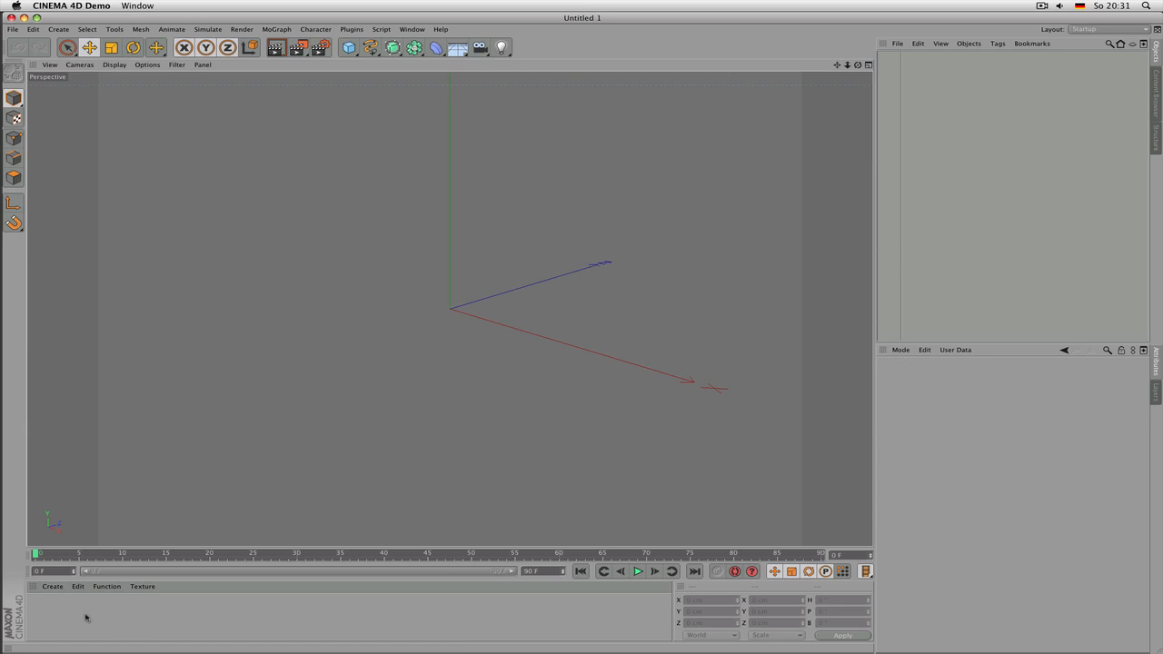
- Create a new material named "stone" and show its basic properties
click(54, 588)
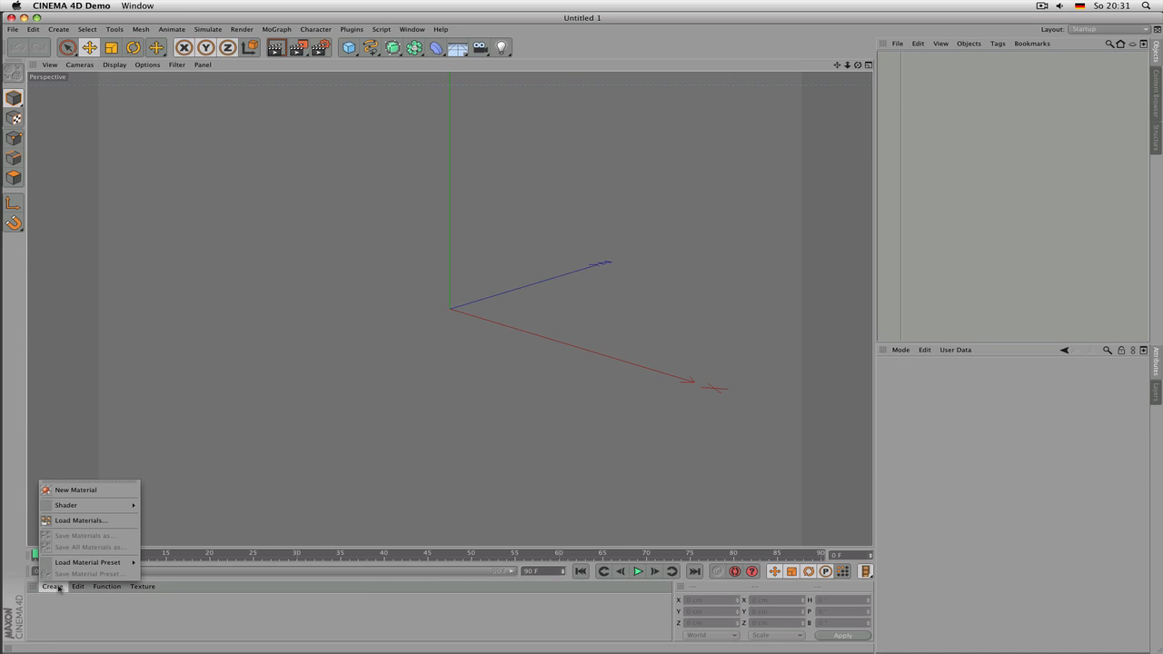
click(101, 492)
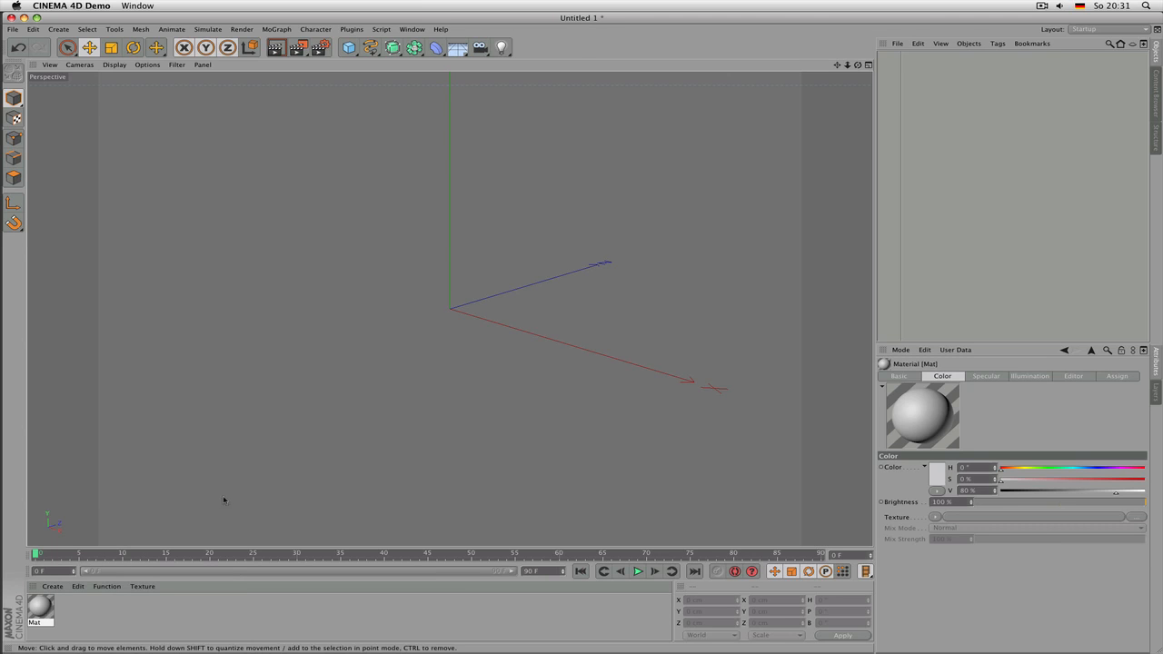
double_click(36, 623)
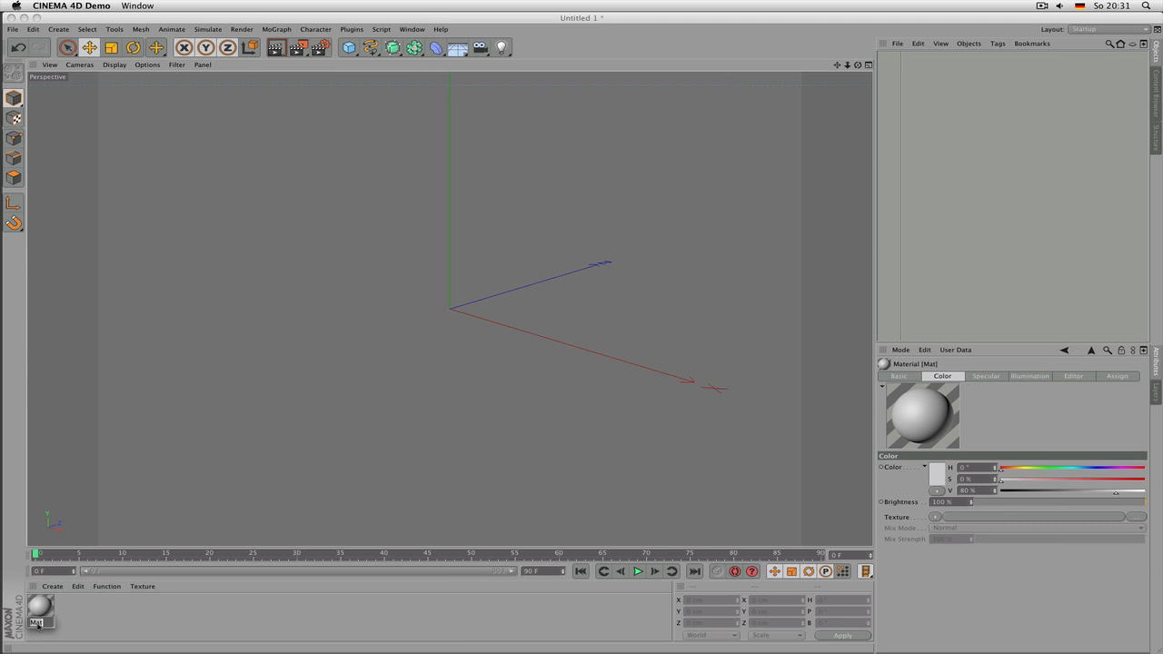
text(stone)
key(Return)
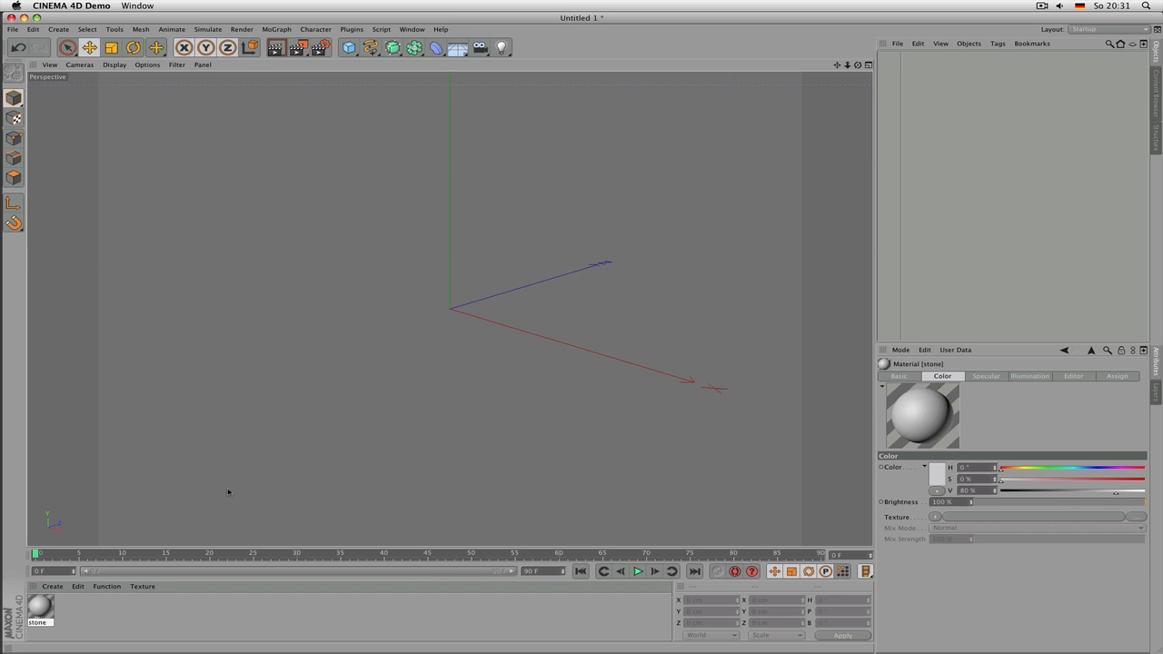
click(913, 378)
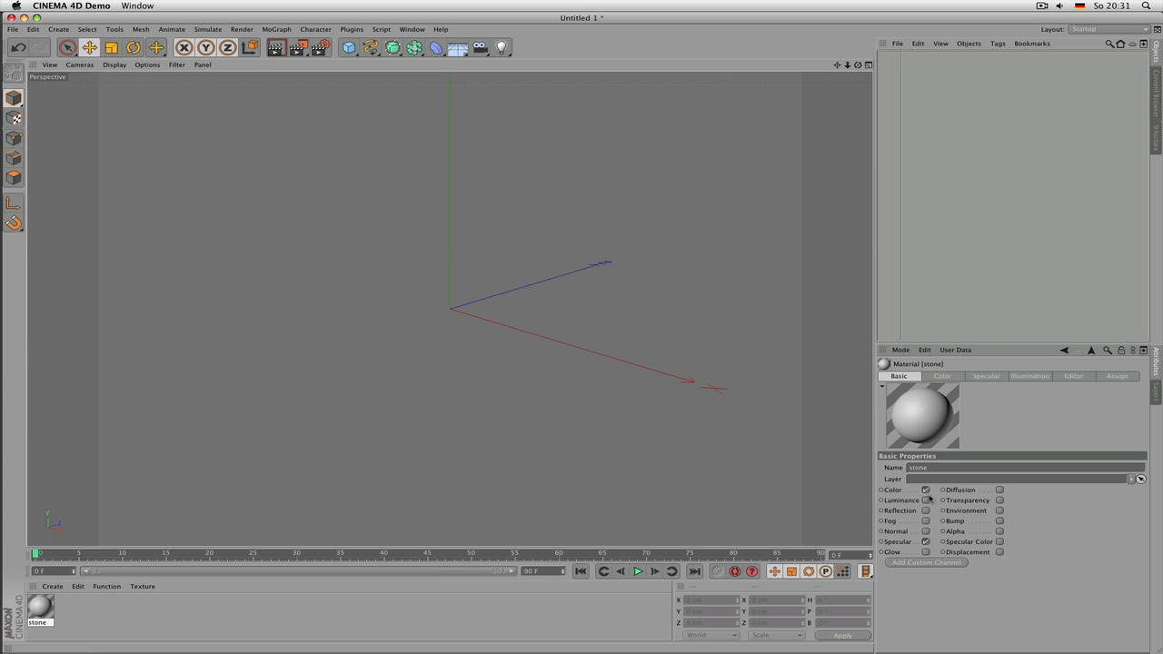
key(super+Tab)
key(super+Tab)
key(super+Tab)
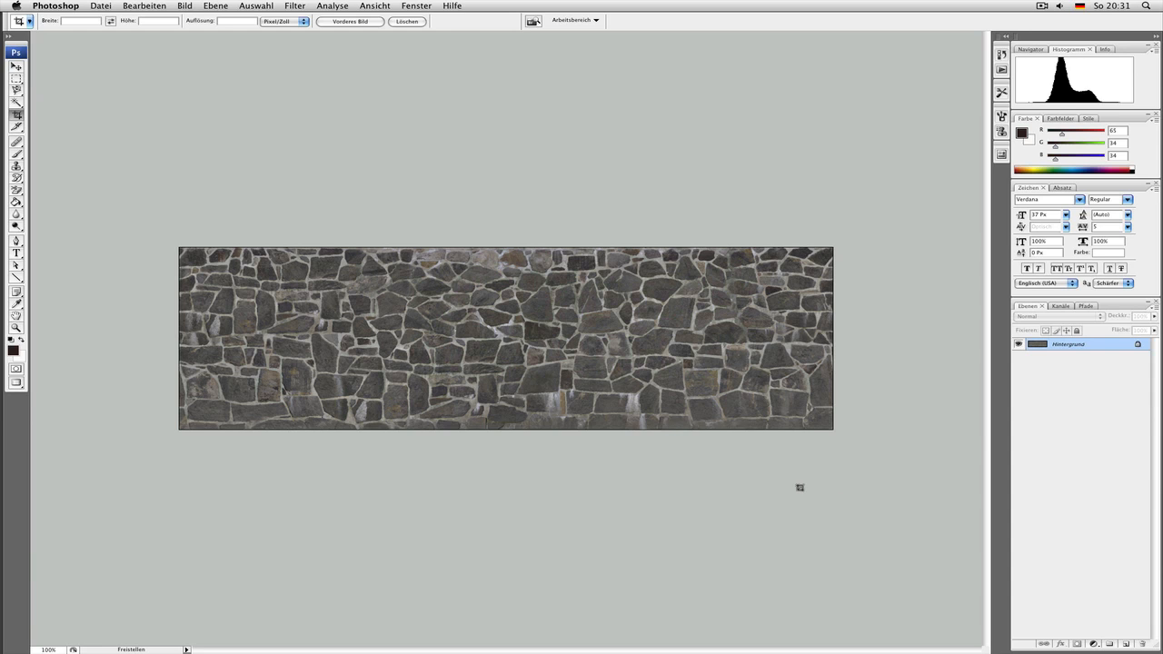
key(t)
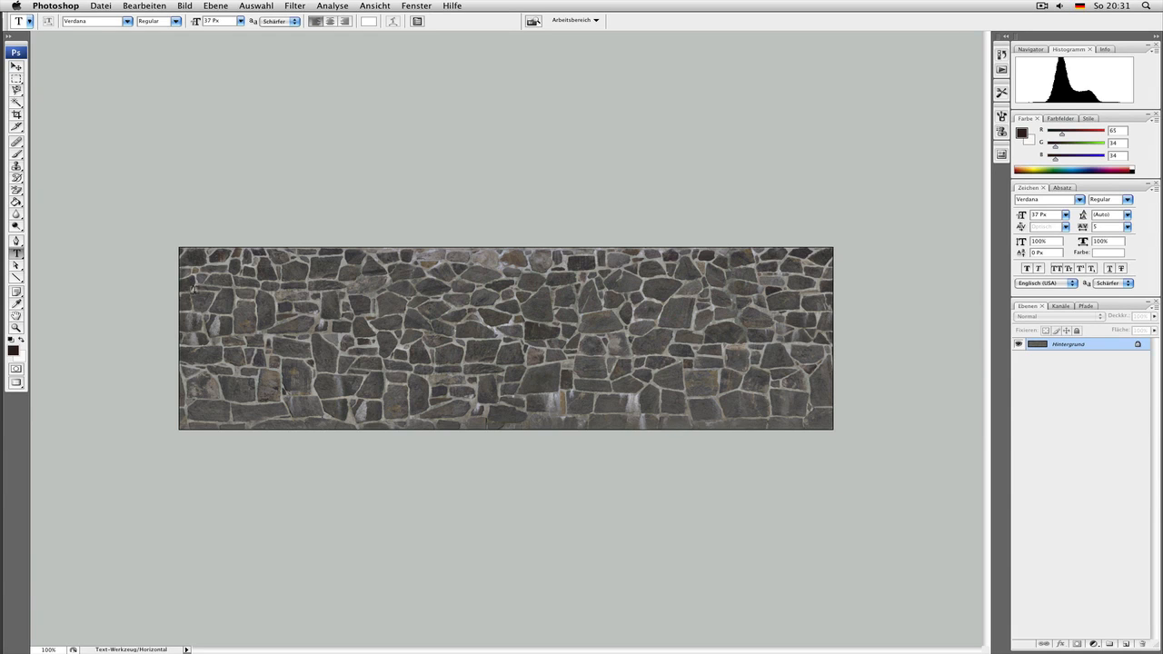
drag(194, 291, 775, 366)
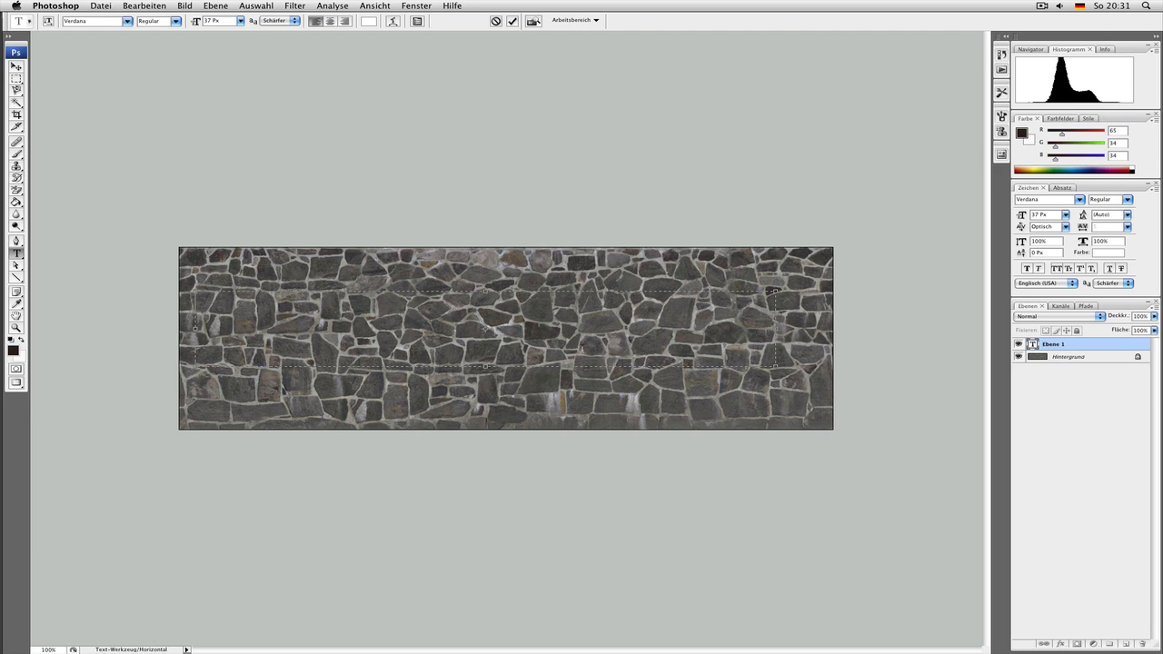
text(www.arro)
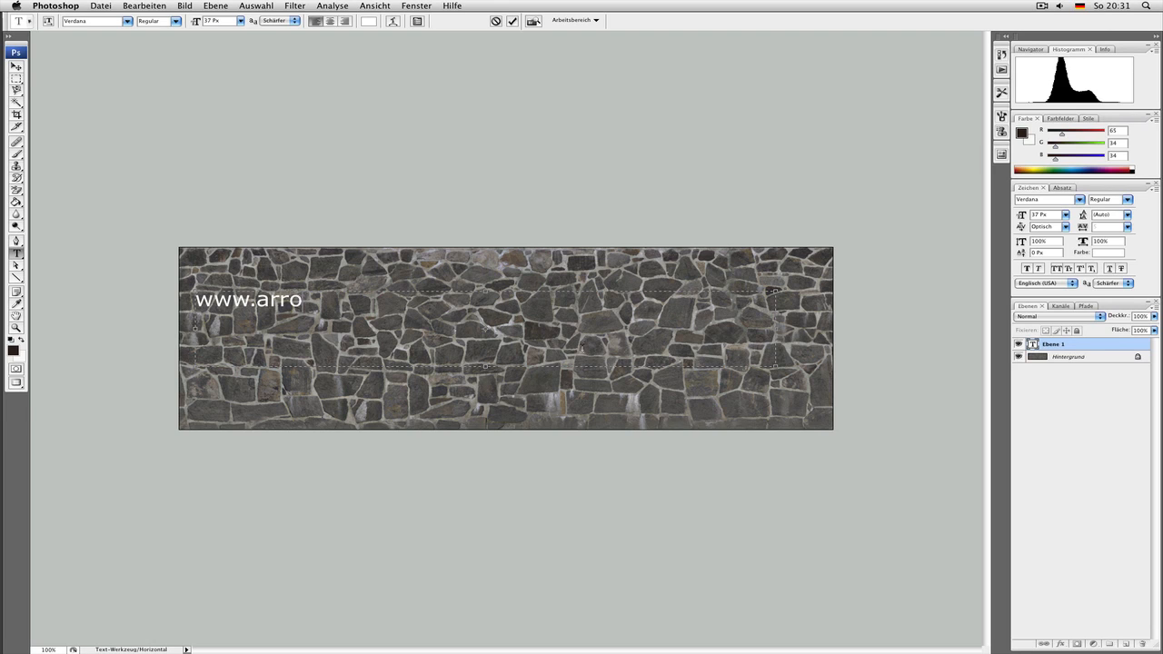
text(way-texture)
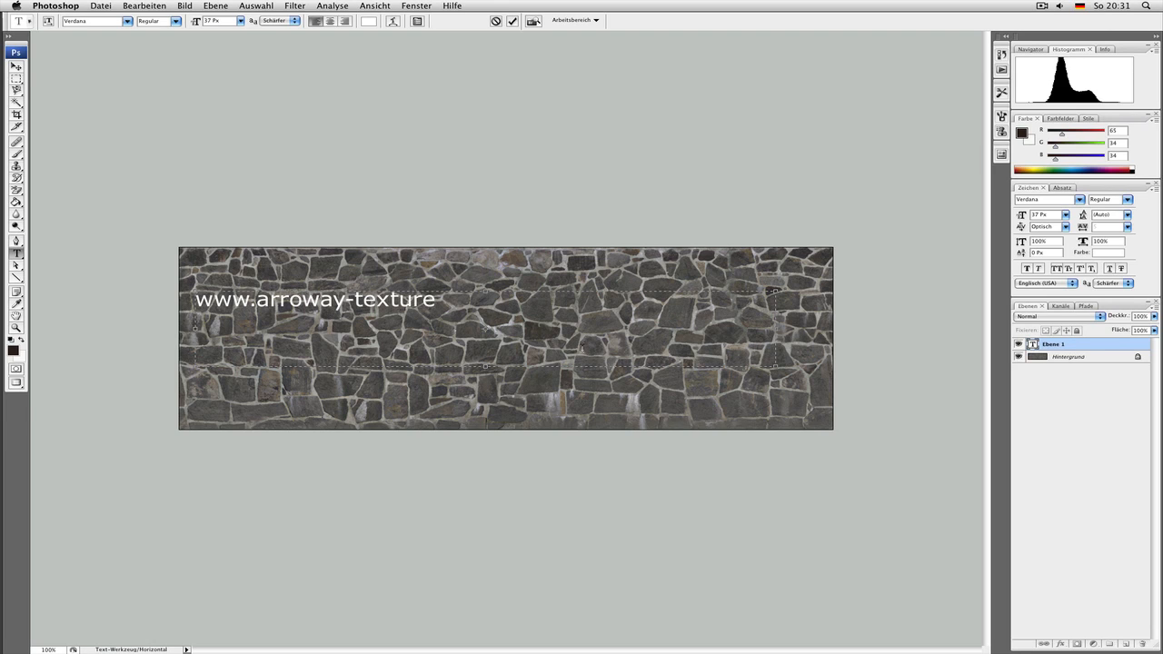
text(s.com#)
key(BackSpace)
- Set the whole website address text to a font size of 70 px
click(15, 66)
key(t)
click(326, 303)
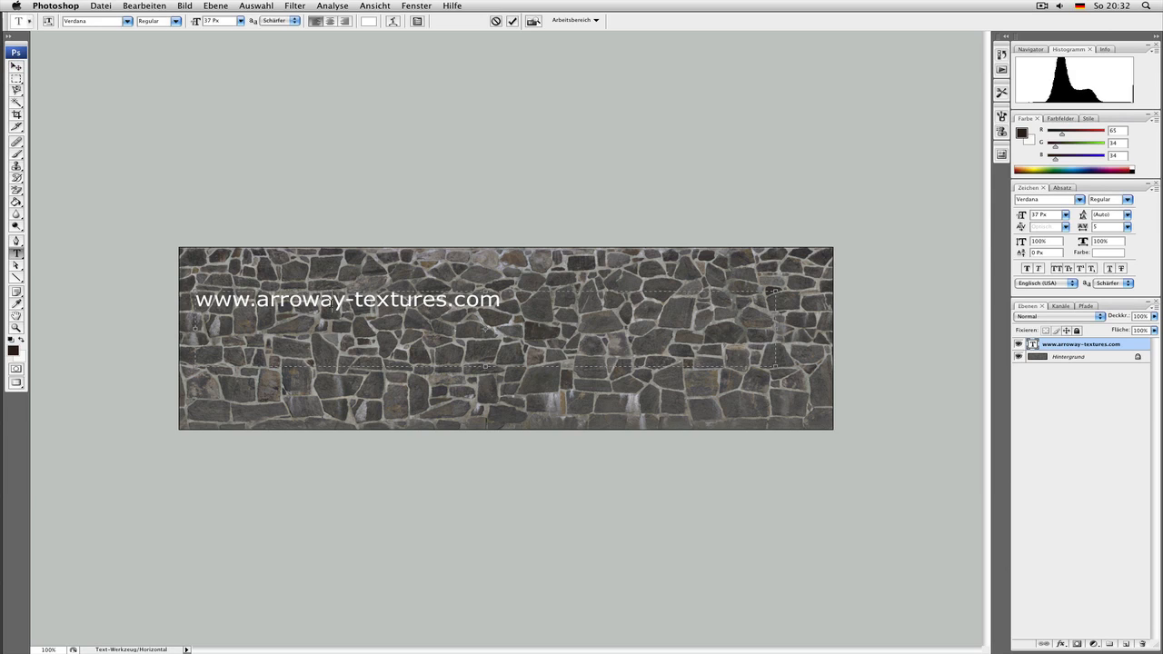
key(super+a)
drag(195, 20, 215, 20)
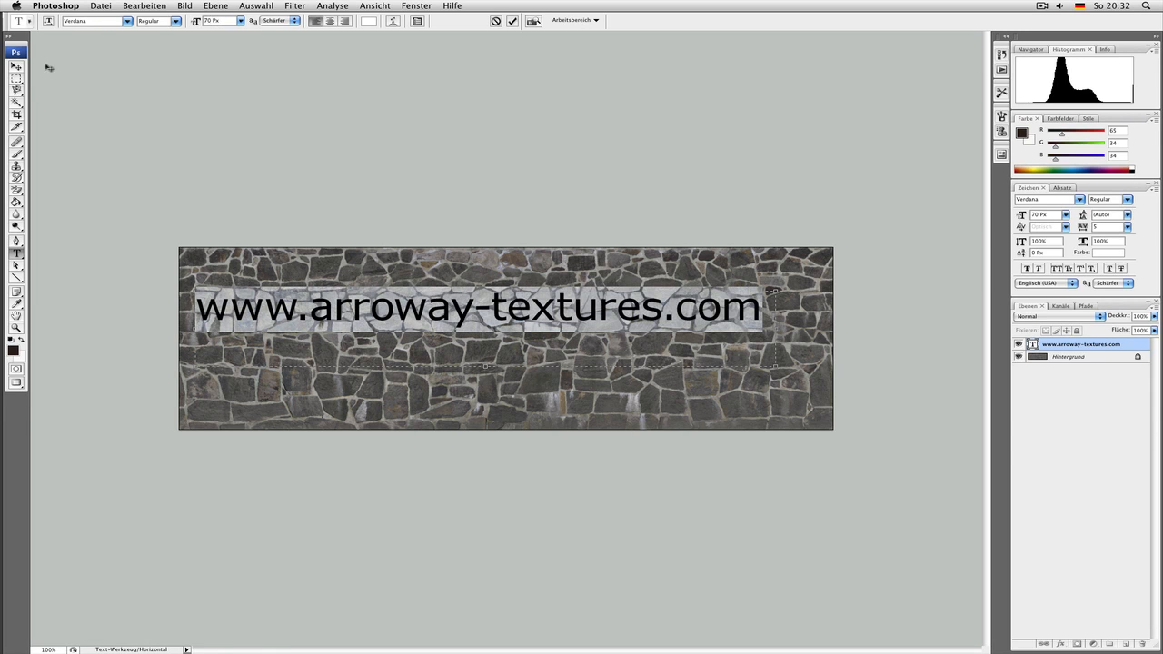
- Move the website address text down toward the middle of the wall image and delete its layer
click(16, 66)
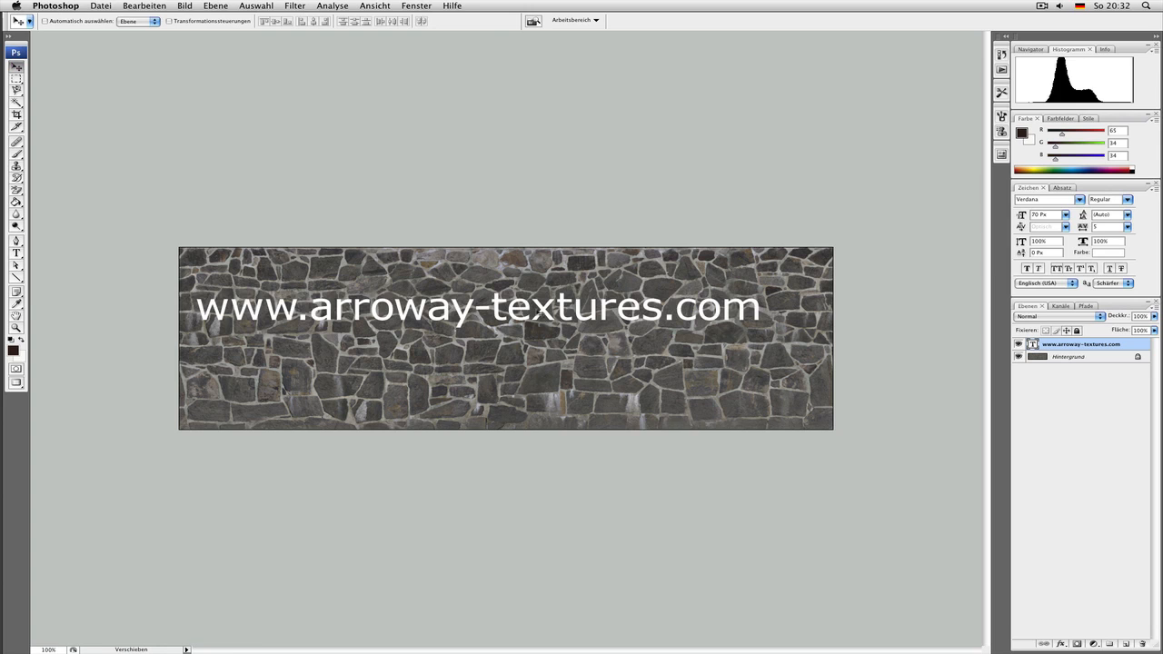
drag(544, 314, 559, 357)
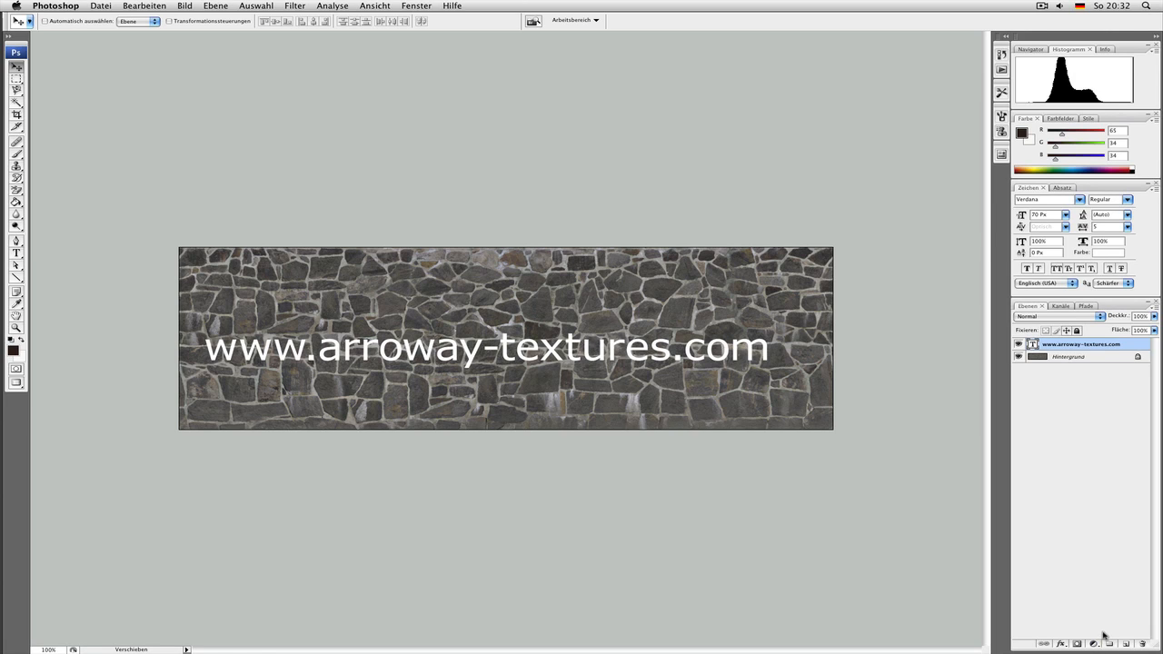
click(1144, 643)
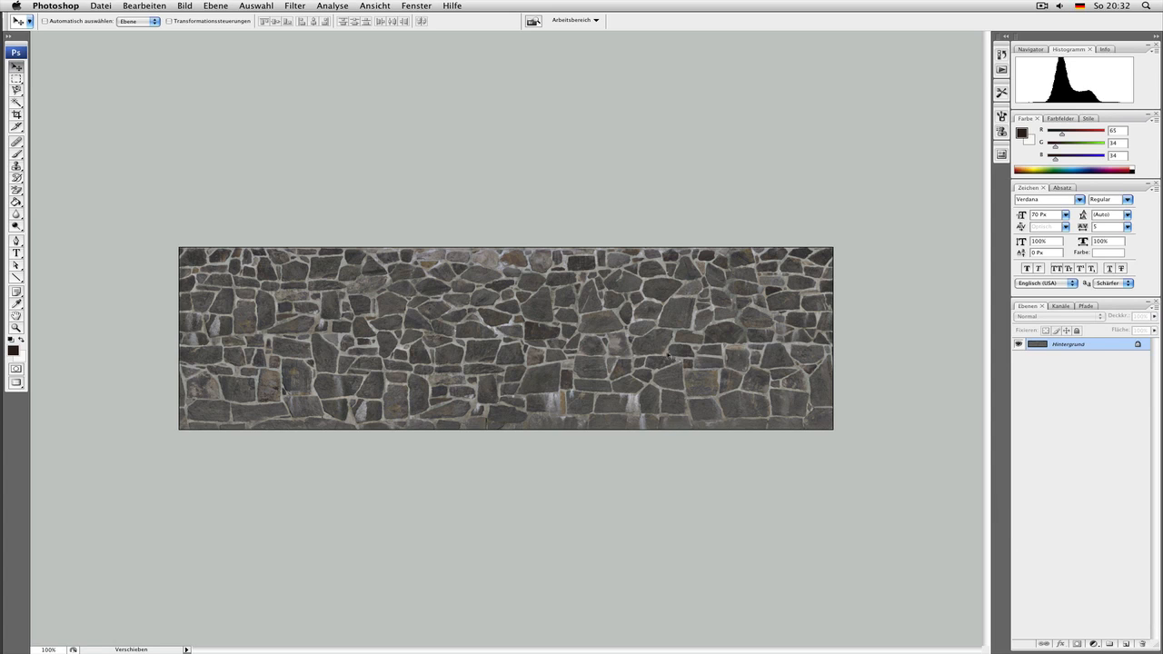
- Examine the coloured stone texture, and switch to CINEMA 4D to view the stone material's Color channel
key(f)
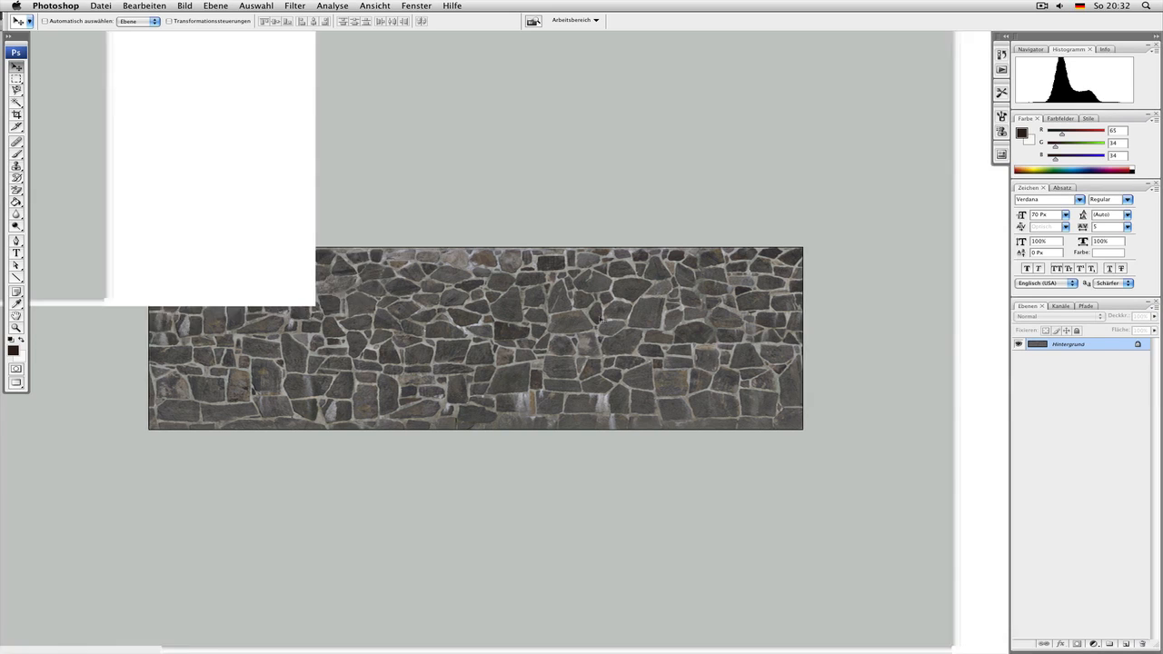
key(f)
key(f)
key(f)
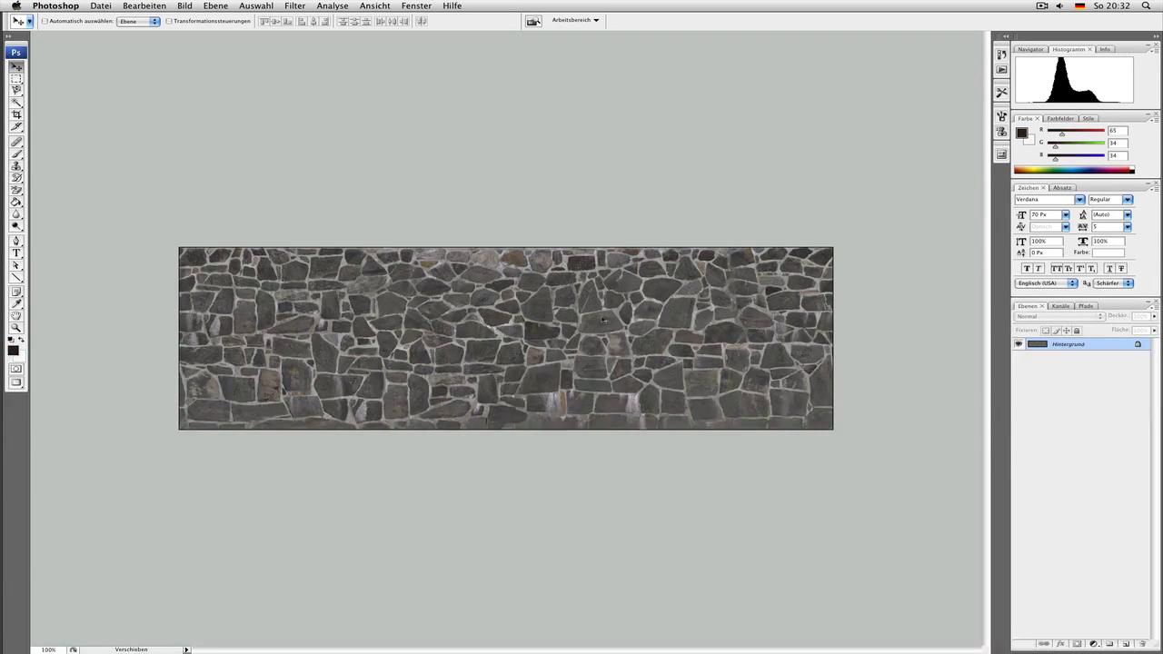
key(f)
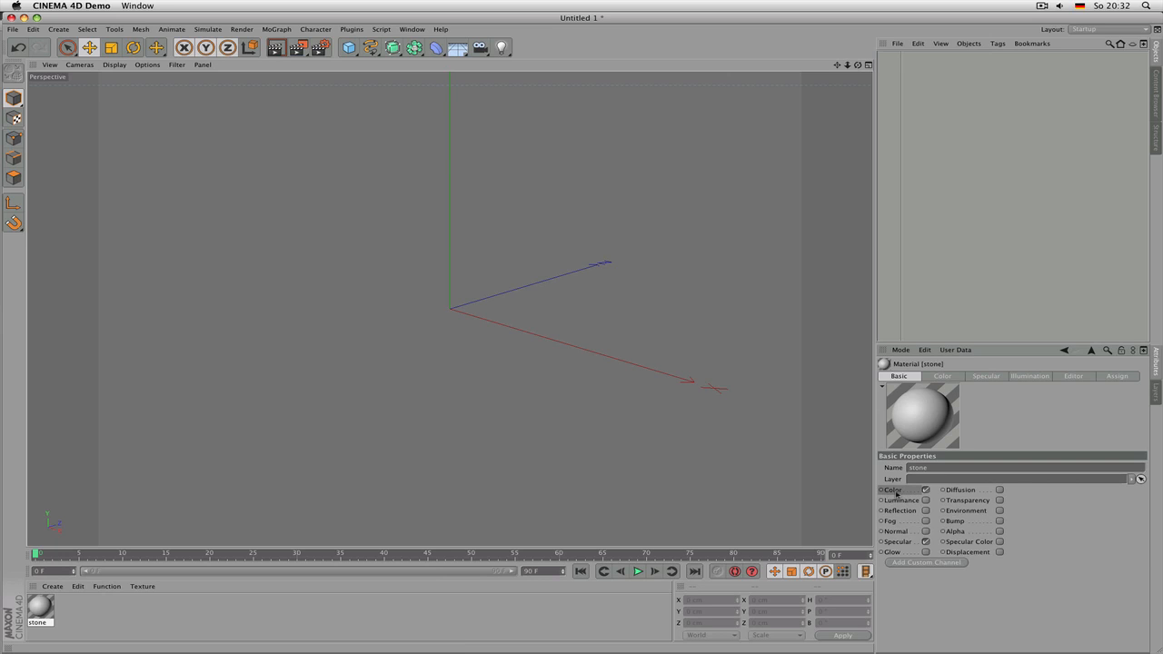
click(936, 376)
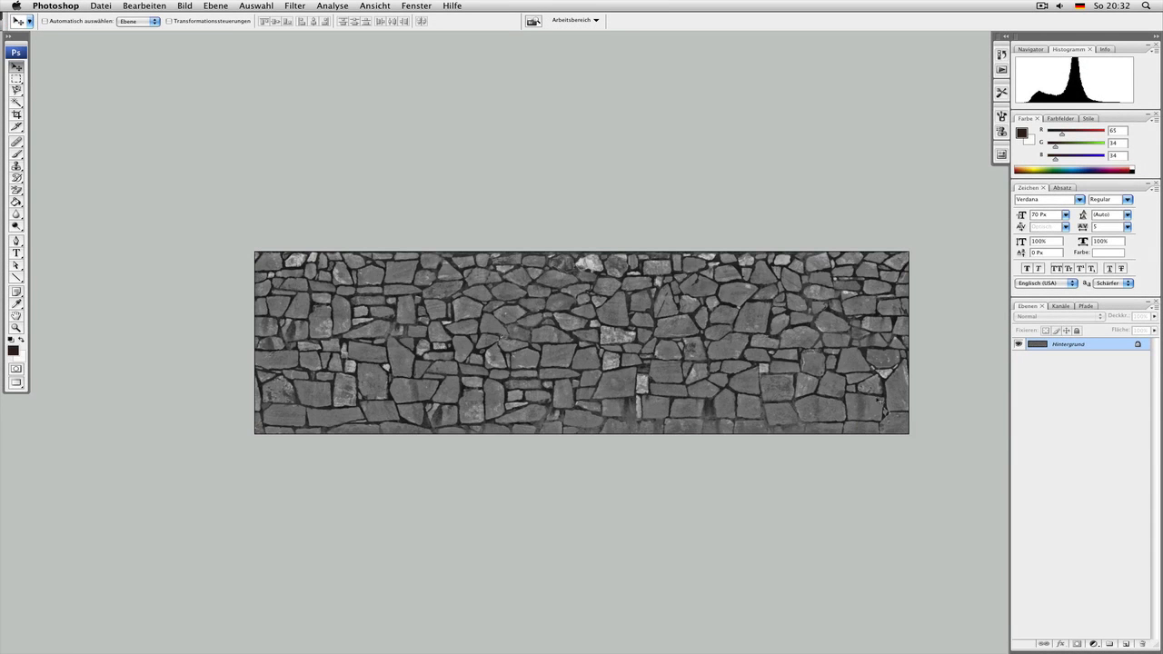
- Examine the grey bump texture arroway.de_stone-02_b005-p010.png in Photoshop using different screen modes
key(f)
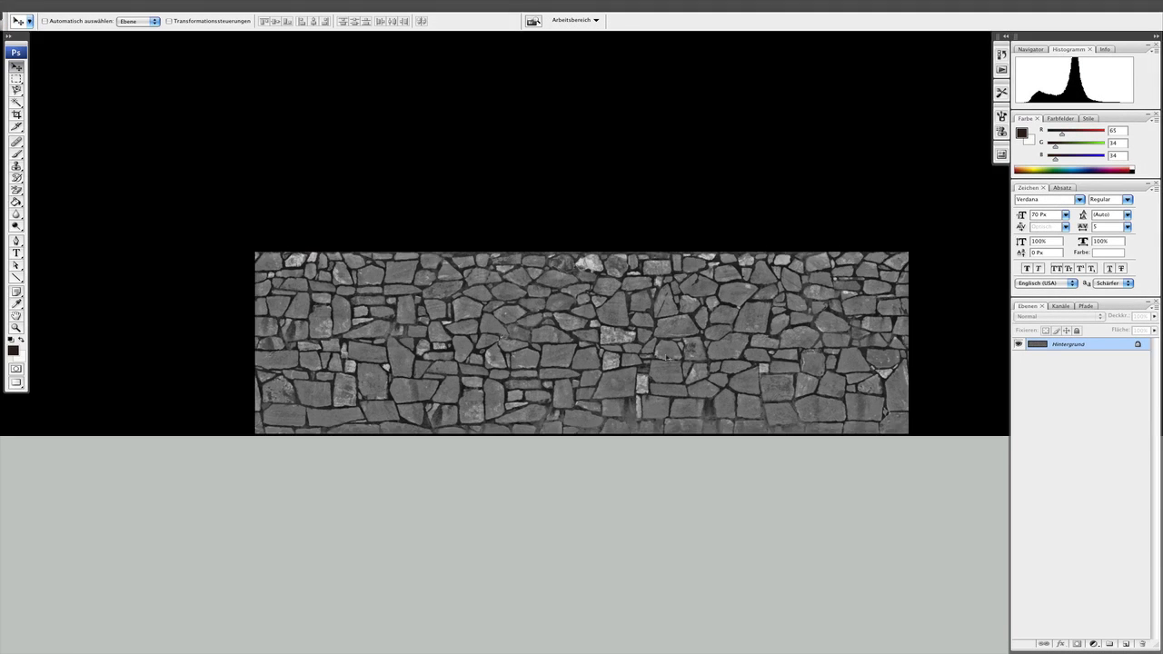
key(f)
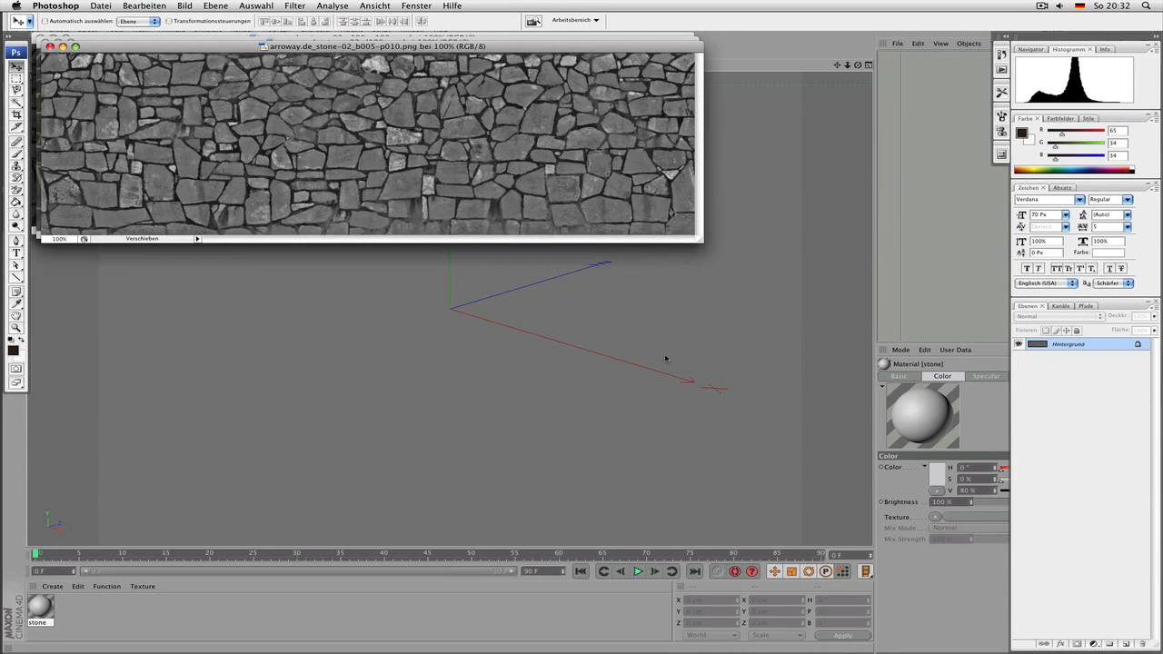
key(f)
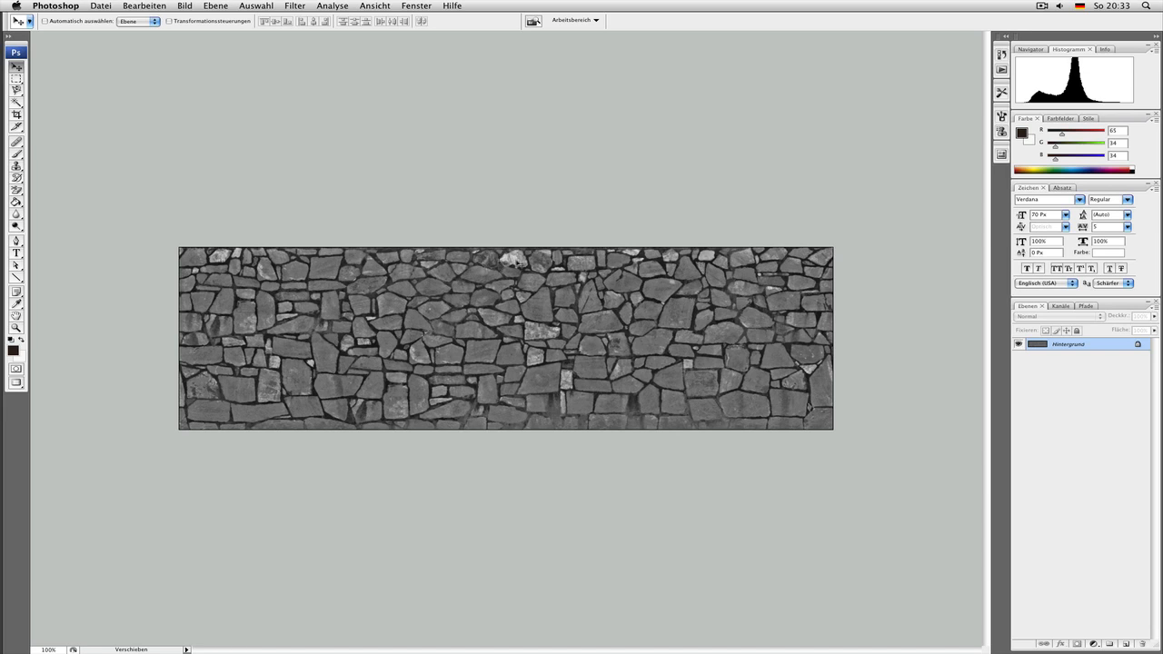
- Switch to CINEMA 4D, enable the stone material's Bump channel and show its settings
key(super+Tab)
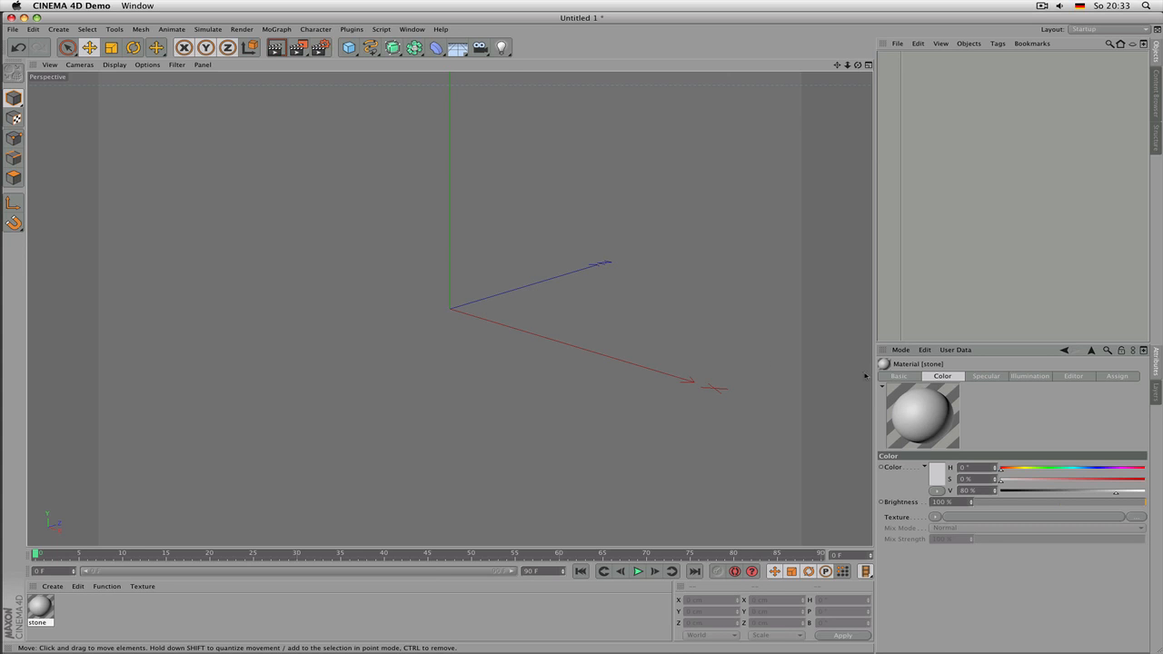
click(899, 376)
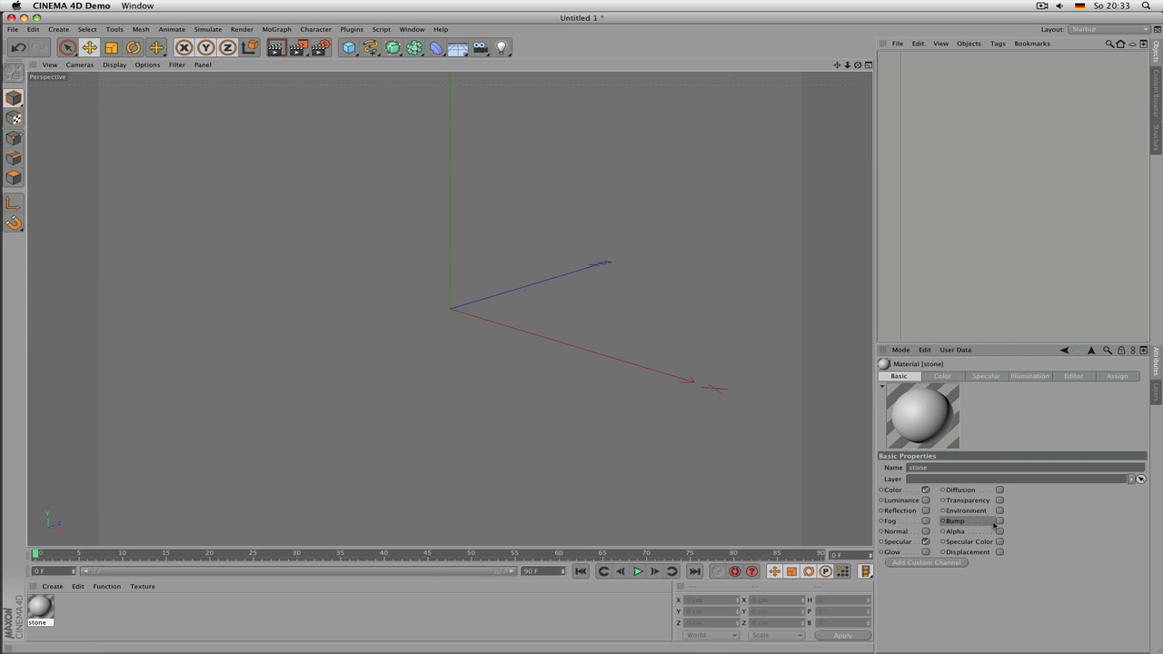
click(1000, 521)
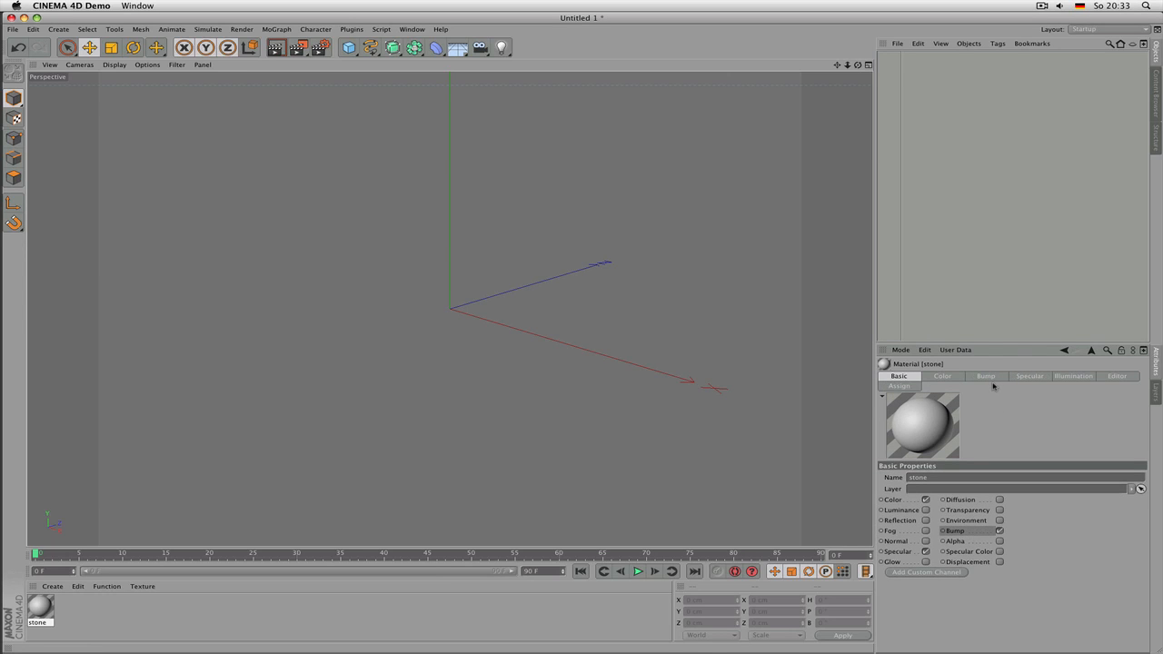
click(991, 379)
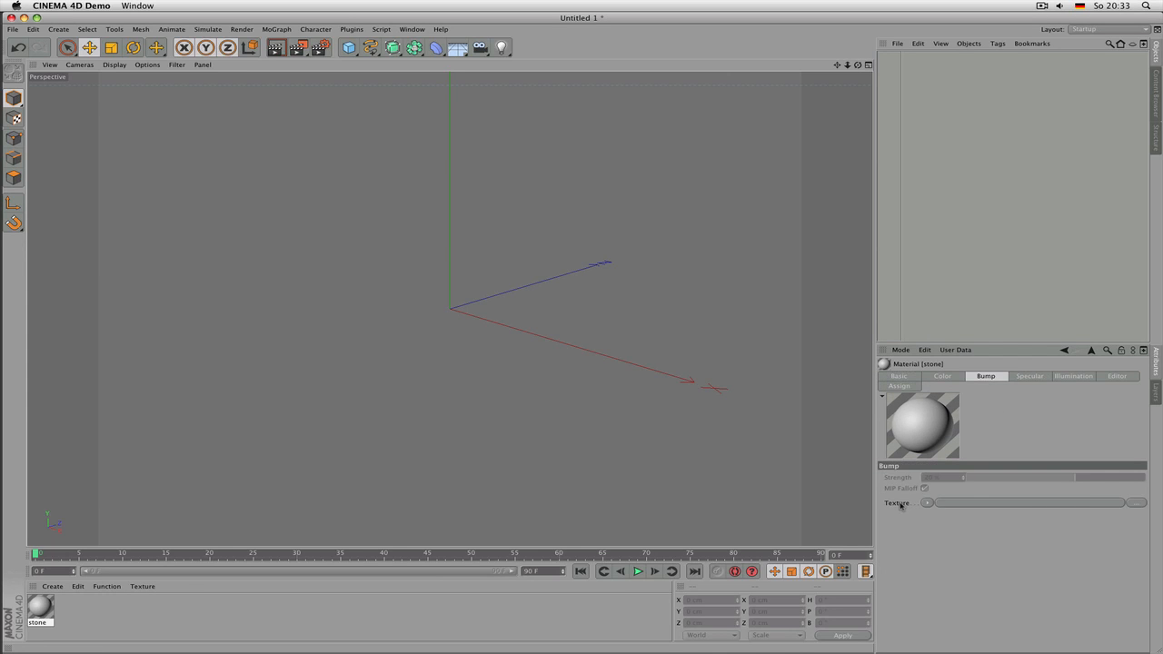
- Switch to Photoshop and compare the grey bump texture with the darker stone texture
key(super+Tab)
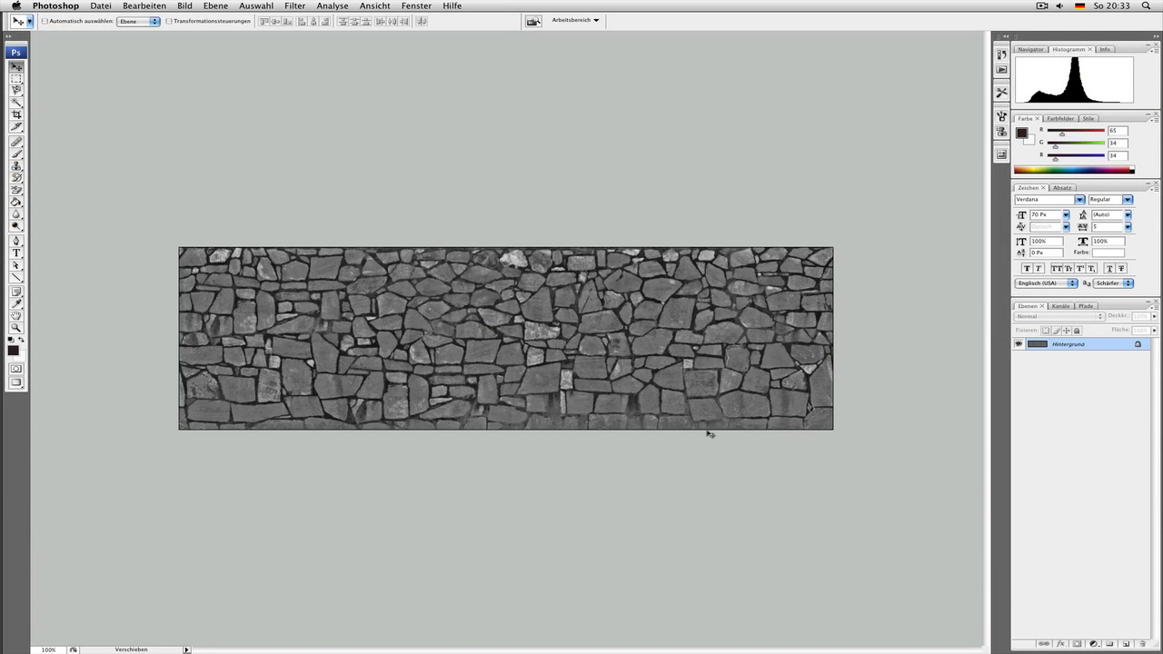
key(super+z)
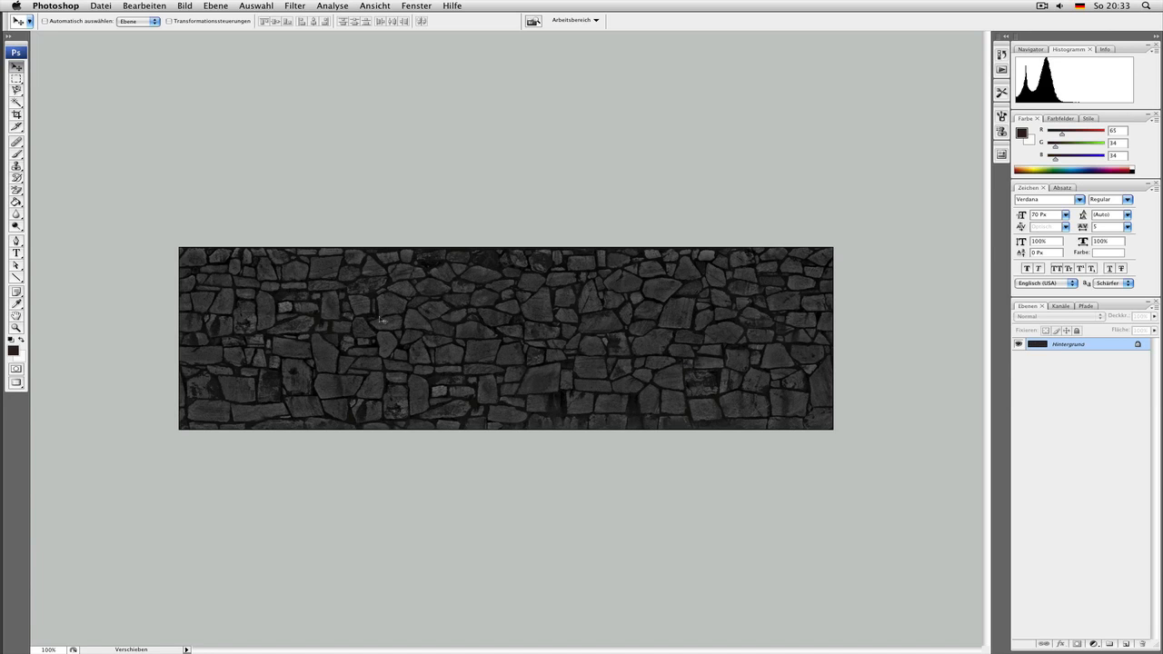
- Switch to CINEMA 4D, enable the stone material's Specular Color channel and show its settings
key(super+Tab)
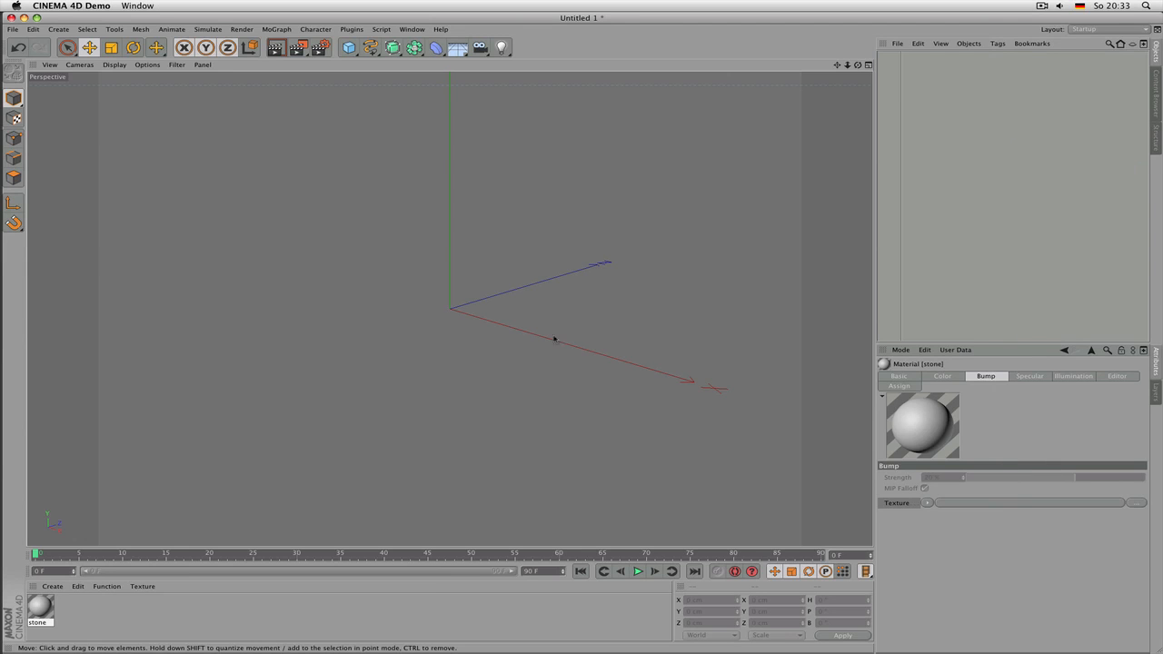
click(901, 377)
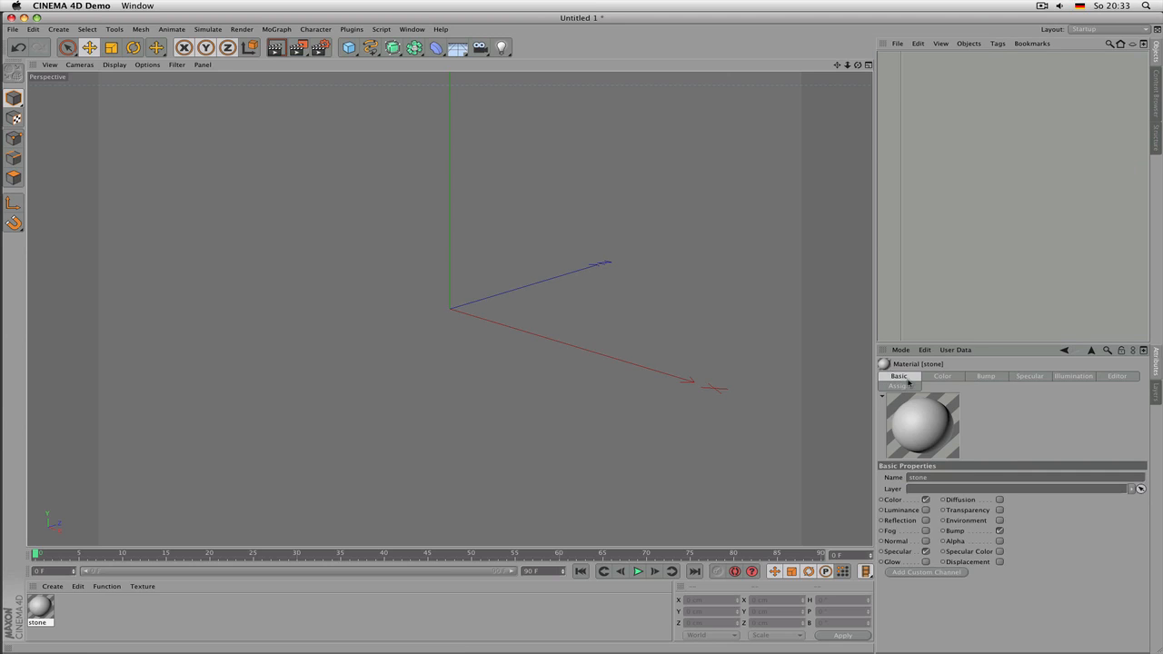
click(969, 551)
click(1029, 378)
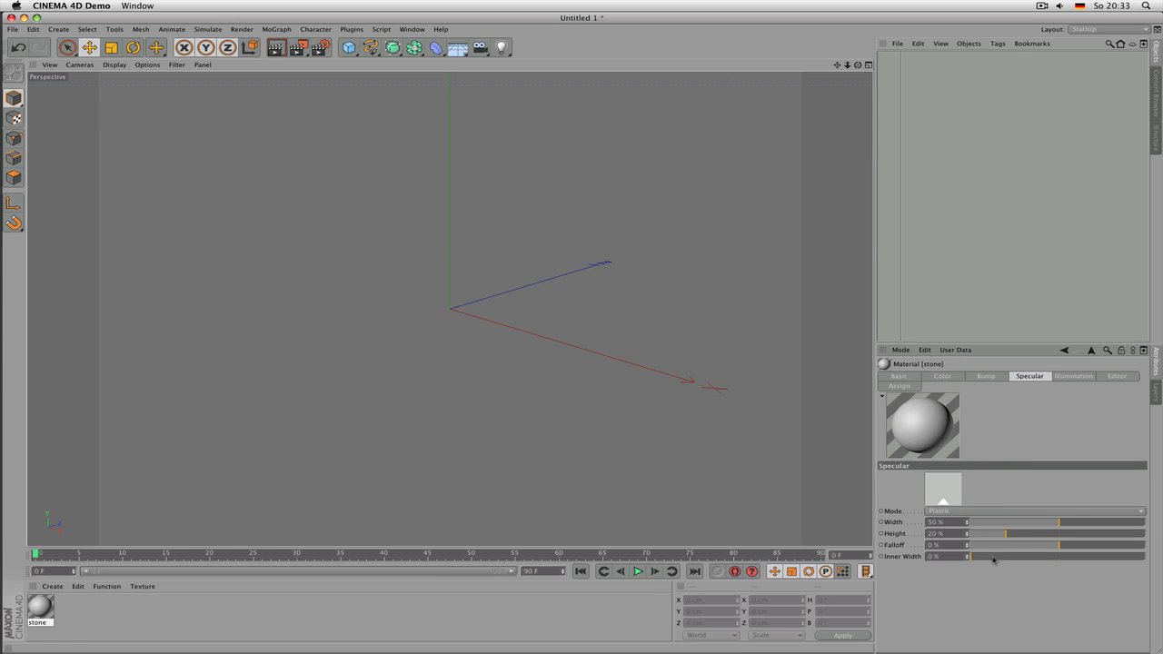
click(914, 376)
click(999, 551)
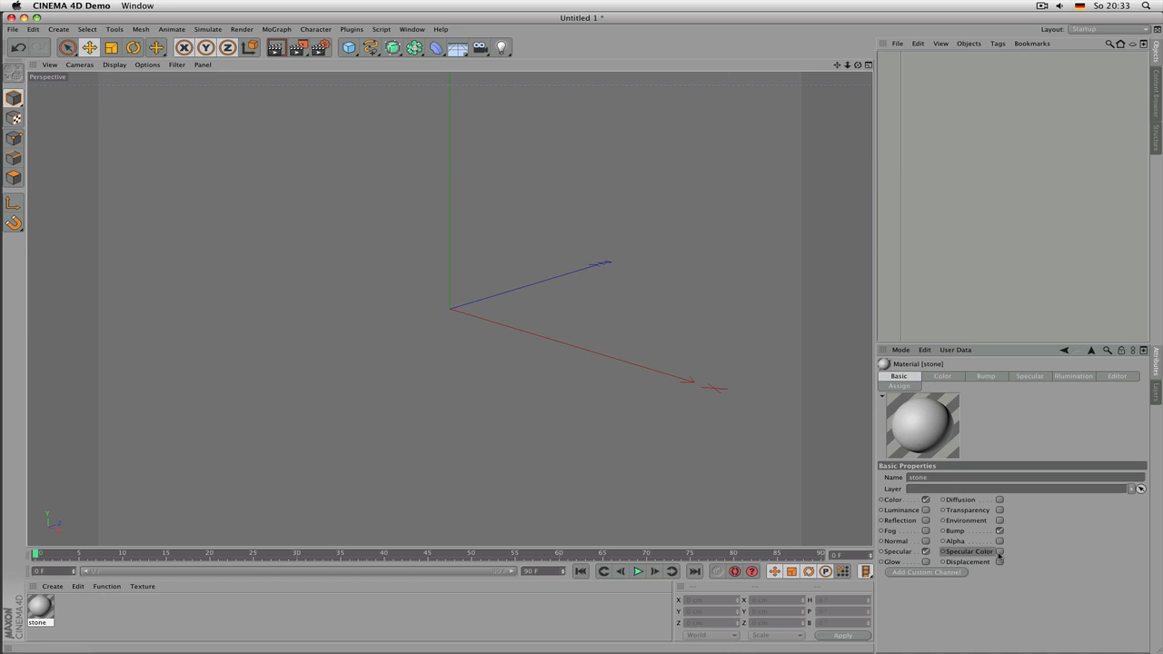
click(1111, 376)
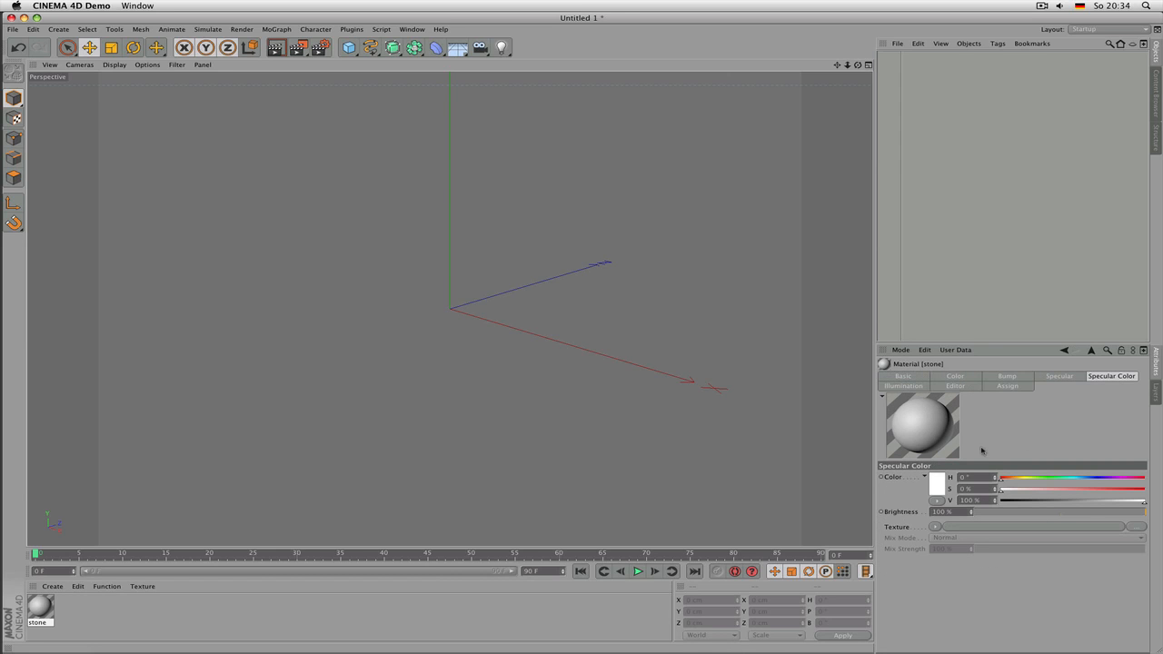
- Enable the Reflection channel of the stone material
click(908, 377)
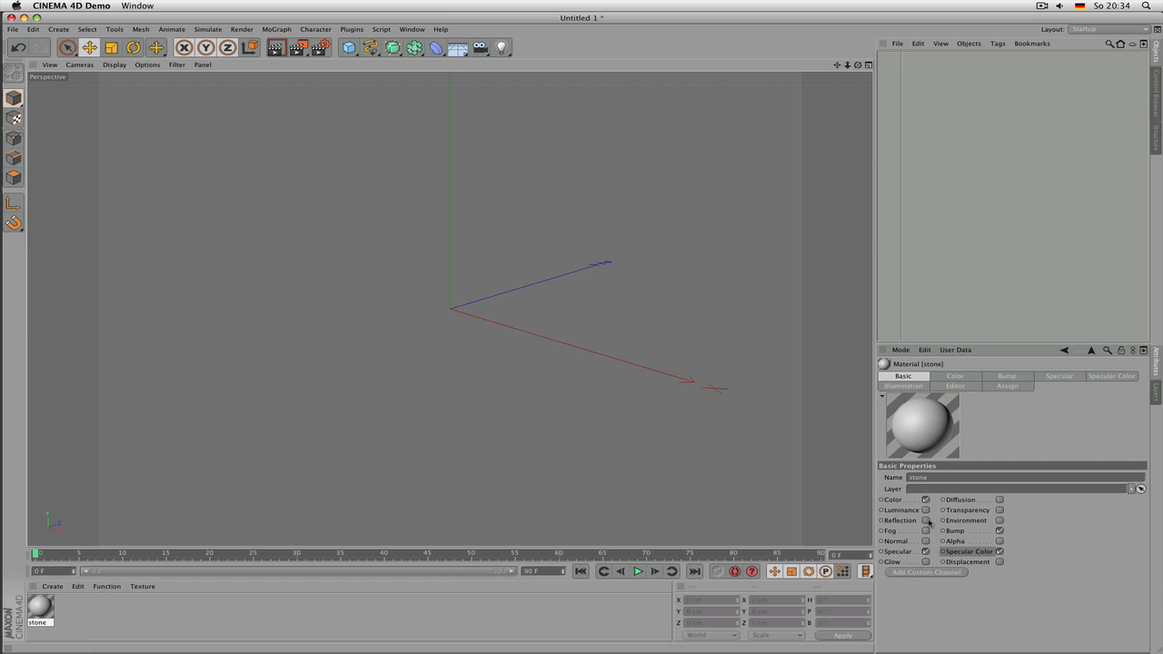
click(926, 521)
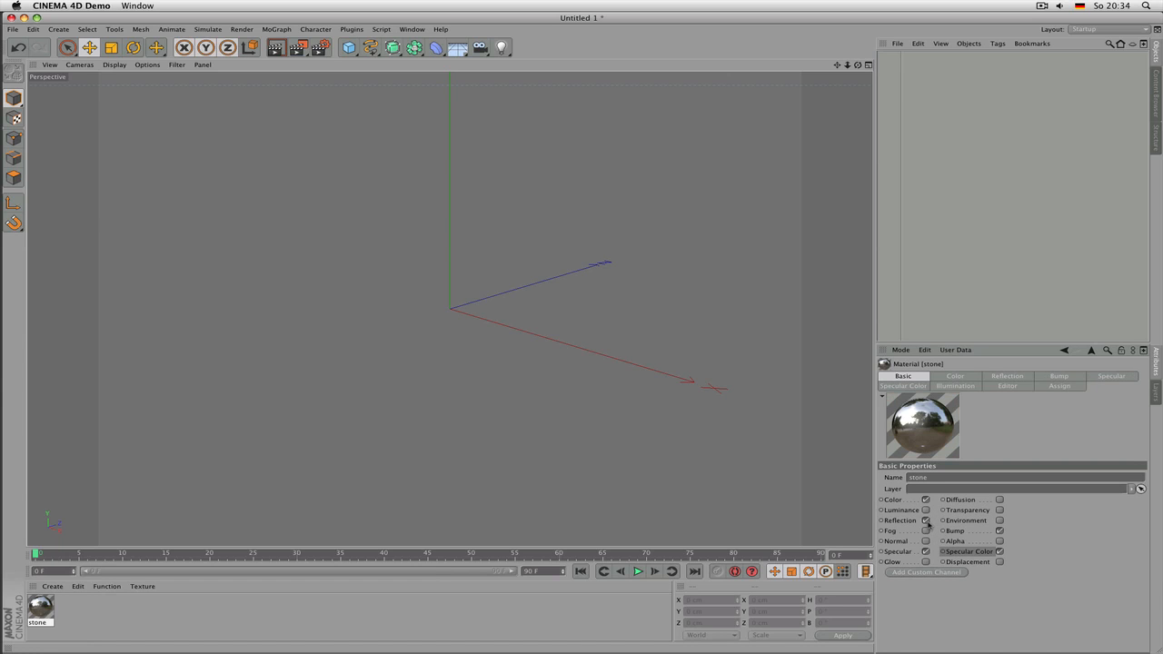
- Disable the stone material's Reflection channel and show its Color channel settings
click(926, 520)
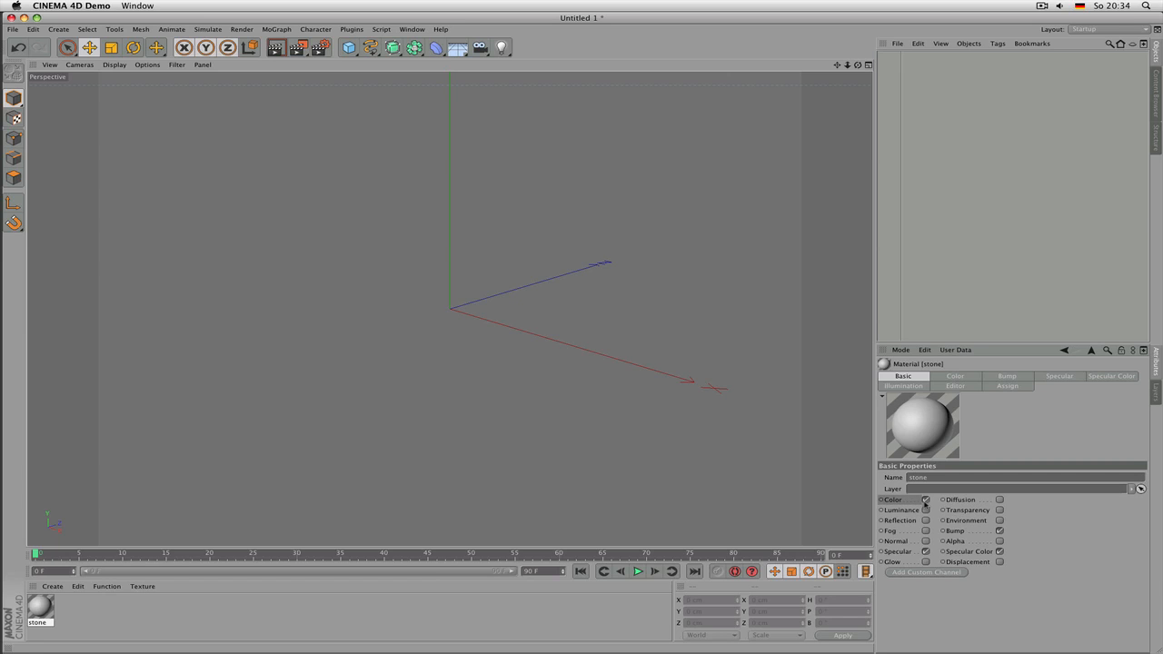
click(976, 534)
click(908, 554)
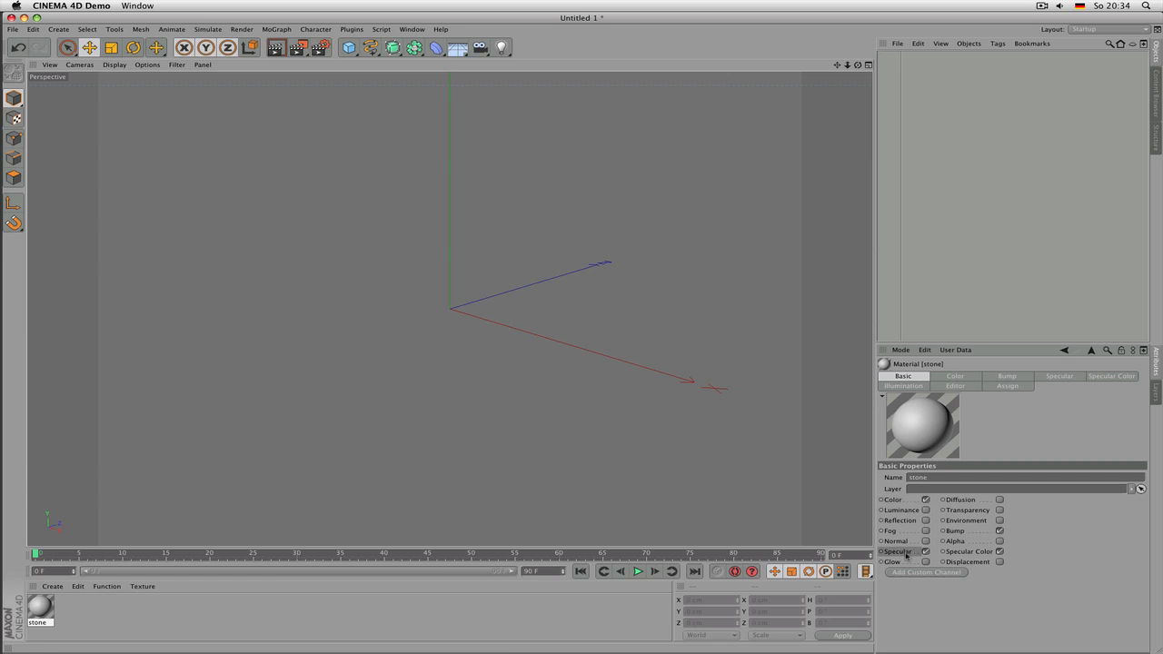
click(961, 552)
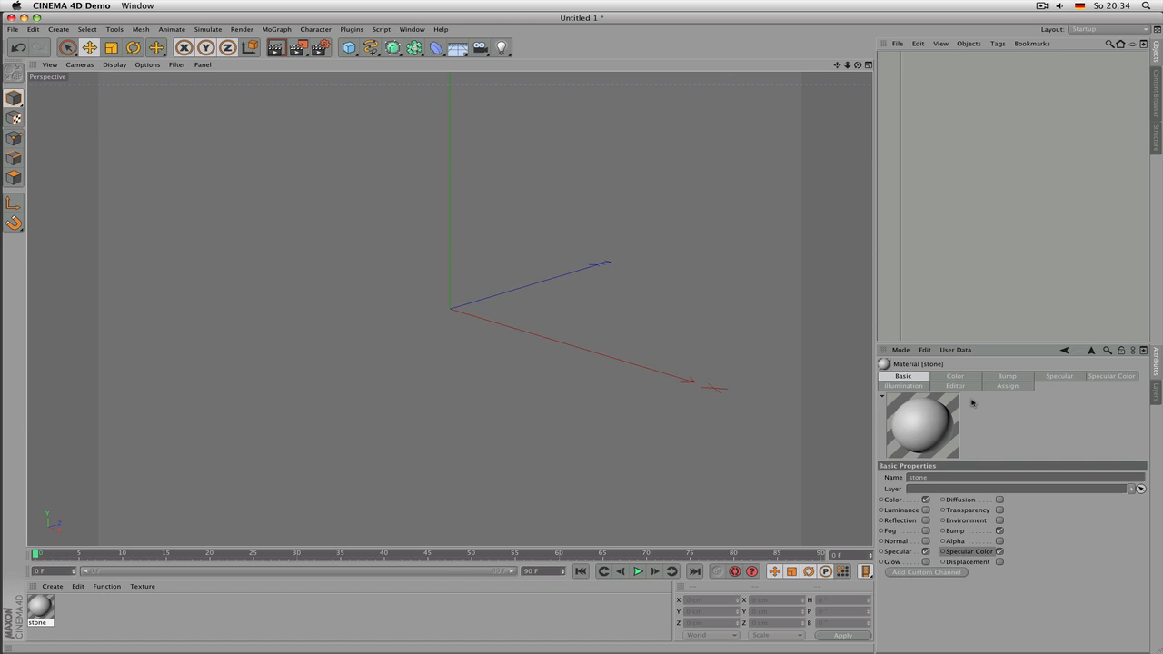
click(956, 376)
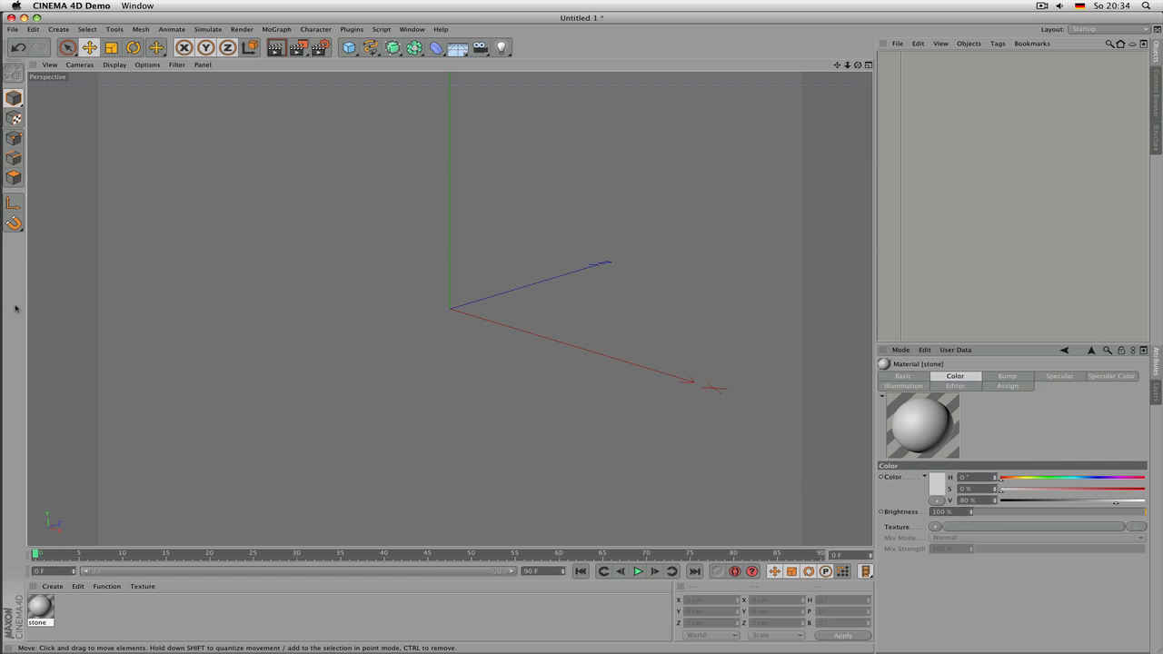
mouse_move(6, 264)
click(20, 102)
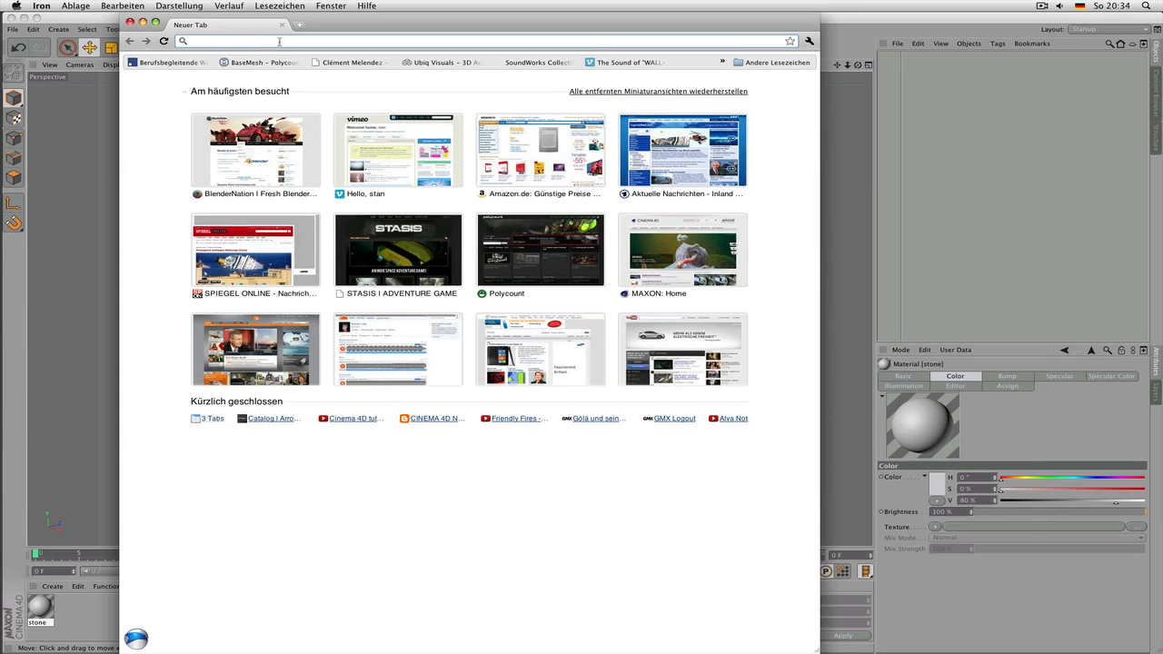
text(a)
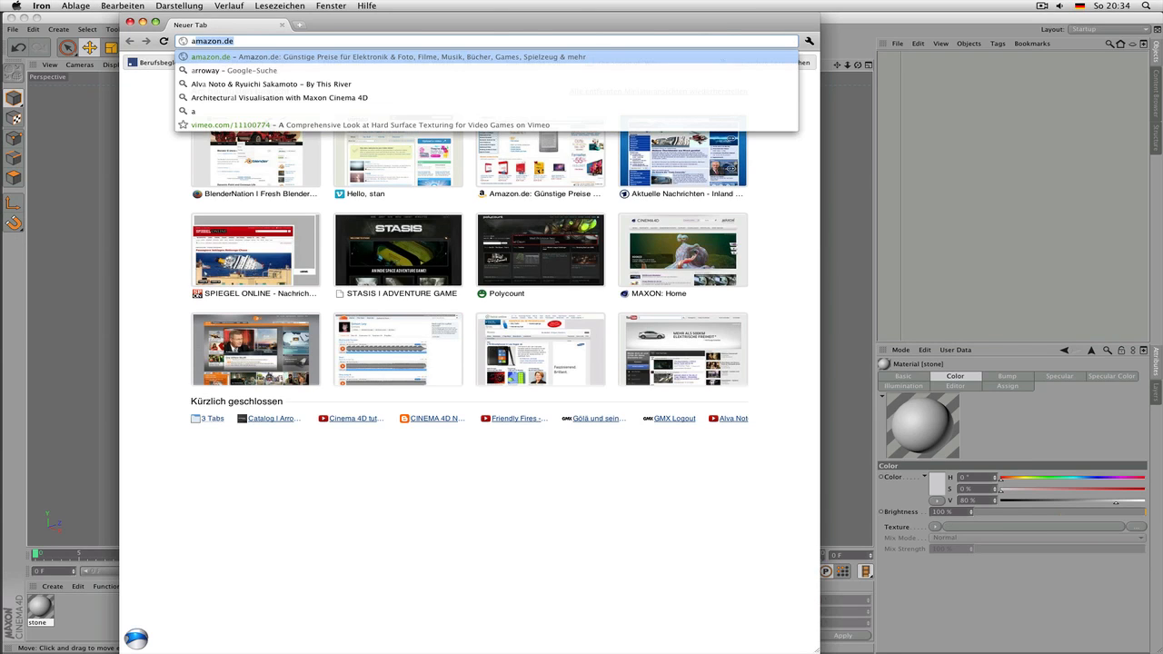
text(rr)
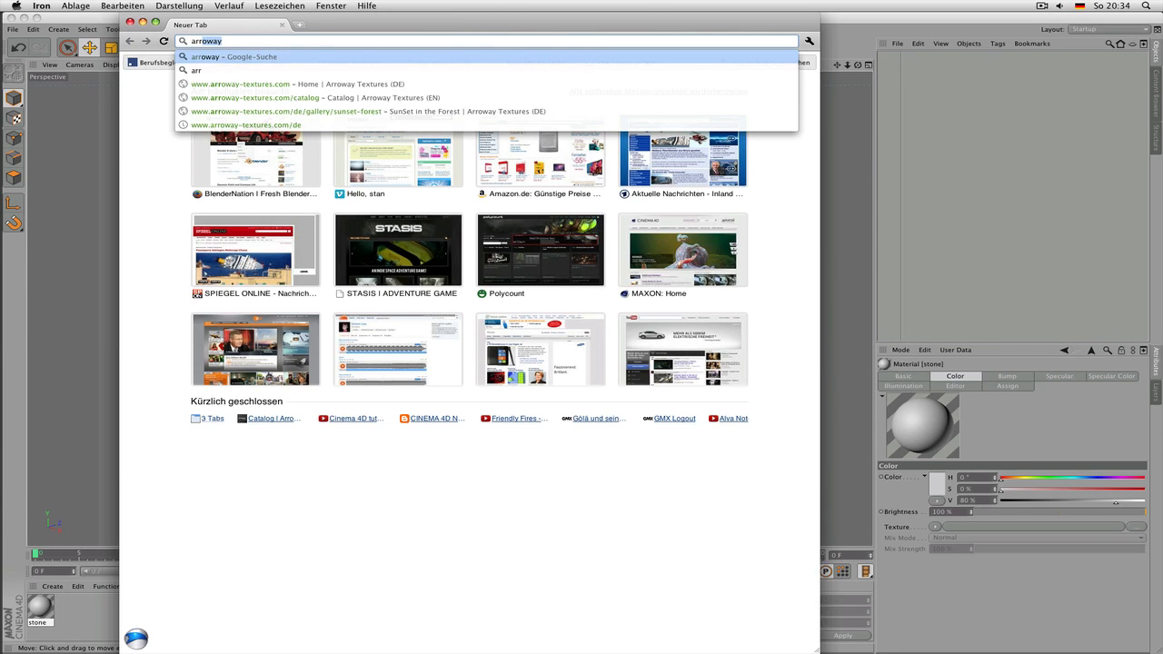
key(Down)
key(Down)
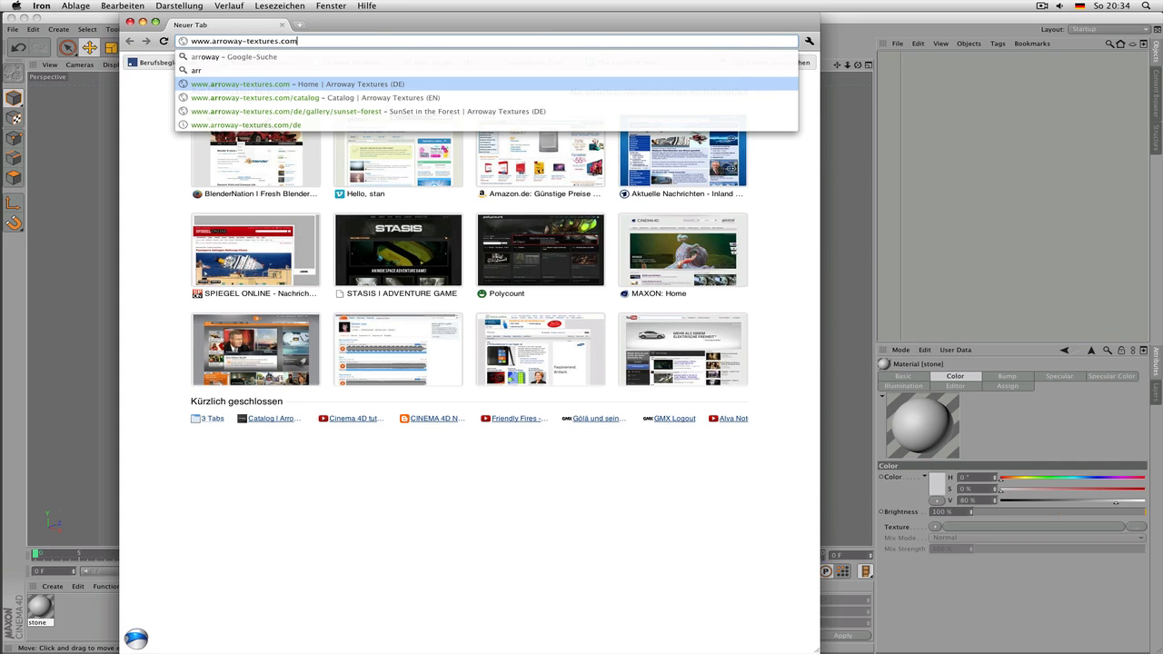
key(Return)
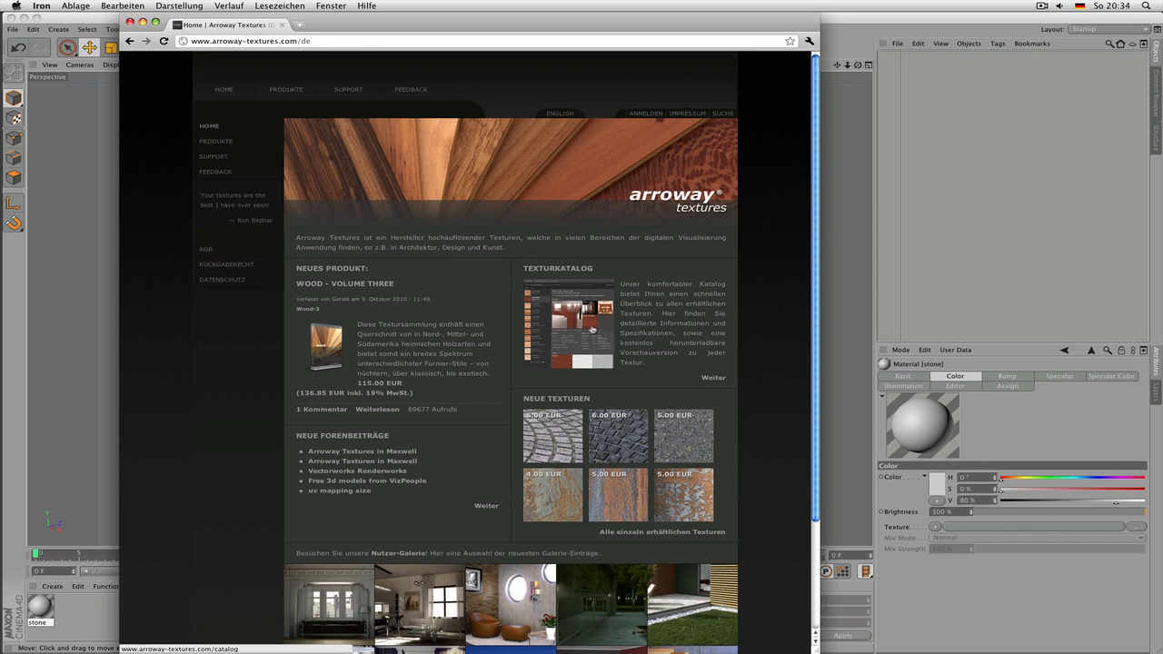
- Open the texture catalog, filter it to Stonework - Volume One and show the stonework 002 texture
click(592, 329)
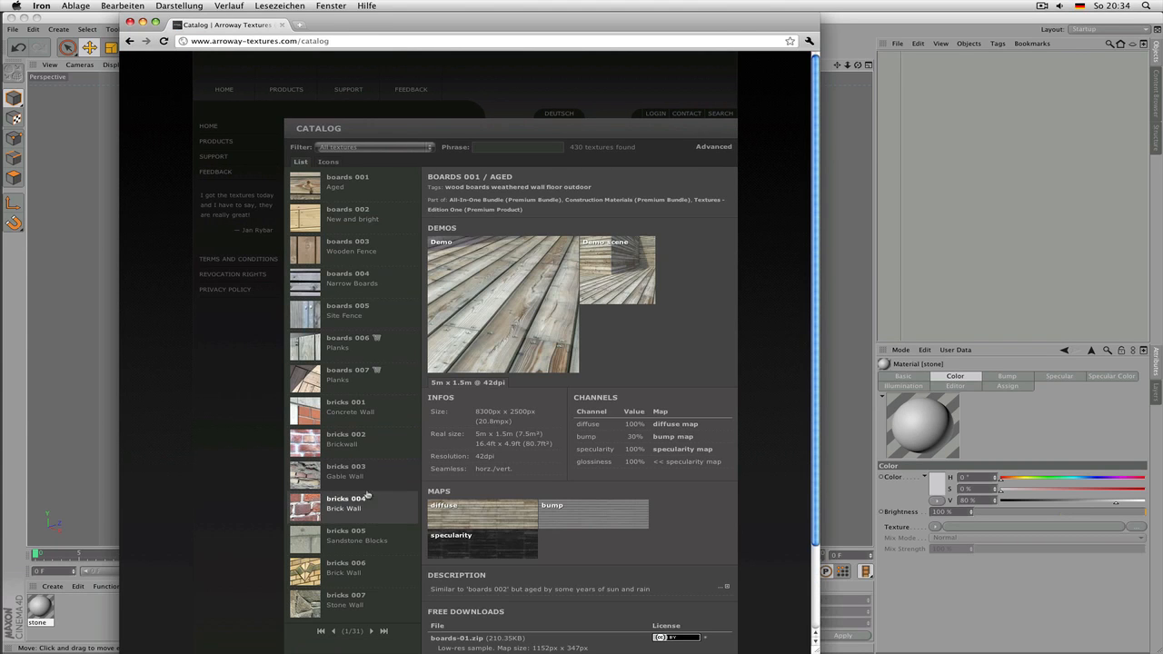
click(362, 148)
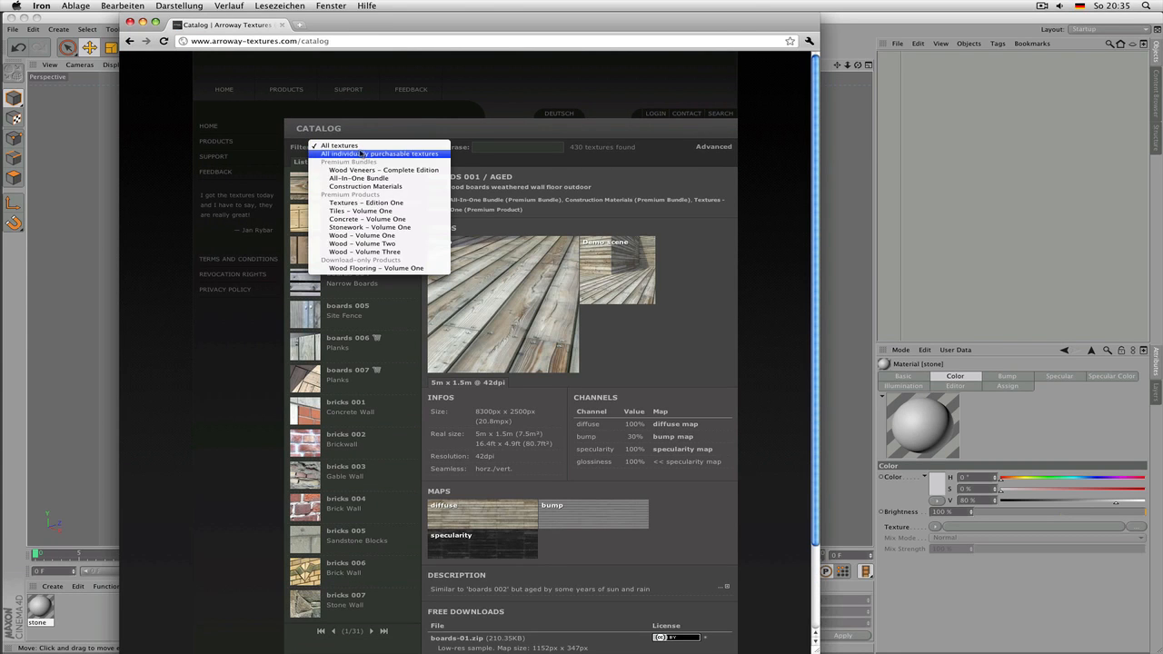
click(355, 228)
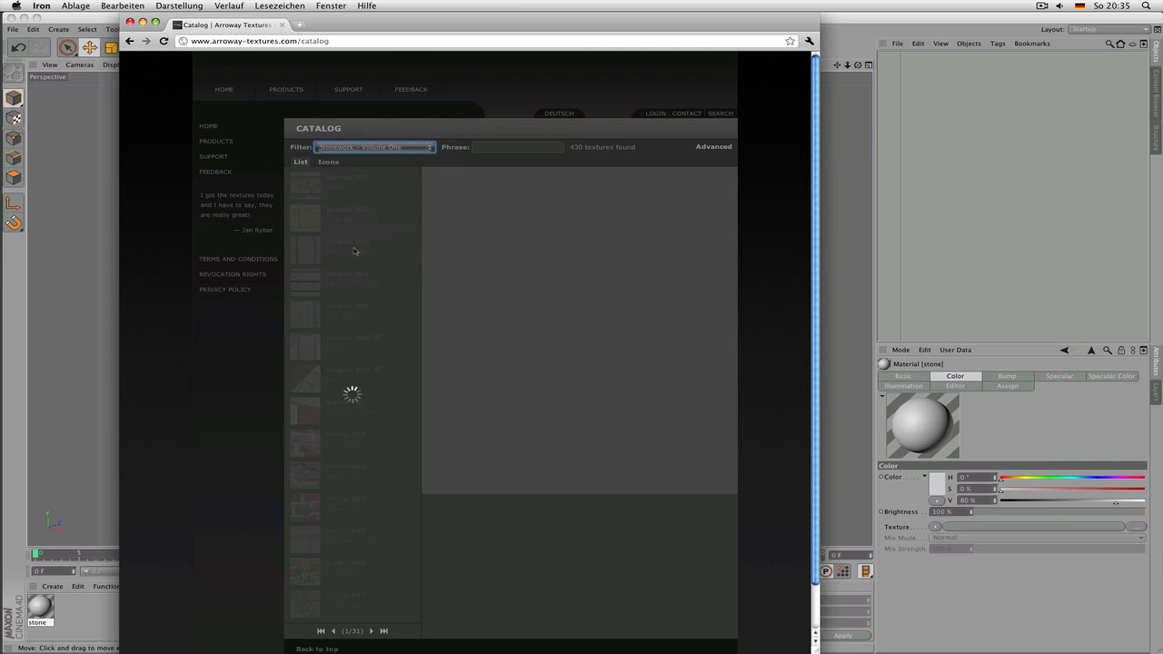
click(318, 222)
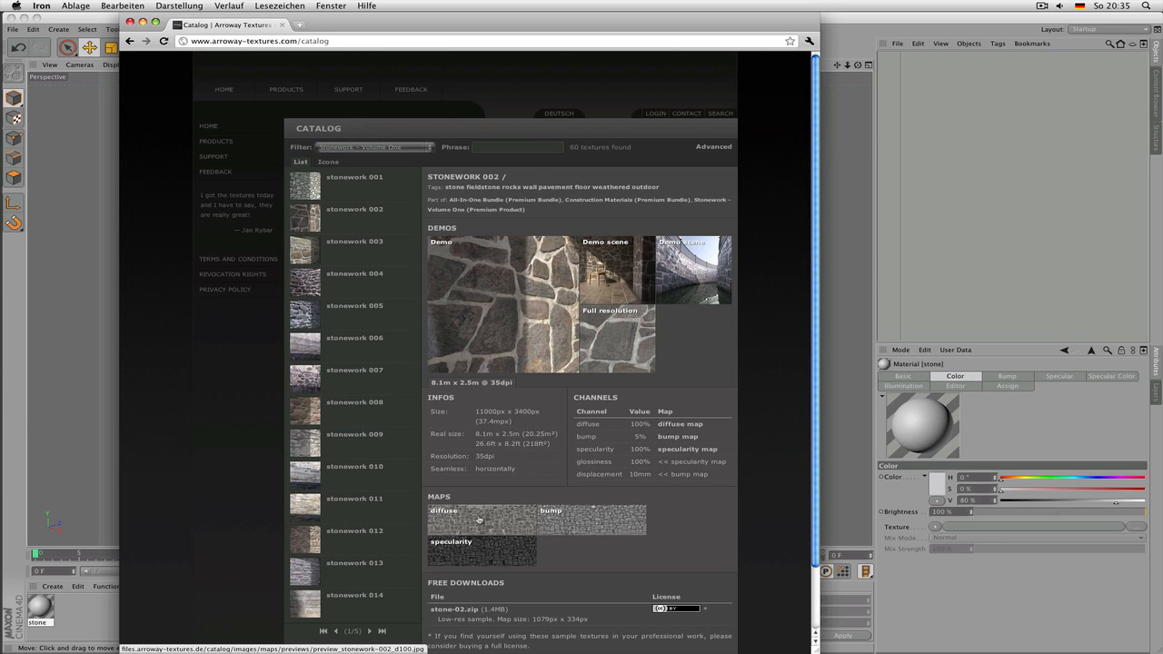
- Preview the diffuse map of stonework 002 at large size, close it and view the page's free downloads section
click(480, 519)
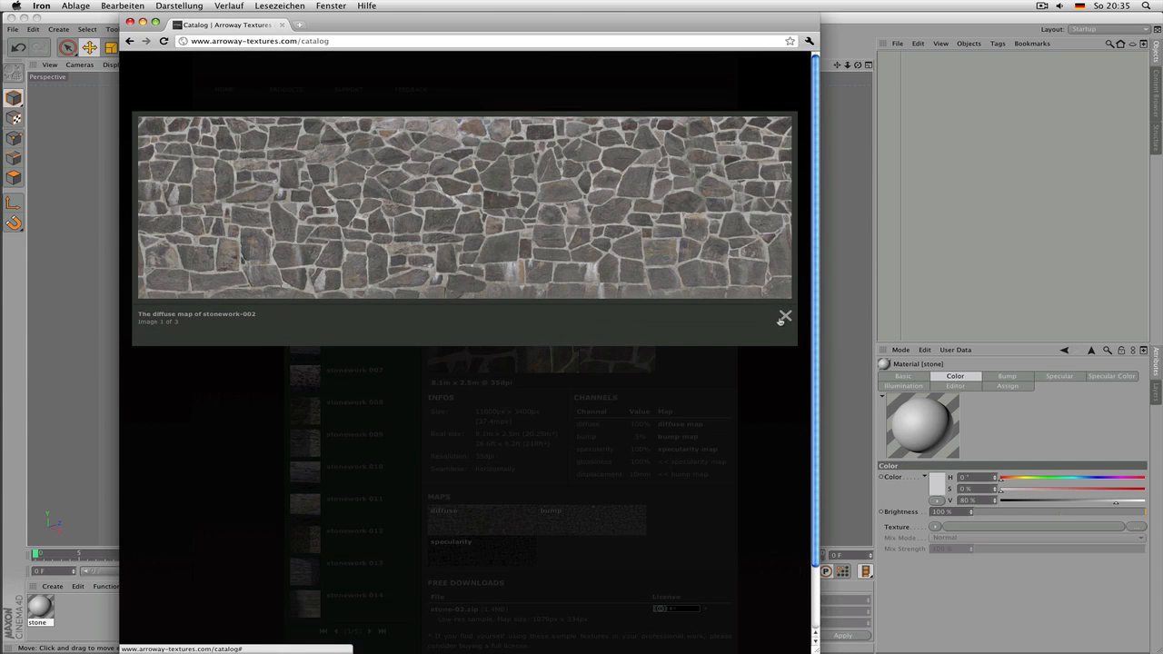
click(784, 316)
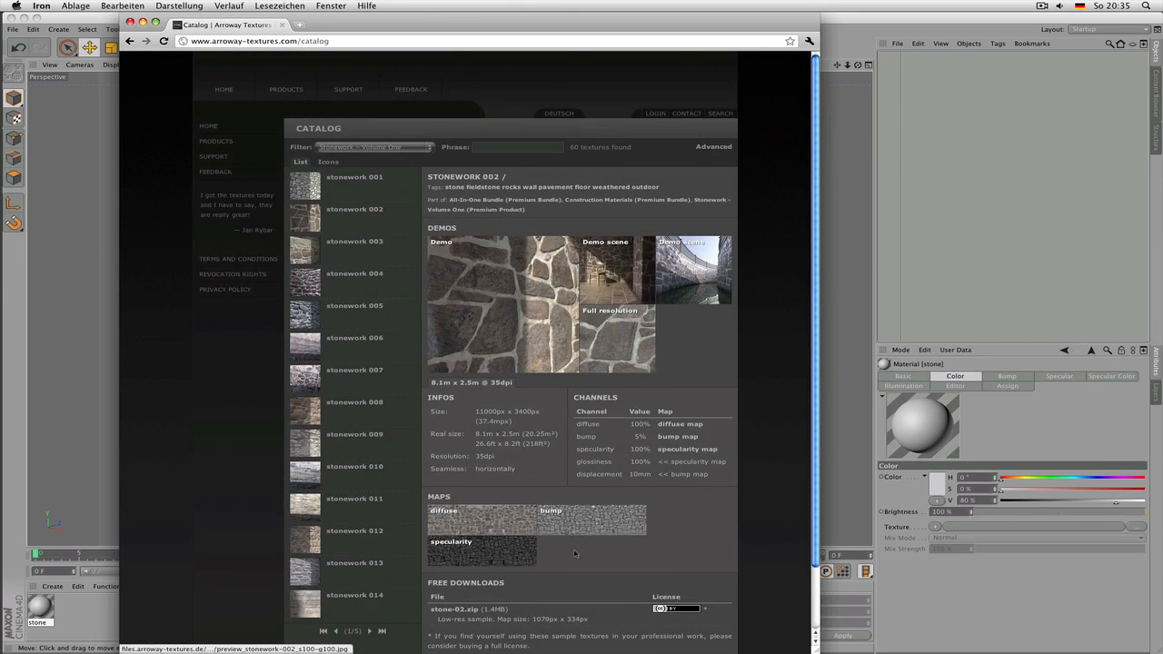
scroll(575, 552, down, 2)
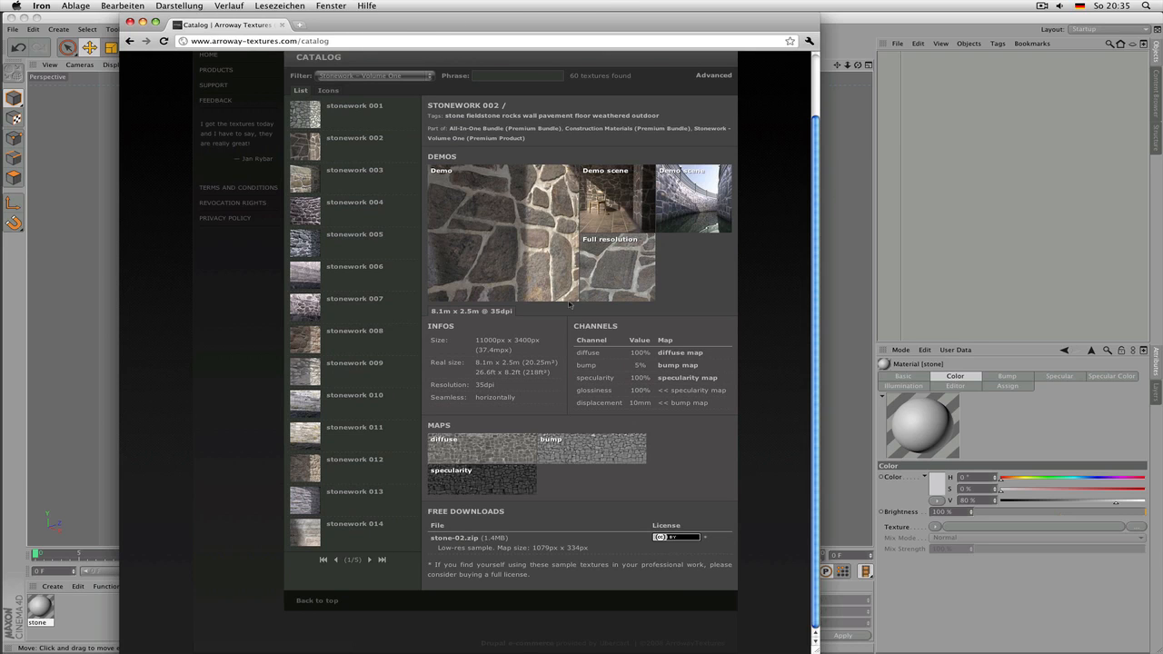
- Close the browser window and return to the stone material's Color settings in CINEMA 4D
click(264, 40)
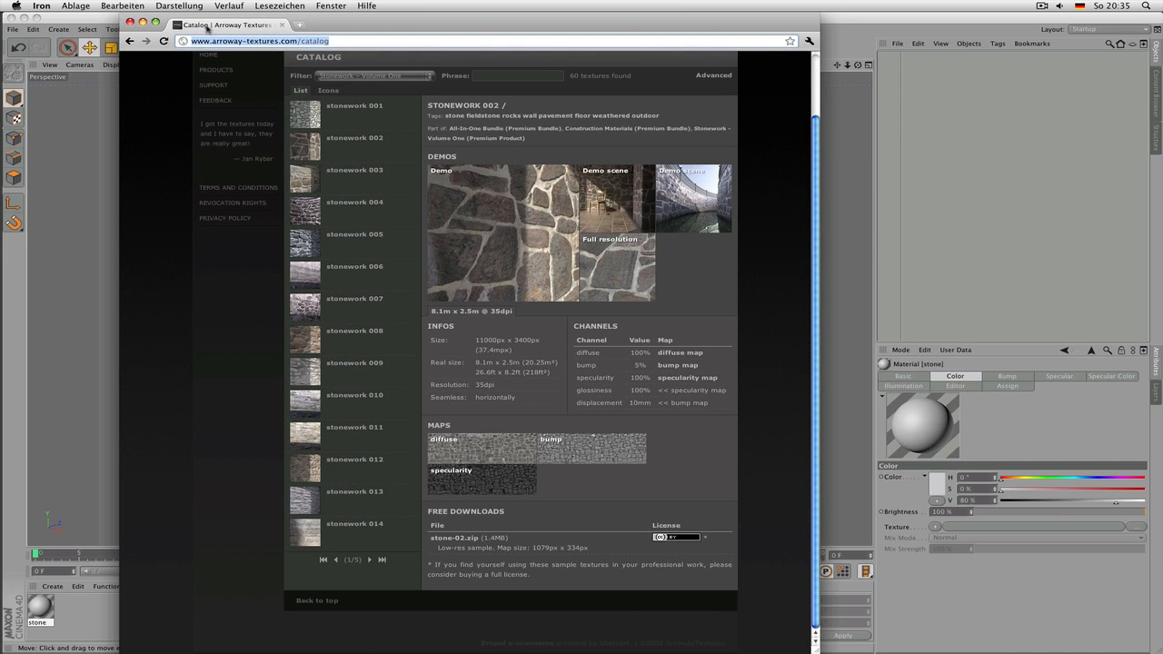
click(130, 24)
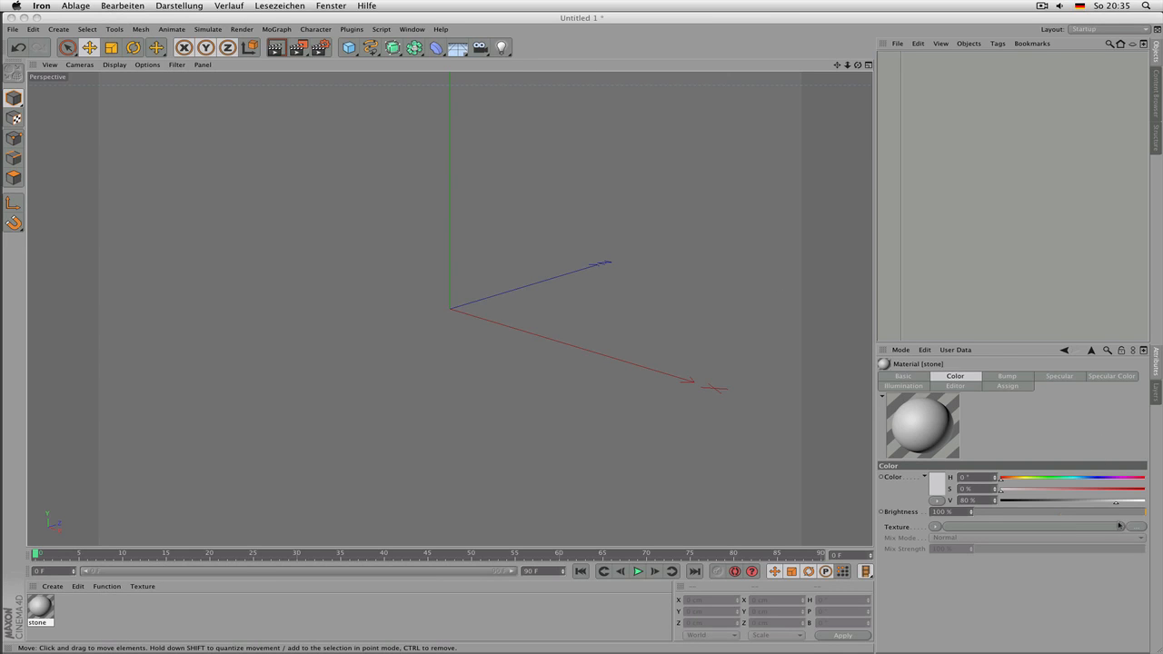
click(965, 382)
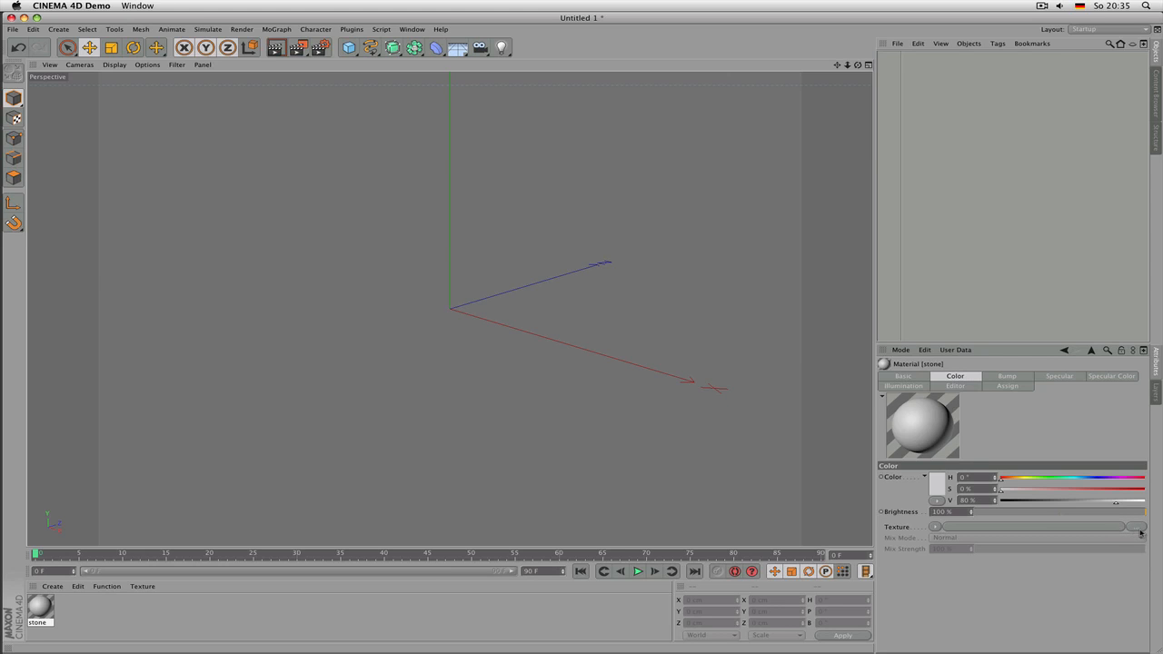
- Browse for a Color texture image in the 3D/tuts/selftut/stone-02 folder and widen the file dialog to show full file names
click(1138, 527)
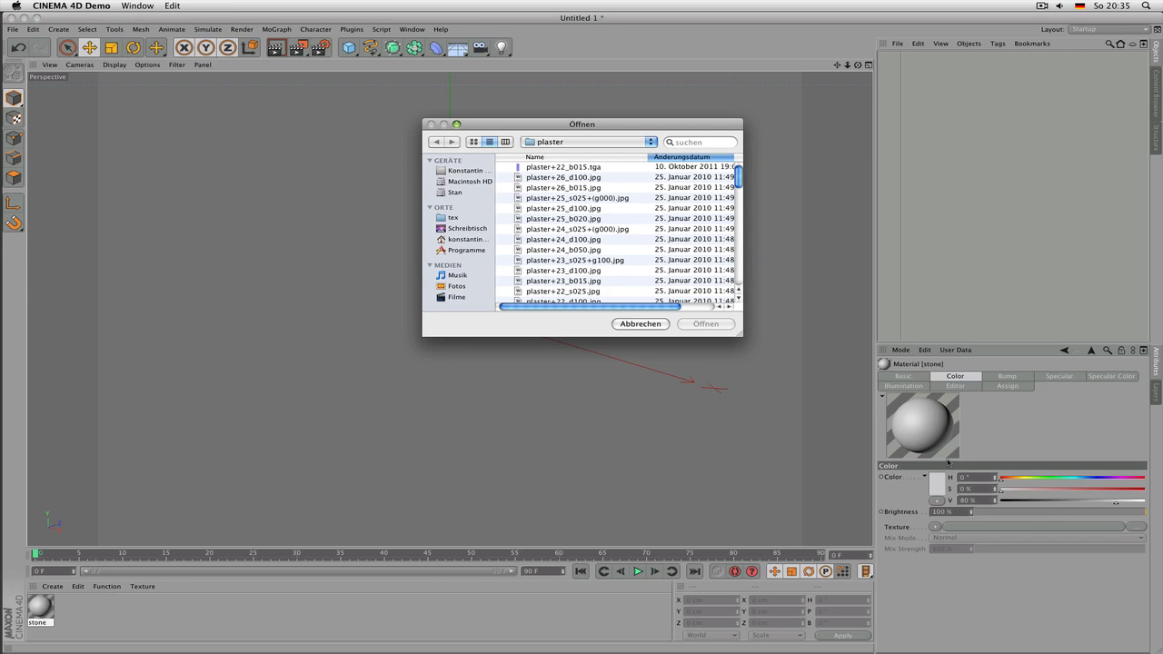
click(456, 193)
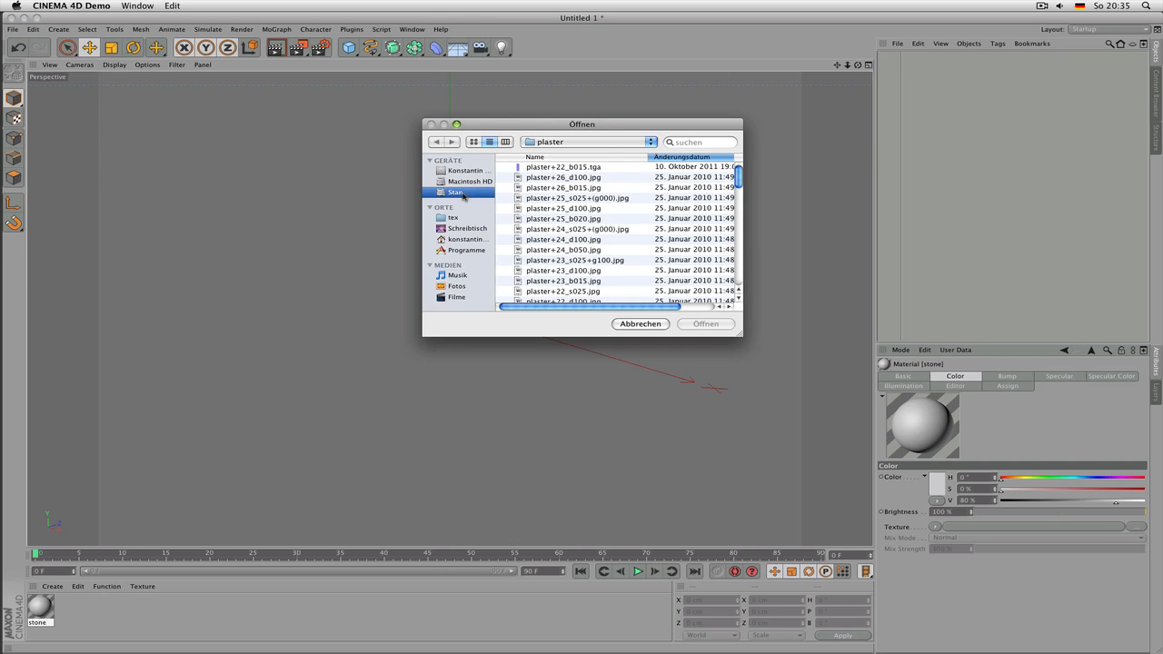
double_click(545, 230)
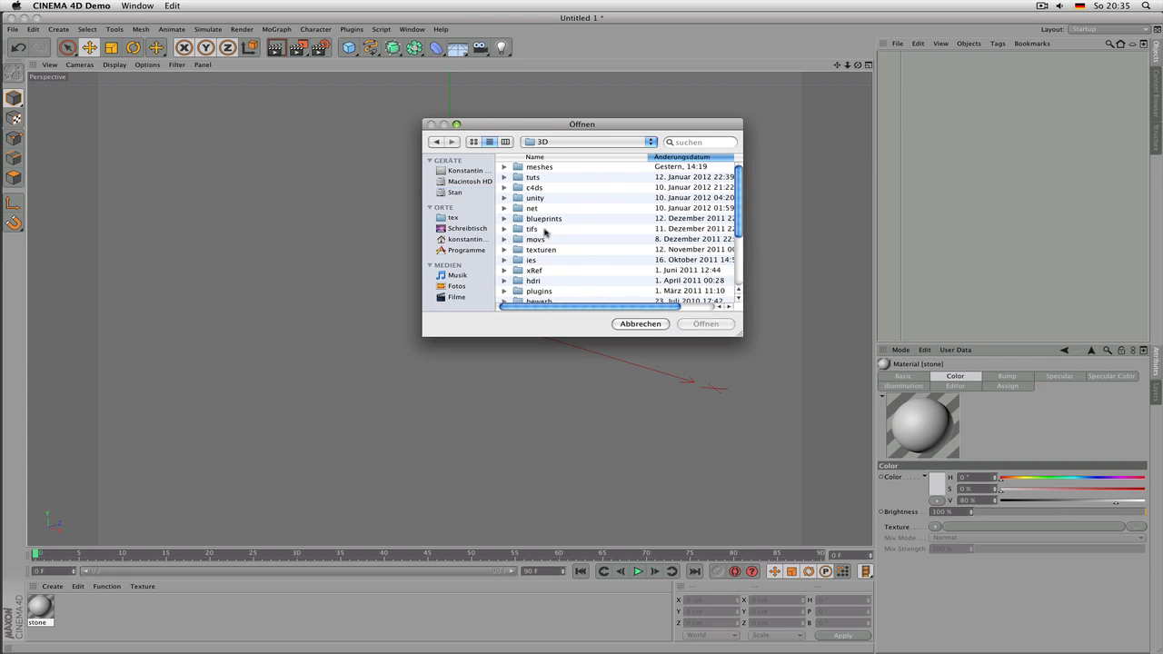
double_click(547, 177)
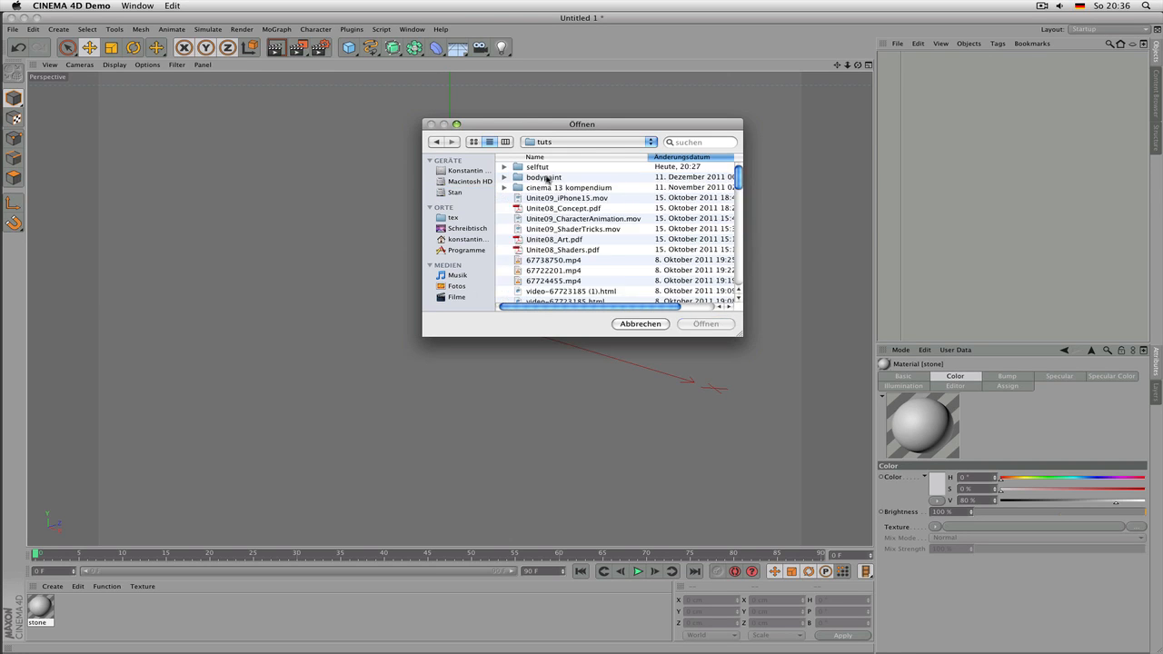
double_click(548, 168)
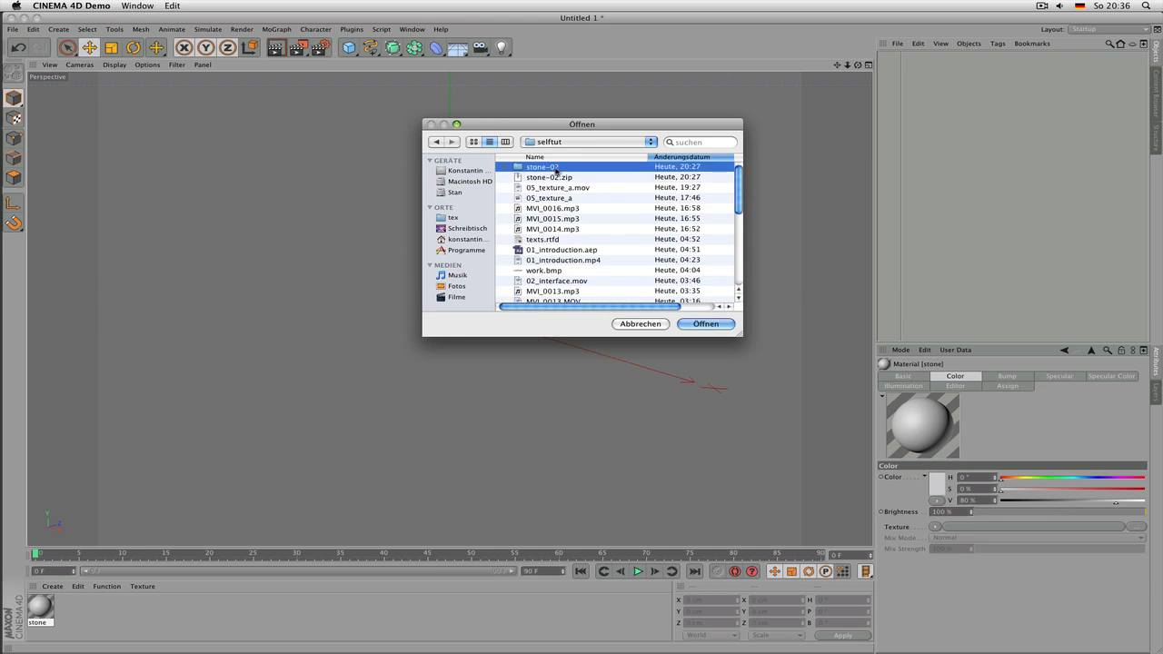
double_click(560, 169)
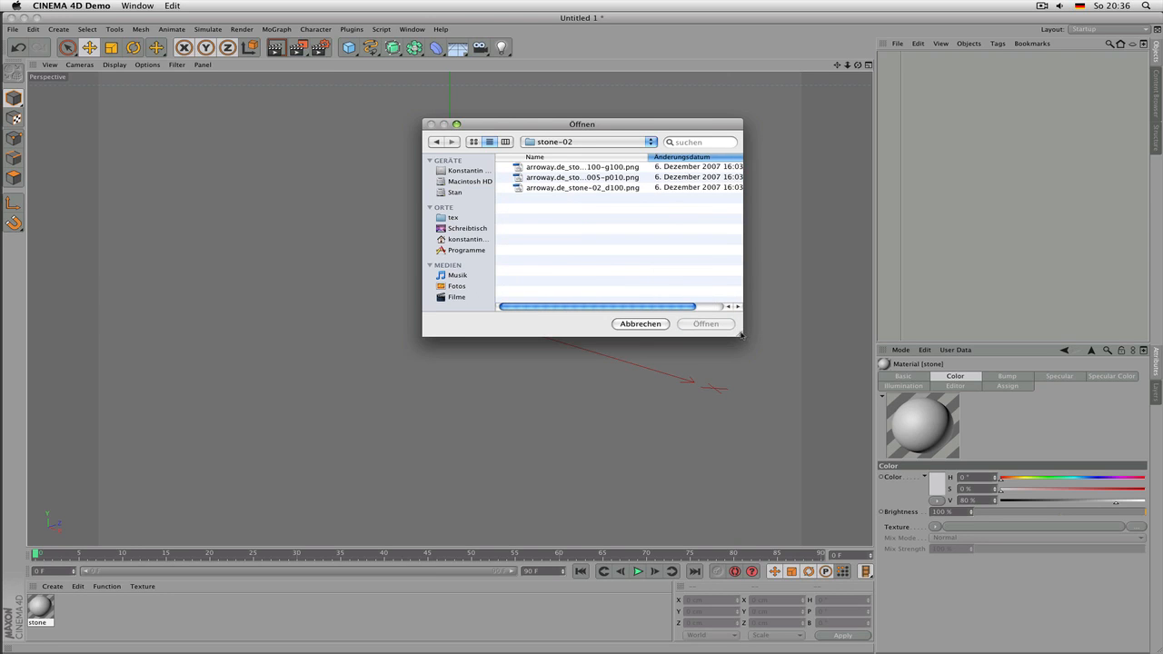
drag(741, 336, 829, 343)
drag(666, 129, 589, 213)
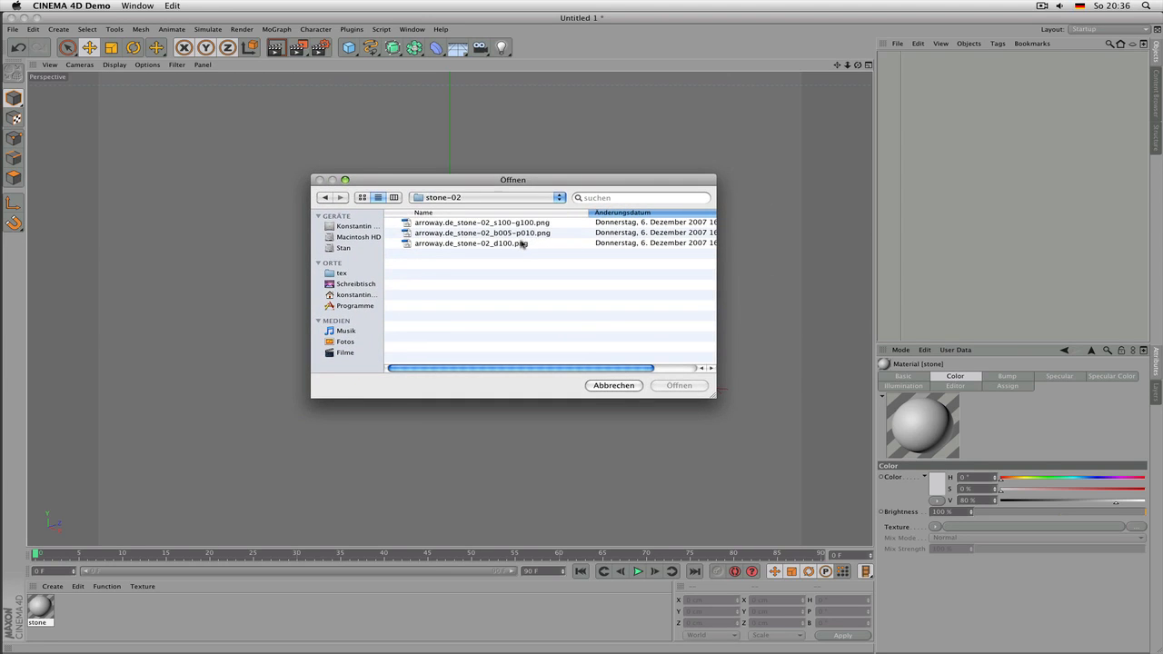
- Load arroway.de_stone-02_d100.png as the Color texture without copying it to the project location
click(523, 243)
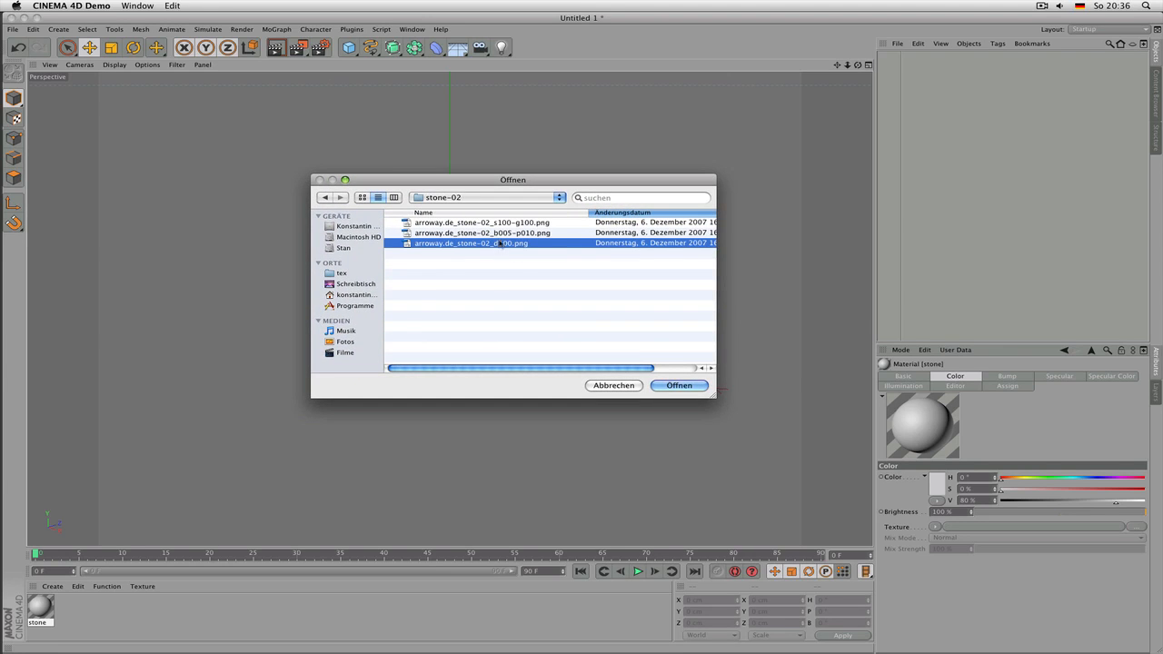
click(504, 234)
click(498, 224)
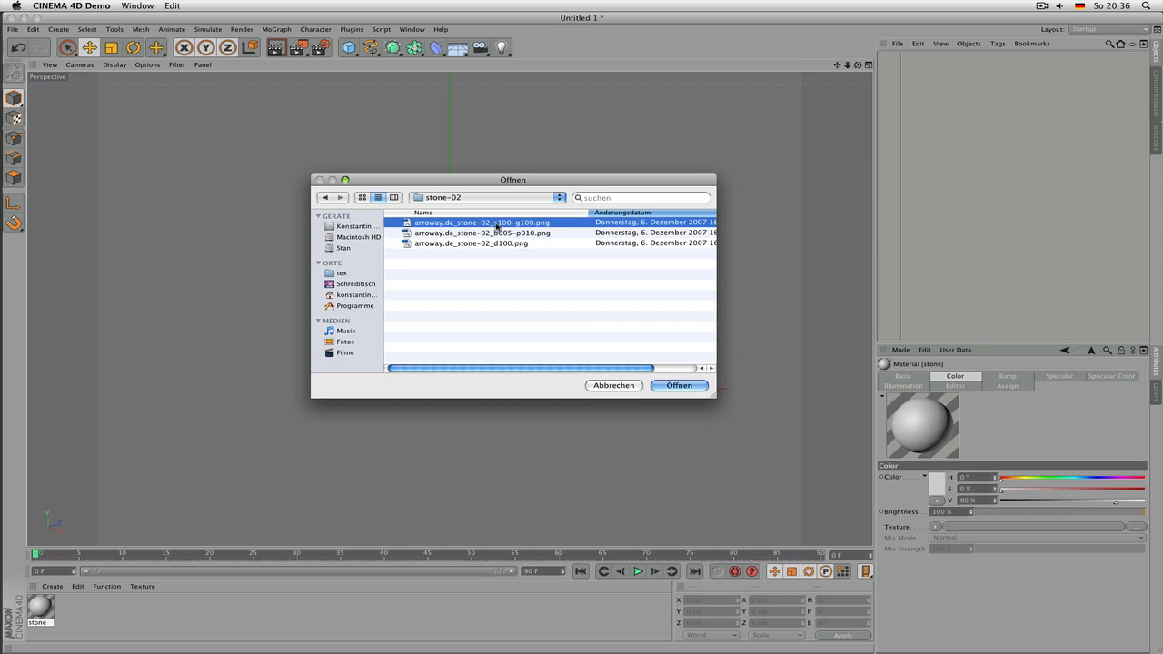
click(503, 244)
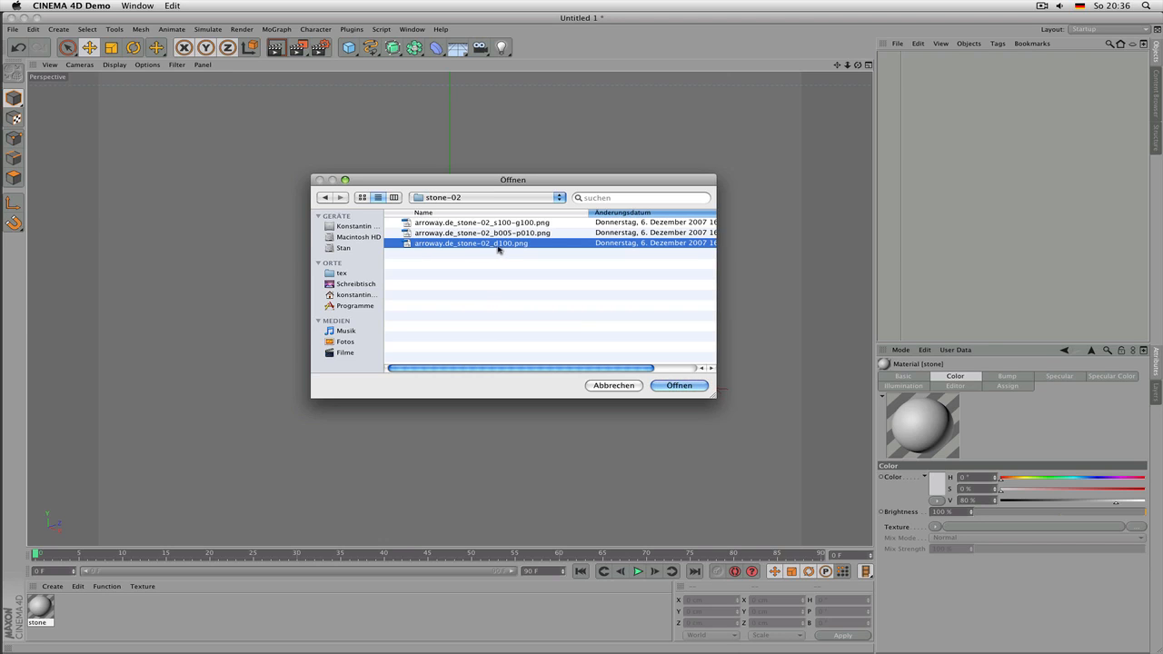
click(675, 385)
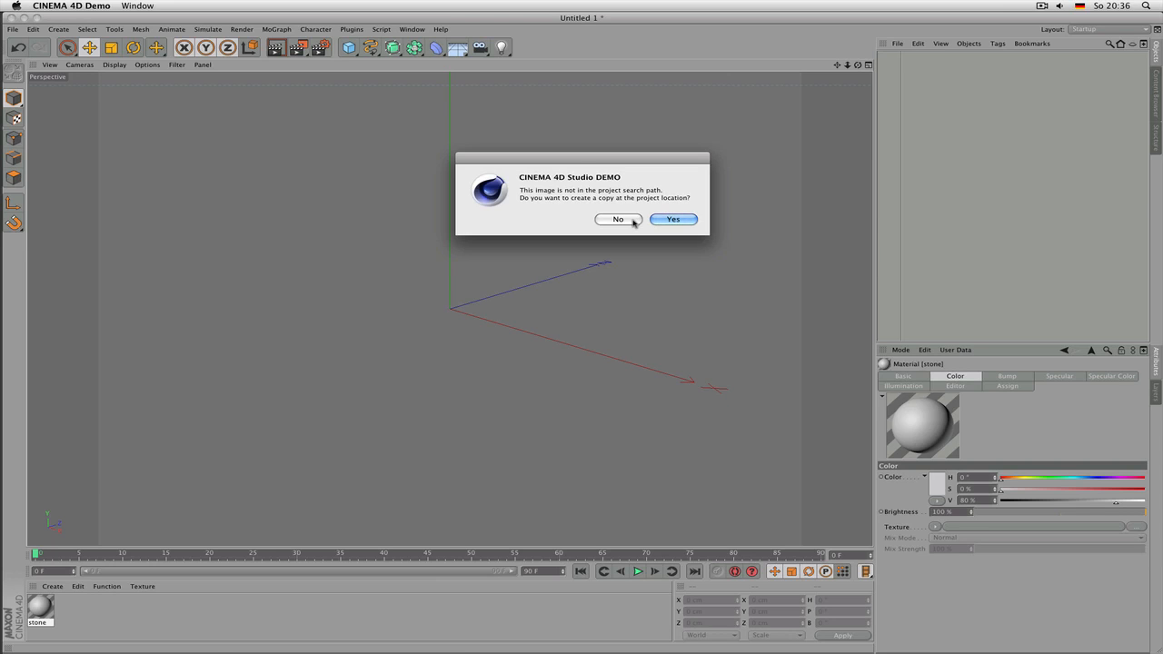
click(618, 219)
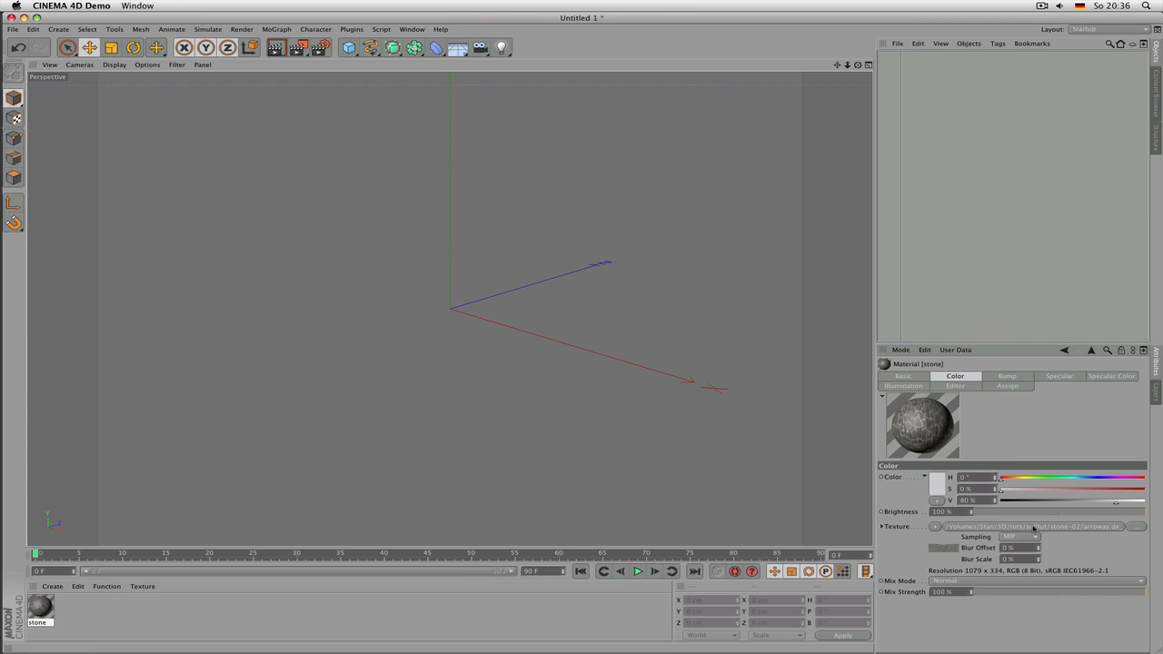
- Load arroway.de_stone-02_b005-p010.png as the Bump texture without copying it to the project location, and set the Bump strength to 5%
click(1008, 378)
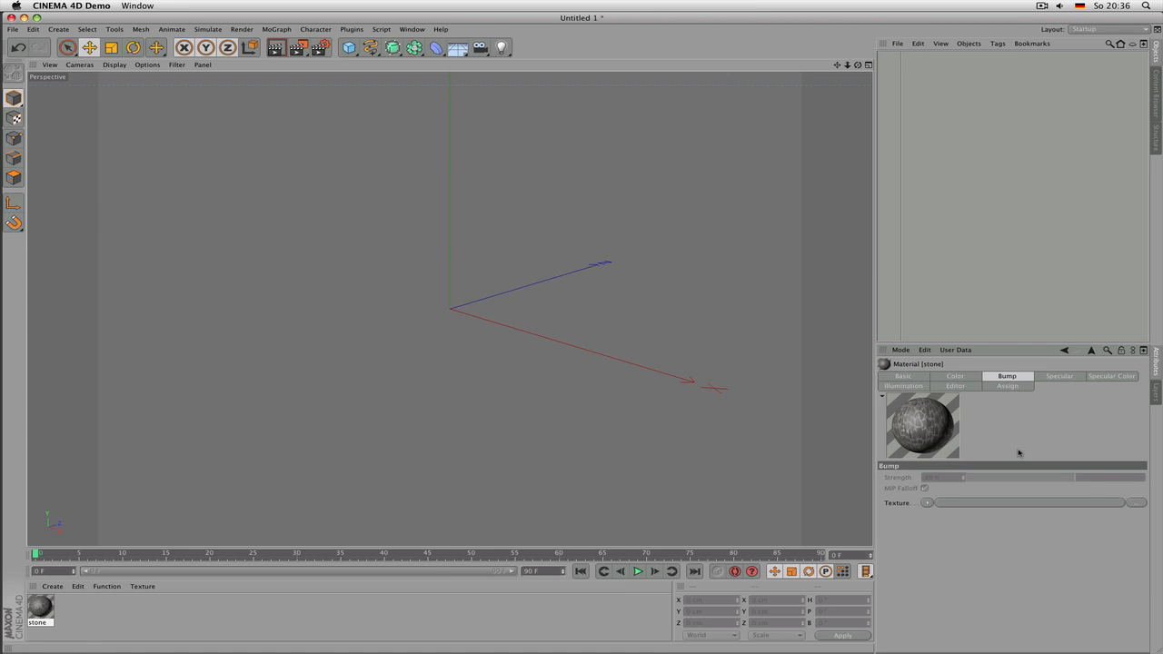
click(1136, 503)
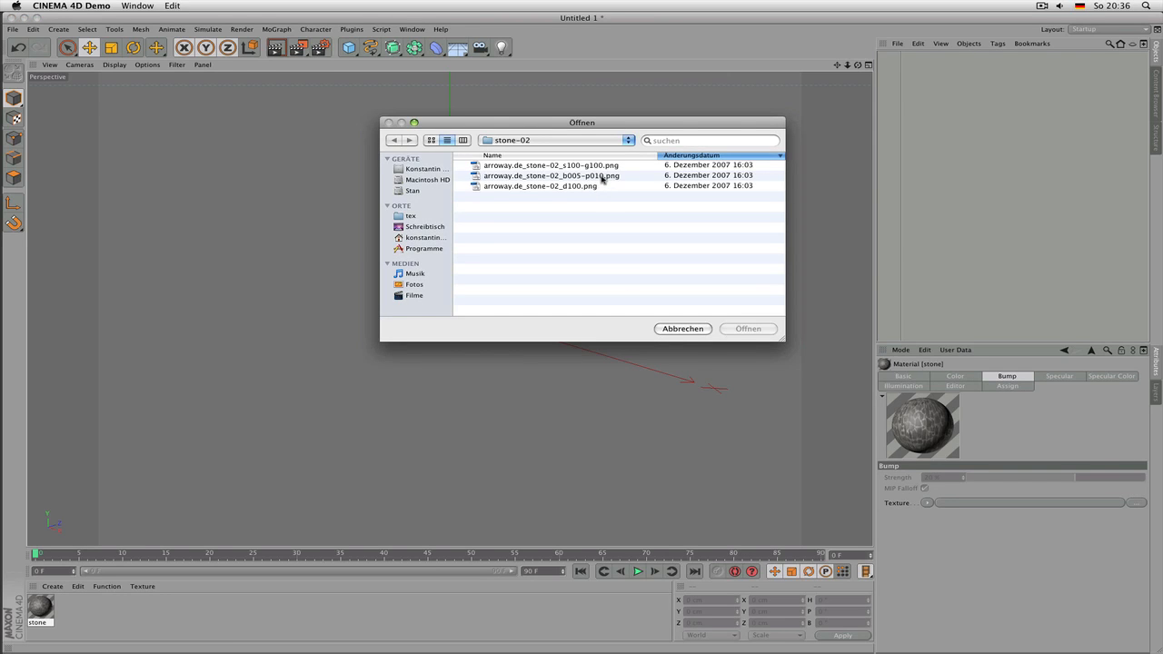
click(602, 177)
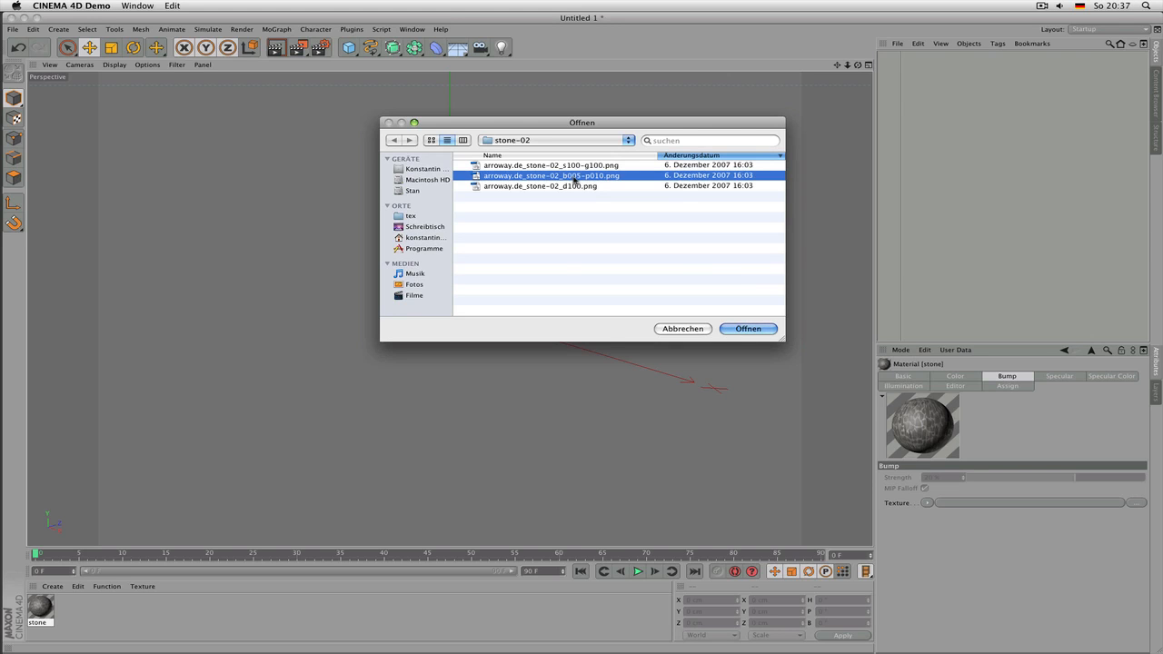
click(748, 329)
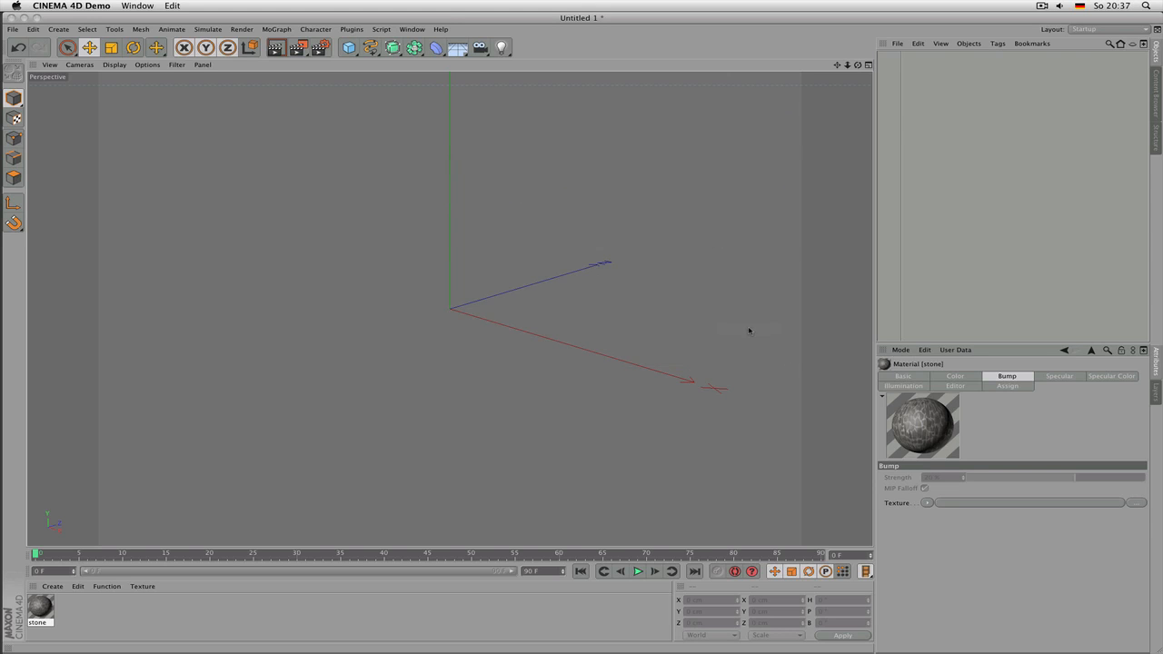
click(621, 220)
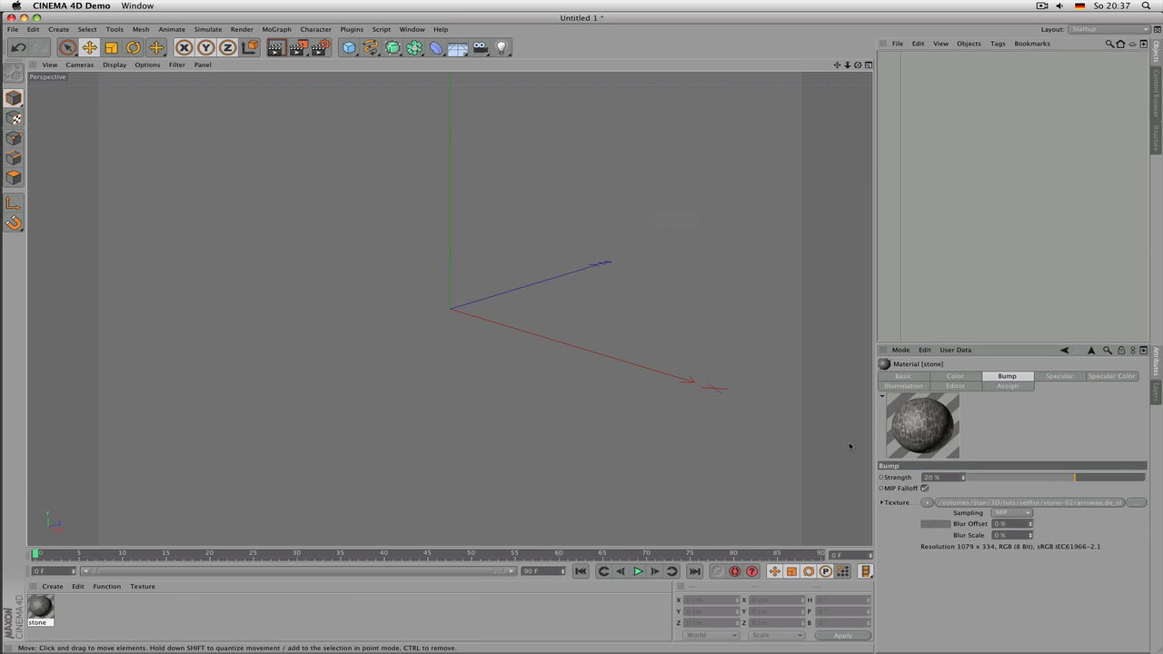
drag(962, 470, 962, 471)
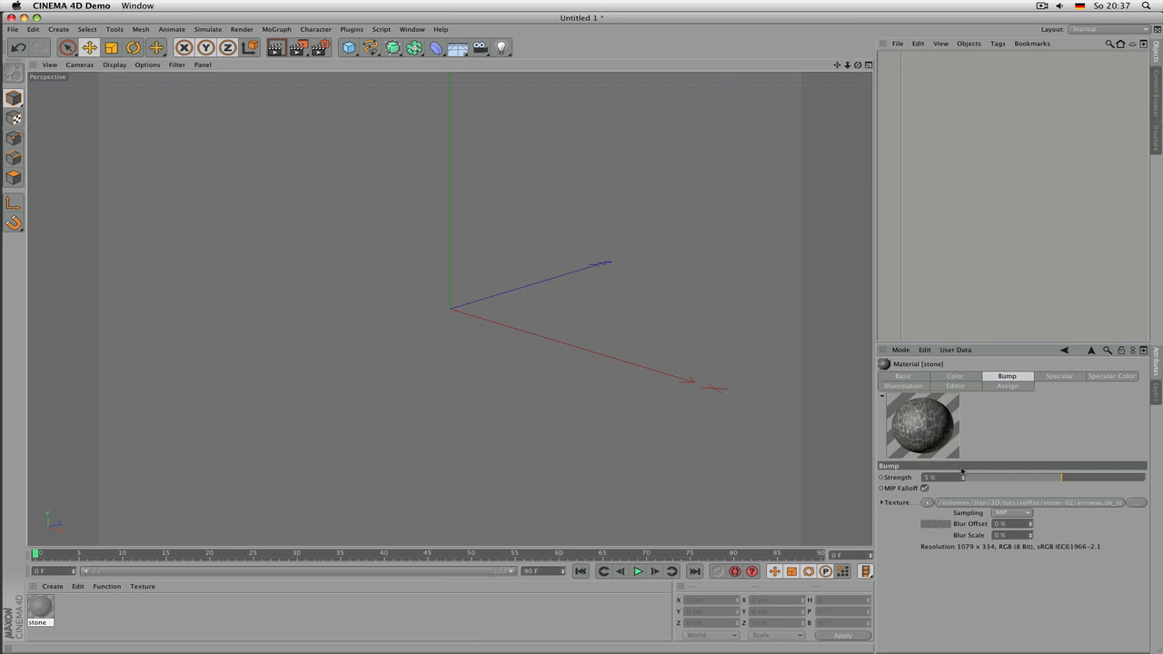
- Load arroway.de_stone-02_s100-g100.png as the Specular Color texture without copying it to the project location
click(1078, 377)
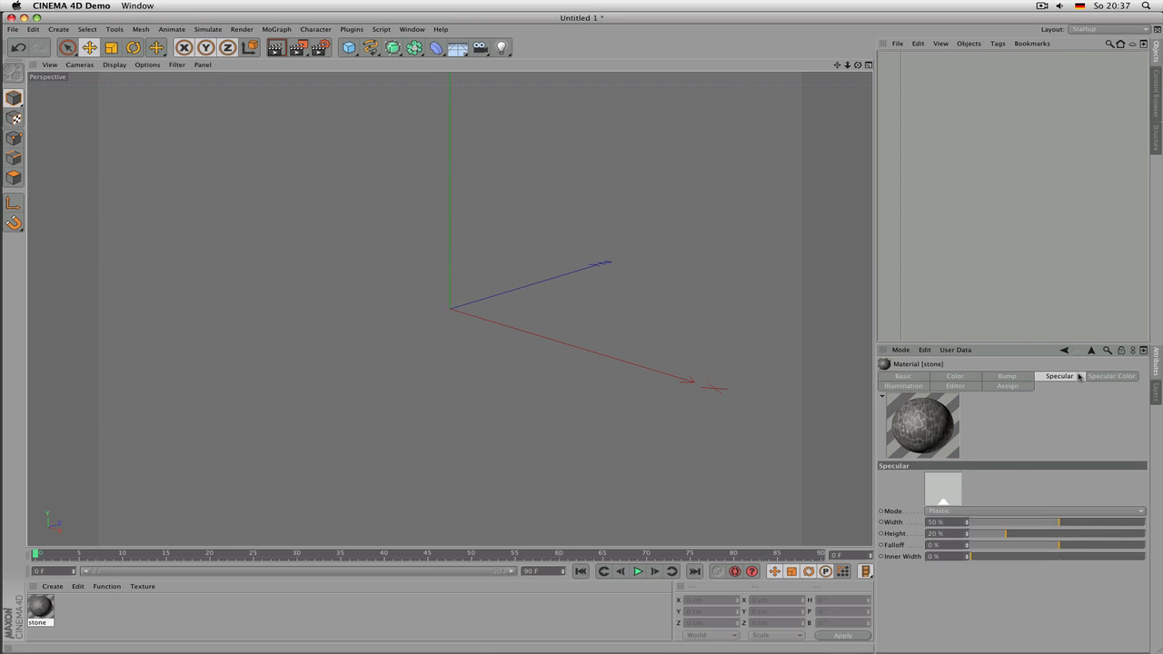
click(1093, 377)
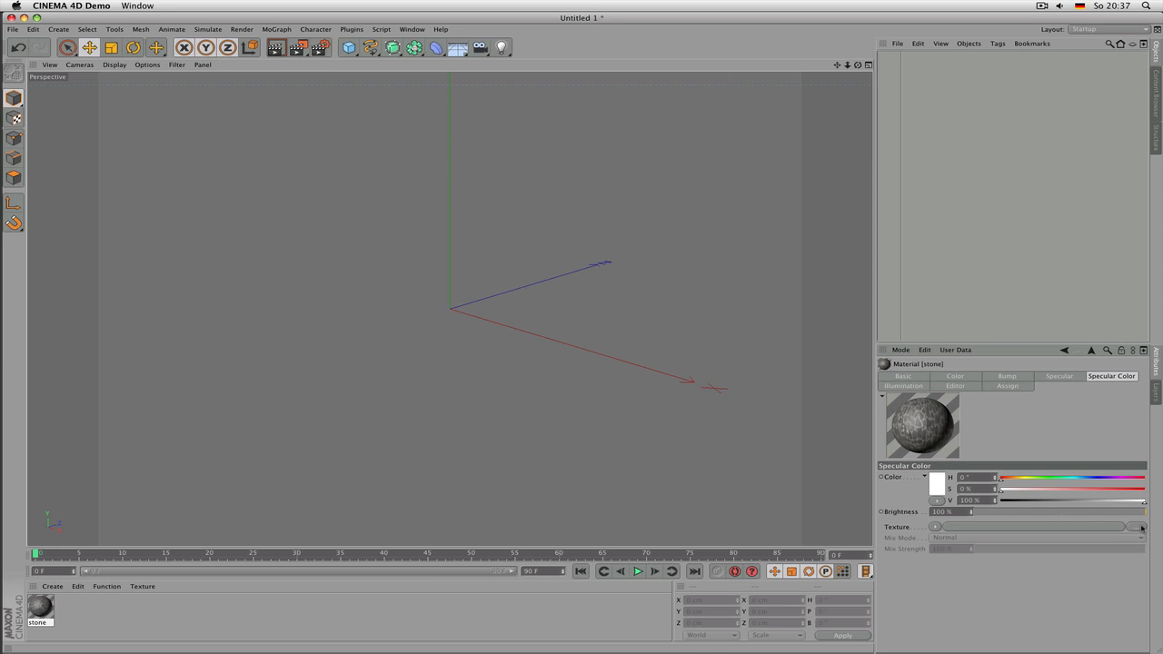
click(1142, 527)
click(563, 168)
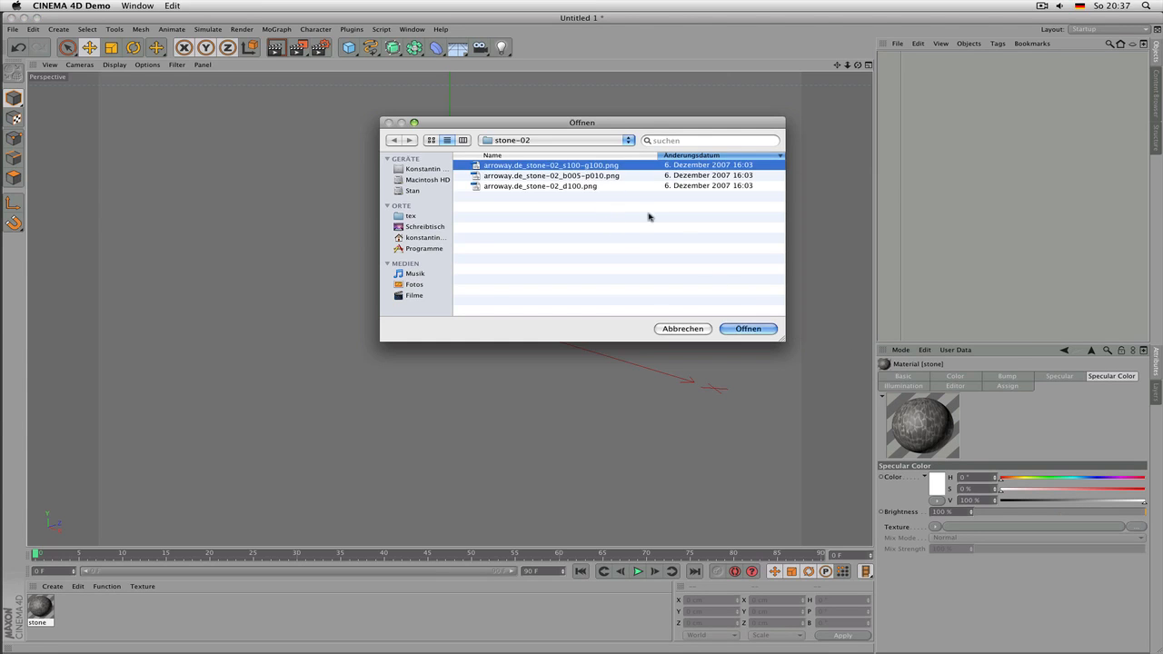
click(743, 329)
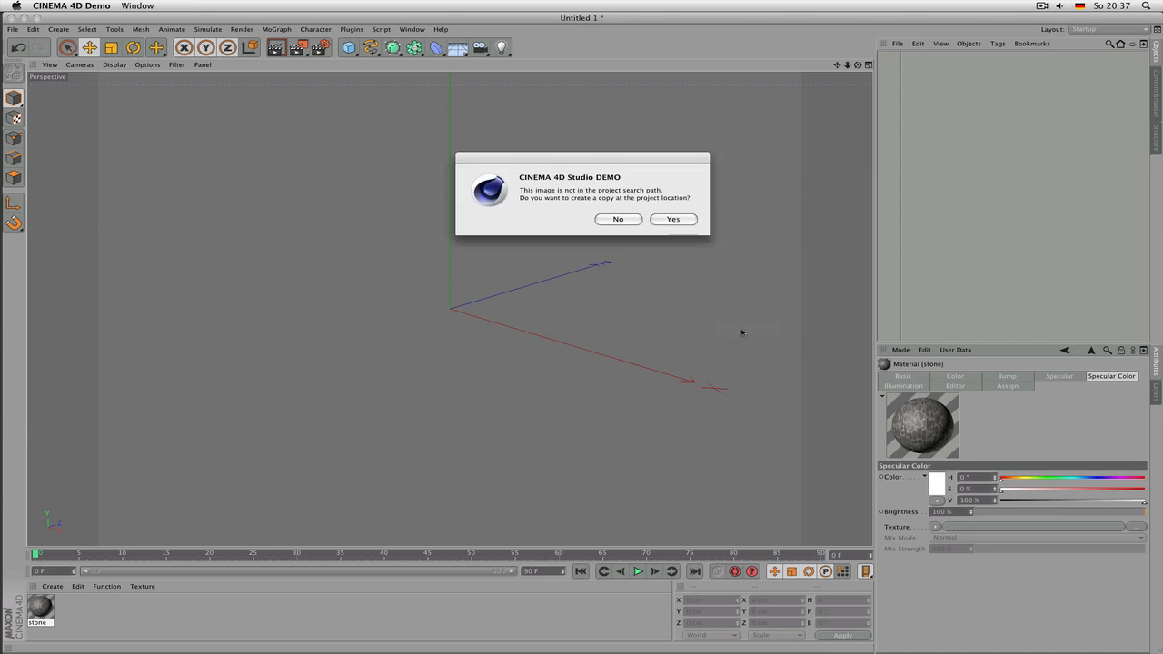
click(630, 220)
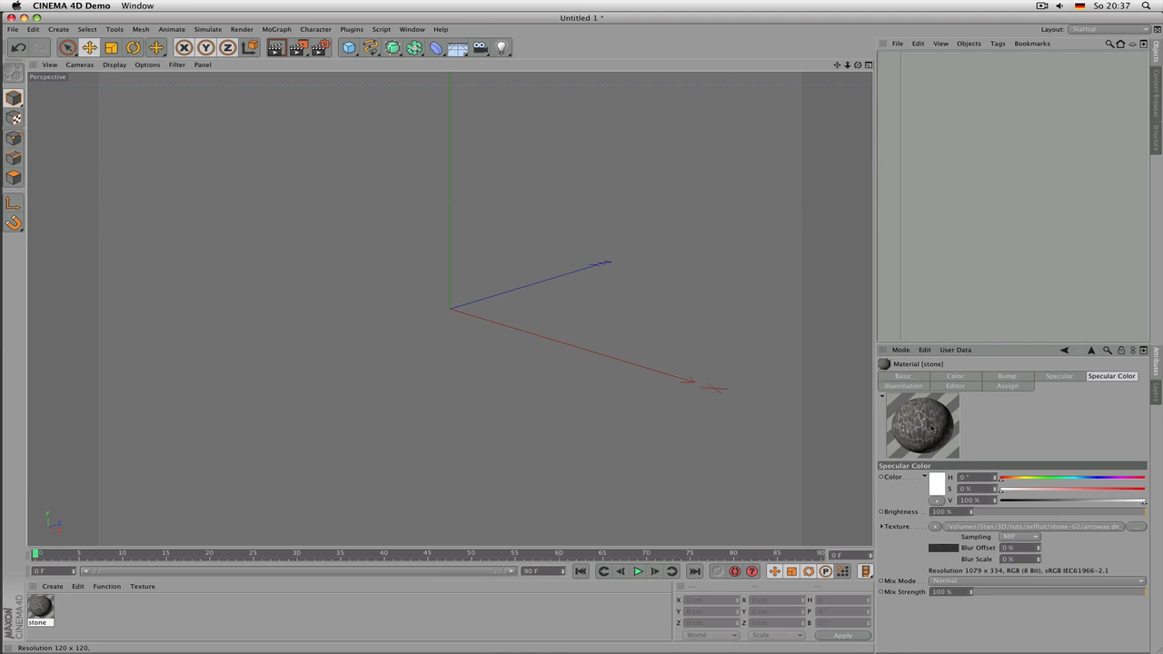
- Set the stone material's Specular height to 100% and its width to about 83%
click(1068, 377)
drag(1008, 534, 1161, 534)
drag(1056, 525, 1121, 525)
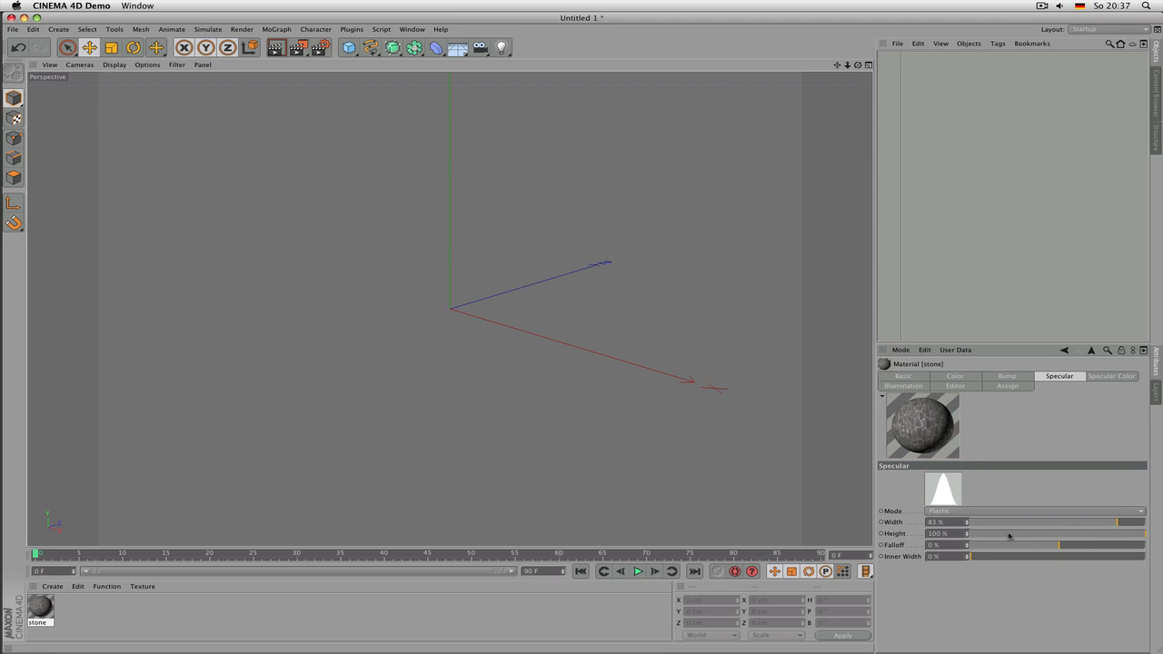
click(898, 534)
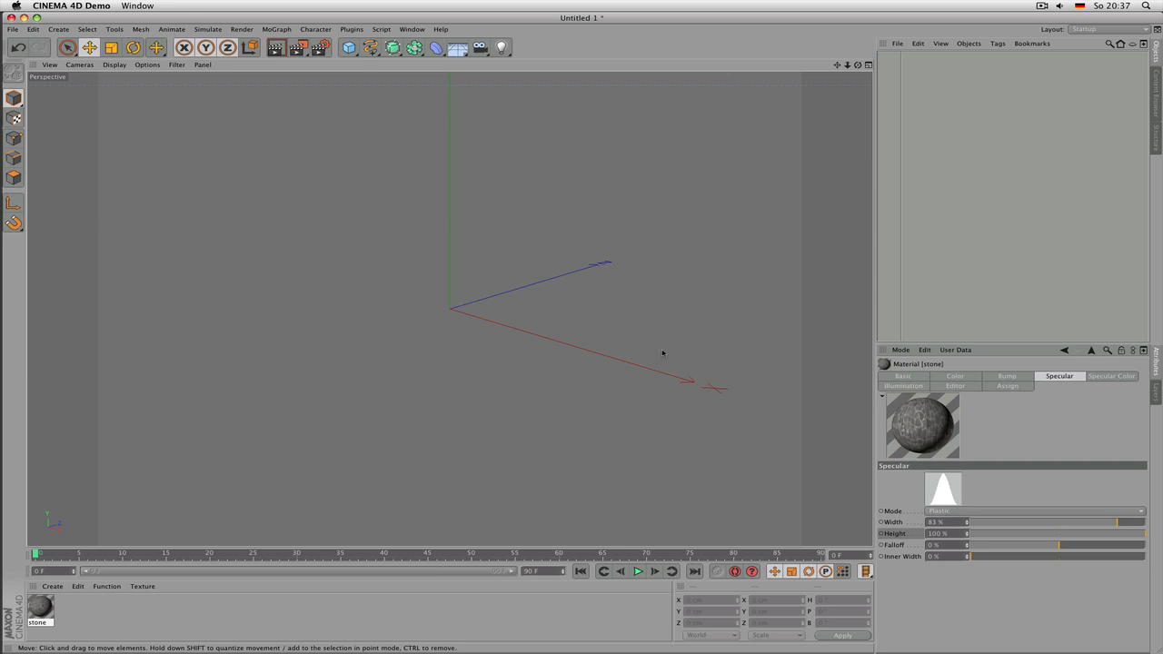
- Add a cube to the scene and apply the stone material to it
click(349, 48)
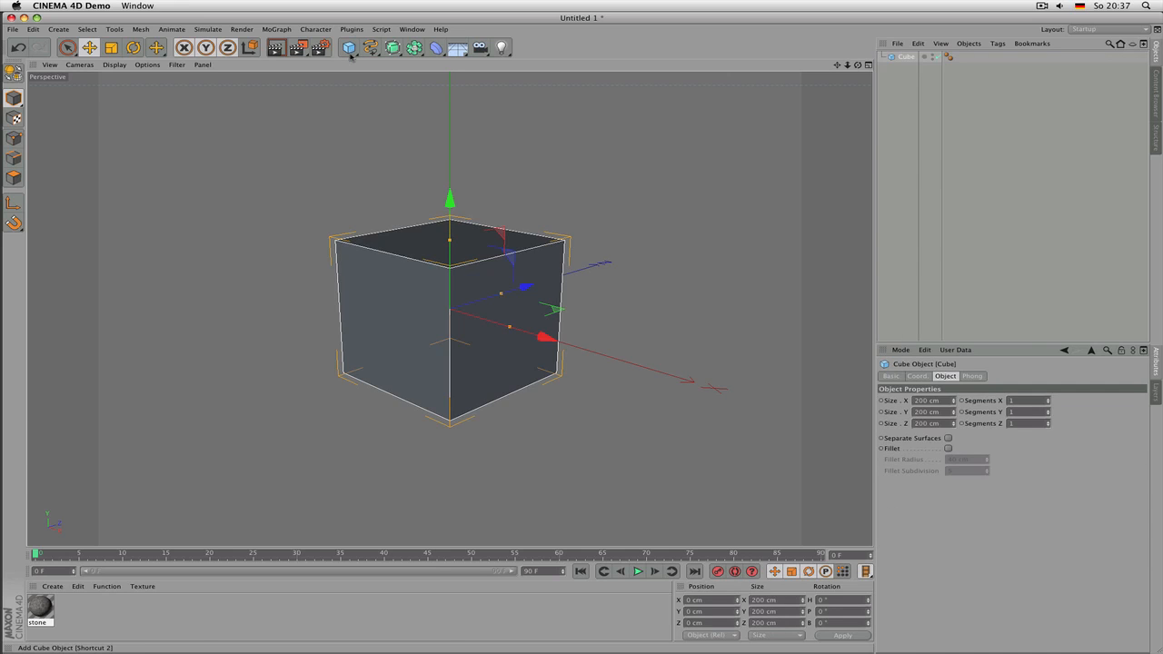
drag(41, 607, 385, 325)
scroll(346, 317, up, 5)
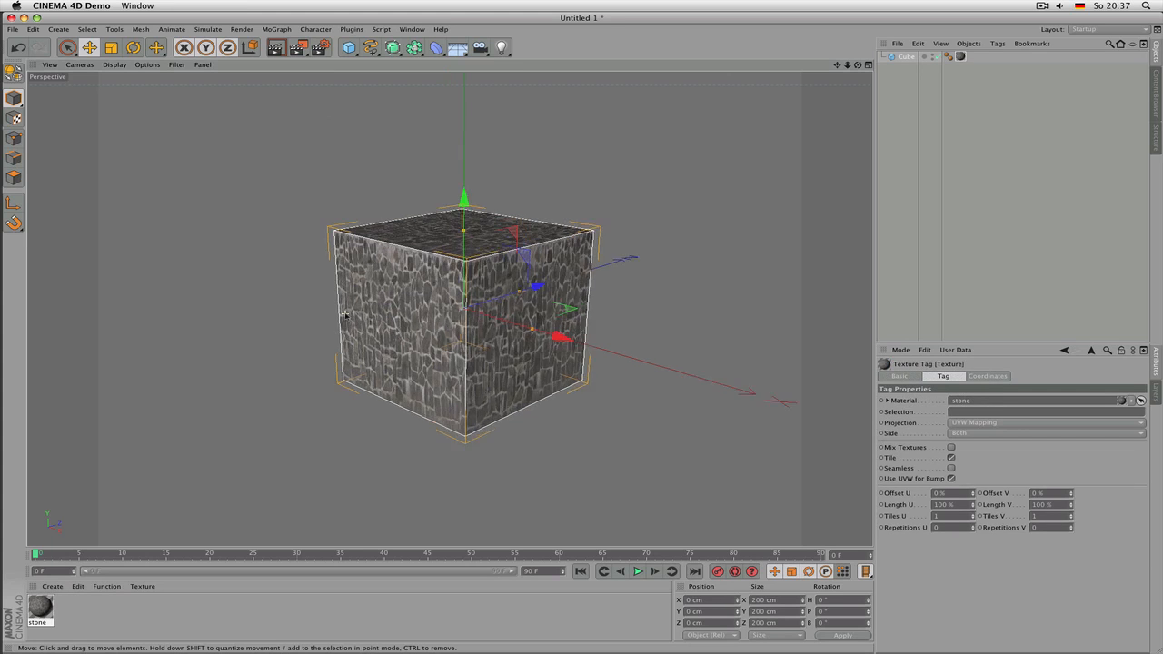
scroll(381, 320, down, 3)
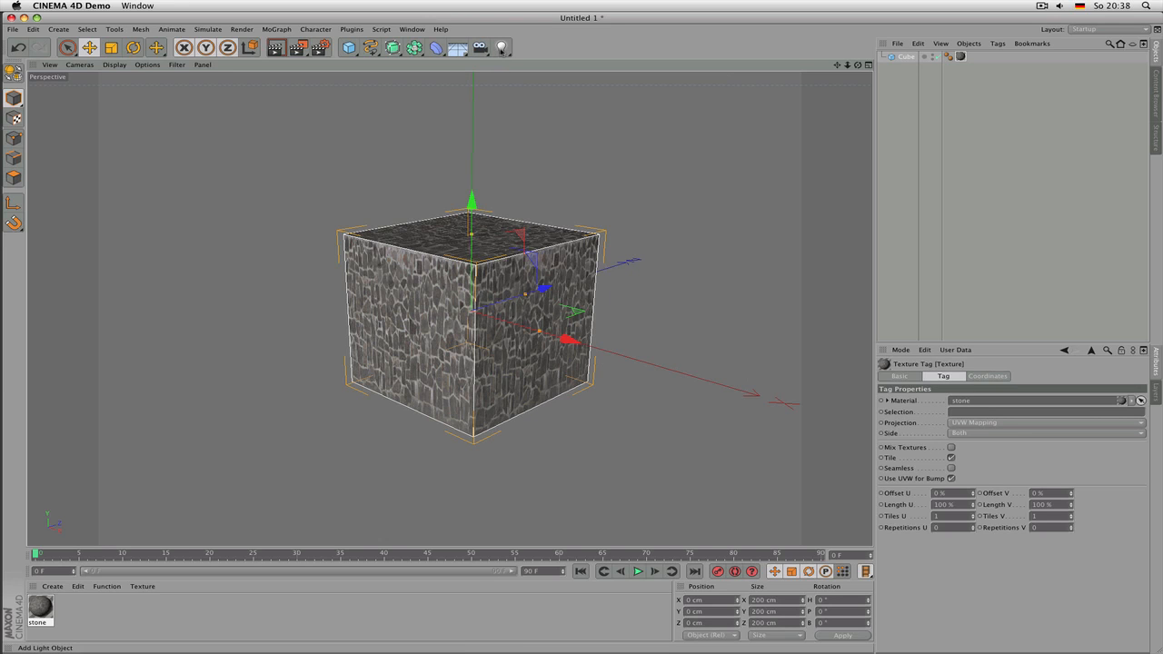
- Add a light and move it in front of and above the cube, to about Z -190 cm and Y 151 cm
click(500, 47)
drag(543, 288, 417, 315)
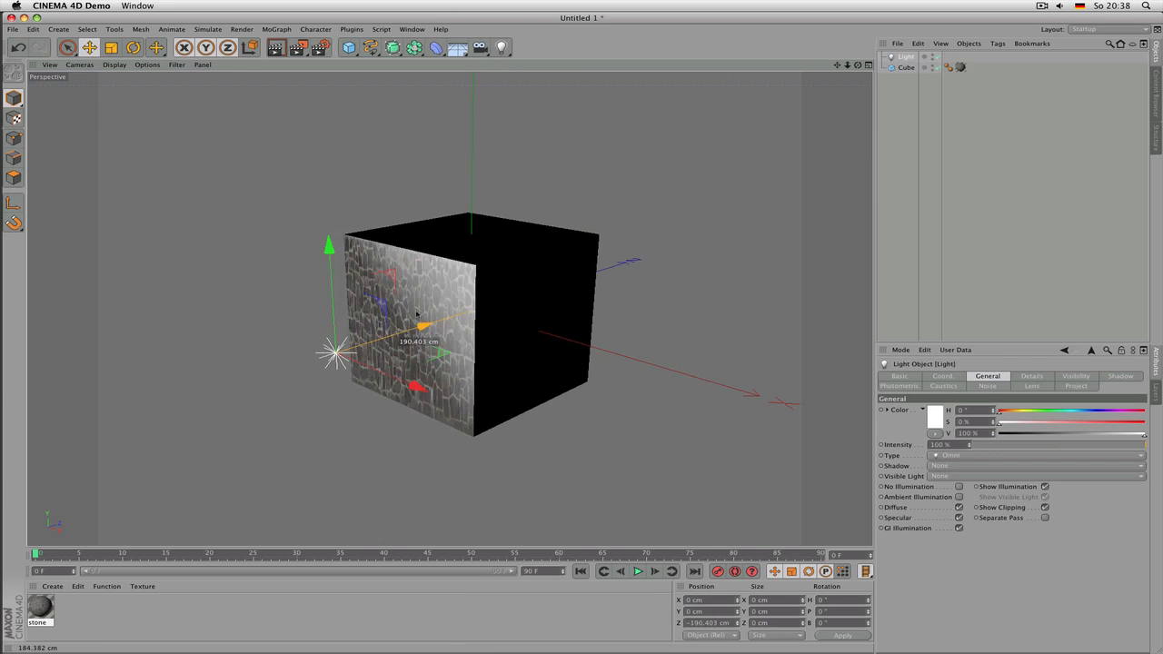
drag(338, 299, 337, 143)
- Render the lit stone cube in the viewport from its current angle, close up and from a different angle to examine the texture
scroll(413, 320, up, 3)
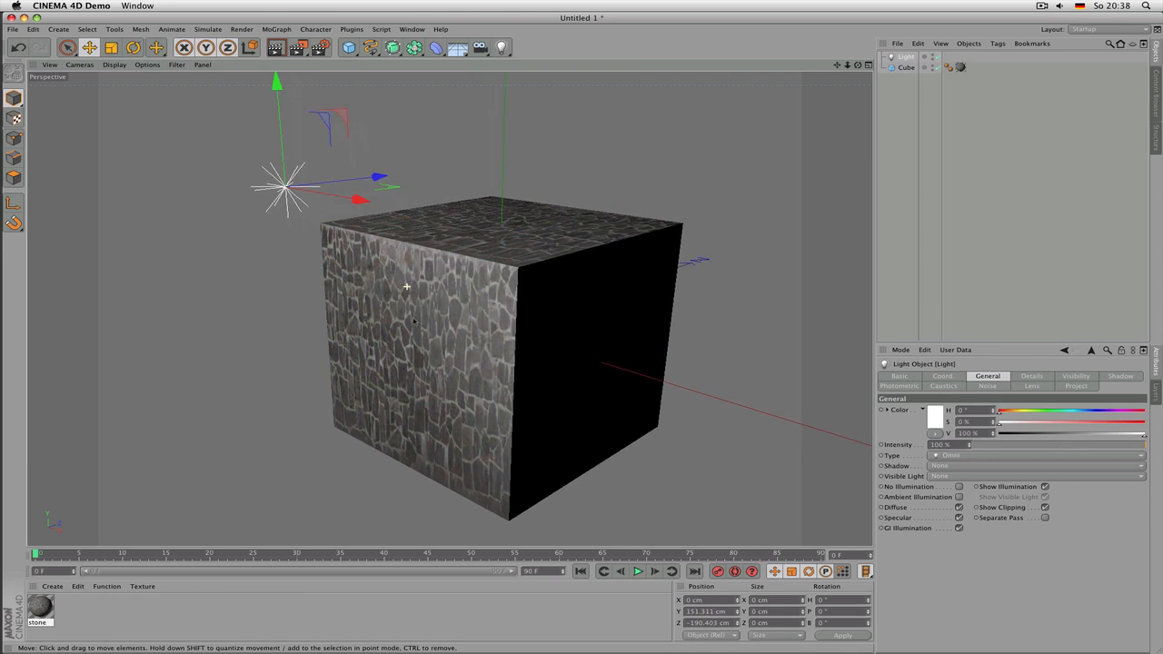
scroll(413, 320, up, 2)
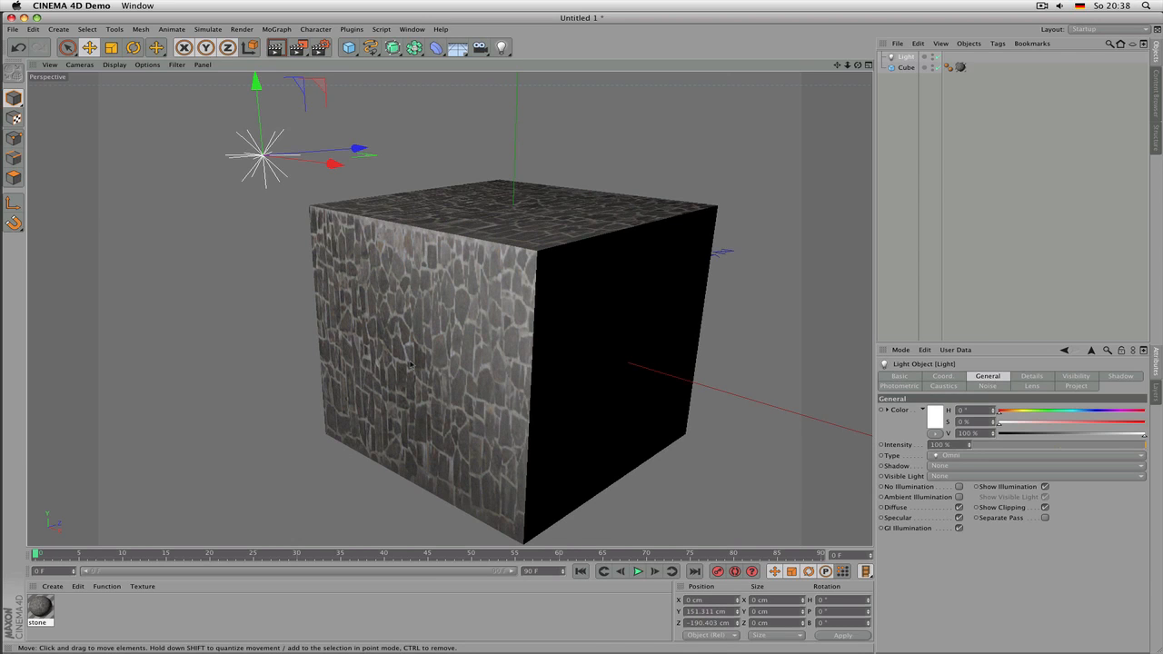
key(super+r)
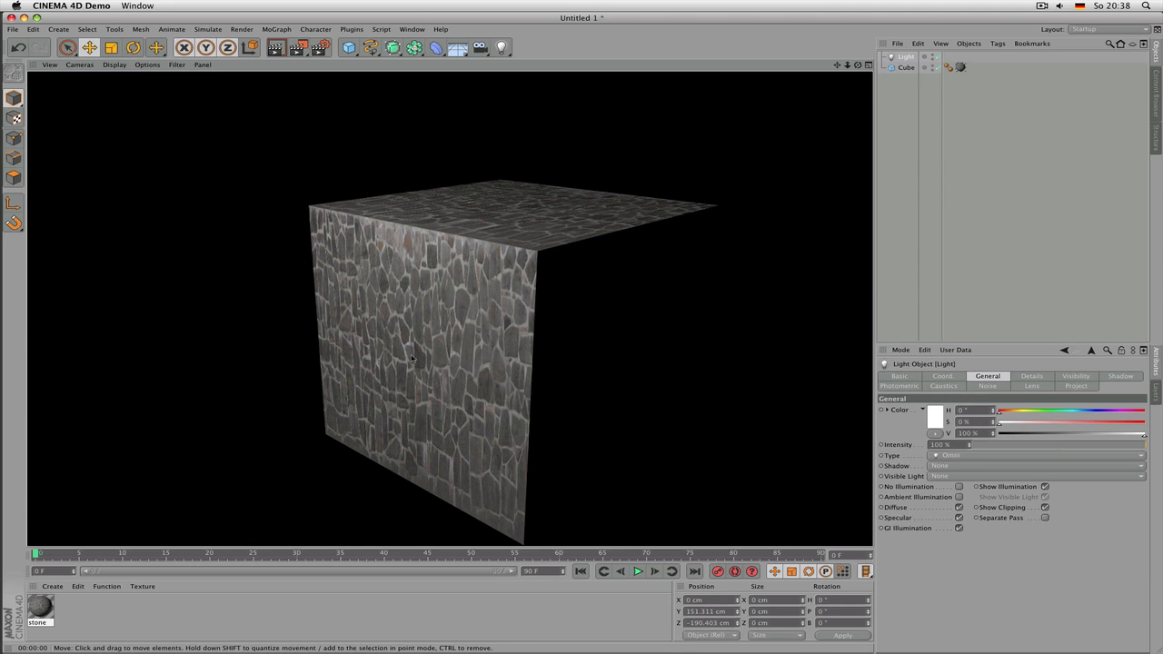
scroll(407, 361, up, 5)
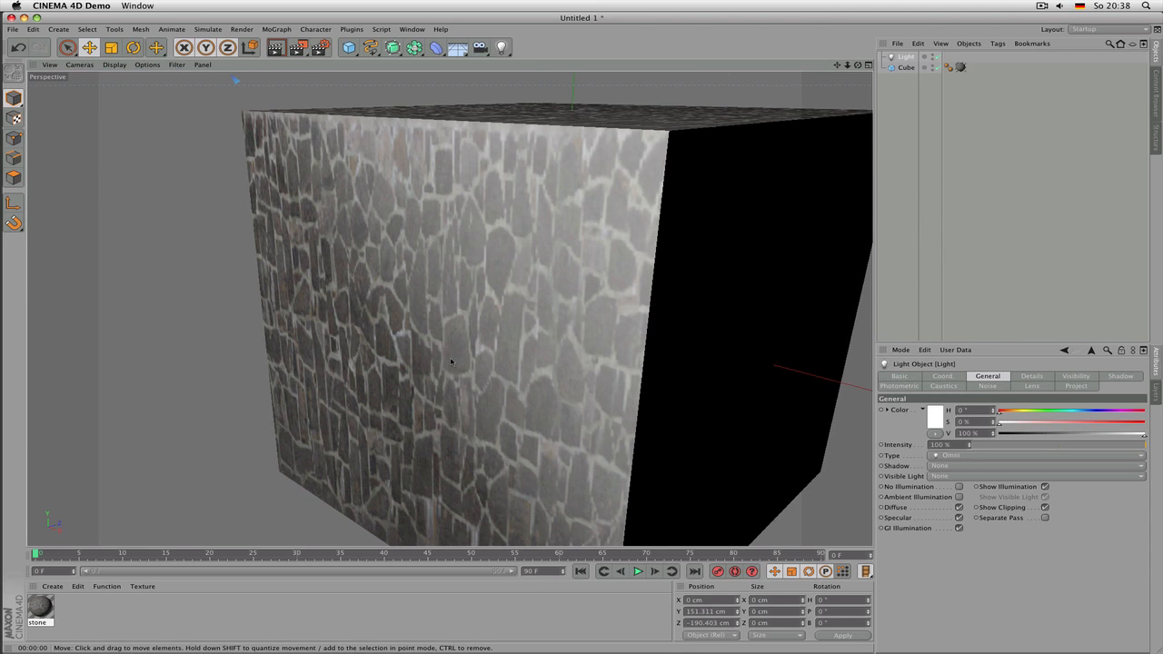
key(super+r)
alt+drag(487, 390, 568, 182)
key(super+r)
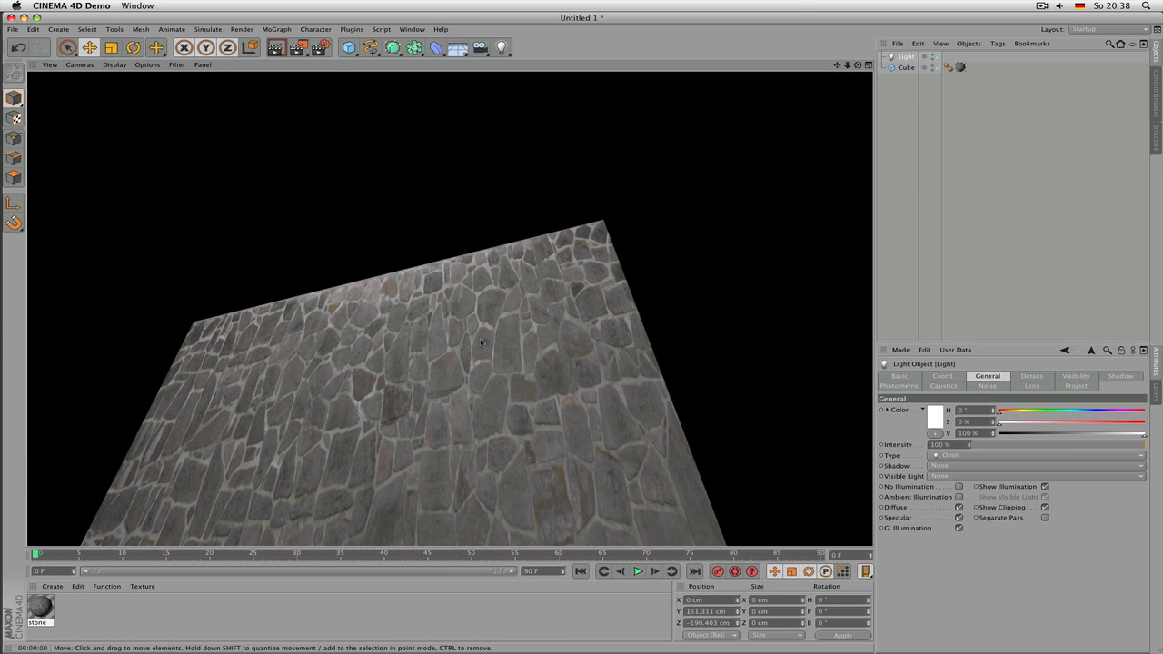
- Raise the stone material's Bump strength to 100% and render the cube from two angles
click(40, 606)
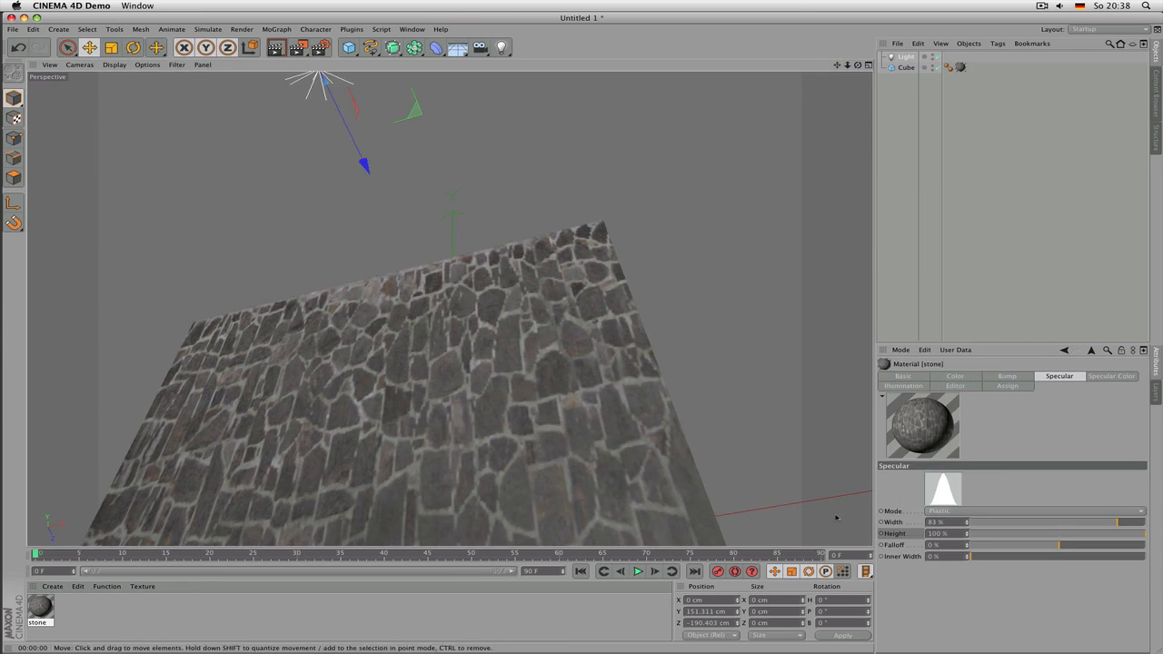
click(1025, 380)
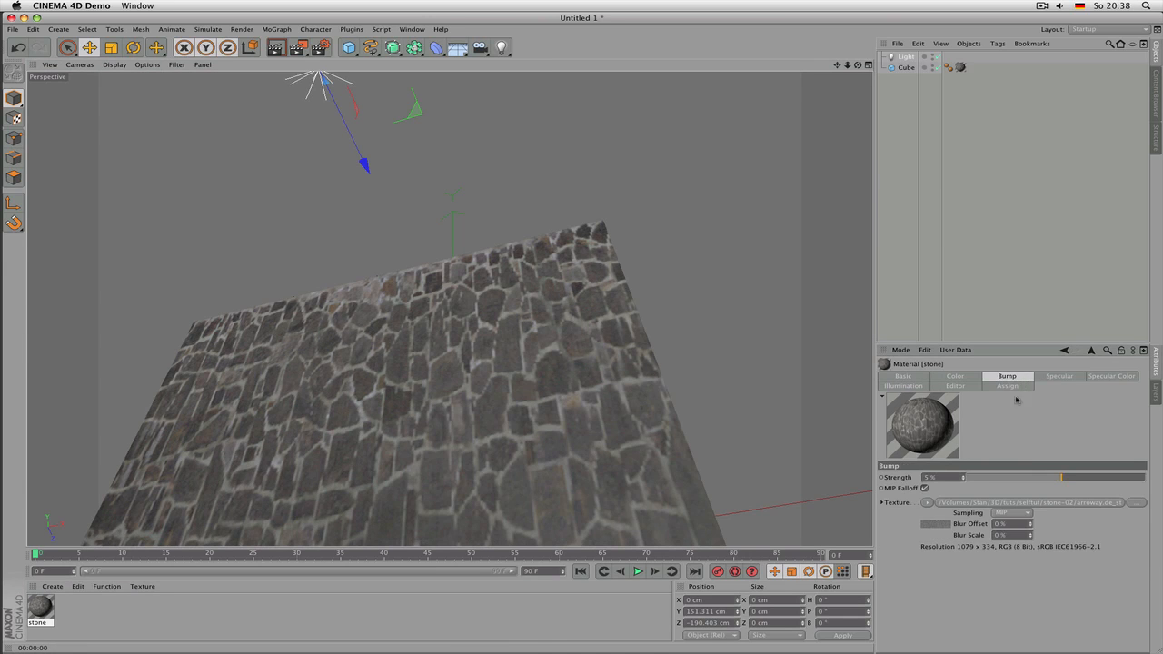
drag(1074, 479, 1146, 479)
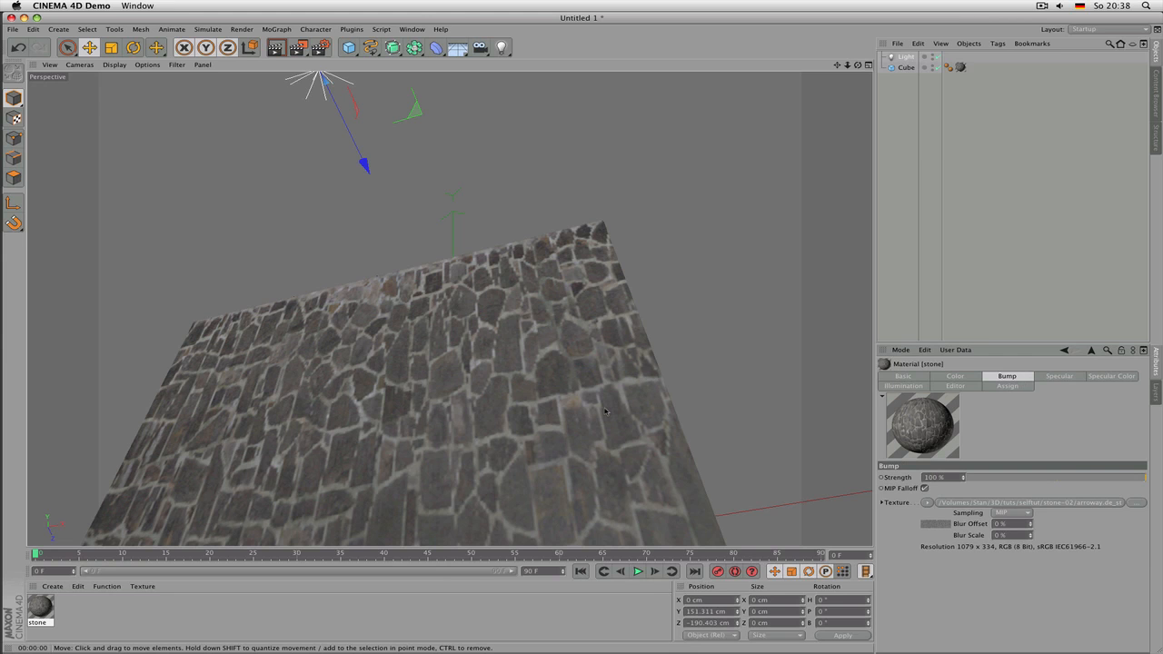
key(ctrl+r)
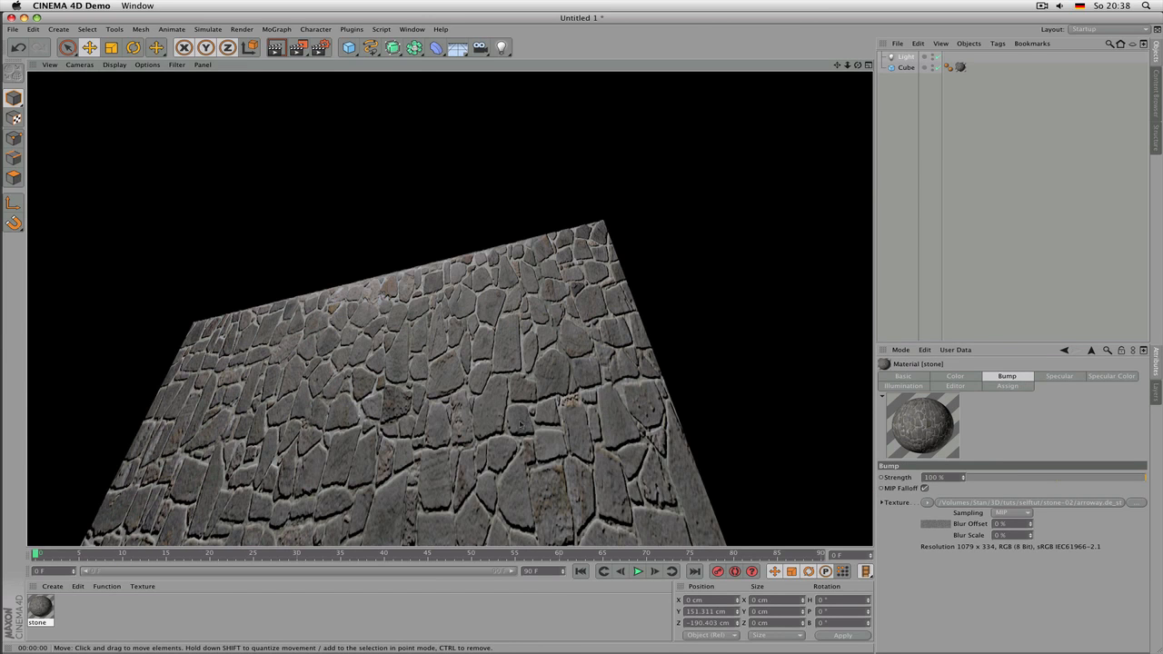
alt+drag(526, 422, 472, 335)
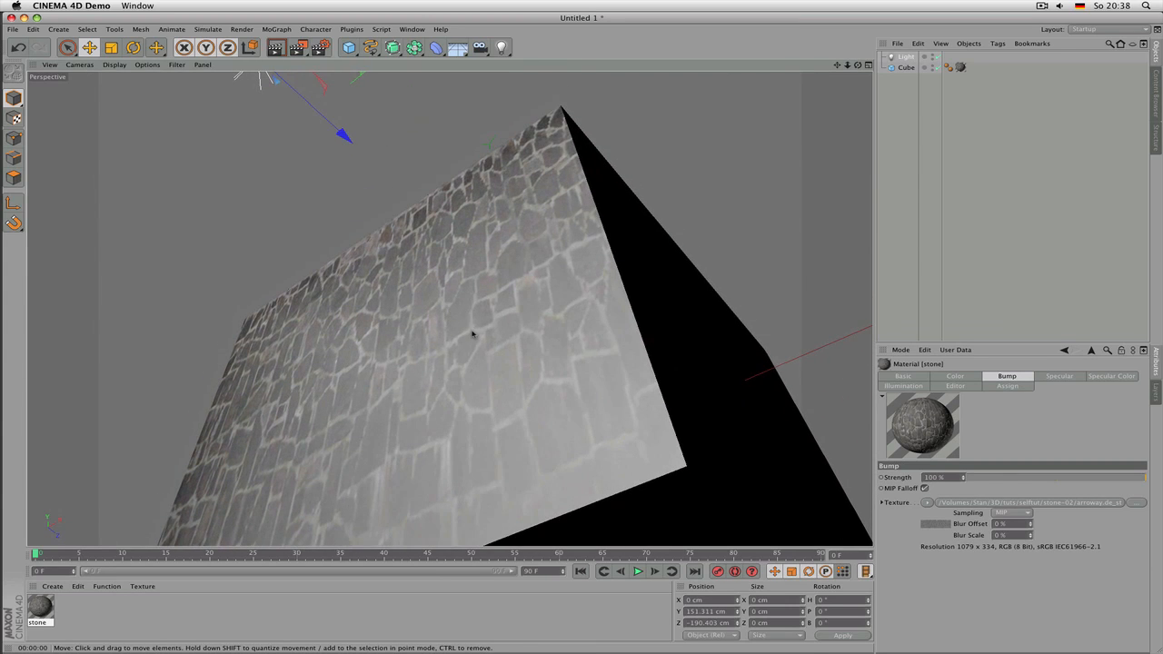
key(super+r)
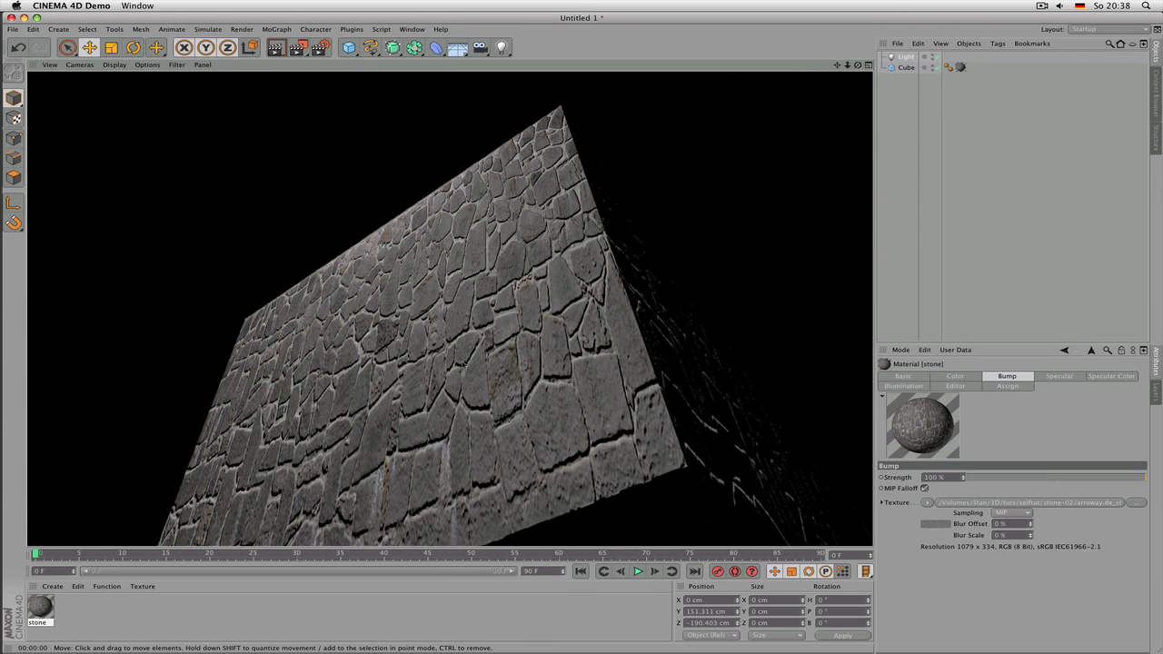
- Set the stone material's Bump strength to 30% and render the cube close up and from farther away
click(1102, 480)
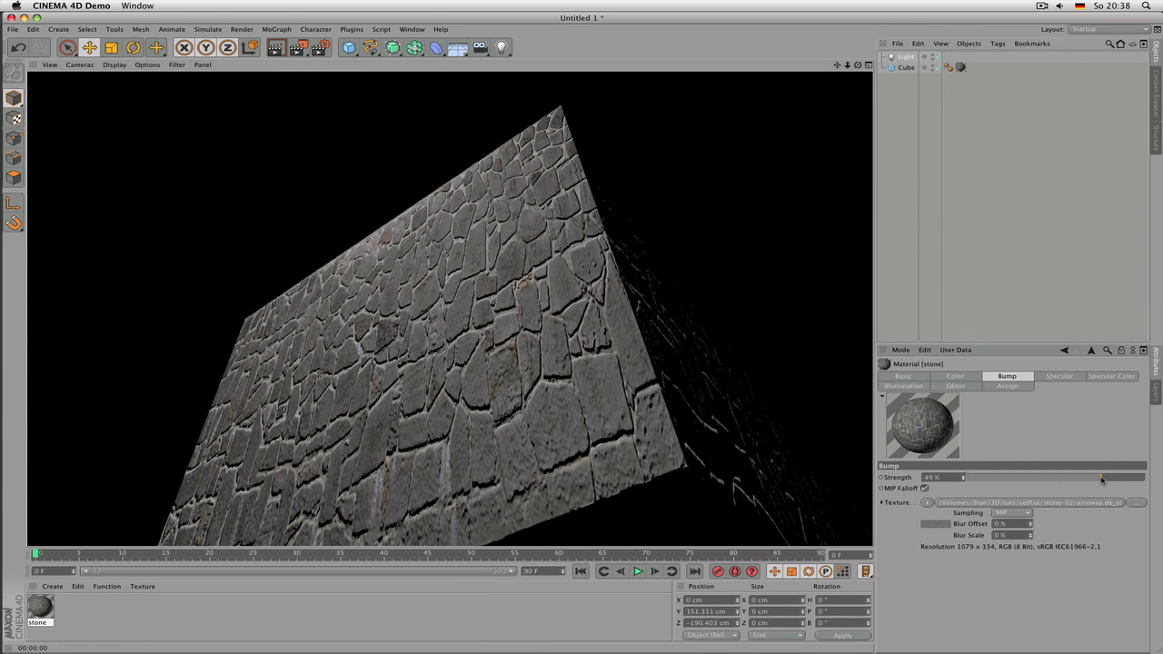
drag(1103, 479, 1084, 478)
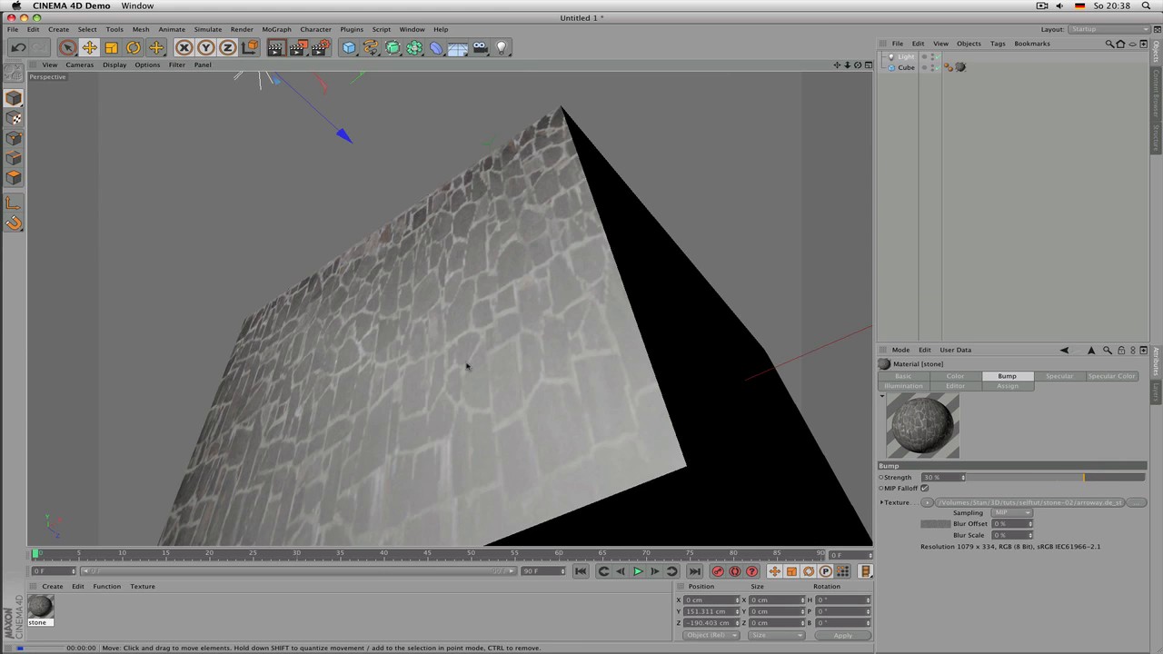
key(super+r)
alt+drag(467, 365, 468, 334)
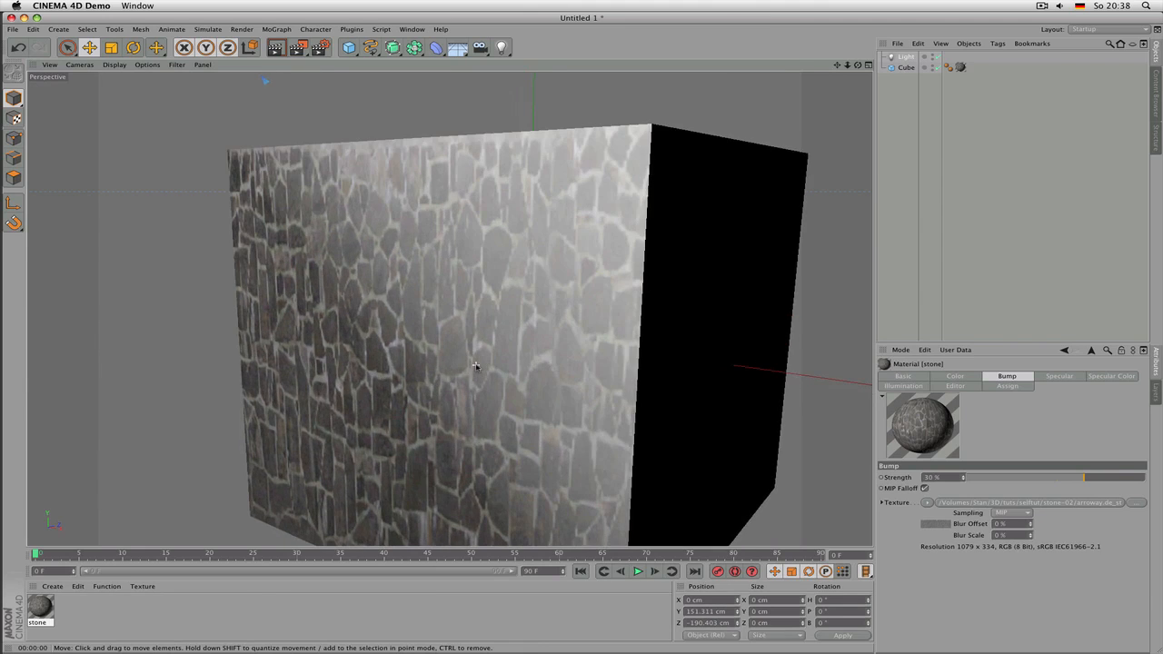
key(super+r)
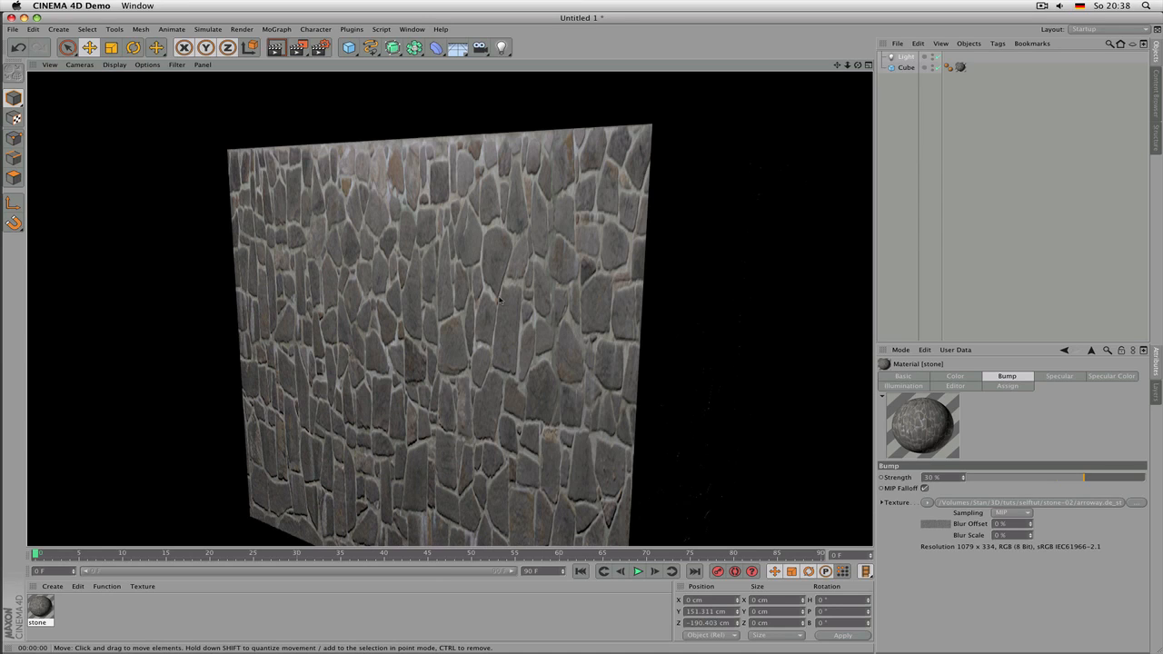
scroll(498, 298, down, 5)
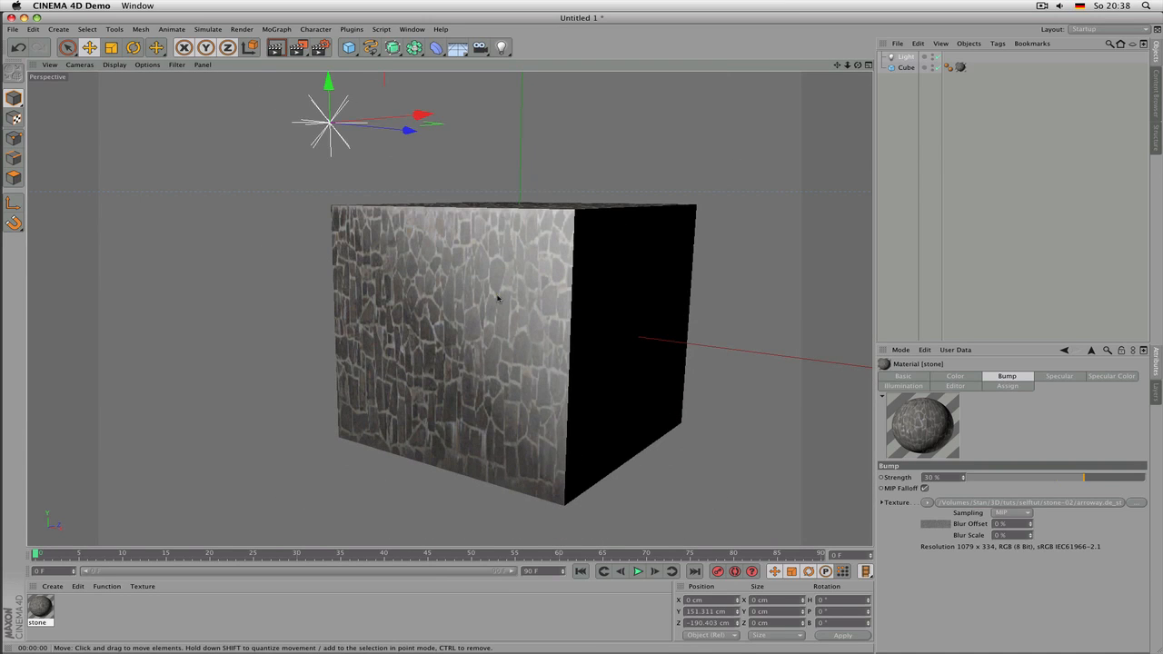
key(super+r)
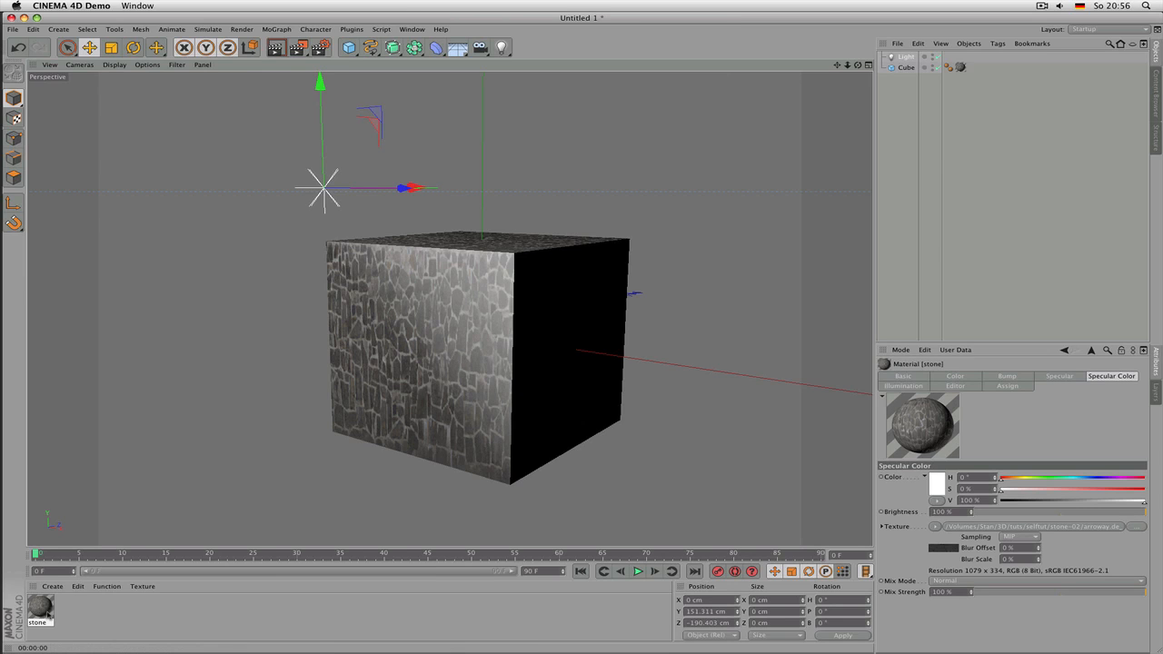
- Review the stone material's Color, Bump and Specular Color channels and the textures assigned to them
click(955, 375)
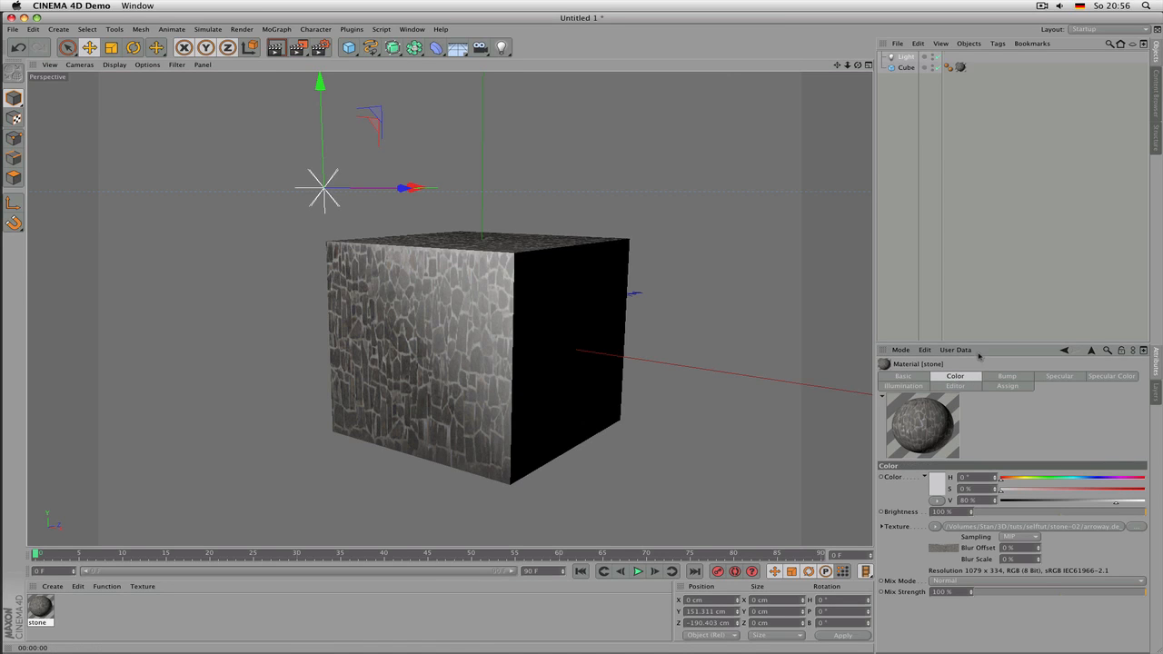
drag(977, 344, 977, 281)
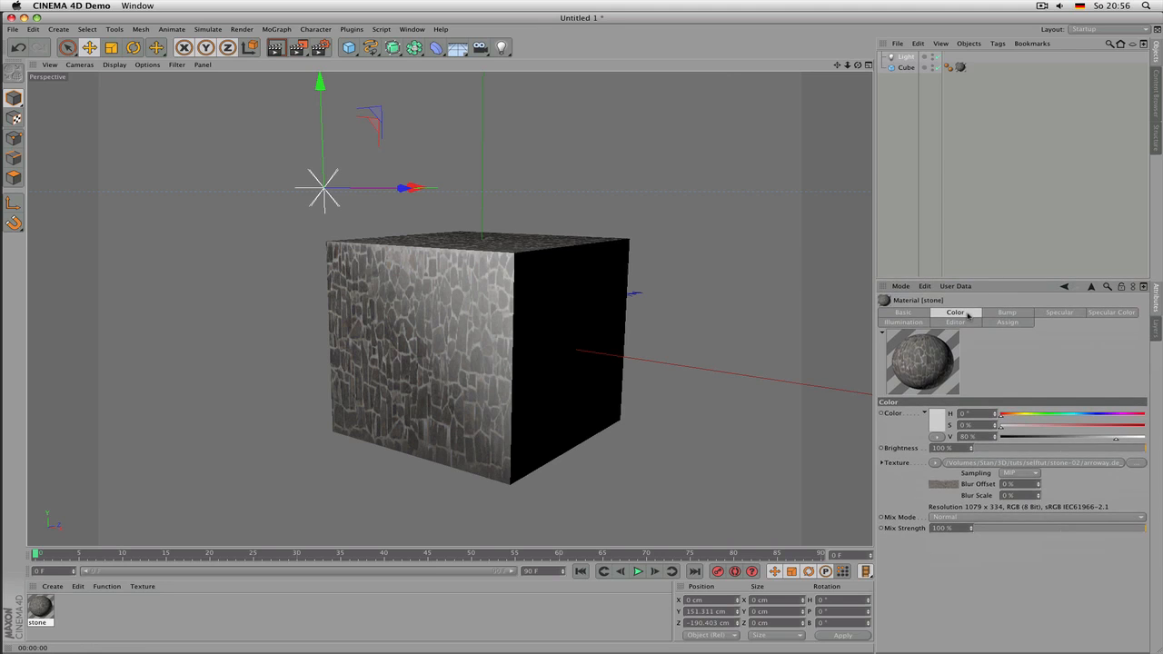
click(1029, 316)
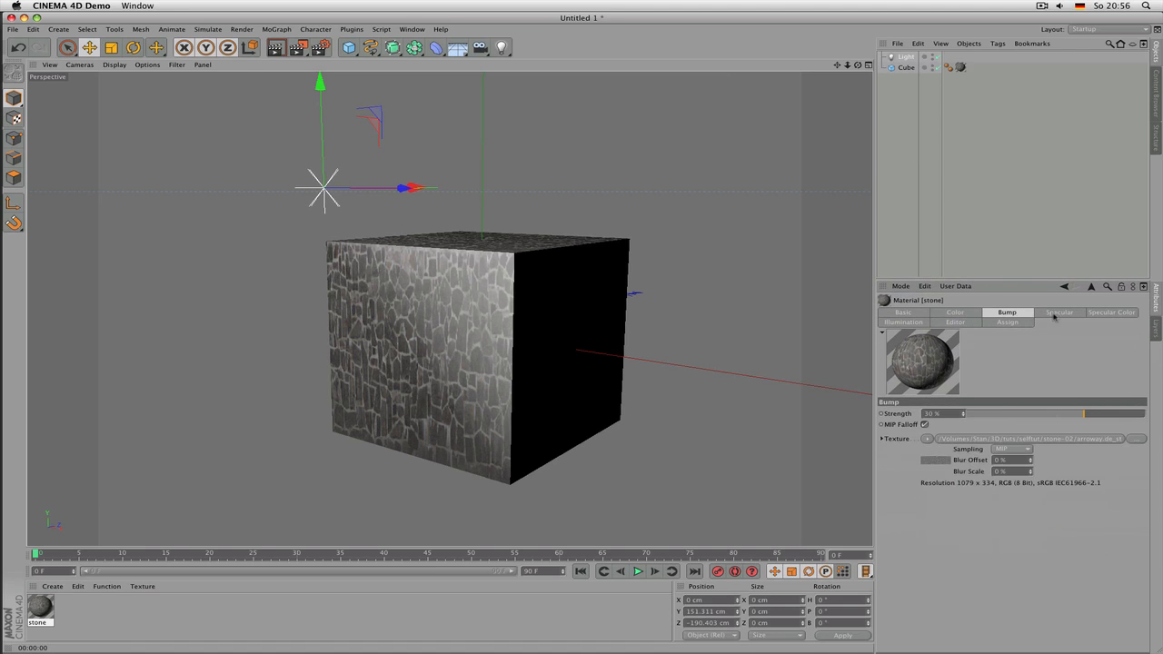
click(1102, 316)
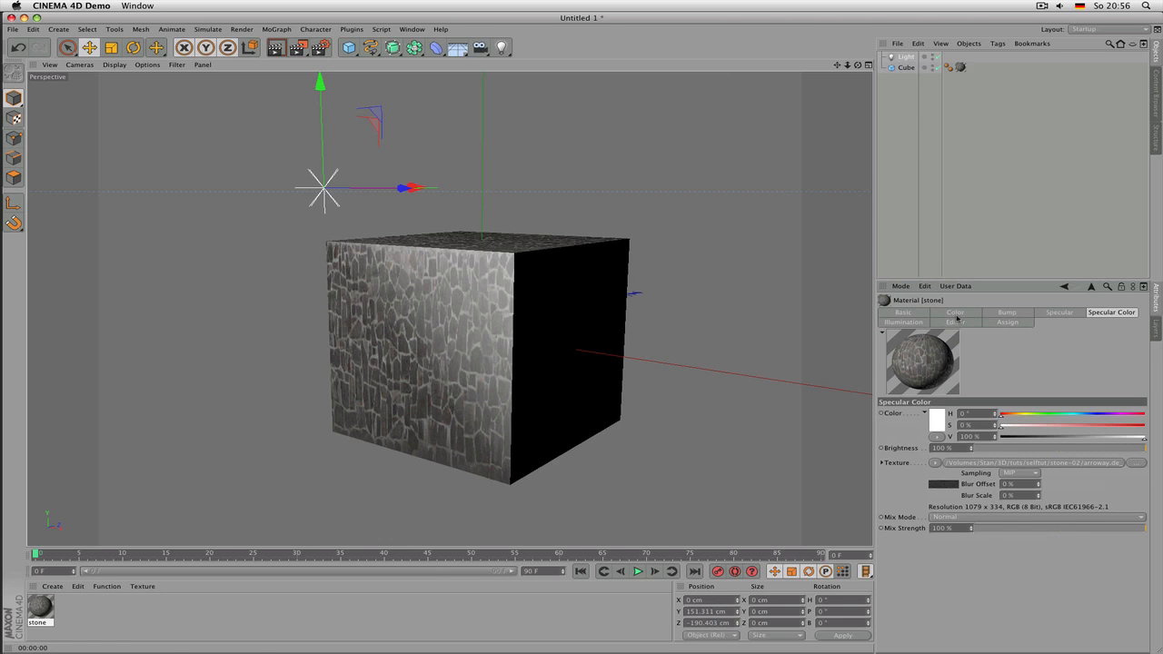
- Switch to Photoshop and show the rulers around the stone wall photo
key(super+Tab)
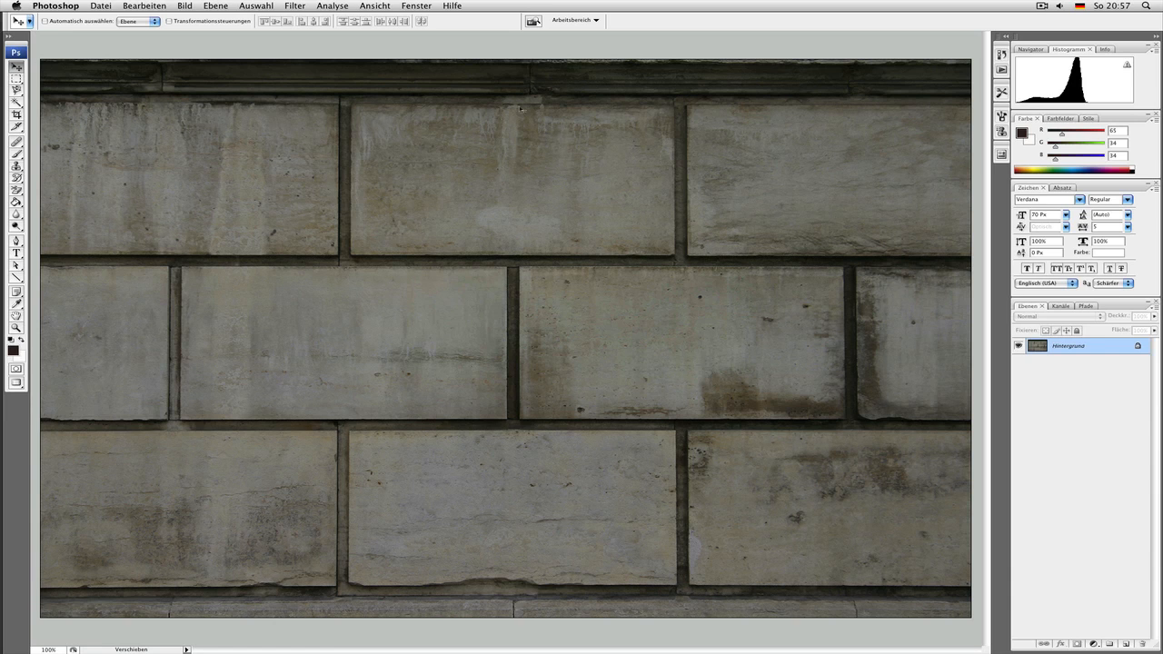
key(super+r)
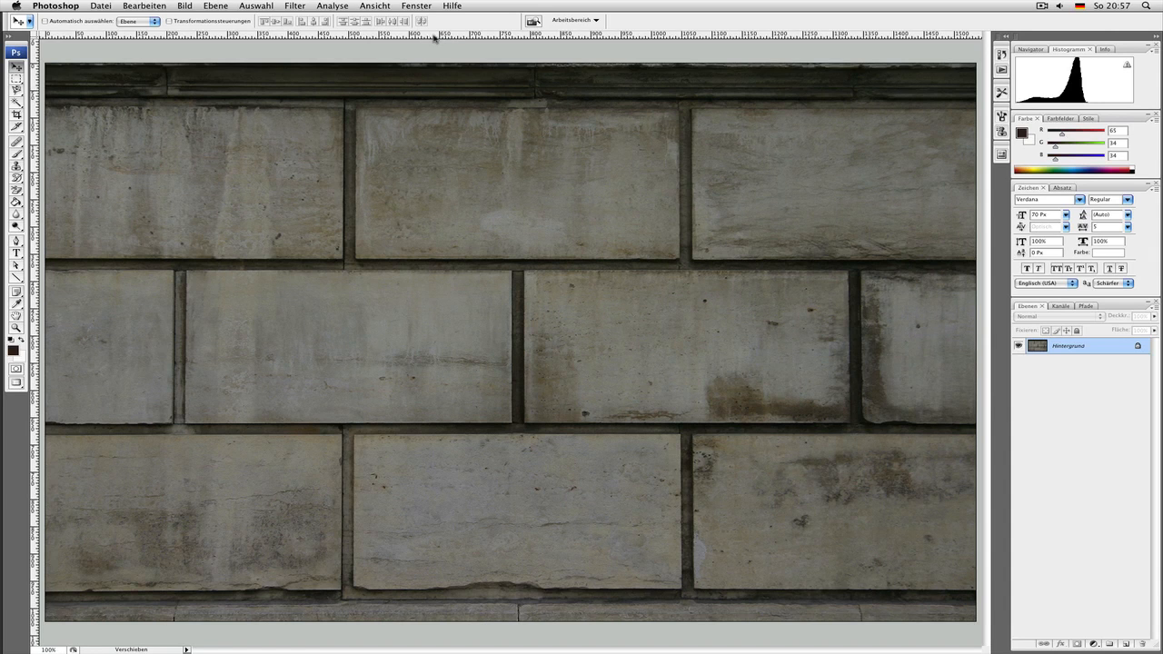
drag(434, 37, 453, 5)
- Open the Lens Correction filter (Objektivkorrektur) on the wall photo and compare the preview with and without the grid
click(296, 6)
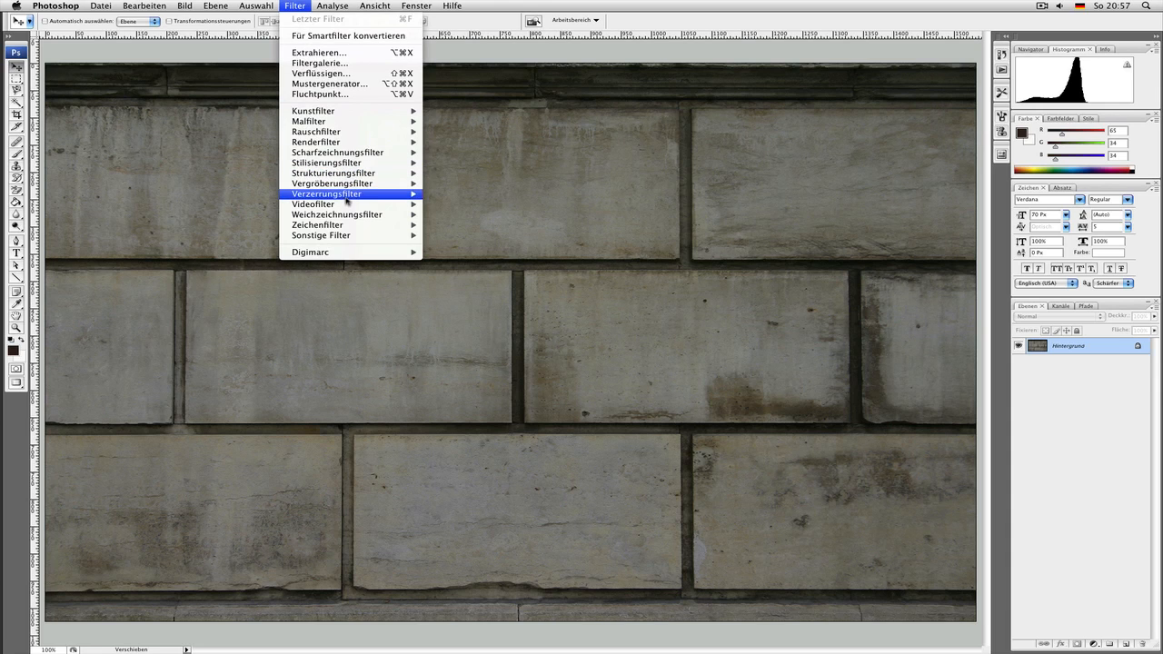
mouse_move(345, 196)
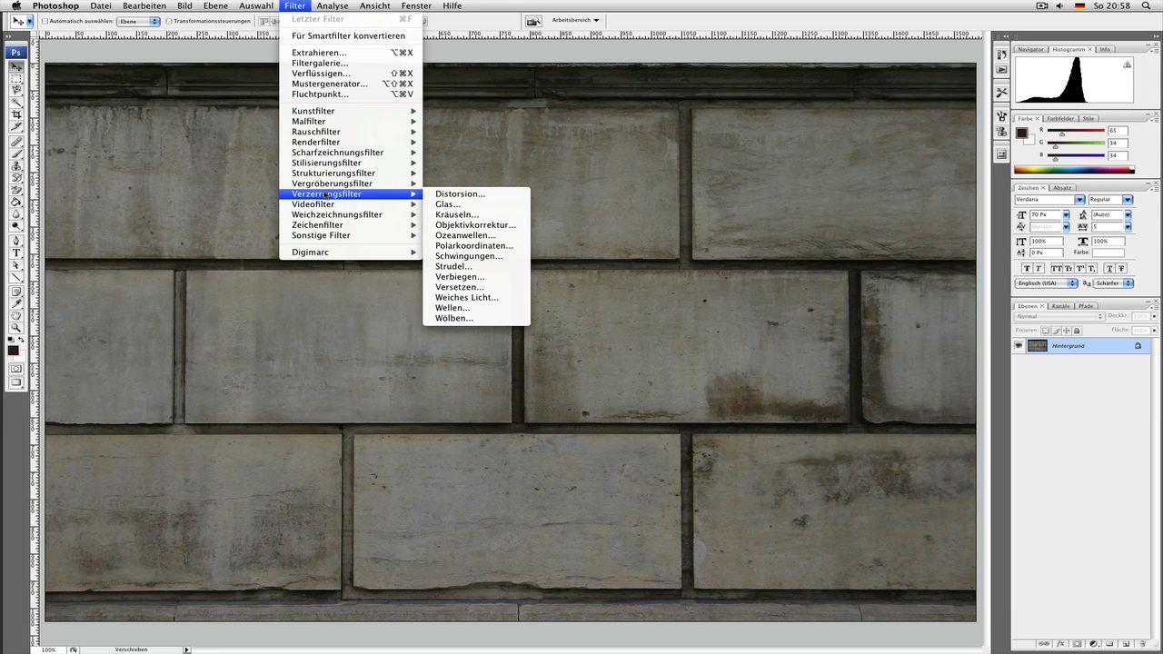
click(476, 227)
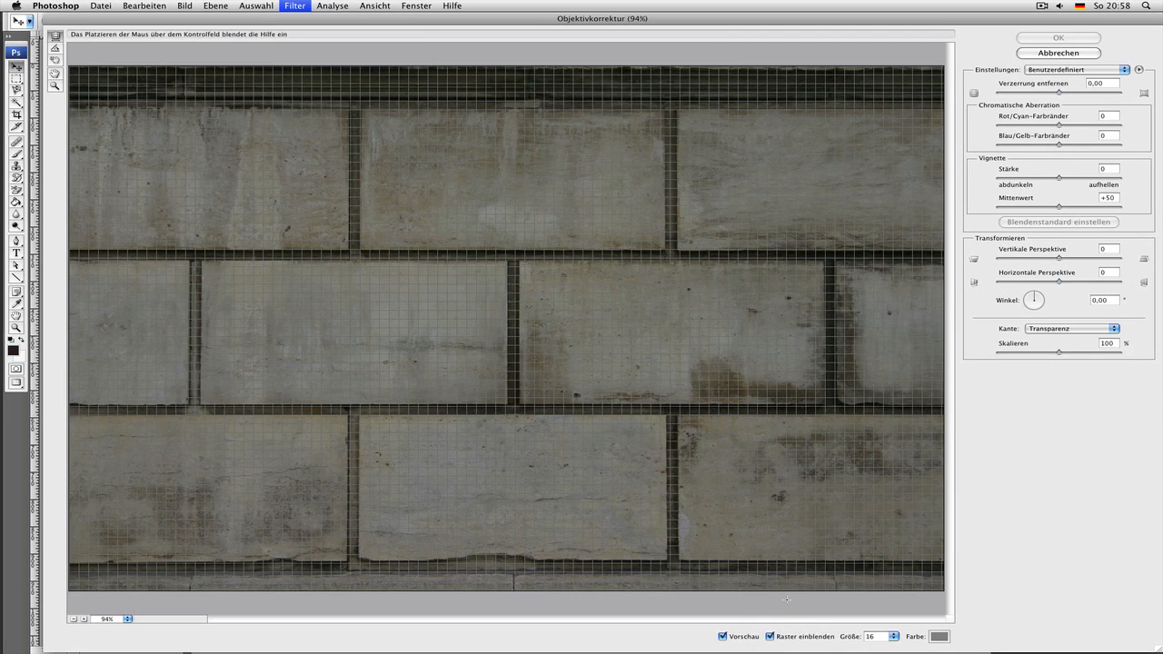
click(772, 637)
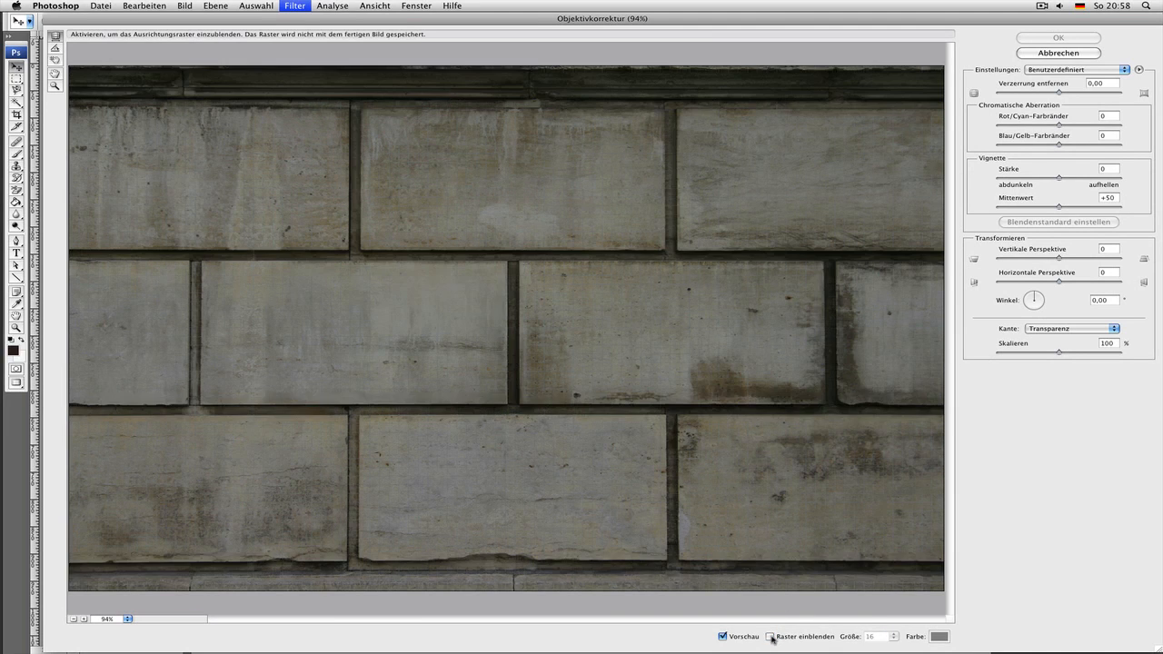
click(771, 637)
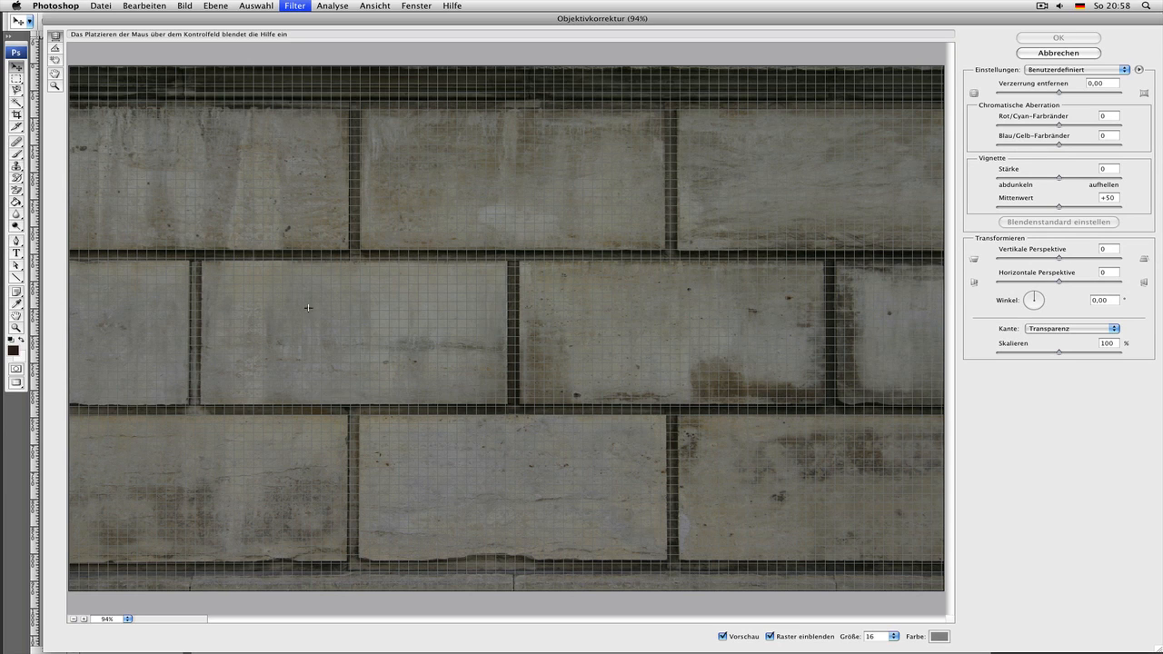
- Try a horizontal perspective correction of -18 on the wall photo and reset it to 0
drag(1059, 259, 1049, 285)
text(0)
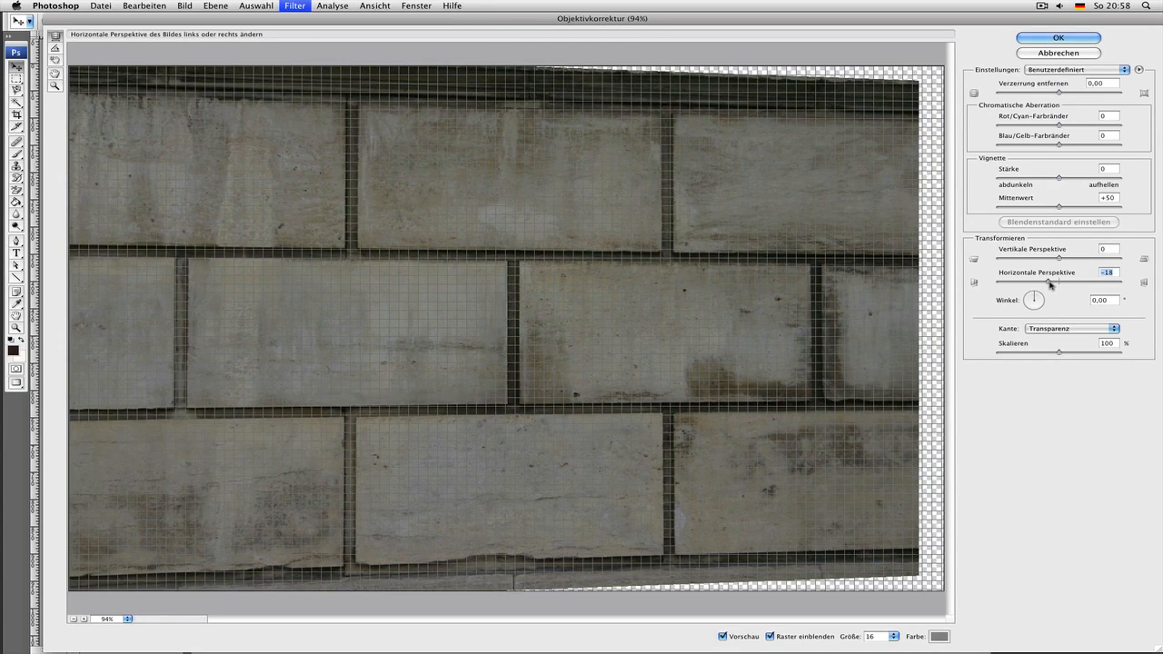
text(0)
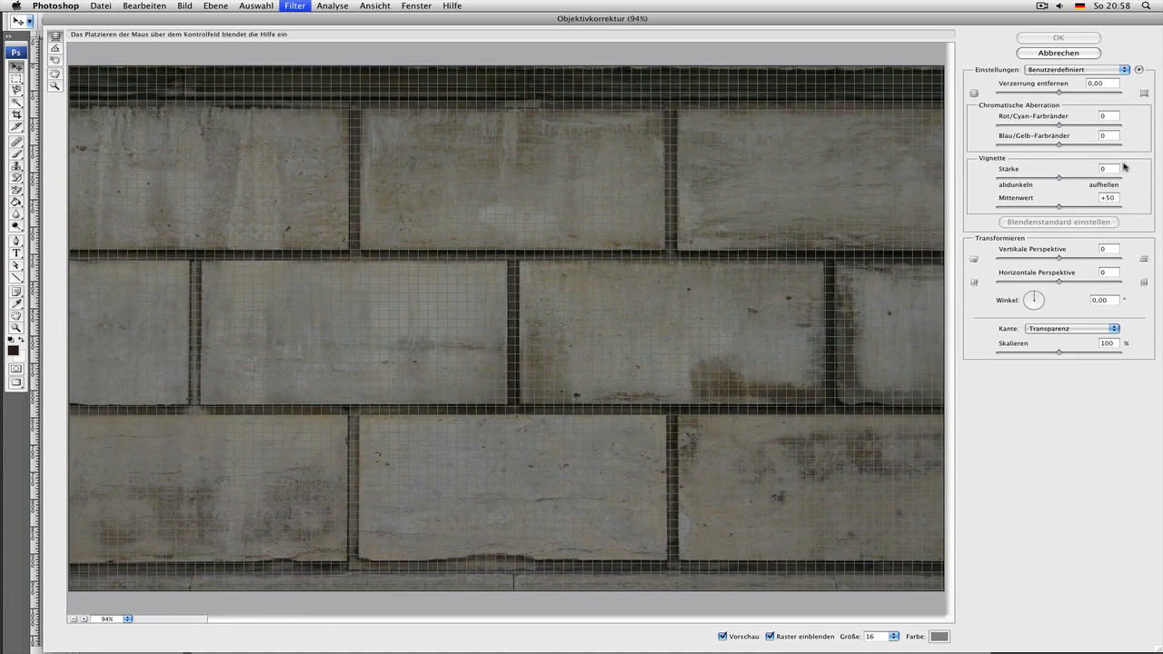
- Try distortion removal values of +20 and -9, hide the grid, and reset the distortion to 0
drag(1059, 92, 1073, 95)
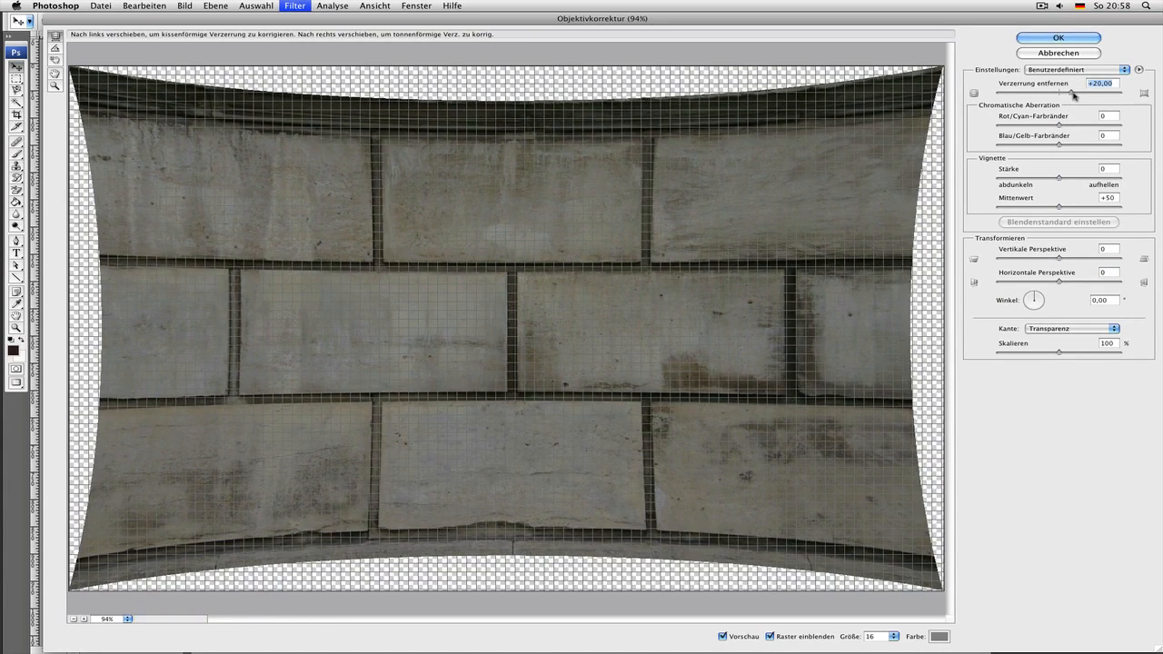
drag(1074, 95, 1054, 93)
click(770, 638)
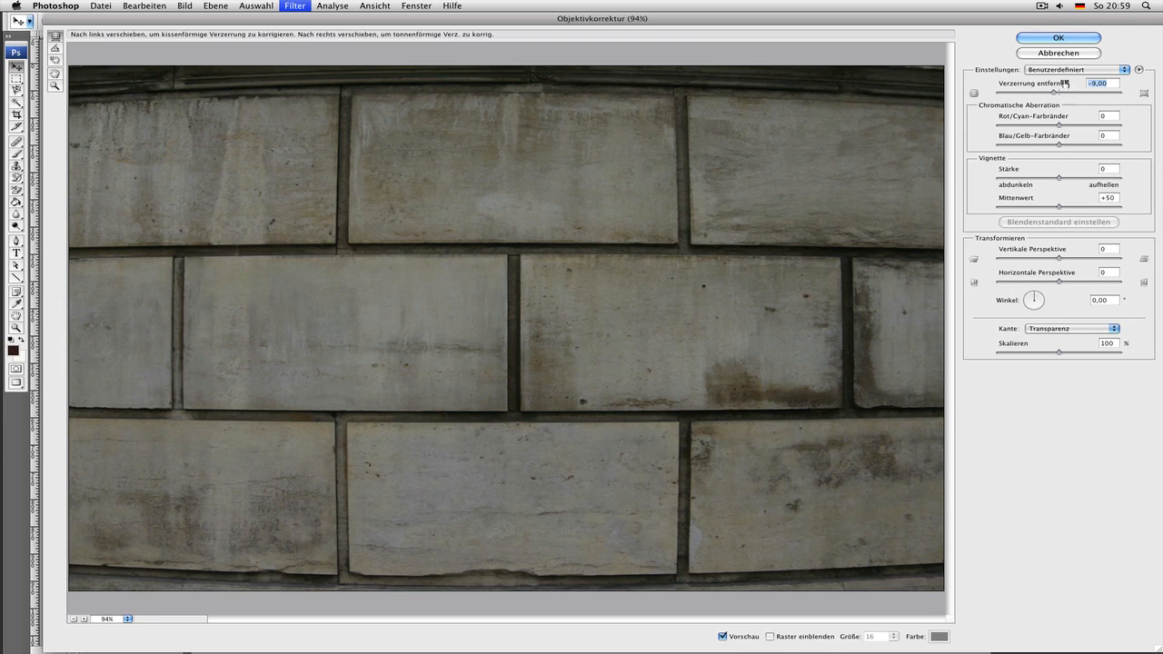
text(0)
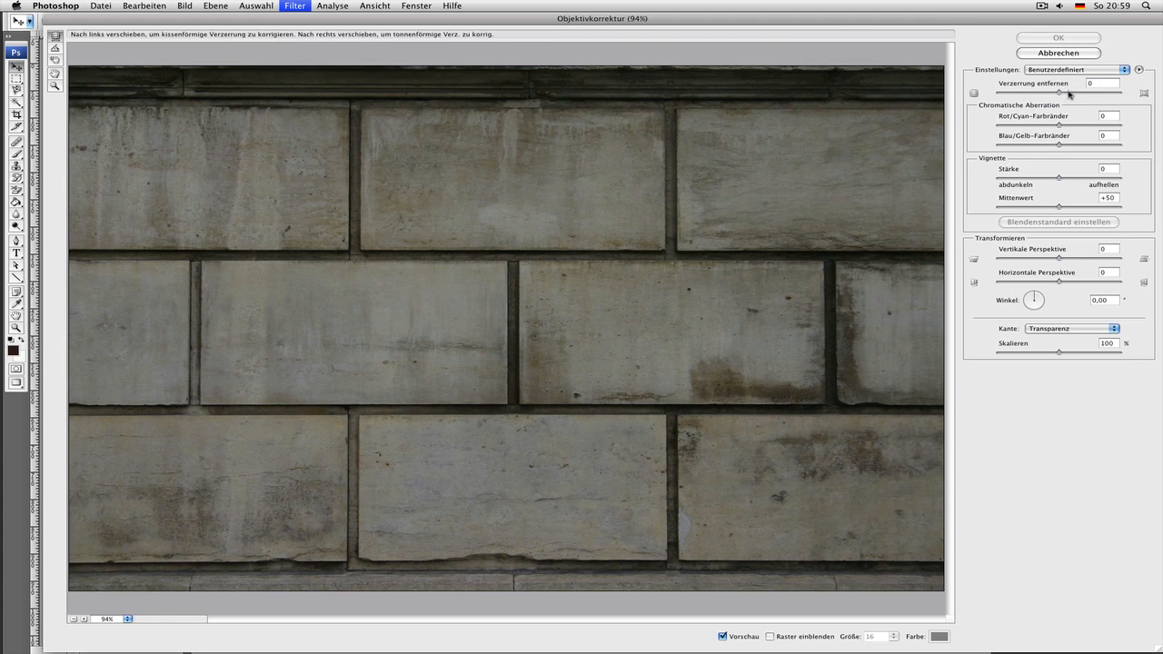
- Try a distortion removal of +4, reset it to 0 and cancel the lens correction
drag(1058, 92, 1062, 94)
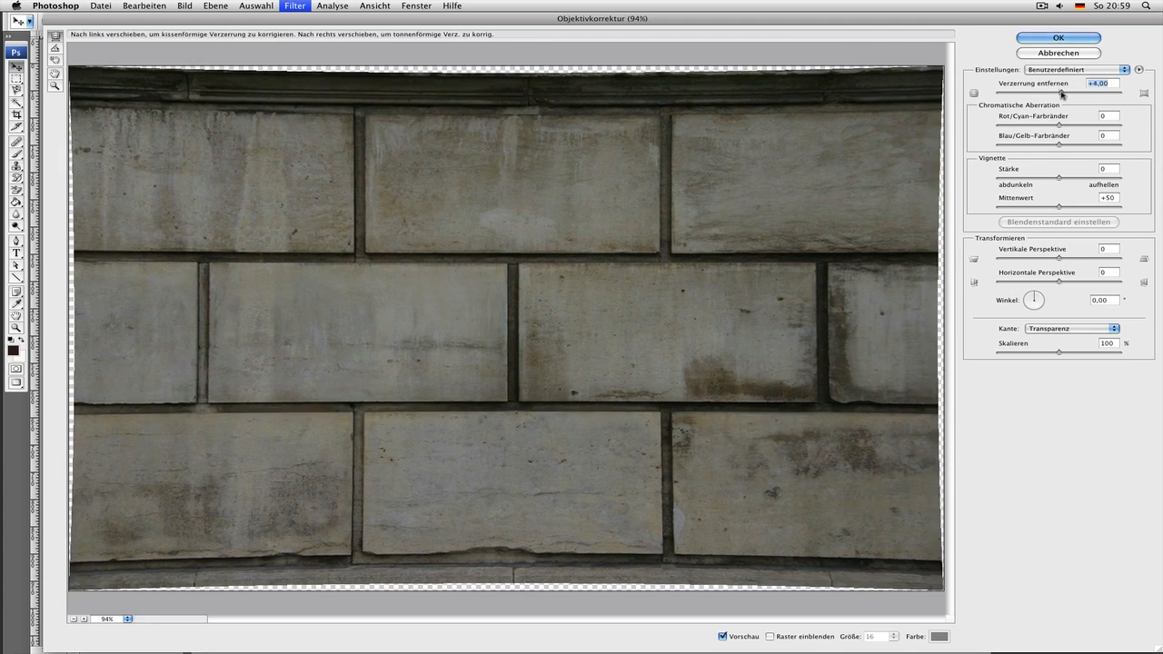
text(0)
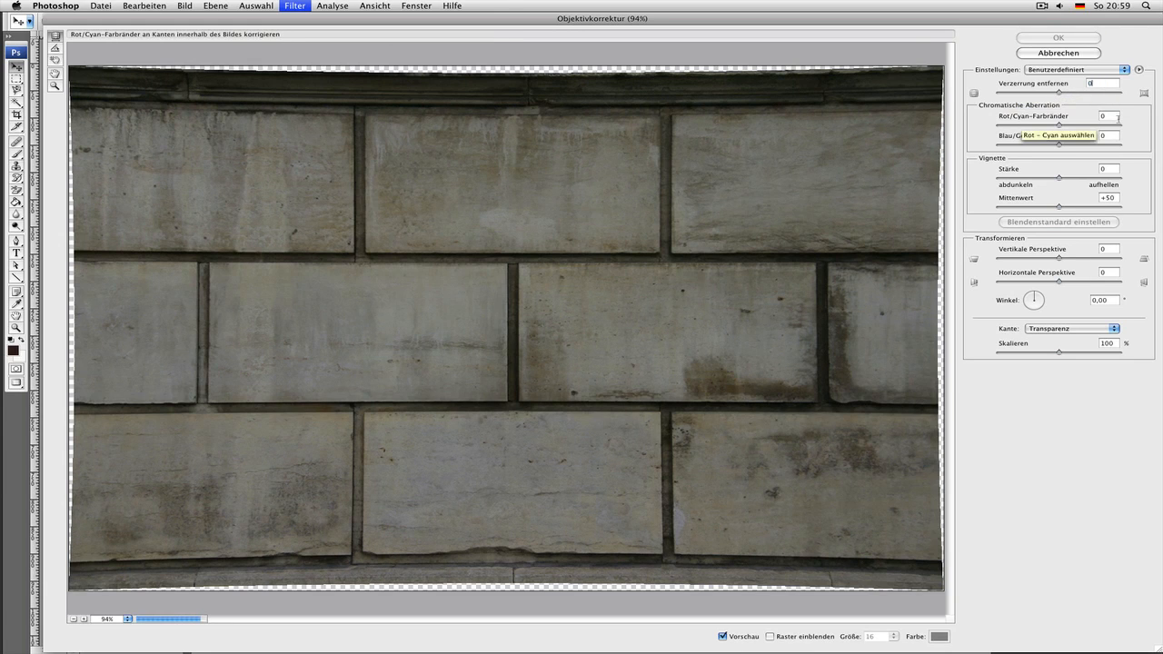
click(1112, 118)
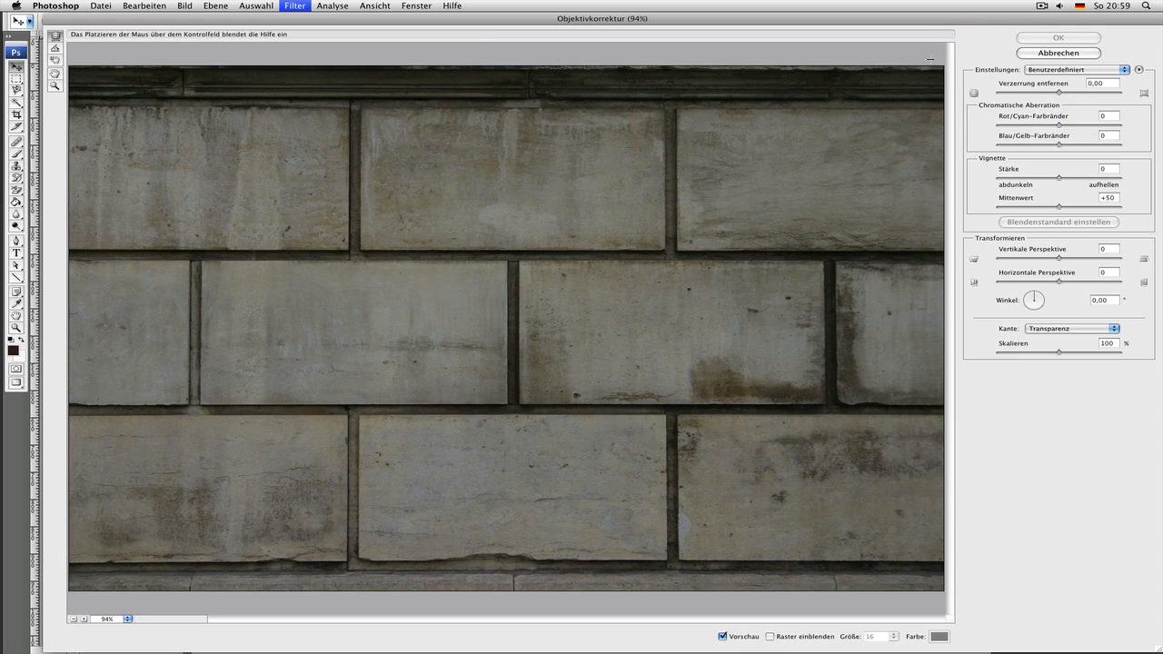
click(1060, 53)
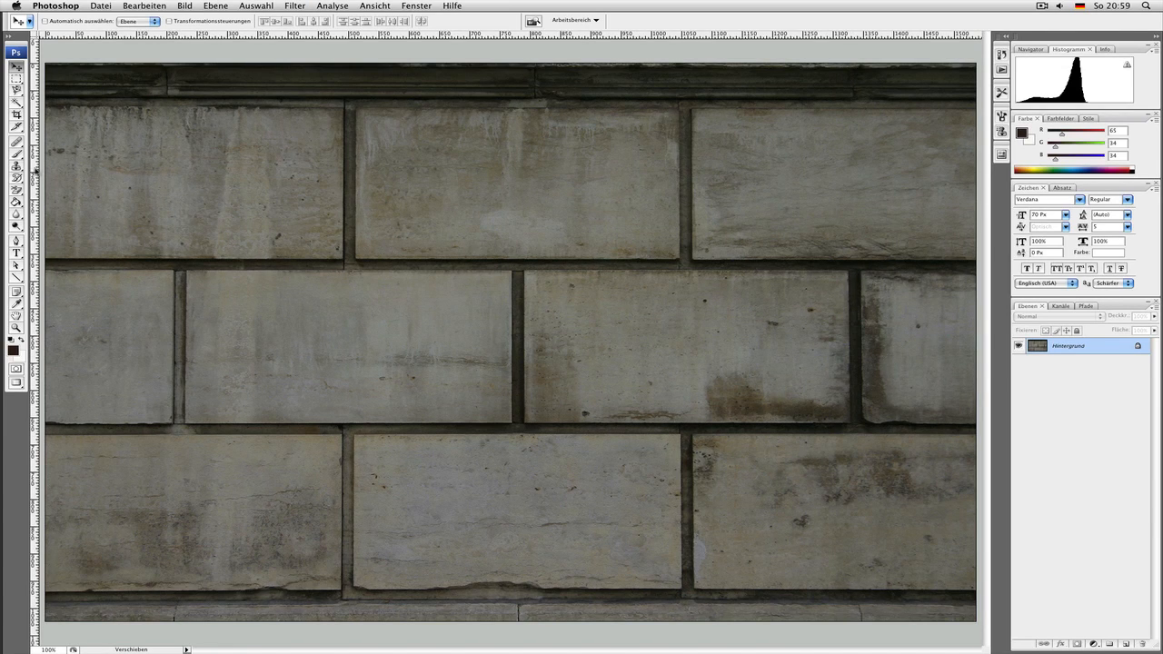
- Draw a crop frame from joint to joint around the three full stone rows and set its shield opacity to 57%
key(c)
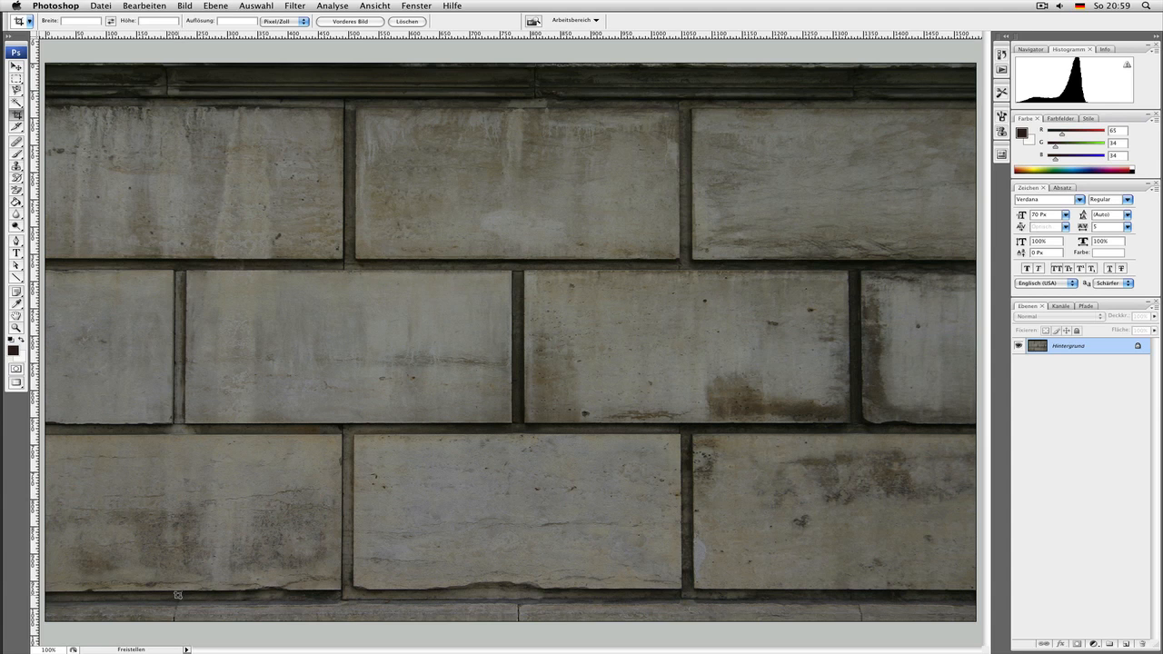
drag(178, 595, 859, 111)
drag(854, 110, 855, 110)
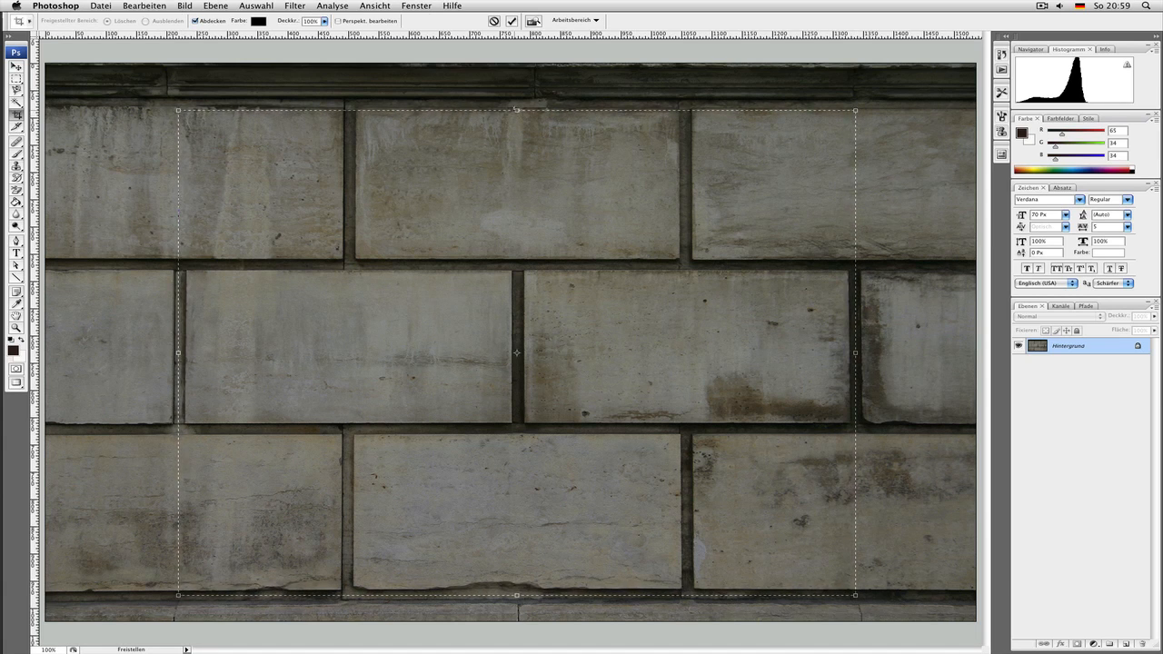
drag(517, 110, 517, 101)
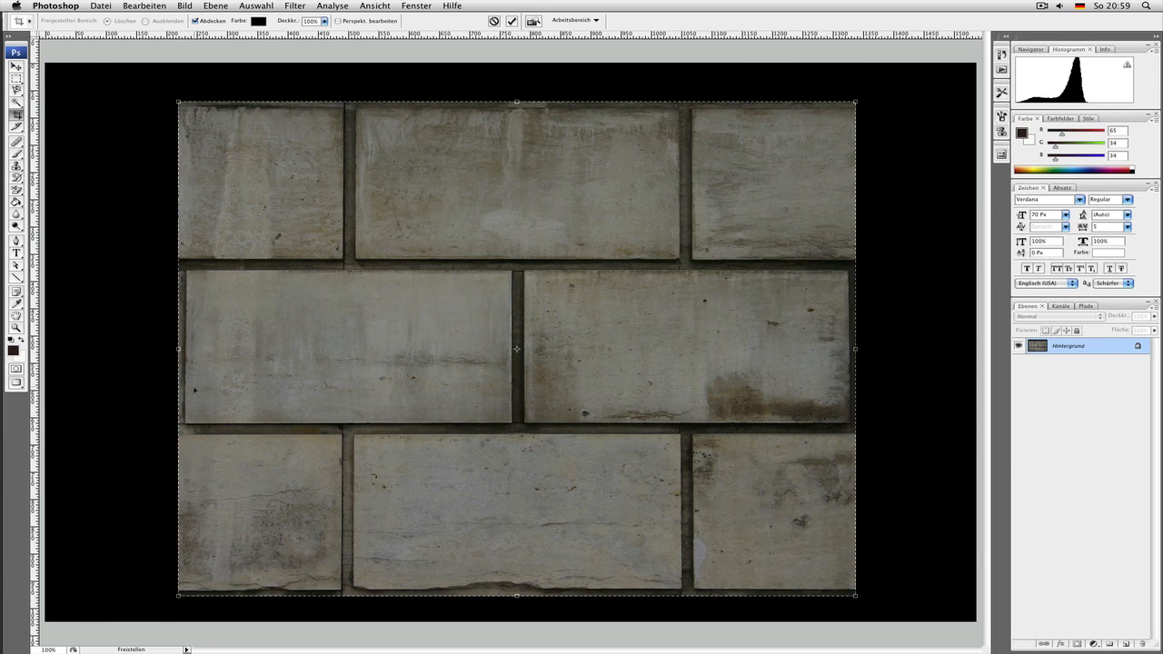
click(324, 21)
drag(325, 34, 301, 33)
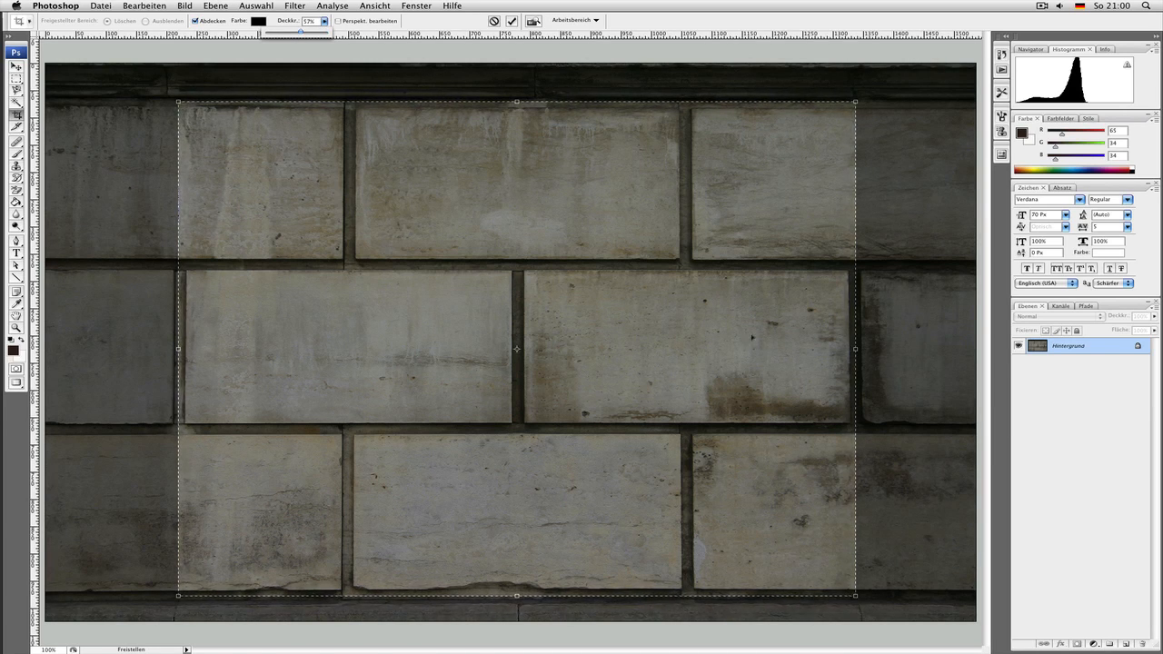
- Pull the crop frame's left edge slightly inward along the vertical joint and apply the crop
click(179, 350)
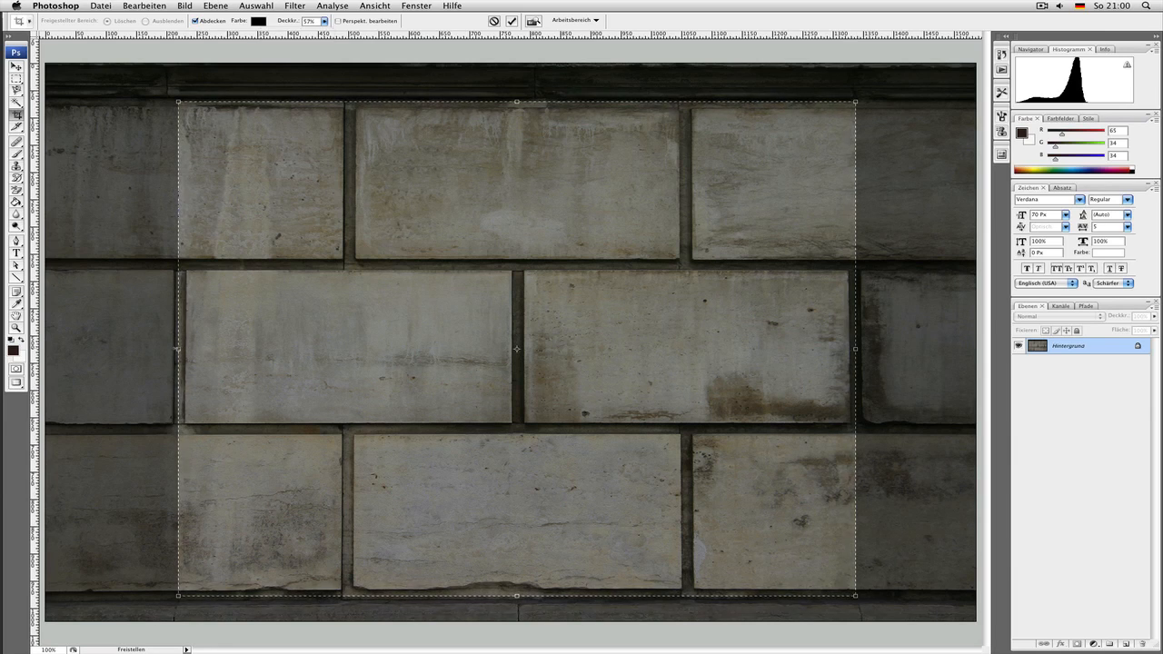
drag(179, 350, 182, 349)
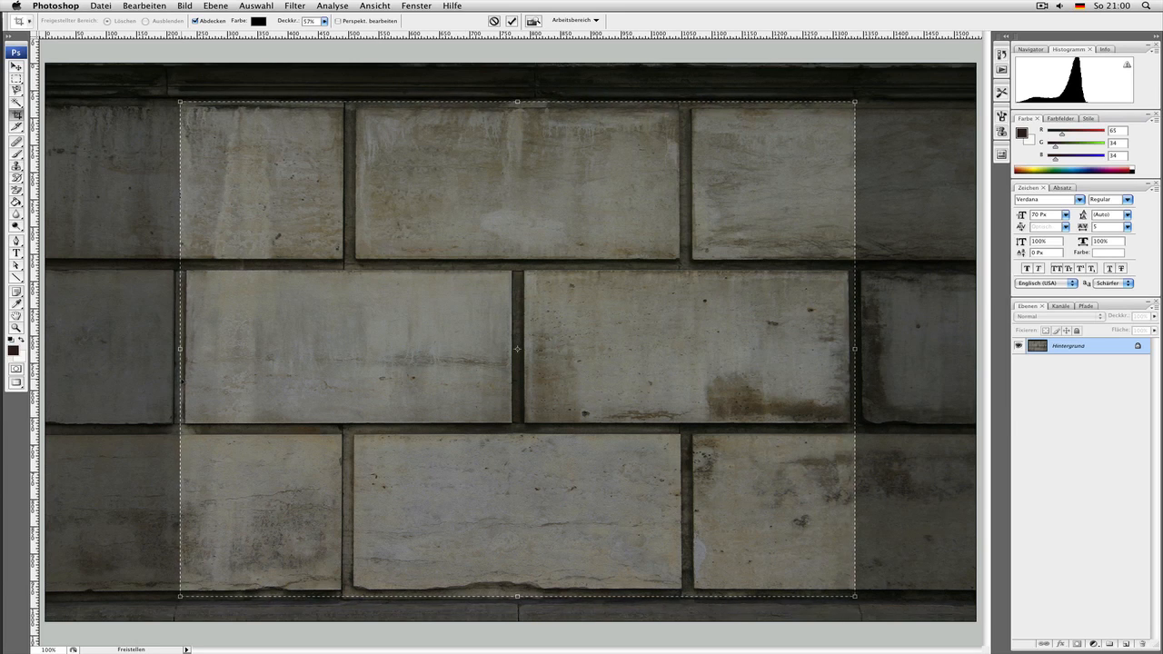
key(Return)
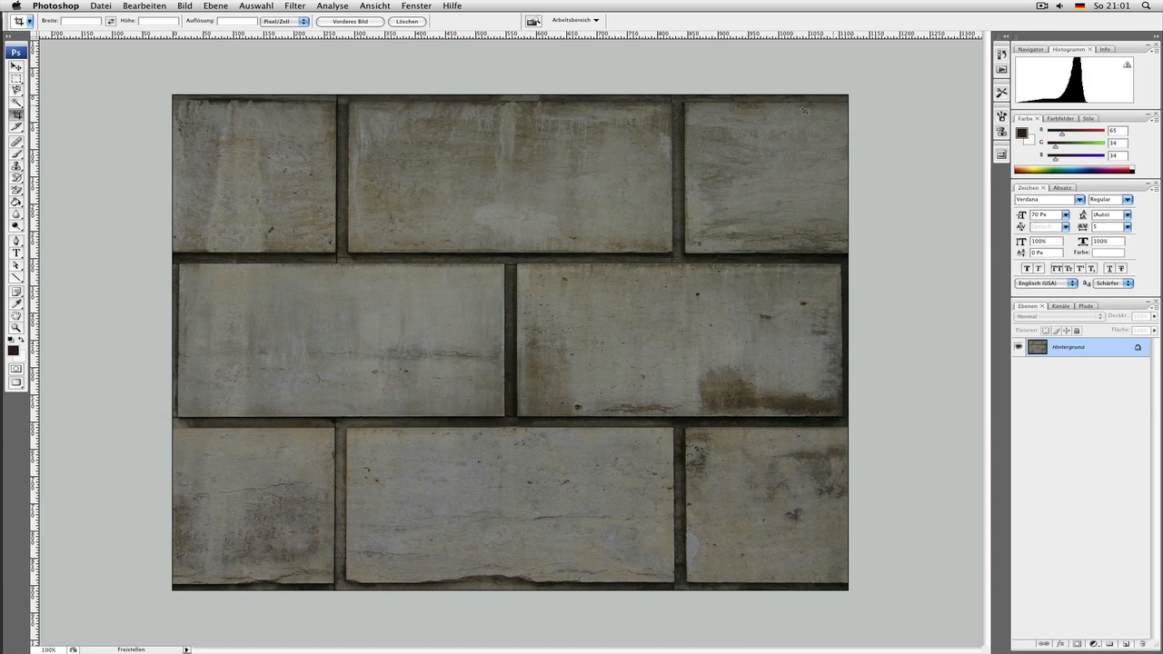
- Duplicate the background layer of the cropped wall image within the same document
click(17, 67)
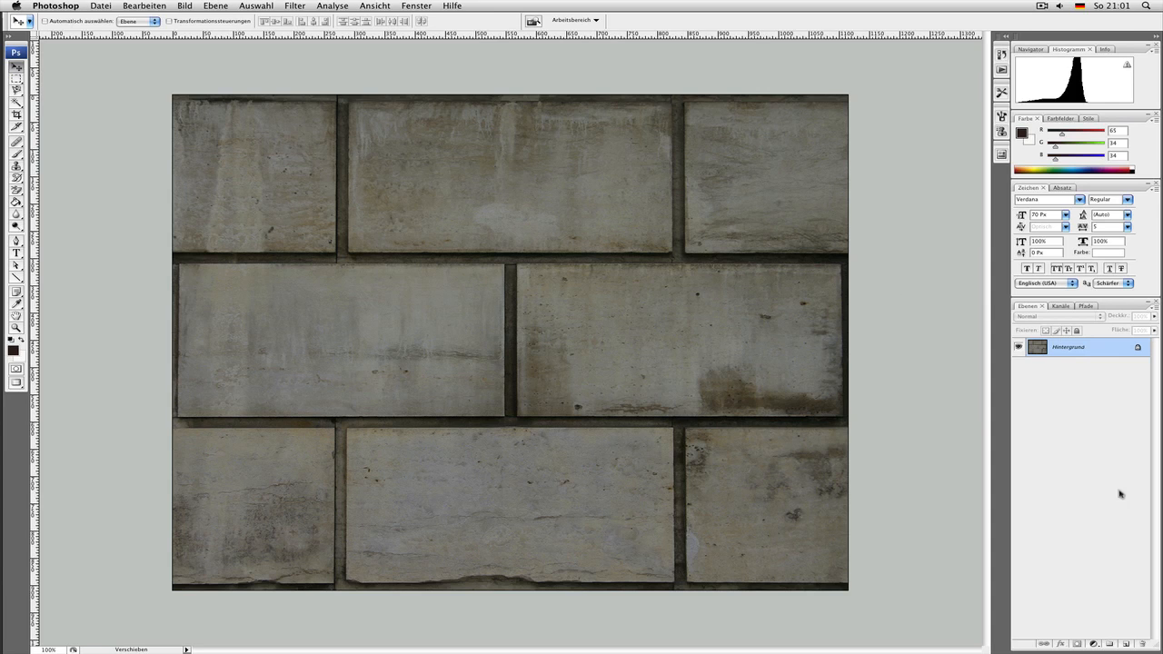
right_click(1099, 351)
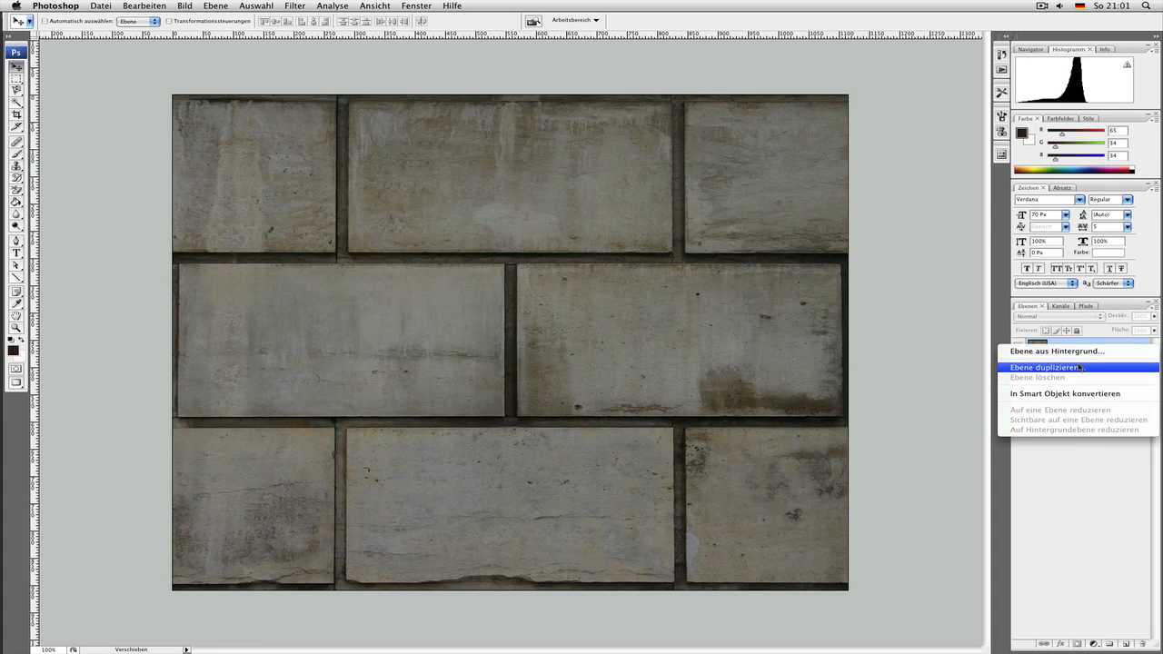
click(1080, 367)
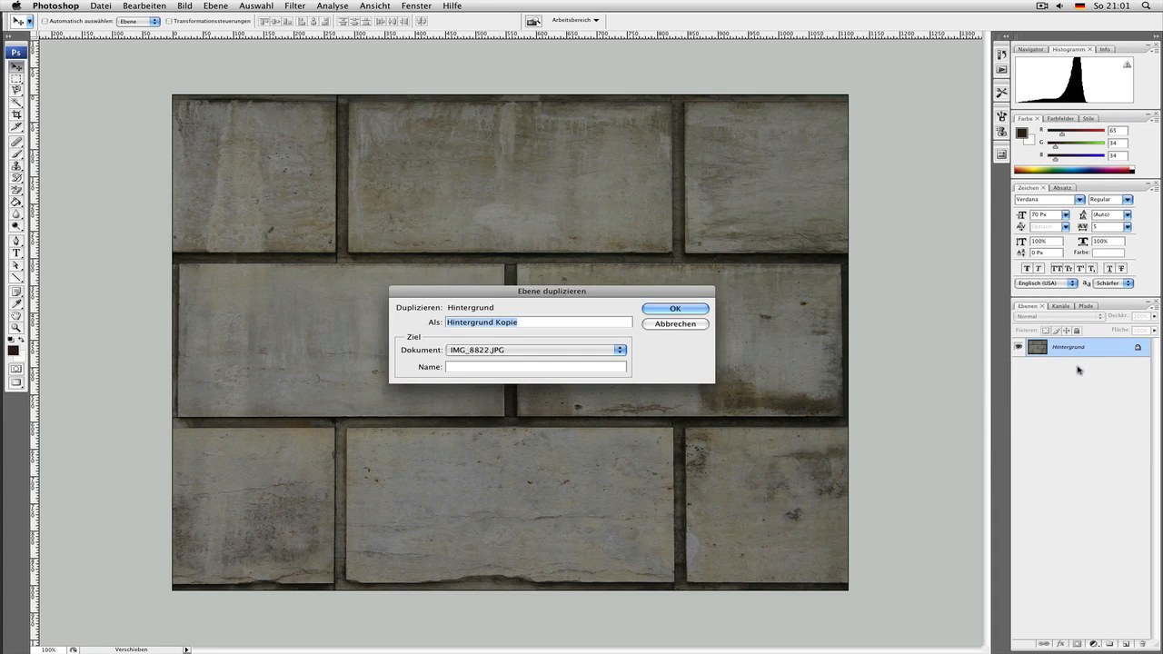
click(693, 310)
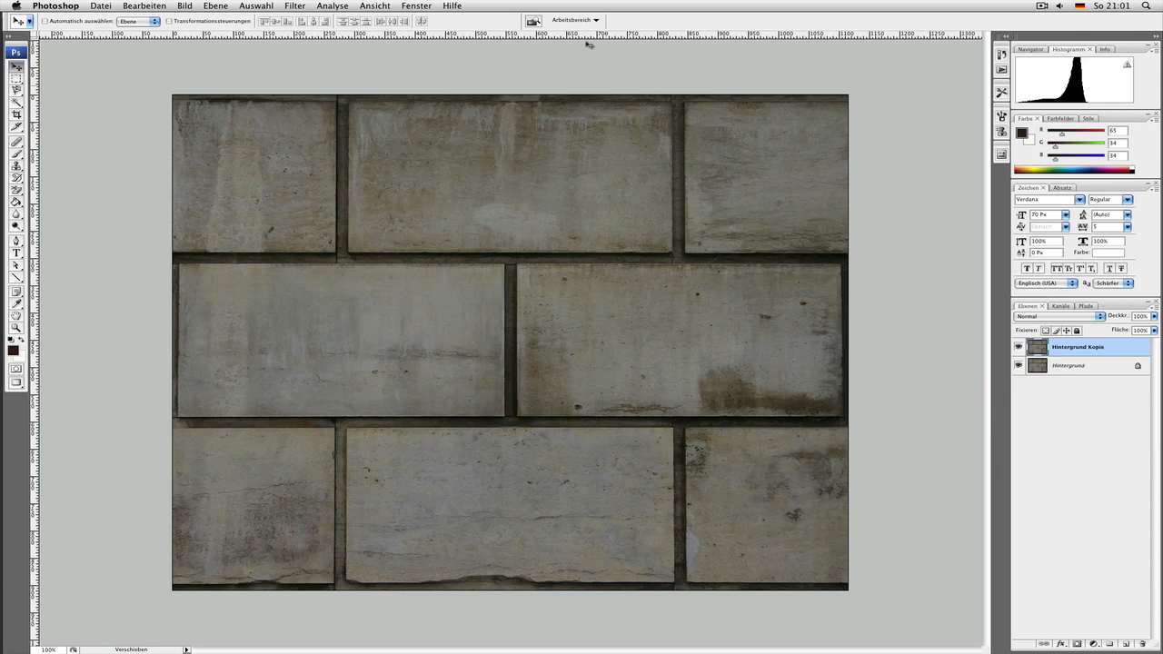
- Offset the copied wall layer by +529 px horizontally and +418 px vertically, wrapping the shifted parts around
click(303, 6)
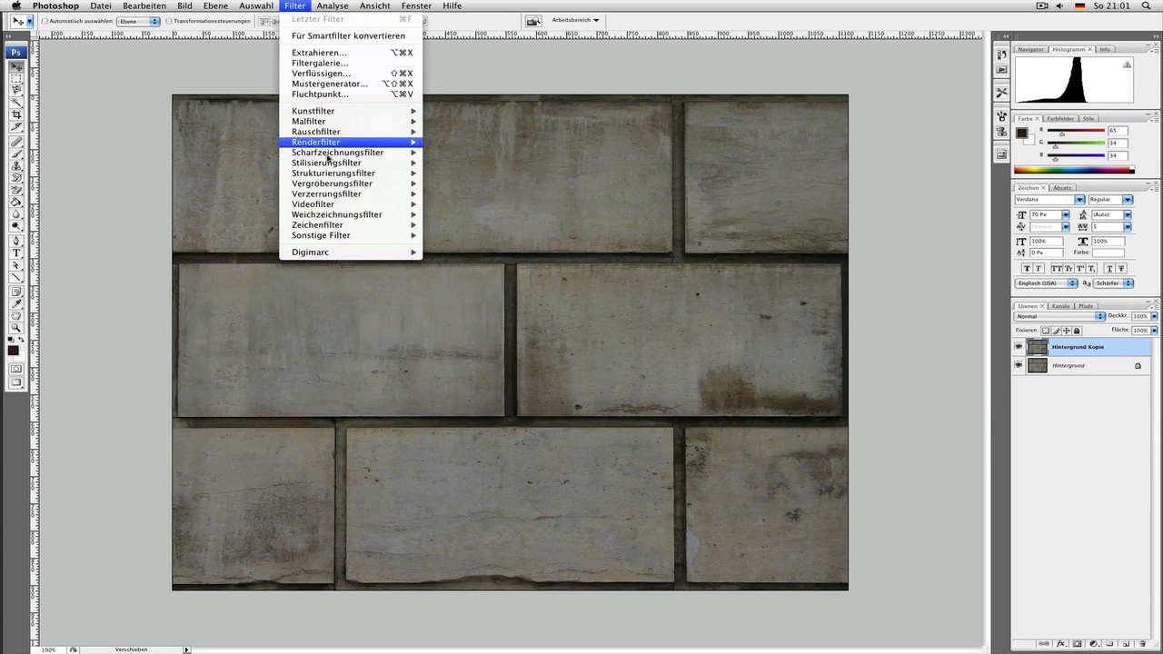
mouse_move(362, 238)
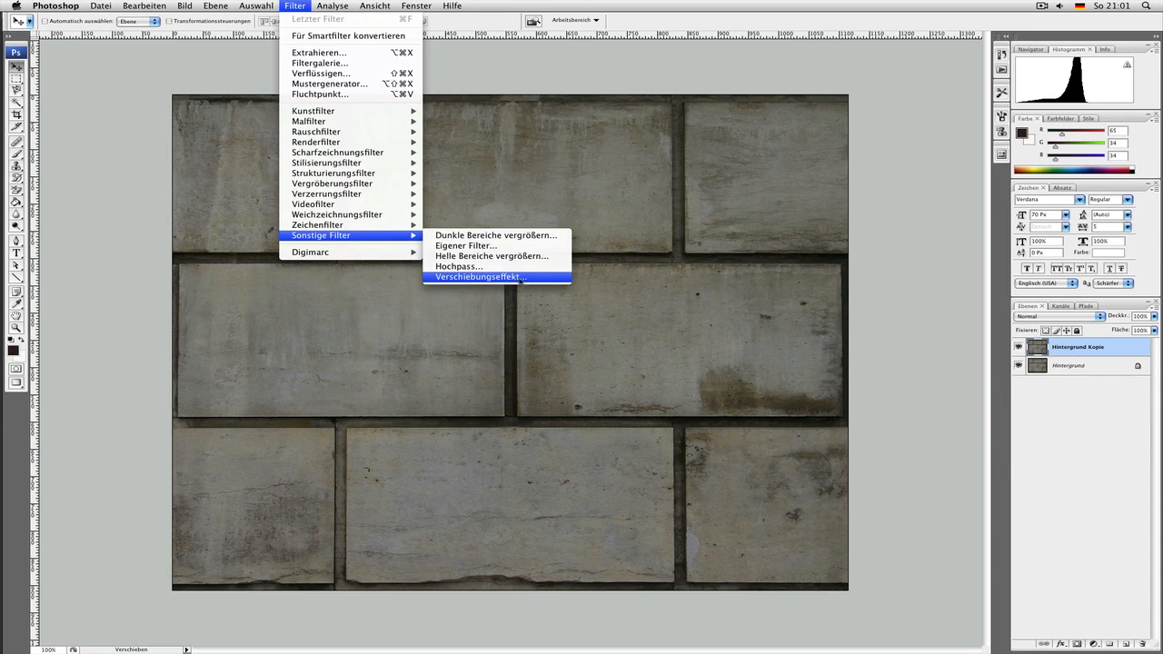
click(536, 281)
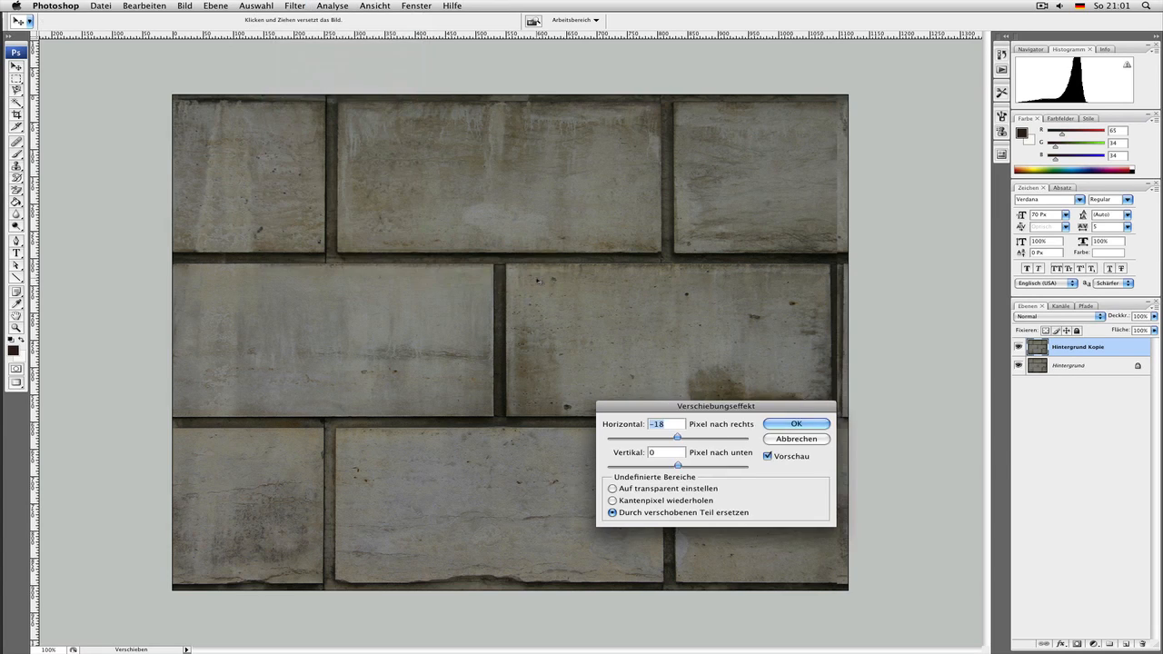
drag(707, 440, 698, 441)
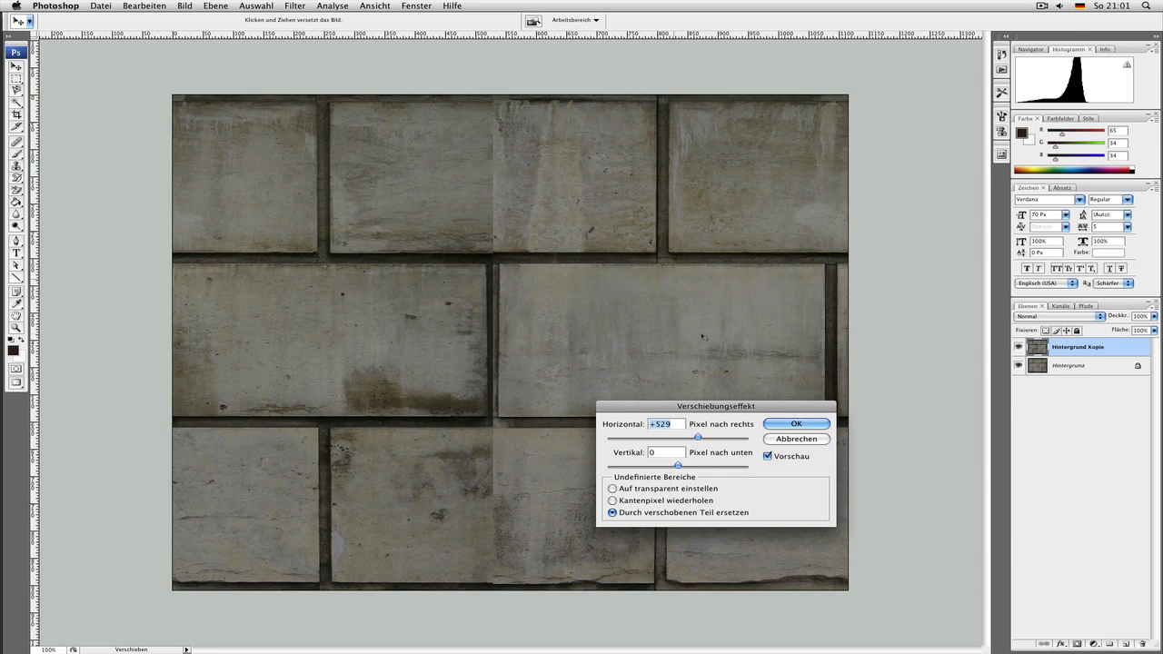
drag(686, 467, 697, 467)
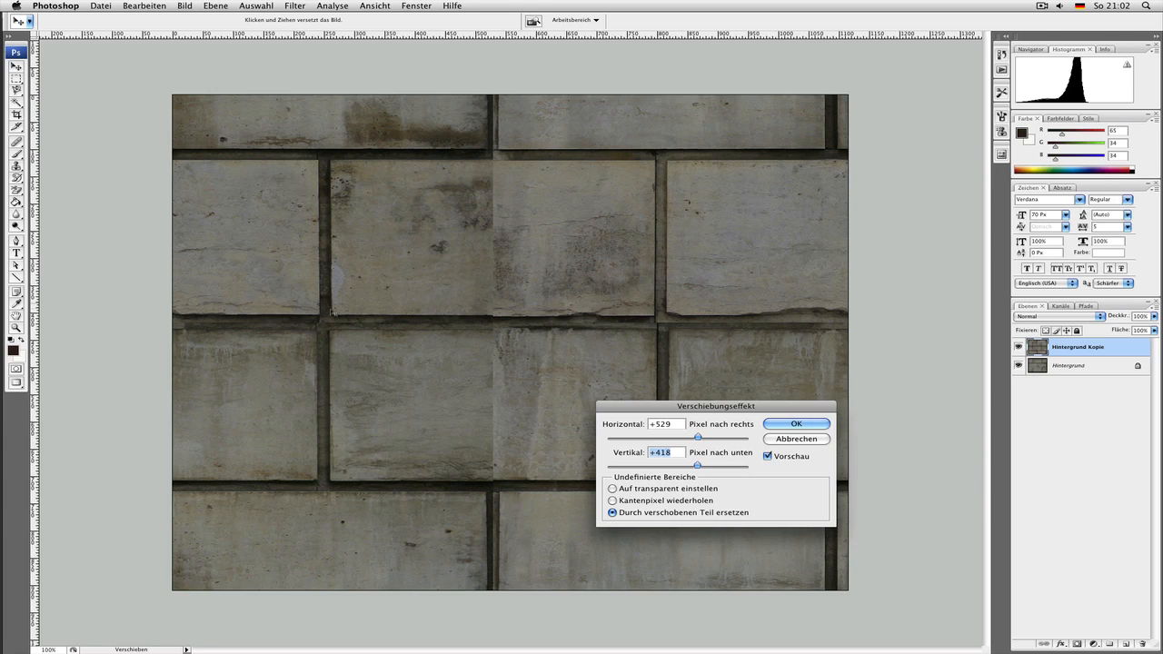
click(777, 426)
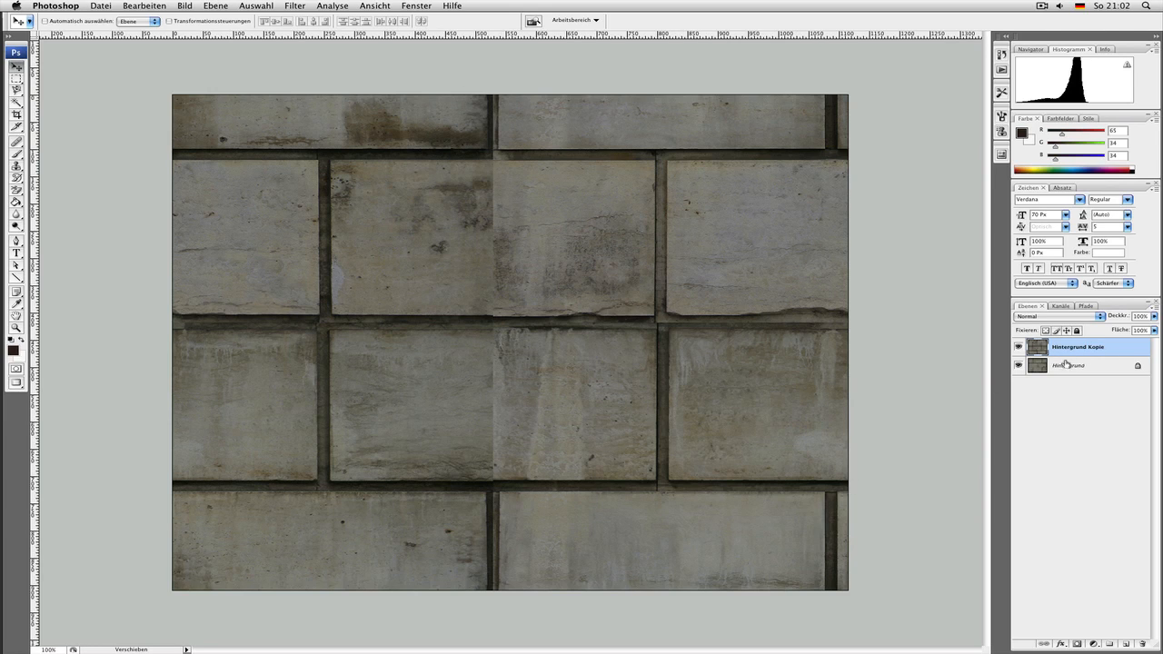
- Add a layer mask to the offset copy and try painting out the vertical centre seam in black with a 96 px brush
click(1077, 643)
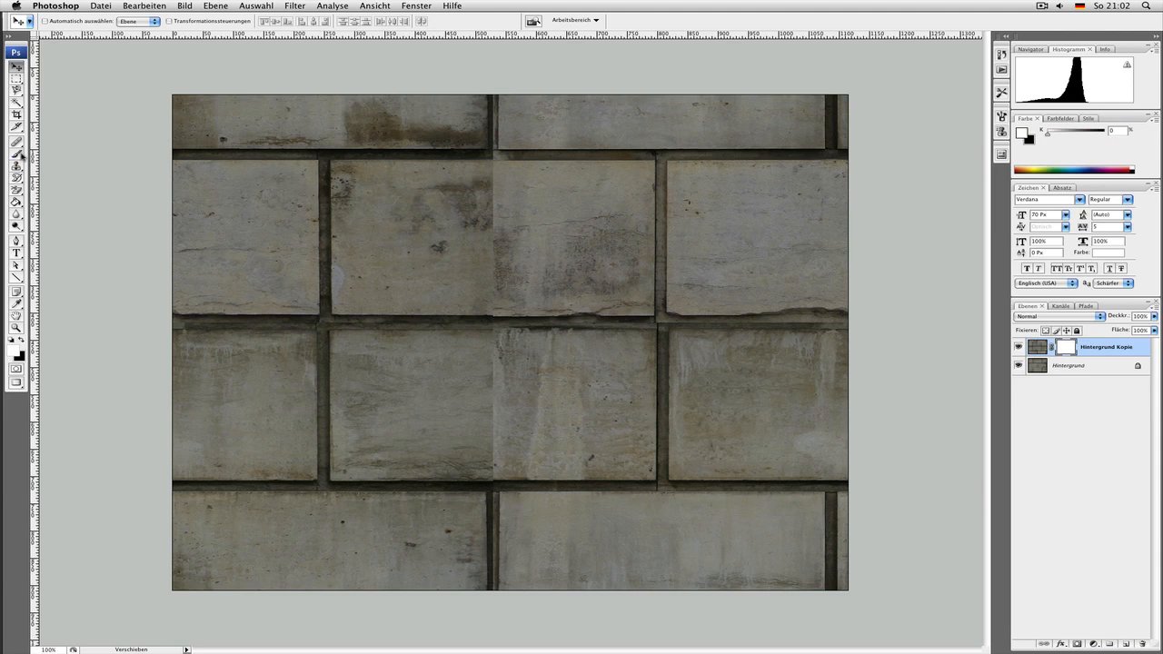
click(17, 154)
click(23, 340)
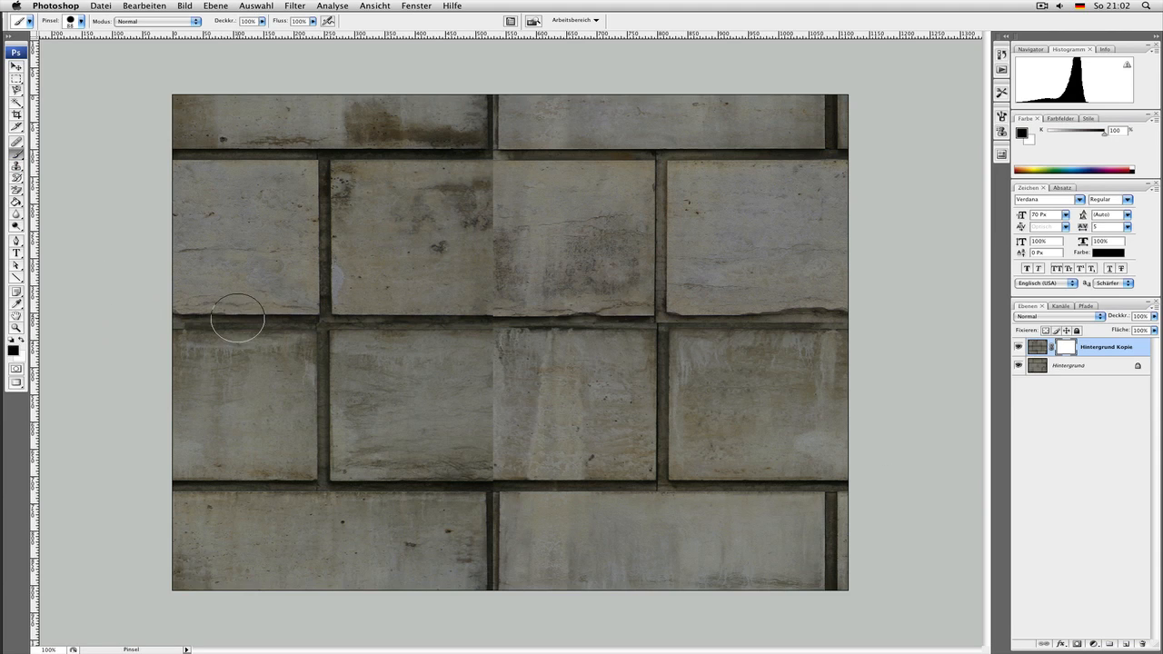
right_click(278, 318)
right_click(253, 301)
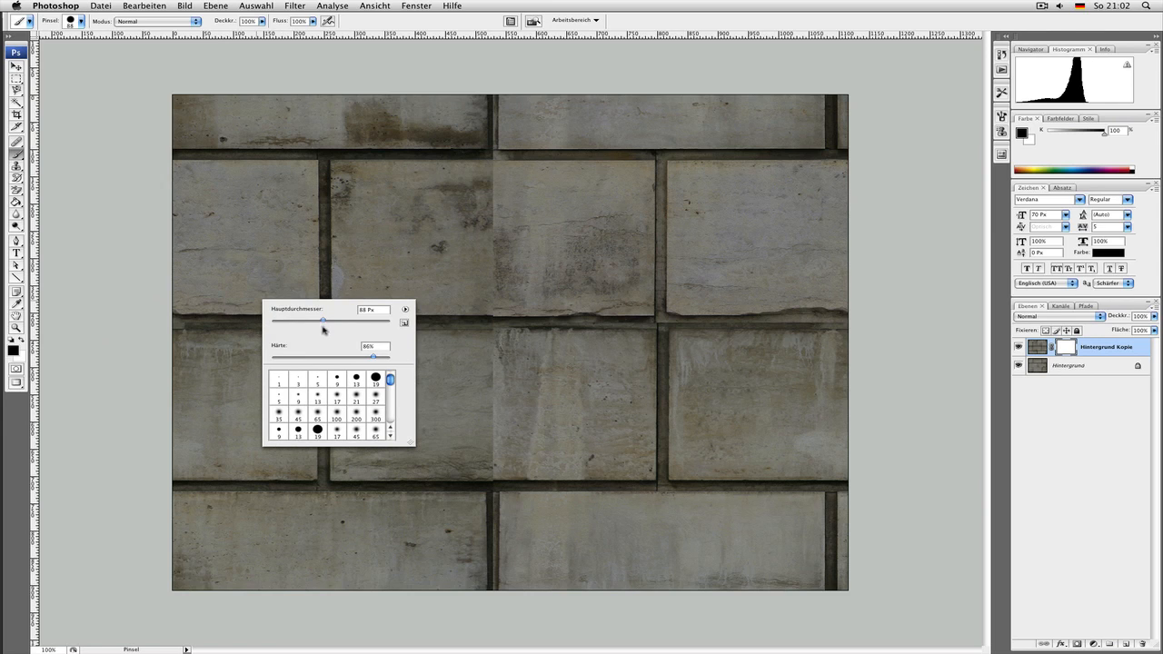
drag(374, 356, 379, 356)
drag(324, 322, 329, 323)
click(490, 115)
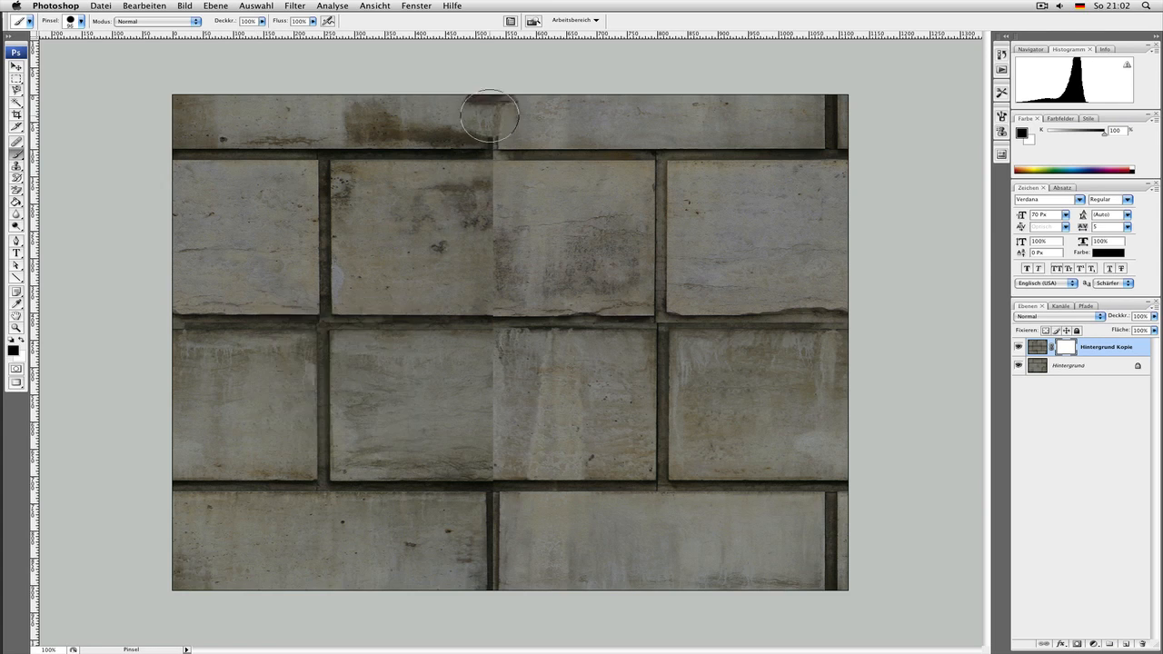
drag(490, 115, 510, 581)
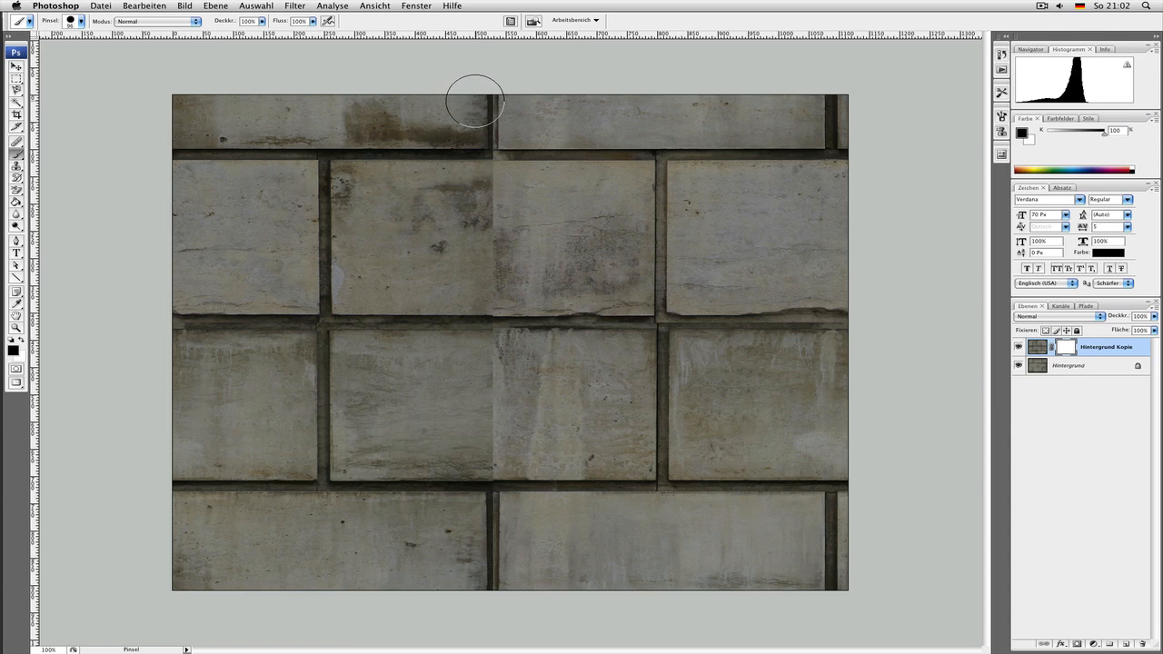
- Hide the offset copy and duplicate the background's right-hand strip, from the upper row's right vertical joint outward, onto a new layer
click(1019, 348)
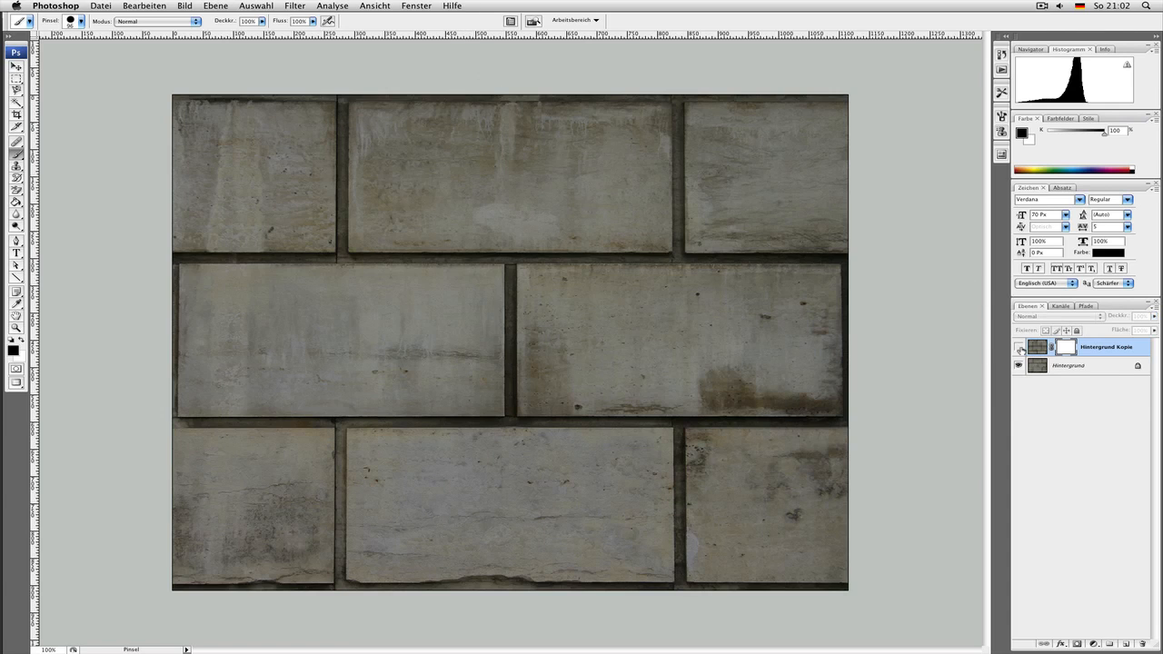
click(1070, 368)
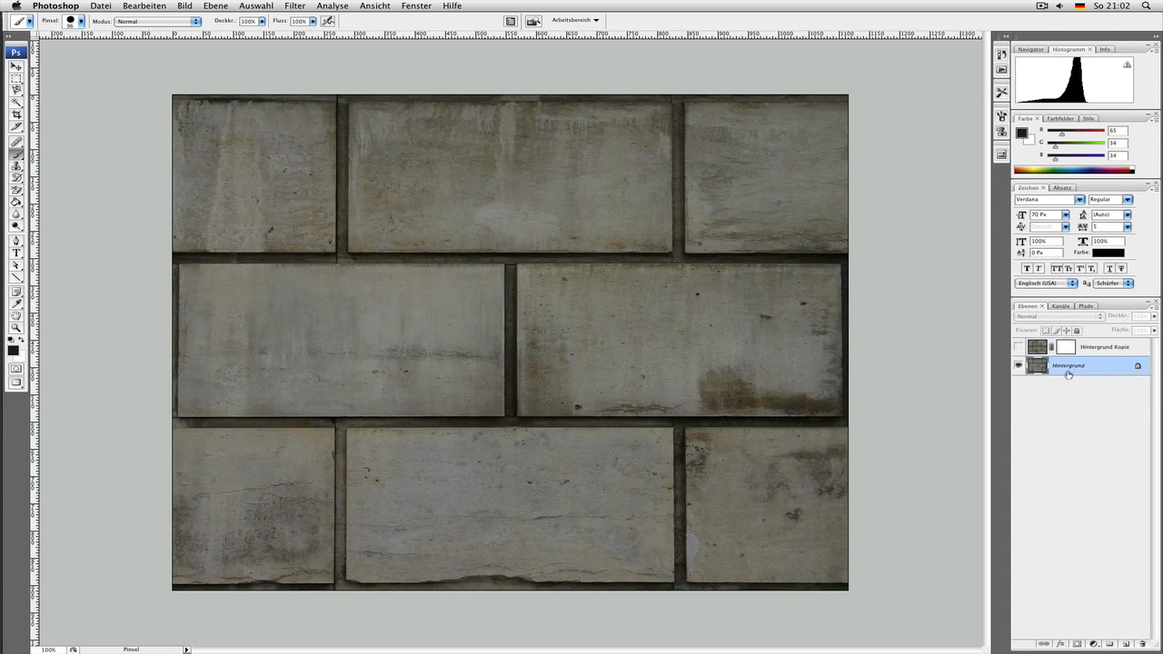
key(m)
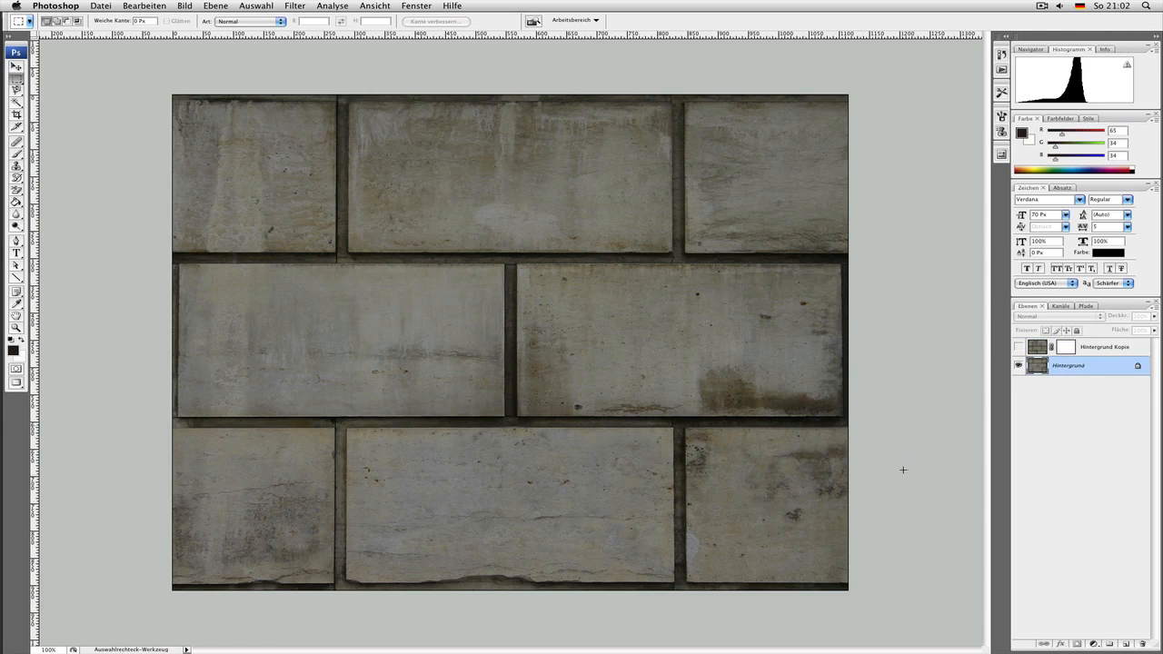
drag(695, 57, 672, 30)
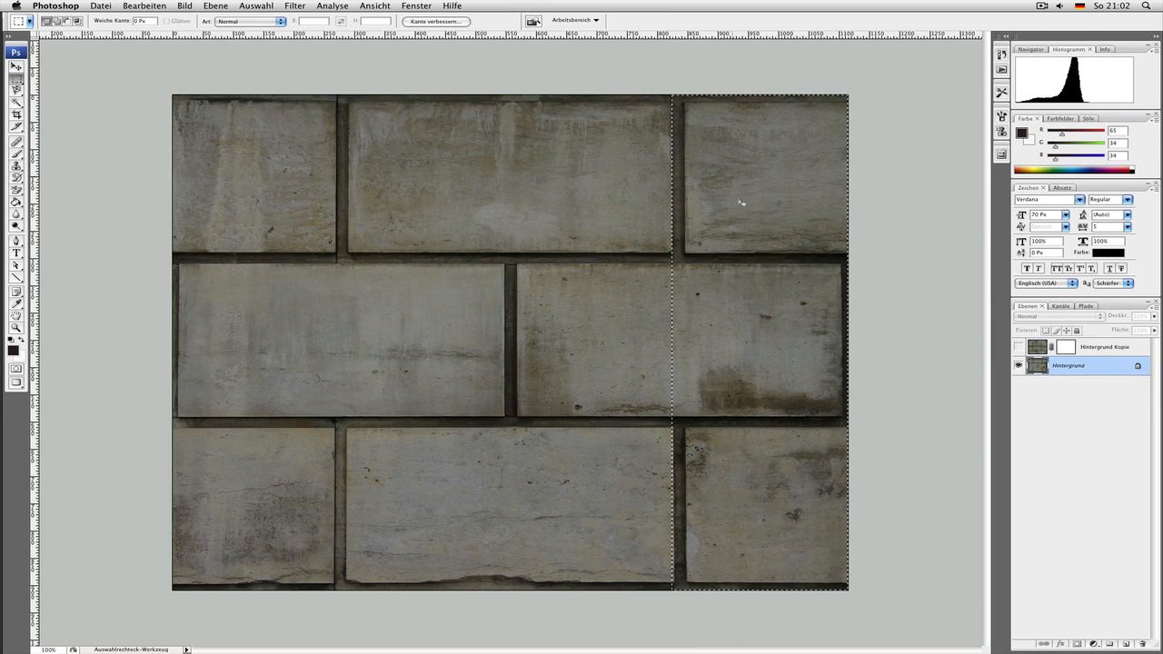
key(super+c)
key(super+v)
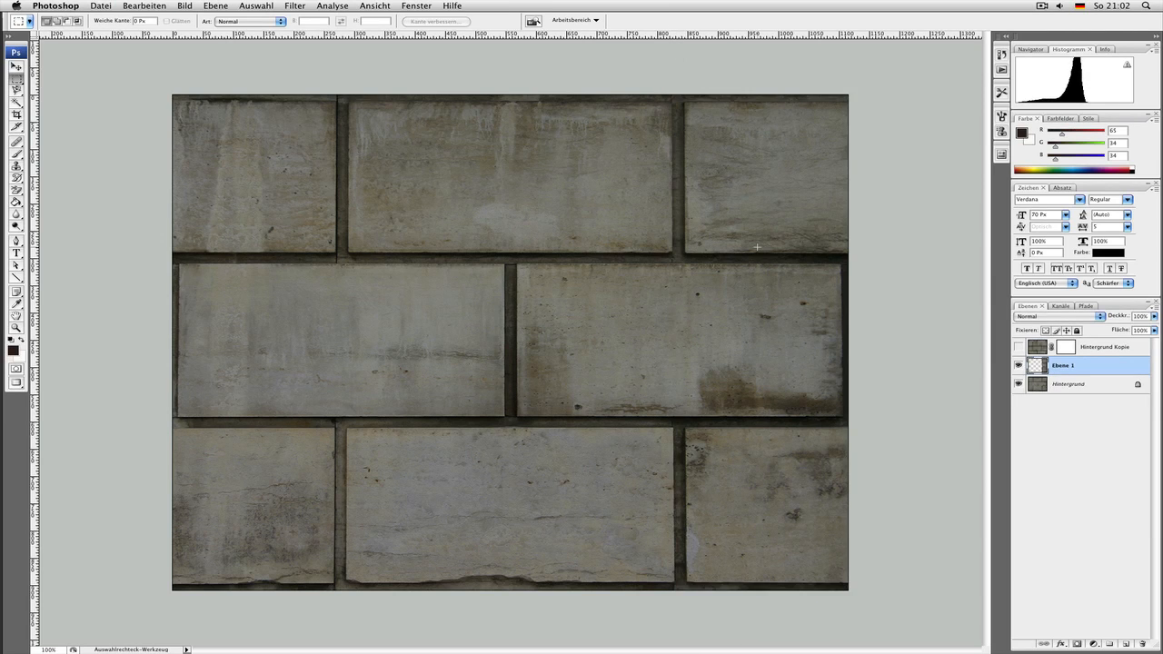
- Mirror the strip about its left edge with -100% width and move it to the wall's left edge, aligned with the joints
key(super+t)
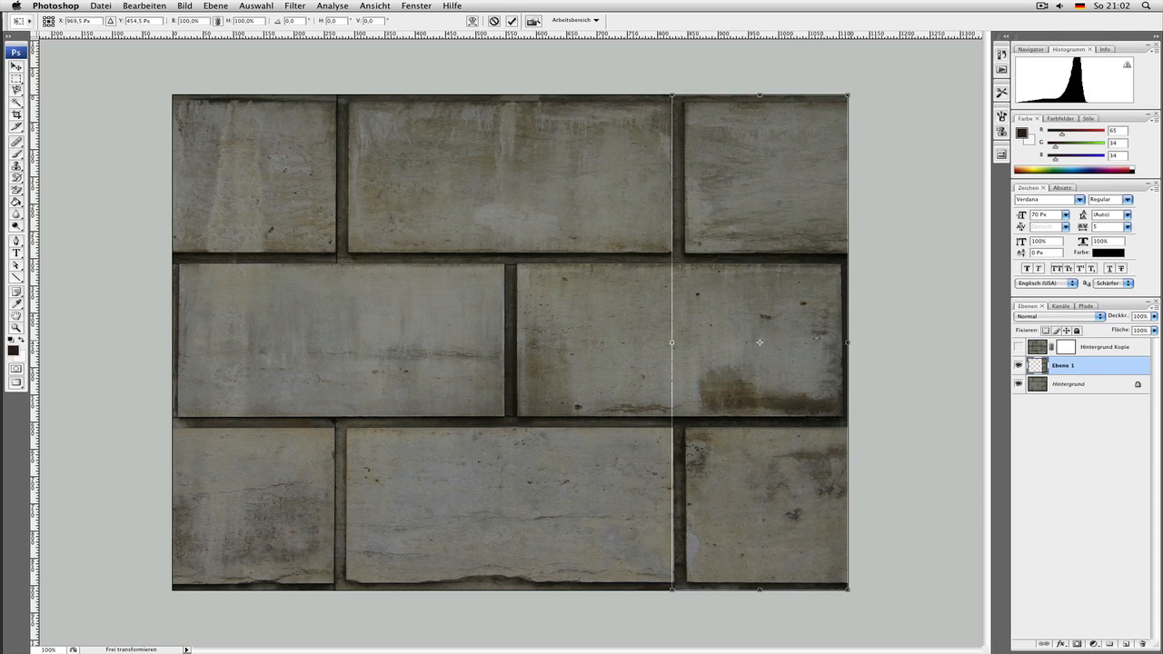
drag(759, 343, 673, 344)
text(-)
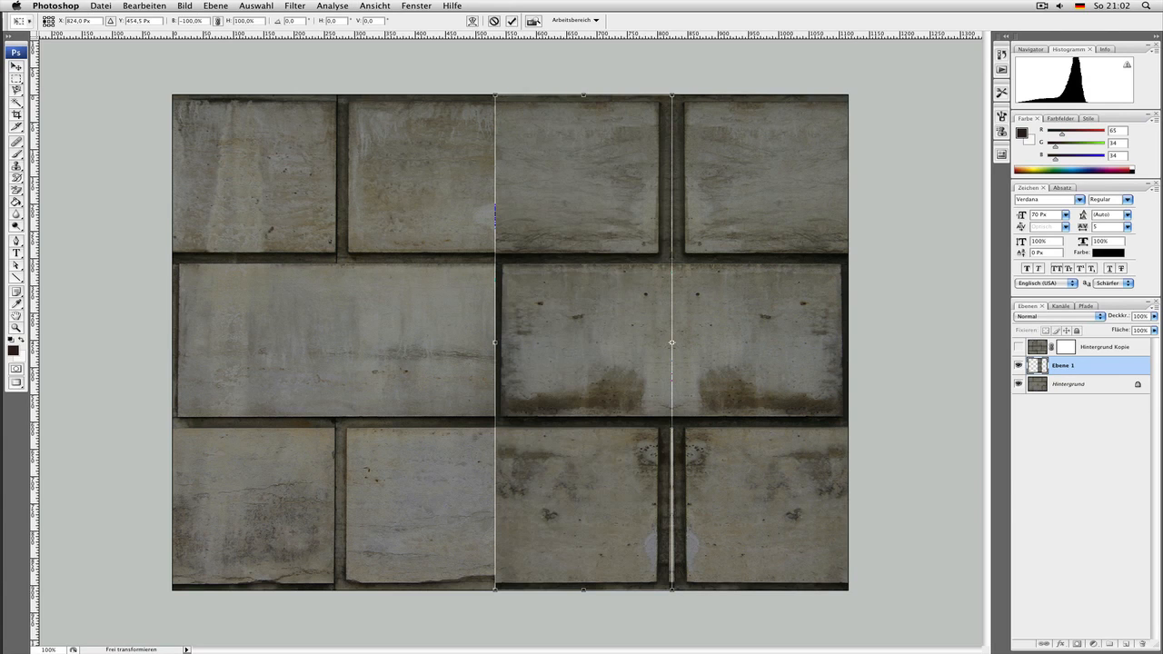
key(Return)
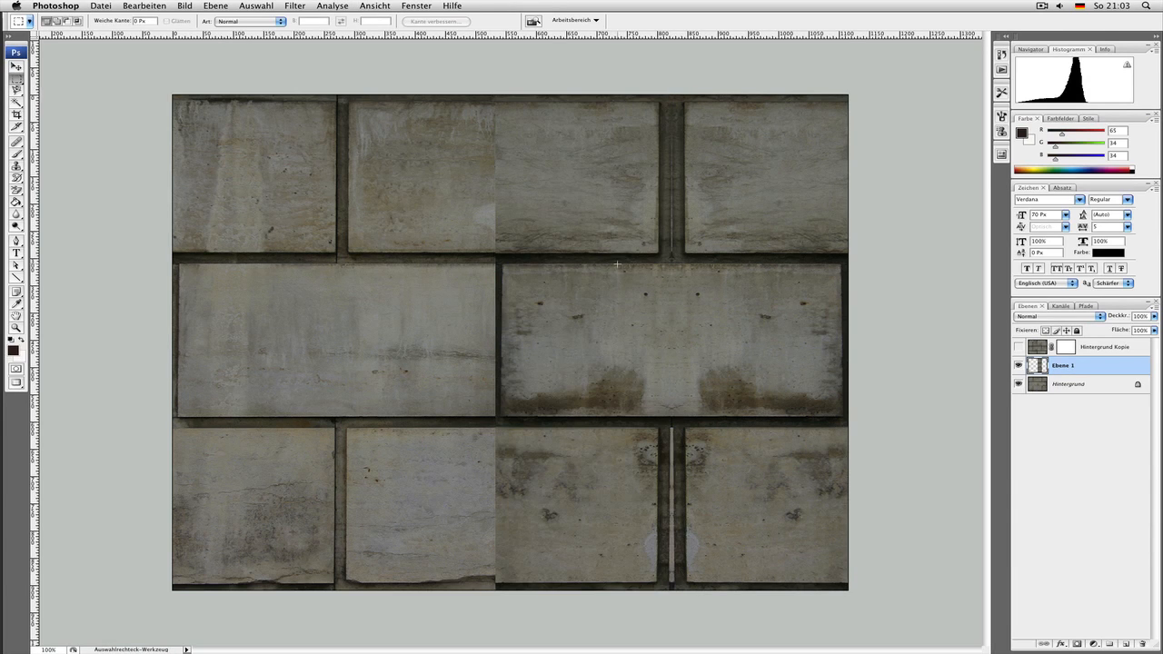
key(v)
drag(613, 319, 285, 313)
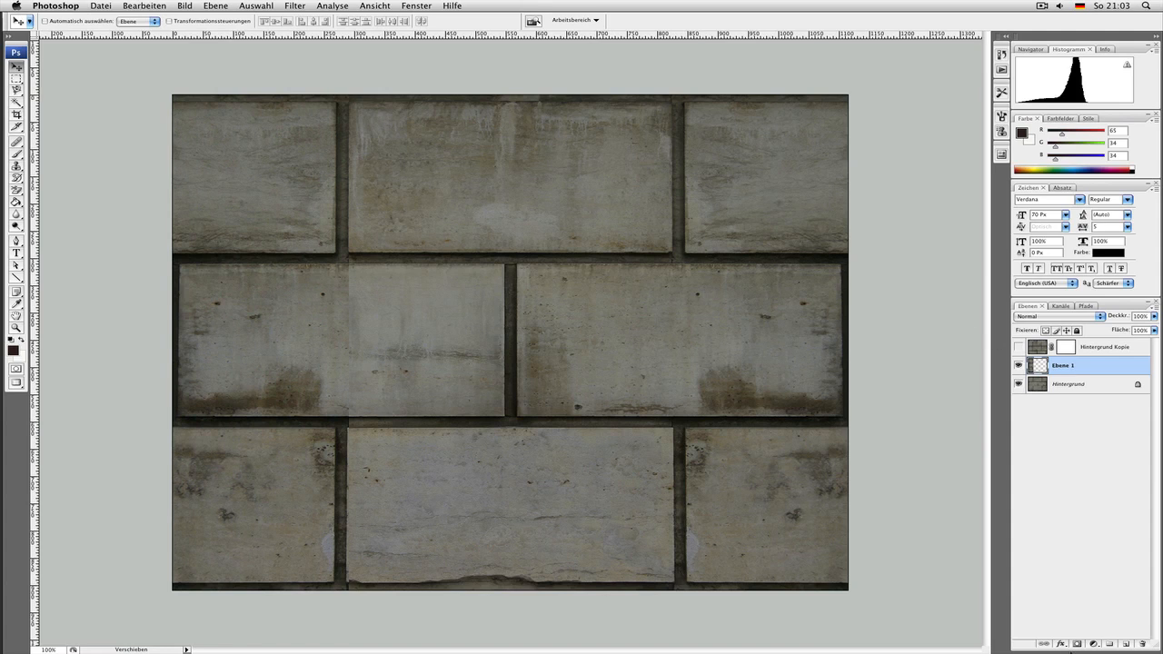
- Add a layer mask to the mirrored strip and blend its inner edge with a soft black 298 px brush at 8% hardness
click(1076, 644)
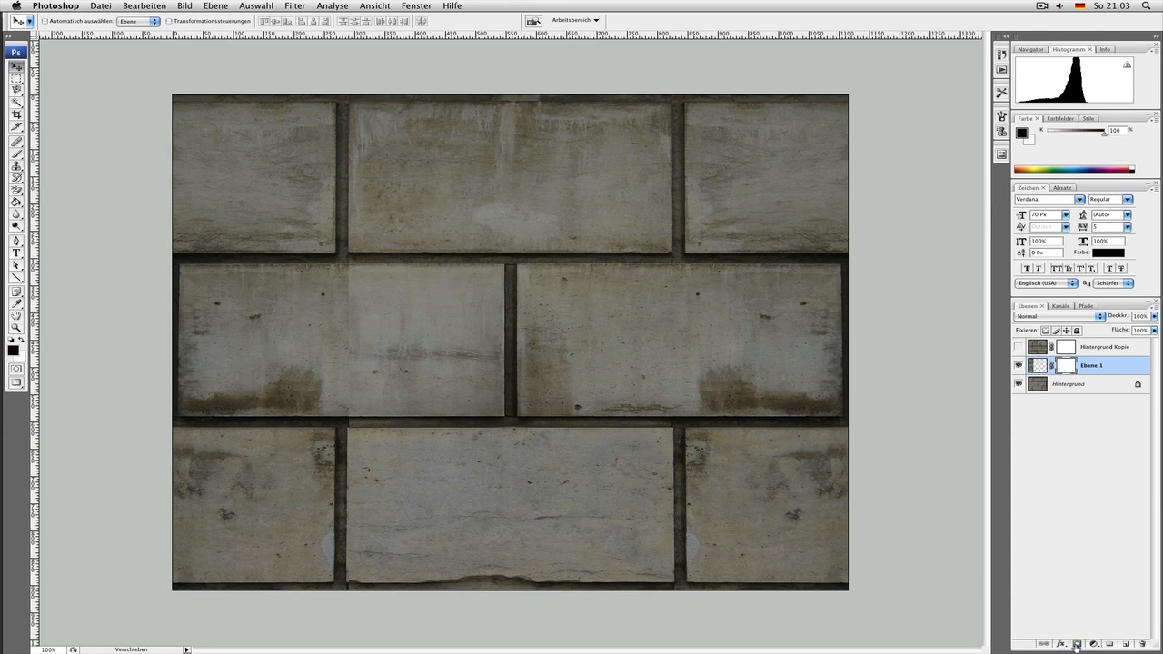
key(b)
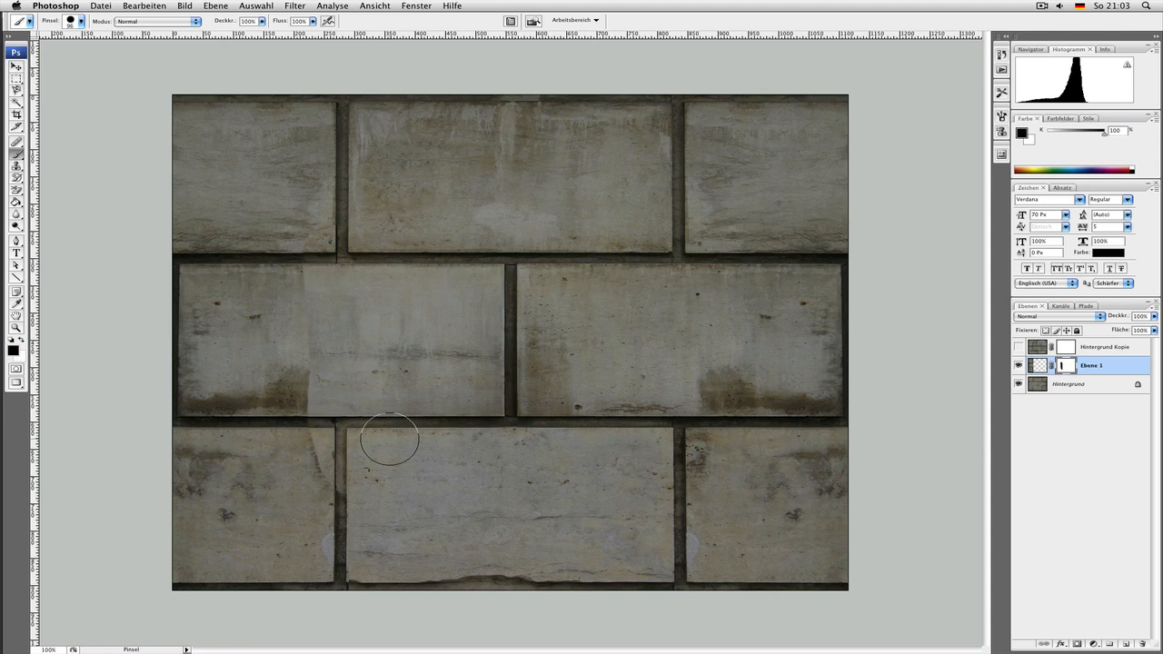
right_click(411, 376)
drag(461, 432, 437, 432)
drag(517, 395, 522, 396)
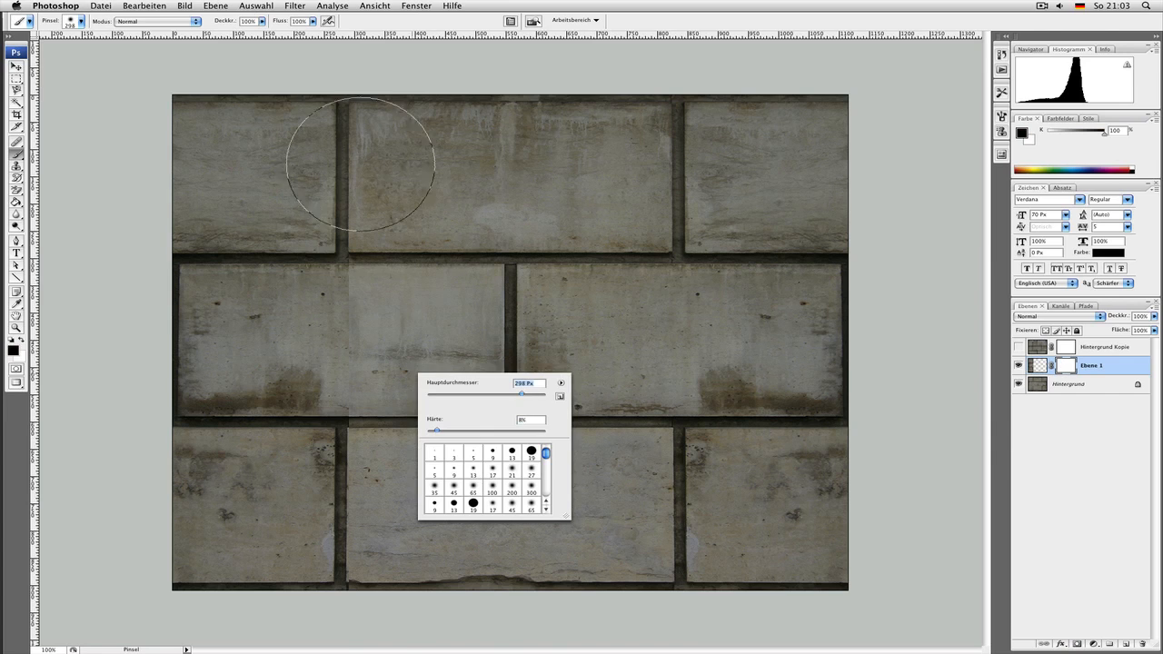
mouse_move(358, 112)
mouse_down()
mouse_move(331, 365)
mouse_move(363, 536)
mouse_move(317, 363)
mouse_move(316, 265)
mouse_up()
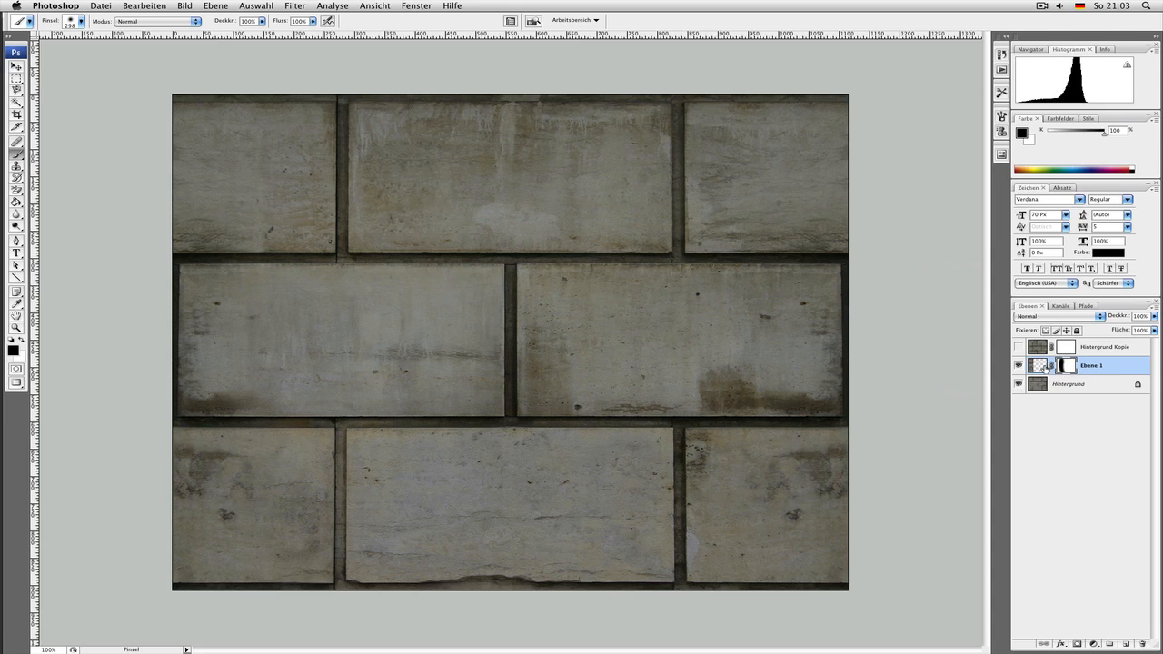
- Delete the hidden layer Hintergrund Kopie and merge the masked strip down into the background
click(1038, 365)
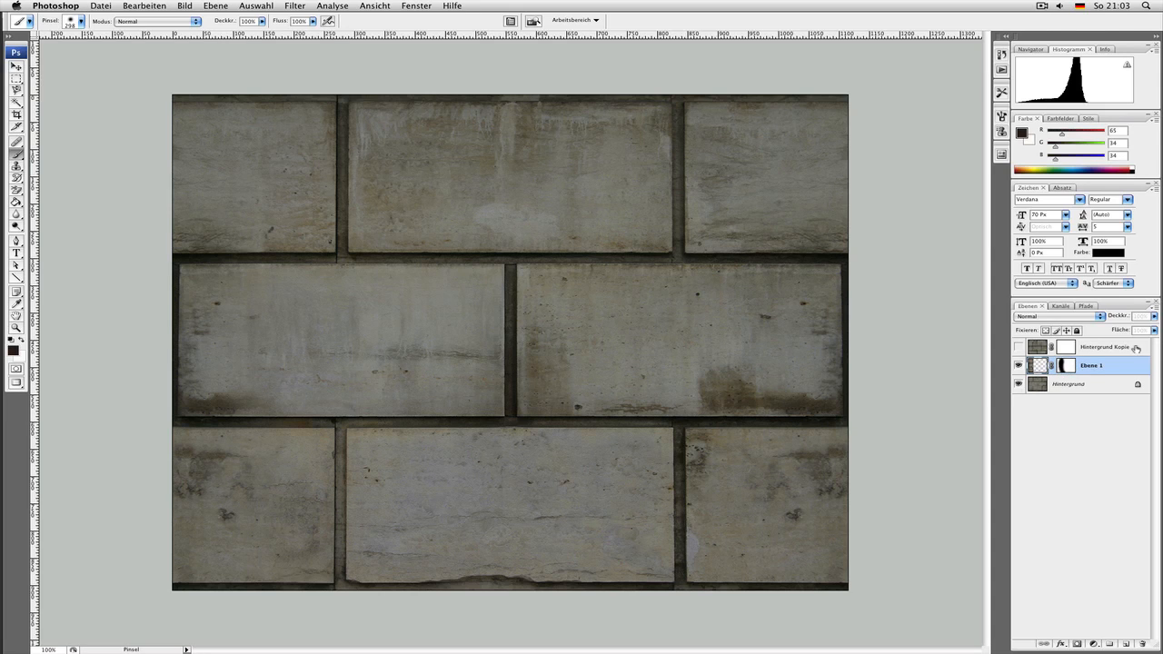
click(1067, 349)
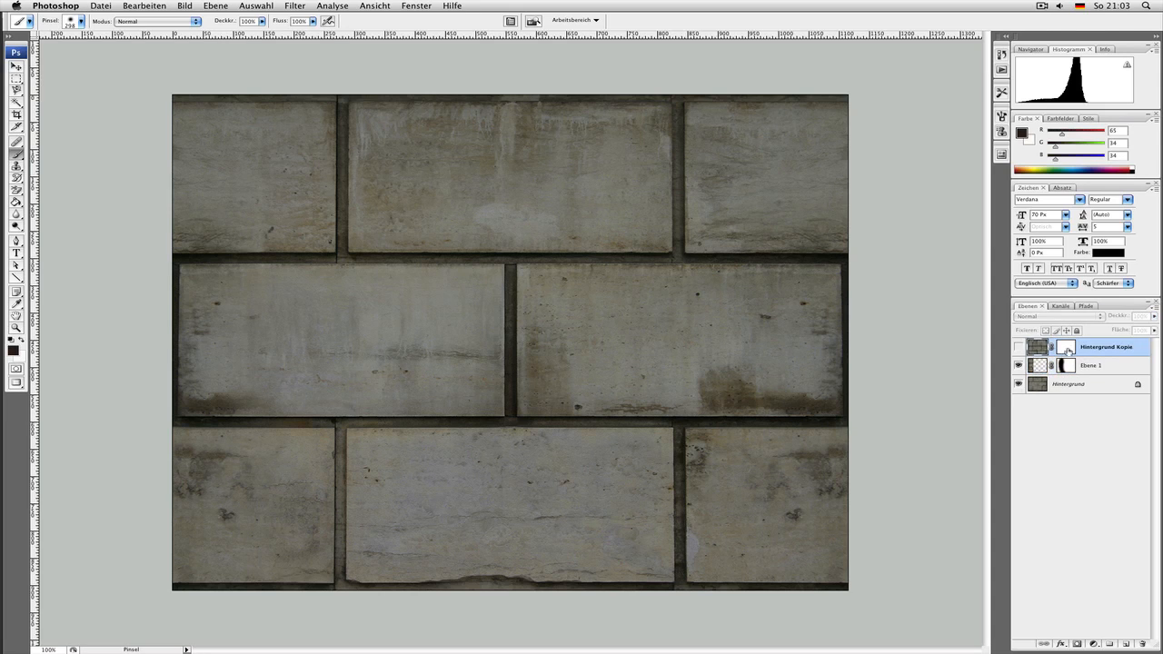
click(1142, 644)
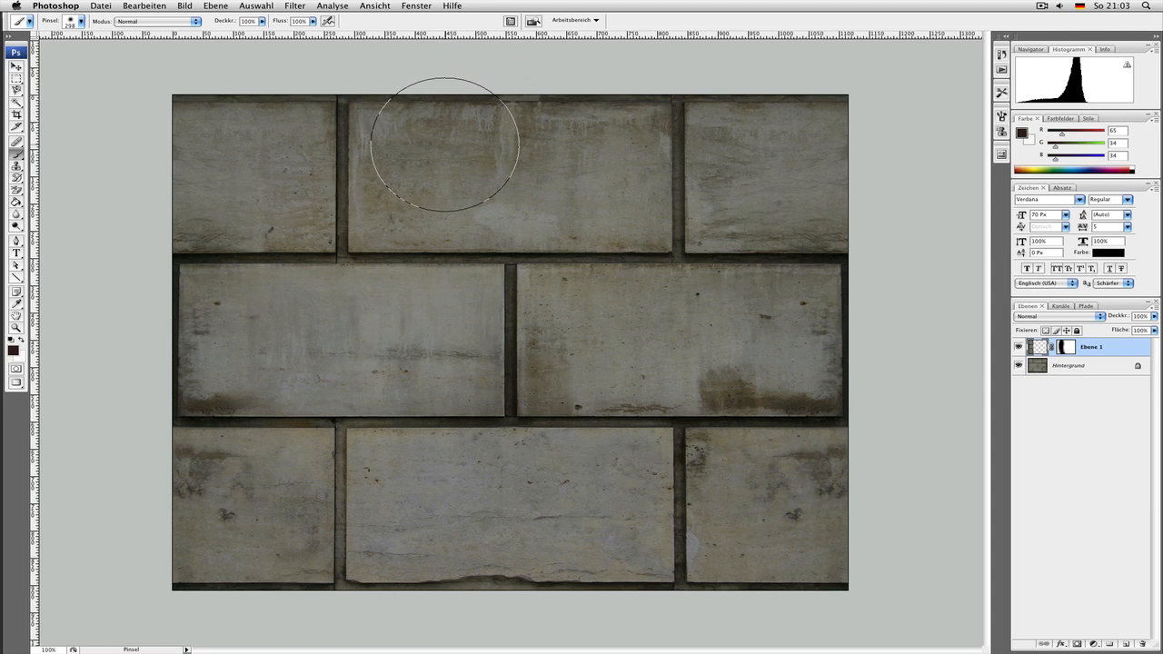
key(super+e)
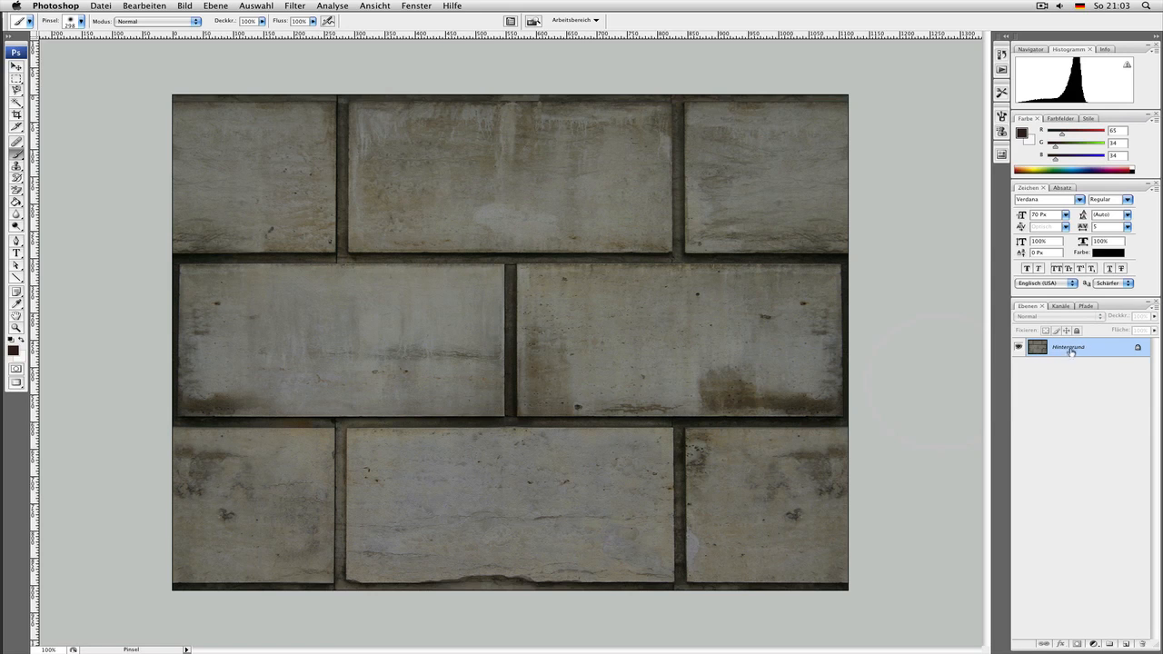
- Select the full bottom stone row from its upper horizontal joint downward and duplicate it onto a new layer
key(m)
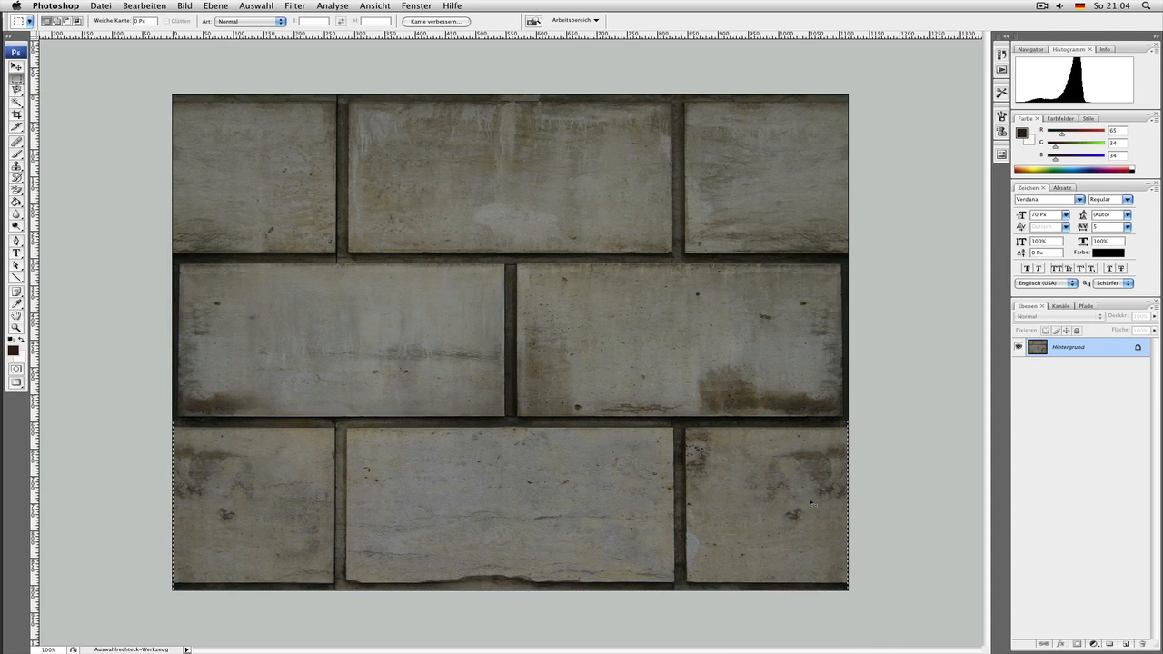
key(super+c)
key(super+v)
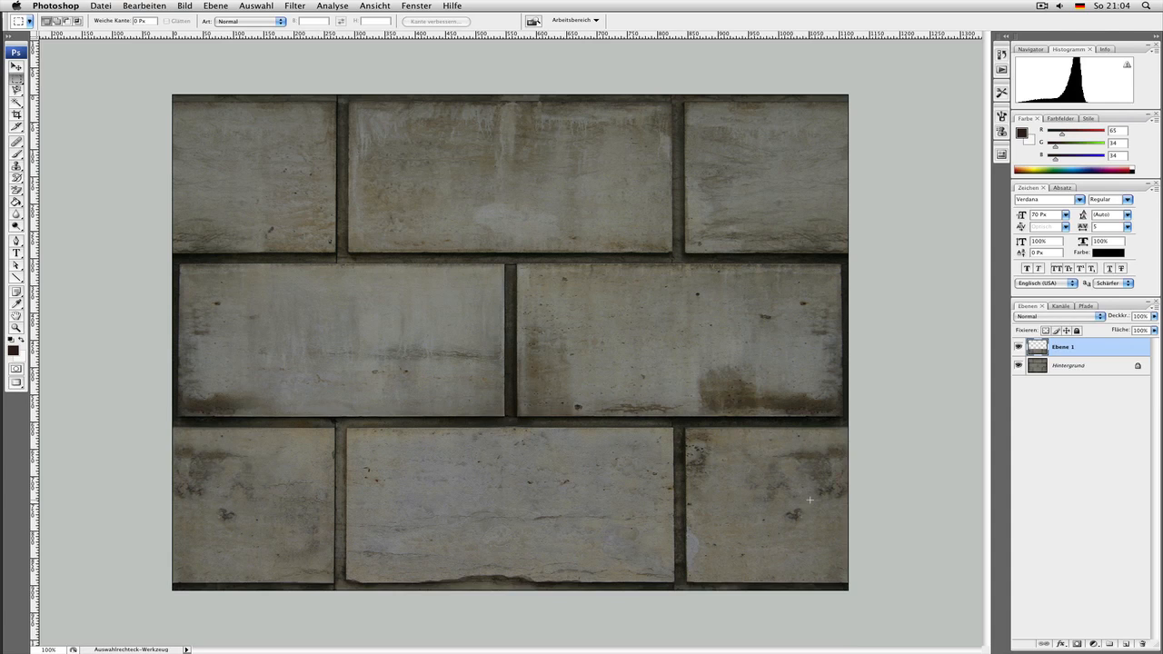
- Mirror the copied bottom row vertically about its top edge with a height of -100%
key(super+t)
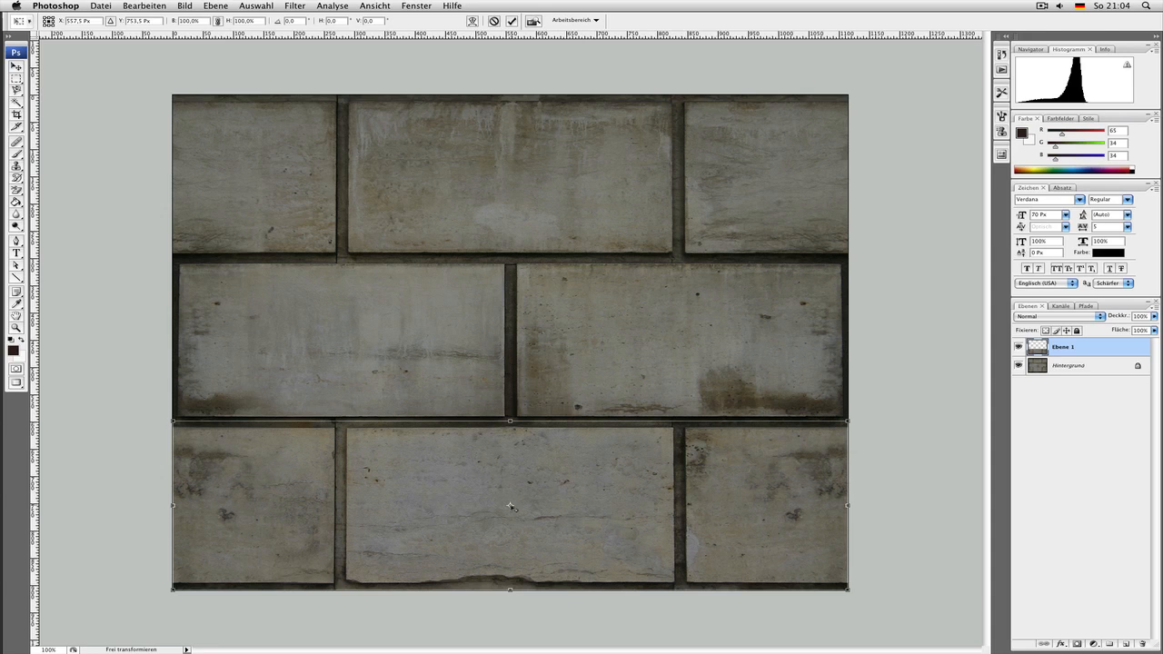
drag(511, 505, 510, 421)
text(-)
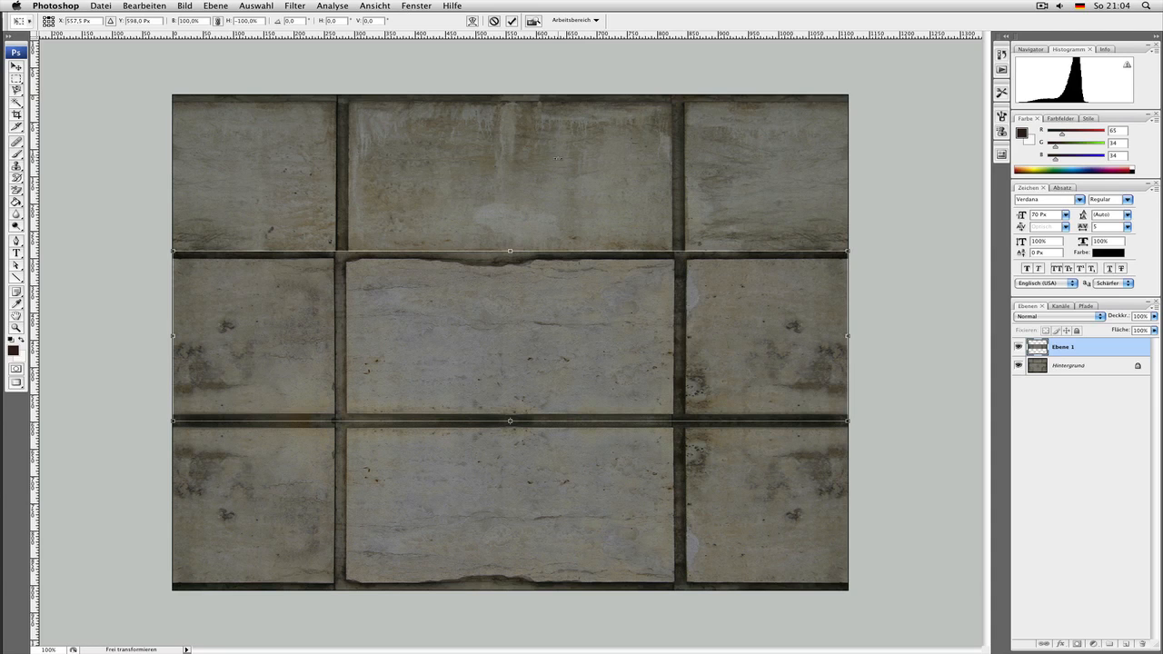
key(Return)
- Move the mirrored row up over the wall's top row, aligned with the joints, and add a layer mask to it
key(v)
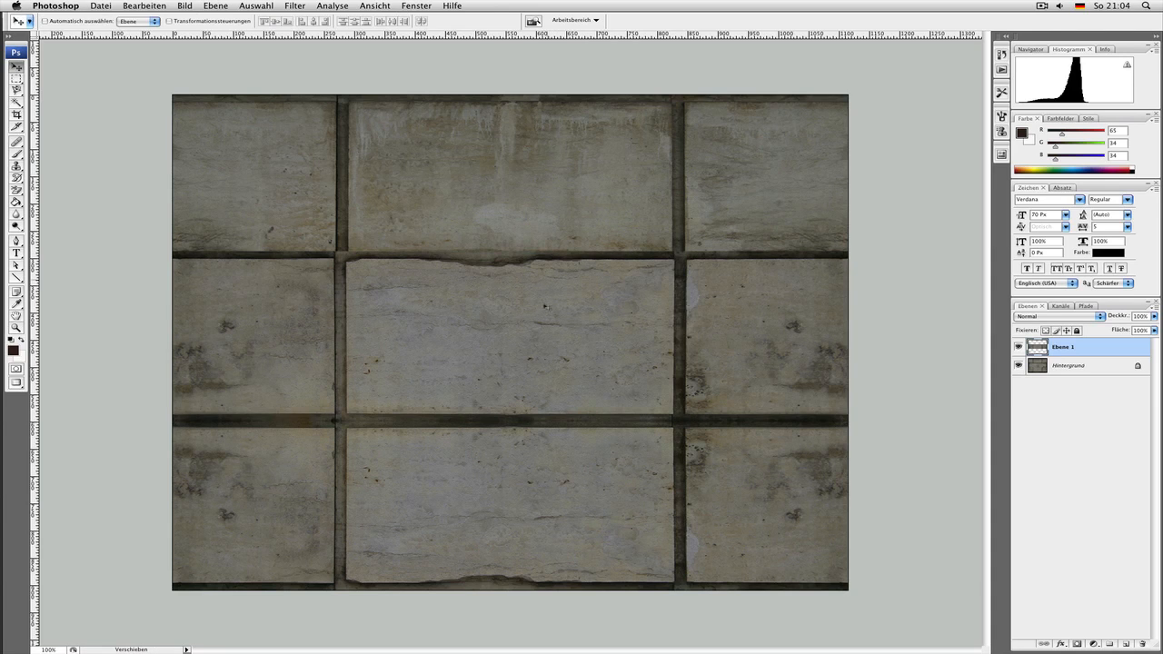
drag(535, 367, 538, 211)
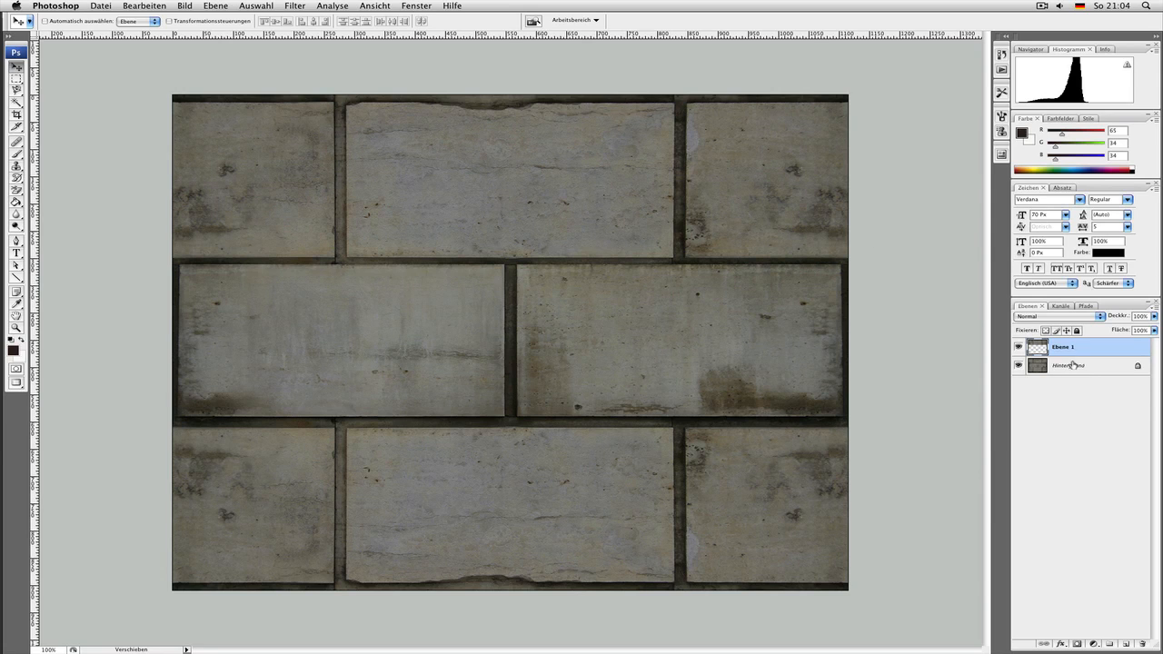
click(1076, 643)
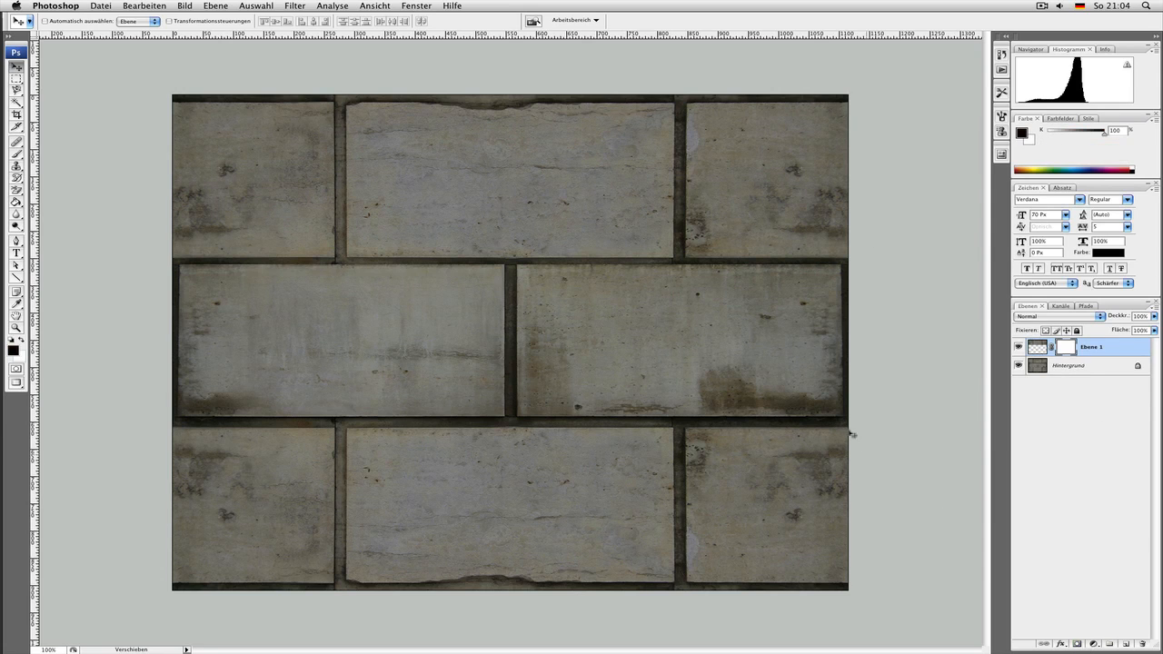
key(b)
mouse_move(527, 228)
mouse_down()
mouse_move(208, 228)
mouse_move(649, 221)
mouse_move(852, 233)
mouse_move(678, 211)
mouse_move(203, 192)
mouse_move(847, 187)
mouse_move(835, 199)
mouse_up()
key(super+z)
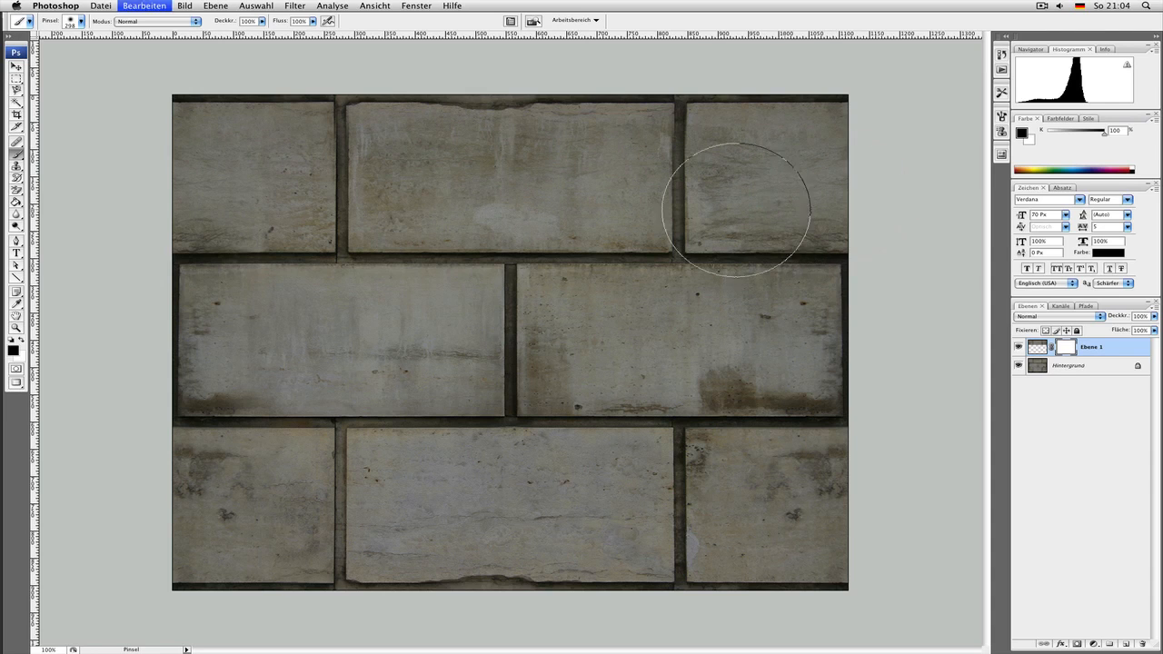
- Mask out the mirrored row's stone faces with a soft black 180 px brush, keeping the upper edge, and merge the layer down
right_click(639, 282)
drag(661, 269, 656, 269)
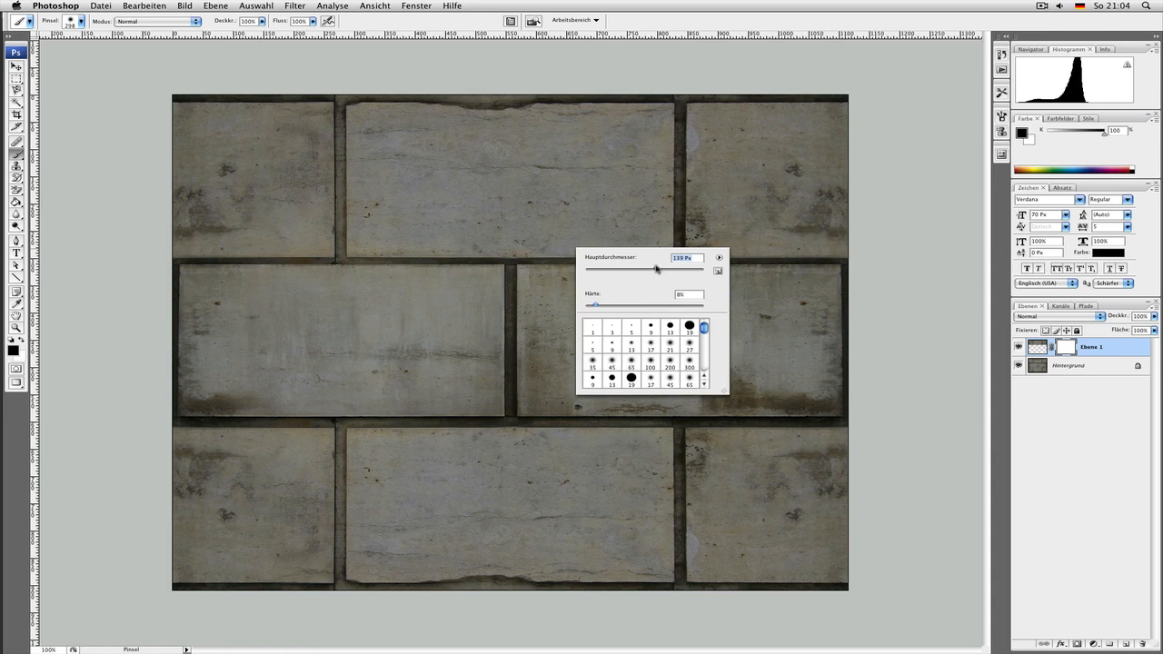
drag(600, 306, 606, 307)
drag(656, 269, 668, 269)
mouse_move(591, 233)
mouse_down()
mouse_move(445, 222)
mouse_move(781, 204)
mouse_move(245, 199)
mouse_move(199, 233)
mouse_up()
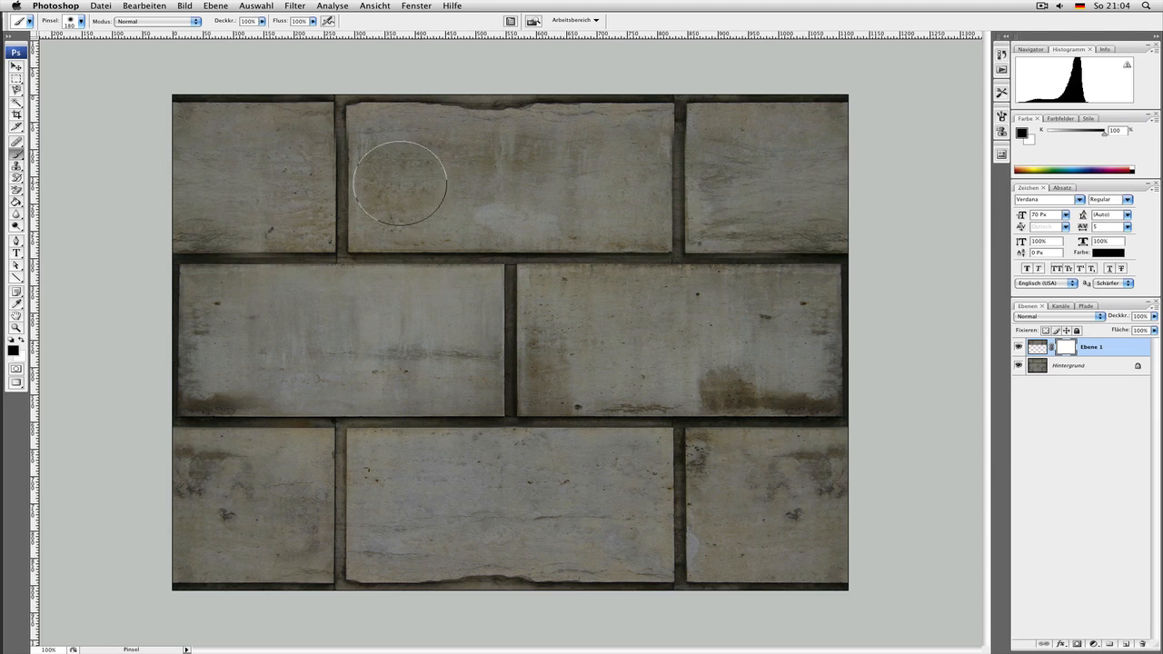
mouse_move(152, 180)
mouse_down()
mouse_move(157, 270)
mouse_move(177, 239)
mouse_up()
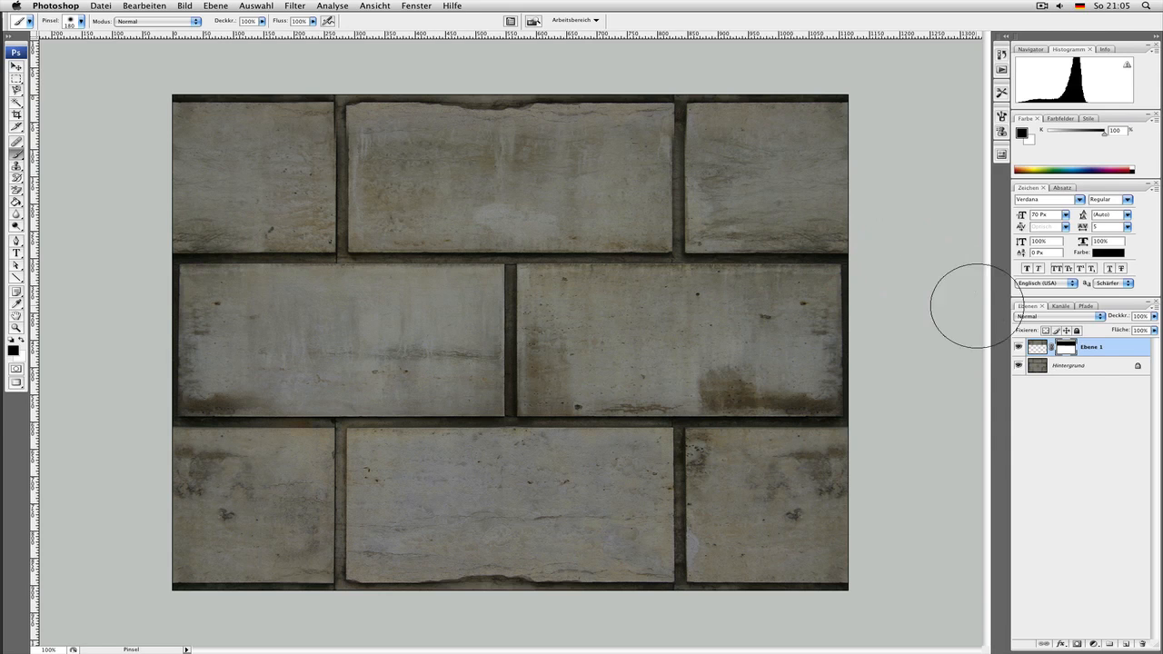
key(super+e)
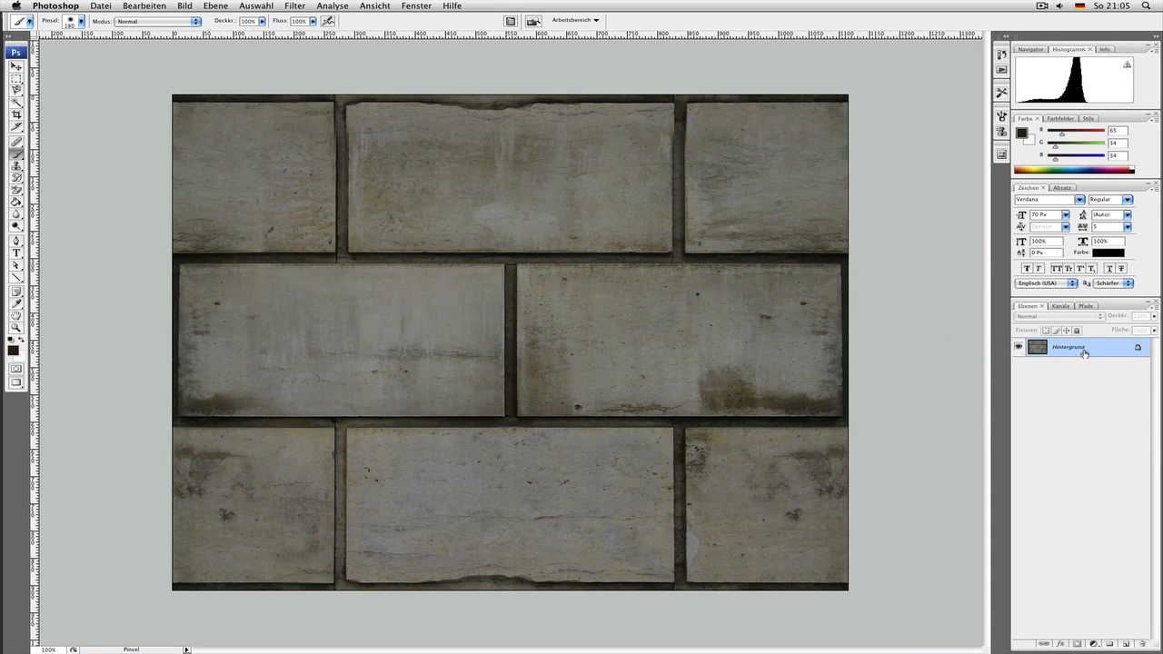
- Convert the background into a regular layer named diffuse
right_click(1083, 353)
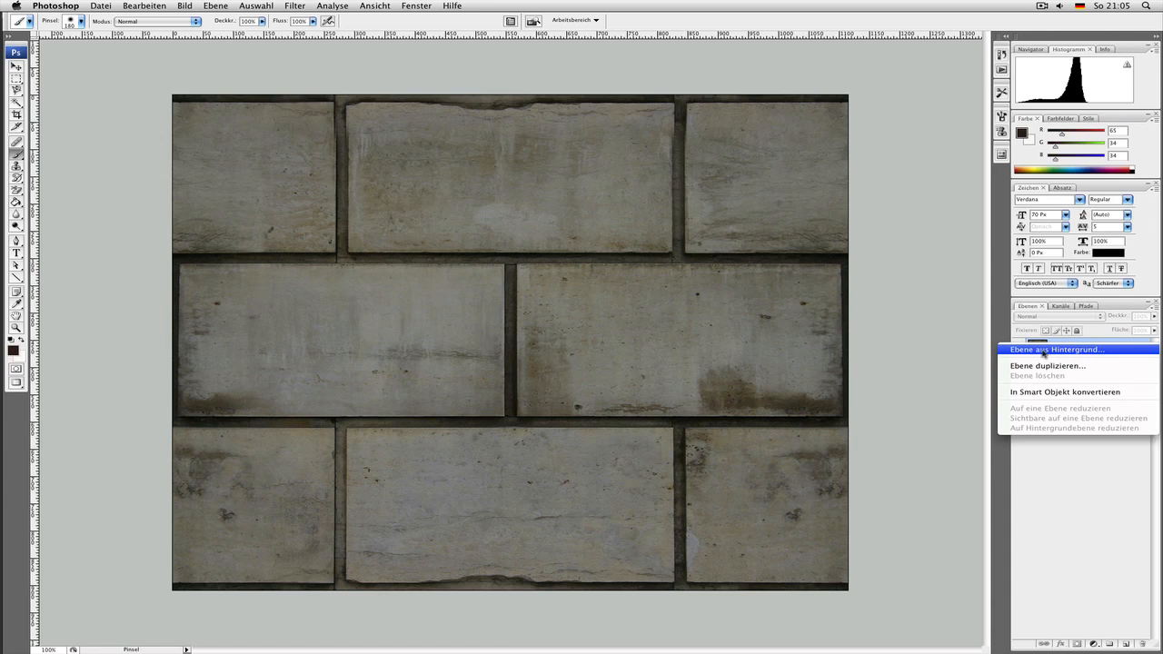
click(1040, 351)
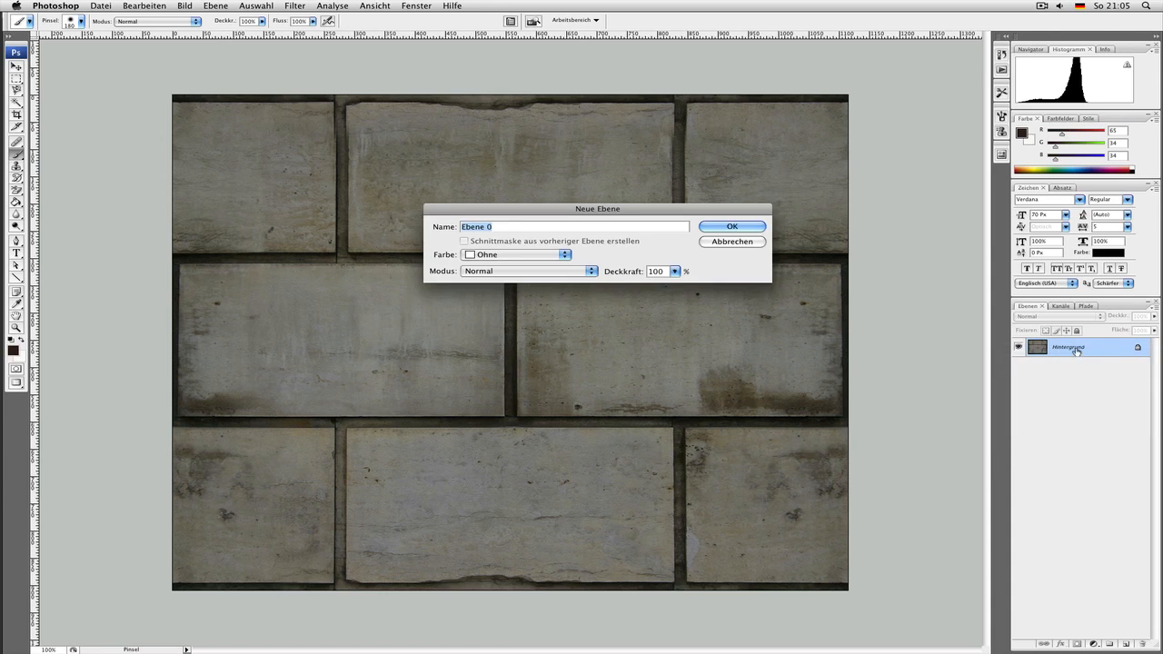
text(diffuse)
key(Return)
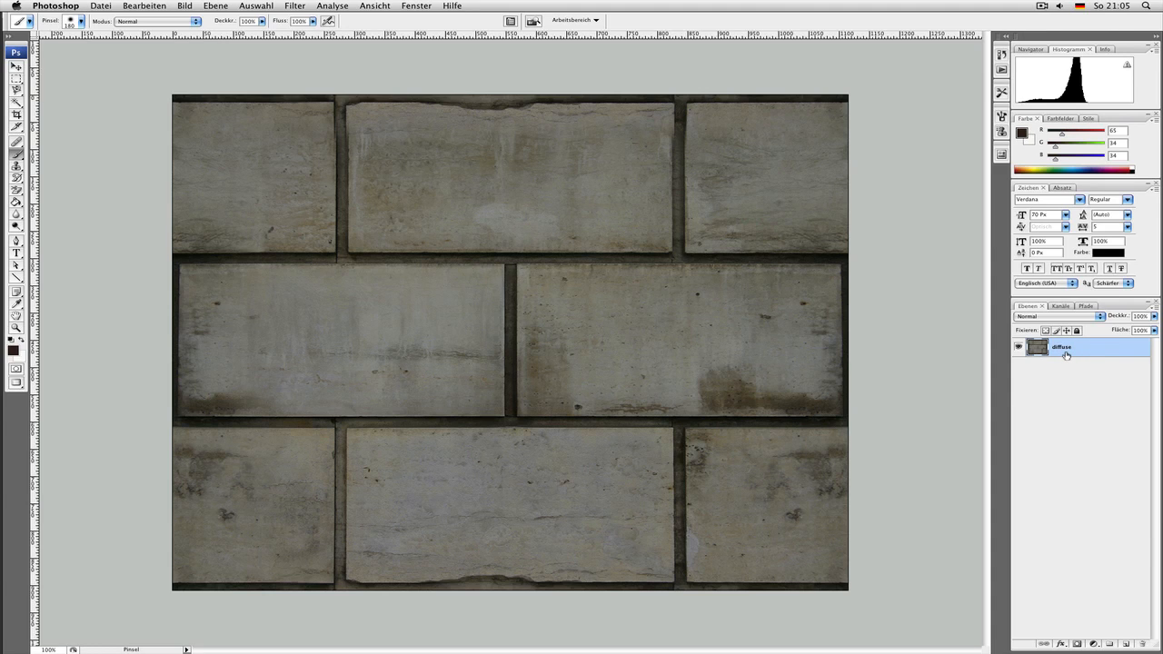
- Duplicate the diffuse layer and rename the copy bump
key(super+j)
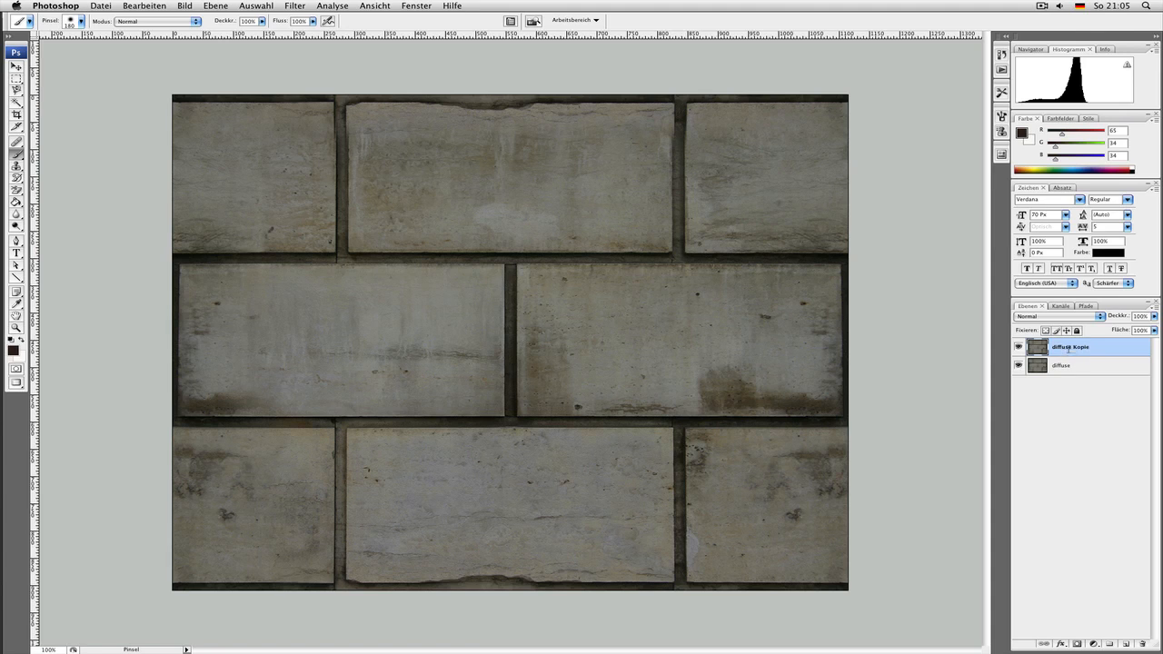
double_click(1068, 347)
text(bump)
key(Return)
click(17, 69)
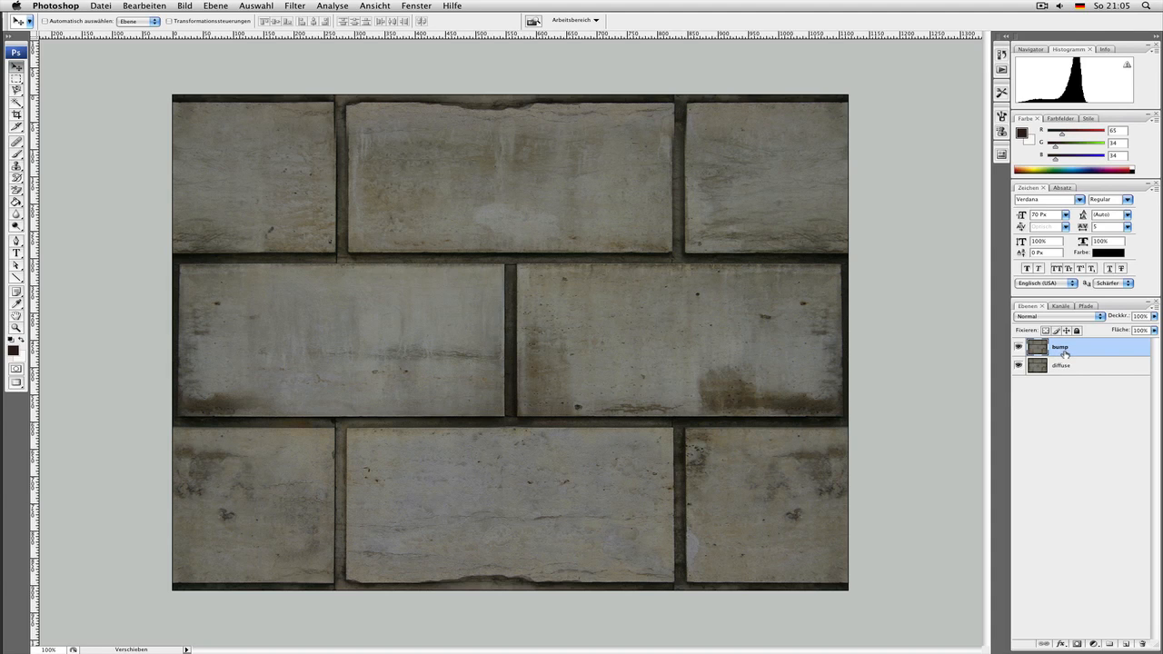
- Add a Schwarzweiß adjustment layer above the bump layer
click(1095, 644)
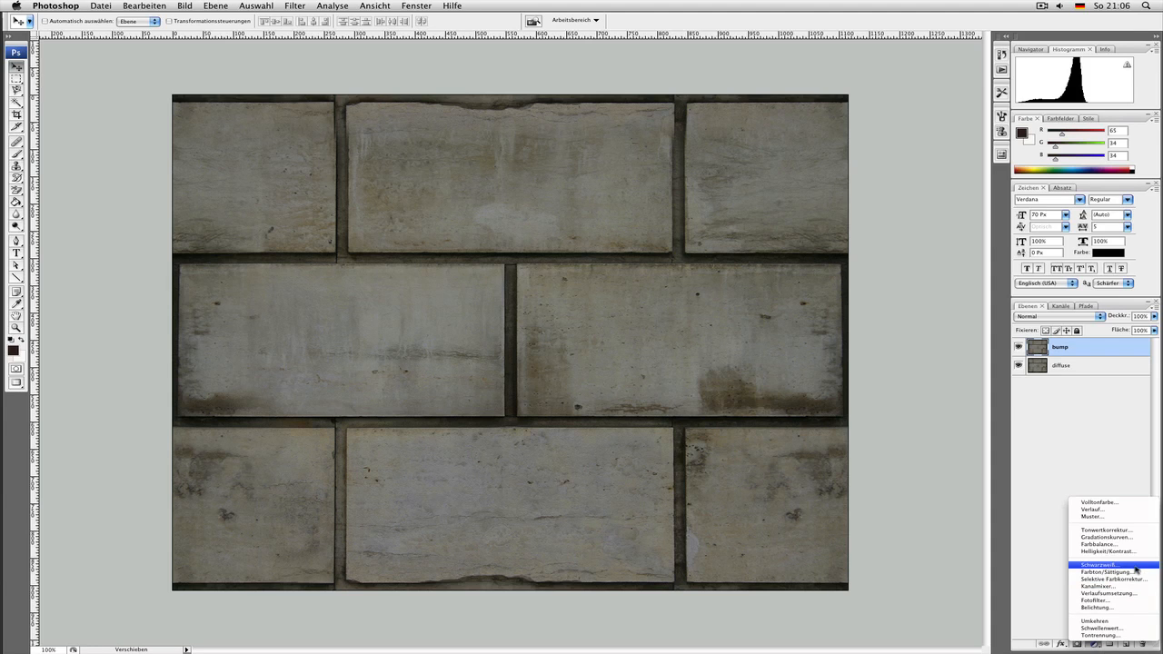
click(1040, 566)
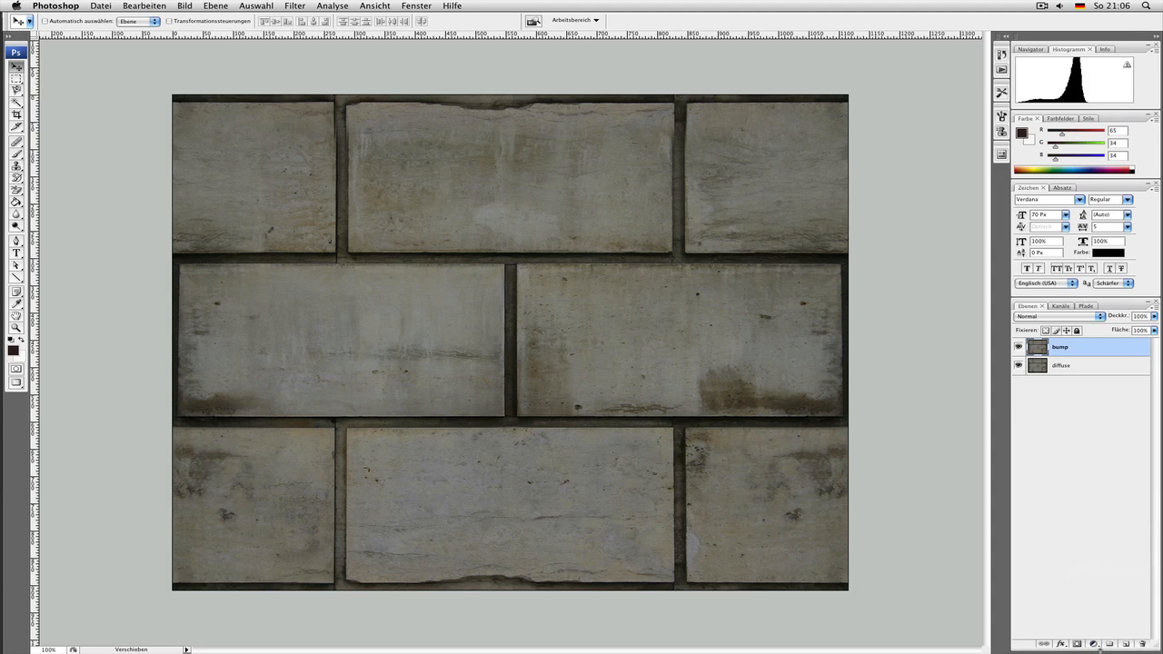
click(1095, 646)
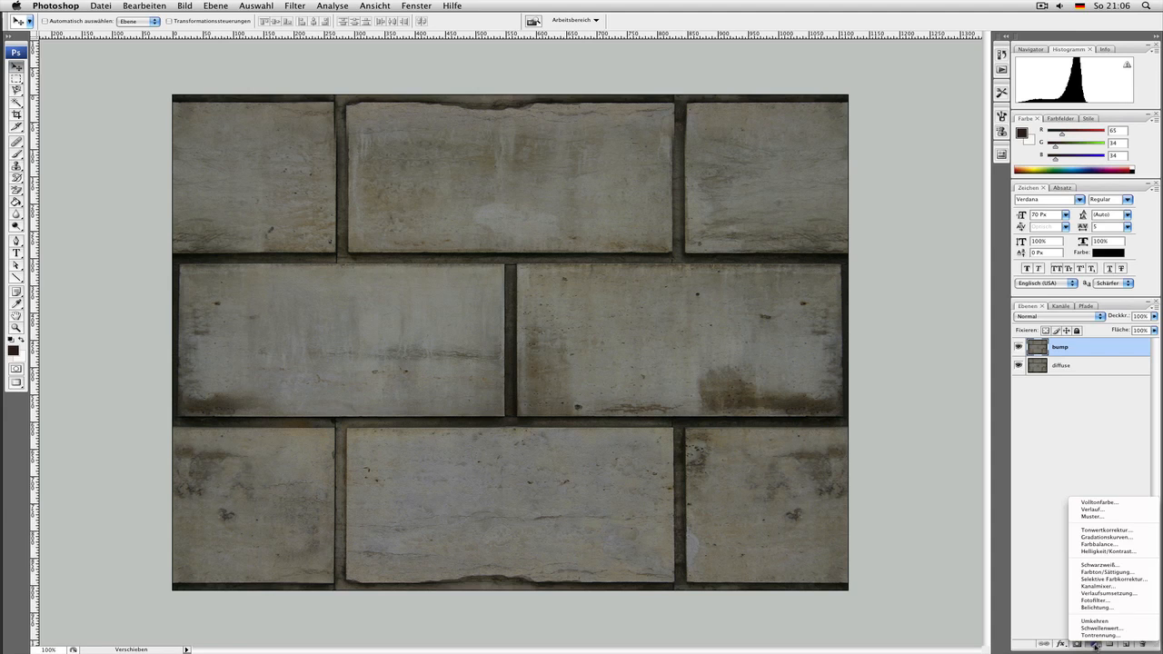
click(1116, 565)
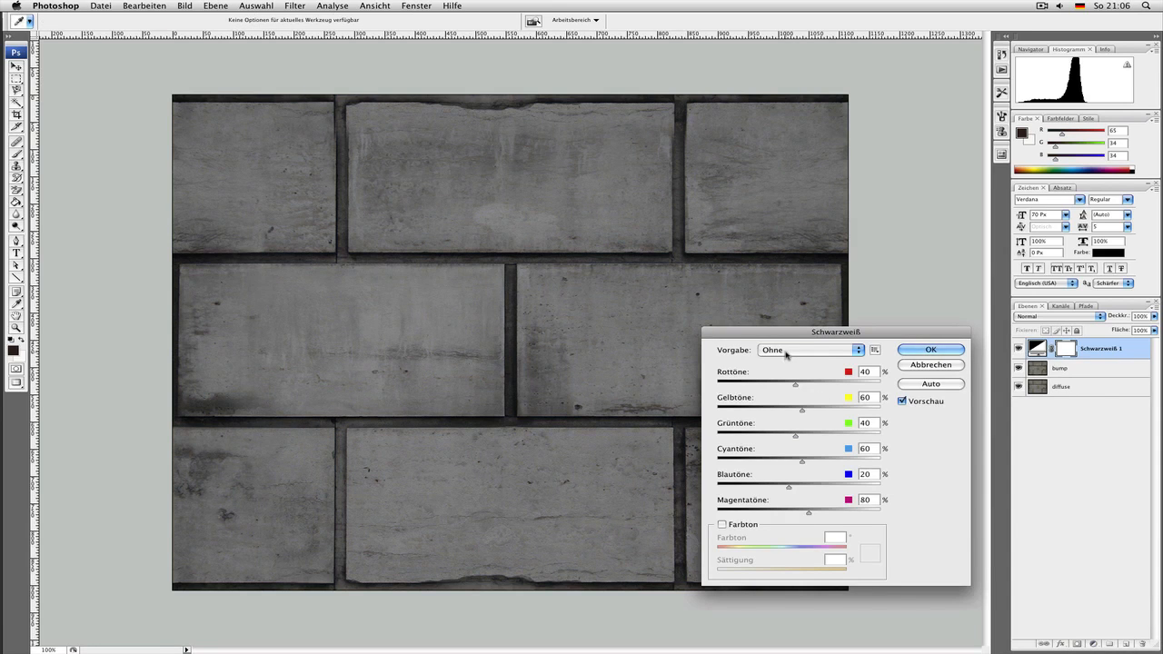
- Compare the black-and-white presets Blaufilter mit hohem Kontrast and Blaufilter on the wall, returning to Blaufilter
click(787, 349)
click(787, 366)
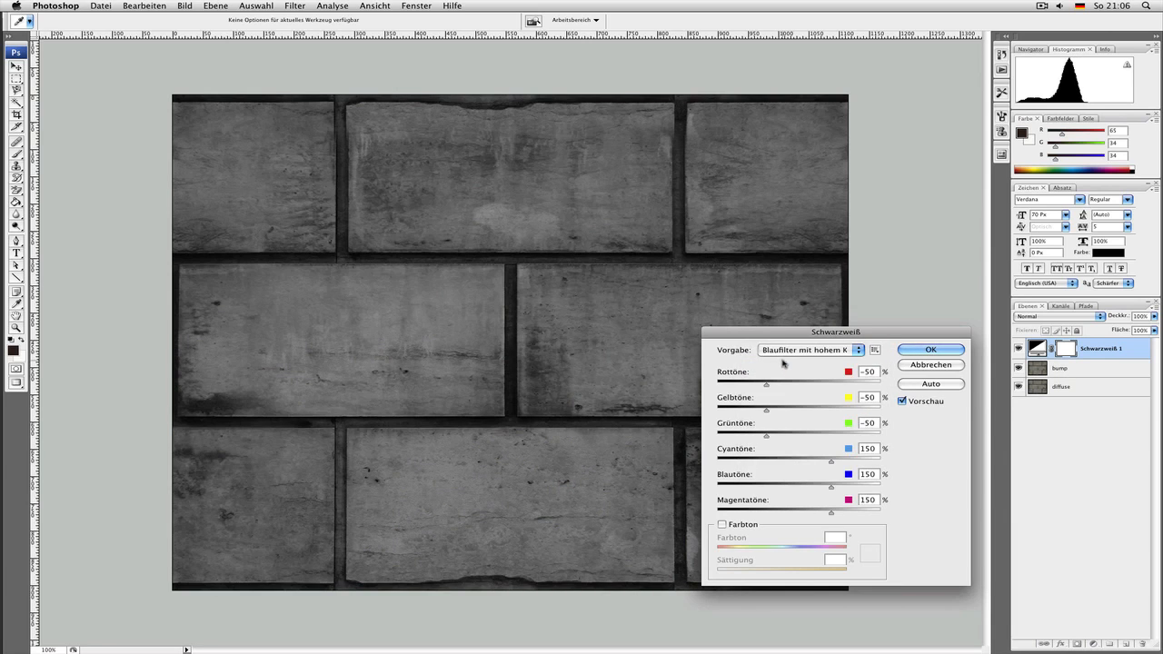
click(784, 353)
click(785, 366)
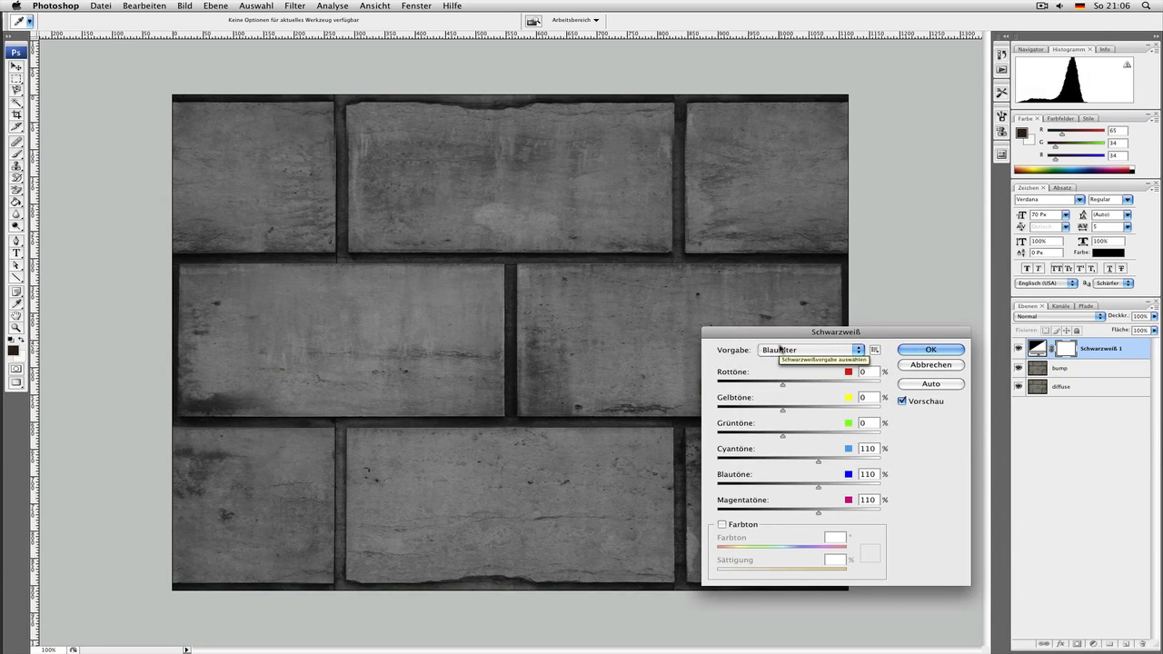
click(782, 351)
click(781, 342)
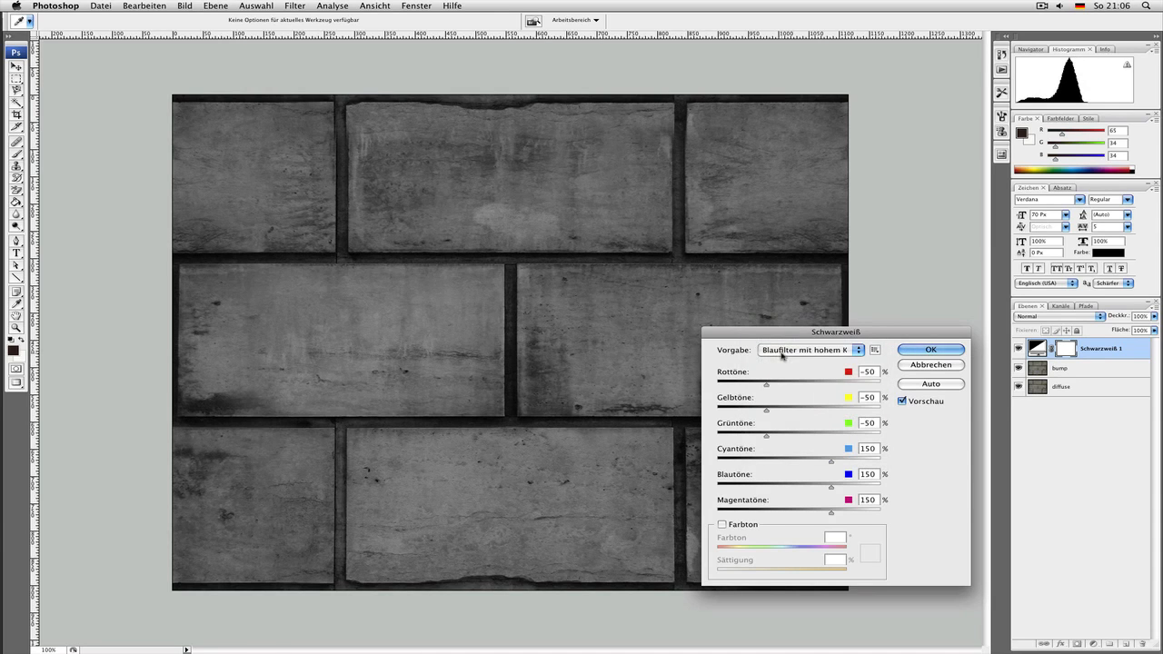
click(783, 350)
click(785, 360)
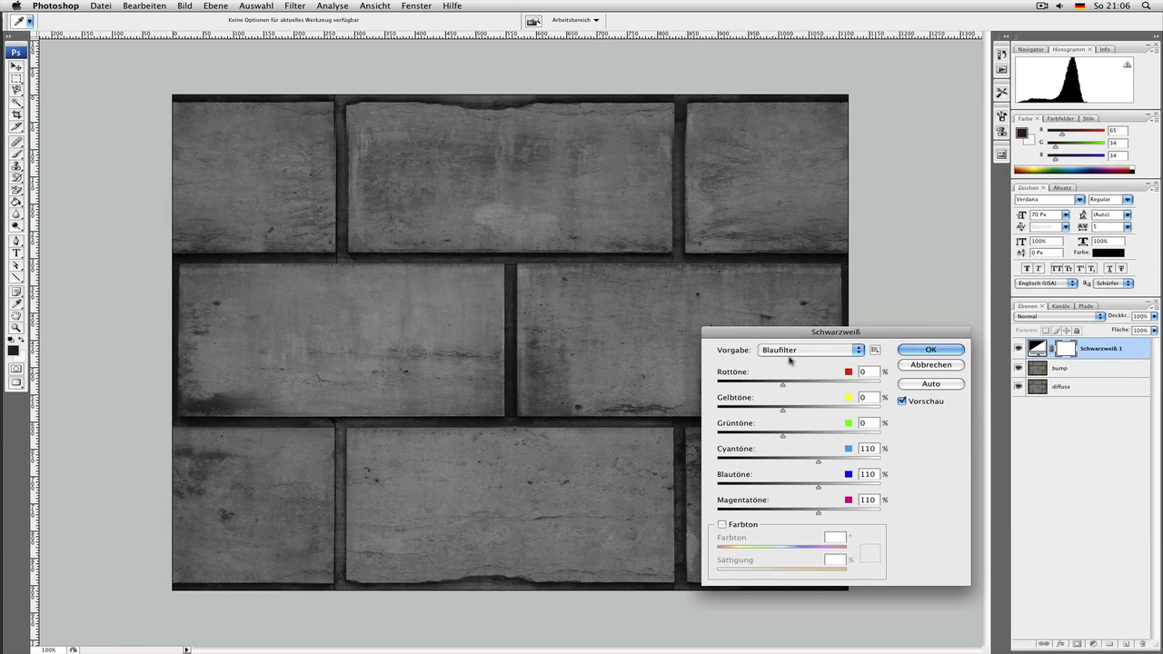
- Compare the Gelbfilter and Blaufilter presets on the wall and return to Gelbfilter
click(789, 360)
click(792, 361)
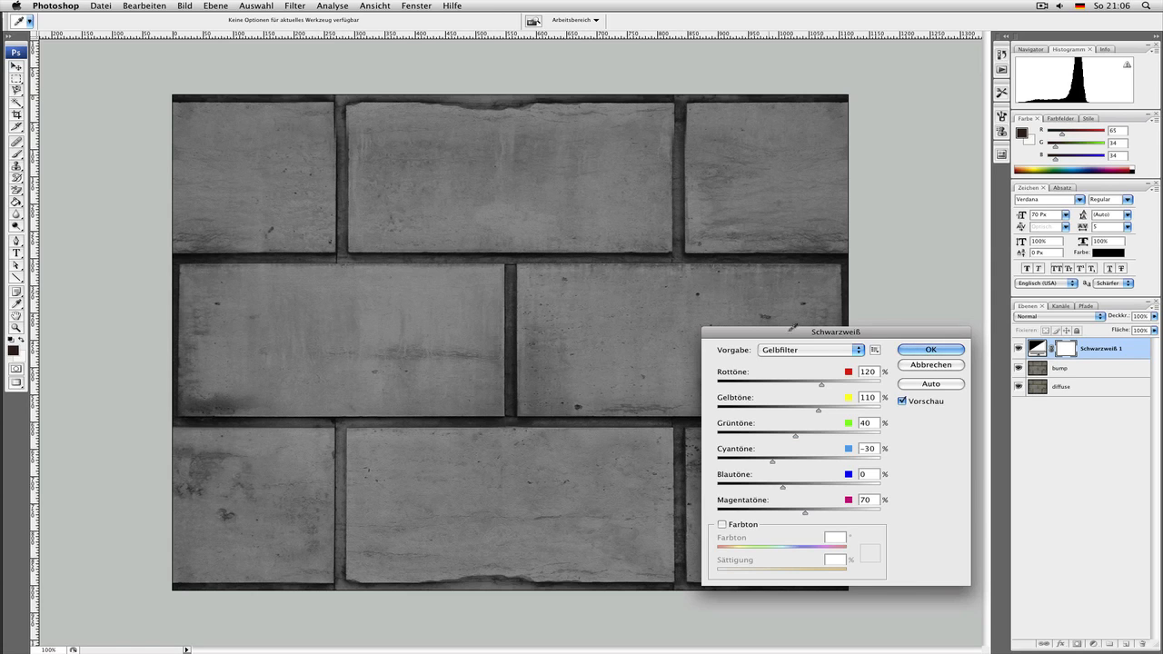
click(817, 353)
click(817, 341)
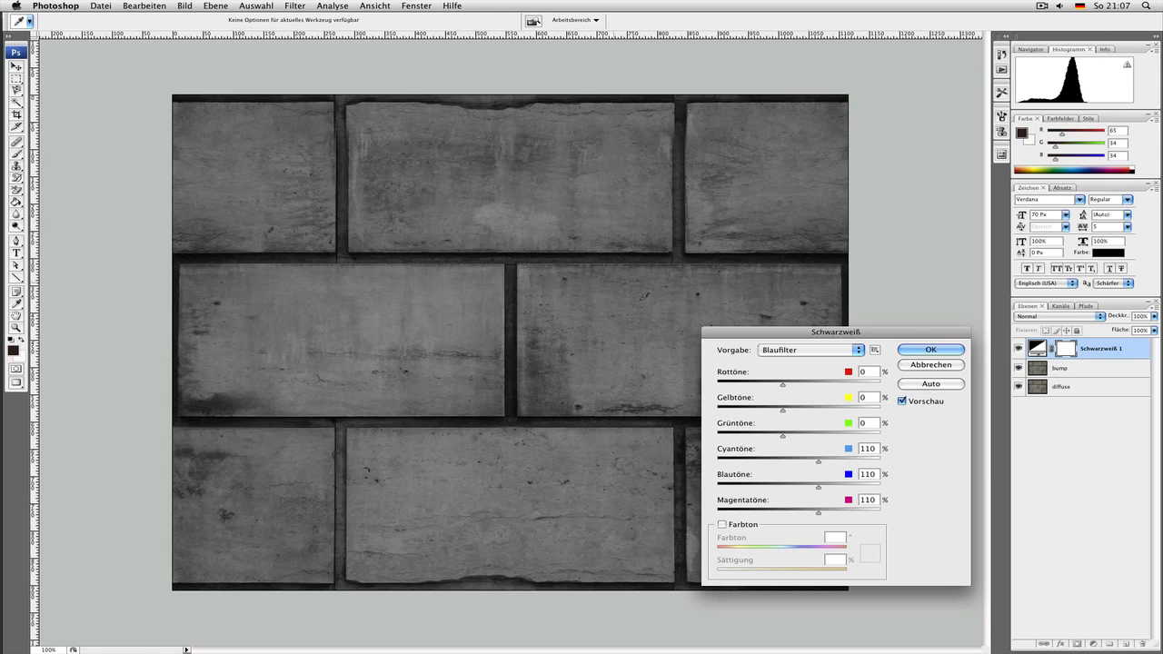
click(770, 355)
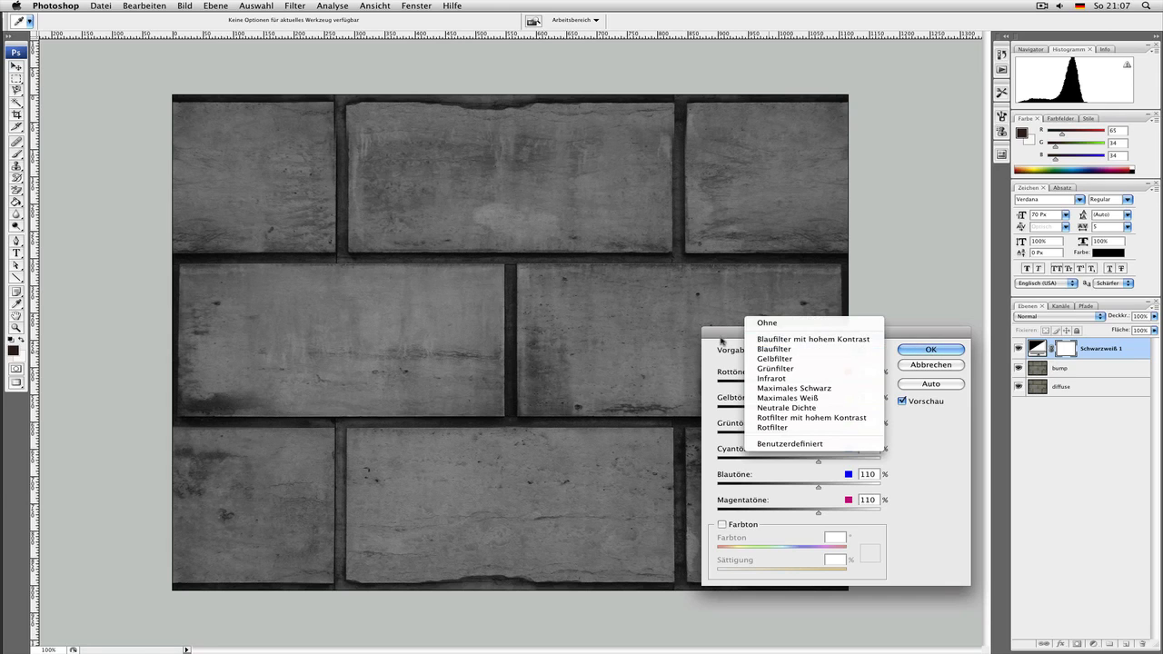
click(721, 341)
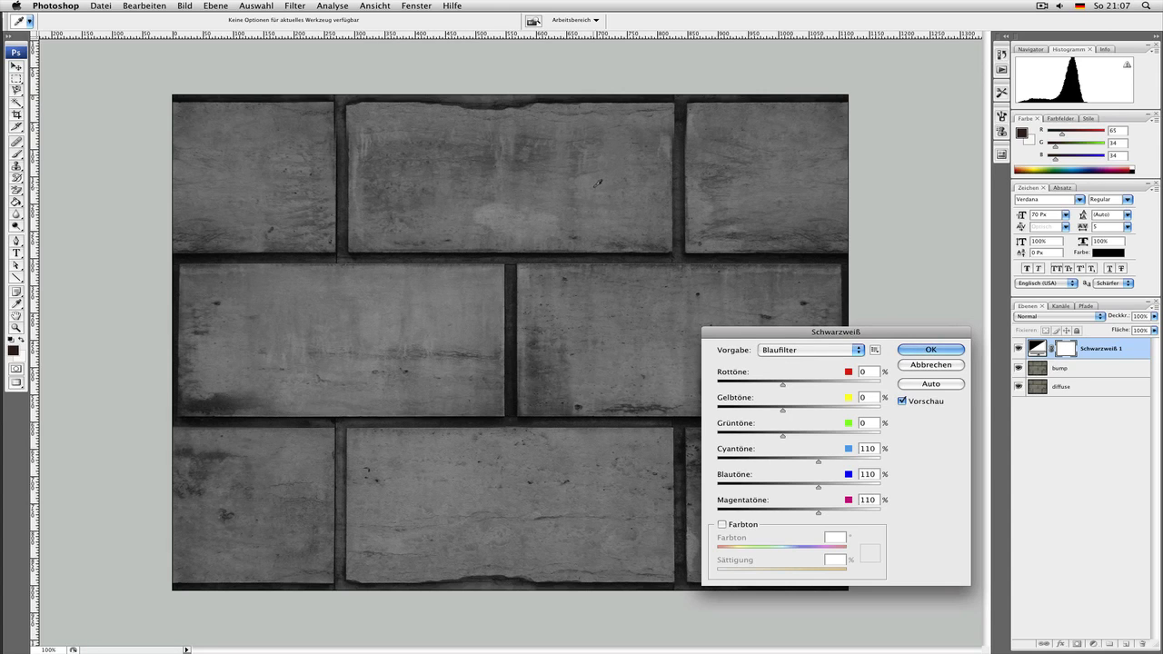
click(770, 353)
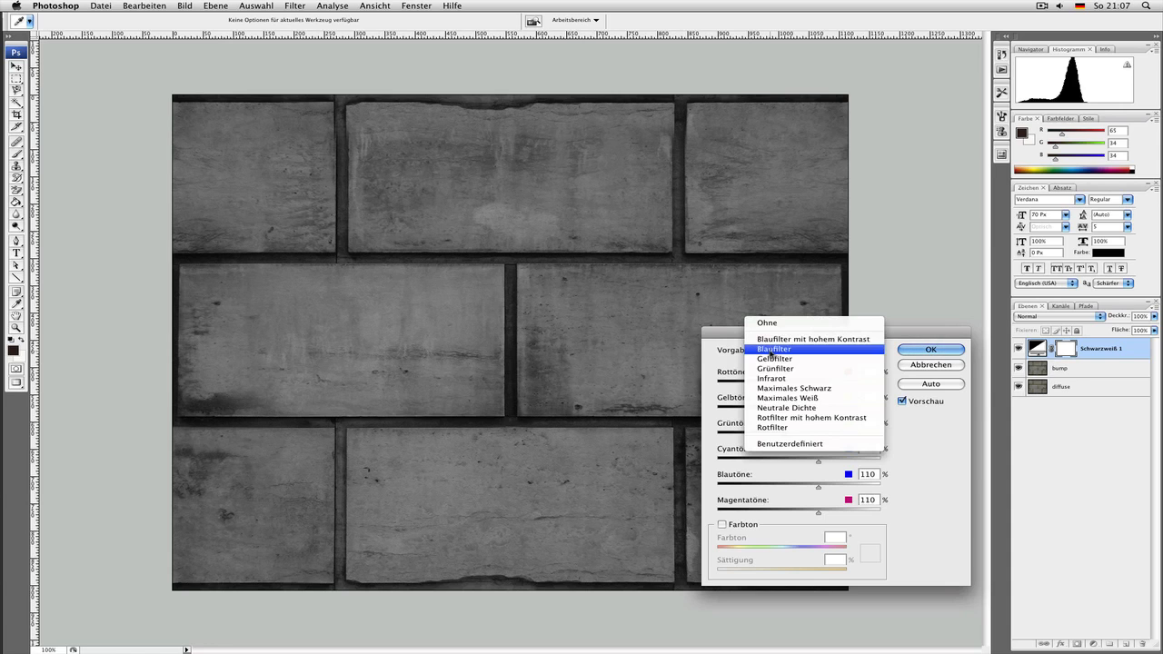
click(782, 360)
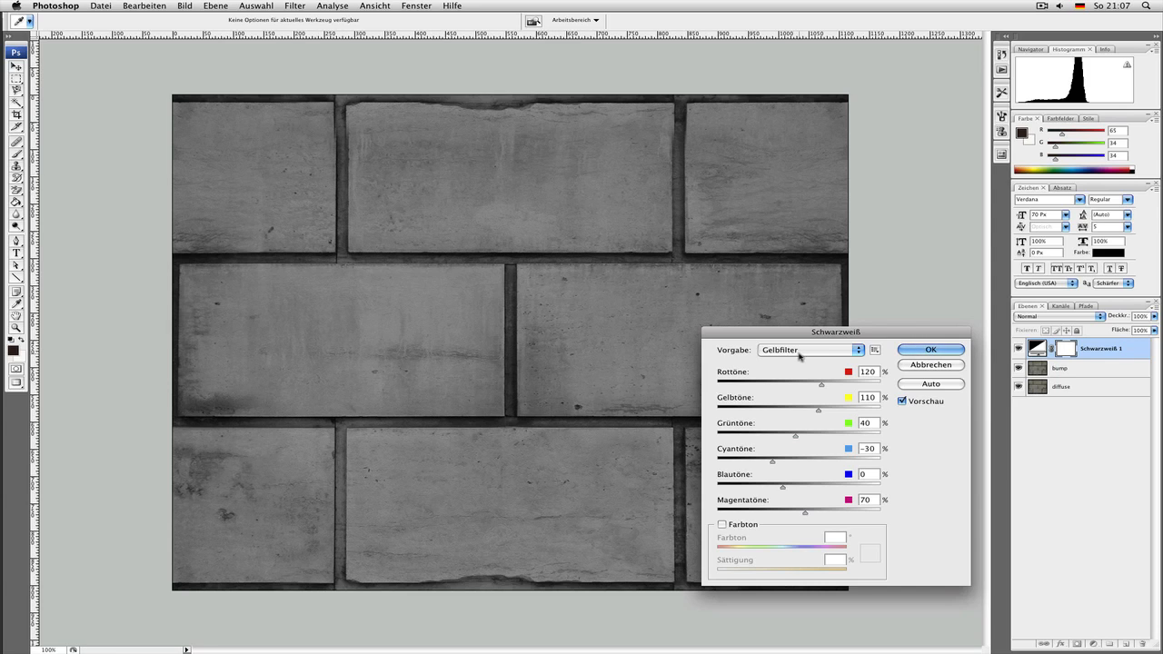
- Switch the black-and-white conversion repeatedly between the Grünfilter and Gelbfilter presets to compare them, stopping at Grünfilter
click(800, 350)
click(799, 360)
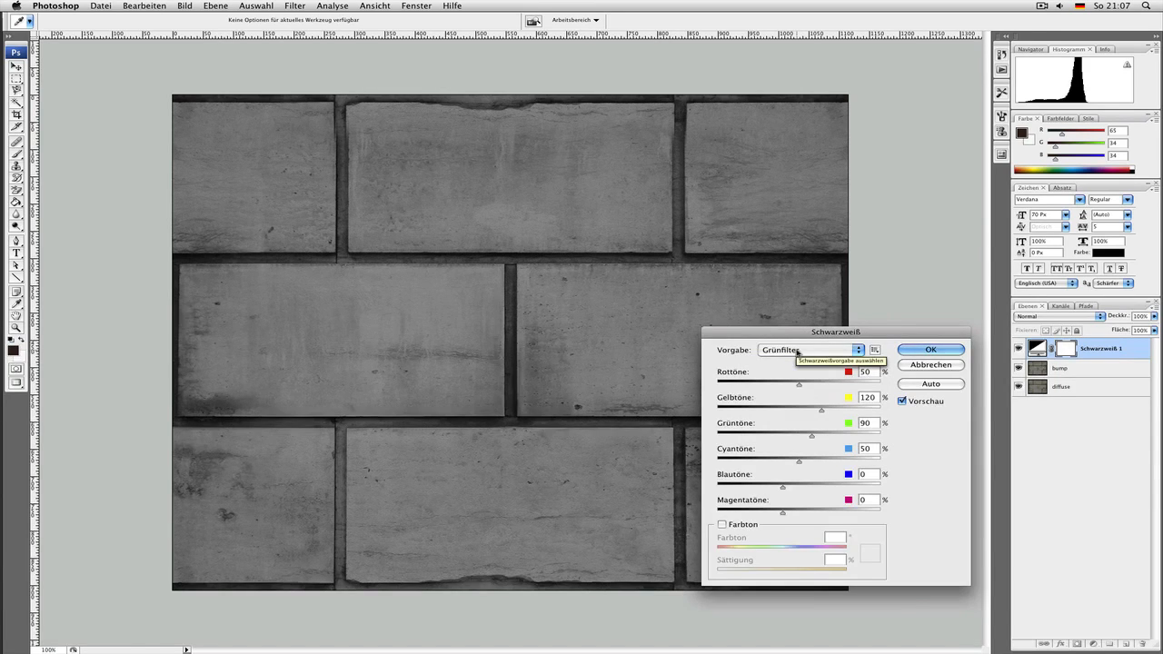
click(797, 351)
click(791, 340)
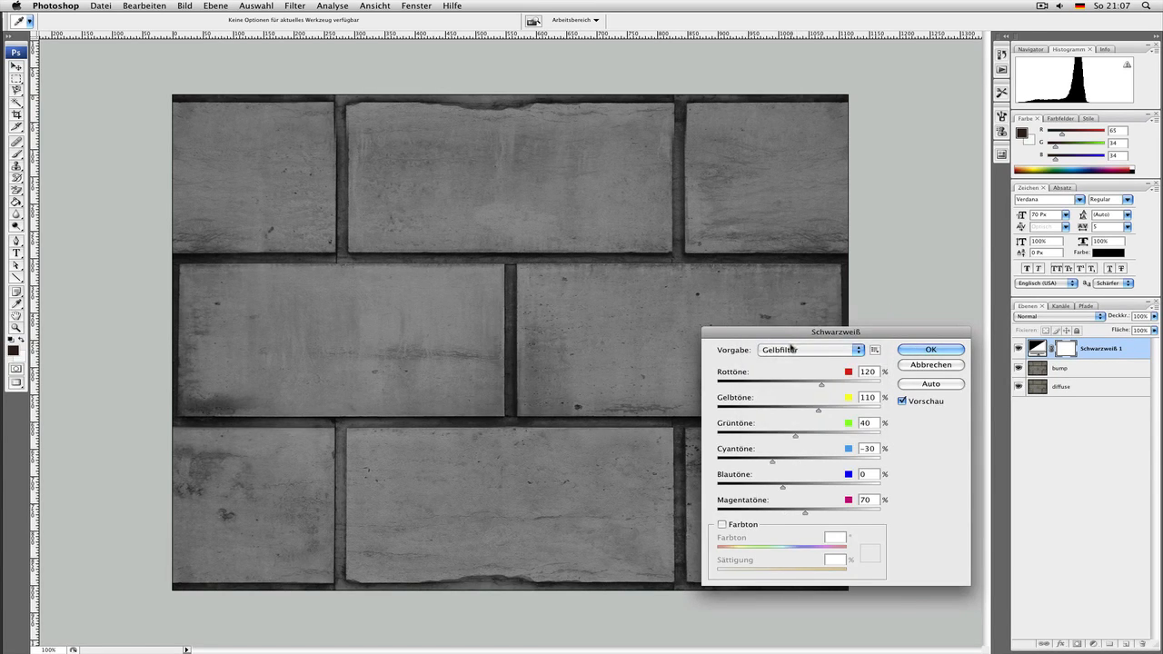
click(790, 355)
click(791, 359)
click(790, 359)
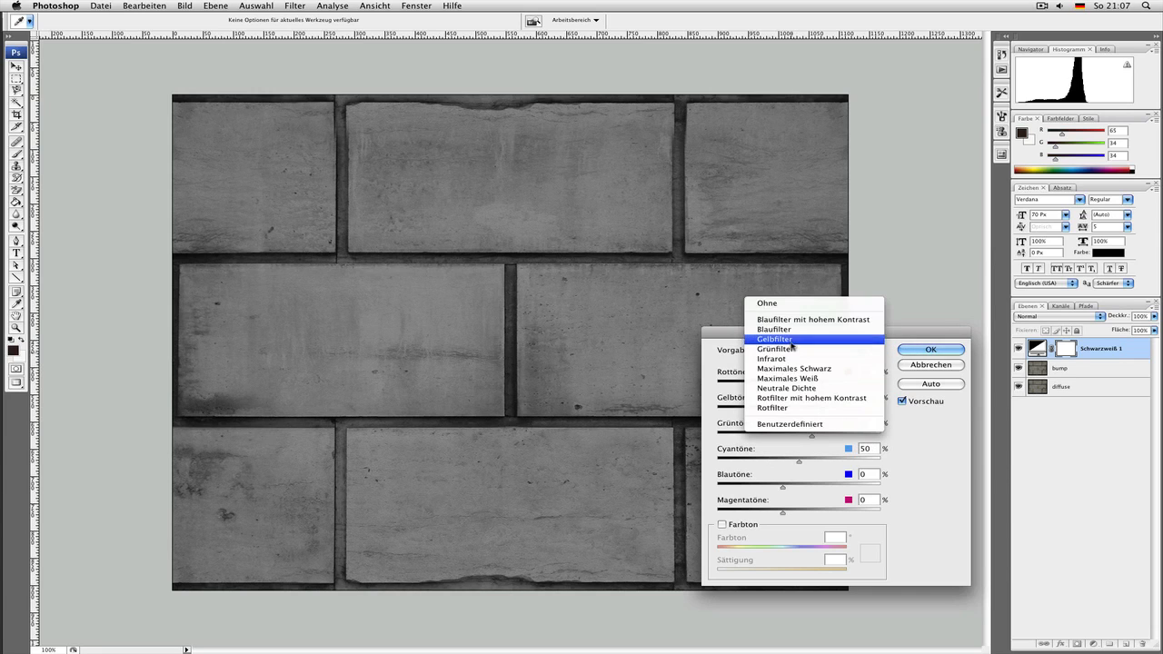
click(792, 343)
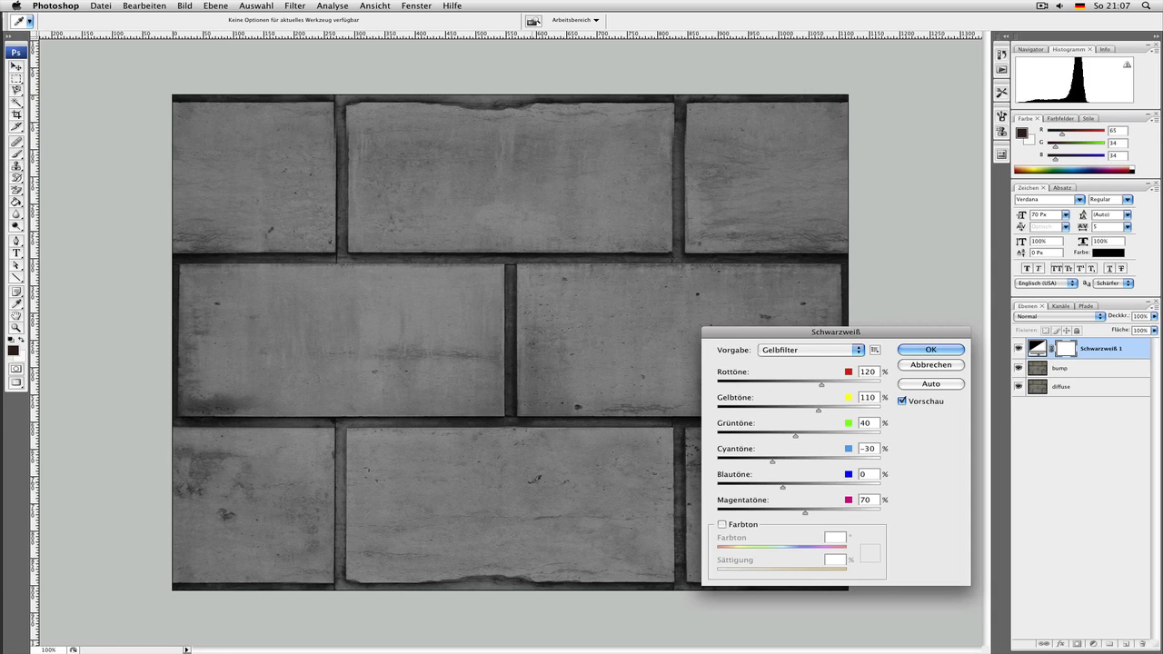
click(779, 351)
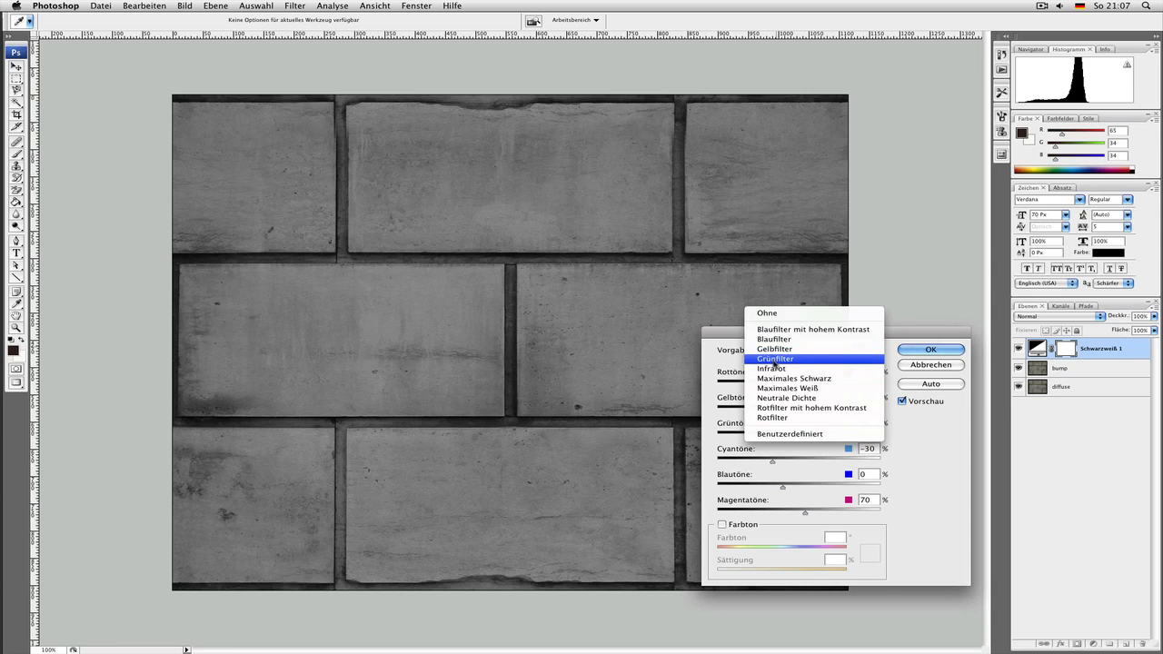
click(775, 359)
- Preview the black-and-white presets Infrarot, Maximales Schwarz and Maximales Weiß on the wall texture
click(776, 352)
click(778, 356)
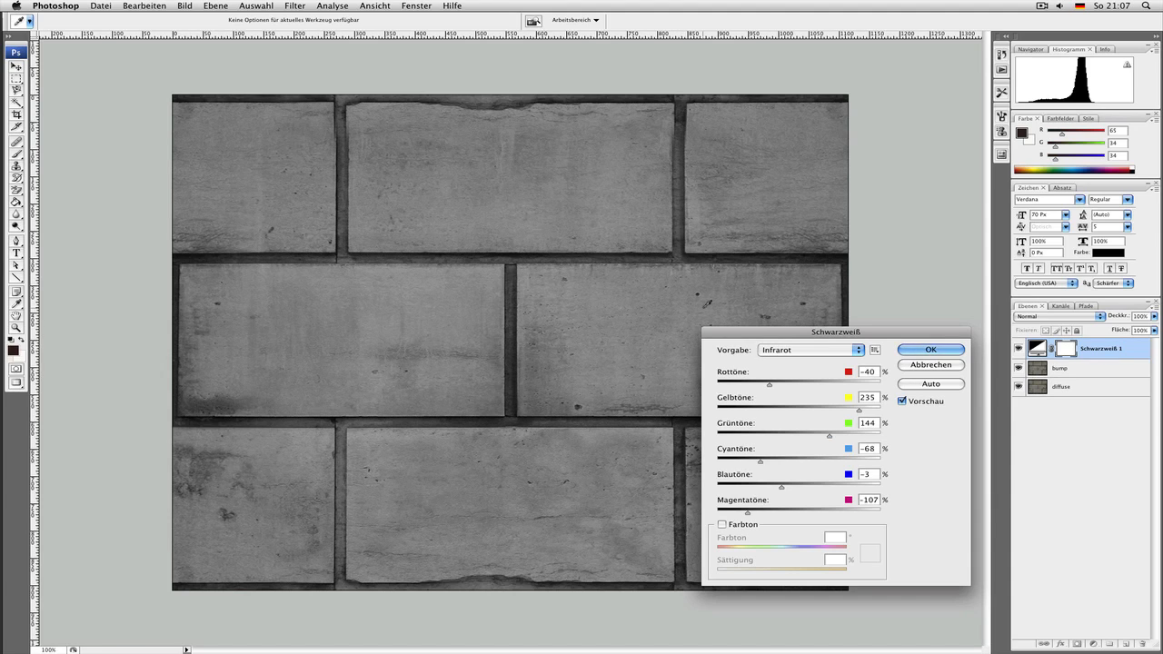
click(777, 348)
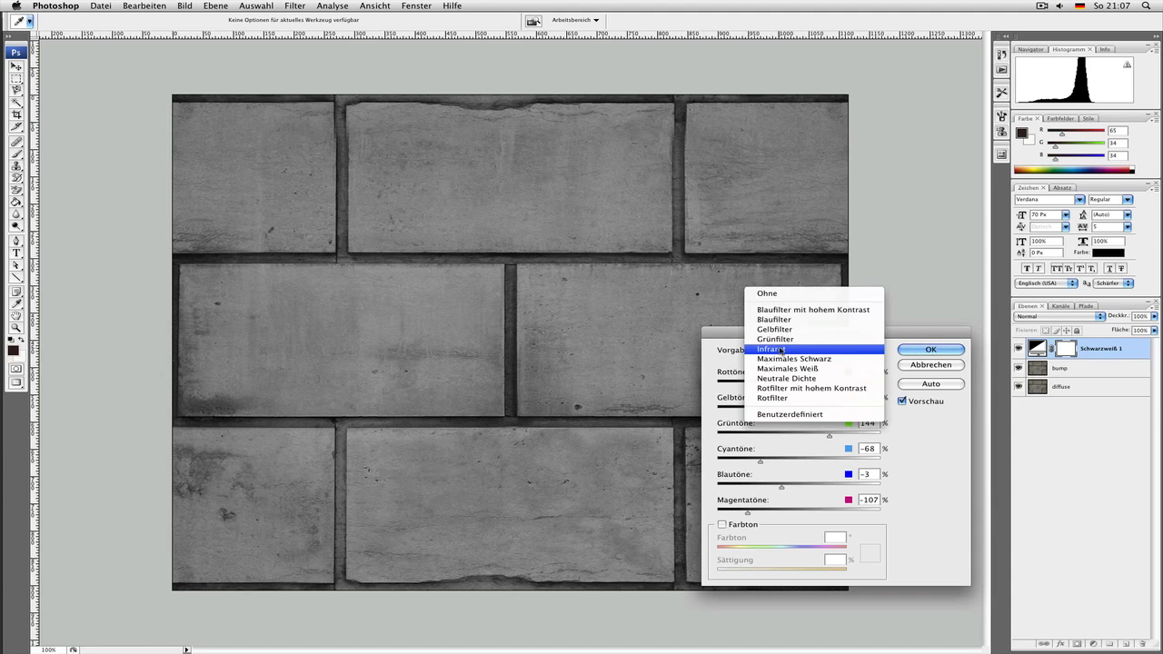
click(779, 358)
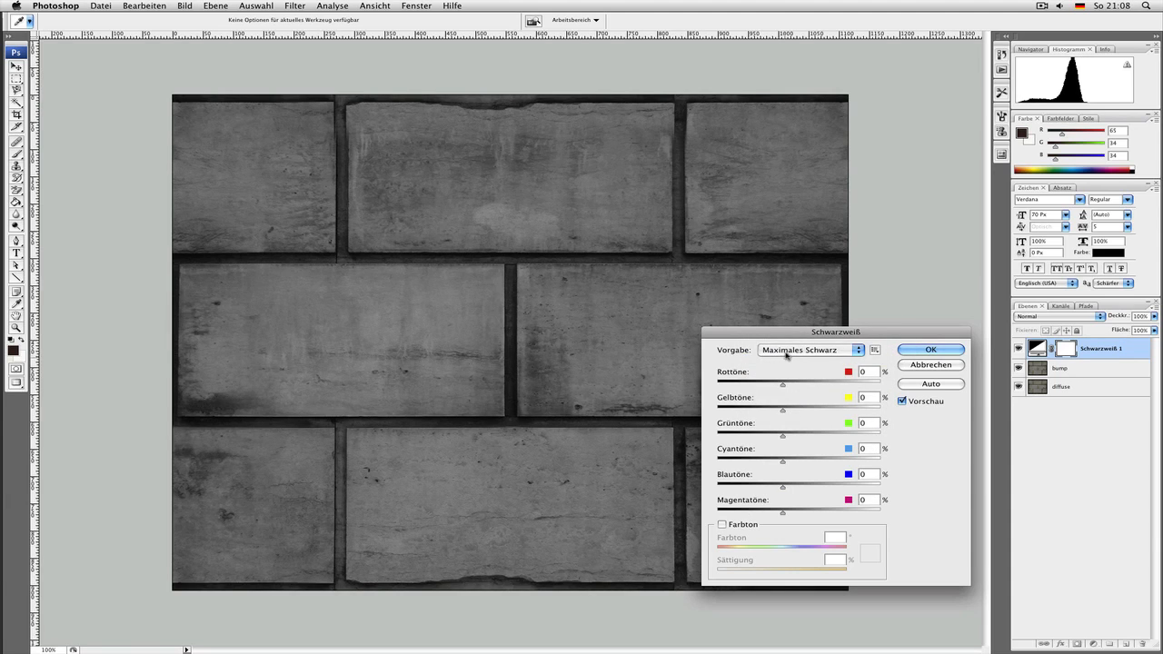
click(780, 357)
click(785, 356)
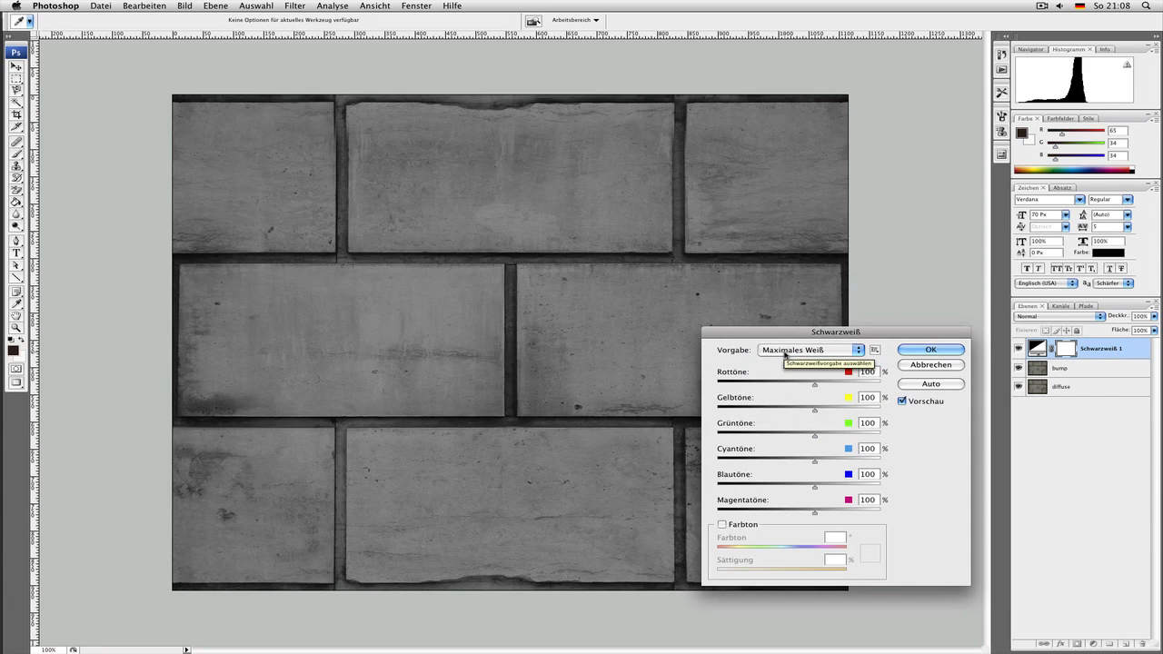
- Preview the presets Neutrale Dichte, Rotfilter mit hohem Kontrast and Rotfilter on the wall texture
click(785, 355)
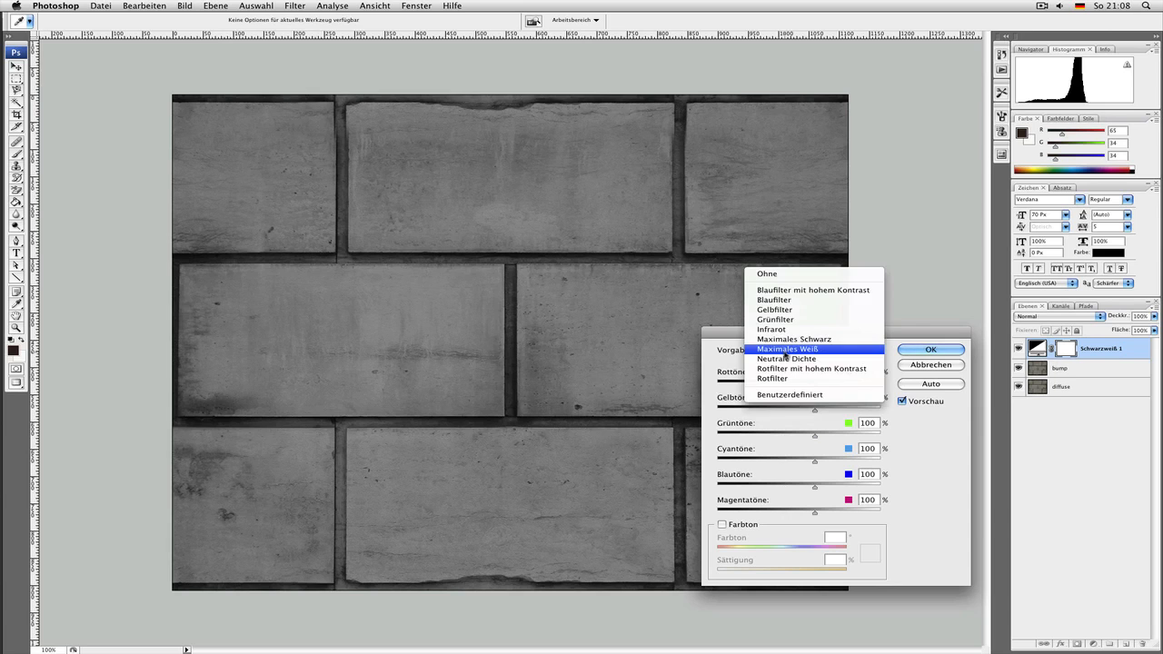
click(784, 359)
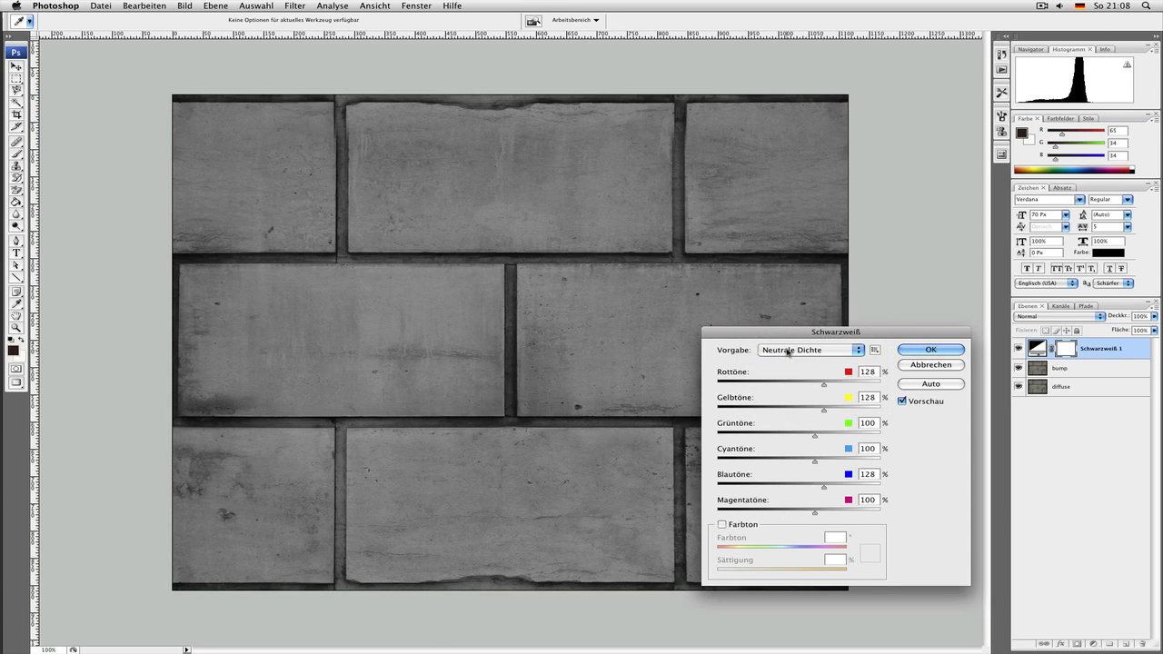
click(788, 352)
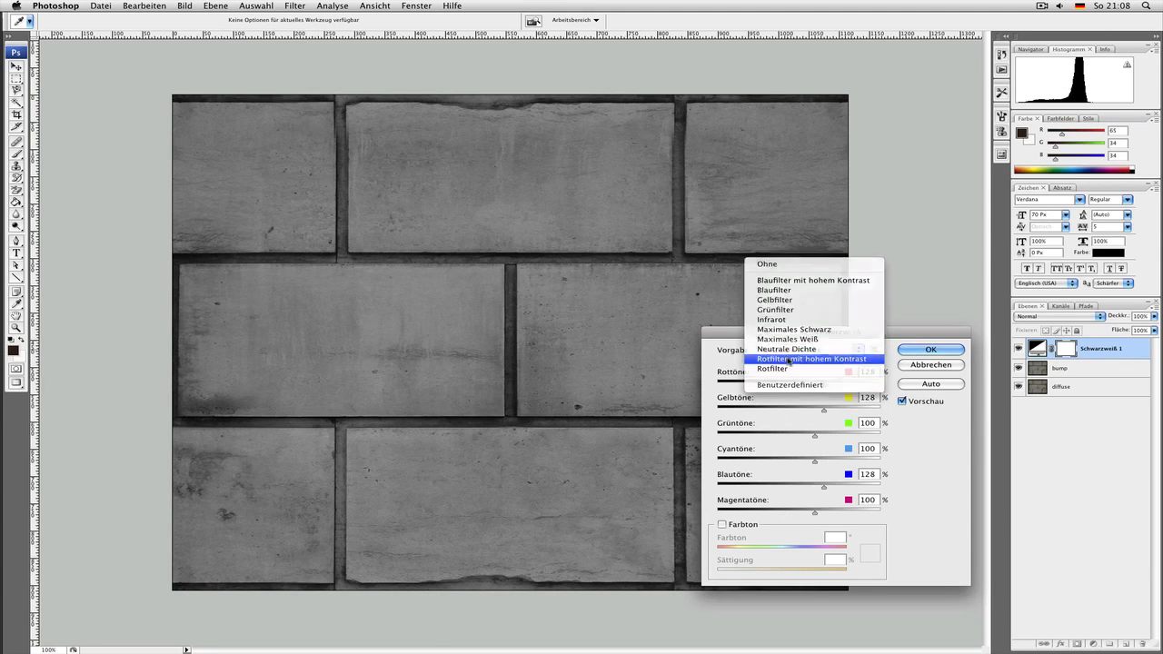
click(789, 360)
click(788, 360)
click(788, 361)
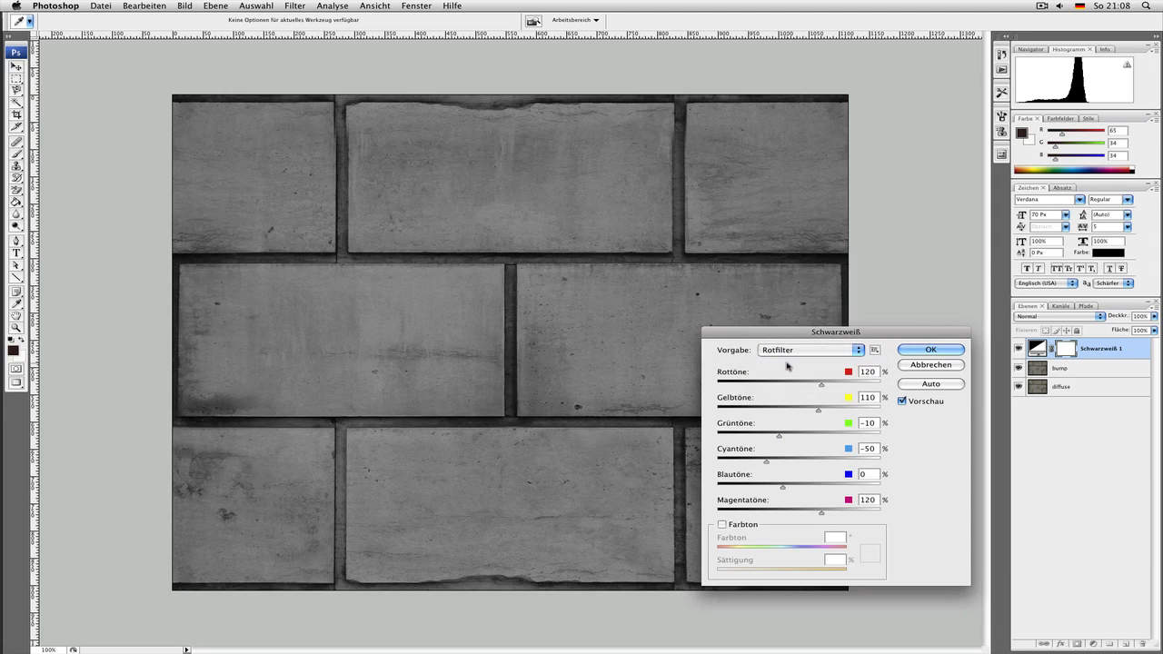
- Compare the Blaufilter mit hohem Kontrast preset with Blaufilter on the wall, returning to Blaufilter mit hohem Kontrast
click(788, 358)
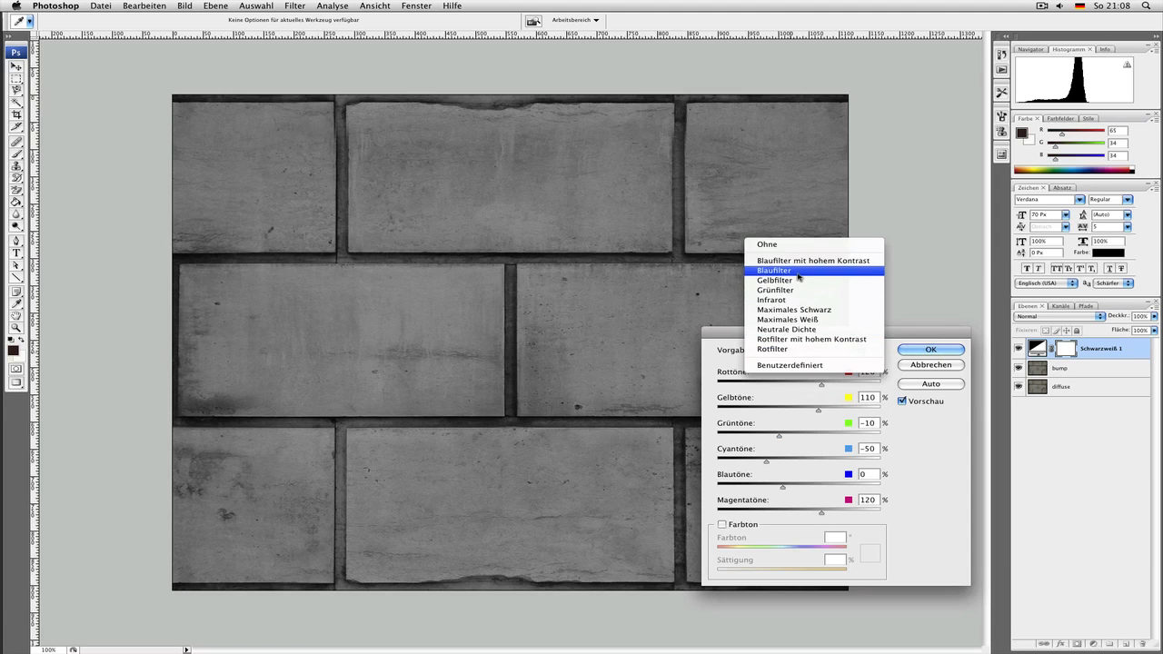
click(796, 260)
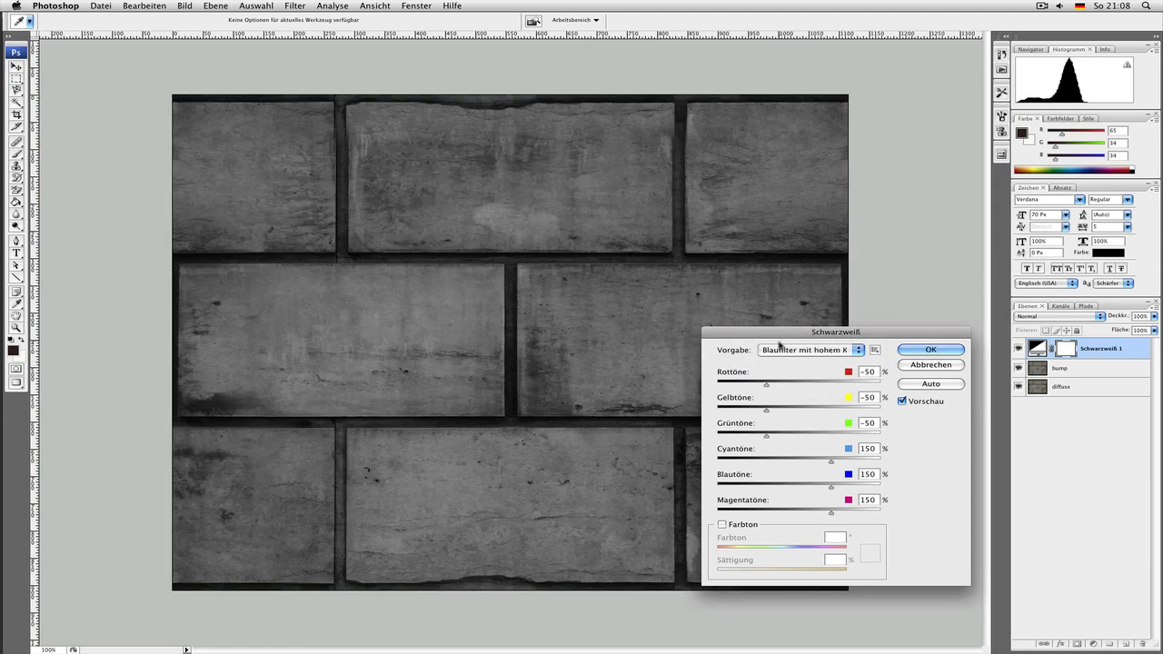
click(778, 352)
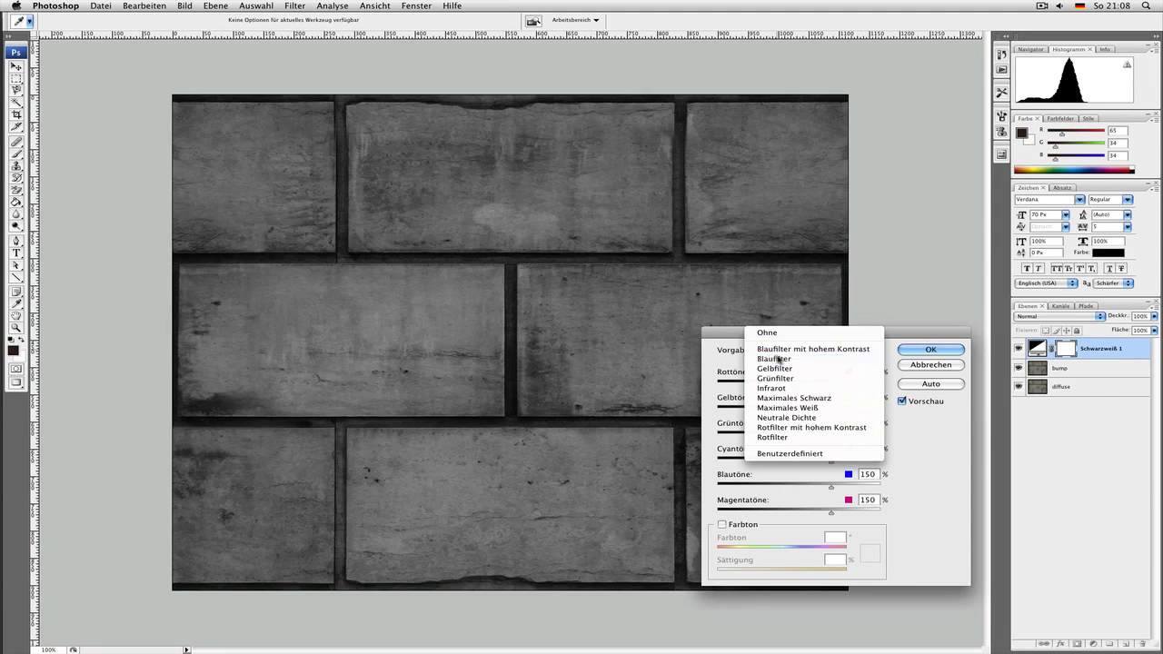
click(778, 359)
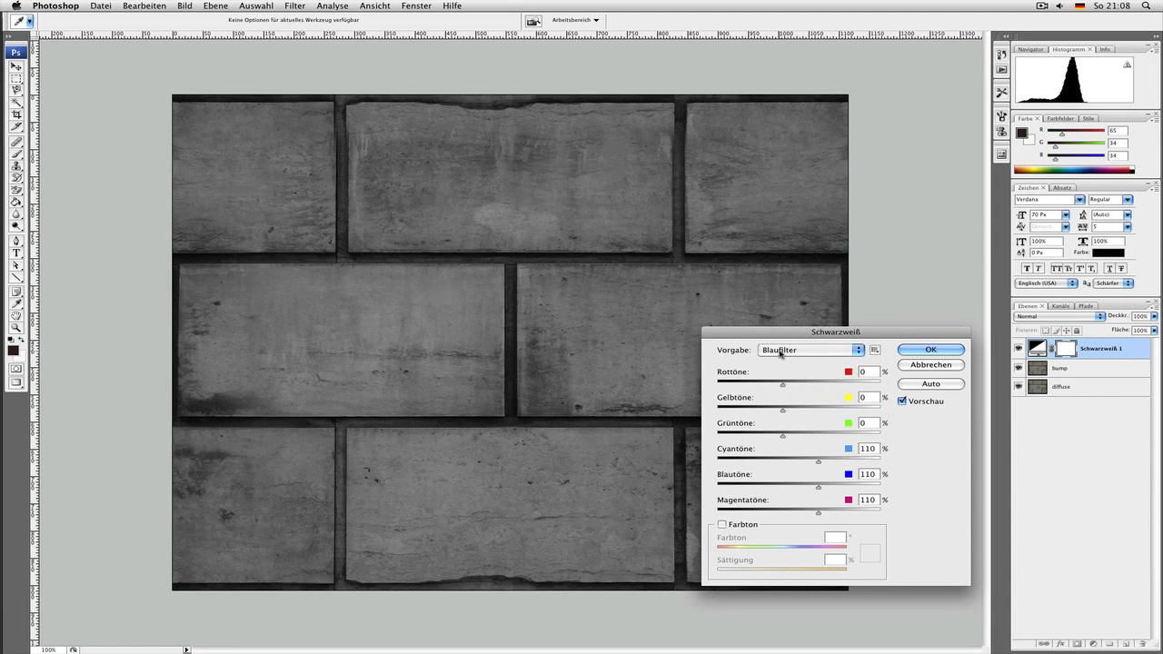
click(781, 352)
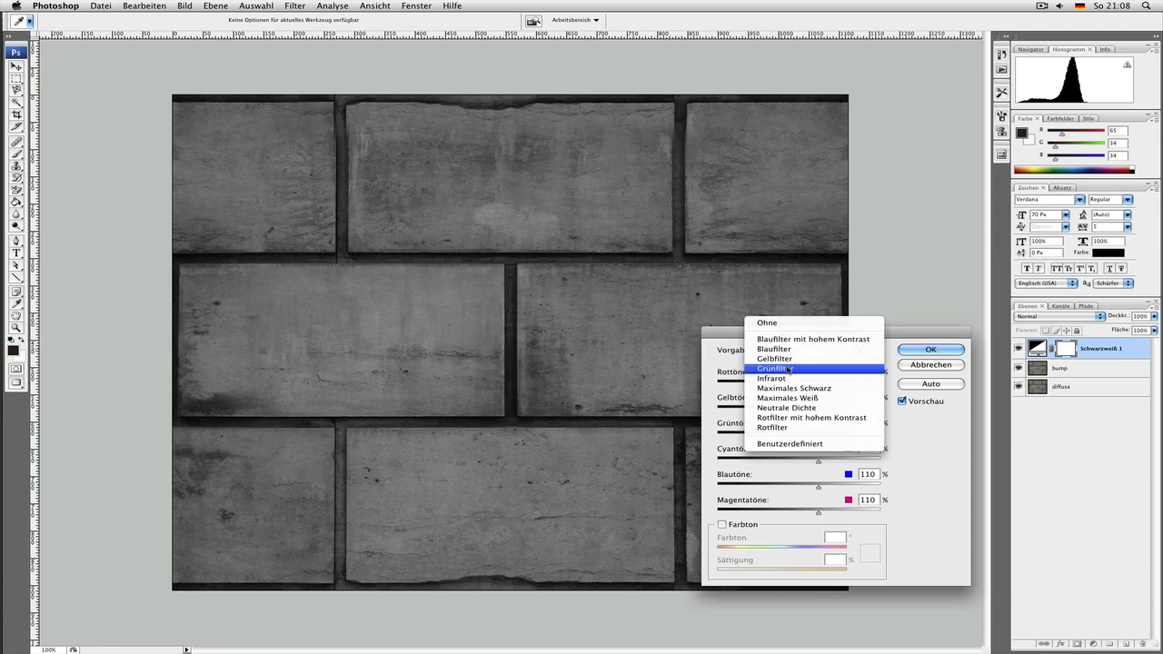
click(787, 340)
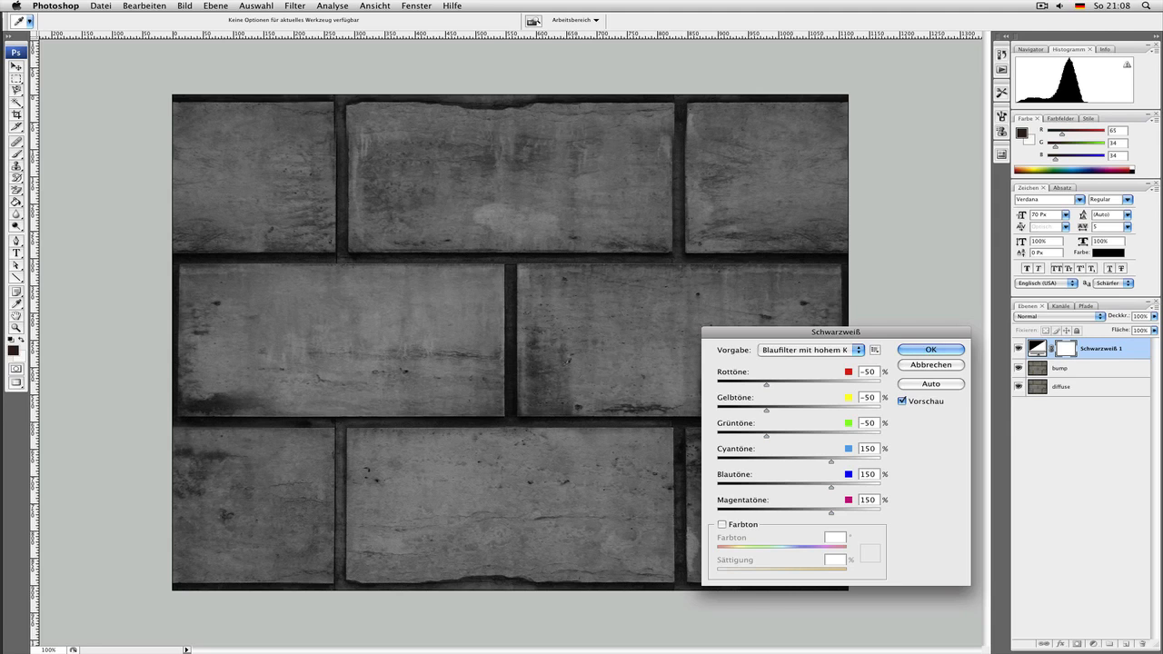
- Alternate the conversion between Blaufilter and Blaufilter mit hohem Kontrast, and apply the adjustment with Blaufilter
click(779, 351)
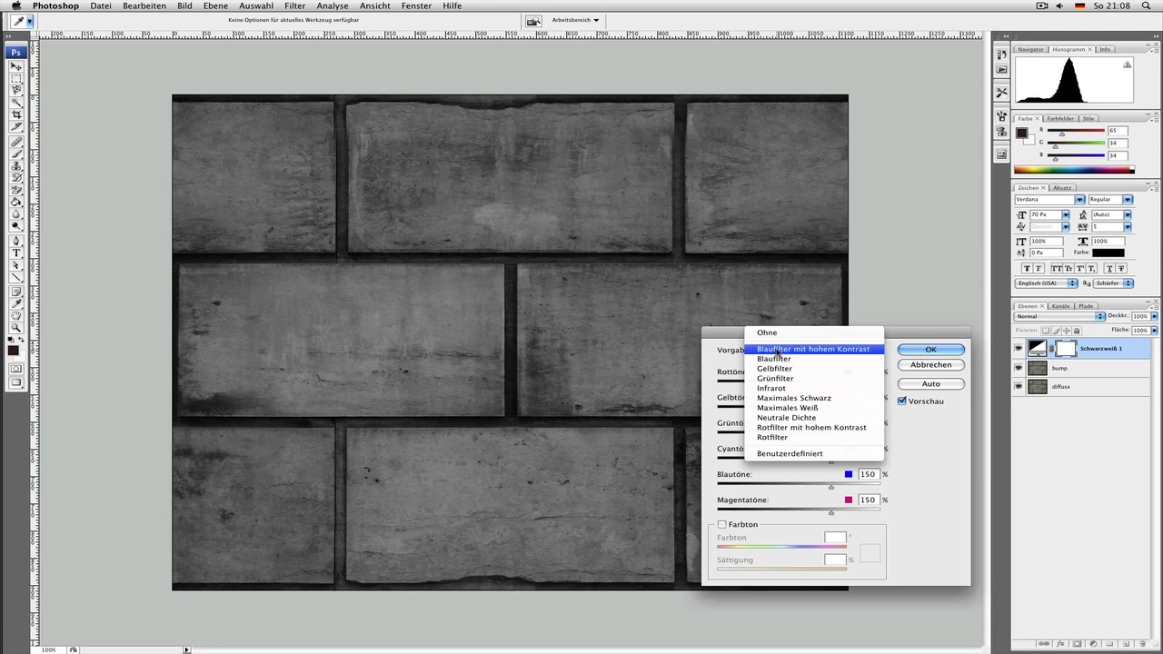
click(776, 359)
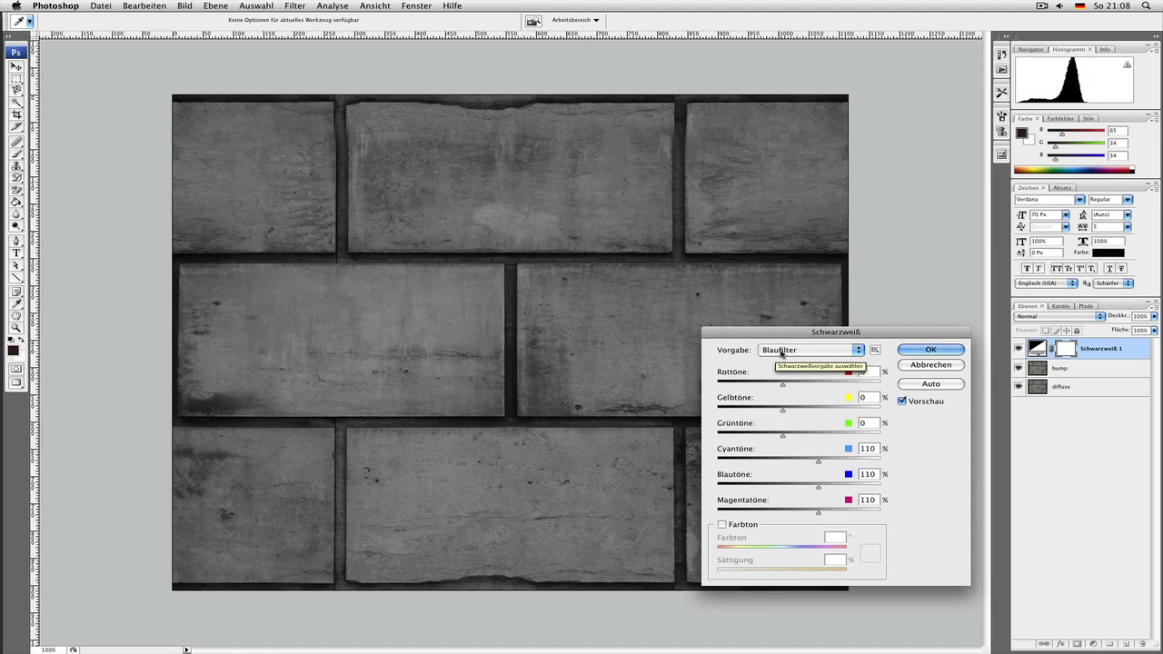
click(781, 351)
click(782, 348)
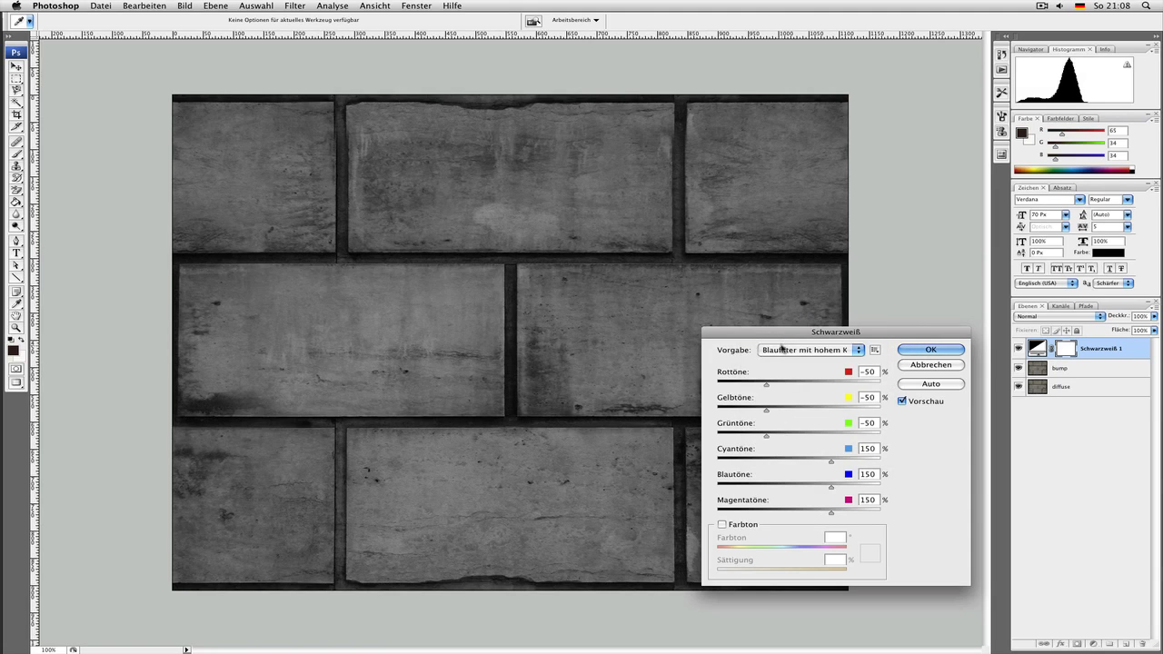
click(780, 350)
click(784, 359)
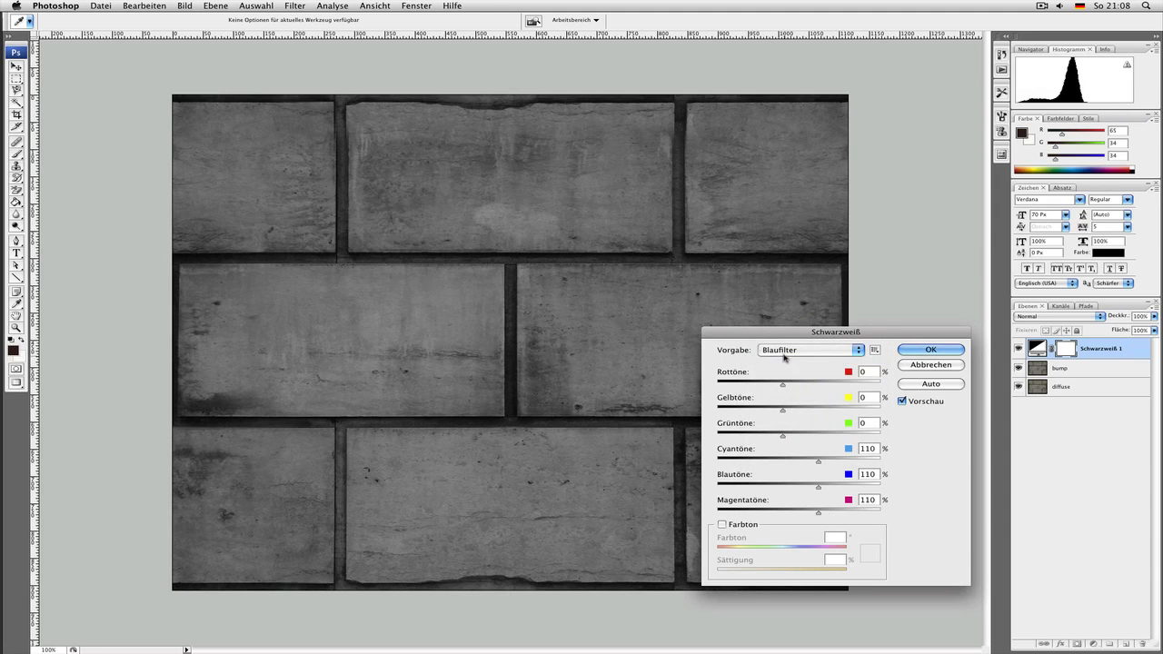
click(785, 351)
click(786, 339)
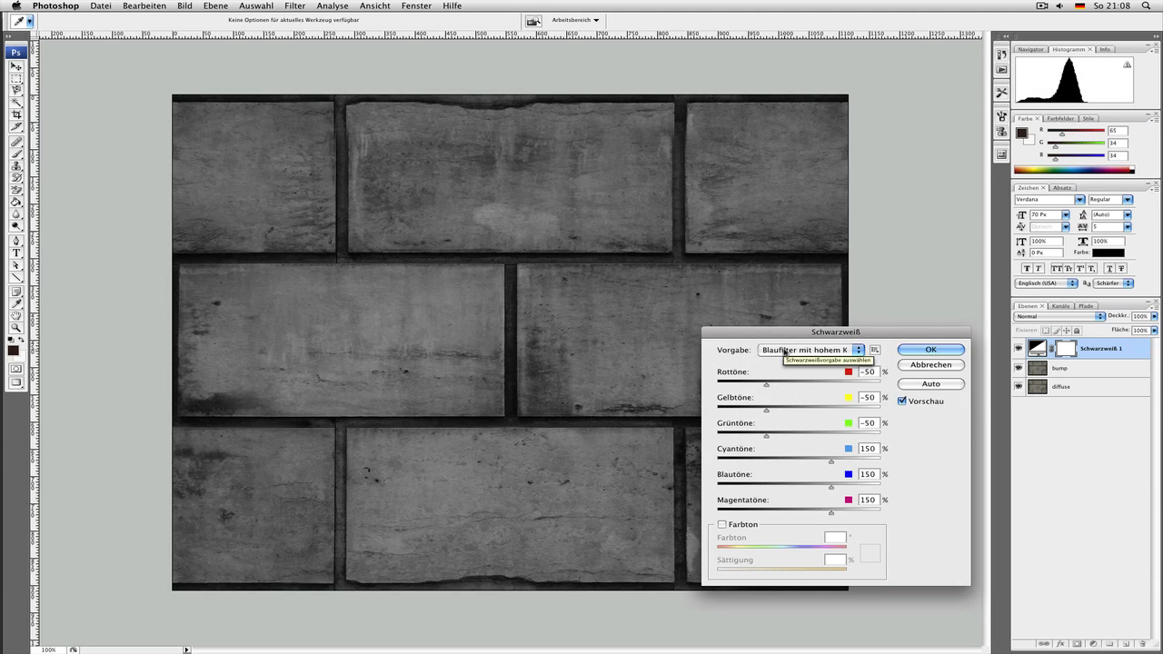
click(785, 350)
click(785, 358)
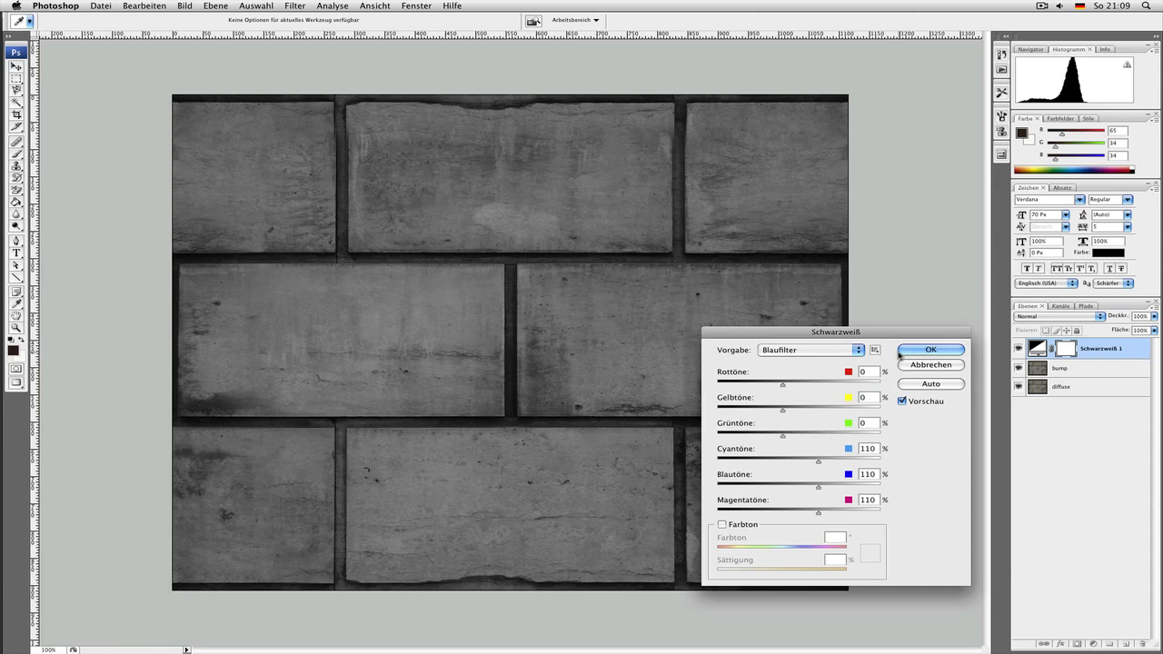
click(900, 351)
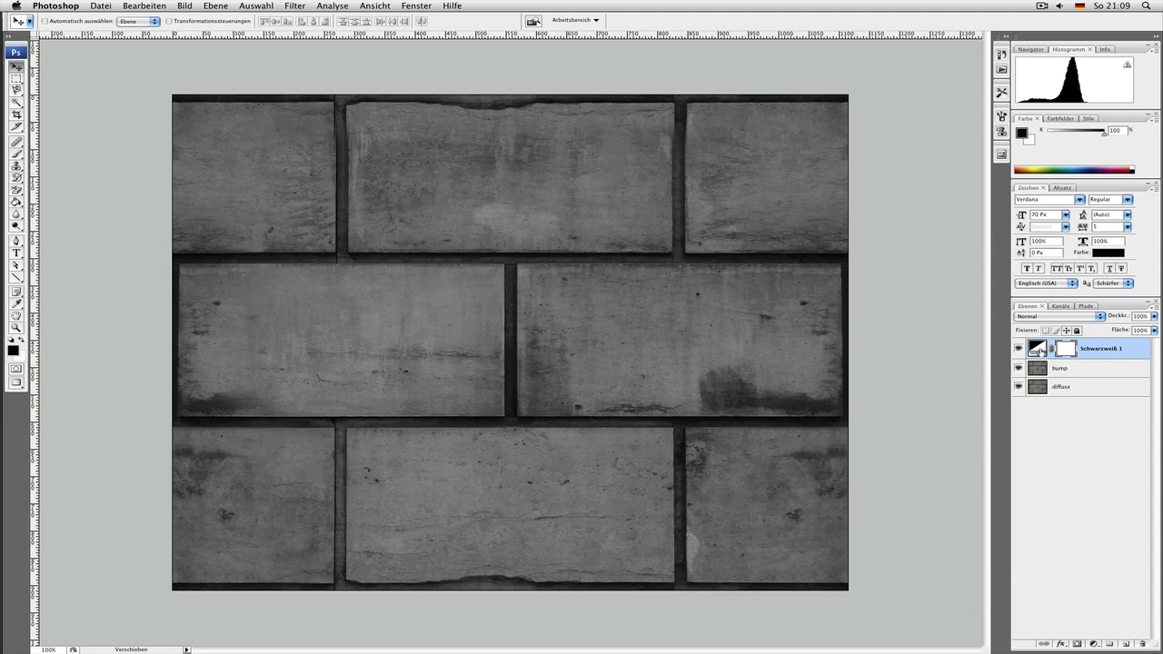
- Reopen the Schwarzweiß 1 adjustment, set its preset to Gelbfilter and move the dialog to uncover the stones in the middle row
double_click(1042, 349)
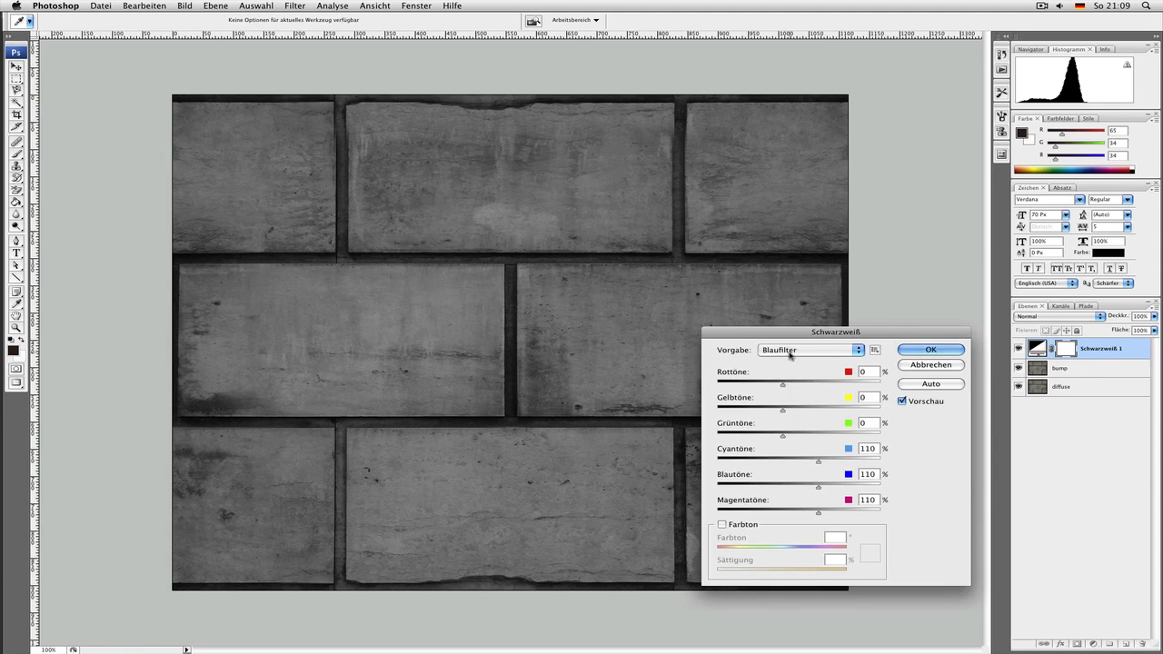
click(790, 352)
click(786, 360)
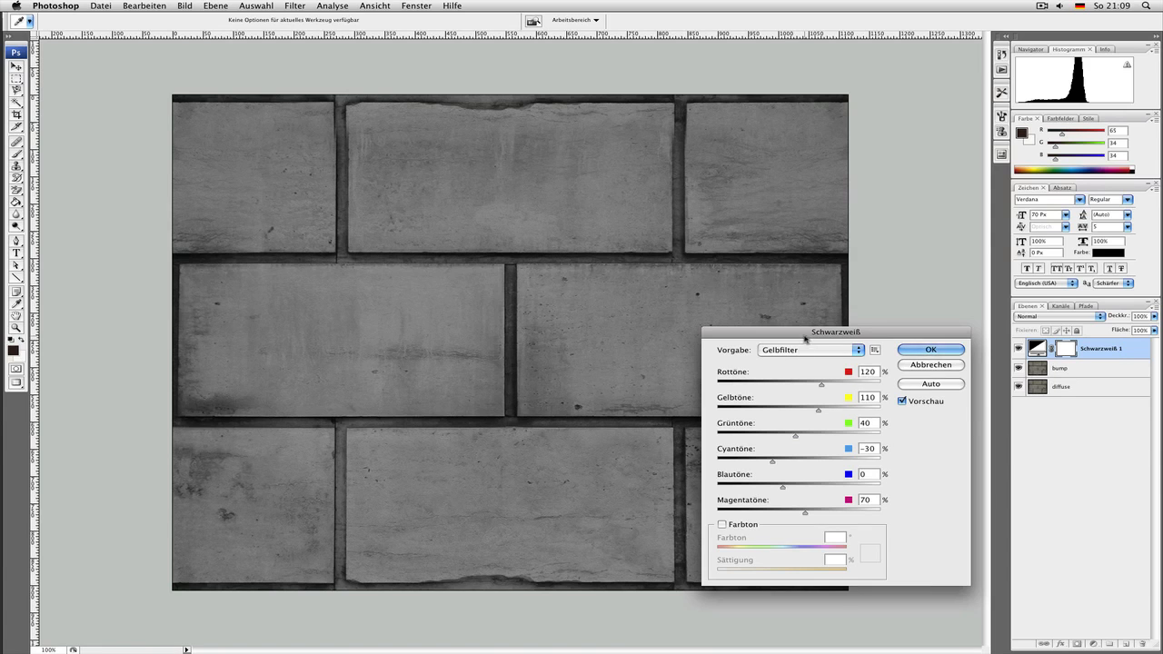
drag(807, 333, 436, 471)
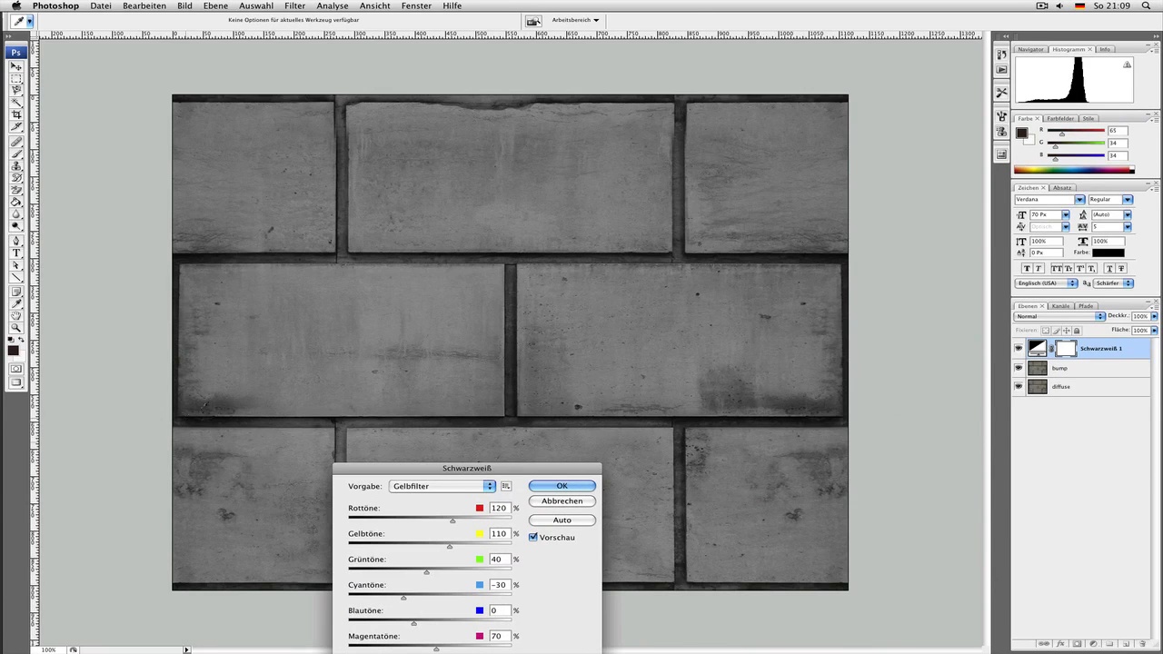
- Compare the Infrarot and Maximales Schwarz presets on the wall, and apply the adjustment with Gelbfilter
click(489, 486)
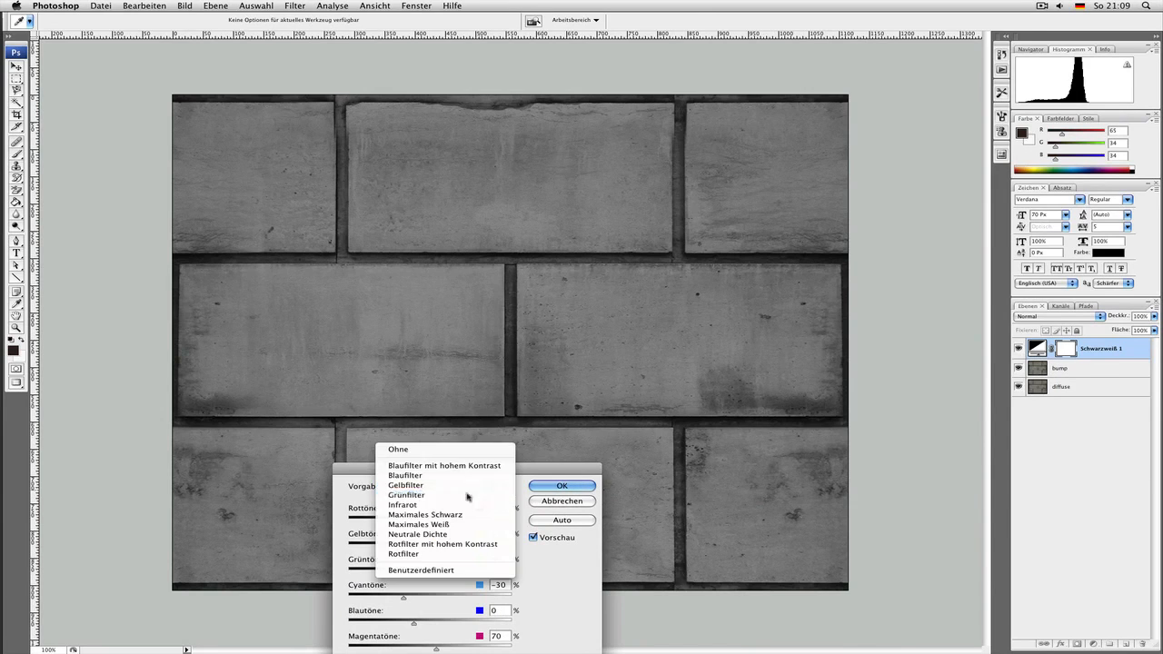
click(436, 424)
click(466, 487)
click(436, 440)
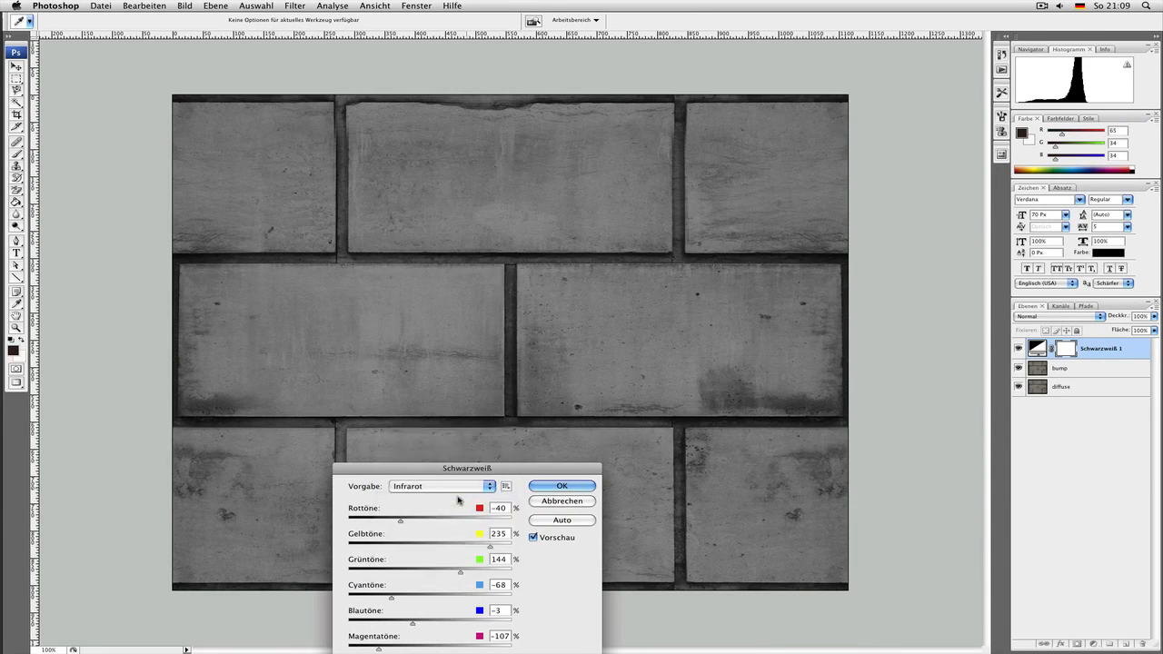
click(462, 487)
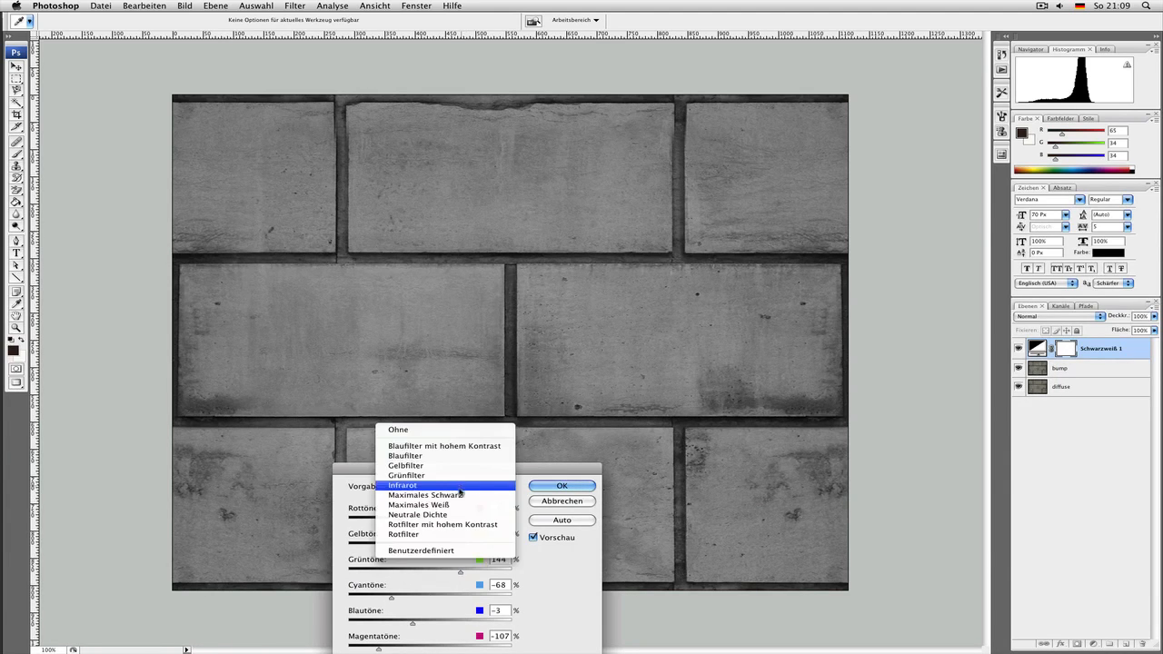
click(457, 493)
click(459, 490)
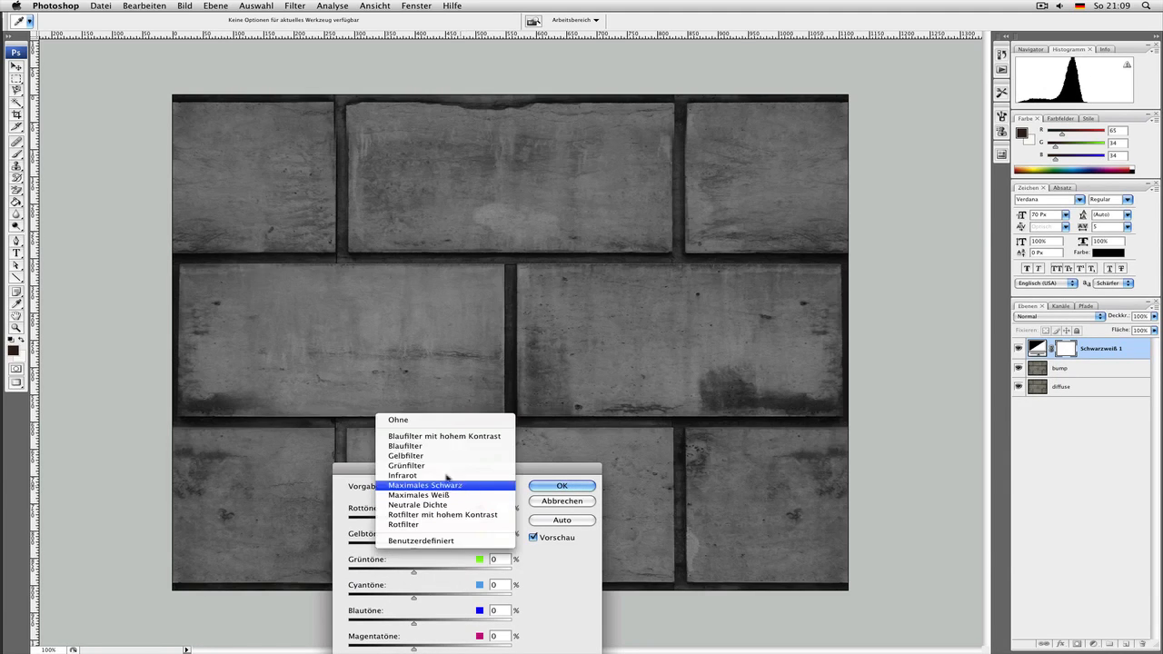
click(420, 456)
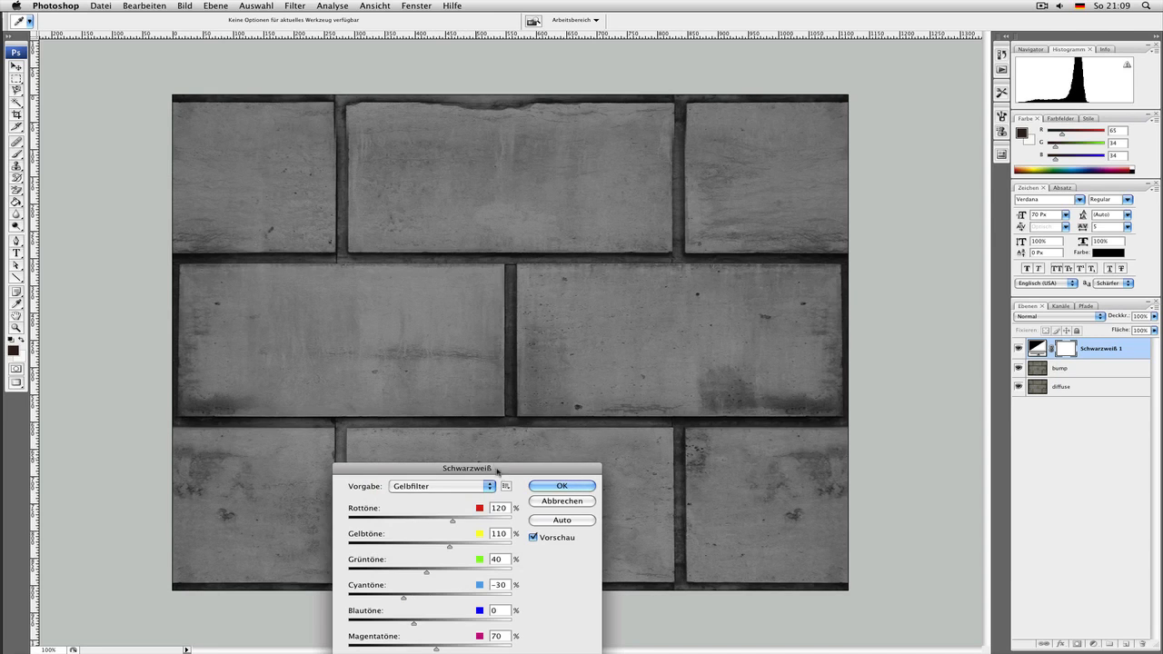
click(548, 487)
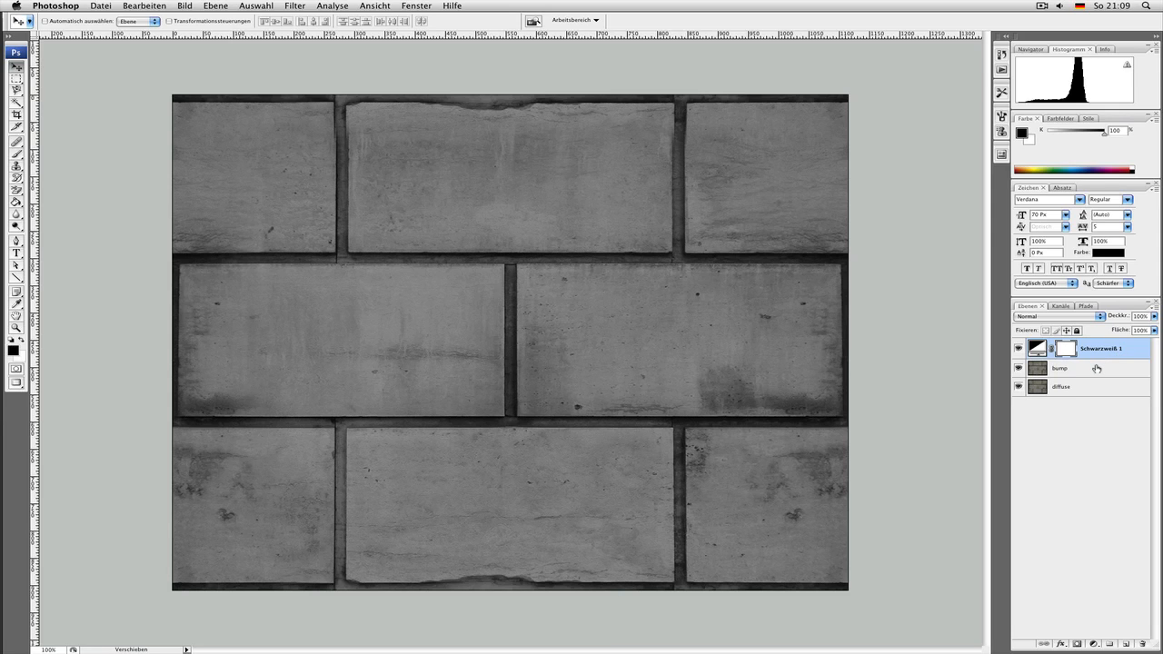
- Merge the Schwarzweiß 1 adjustment into the bump layer, and hide and show the result to compare it with diffuse
key(super+e)
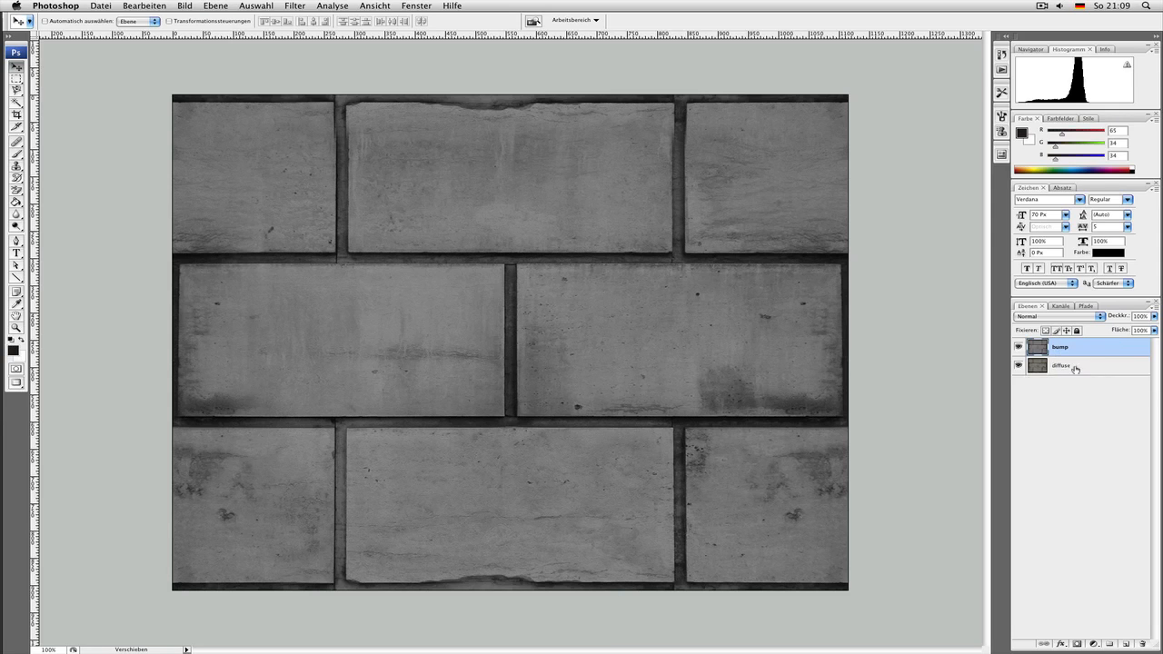
click(1019, 347)
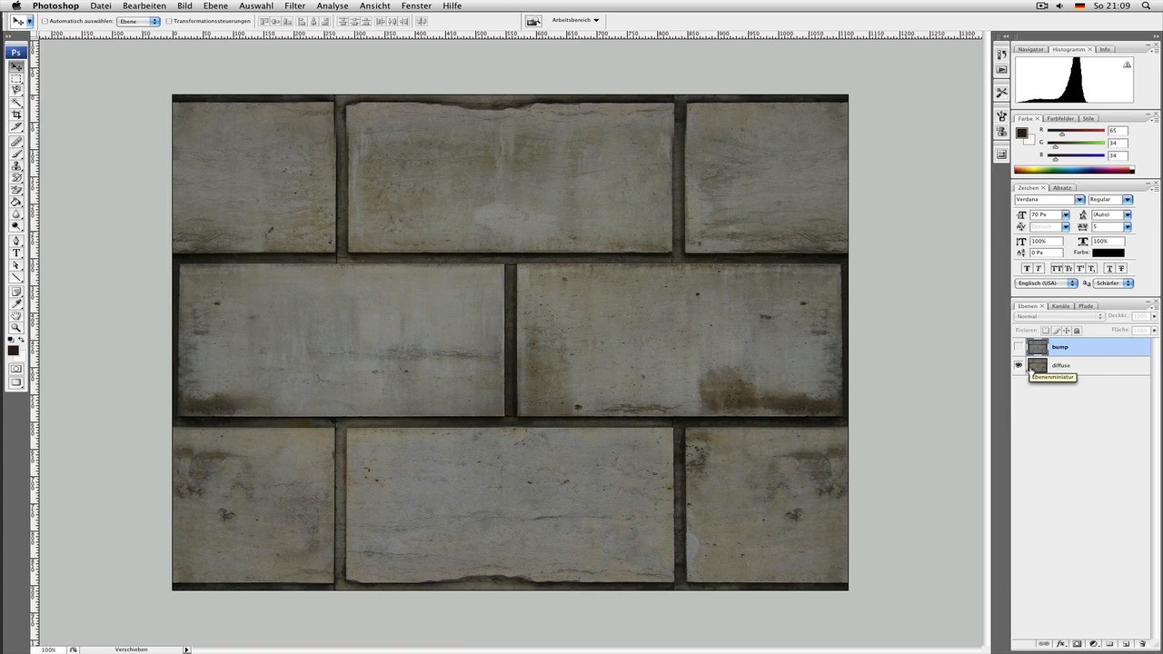
click(1018, 347)
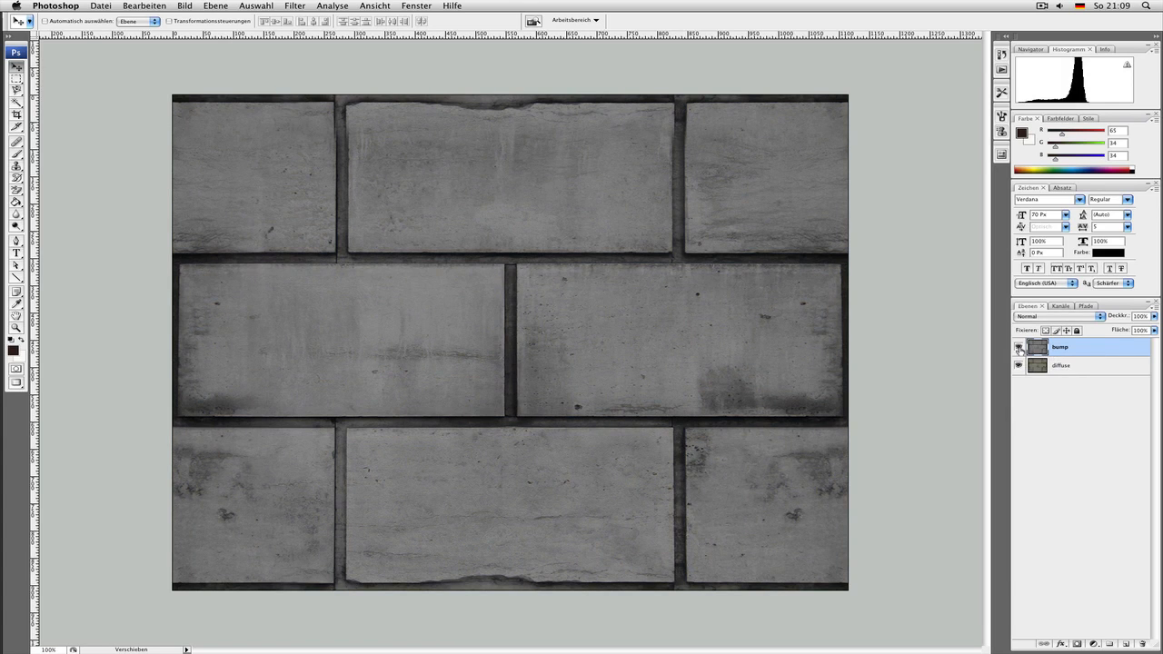
- Duplicate the diffuse layer and place the copy between the bump layer and the original
click(1070, 365)
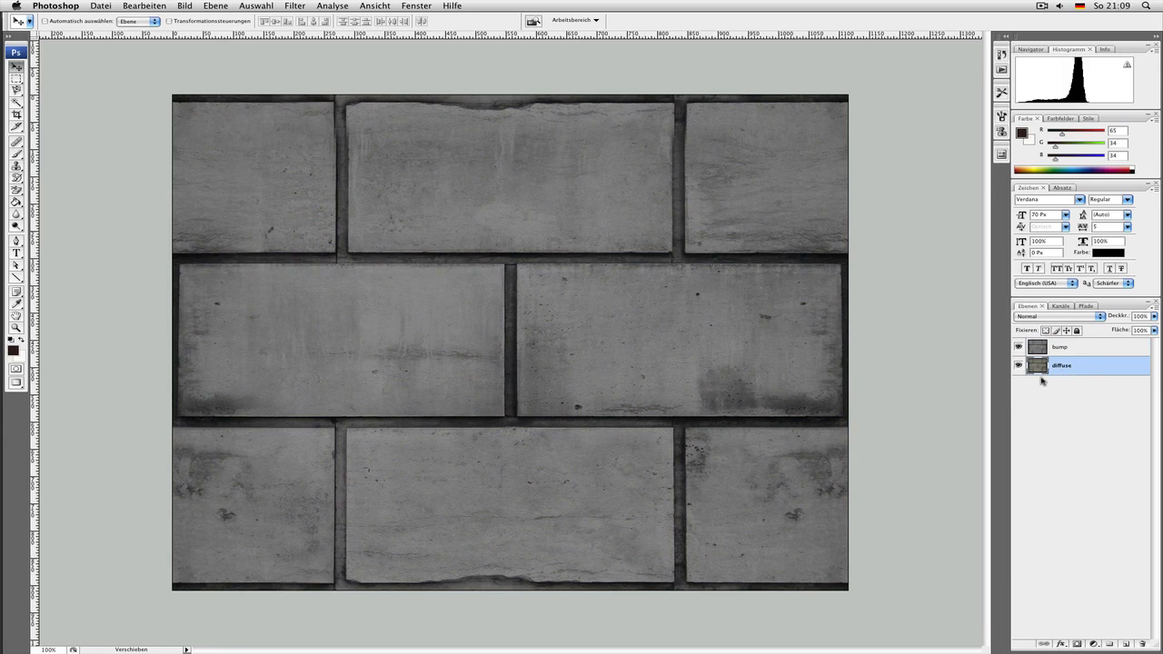
alt+drag(1042, 381, 1068, 368)
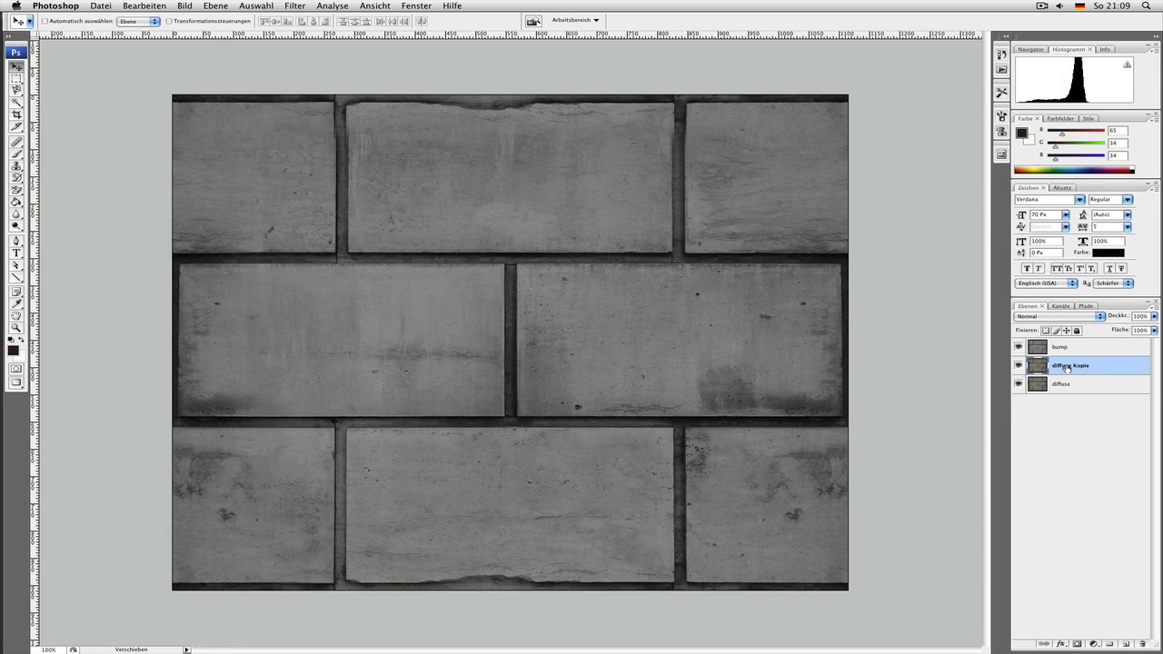
- Rename the diffuse copy layer to spec and move it above the bump layer
double_click(1067, 366)
text(dpec)
key(Return)
drag(1092, 365, 1094, 347)
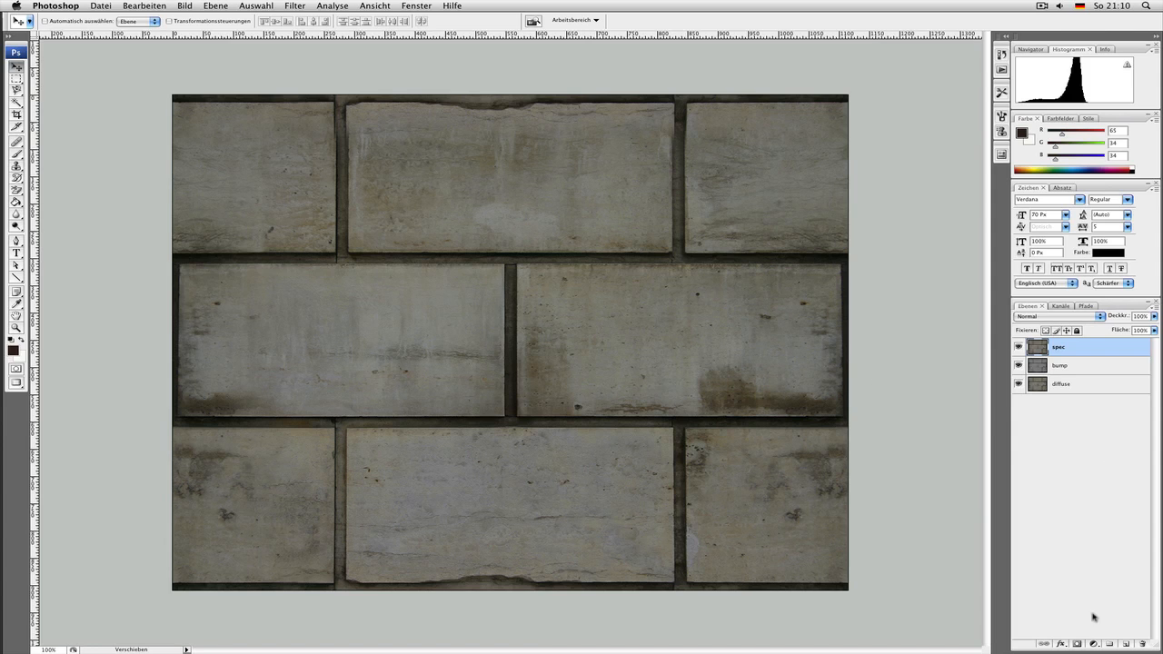
- Add a Schwarzweiß adjustment above spec, try the Blaufilter preset, and apply it with Blaufilter mit hohem Kontrast
click(1096, 644)
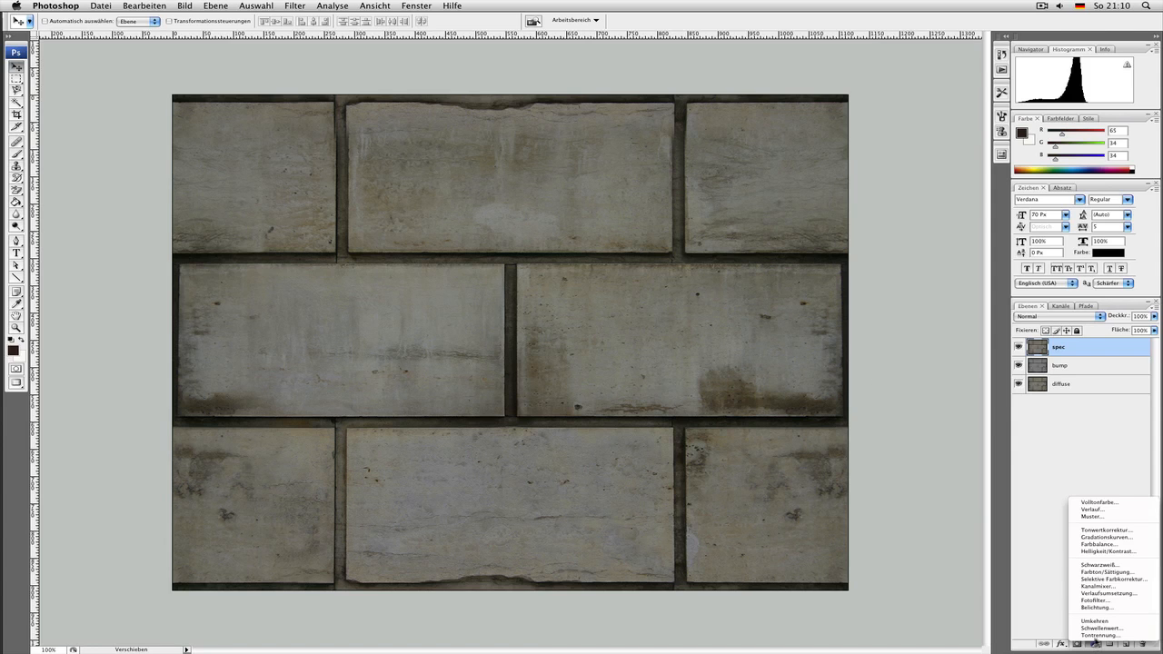
click(1100, 565)
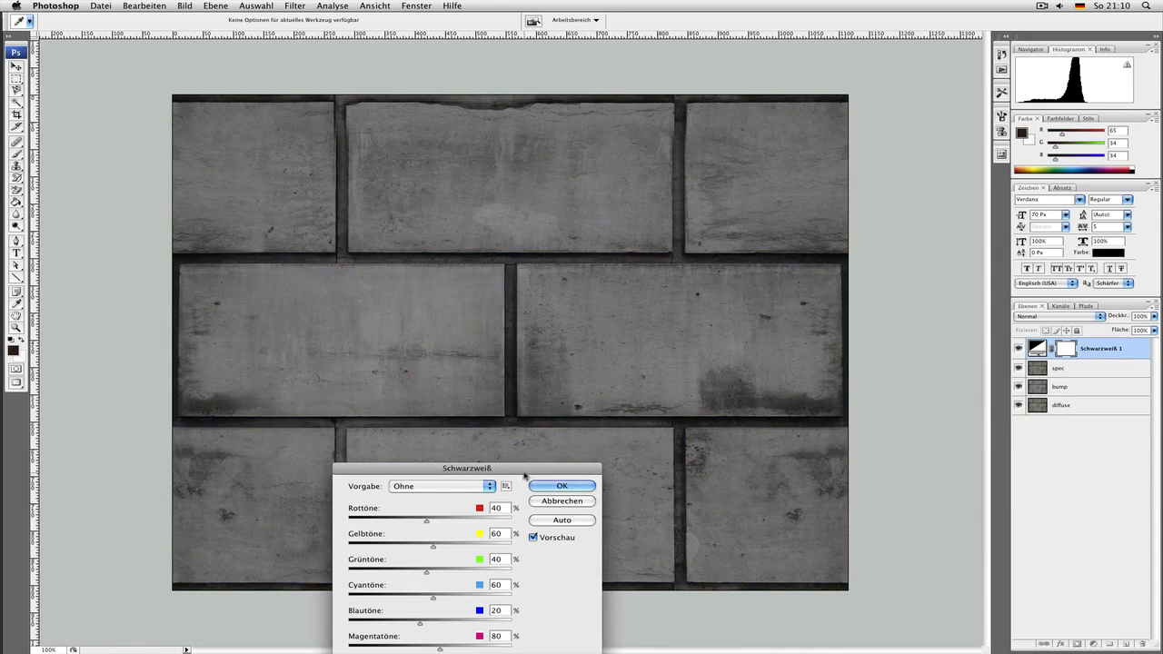
drag(524, 475, 549, 393)
click(483, 406)
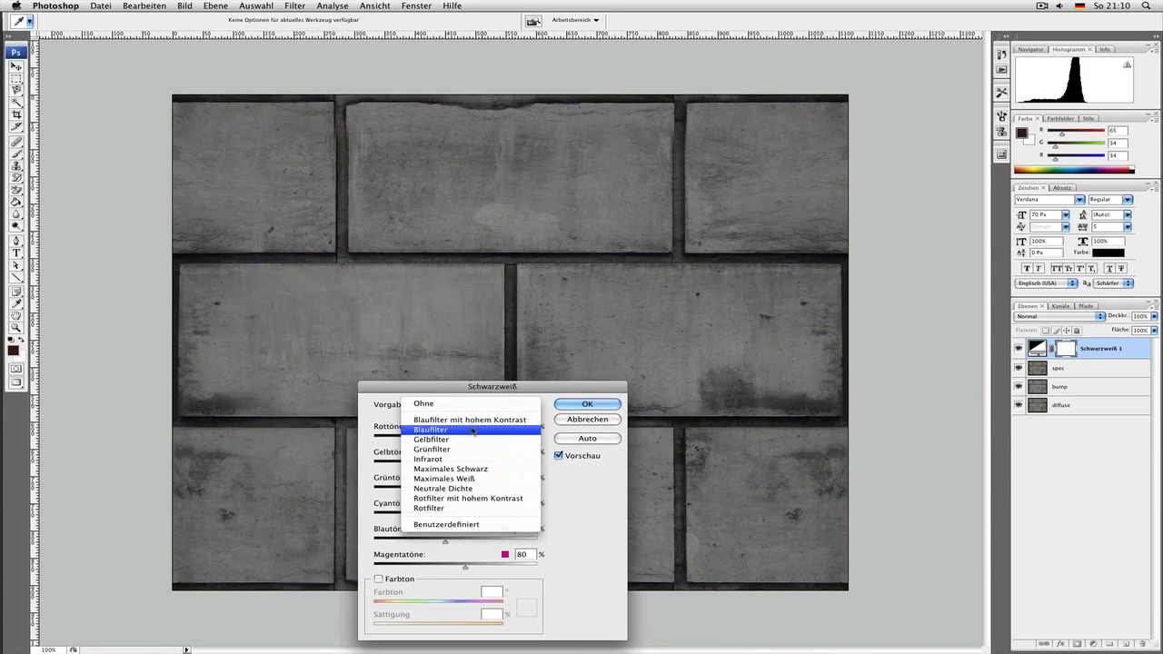
click(474, 430)
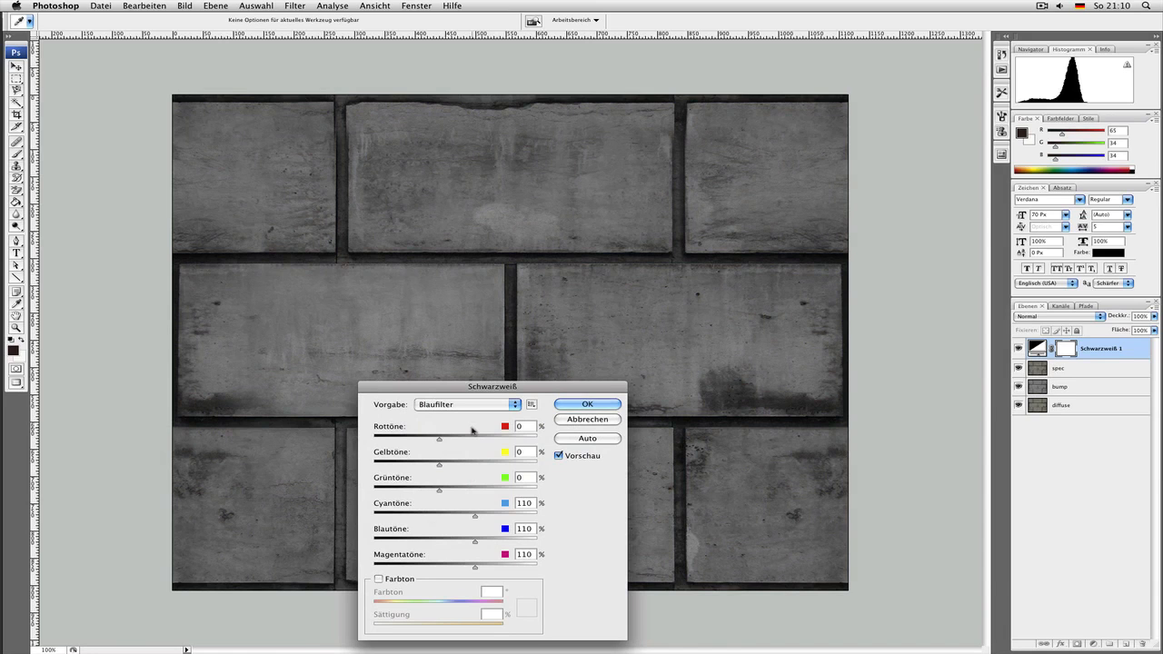
click(472, 406)
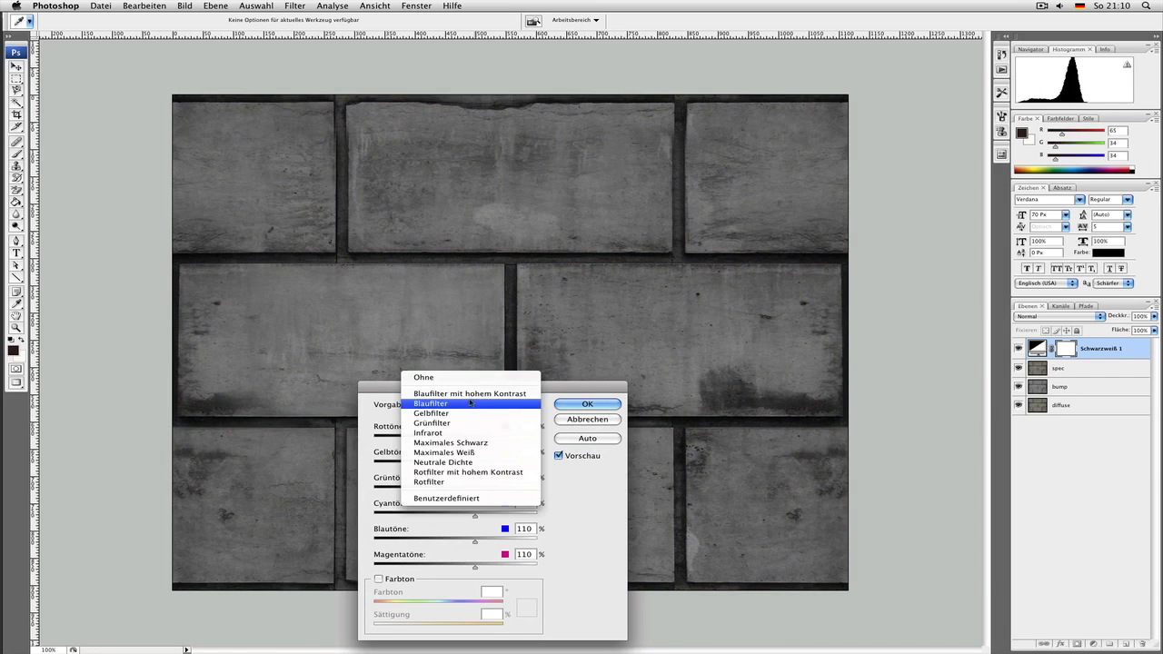
click(470, 395)
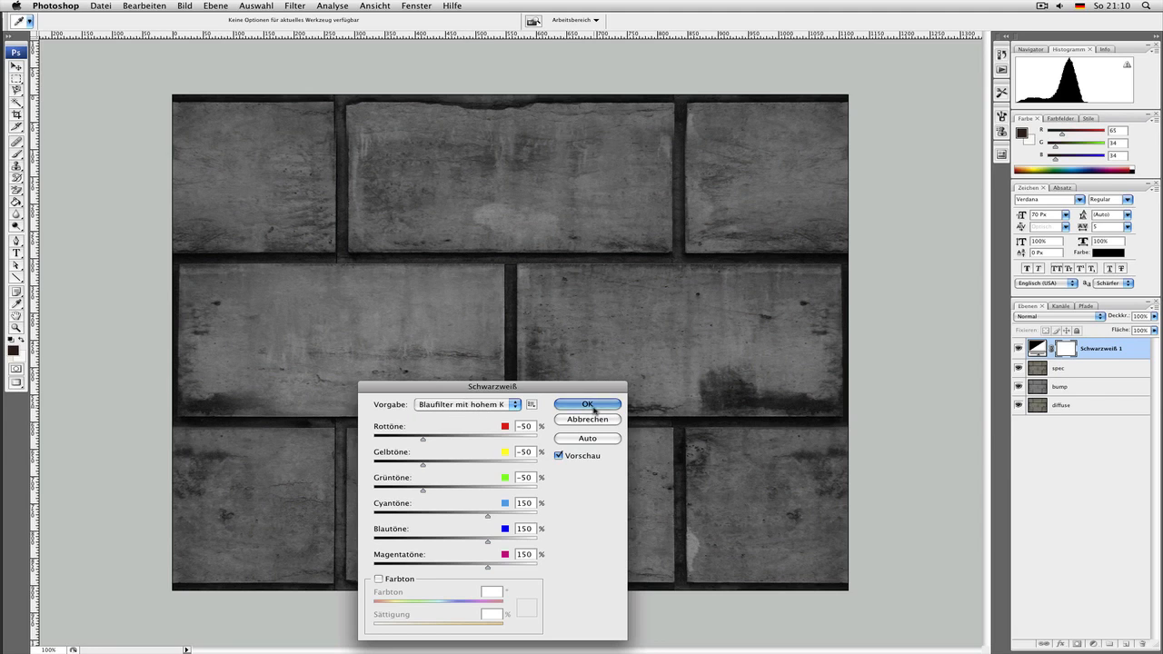
click(595, 410)
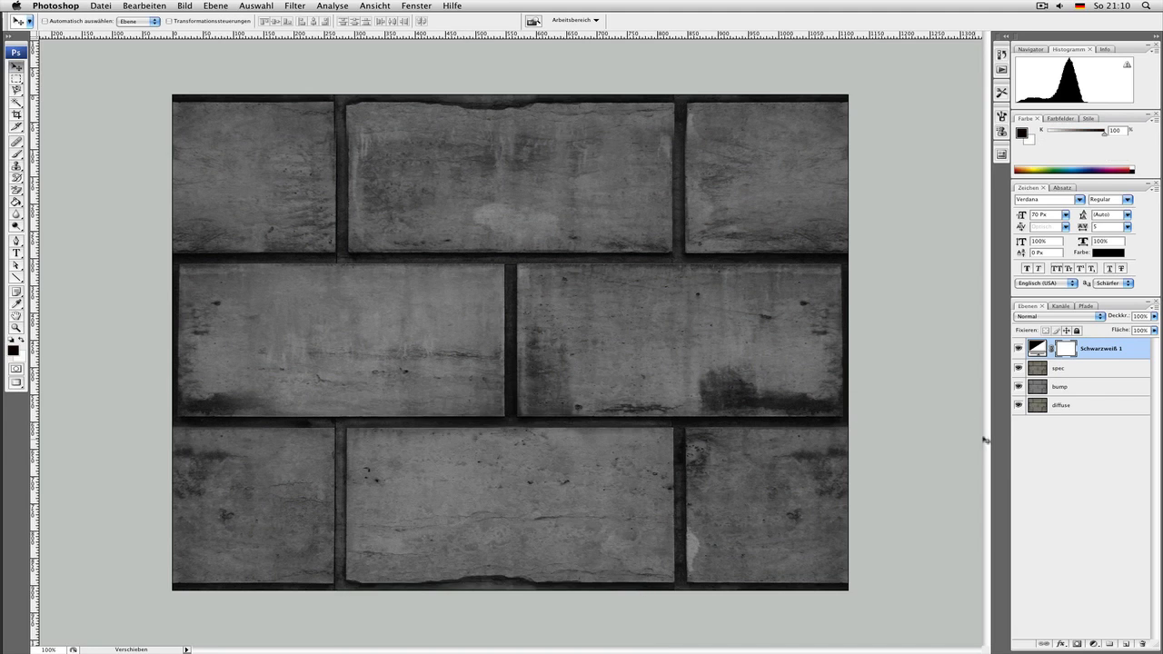
- Merge the Schwarzweiß 1 adjustment into the spec layer, and hide and show the result to compare it with bump
key(super+e)
click(1017, 347)
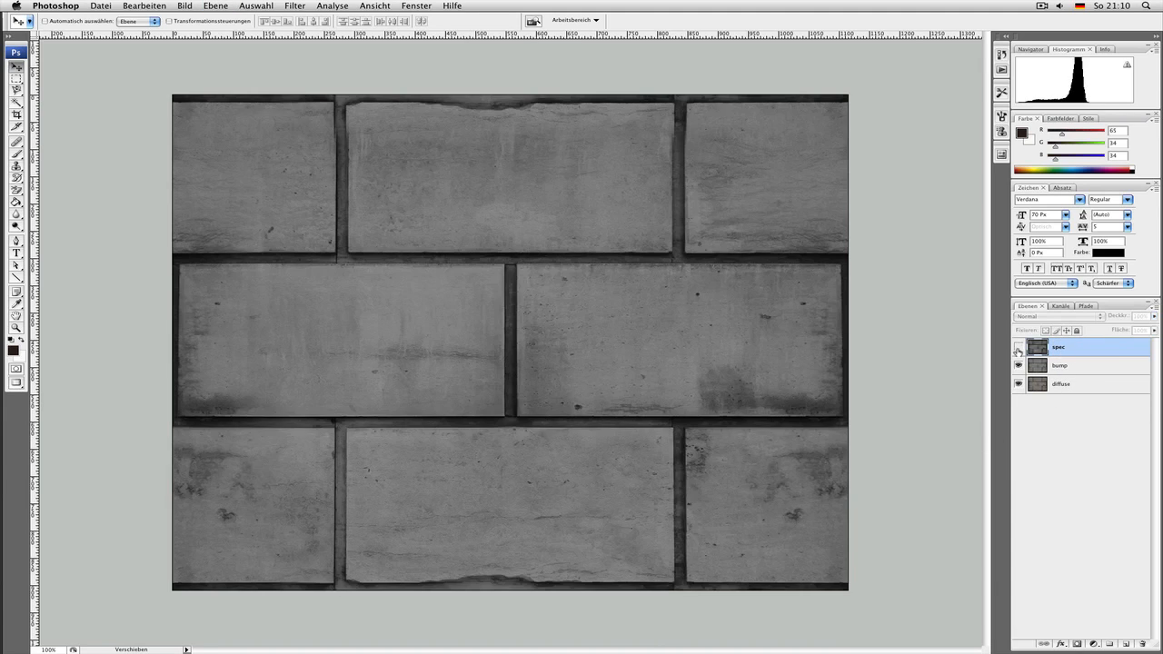
click(1018, 347)
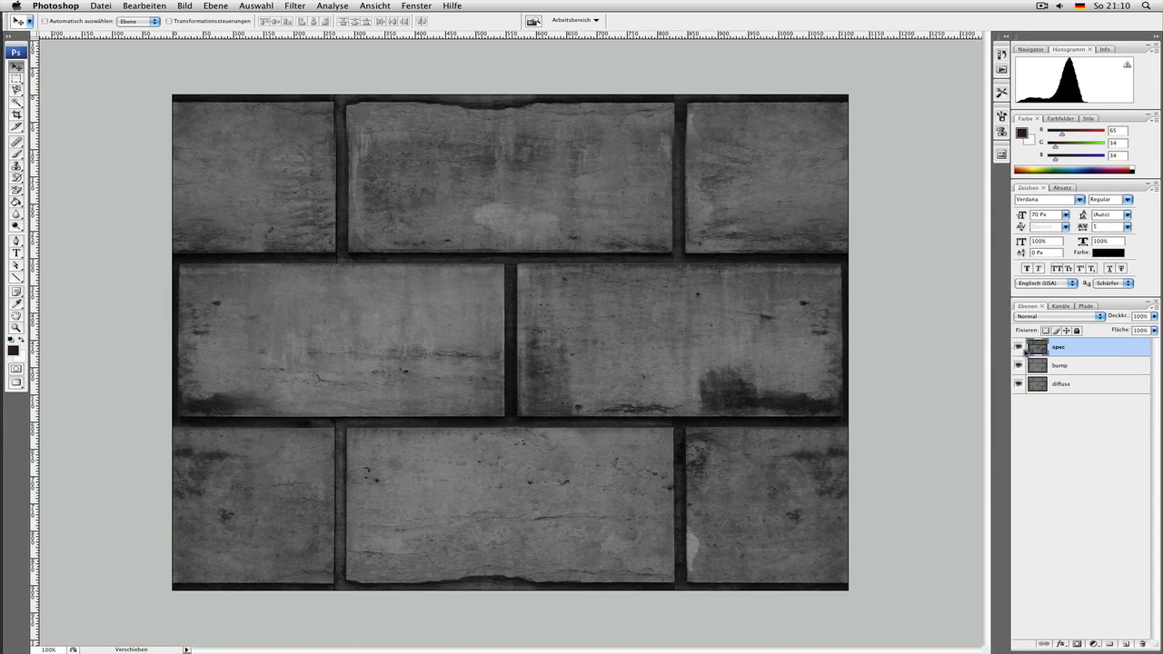
- Hide the spec and bump layers and make the diffuse layer active
click(1017, 347)
click(1017, 365)
click(1080, 391)
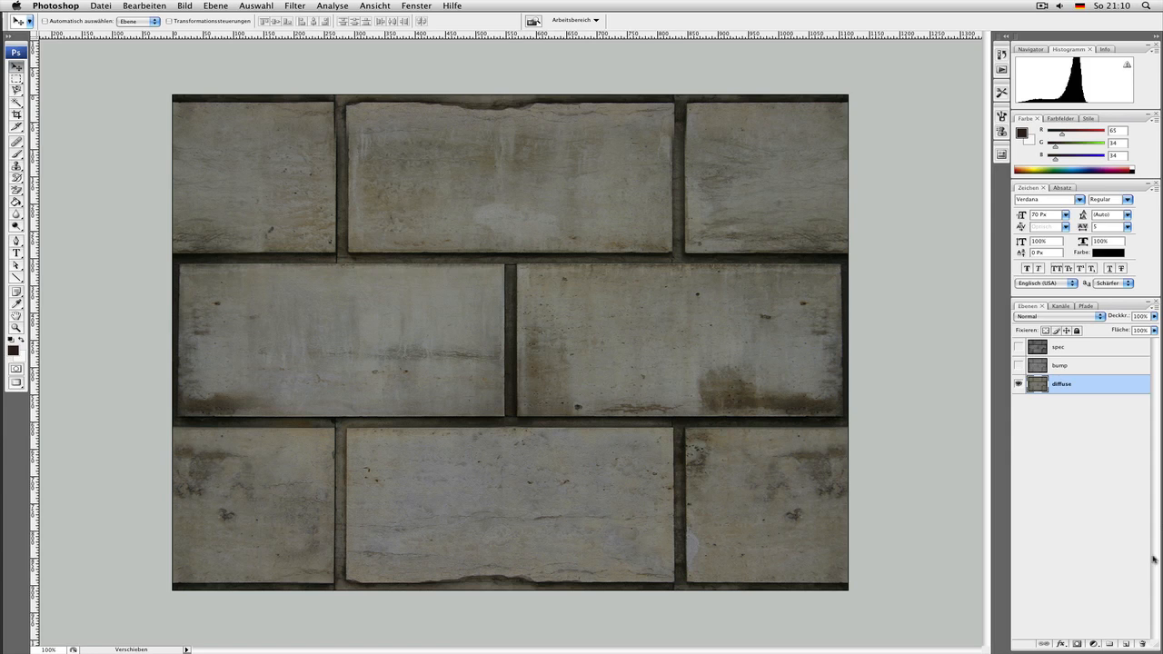
click(1096, 644)
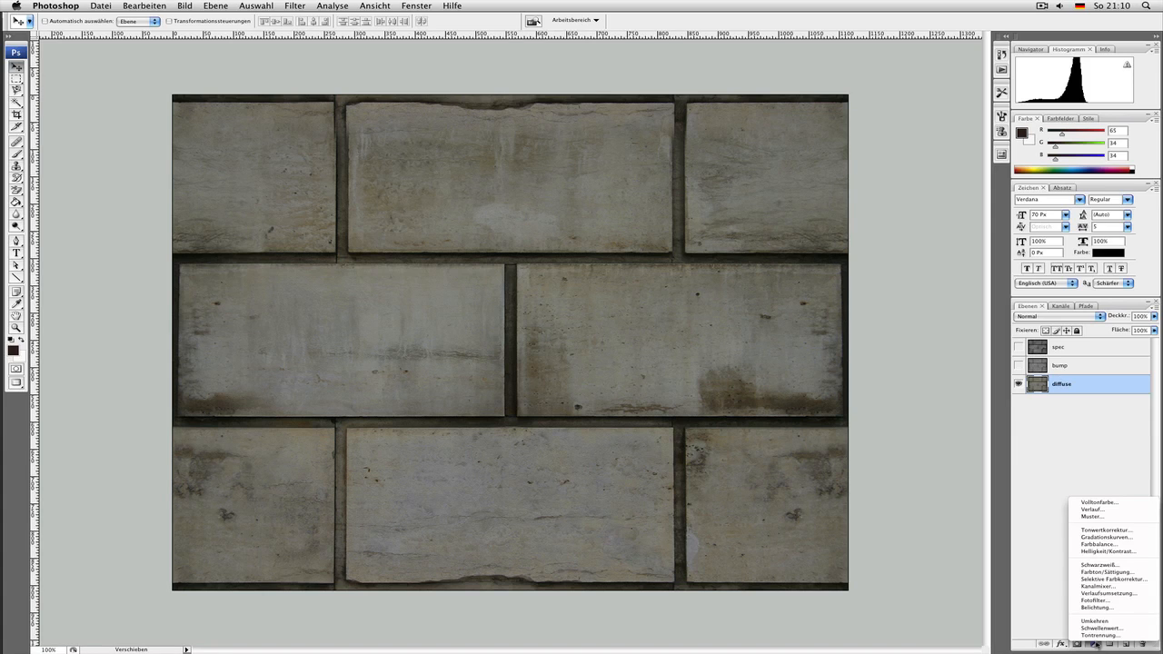
click(1090, 537)
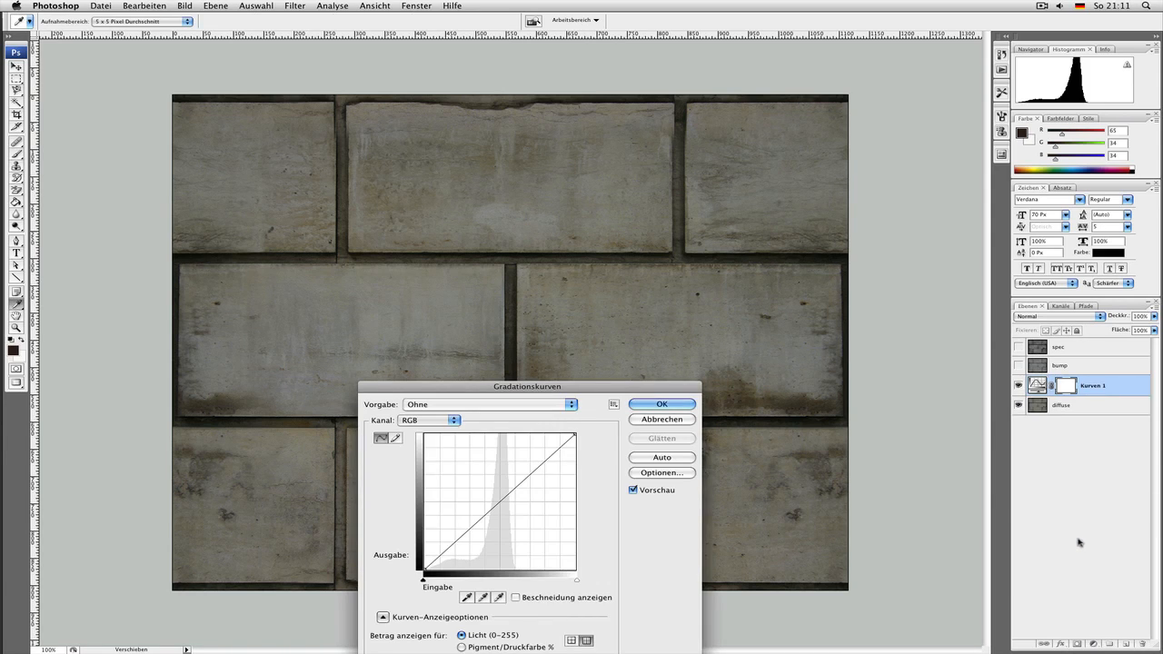
drag(578, 438, 532, 470)
click(562, 456)
click(526, 464)
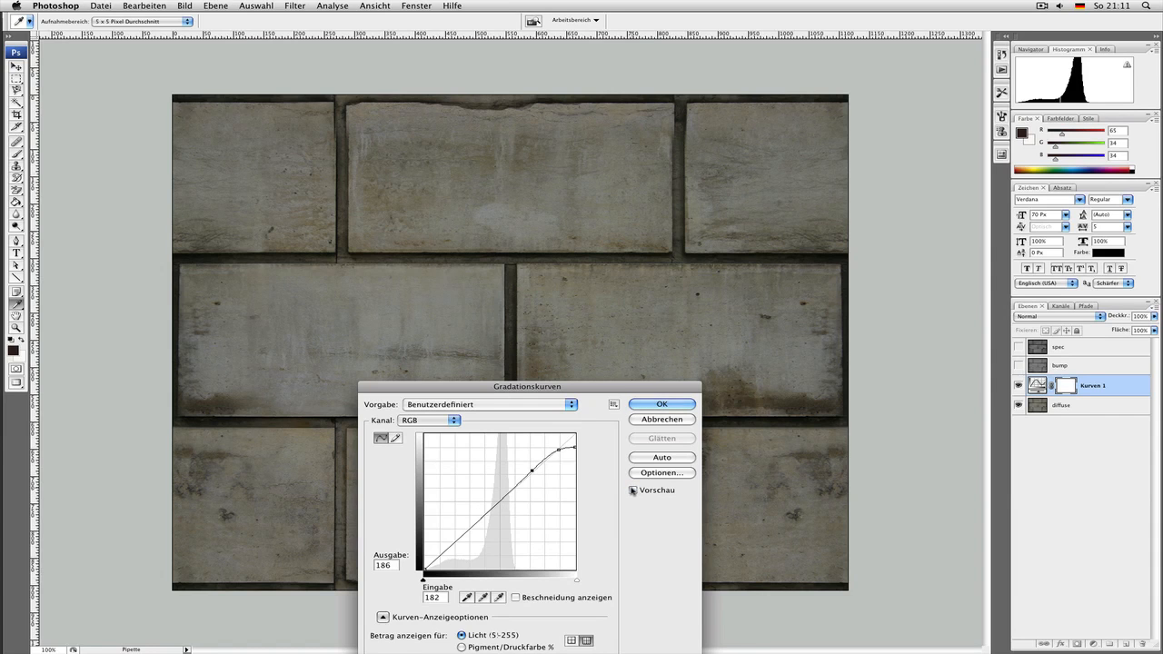
click(634, 491)
drag(576, 435, 575, 499)
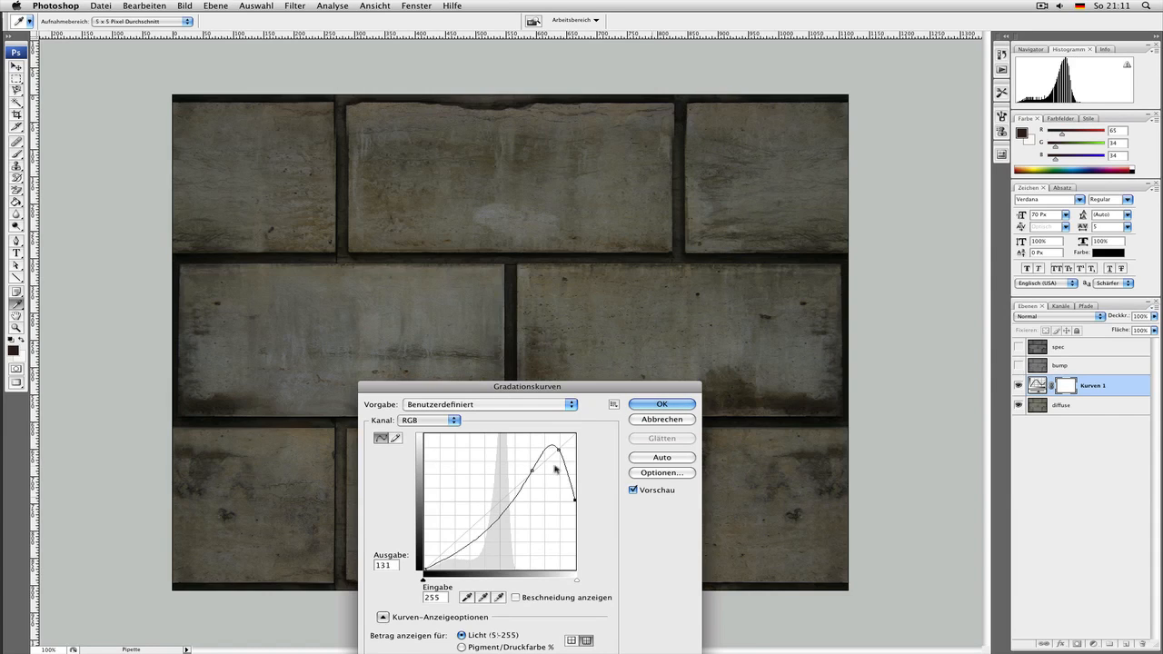
drag(558, 452, 663, 449)
drag(532, 470, 576, 434)
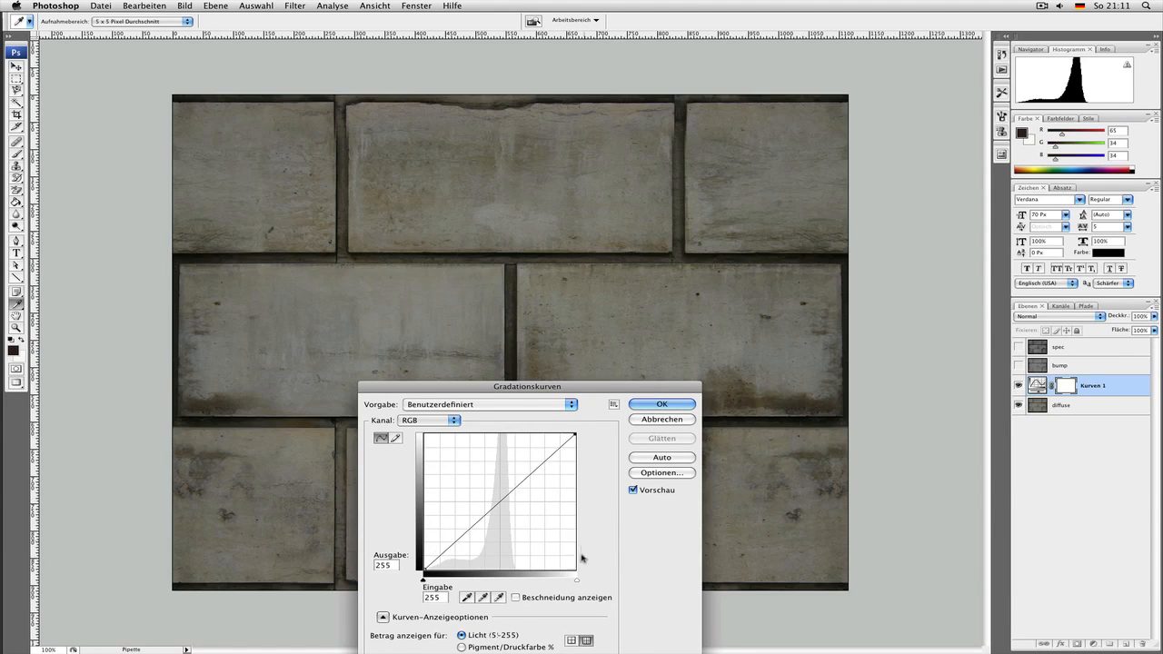
drag(576, 580, 581, 580)
mouse_move(575, 436)
mouse_down()
mouse_move(587, 489)
mouse_move(575, 487)
mouse_move(590, 446)
mouse_move(574, 448)
mouse_move(576, 435)
mouse_up()
click(634, 423)
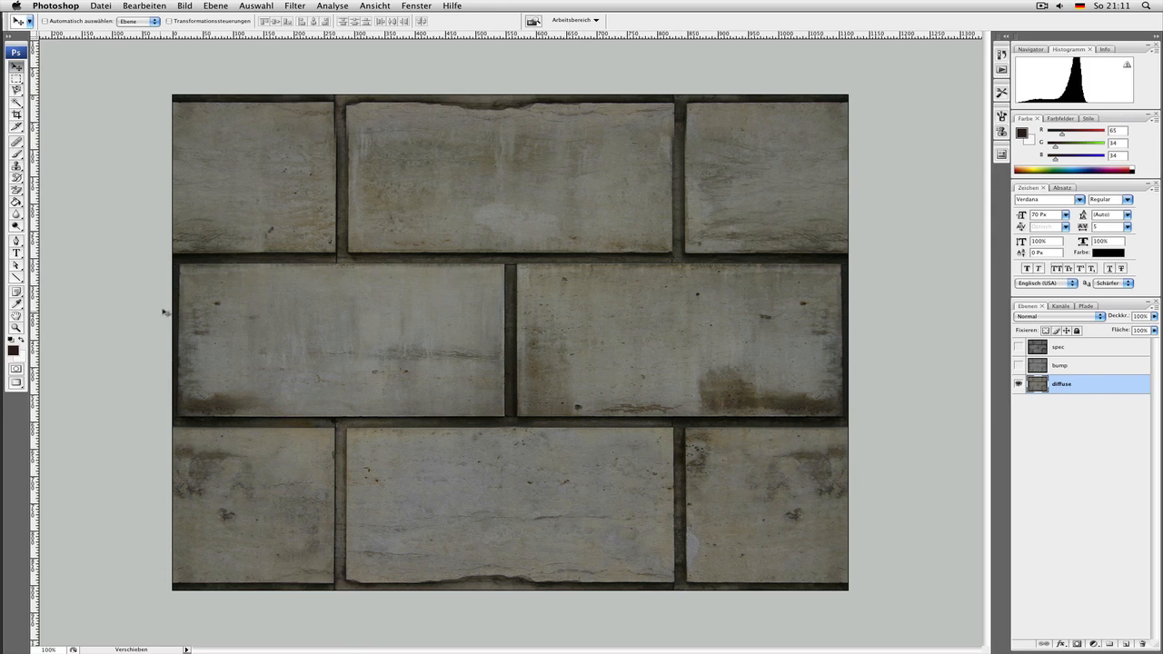
- Try to cover the dark spot on the bottom-left stone with the Kopierstempel, sampling cleaner stone nearby, and undo the stroke
click(17, 166)
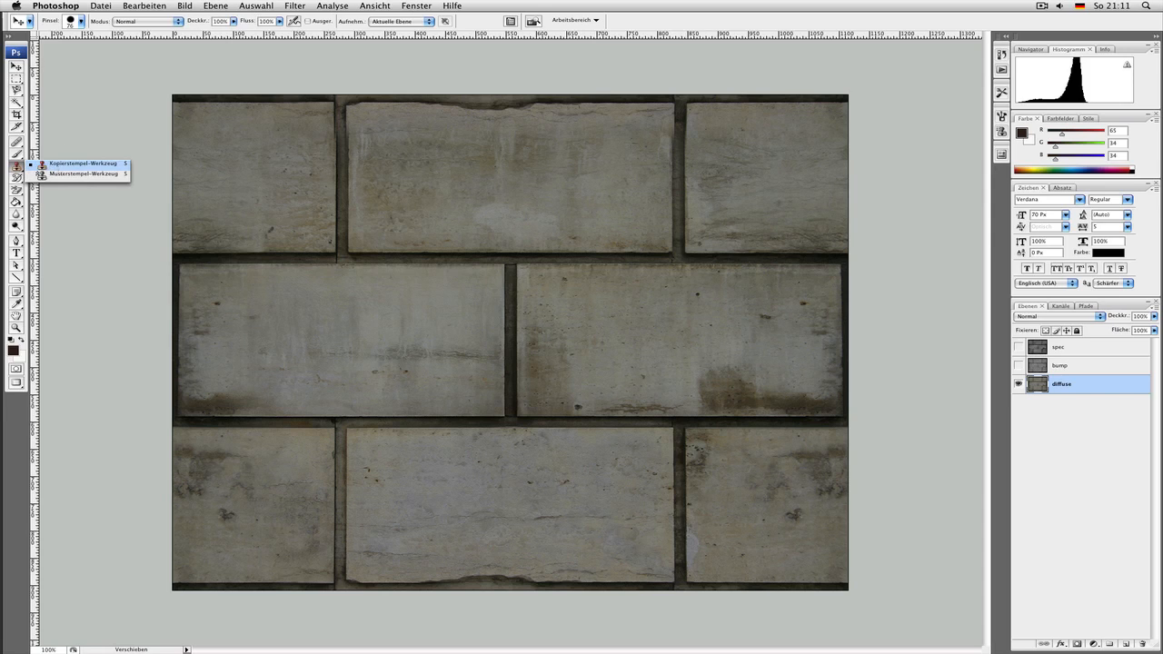
click(80, 163)
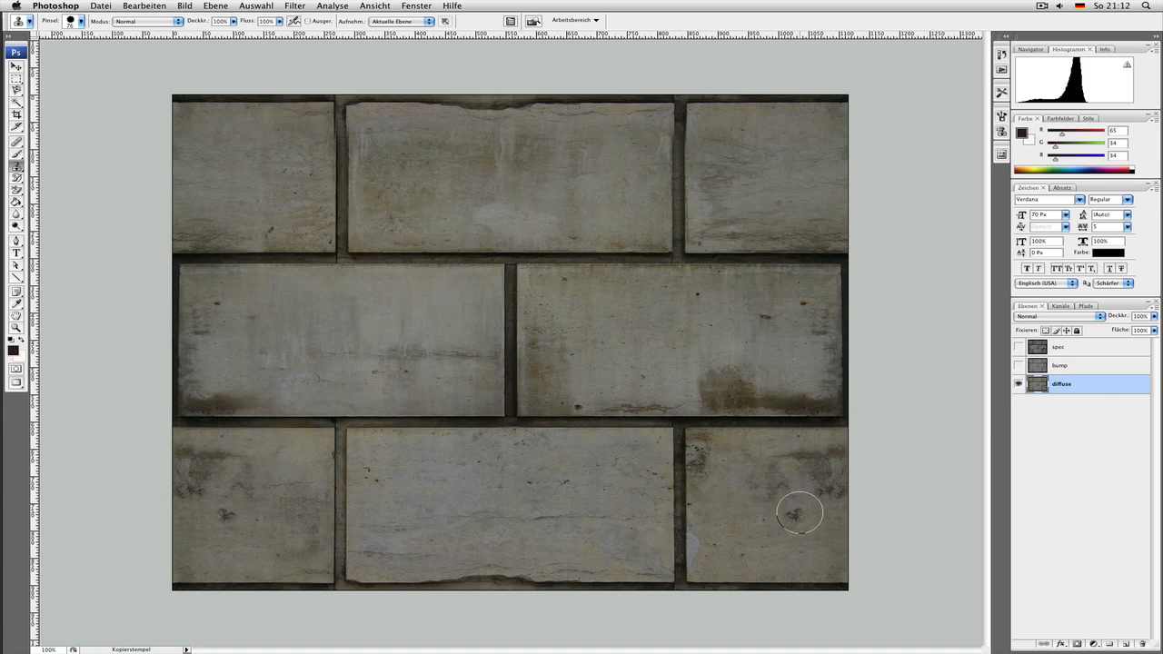
alt+click(287, 469)
click(220, 511)
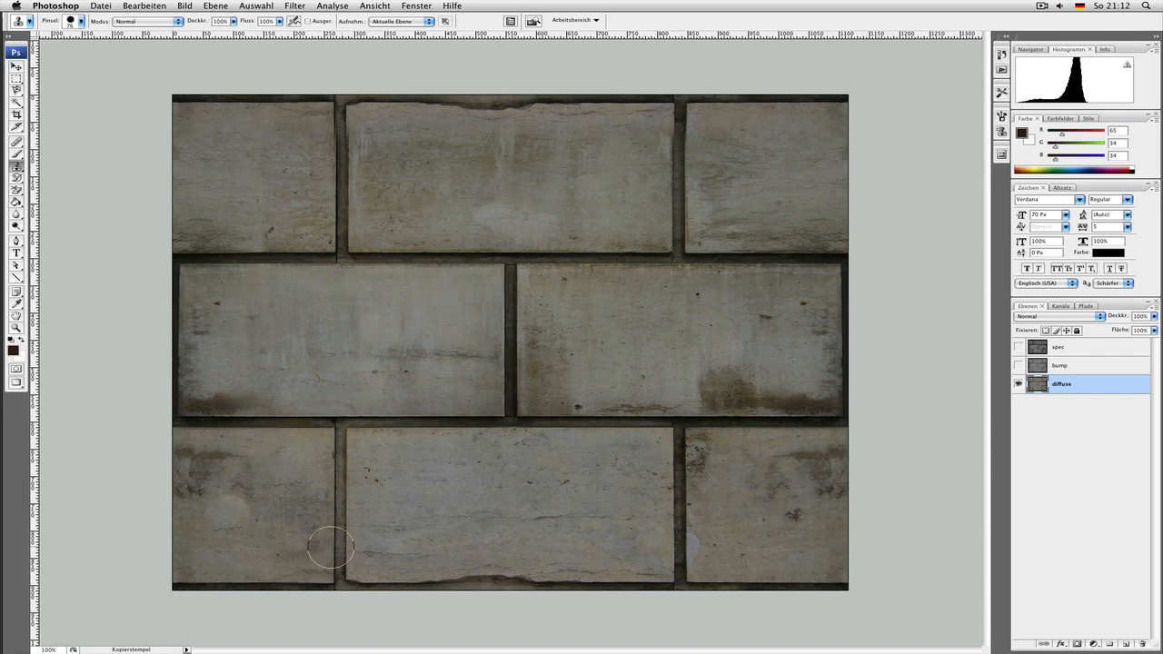
key(super+z)
- Try cloning over the same dark spot with a softer Kopierstempel brush, and undo the stroke
right_click(251, 505)
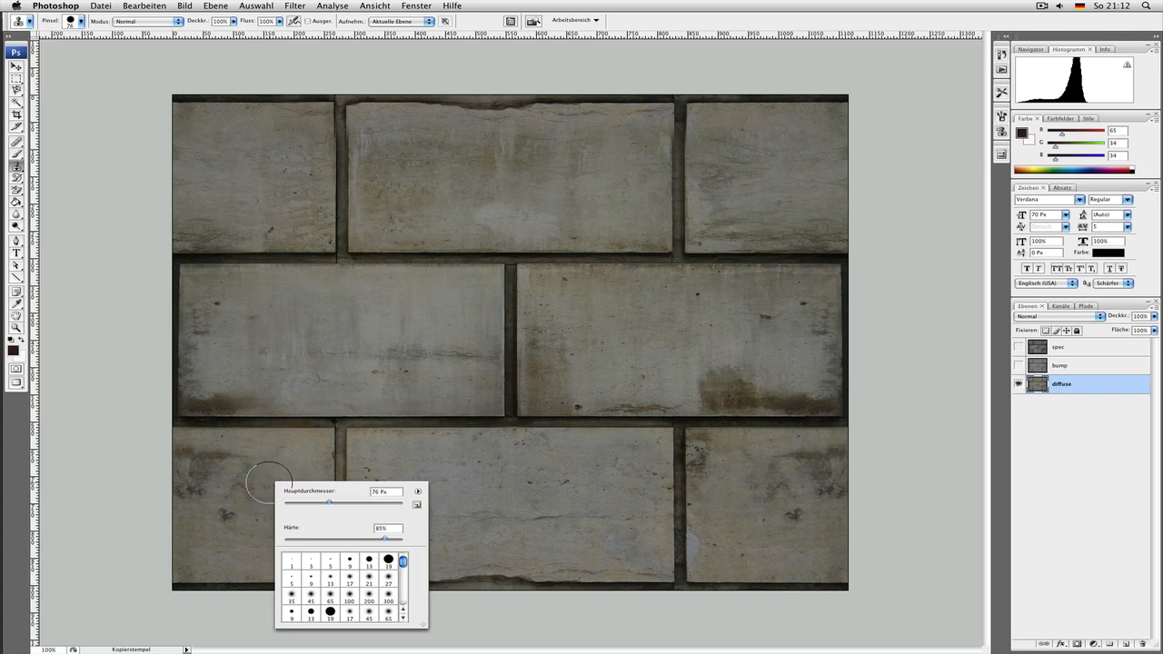
drag(290, 539, 280, 539)
click(225, 515)
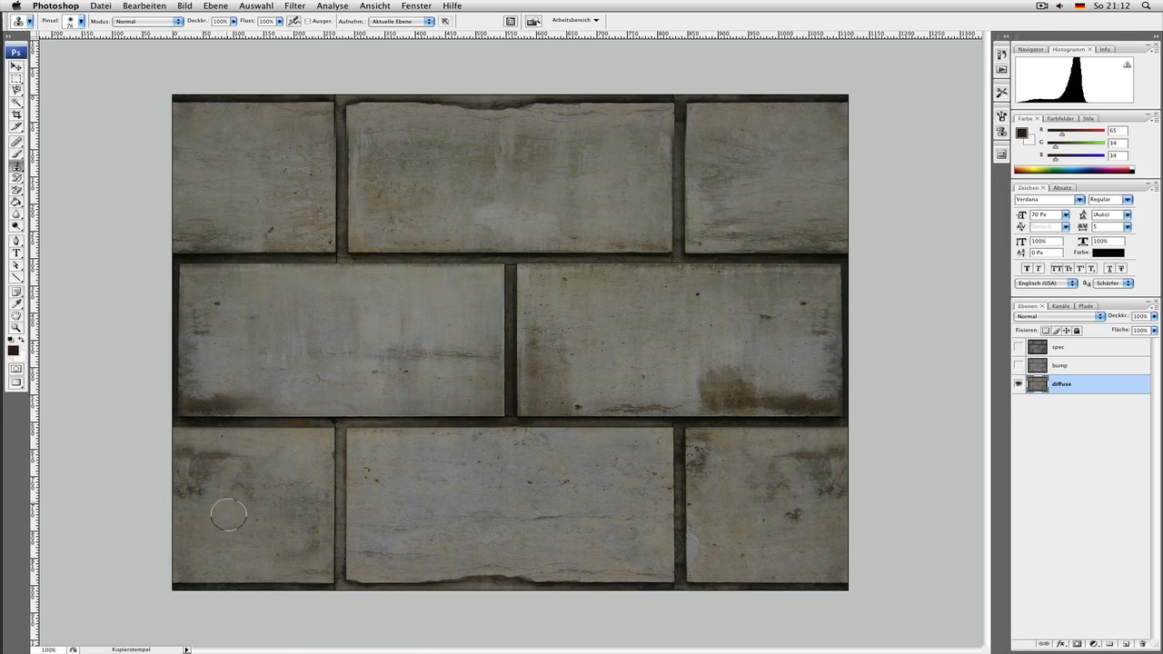
key(super+z)
- Switch to the Reparatur-Pinsel and set its brush to 54 px diameter and 10% hardness
click(18, 166)
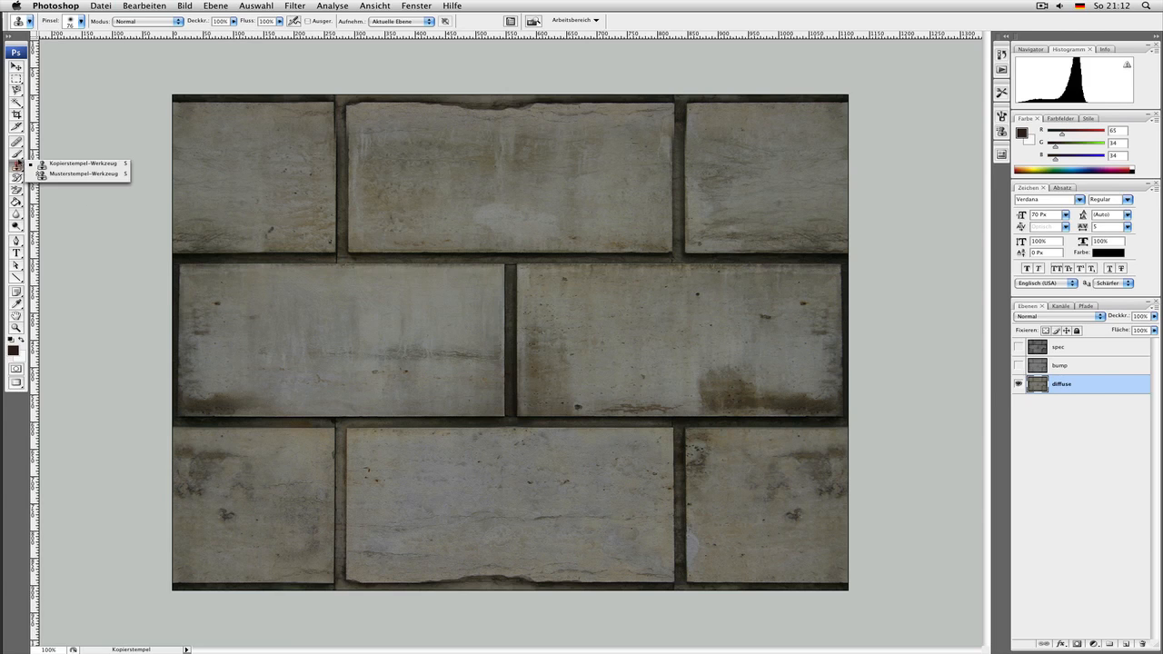
click(18, 143)
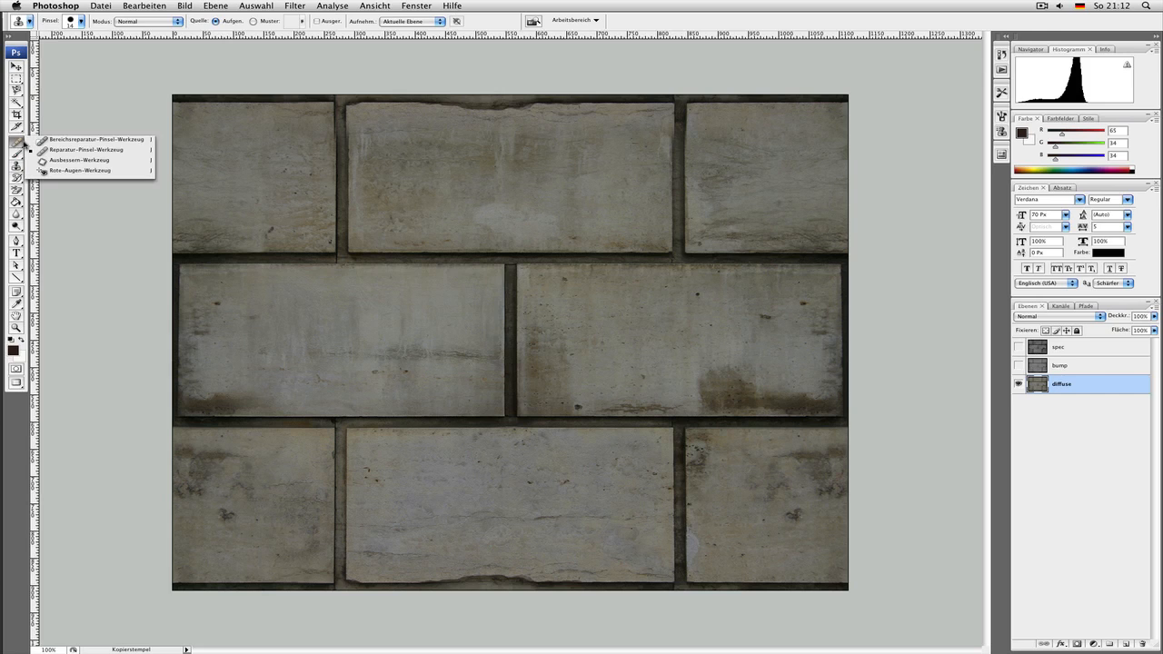
click(64, 149)
right_click(232, 505)
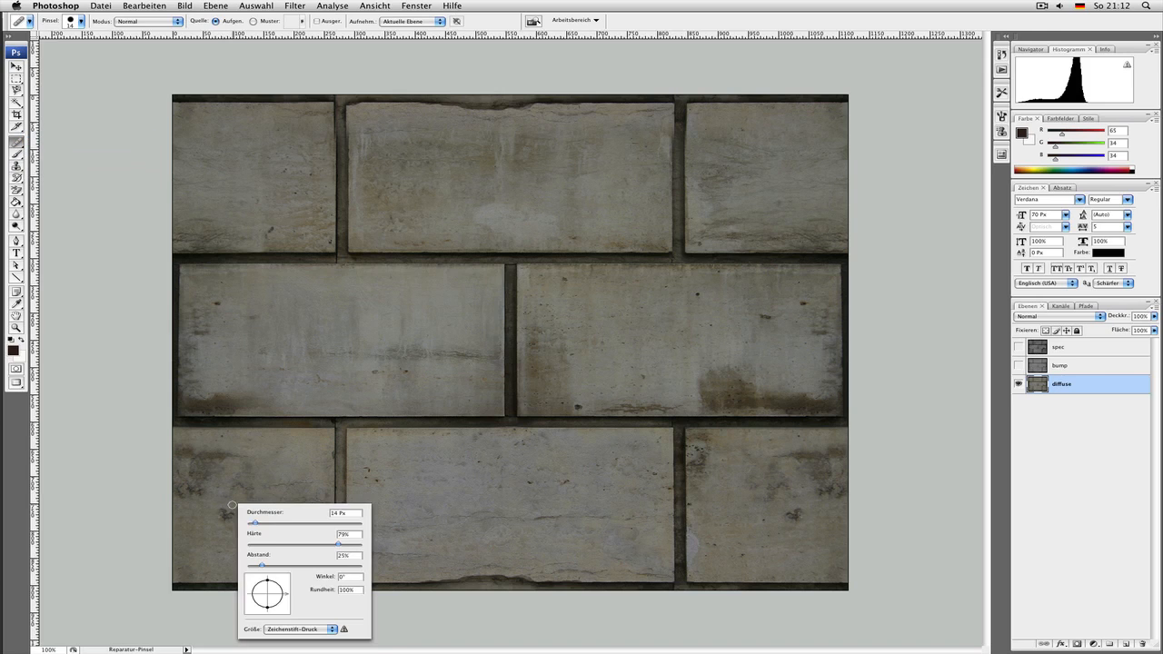
click(273, 525)
click(263, 545)
key(Return)
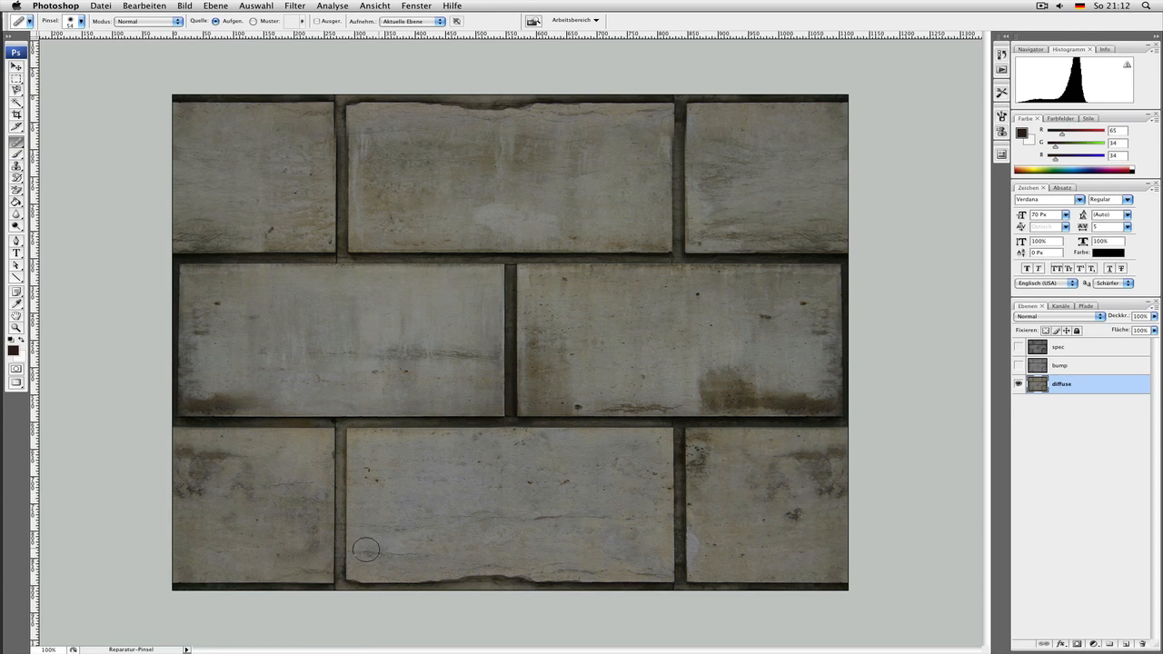
- Heal the dark spot on the bottom-left stone from clean stone beside it, and enlarge and soften the brush to 81 px
alt+click(263, 515)
click(238, 517)
right_click(272, 482)
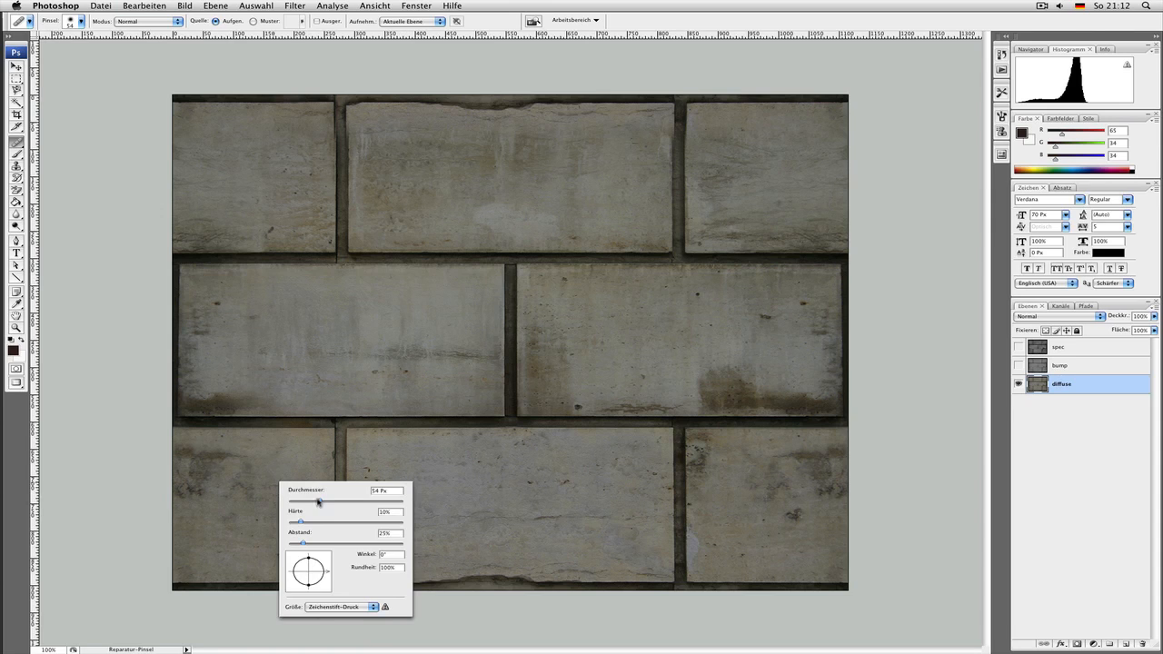
drag(298, 525, 279, 523)
click(203, 542)
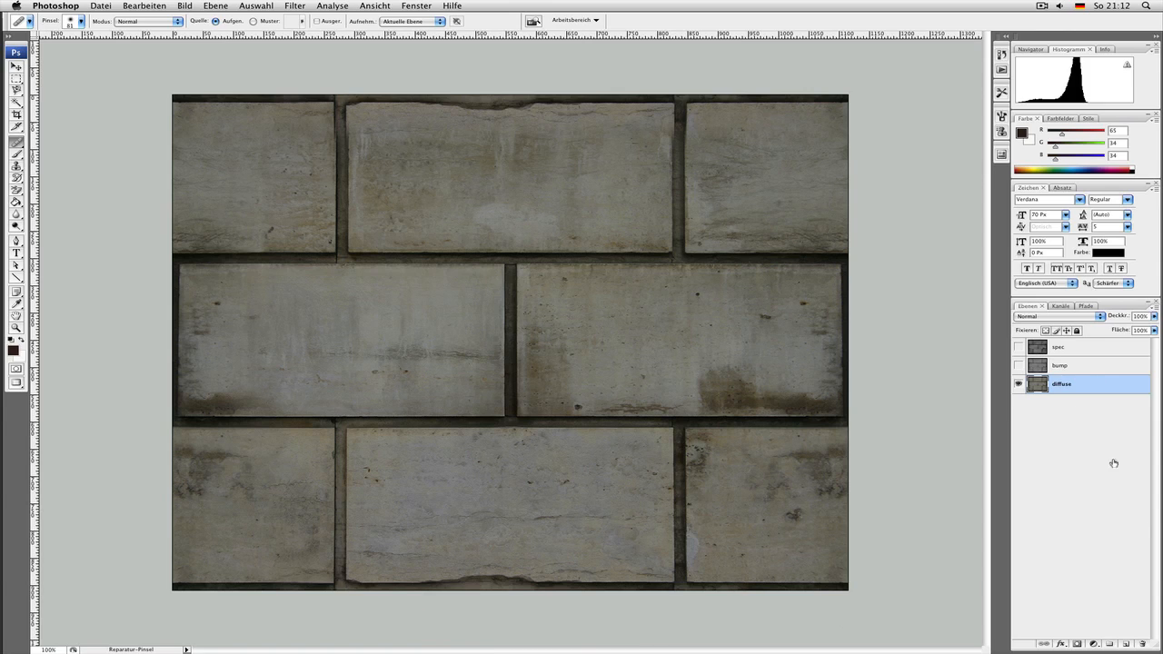
- Add a Gradationskurven adjustment above diffuse, move its dialog off the wall's centre, and try a point on the Rot curve before removing it
click(1092, 644)
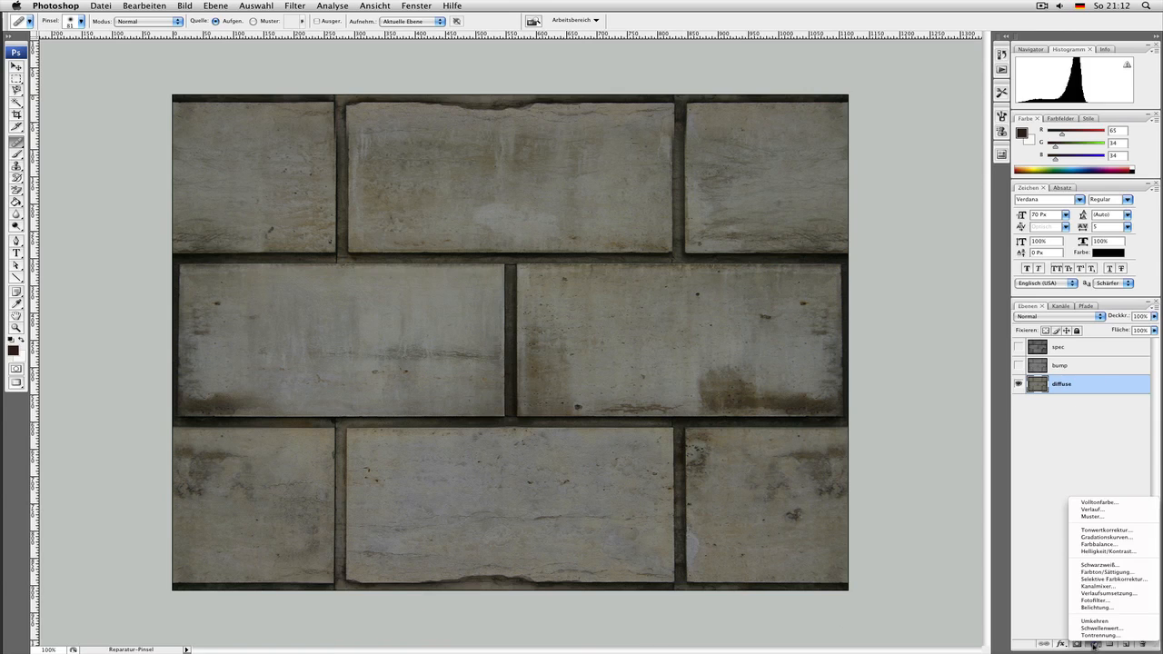
click(1120, 537)
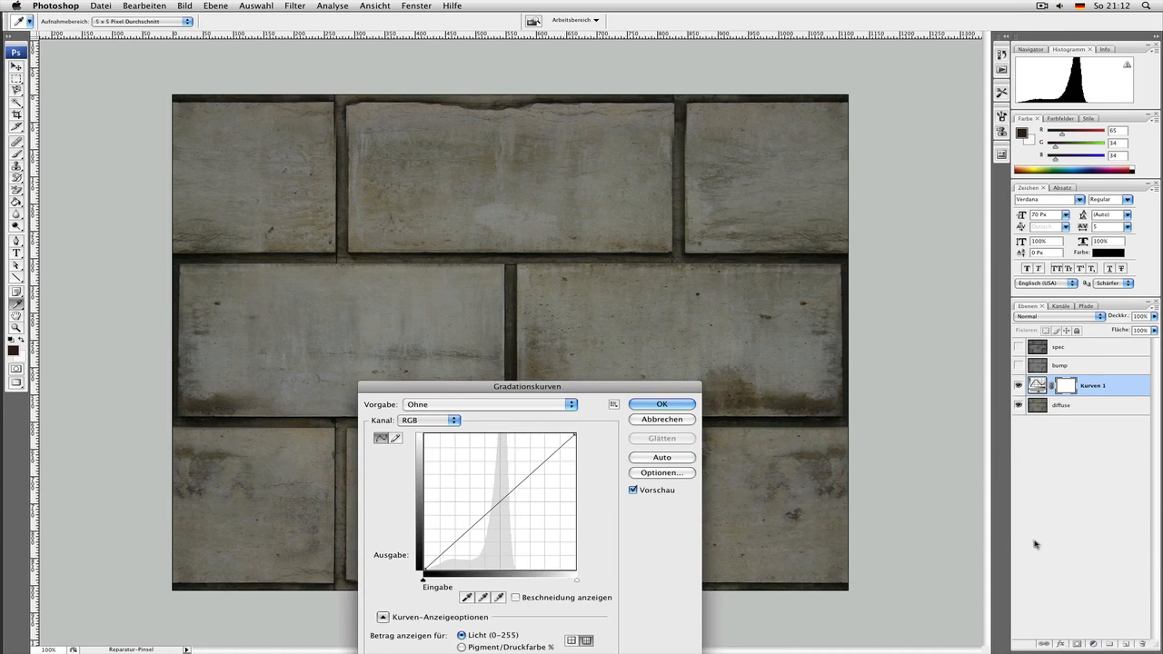
drag(535, 391, 882, 377)
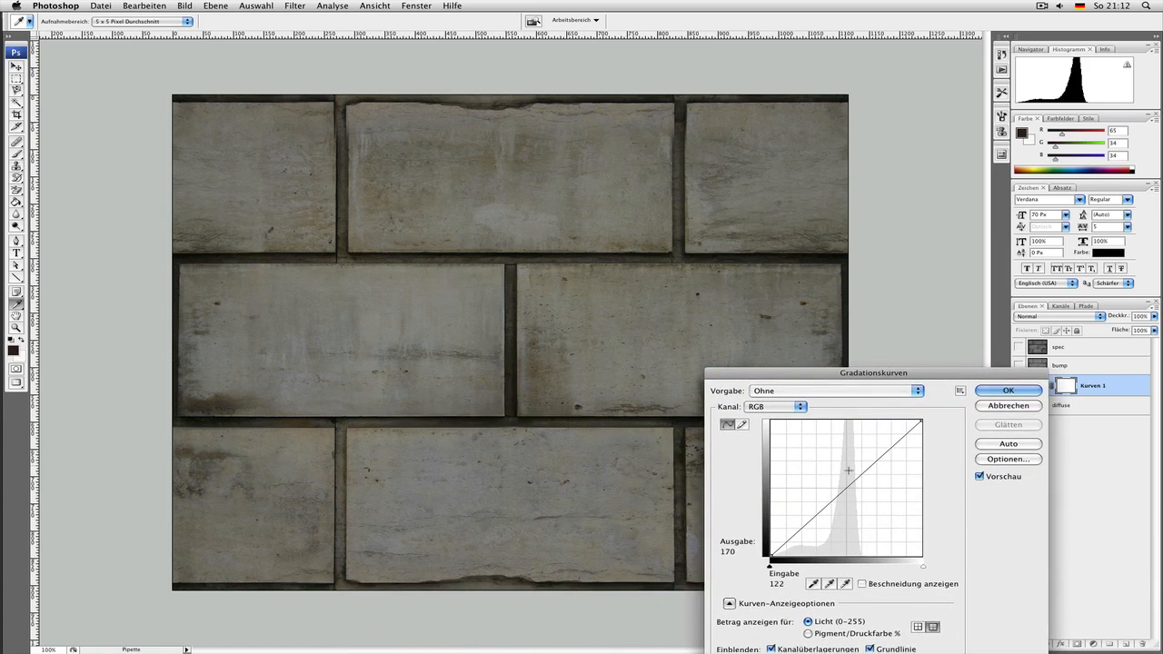
click(779, 415)
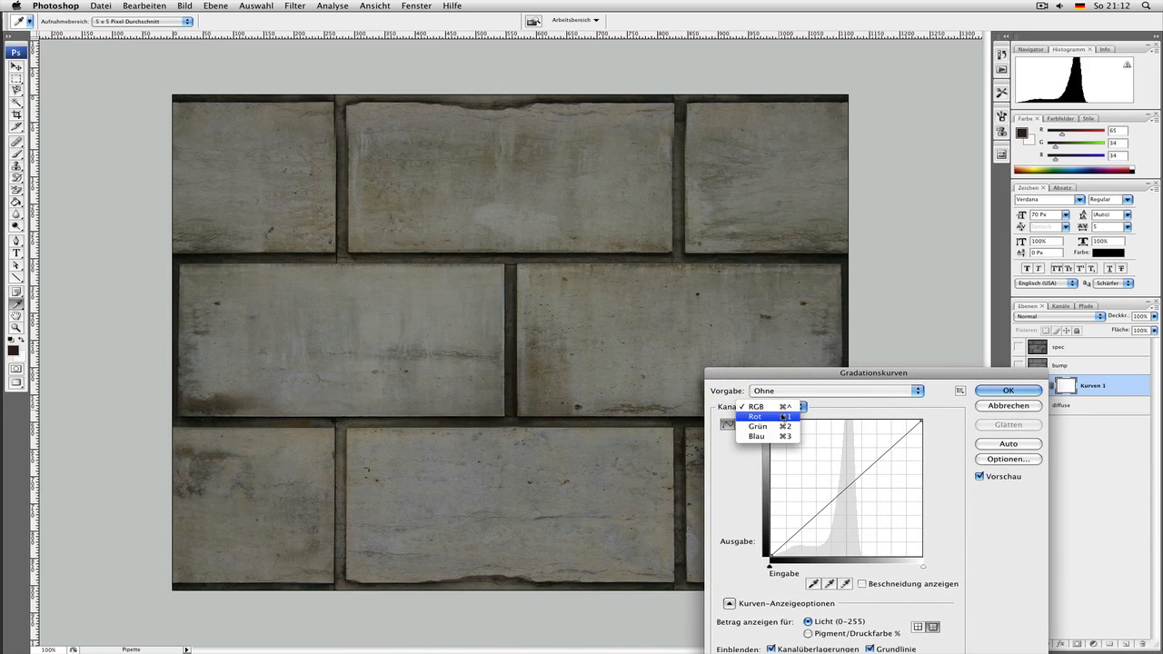
click(772, 419)
drag(865, 469, 760, 411)
- Lower the midtones of the Blau curve with a point at about input 136 and output 123
click(759, 409)
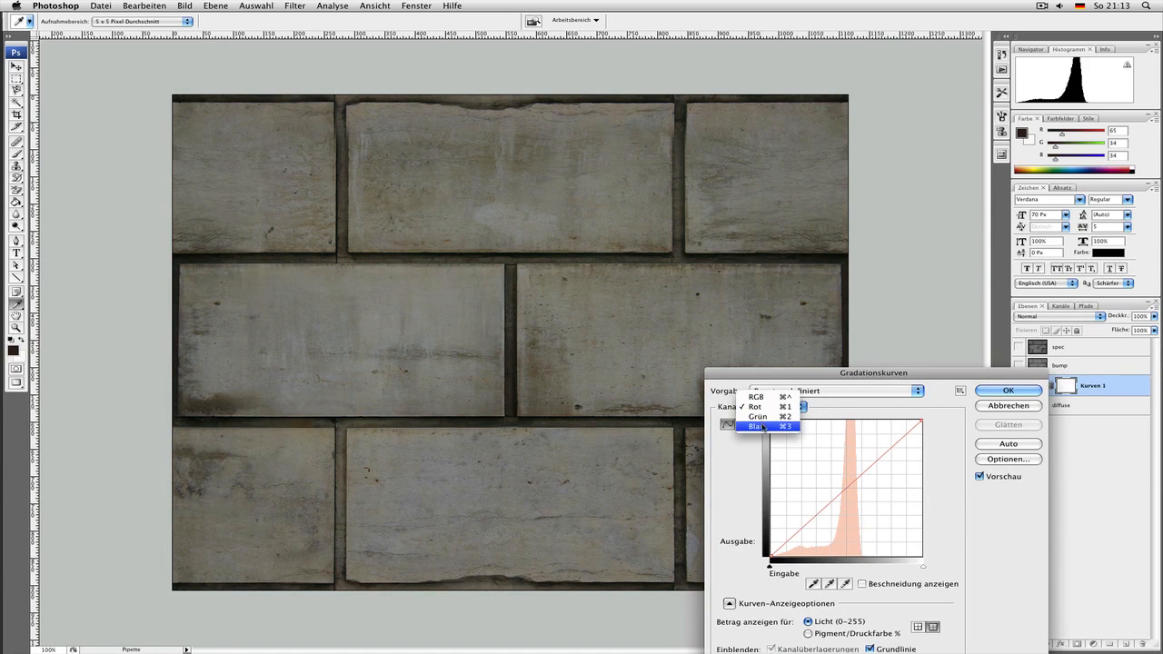
click(763, 426)
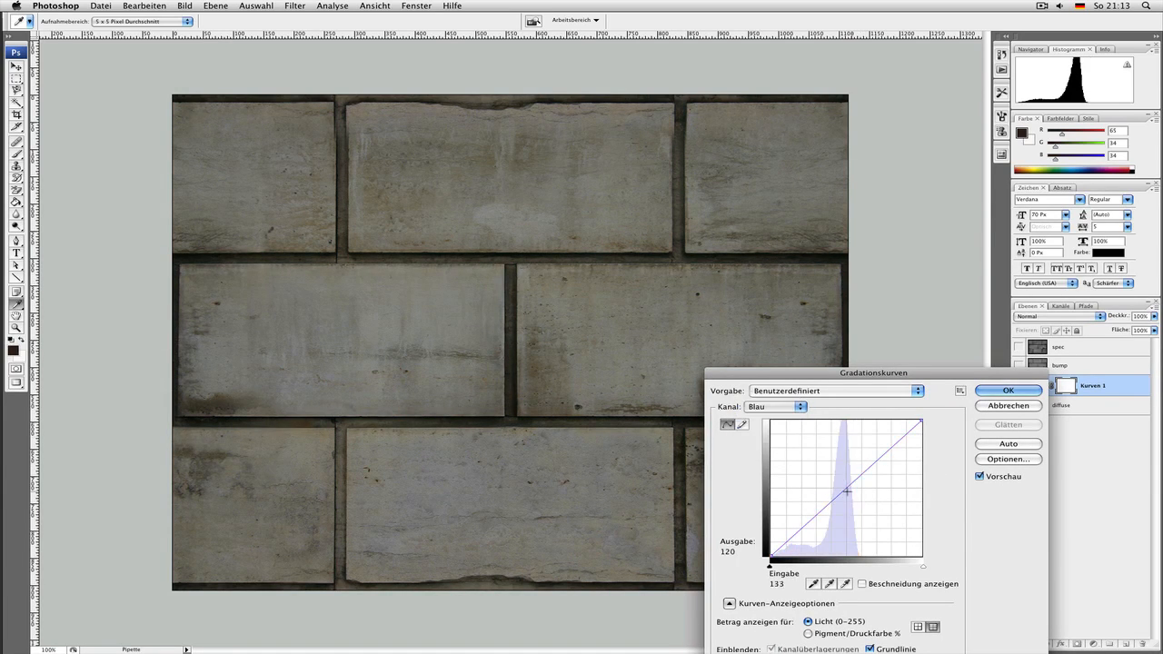
mouse_move(849, 485)
mouse_down()
mouse_move(859, 499)
mouse_move(852, 489)
mouse_up()
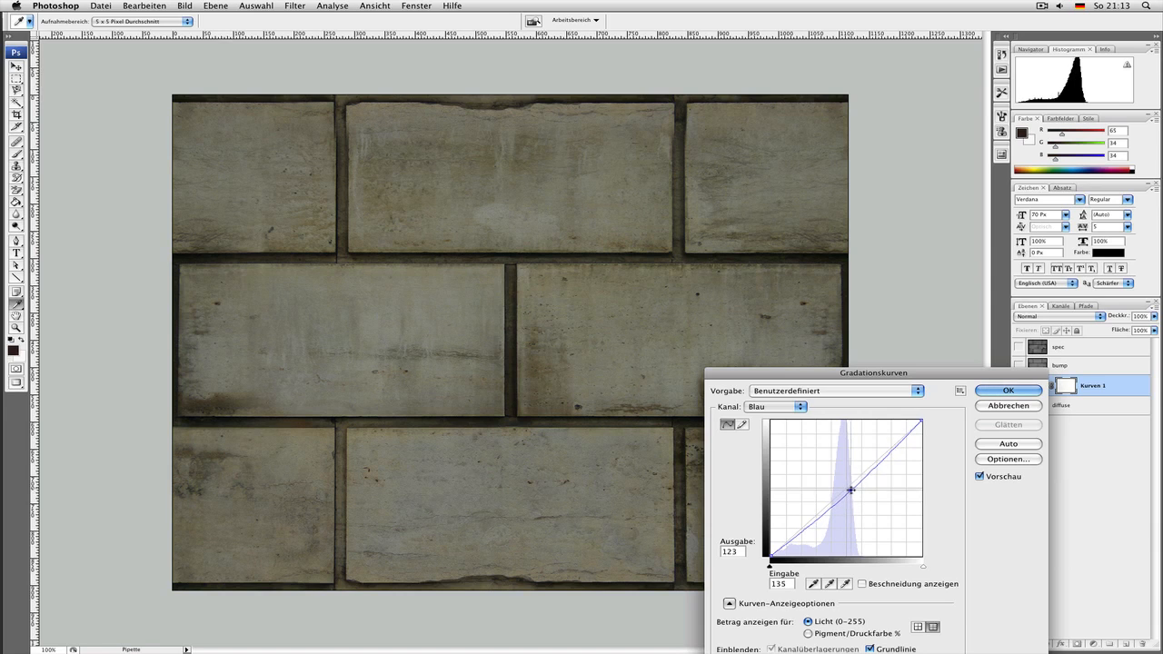
- Lower the midtones of the Grün curve with a point at about input 131 and output 125
click(772, 407)
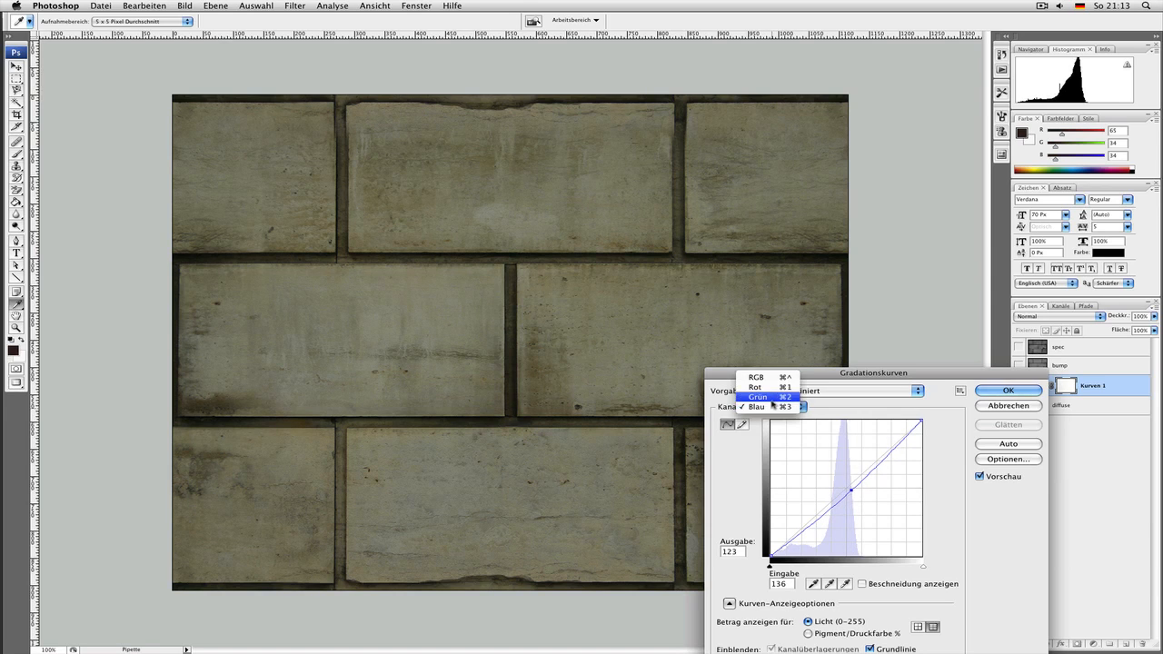
click(768, 397)
click(623, 361)
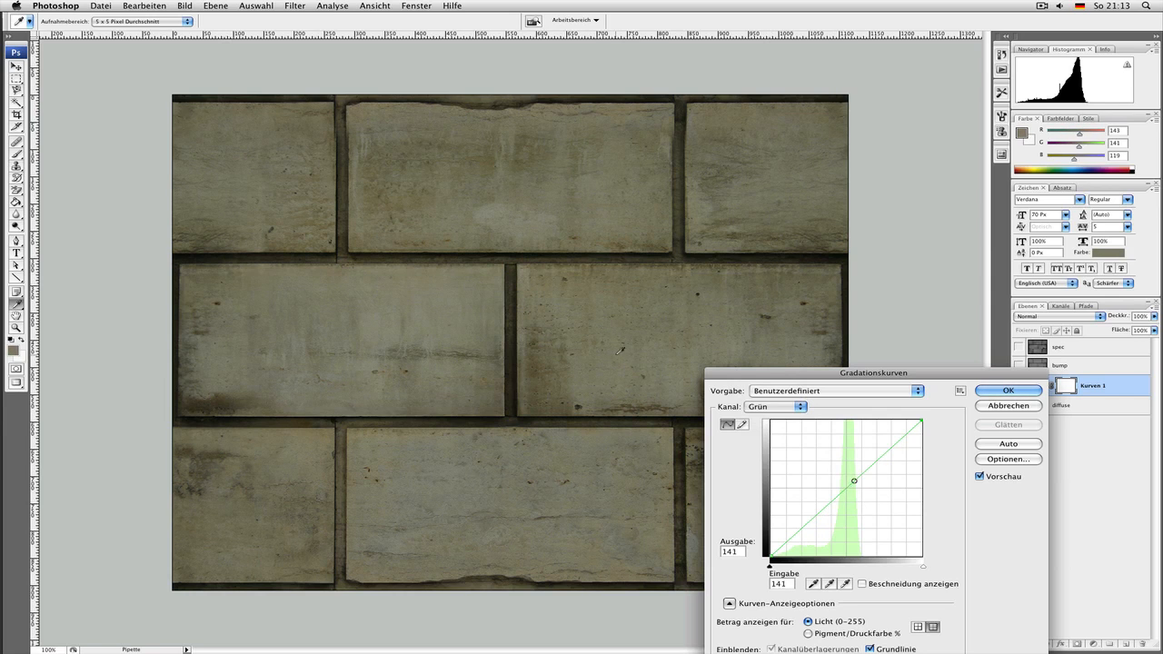
click(847, 489)
drag(846, 489, 849, 490)
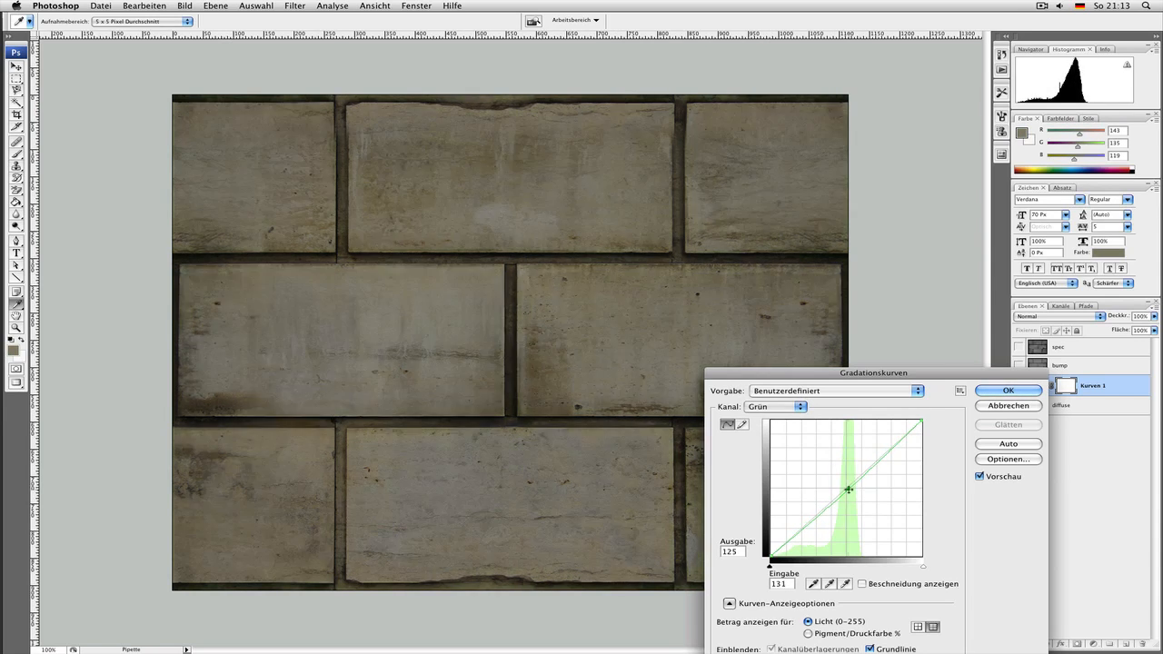
- Try raising the Rot curve's midtones to output 129 at input 125, compare with the preview off, and remove the point
click(790, 406)
click(788, 397)
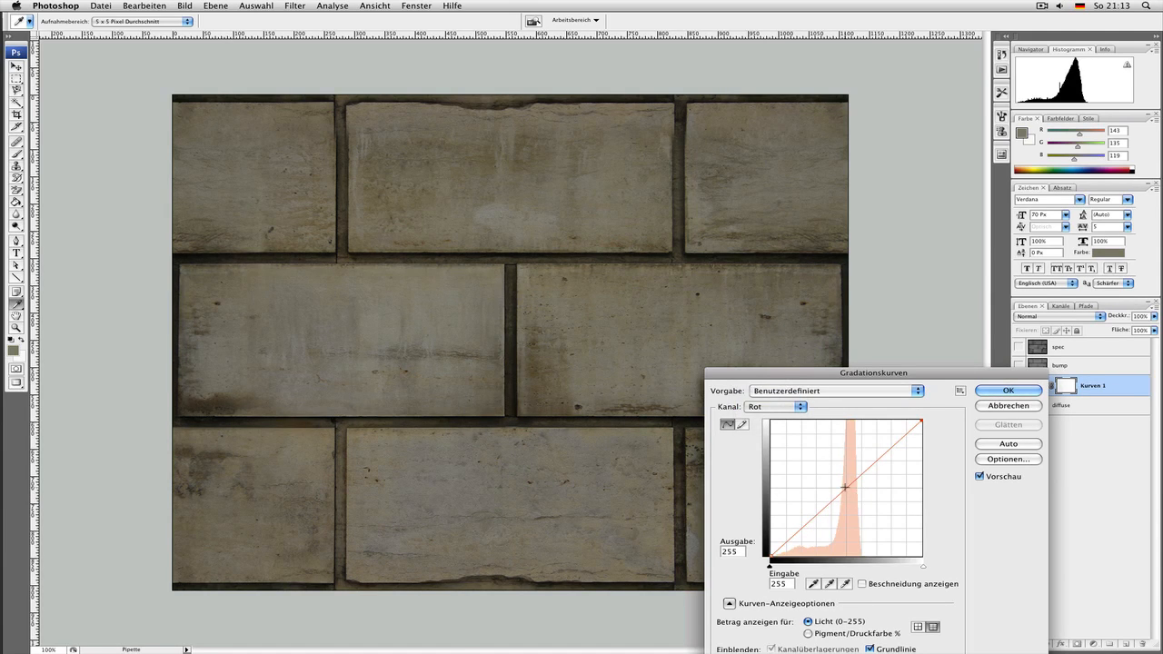
mouse_move(845, 490)
mouse_down()
mouse_move(836, 478)
mouse_move(845, 487)
mouse_up()
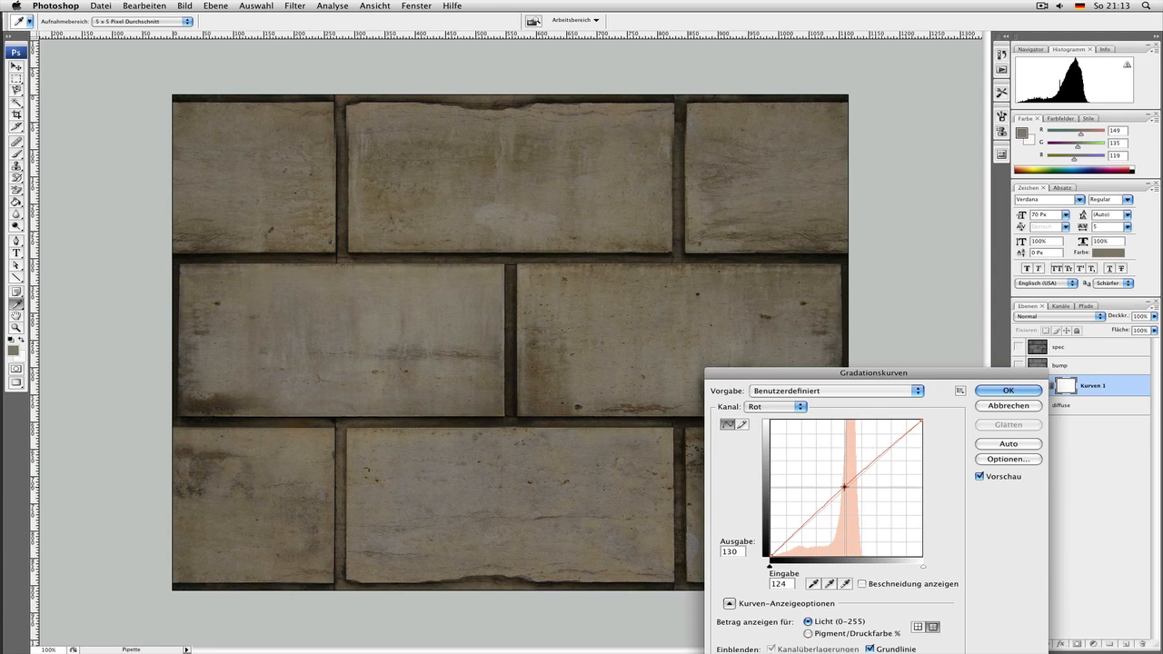
click(979, 477)
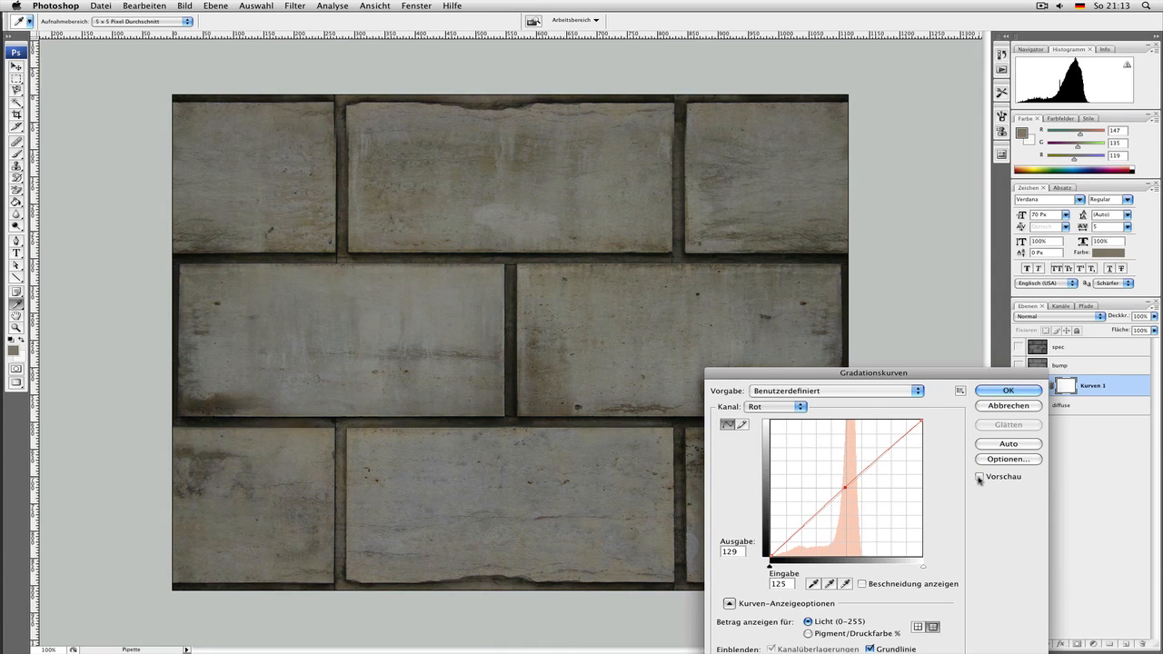
click(980, 477)
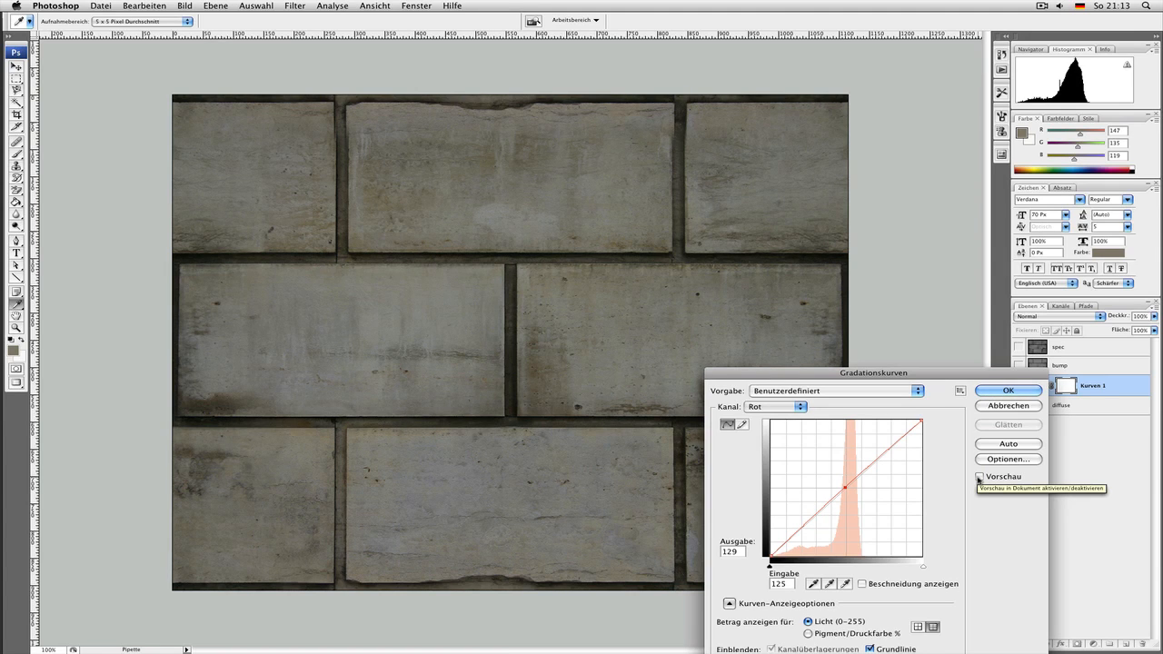
click(979, 477)
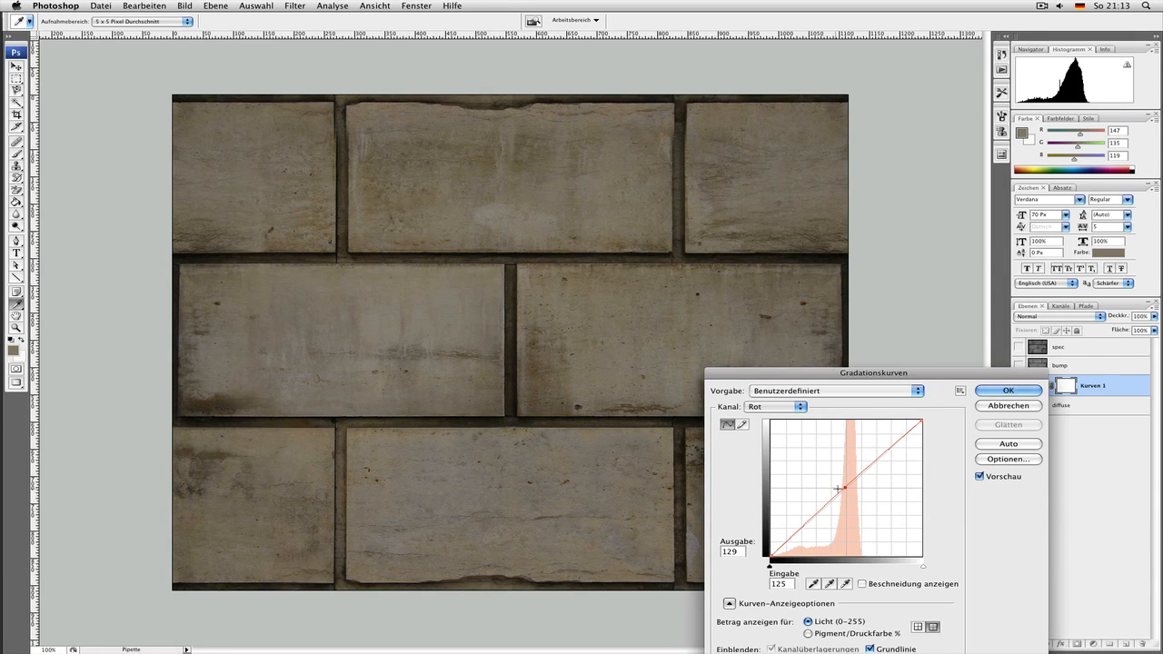
drag(845, 487, 940, 493)
- Switch the curves to the RGB channel and brighten the wall by lowering the white point to input 205
drag(882, 379, 849, 379)
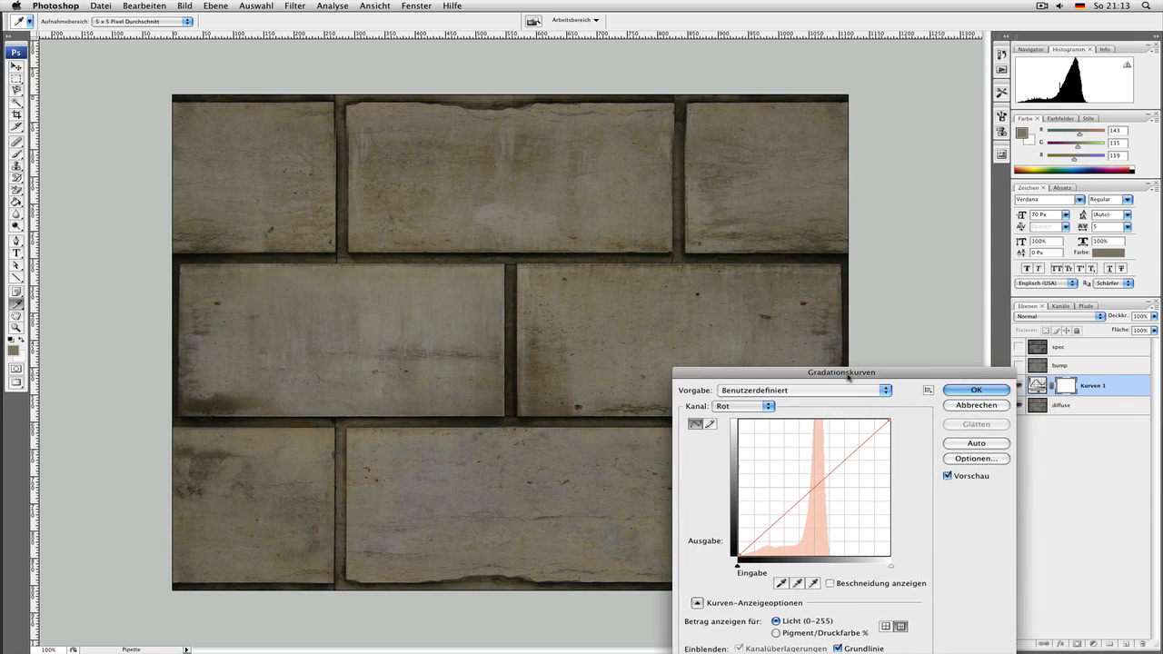
click(744, 406)
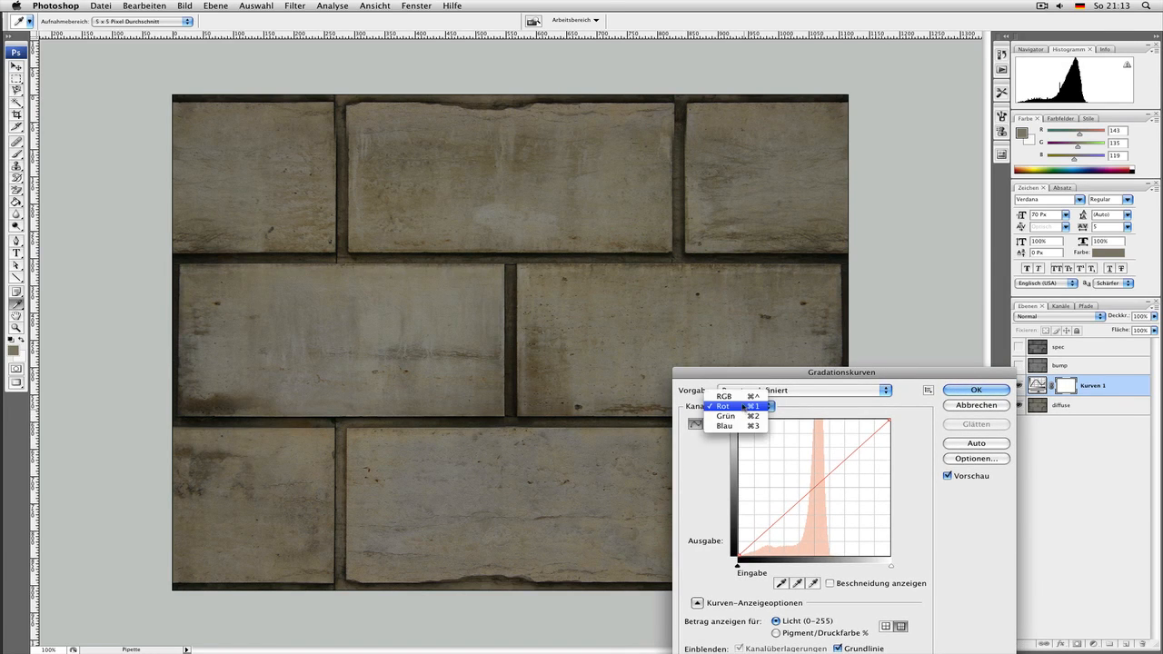
click(737, 393)
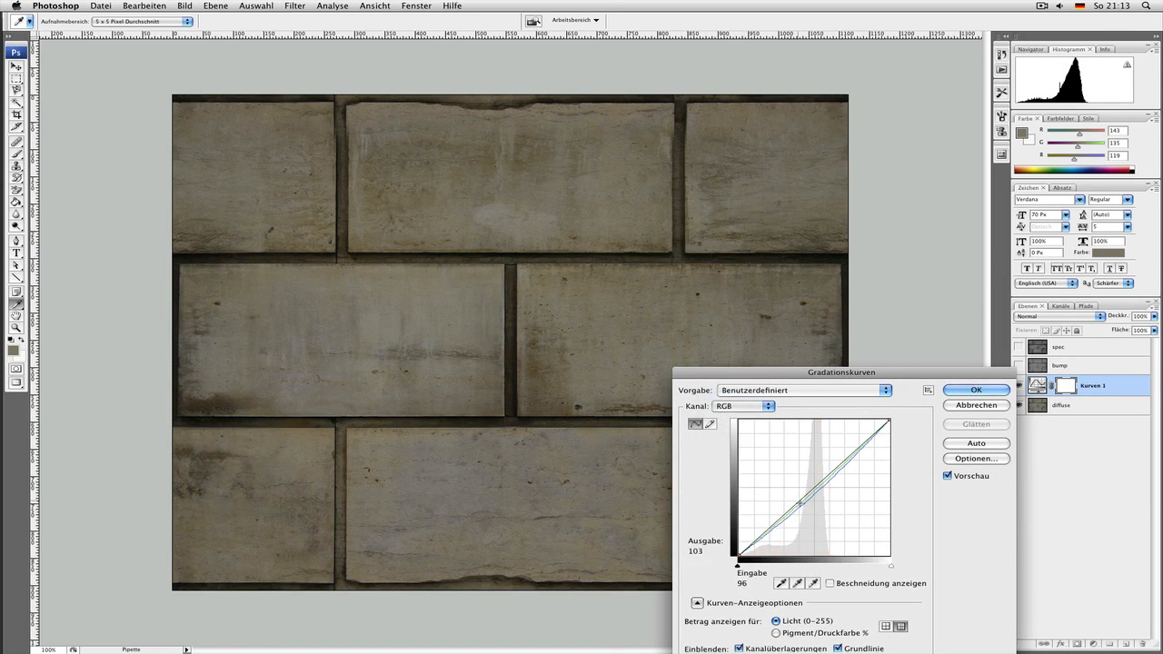
click(765, 535)
drag(765, 534, 1022, 511)
drag(890, 566, 860, 565)
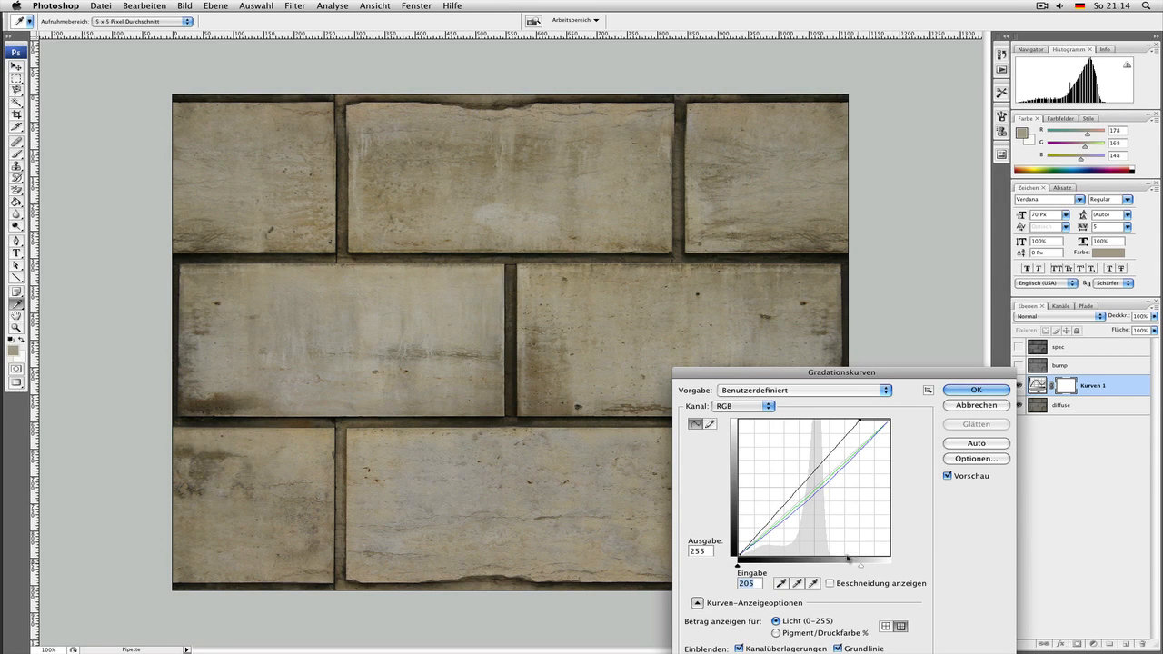
- Try an RGB contrast curve with points at input 67, output 60 and input 159, output 214, and remove both points
drag(779, 517, 778, 524)
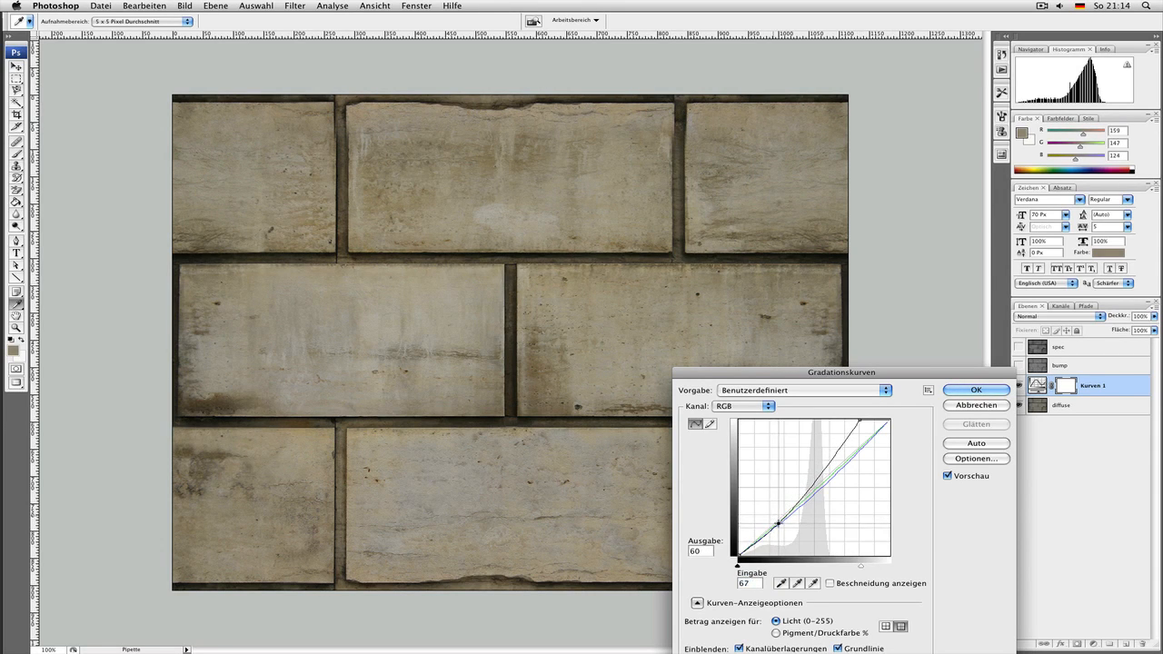
drag(834, 455, 832, 442)
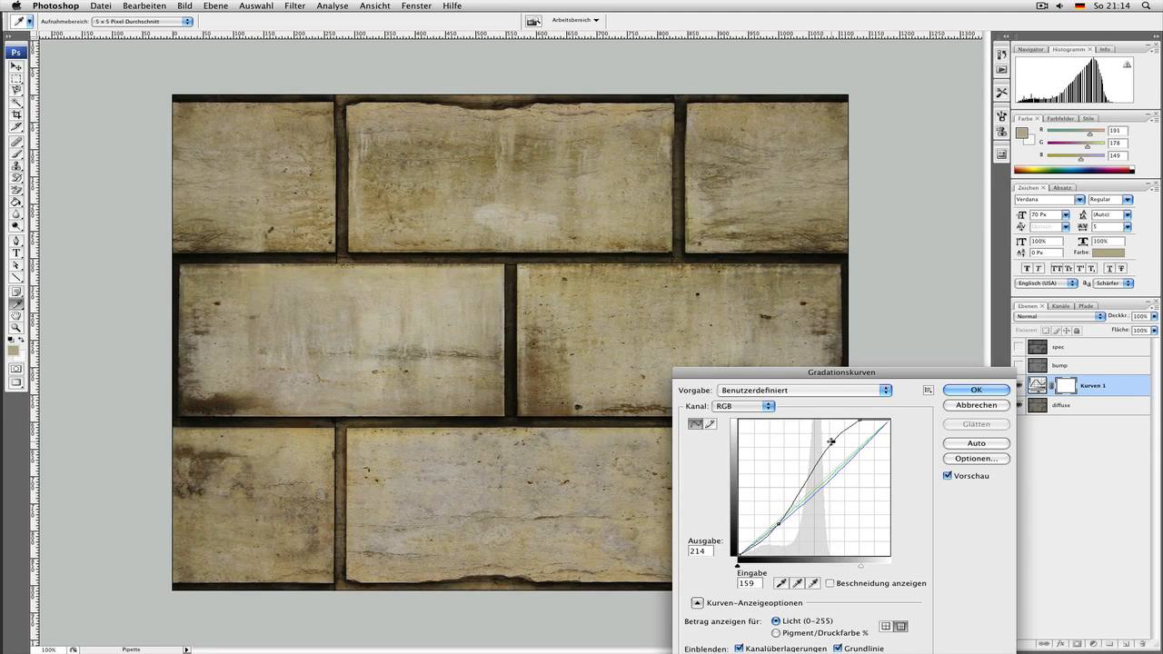
drag(830, 442, 827, 562)
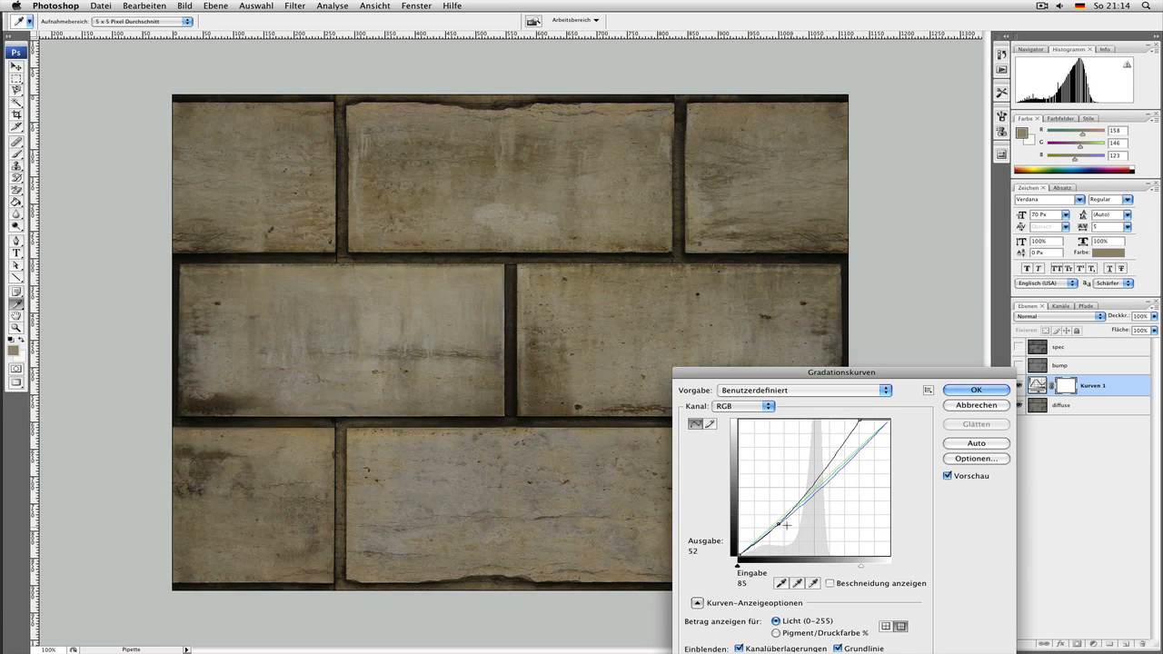
drag(779, 524, 913, 581)
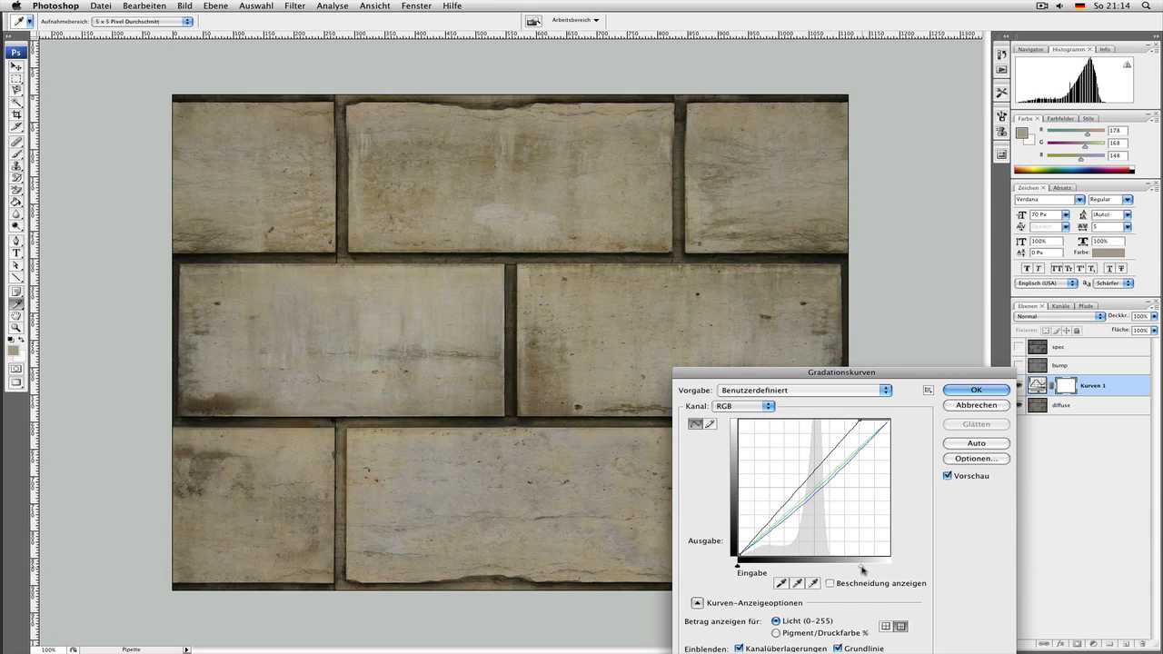
- Lower the RGB curve's white point to input 194 and apply the Gradationskurven adjustment
mouse_move(862, 569)
mouse_down()
mouse_move(897, 567)
mouse_move(834, 564)
mouse_move(857, 564)
mouse_up()
drag(857, 563, 854, 563)
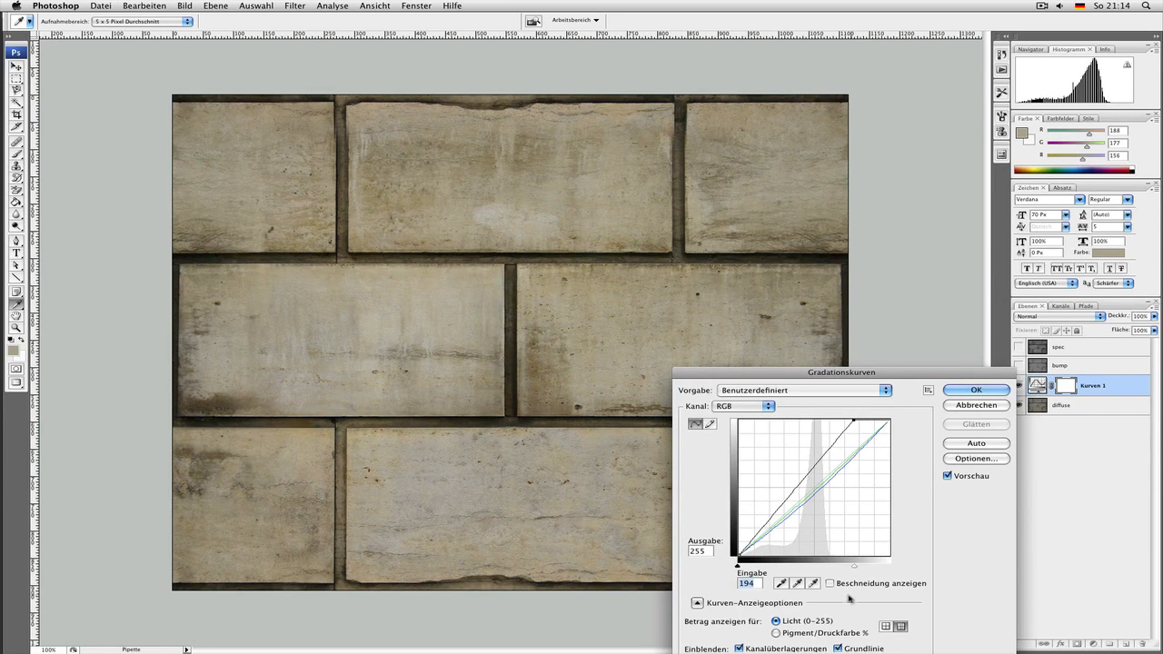
click(963, 390)
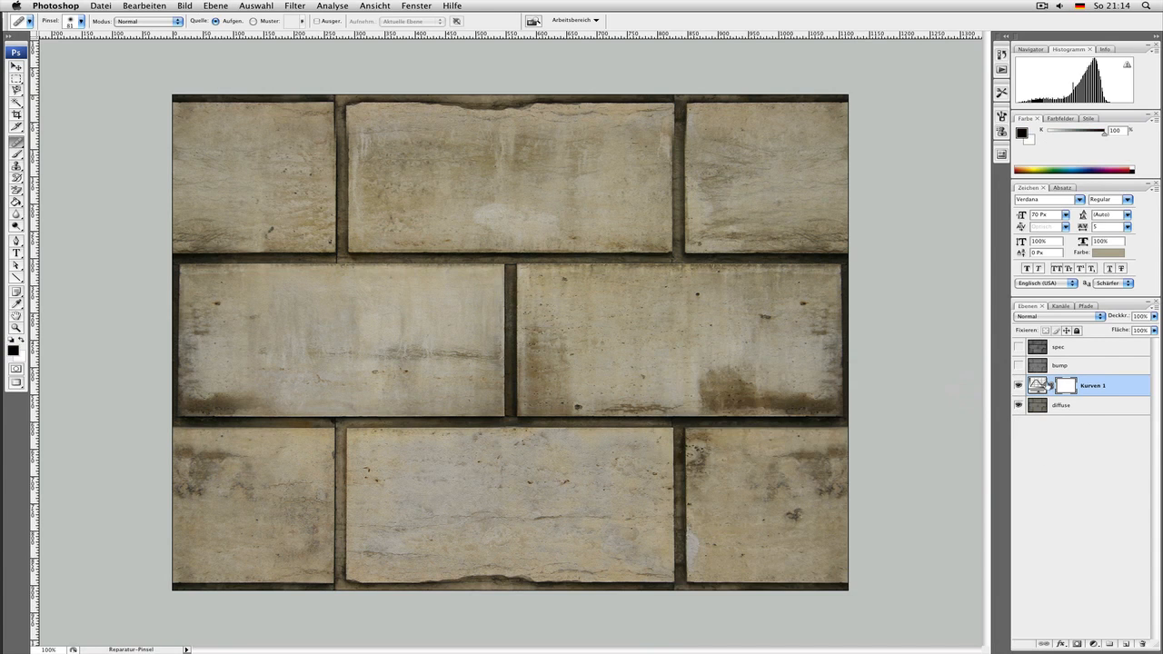
- Compare the wall with and without the Kurven 1 adjustment and review its curve settings without changing them
click(1018, 386)
click(1018, 386)
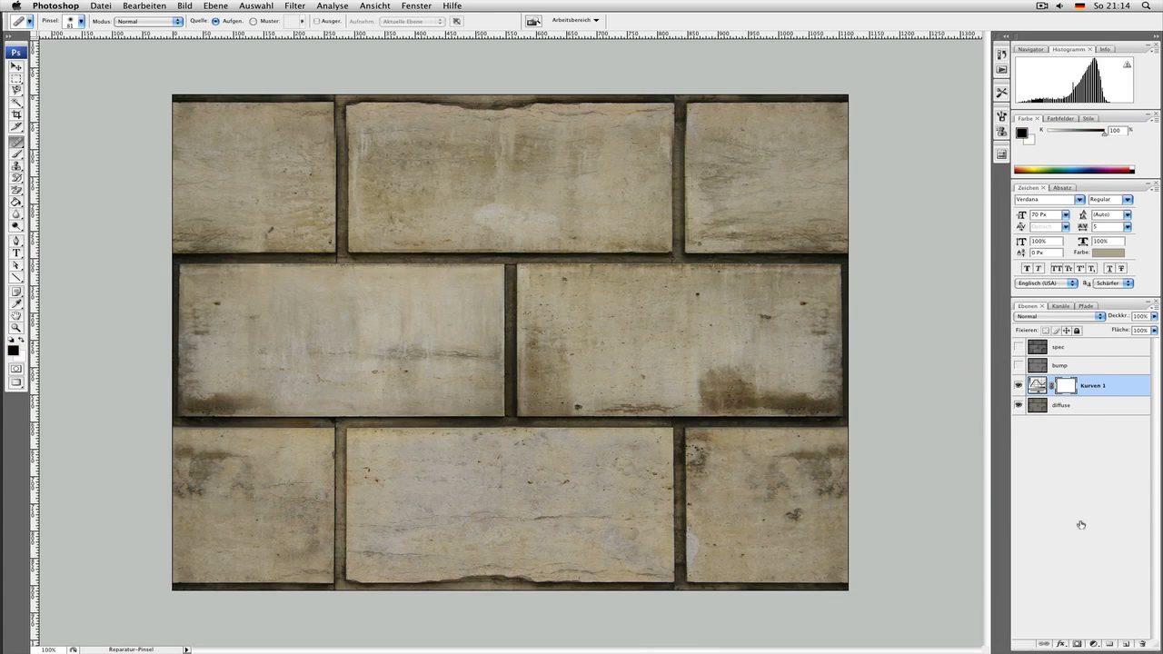
click(1094, 642)
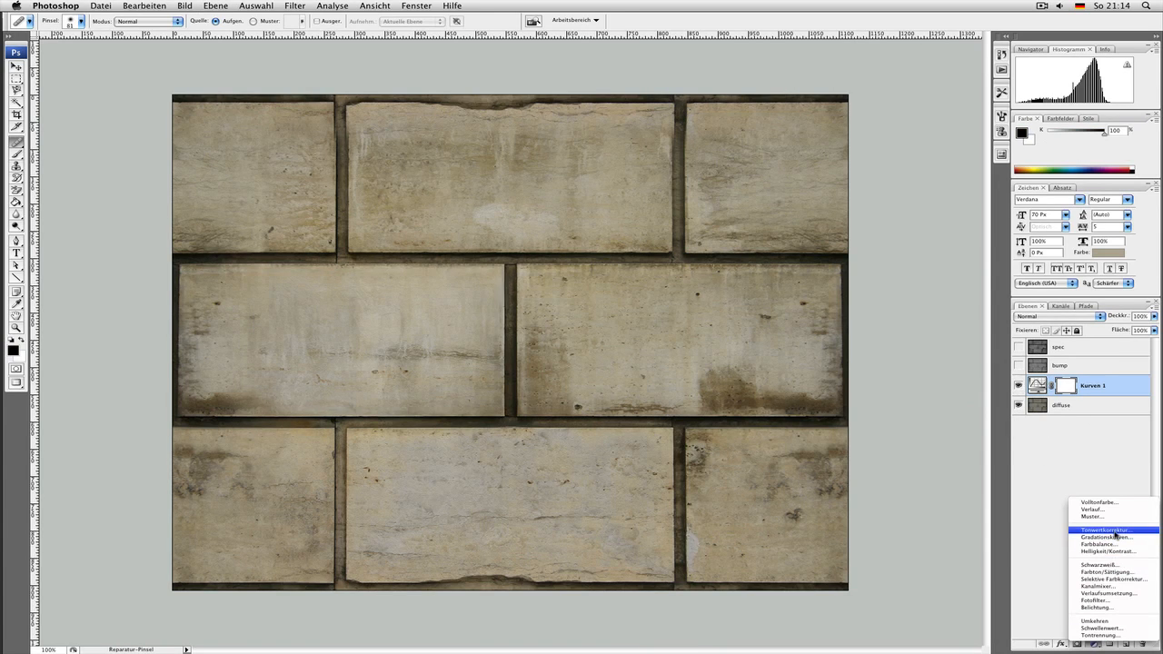
click(1044, 478)
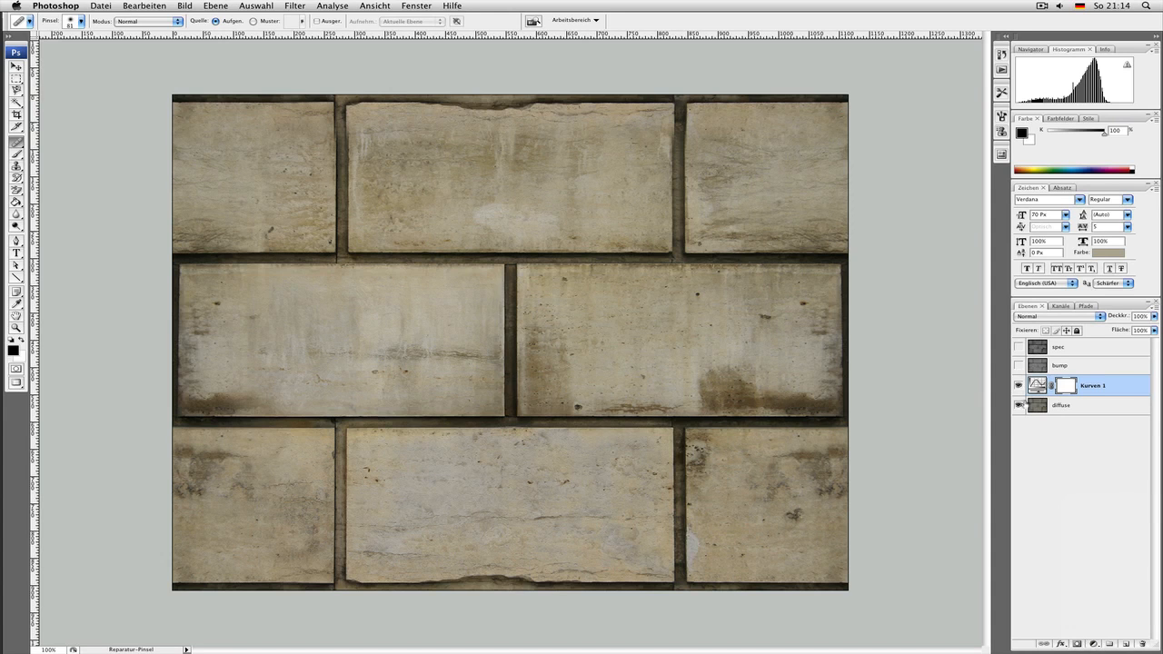
click(1018, 386)
click(1020, 387)
double_click(1037, 386)
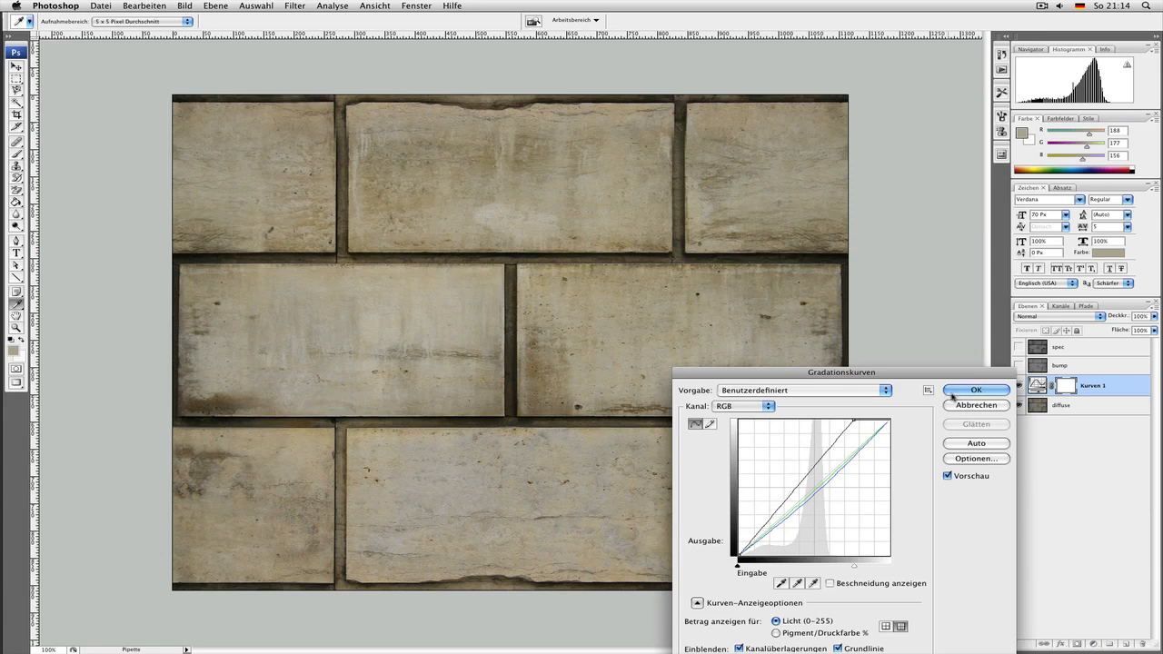
click(958, 389)
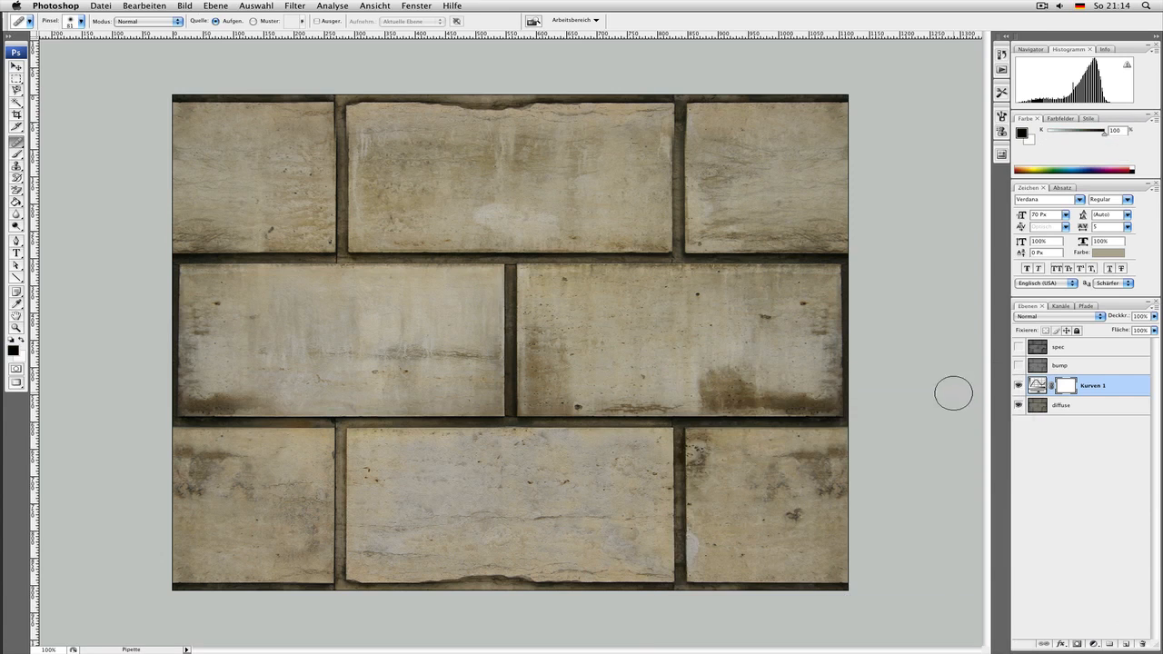
- Check the wall once more with Kurven 1 off and on, and merge the adjustment down into the diffuse layer
click(1018, 386)
click(1020, 387)
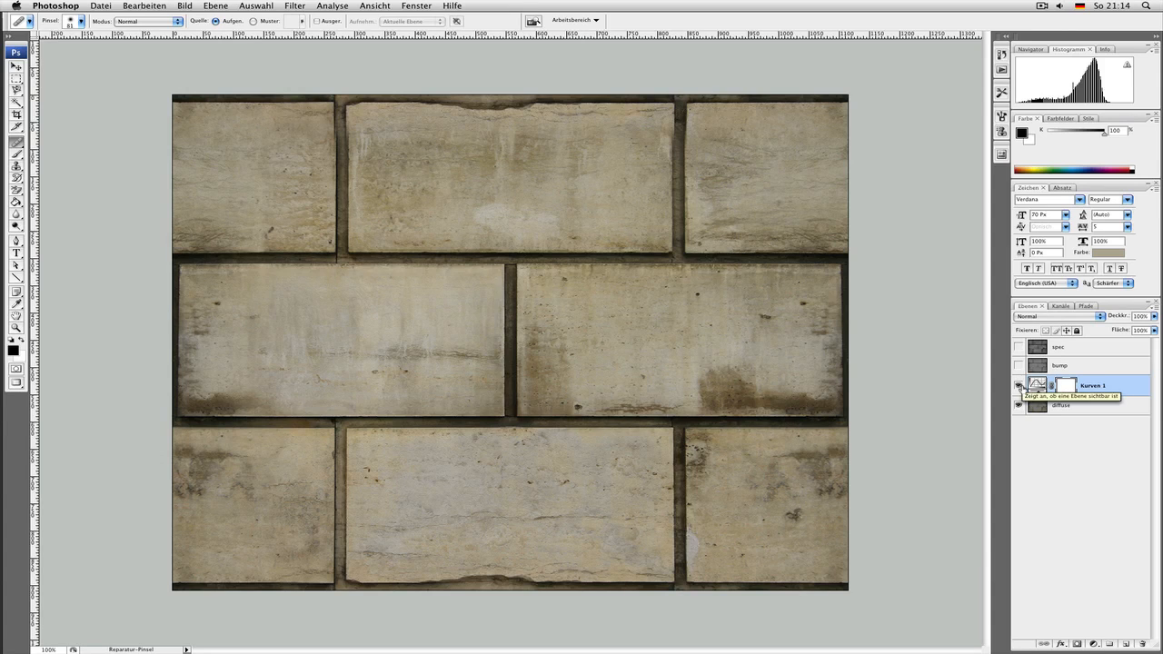
key(super+e)
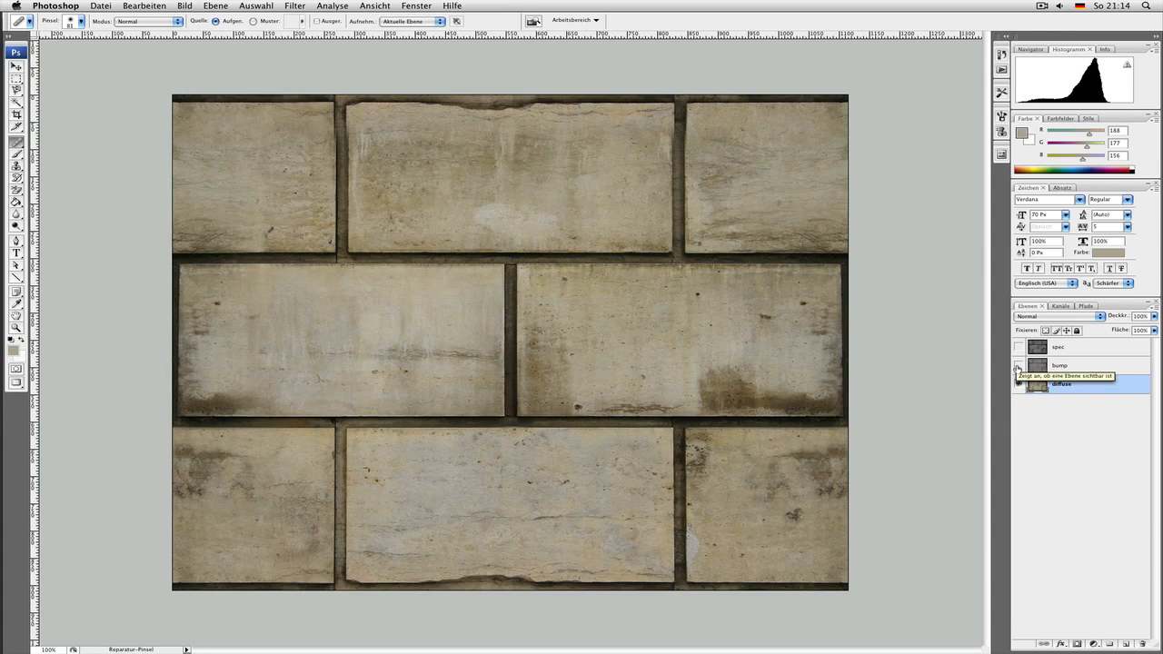
- Show the bump layer and add a Gradationskurven adjustment layer directly above it
click(1018, 365)
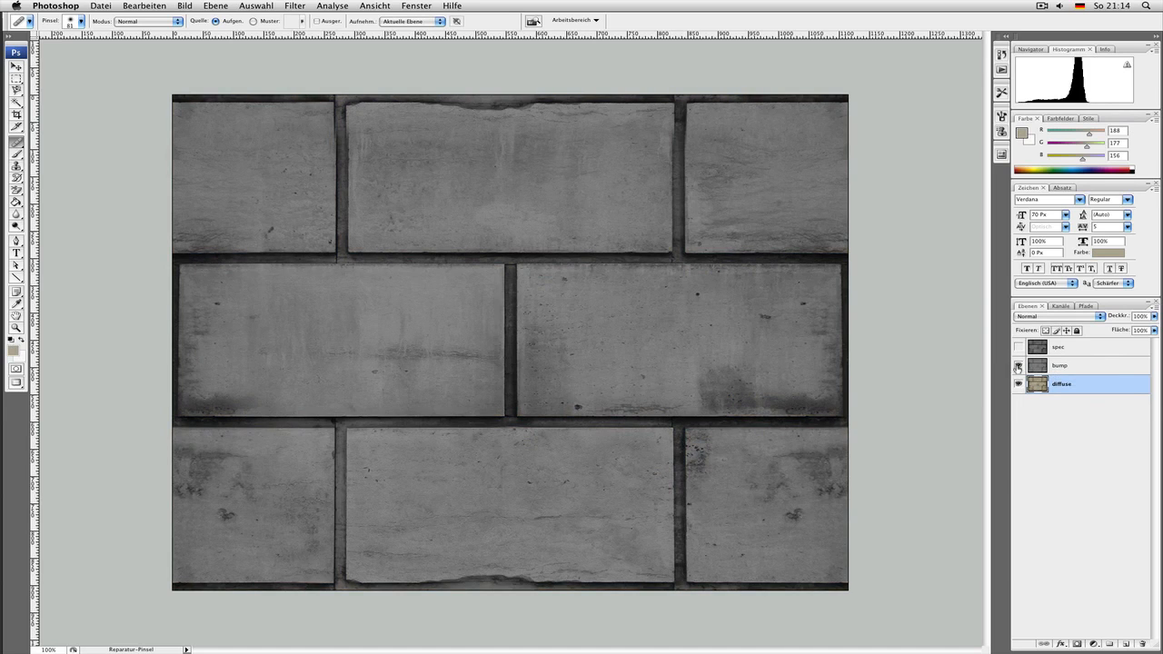
click(1061, 368)
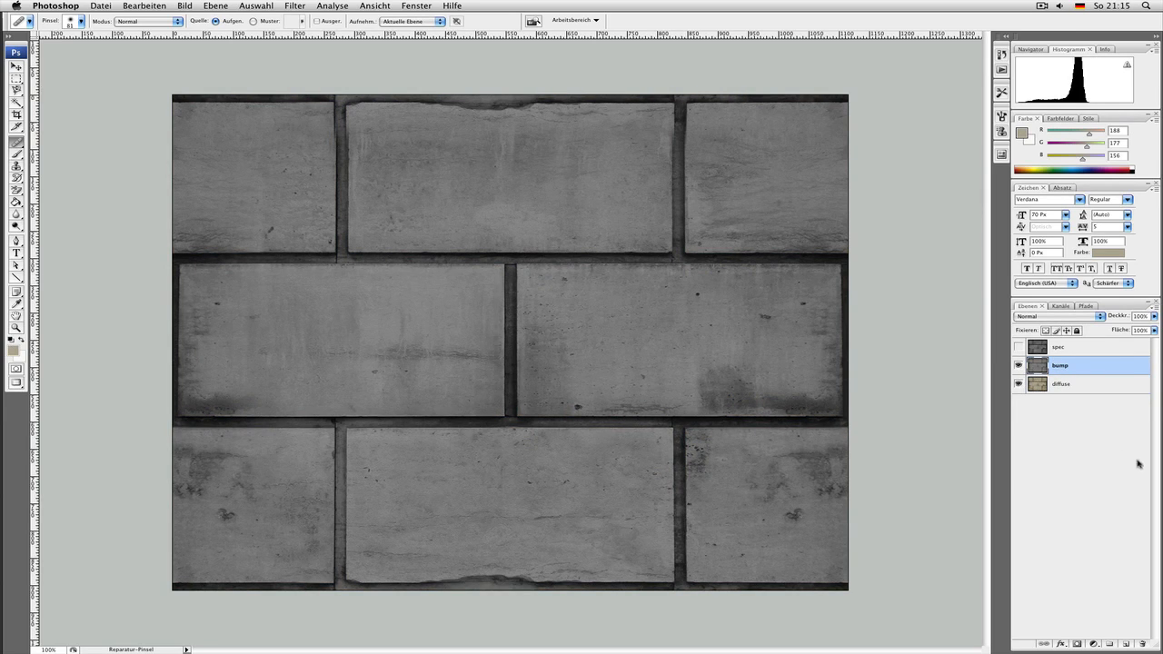
click(1094, 645)
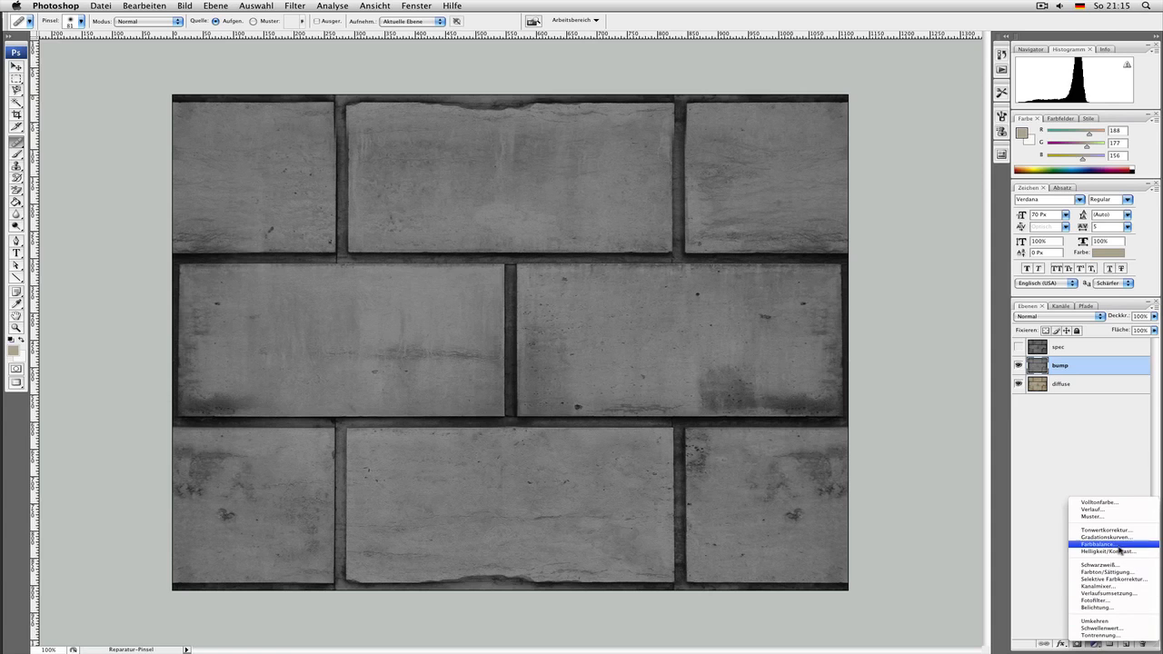
click(1121, 538)
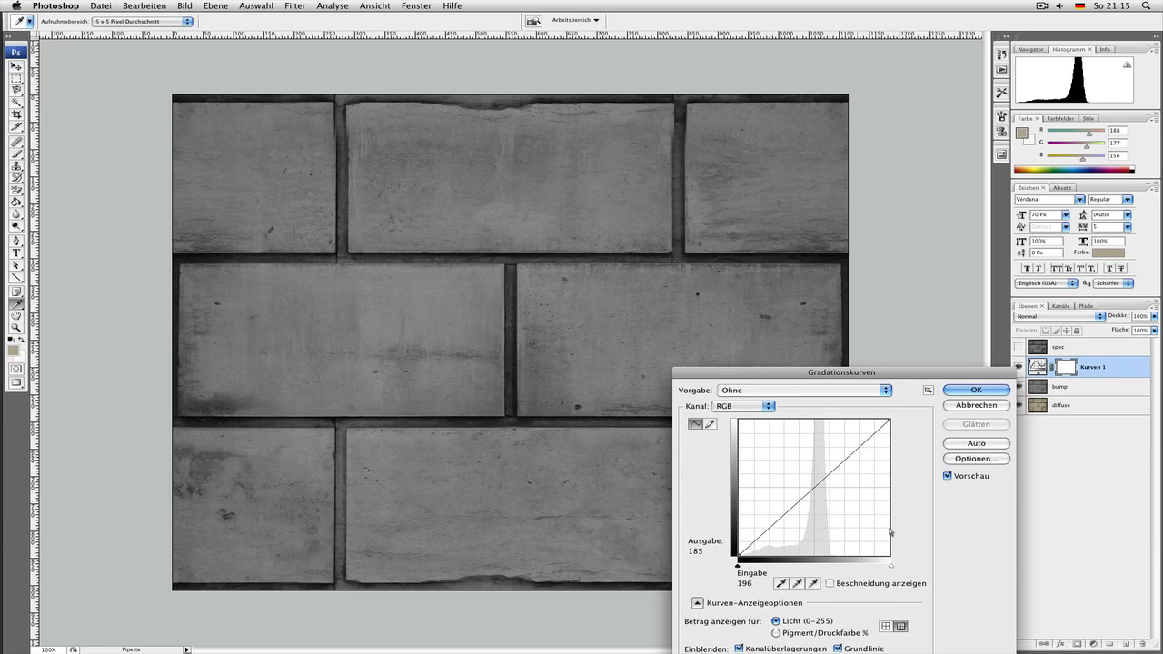
- Set the curve's white point to input 185 and add a brick-tone point at input 141, output 194
drag(890, 568, 847, 565)
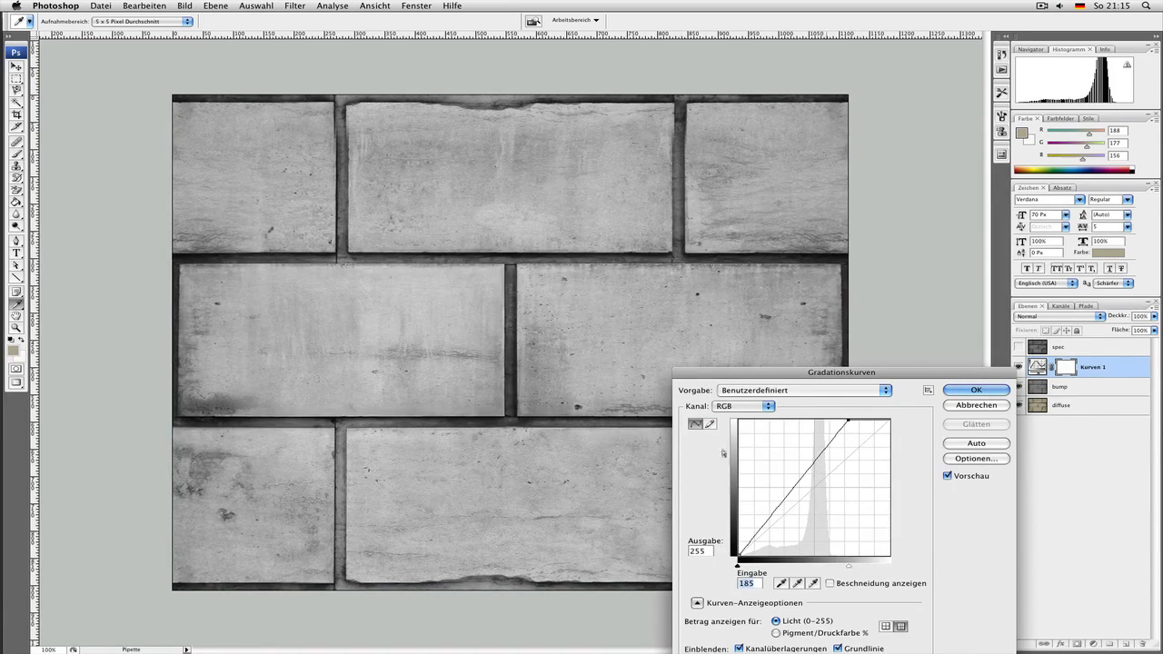
drag(605, 334, 618, 311)
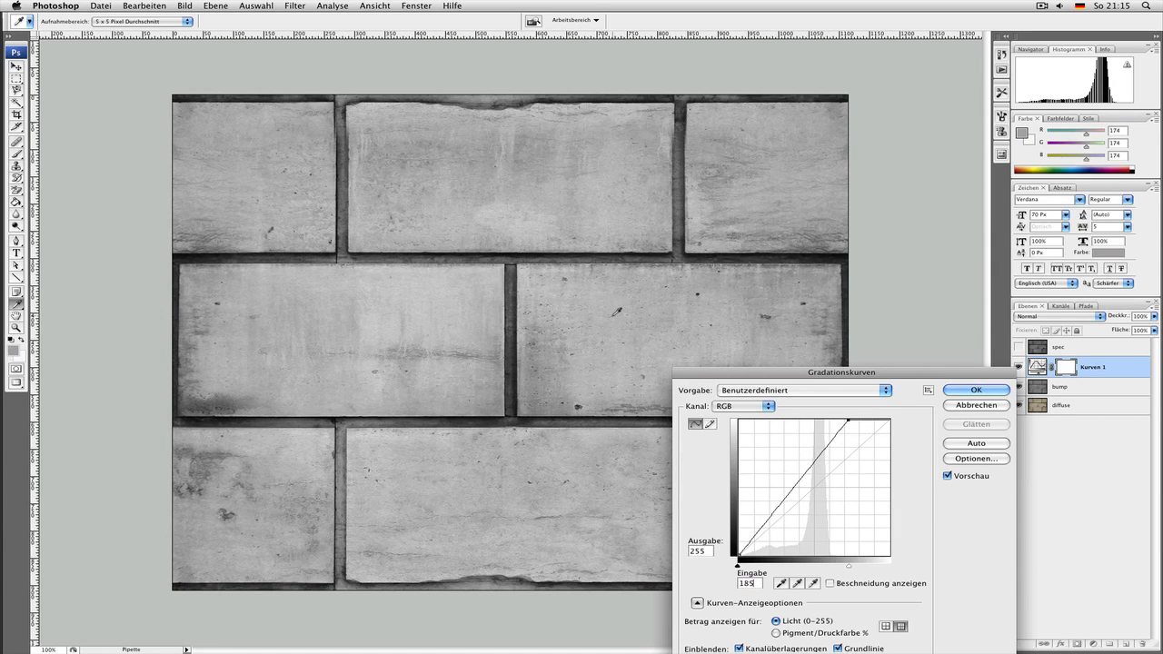
click(514, 364)
drag(515, 363, 601, 329)
right_click(606, 336)
click(600, 327)
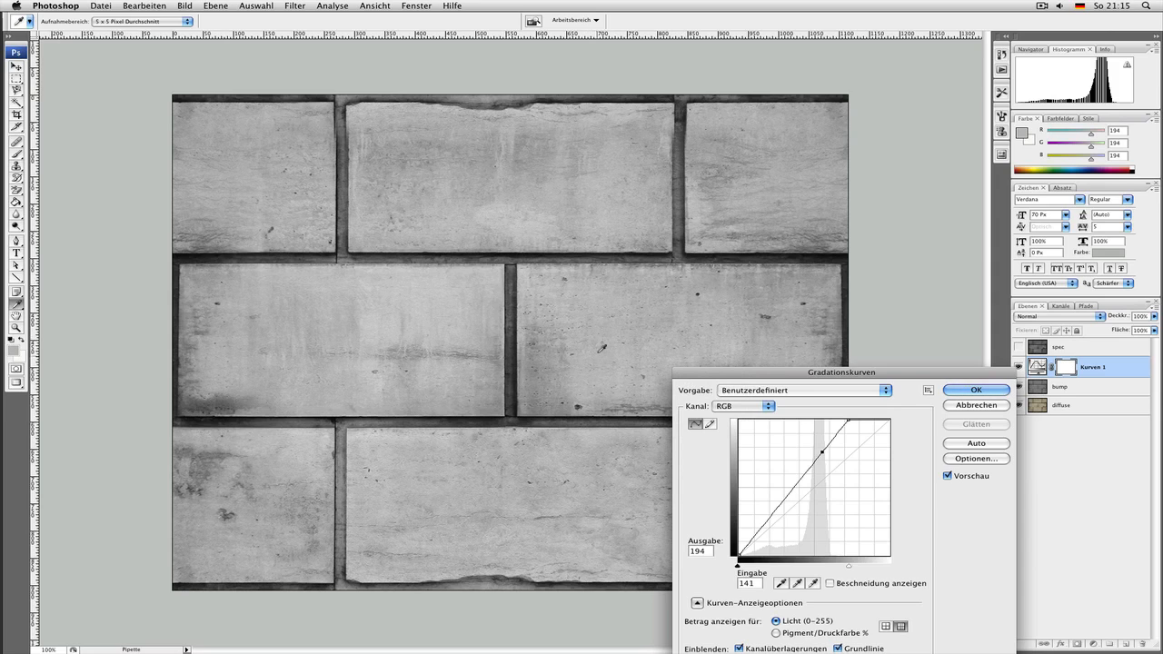
- Add a curve point sampled from the dark joint and darken it to input 77, output 67
super+click(512, 362)
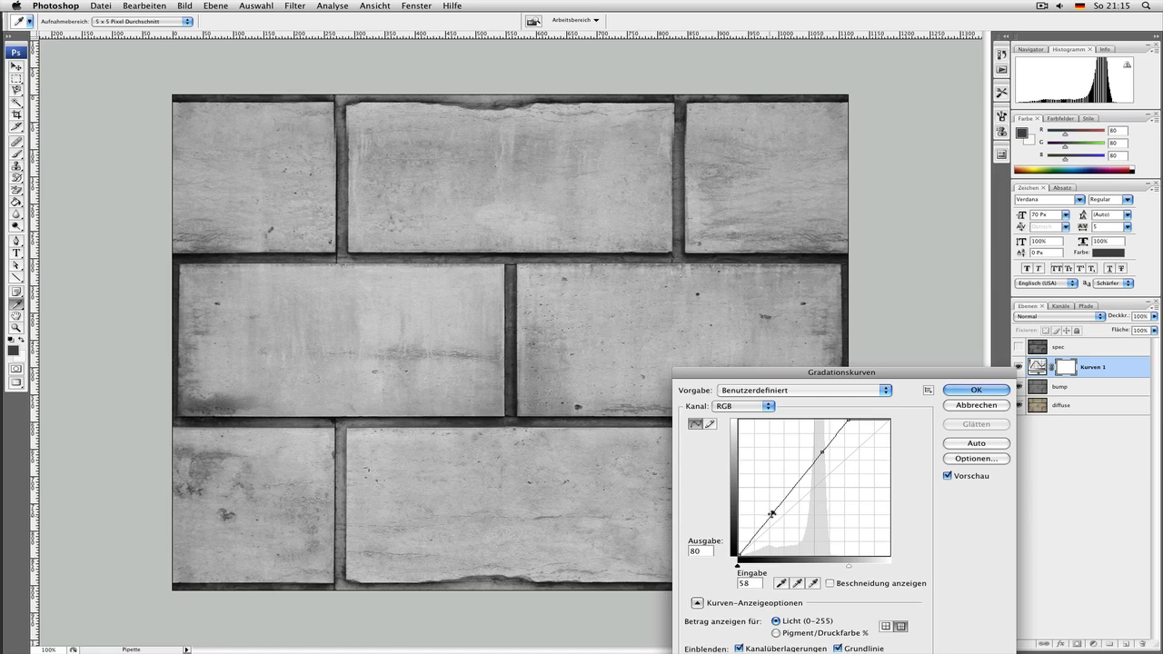
drag(773, 514, 784, 519)
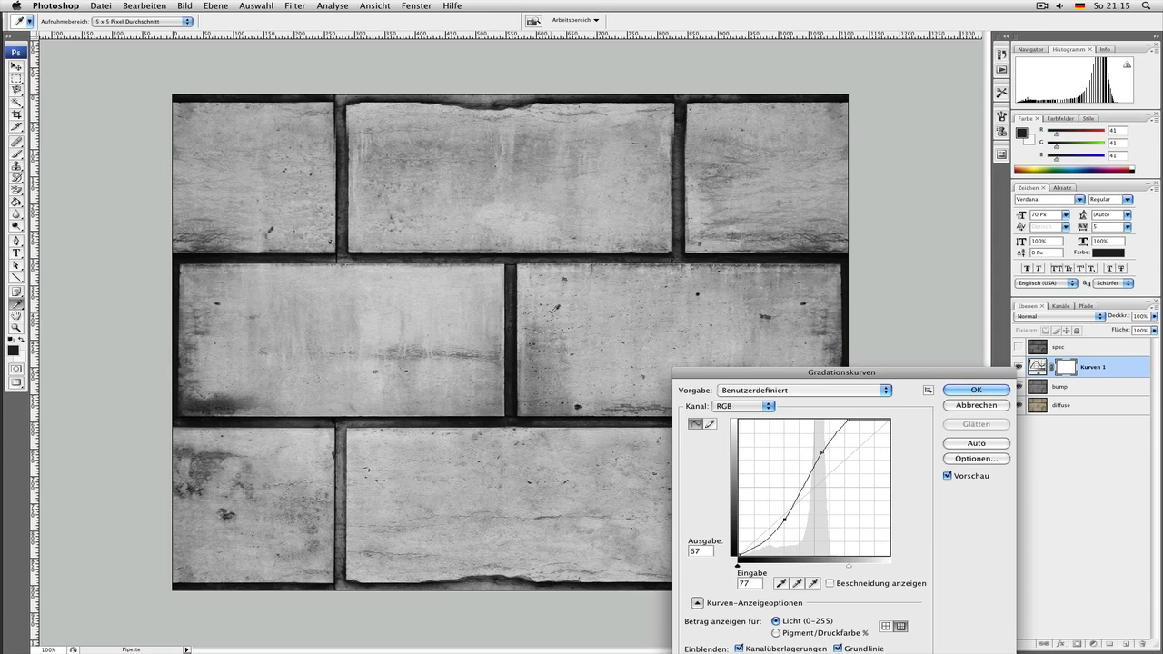
click(555, 383)
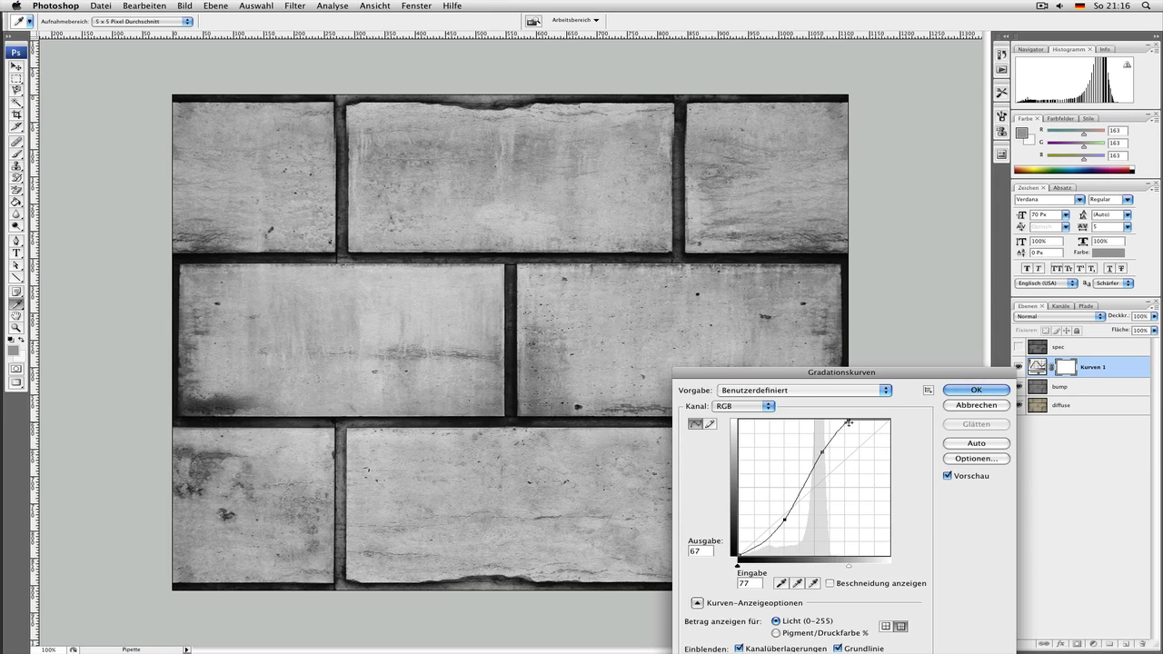
- Flatten the curve around the brick tones, darken the shadows with a point at input 55, output 15, and apply the curves adjustment
drag(849, 421, 854, 420)
drag(811, 468, 826, 452)
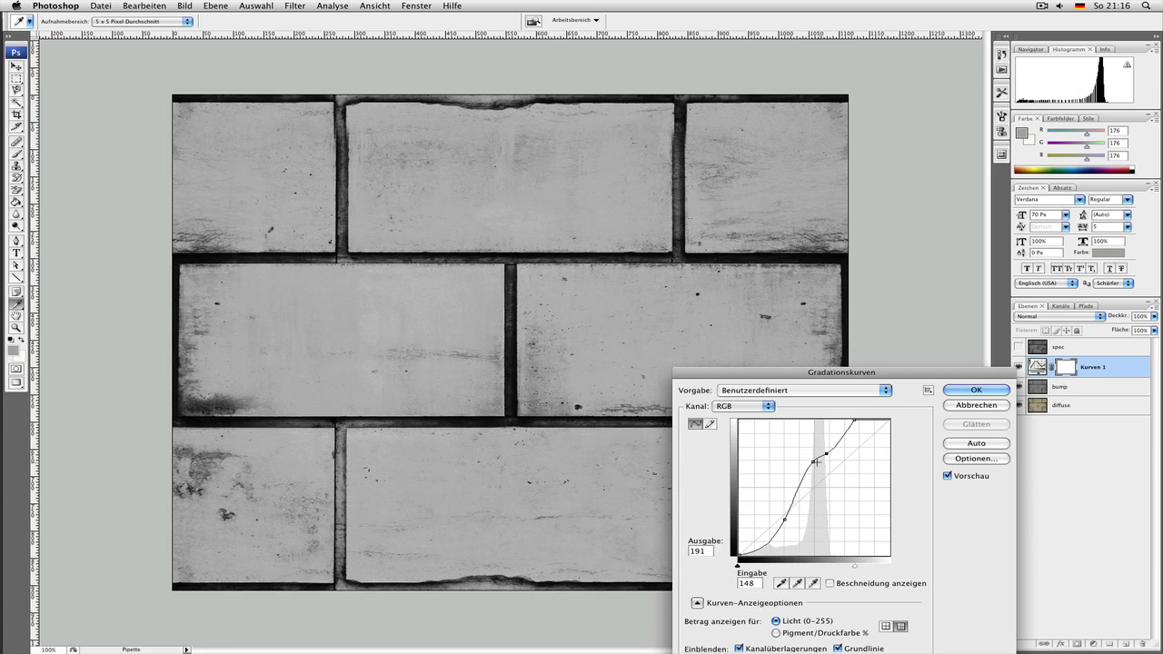
drag(812, 461, 811, 462)
drag(753, 549, 756, 581)
drag(784, 520, 772, 547)
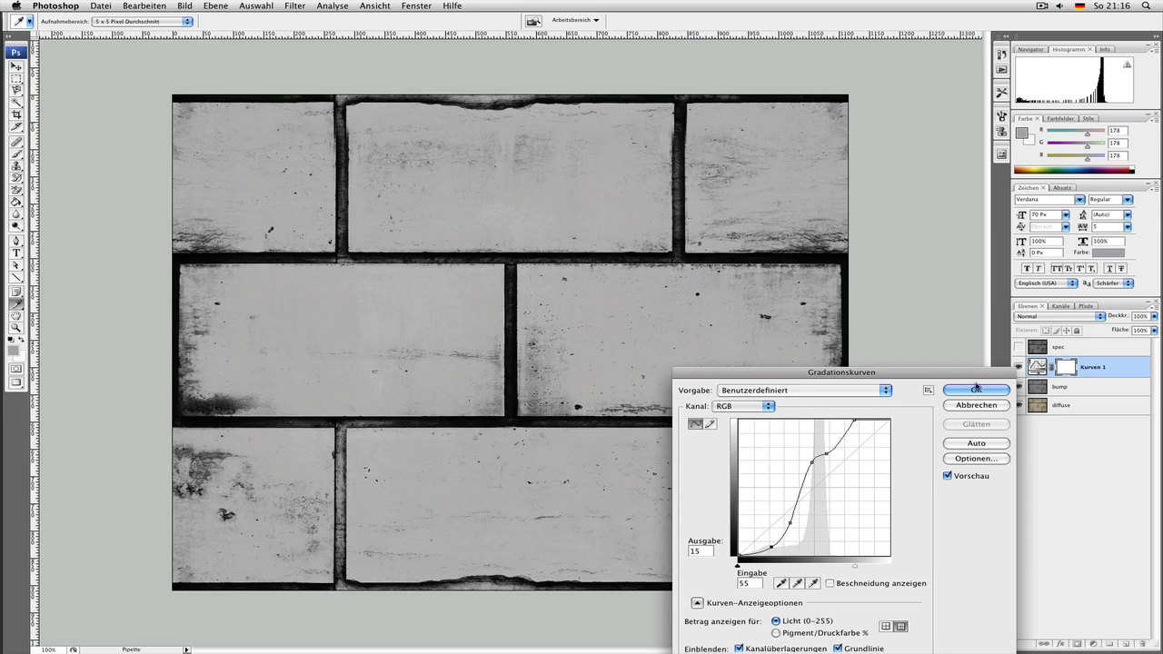
drag(916, 374, 773, 460)
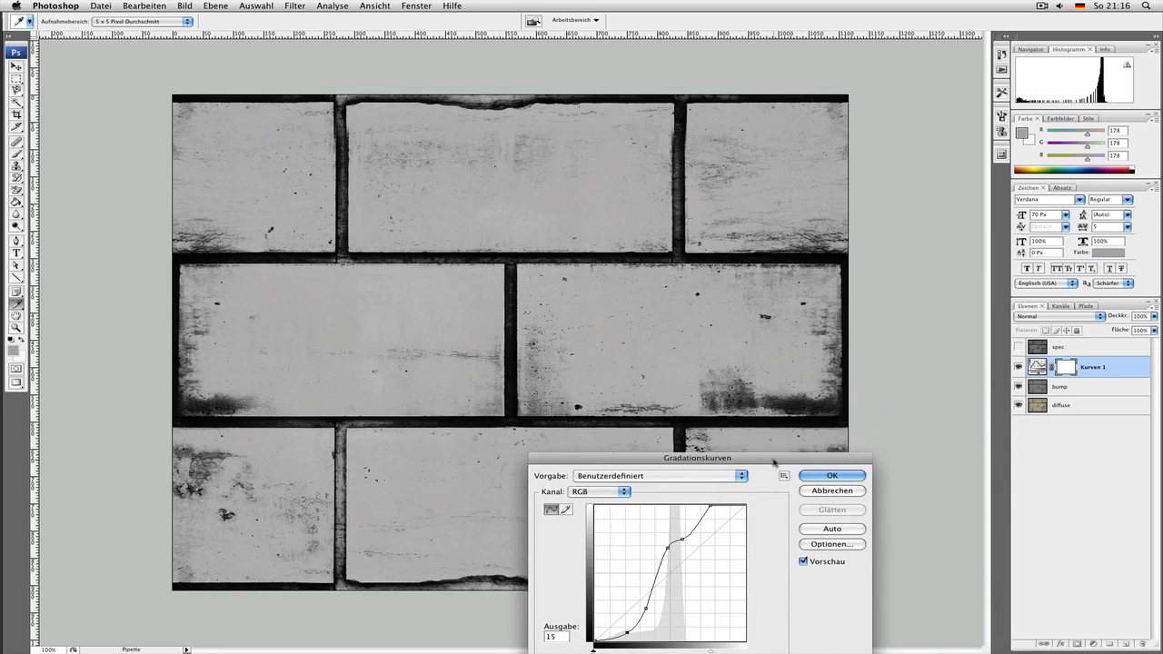
click(832, 476)
- Make a rectangular selection over the left part of the middle row's left brick, including its stained lower corner
key(j)
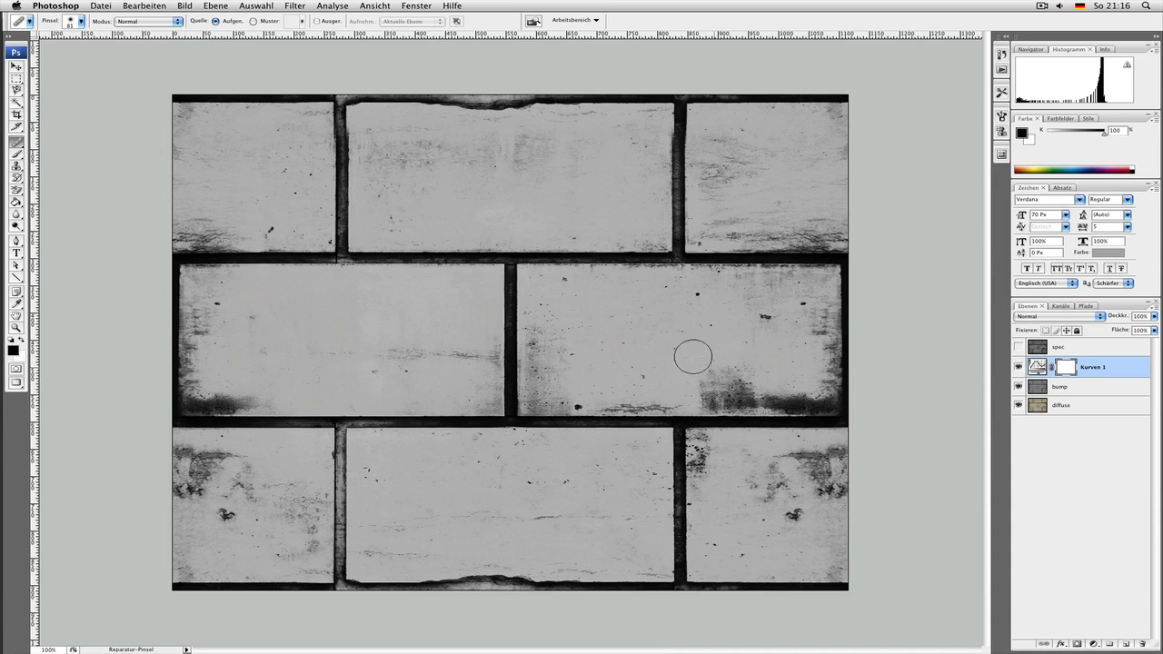
click(18, 79)
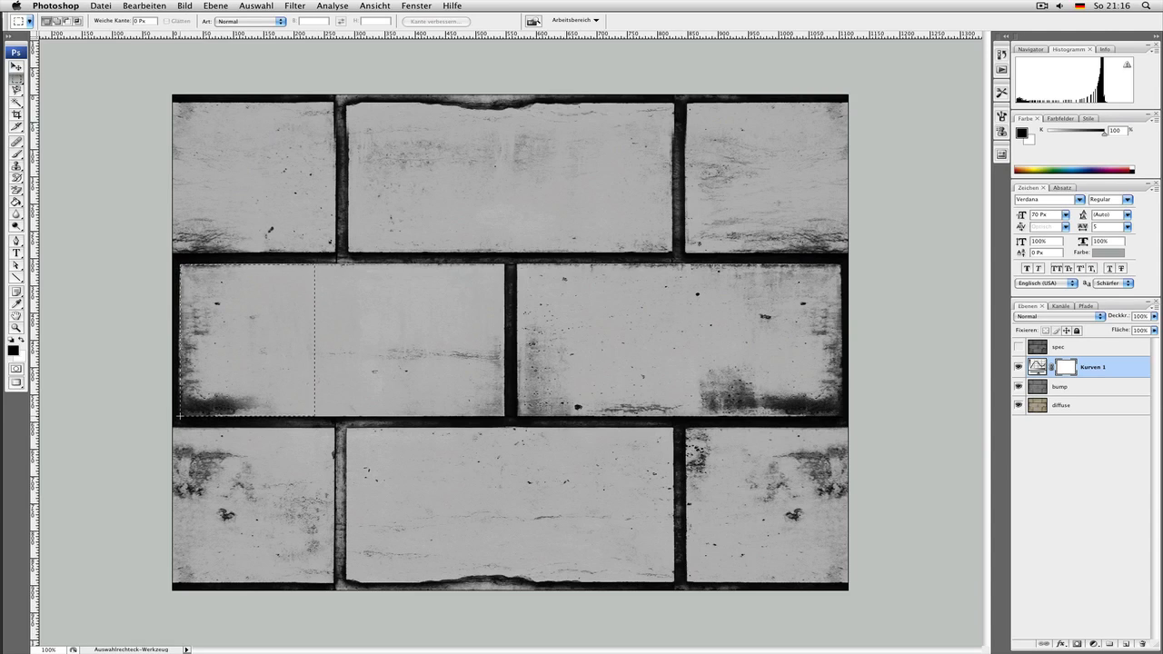
drag(179, 416, 179, 416)
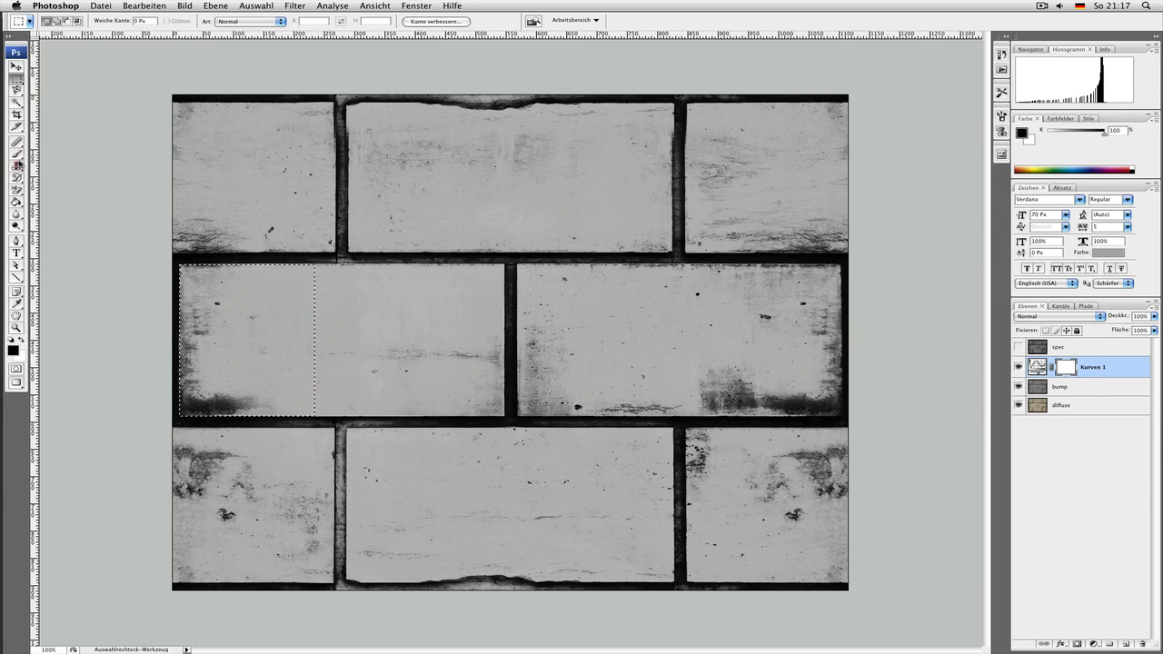
- Set the Clone Stamp brush to 110 px diameter and 48% hardness
click(16, 166)
right_click(399, 309)
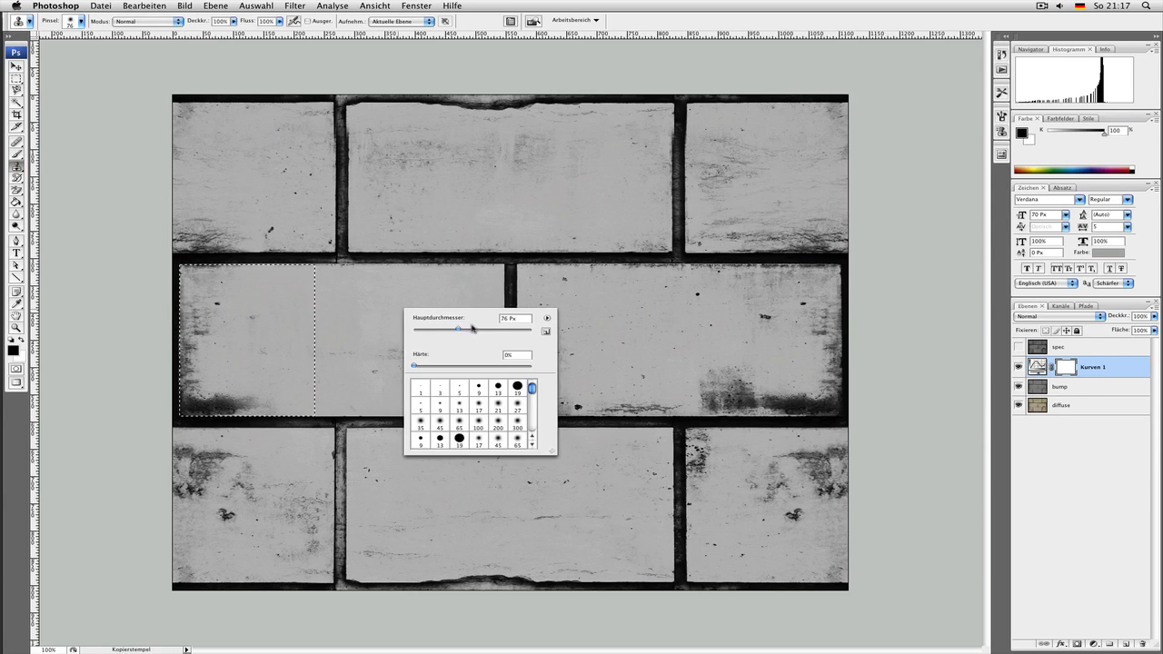
drag(470, 329, 476, 330)
click(470, 366)
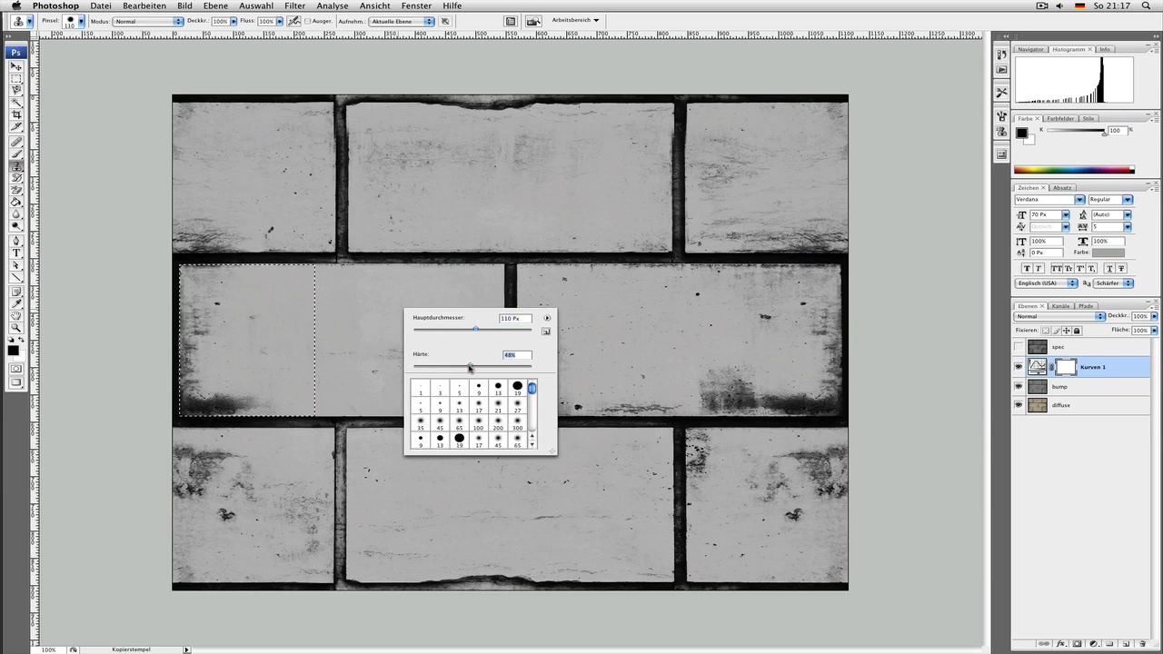
click(387, 310)
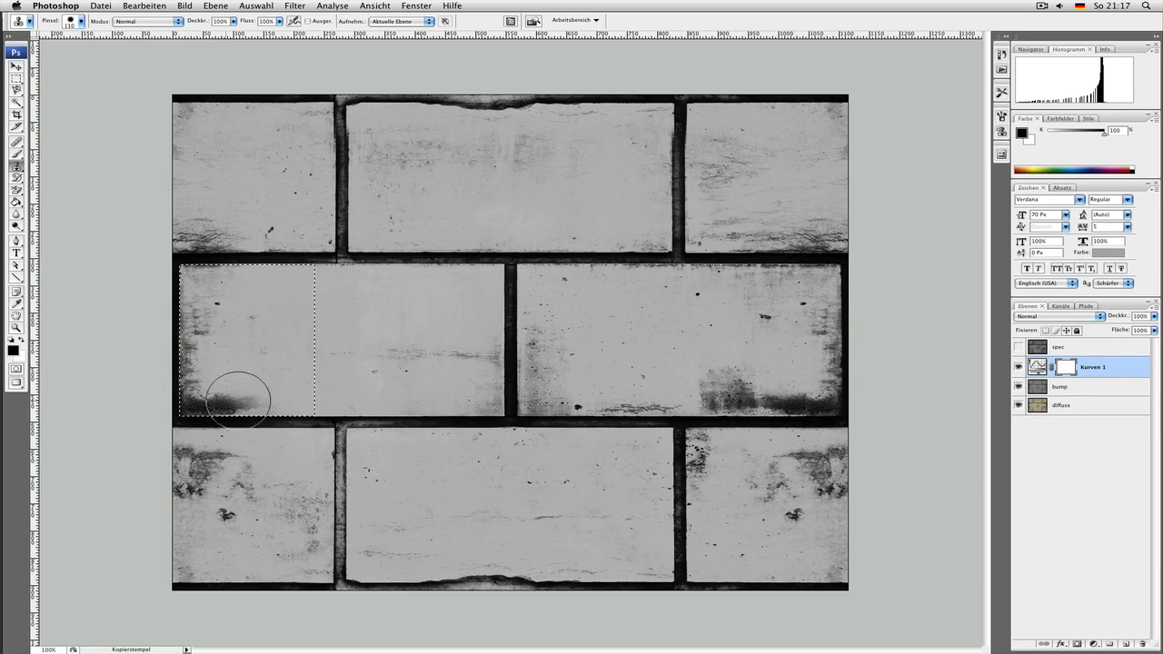
- Try to clone clean brick texture over the dark stains inside the selection on the bump layer
click(1059, 386)
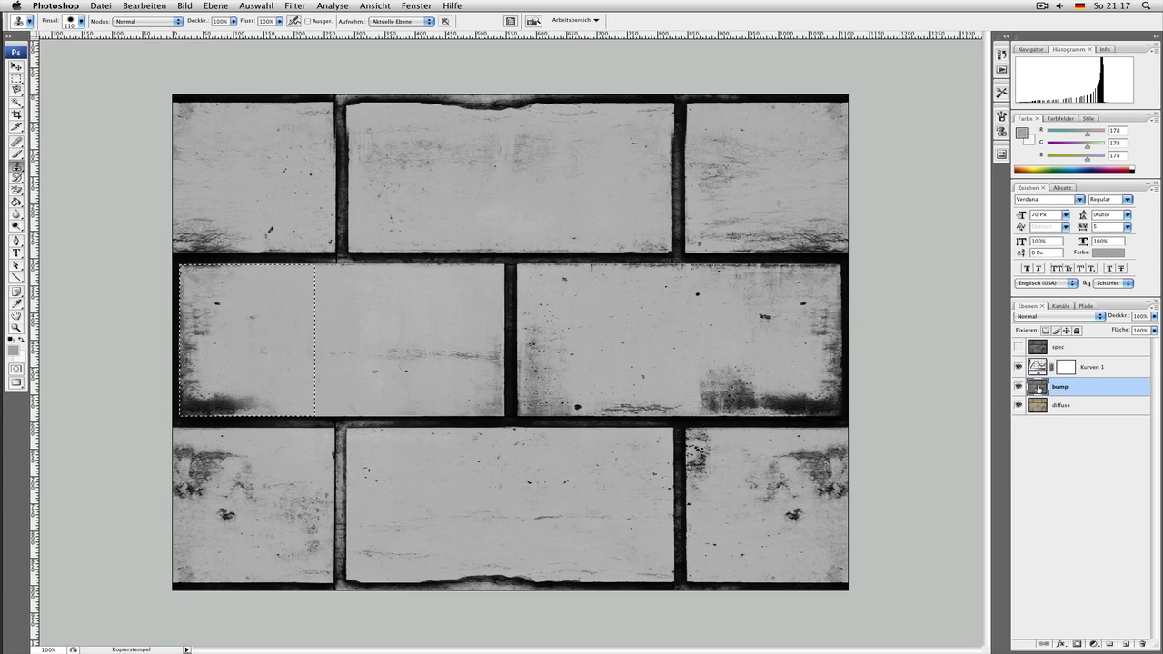
click(205, 393)
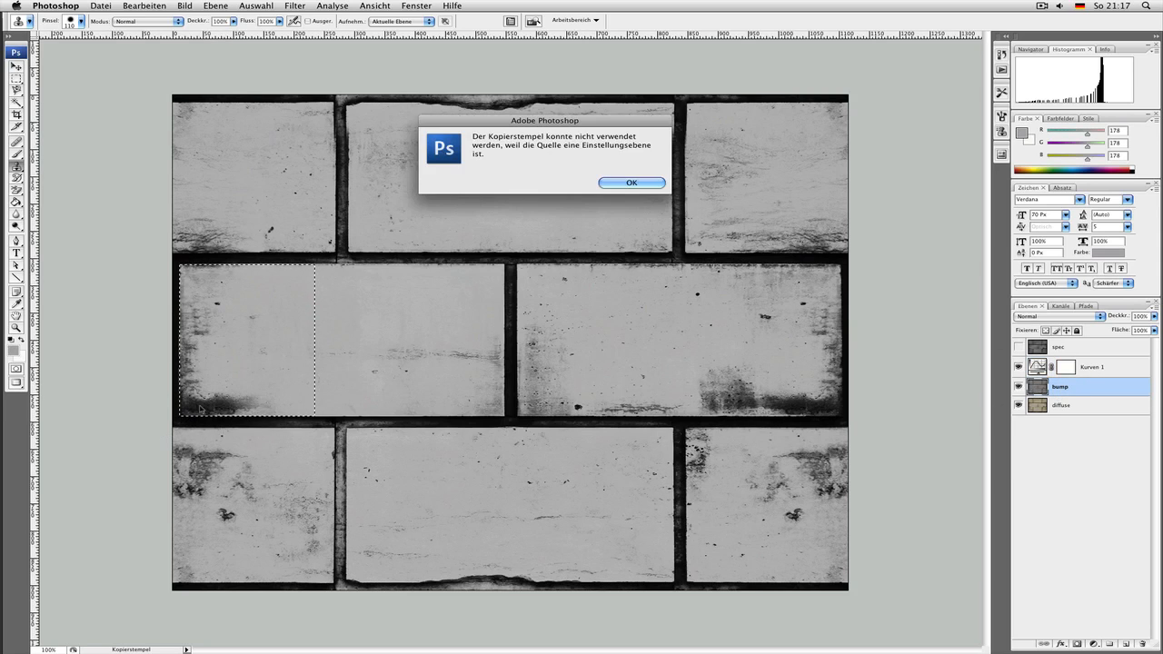
click(630, 183)
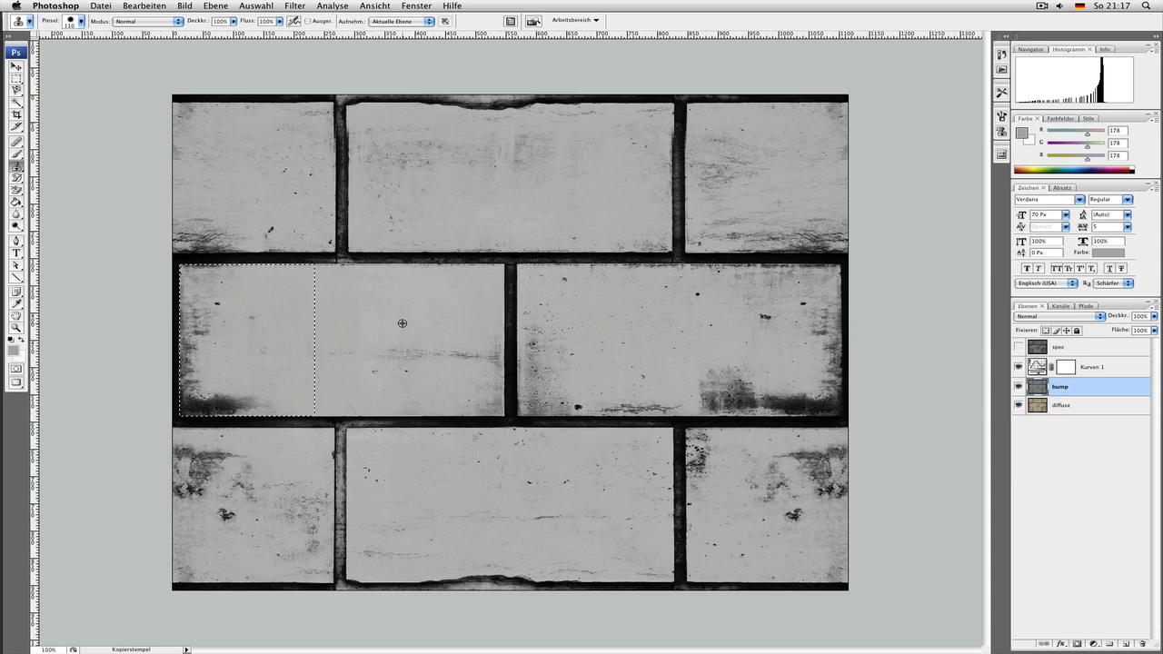
mouse_move(261, 383)
mouse_down()
mouse_move(153, 398)
mouse_move(214, 392)
mouse_up()
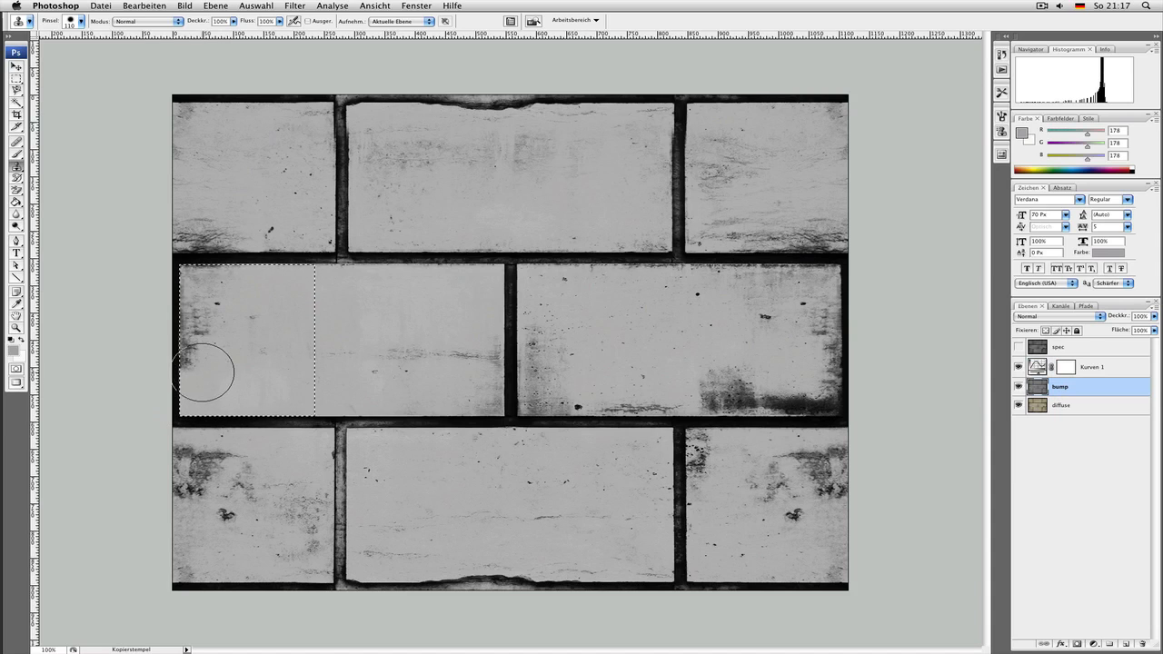
click(208, 284)
- Undo the clone strokes on the selected part of the brick
key(super+z)
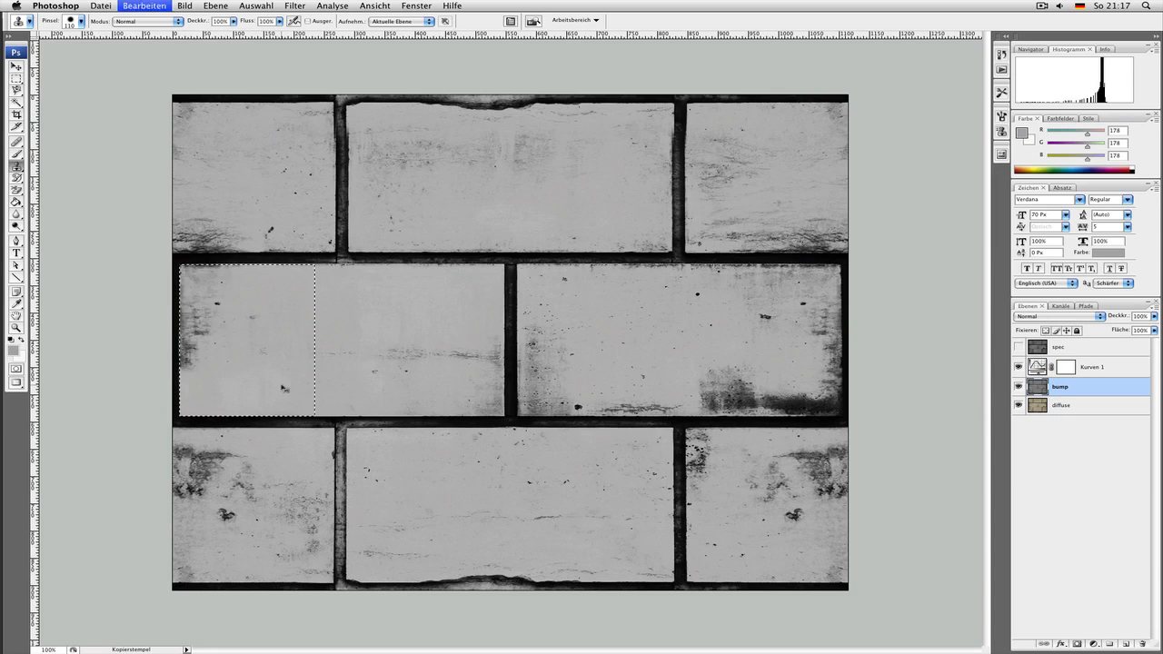
key(super+z)
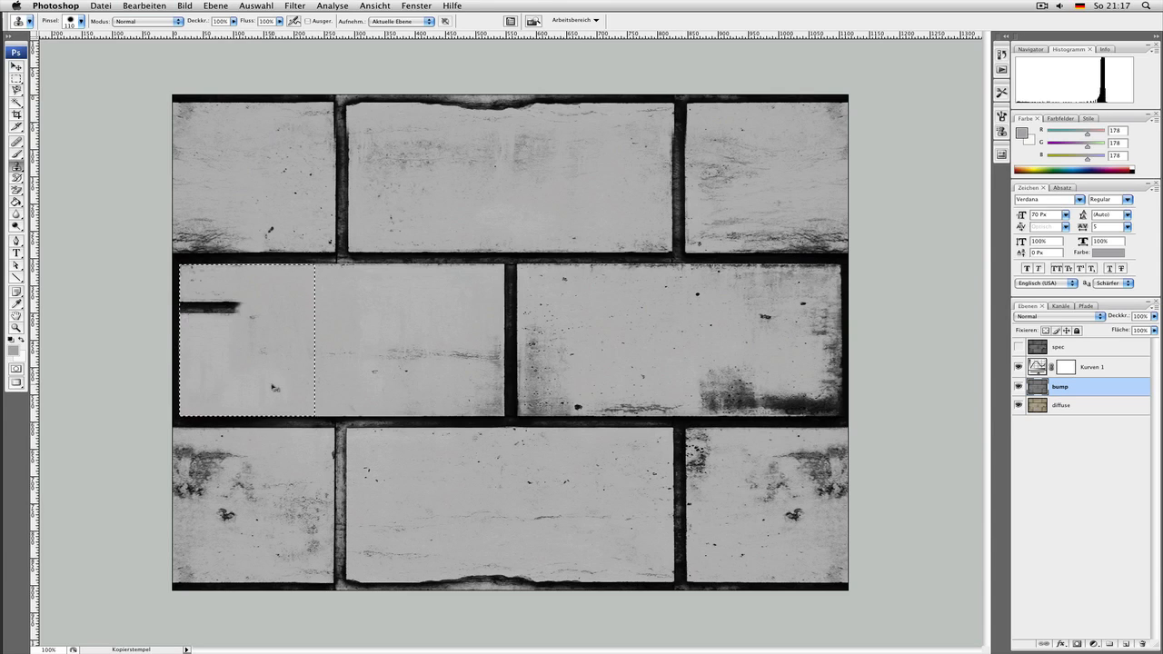
key(super+z)
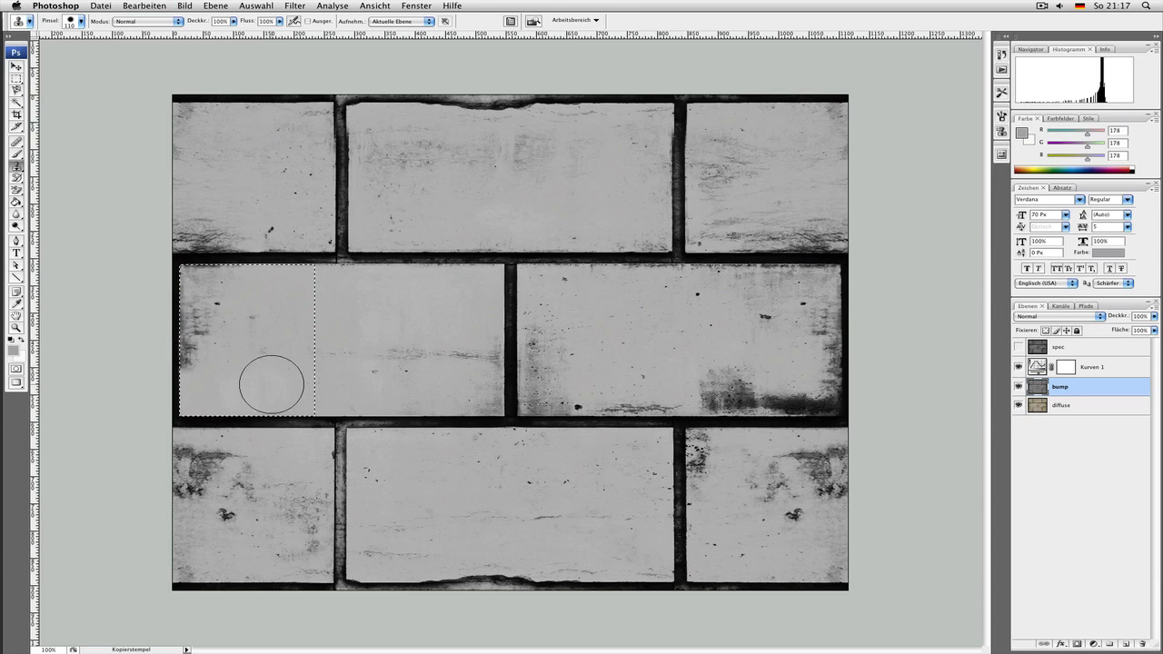
key(alt+super+z)
key(alt+super+z)
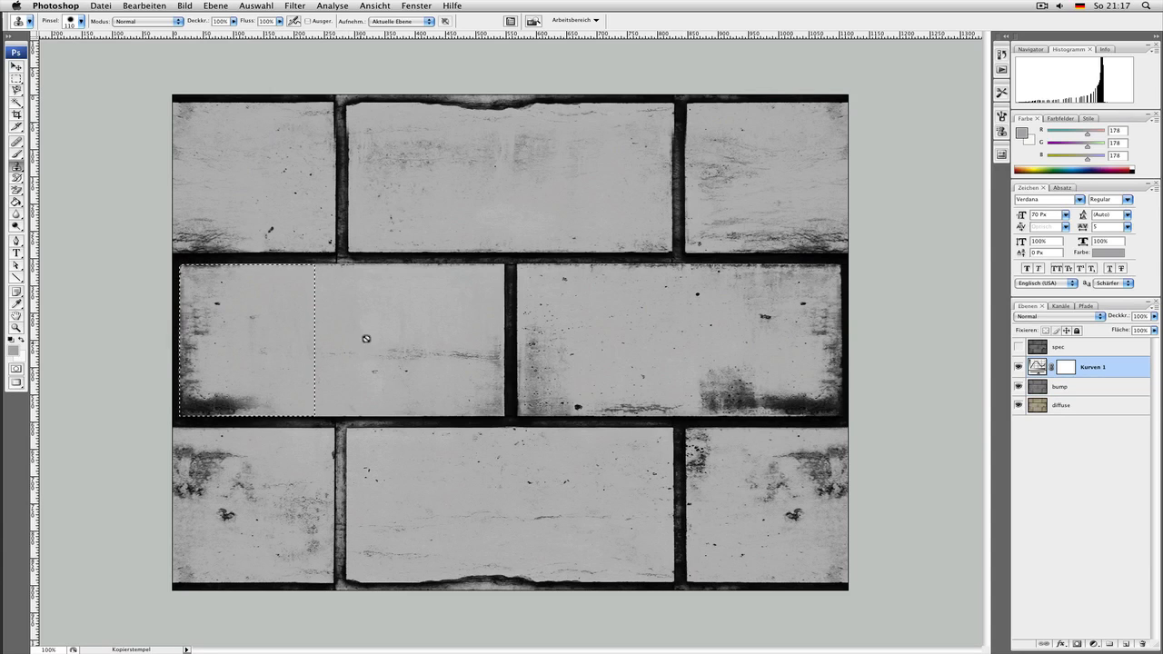
- Select the bump layer and set the Clone Stamp brush to 67 px diameter and 10% hardness
click(1036, 389)
right_click(420, 336)
drag(493, 392, 448, 393)
drag(483, 358, 475, 357)
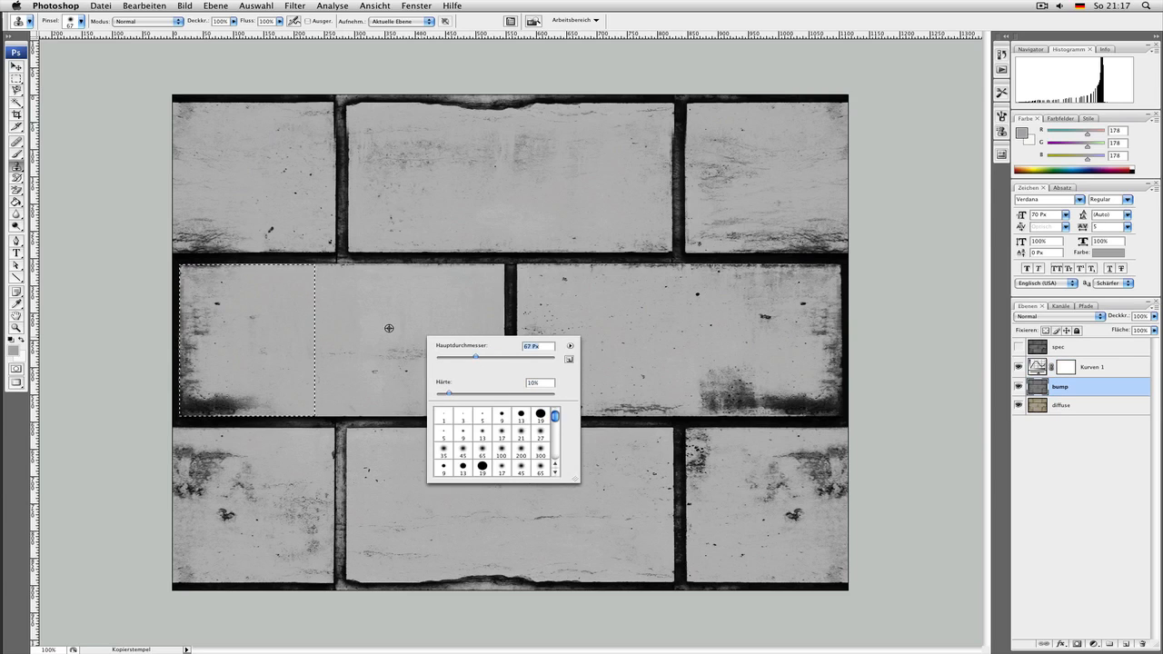
key(Return)
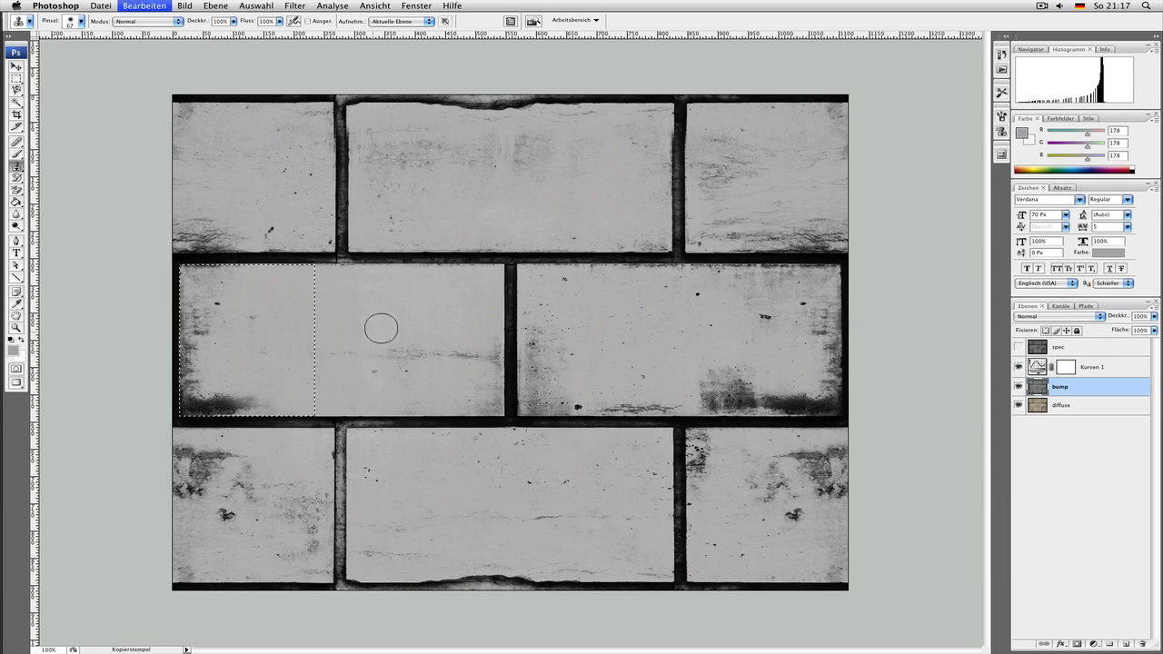
- Enlarge the Clone Stamp brush to 127 px, clone clean texture over the brick's lower-left stain, and clear the selection
right_click(384, 327)
drag(463, 339, 477, 339)
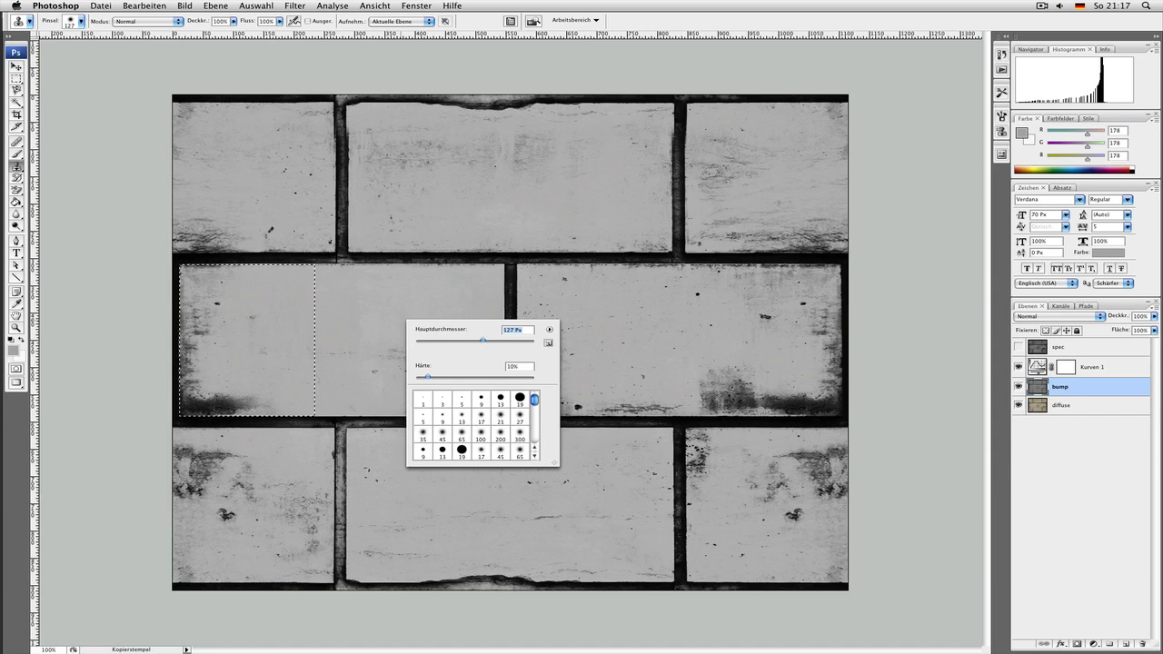
key(Return)
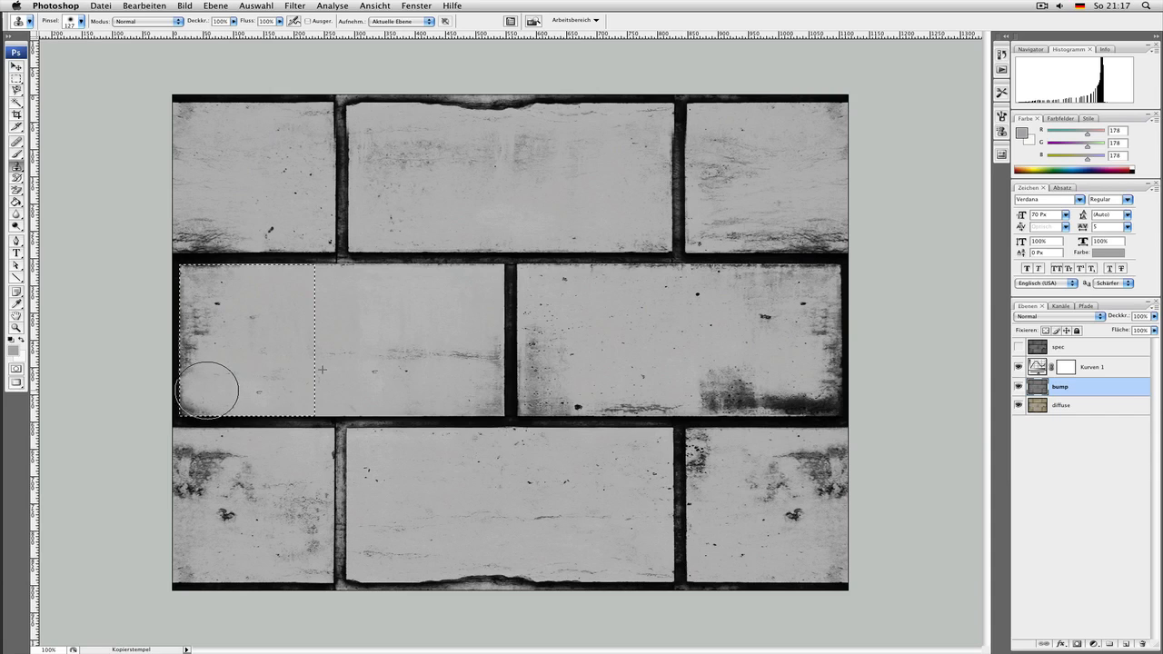
drag(207, 390, 210, 379)
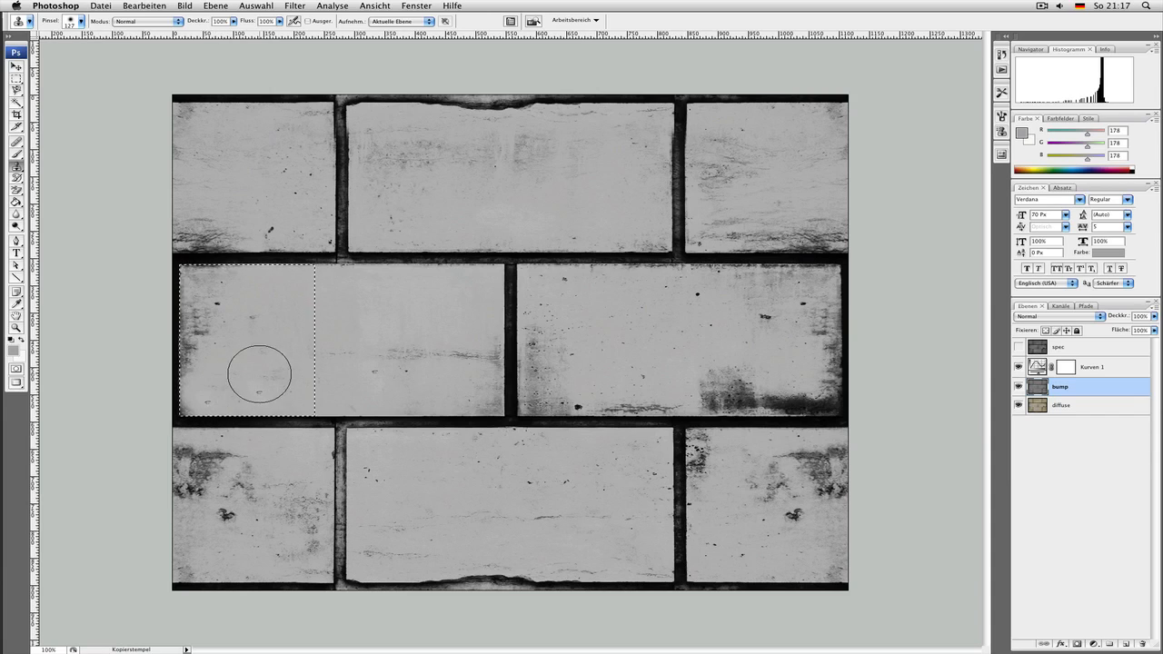
key(super+d)
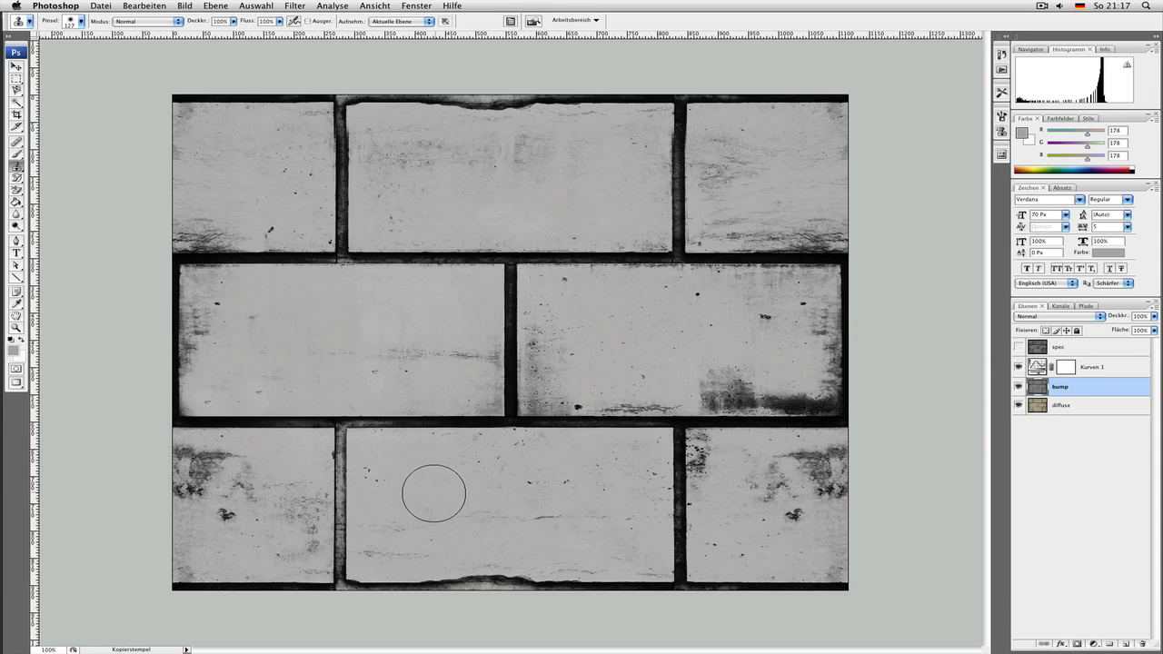
- Select the bottom row's dark right-hand vertical joint and copy it from the bump layer onto a new layer
key(m)
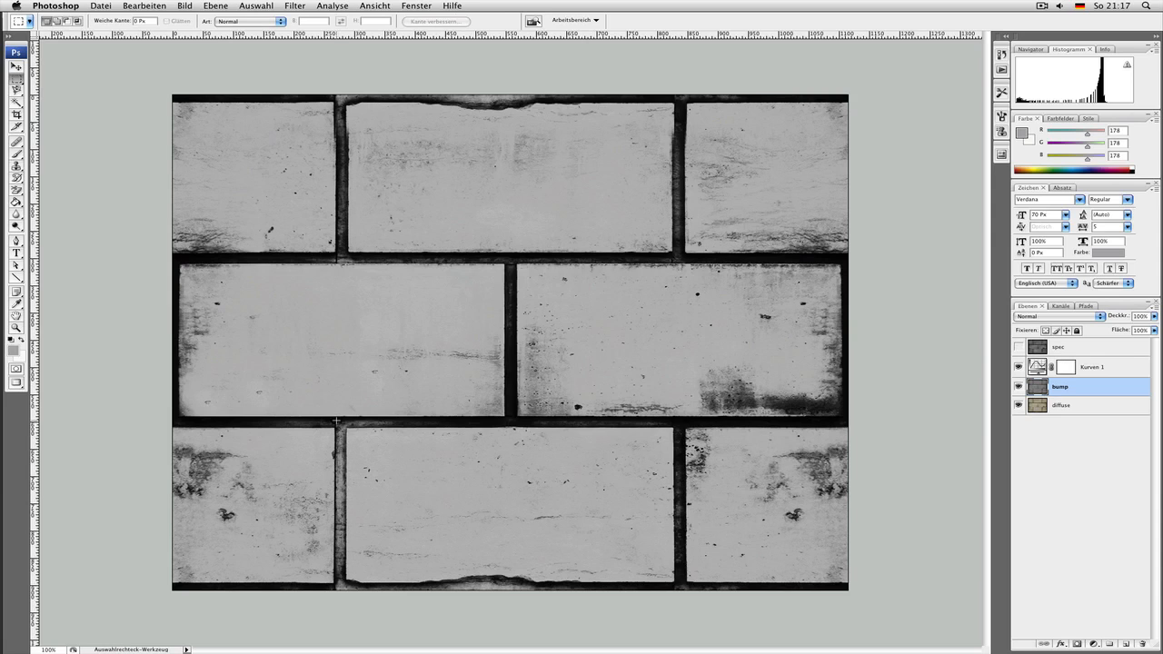
drag(335, 421, 346, 589)
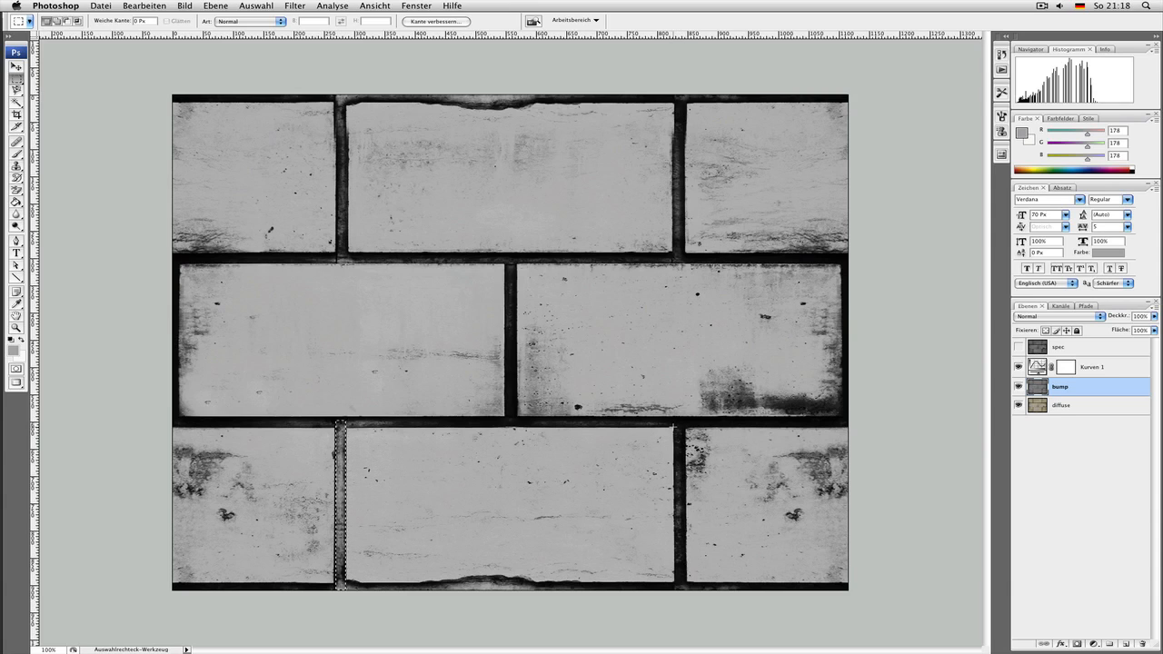
drag(674, 425, 686, 620)
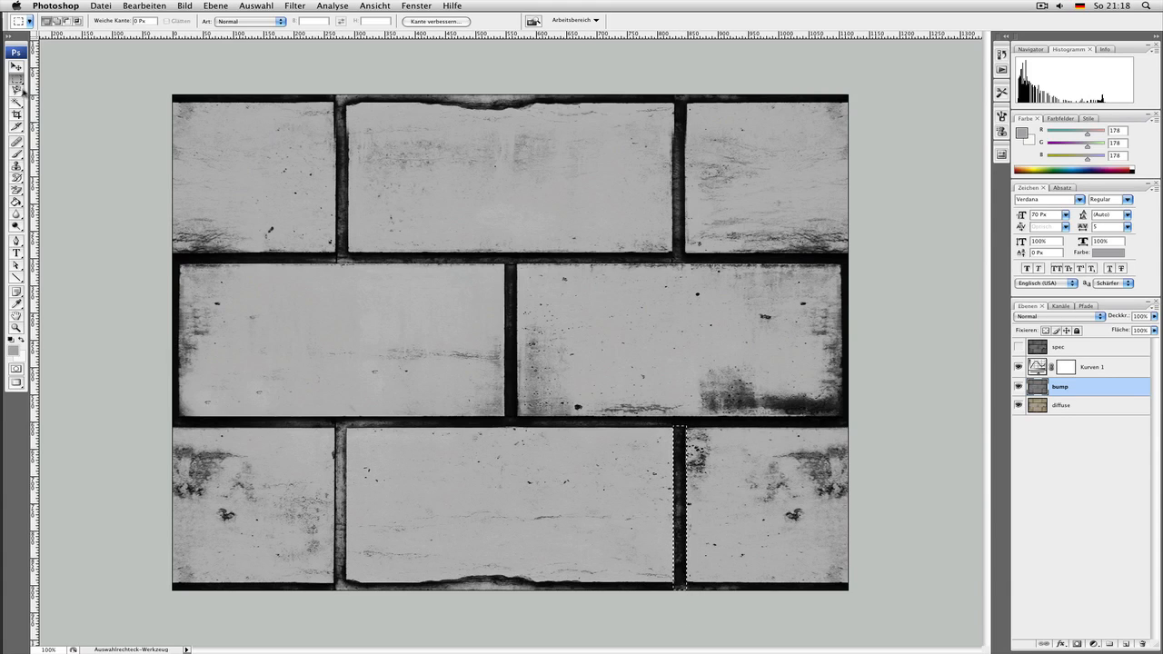
shift+drag(633, 417, 675, 621)
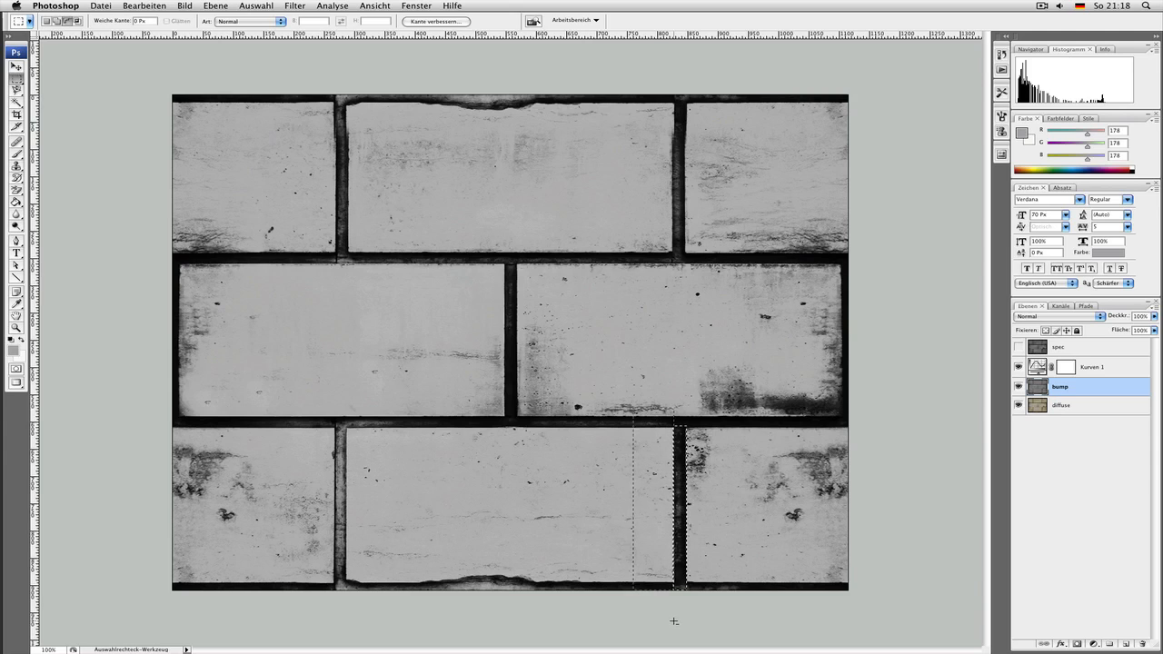
key(super+z)
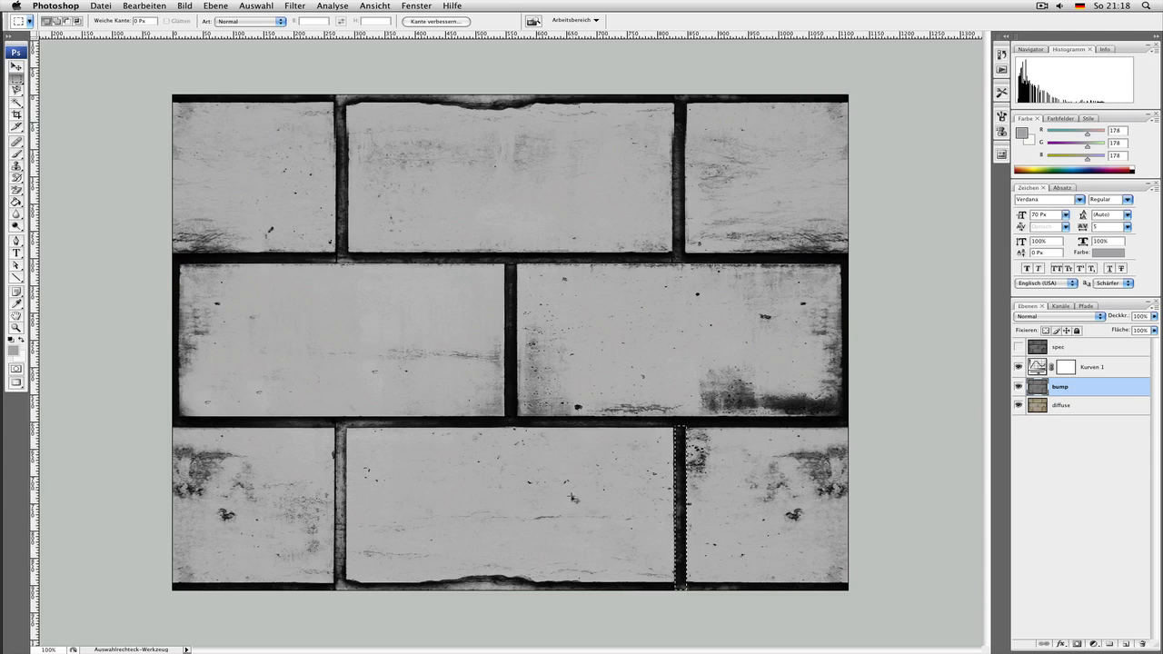
key(super+j)
key(v)
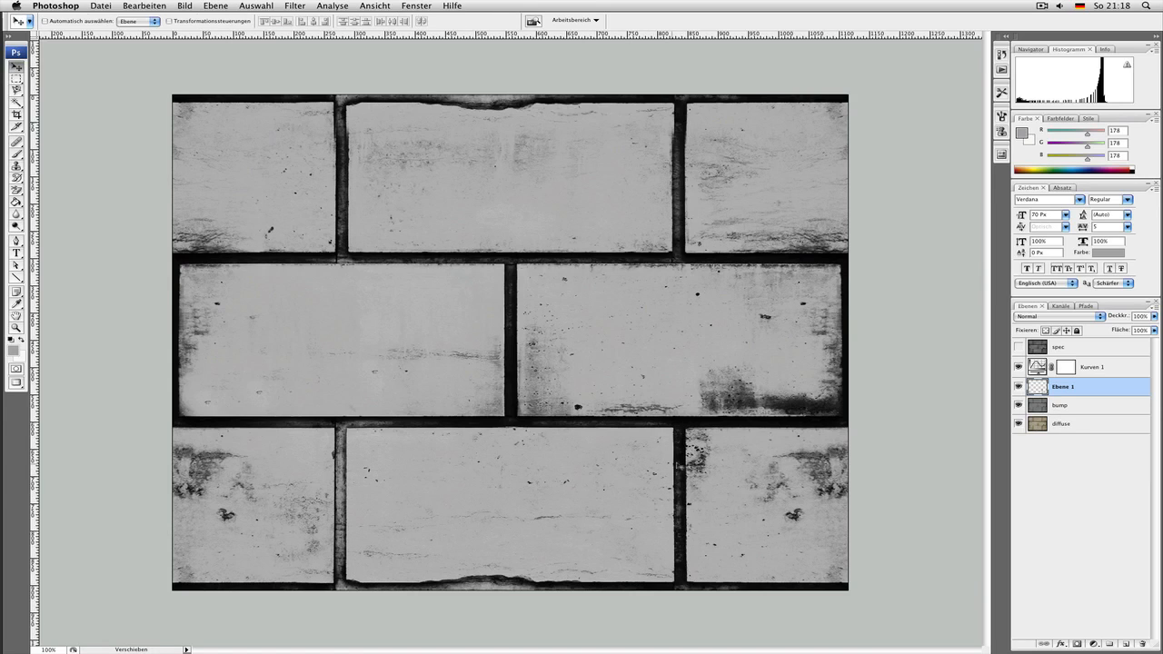
- Move the copied joint over the bottom row's light left-hand vertical joint and nudge it into alignment
drag(680, 467, 339, 457)
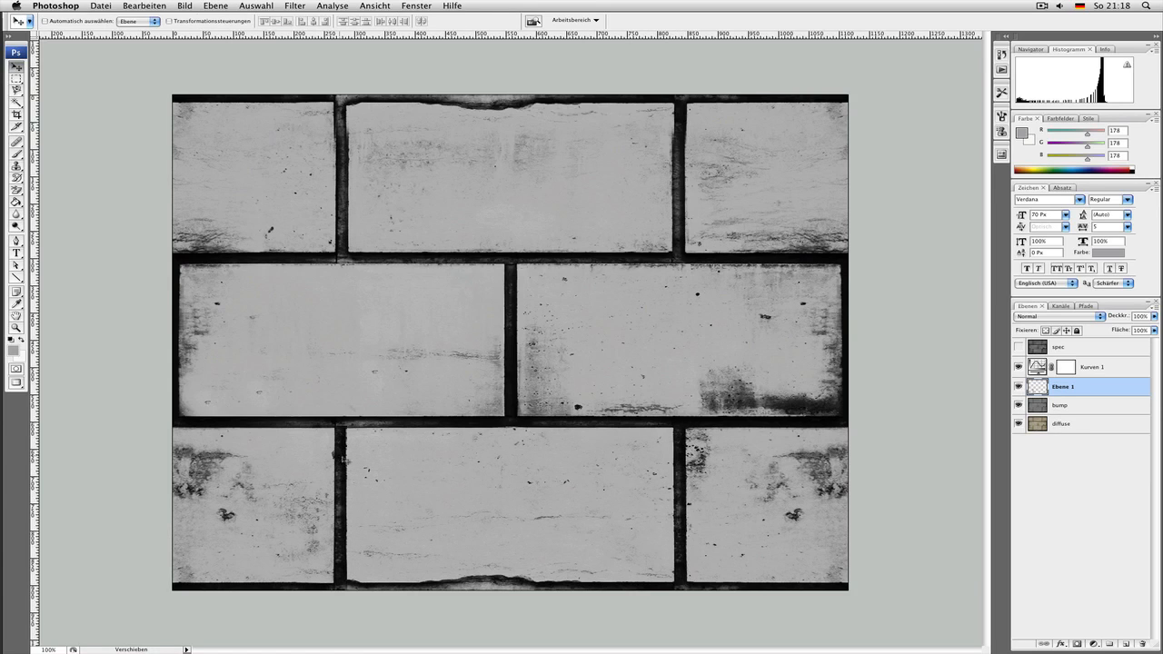
key(Left)
key(Right)
key(Right)
- Try cleaning up the copied joint's lower end with a harder 12 px Eraser brush, and undo the erasing
drag(16, 190, 54, 192)
right_click(473, 501)
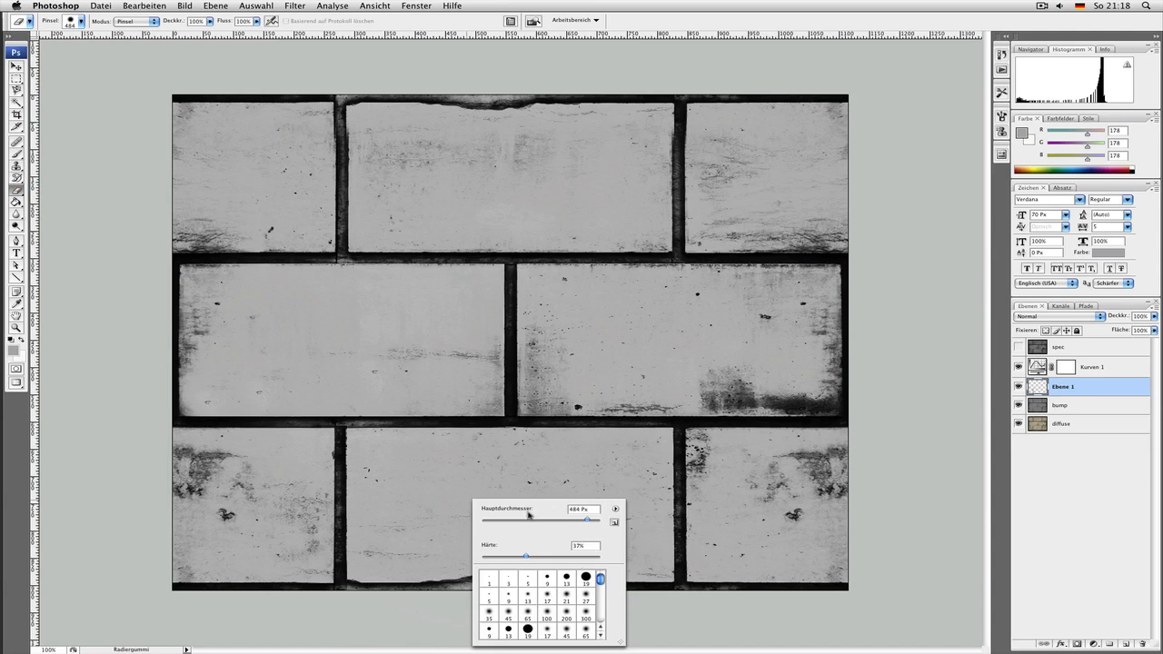
drag(529, 519, 486, 521)
mouse_move(525, 555)
mouse_down()
mouse_move(592, 556)
mouse_move(577, 556)
mouse_up()
drag(485, 519, 488, 519)
click(353, 600)
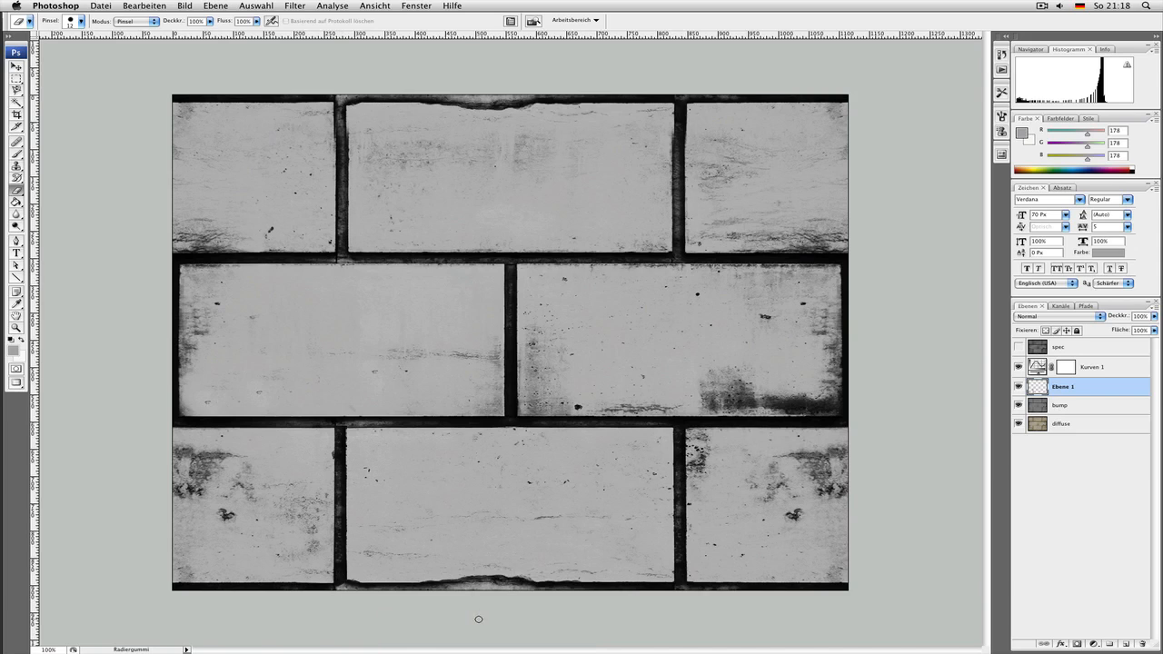
key(alt+super+z)
key(alt+super+z)
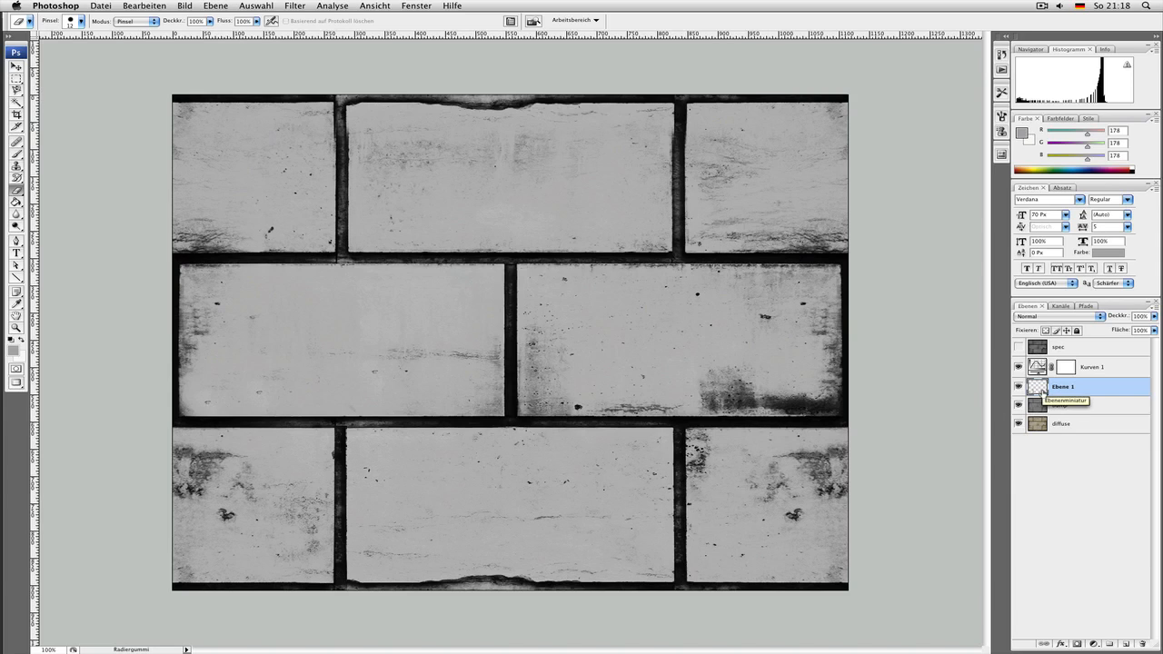
- Merge the copied joint into the bump layer and soften its upper end with the Blur tool at 14 px
key(super+e)
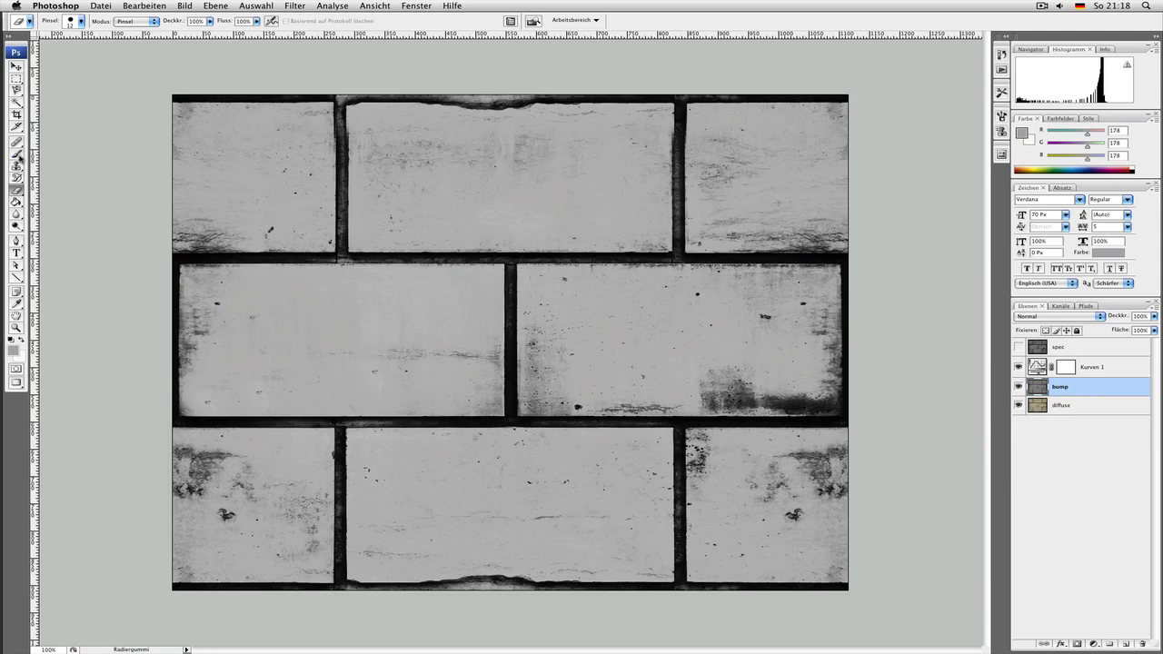
click(16, 214)
right_click(470, 446)
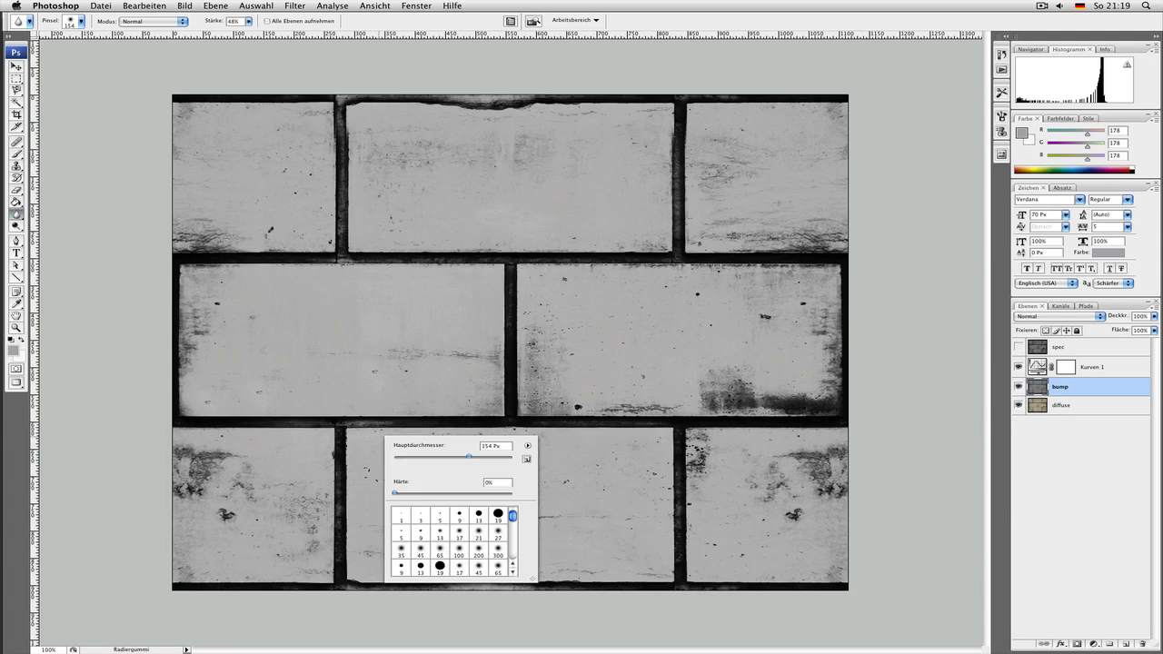
drag(427, 457, 401, 457)
click(340, 426)
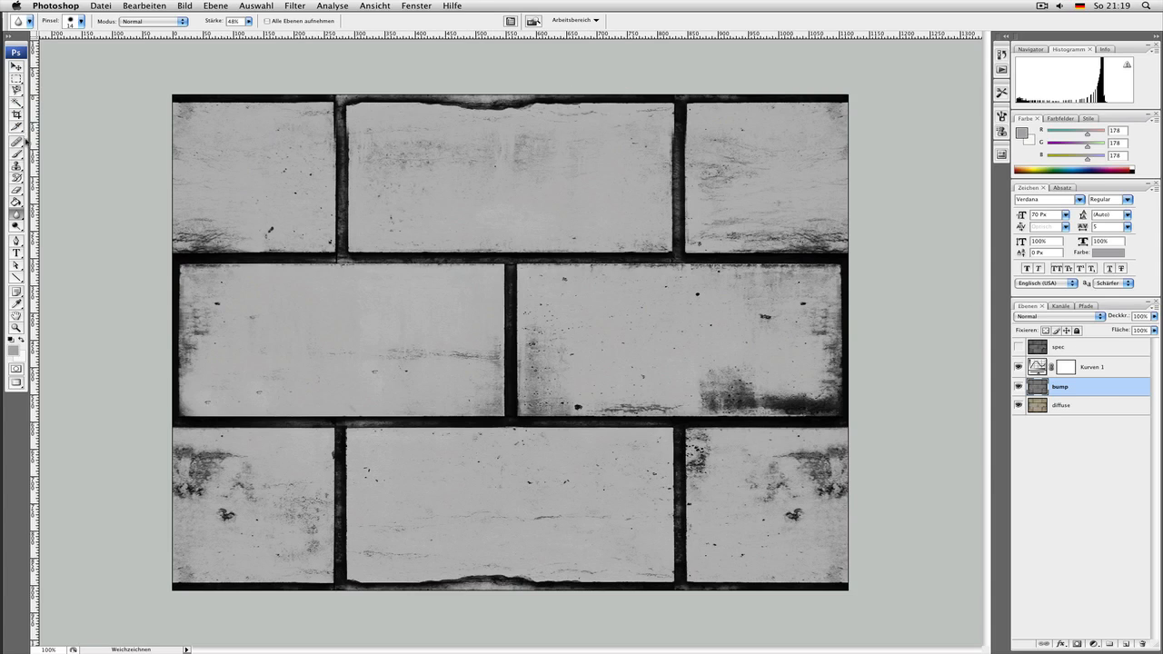
- Sample the dark joint colour above the upper-left brick as the foreground colour, using a 3 x 3 pixel average
click(16, 303)
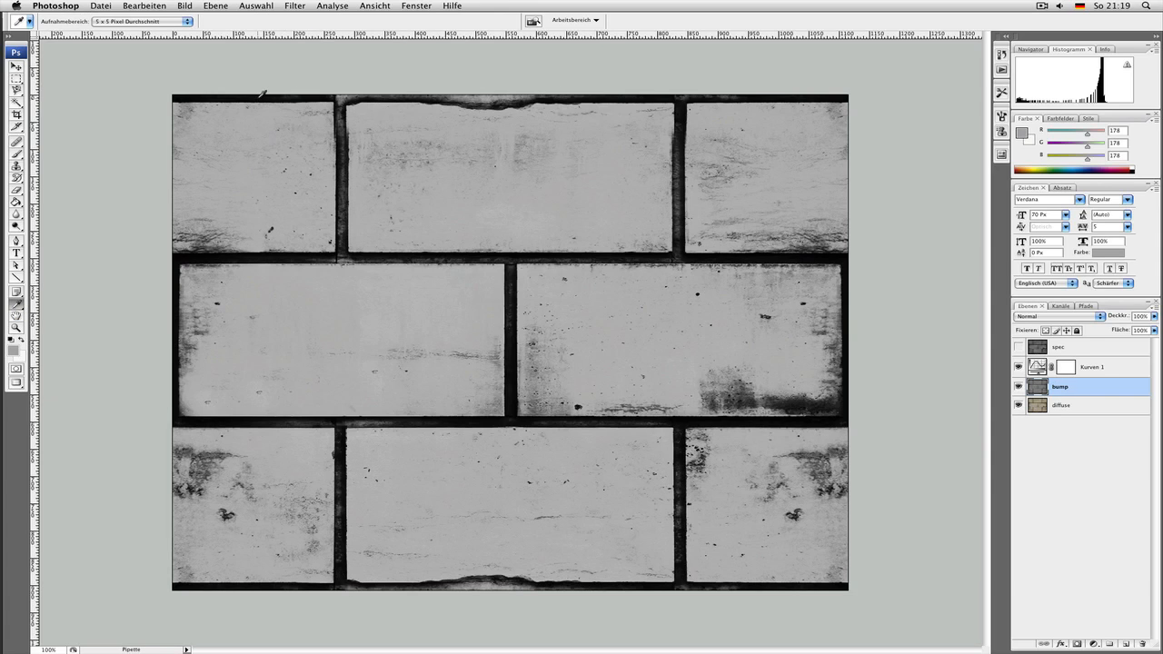
click(141, 21)
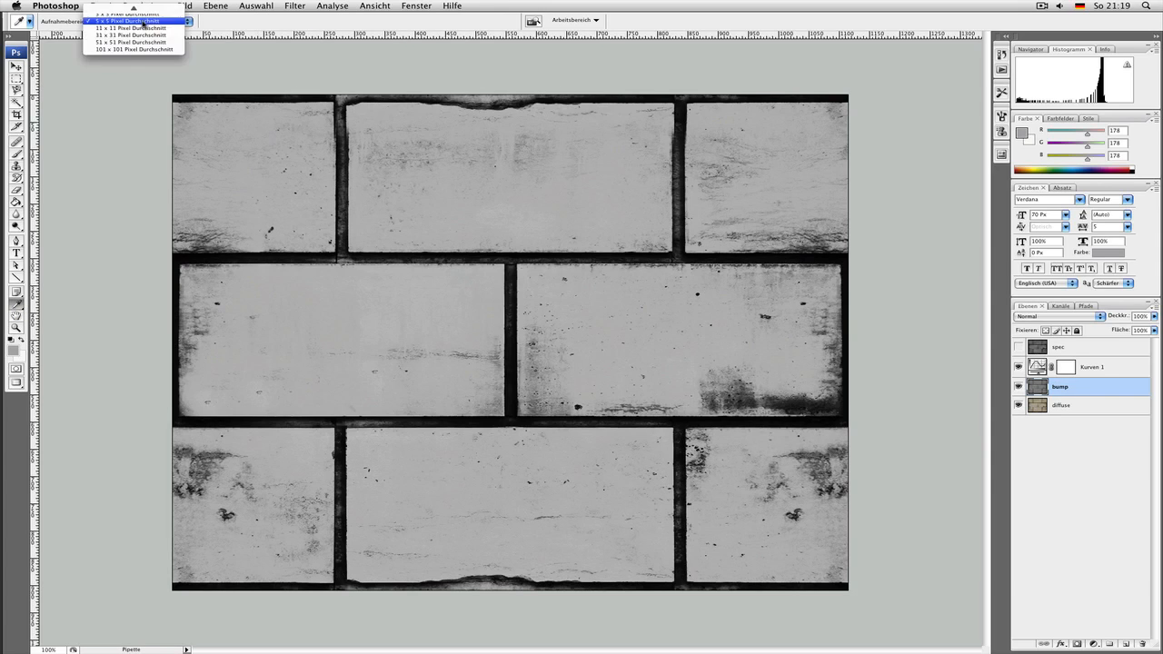
click(129, 13)
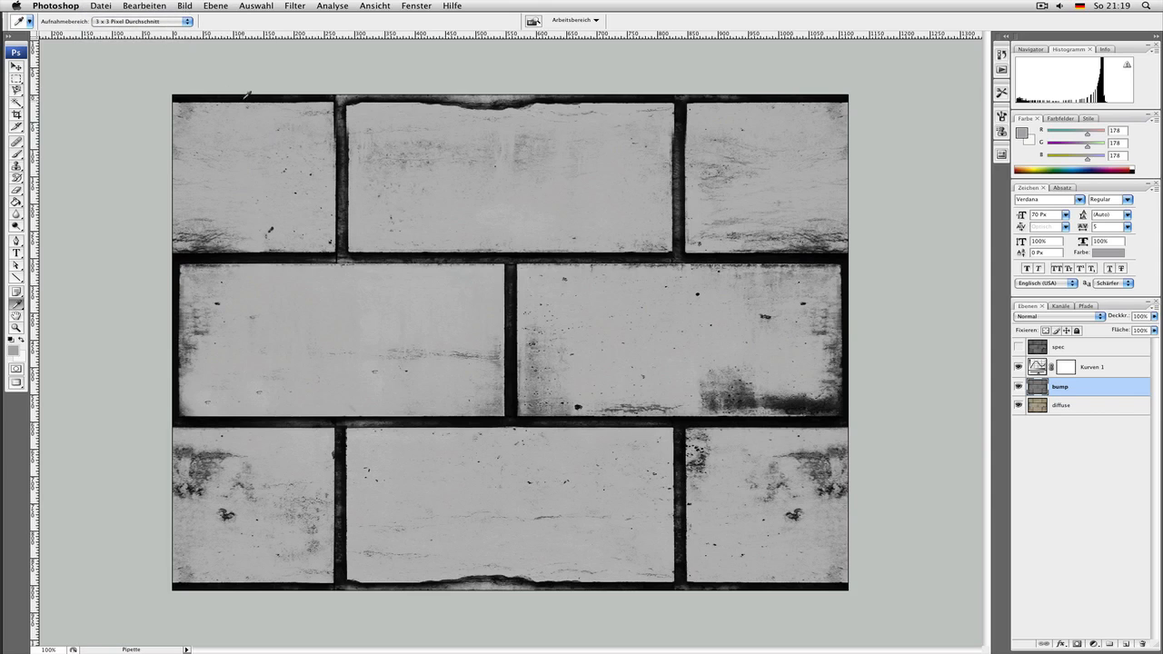
click(244, 98)
- Paint over the light gaps in the texture's top horizontal joint with a 38 px Brush at 77% hardness
click(17, 155)
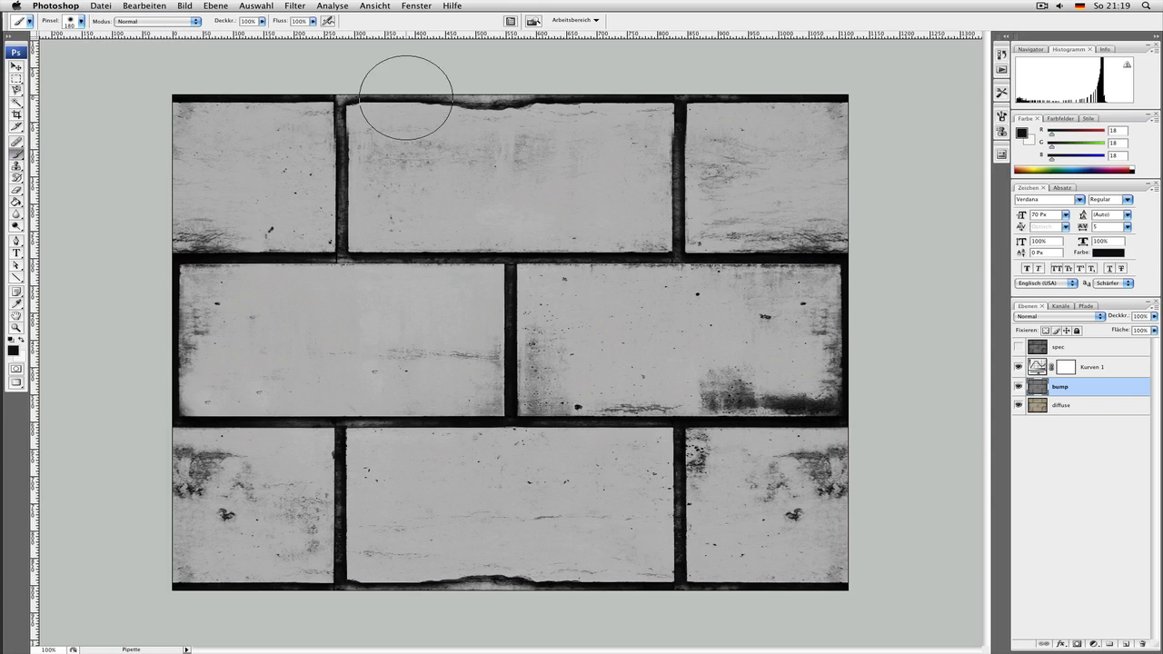
right_click(417, 97)
click(428, 117)
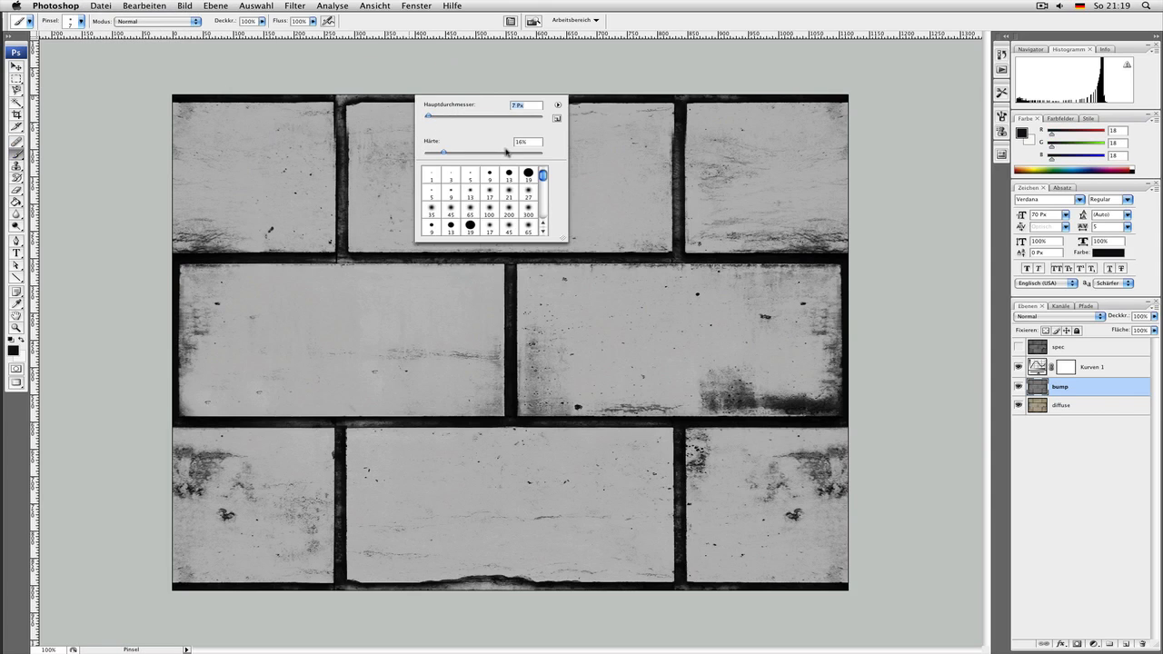
click(514, 152)
key(Return)
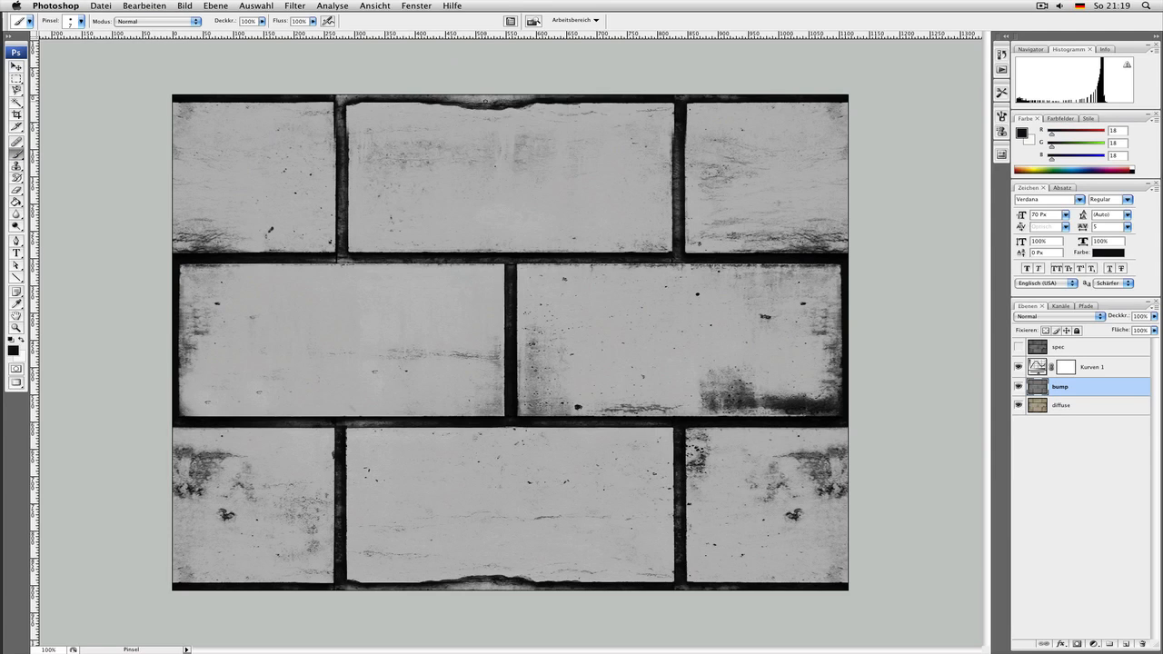
right_click(521, 114)
click(522, 121)
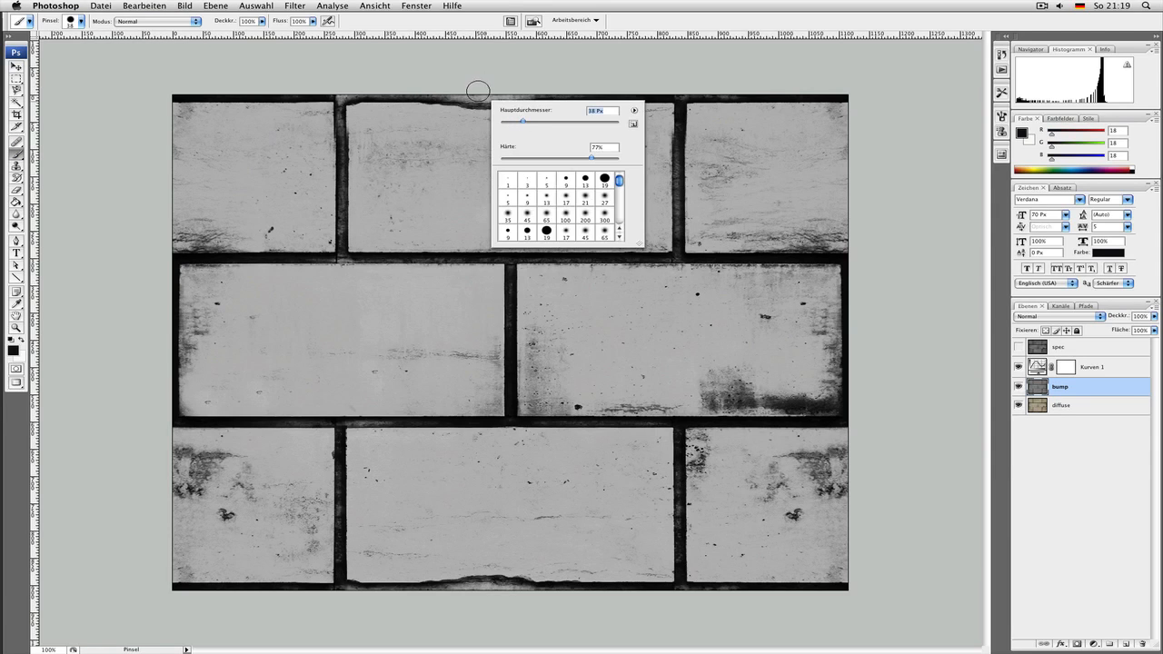
click(481, 92)
drag(460, 89, 523, 91)
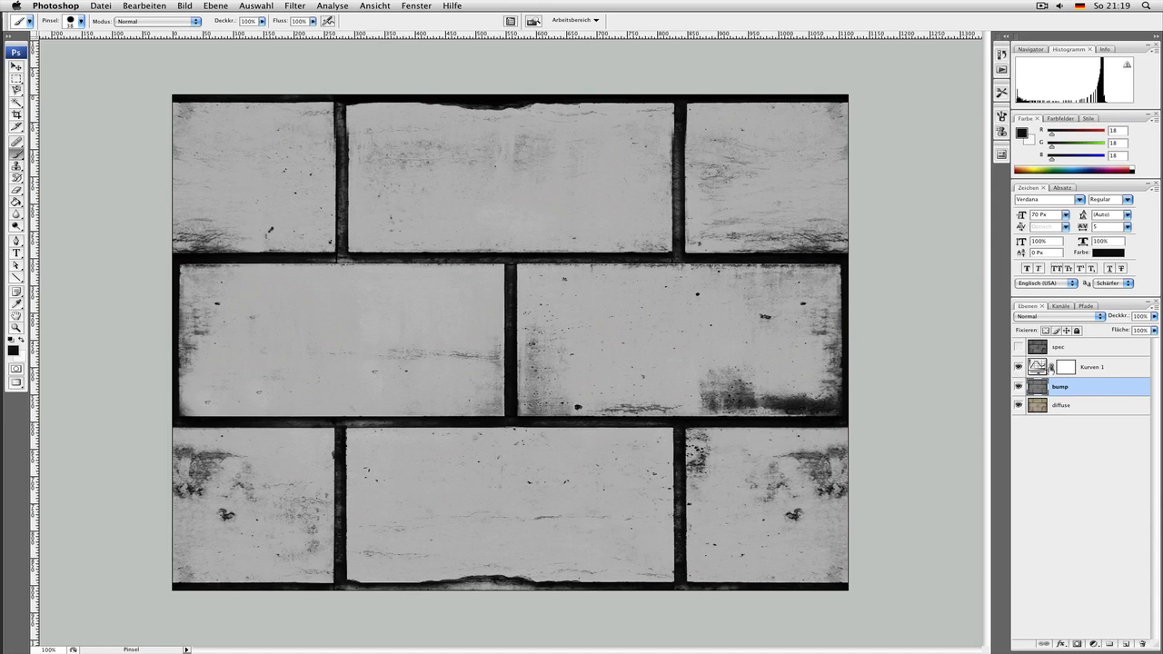
- Merge the Kurven 1 adjustment into the bump layer, and show and select the spec layer
click(1038, 368)
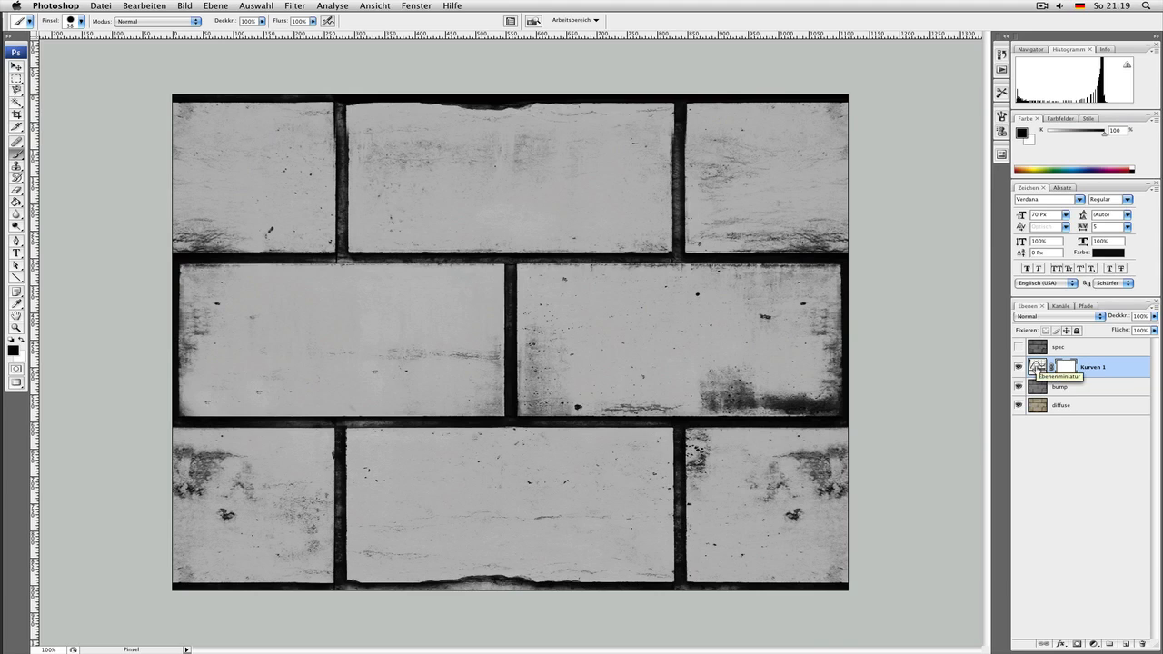
key(BackSpace)
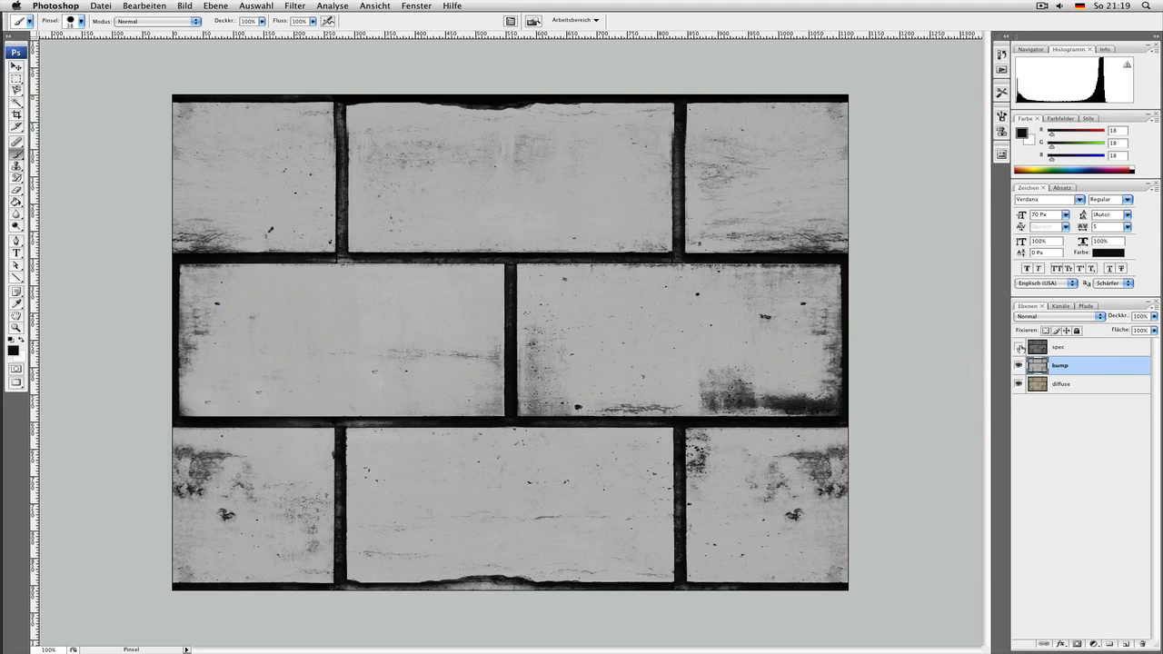
click(1018, 347)
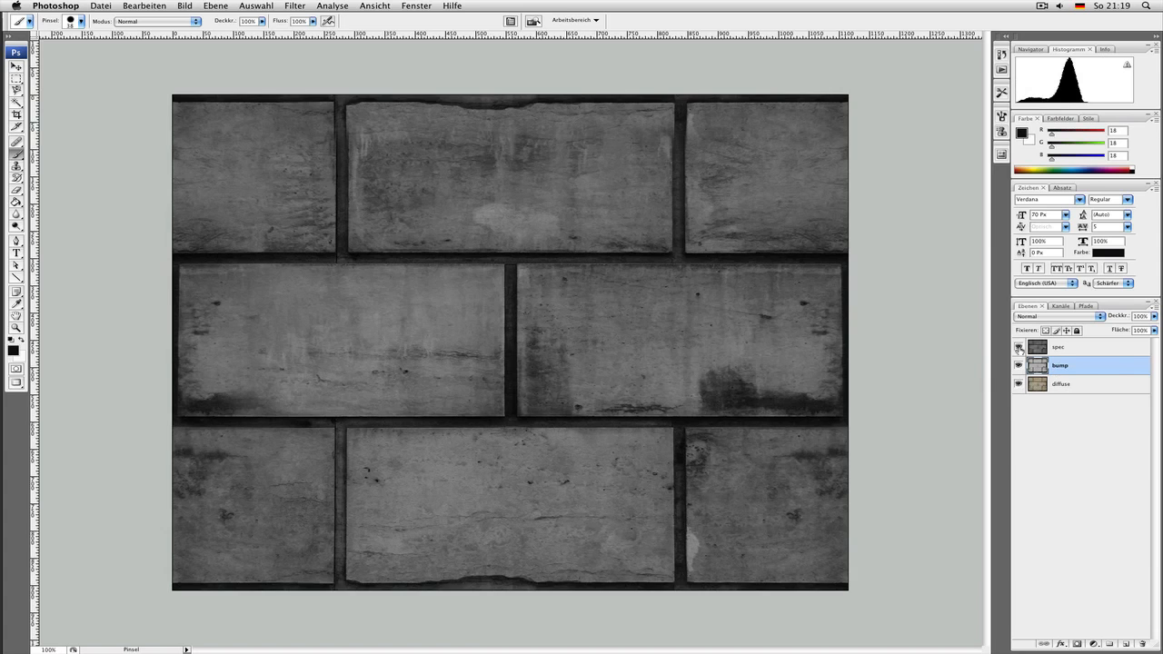
click(1057, 349)
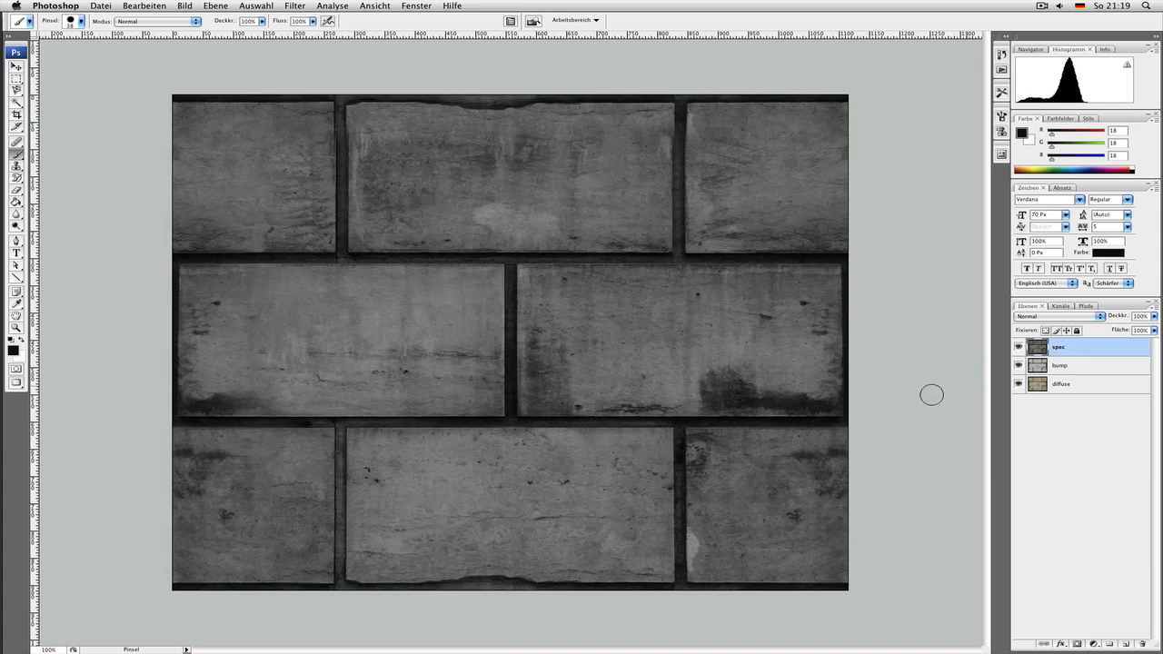
- Add a Curves adjustment above the spec layer, try brightening with the white point, and return it to the corner
click(1094, 645)
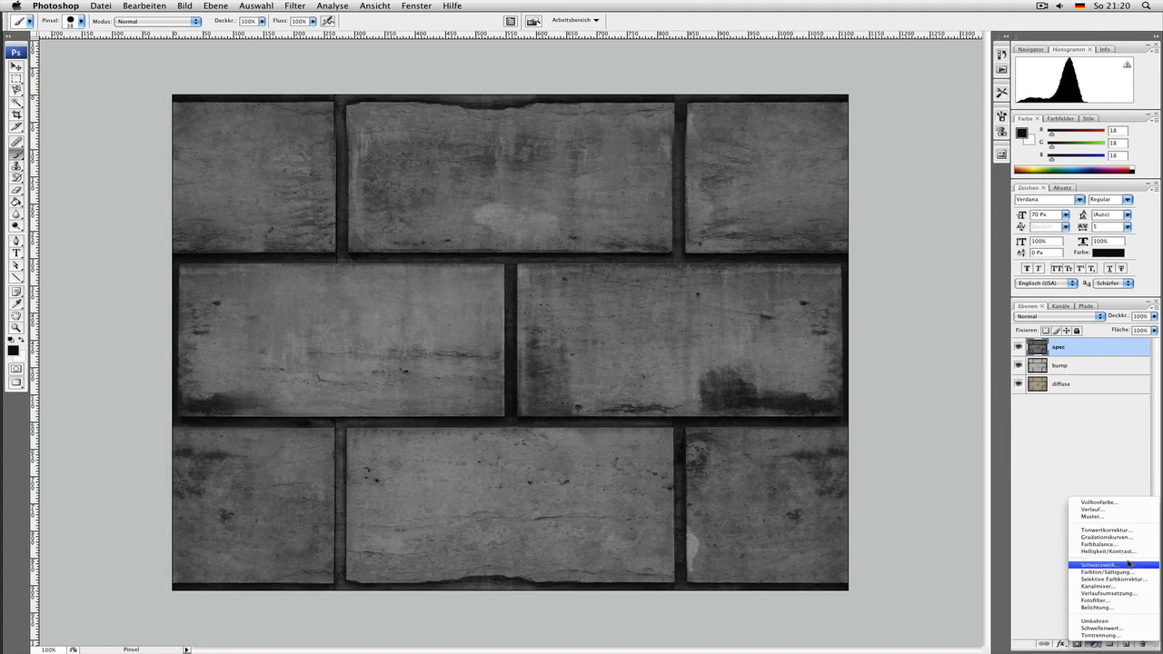
click(1109, 537)
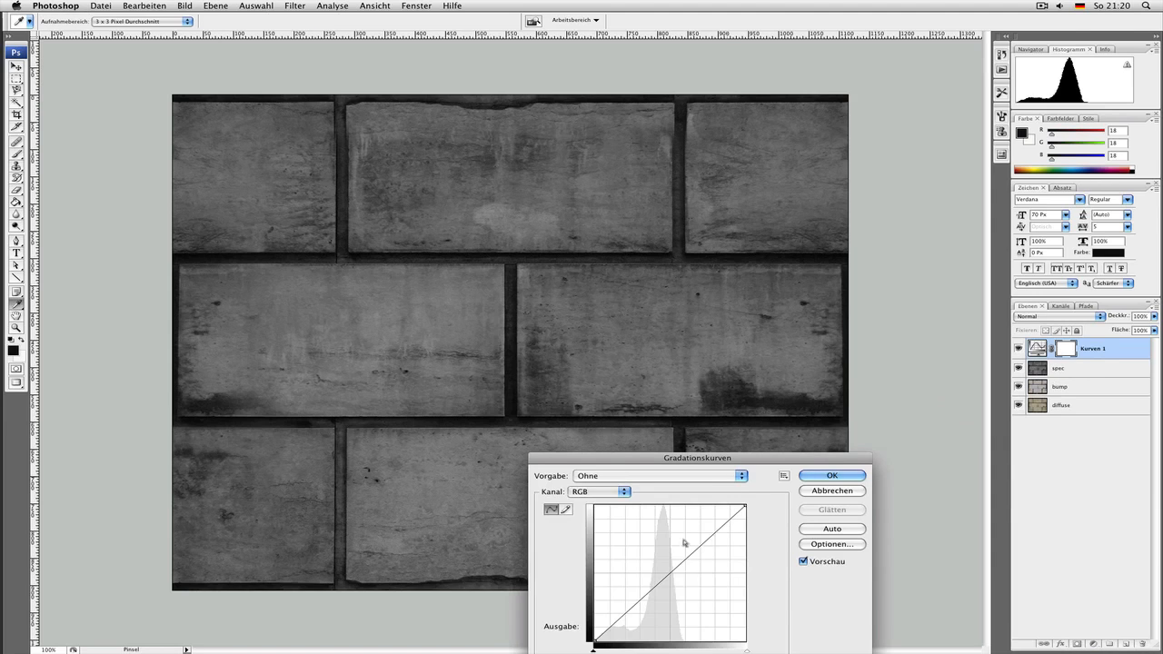
drag(695, 548, 695, 649)
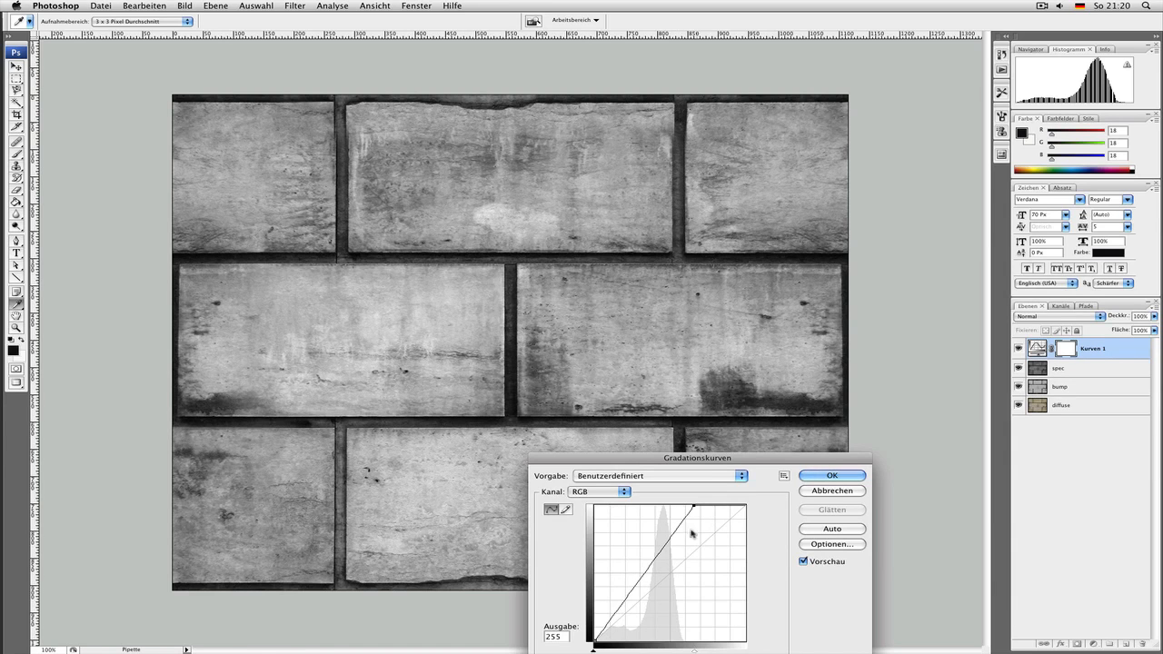
drag(696, 649, 763, 650)
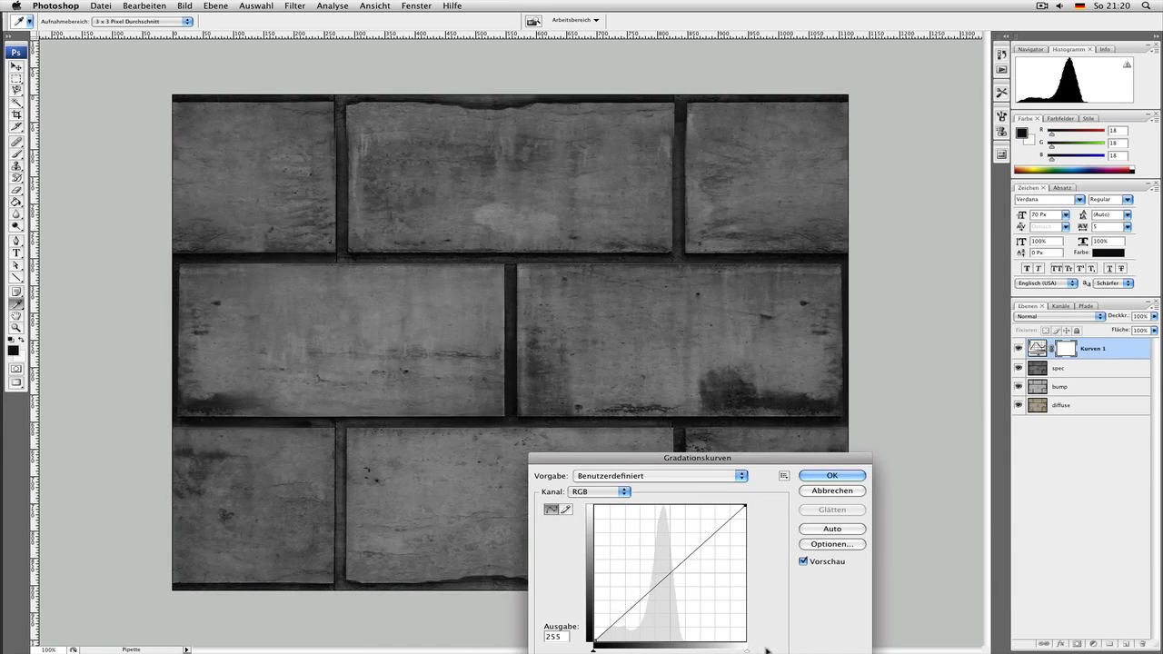
- Shape an S-curve with shadow output 46 and highlight output 205, and merge the adjustment into the spec layer
click(701, 540)
drag(700, 539, 697, 537)
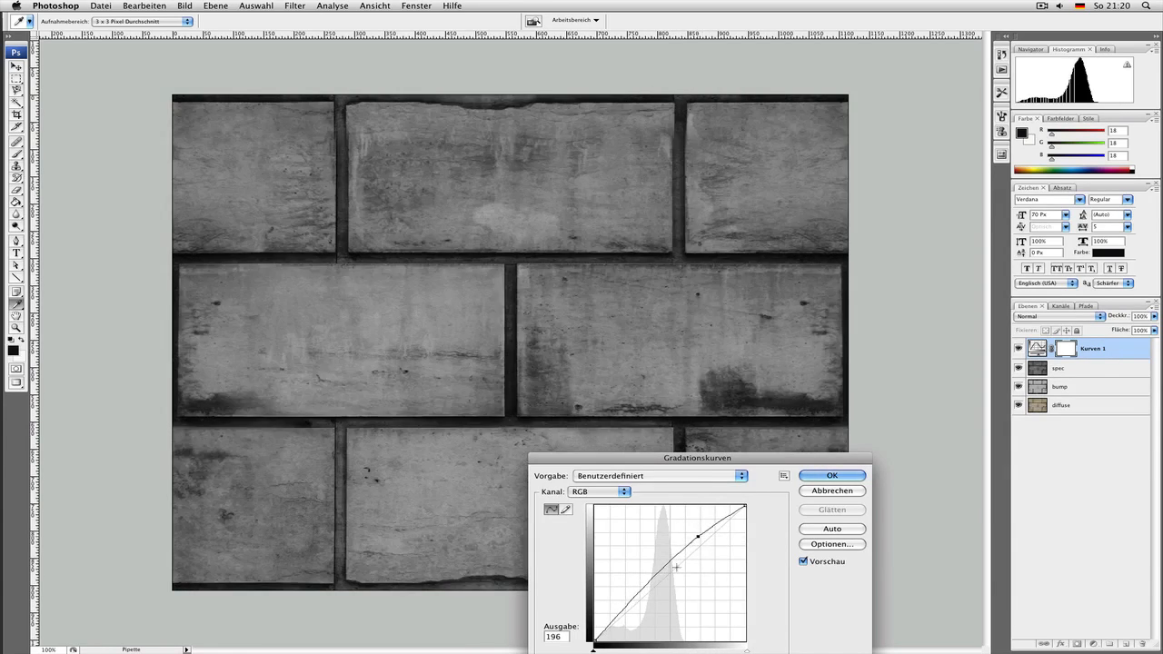
drag(631, 596, 631, 616)
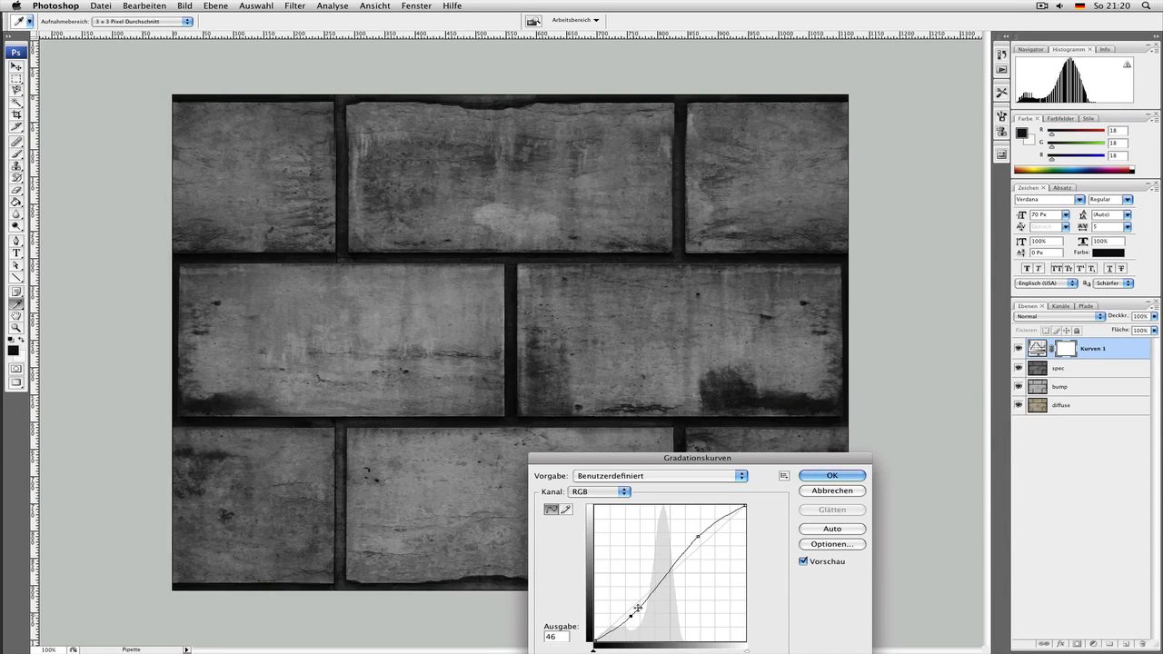
drag(697, 537, 695, 535)
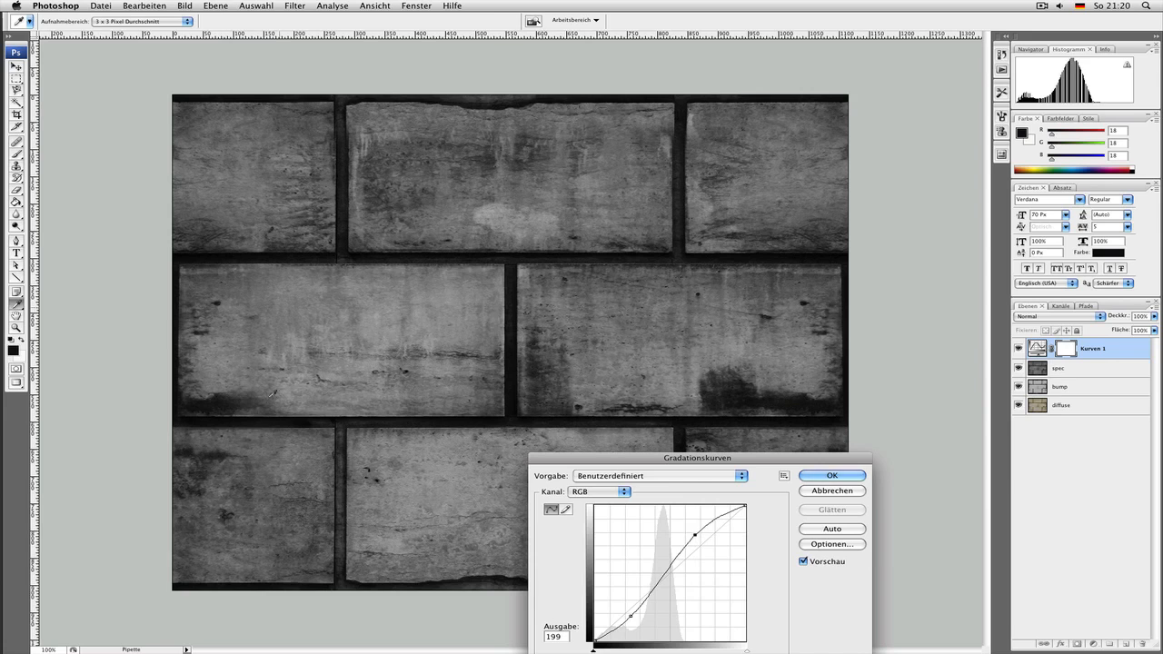
drag(695, 535, 694, 533)
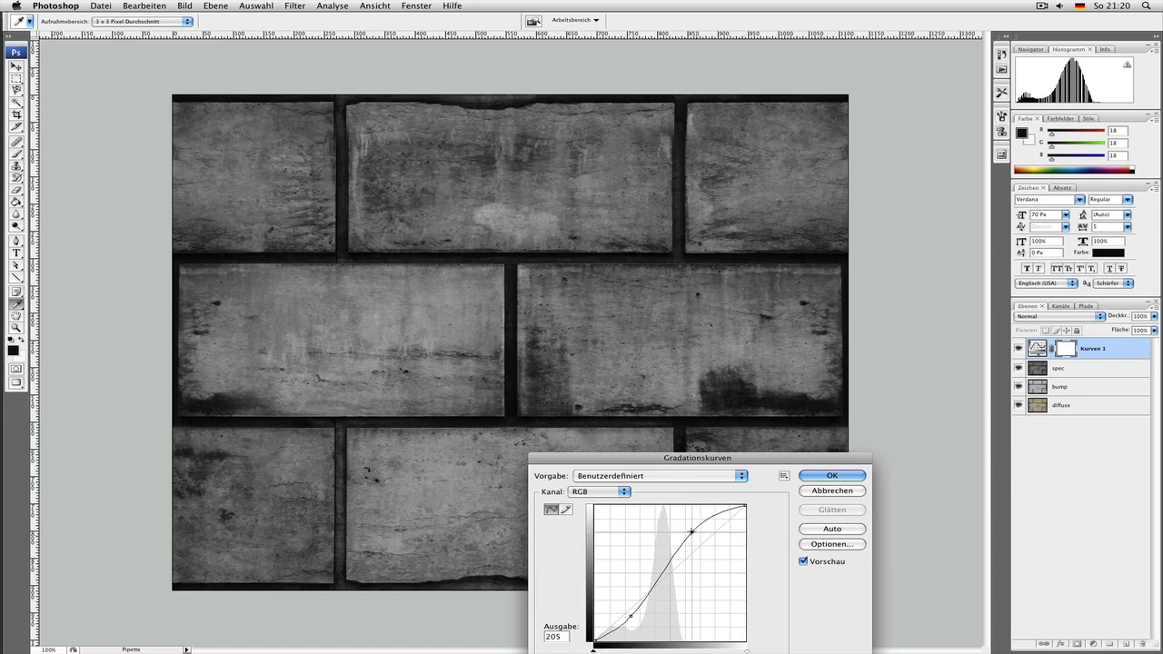
click(844, 477)
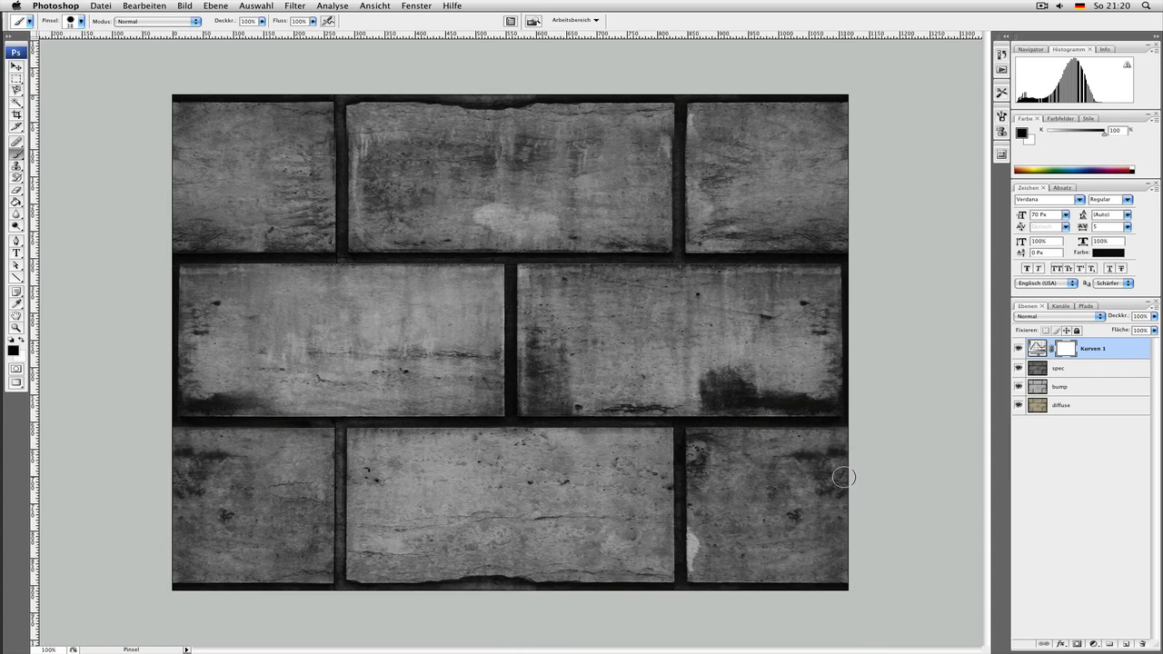
key(Delete)
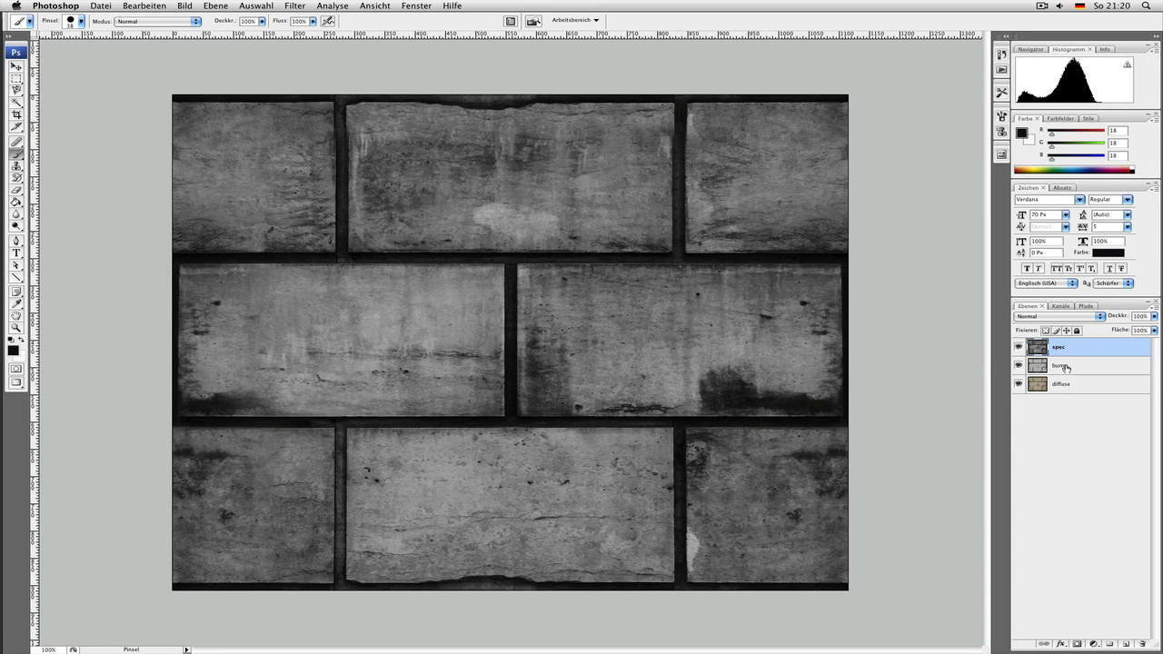
- Save the layered document as owntexture.psd in the selftut folder under Stan/3D/tuts, with layers included and compatibility maximized
key(super+s)
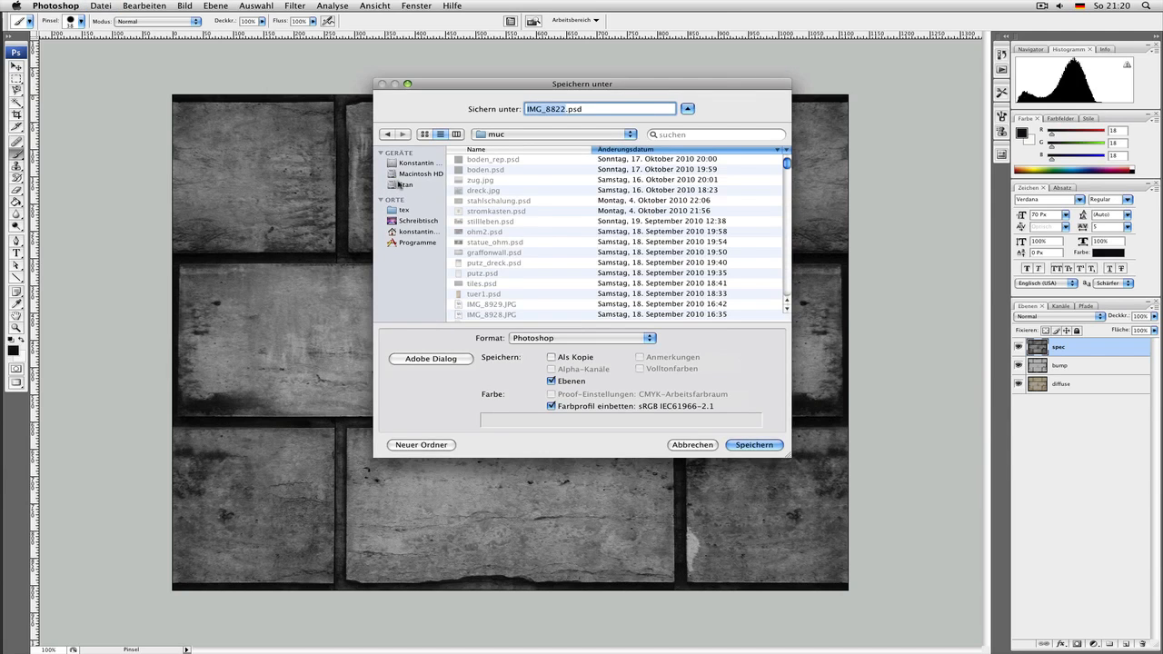
click(402, 185)
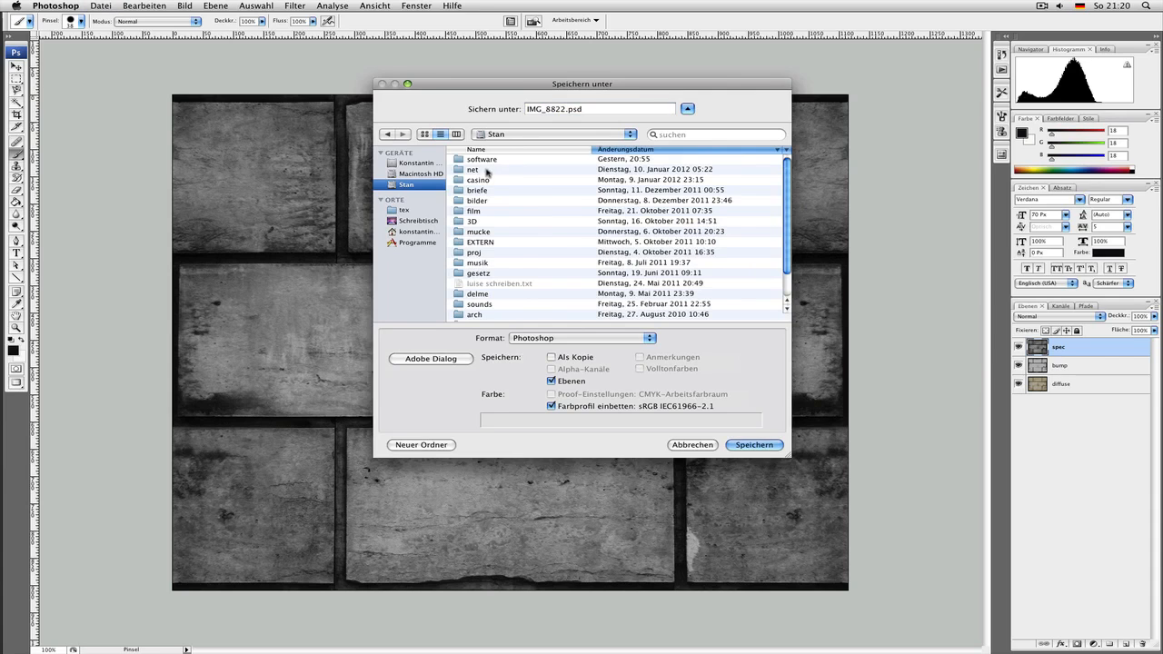
click(490, 168)
click(493, 162)
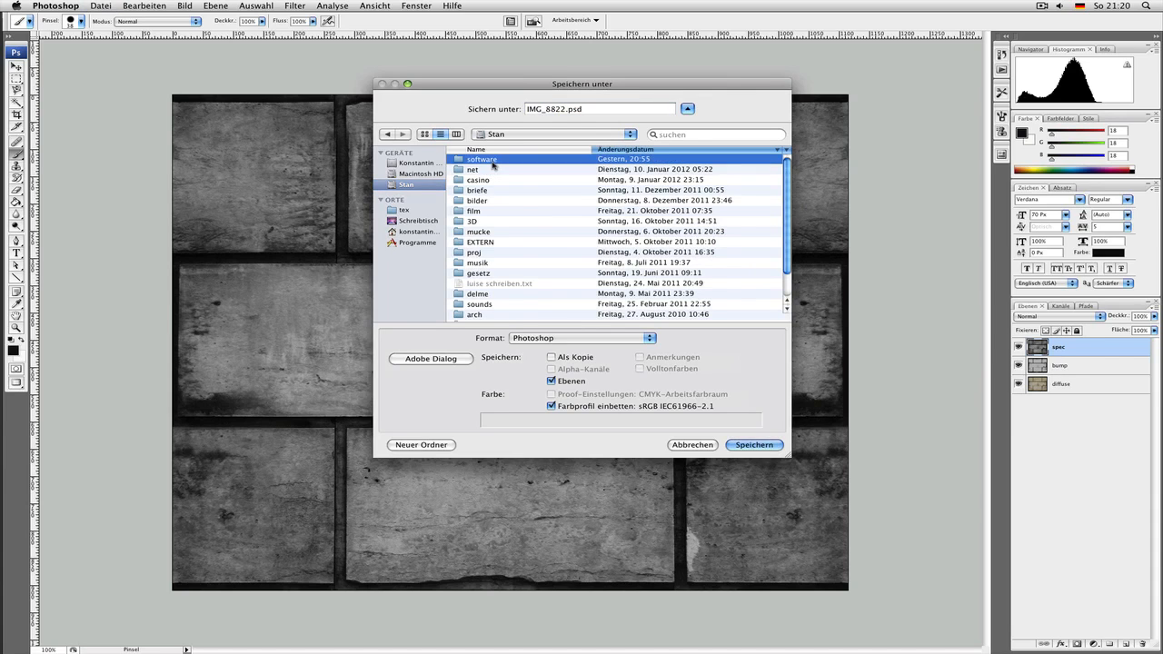
double_click(473, 220)
double_click(489, 170)
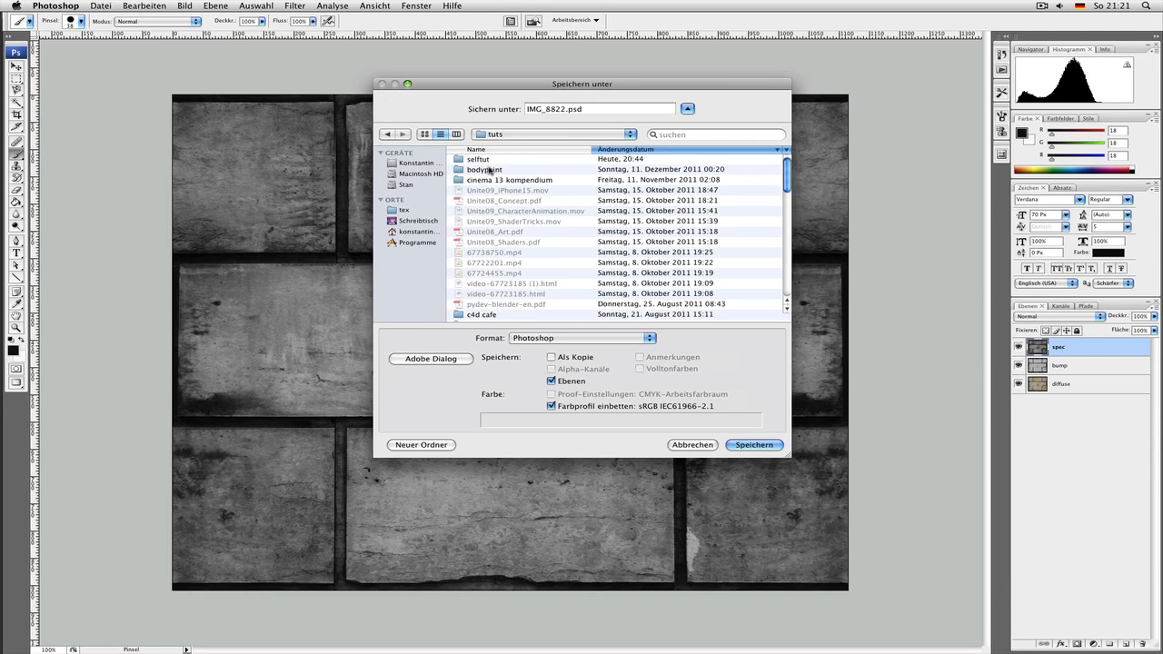
double_click(481, 160)
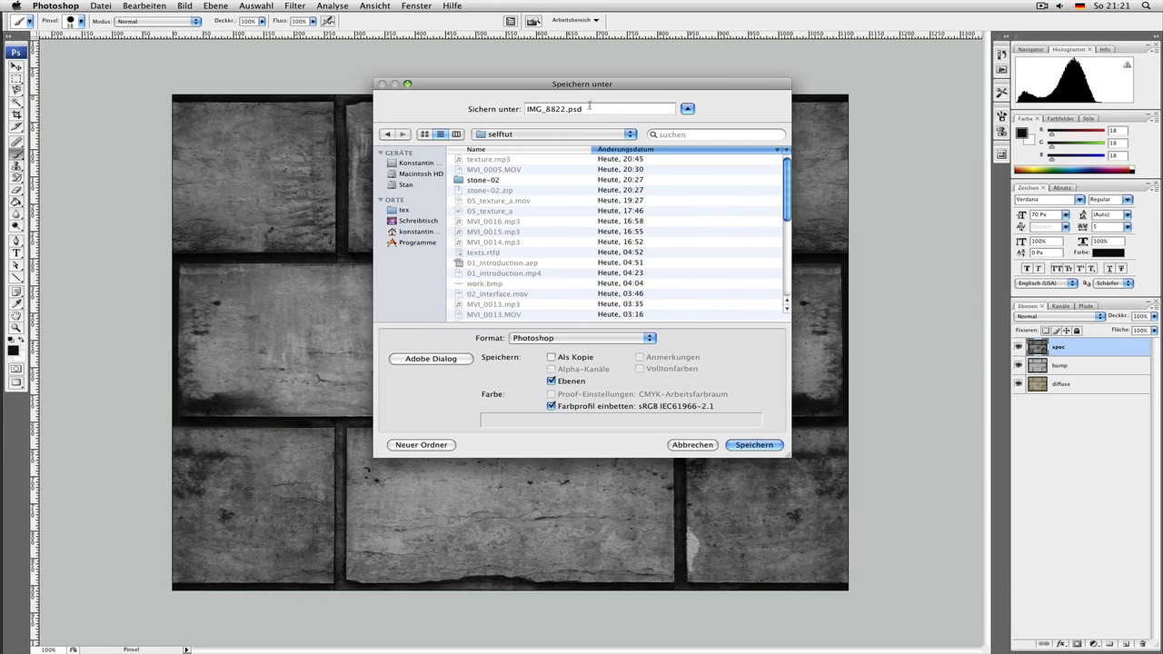
double_click(563, 109)
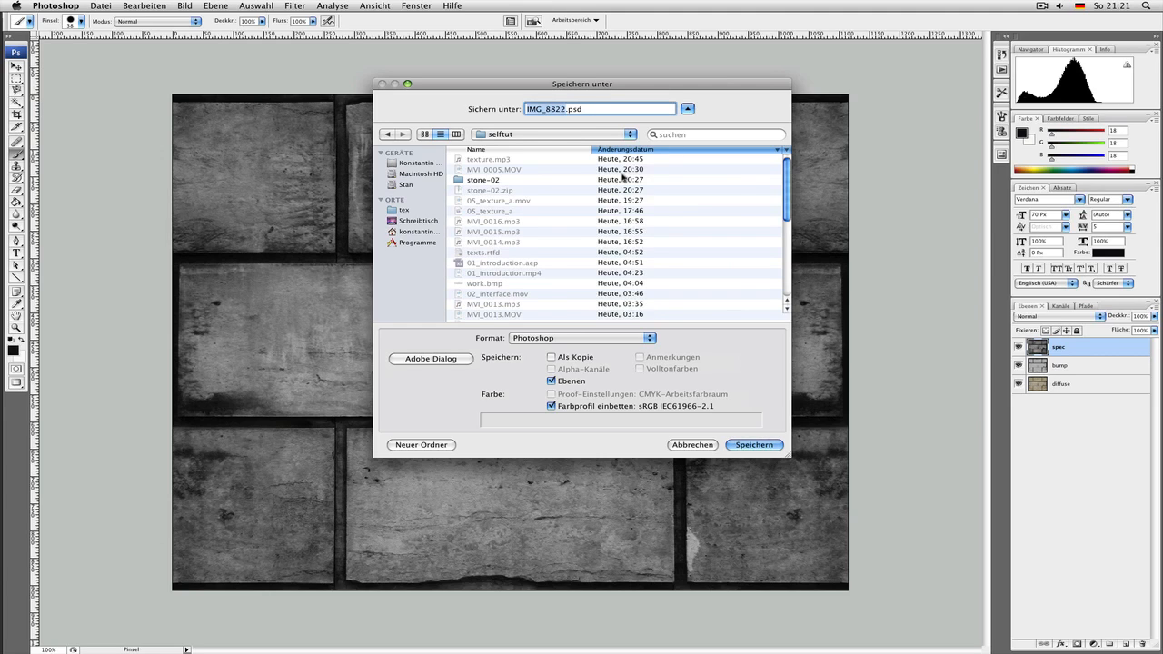
text(owntex)
text(re)
click(743, 445)
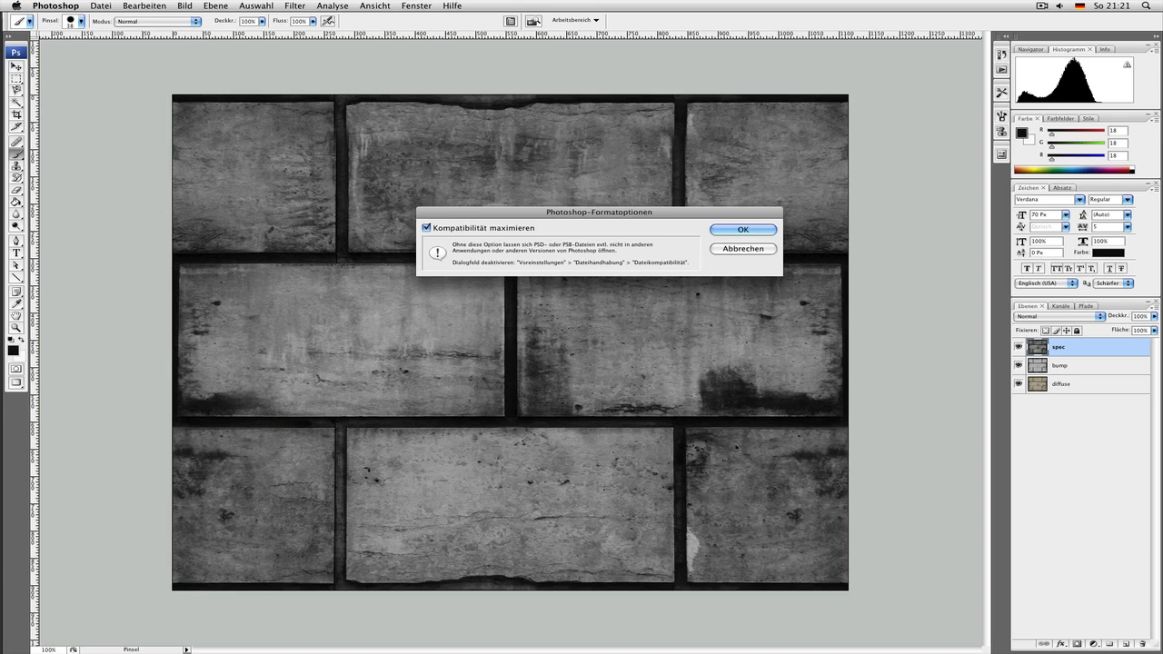
click(743, 229)
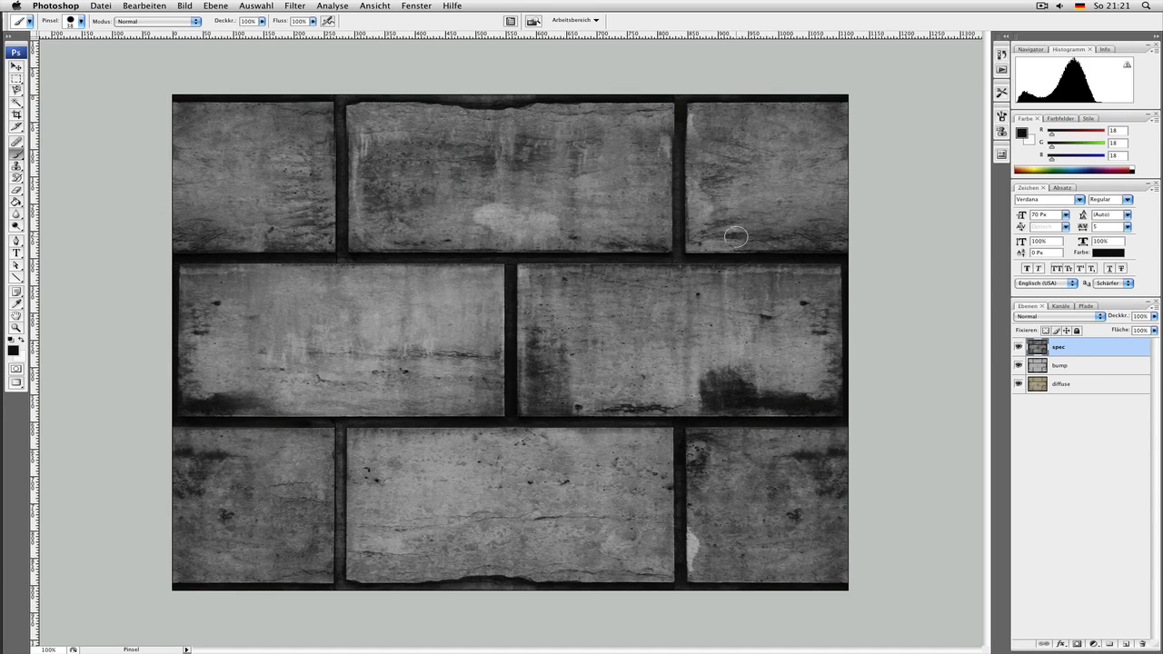
- Switch to CINEMA 4D and create a new material named own
key(super+Tab)
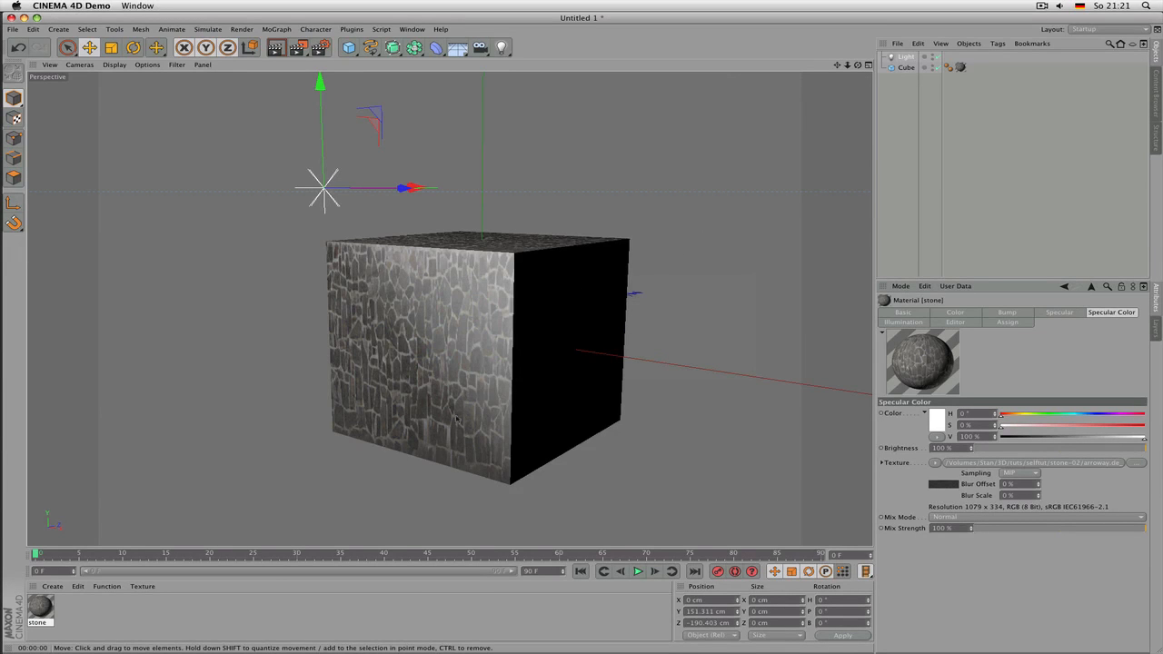
double_click(145, 615)
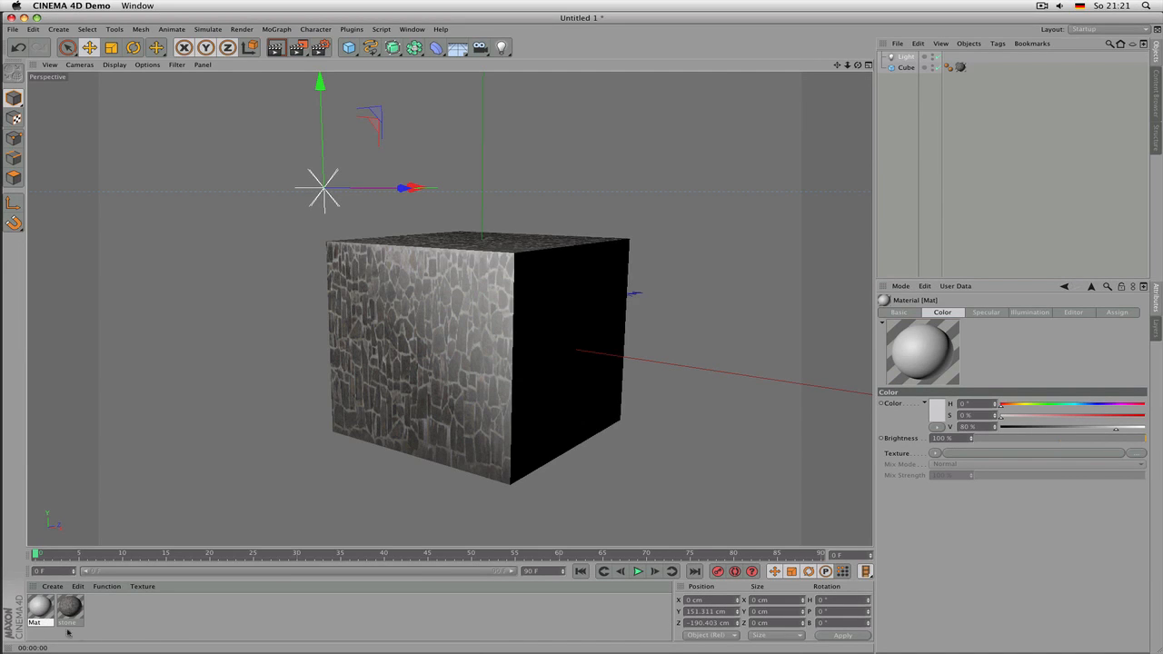
double_click(38, 625)
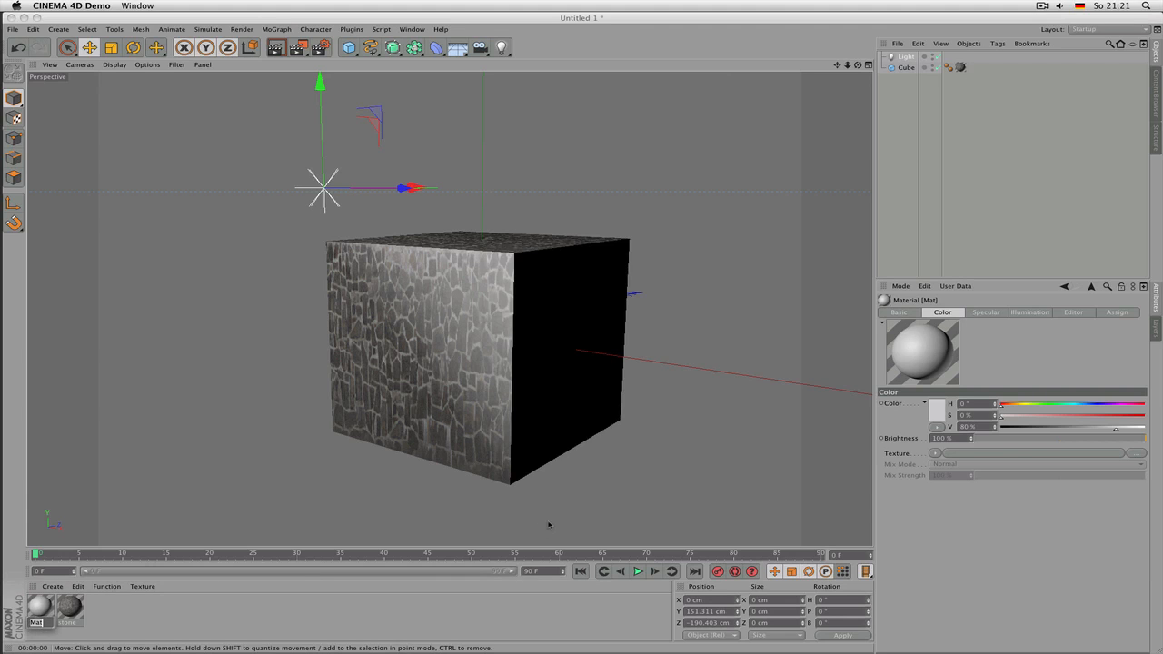
text(own)
key(Return)
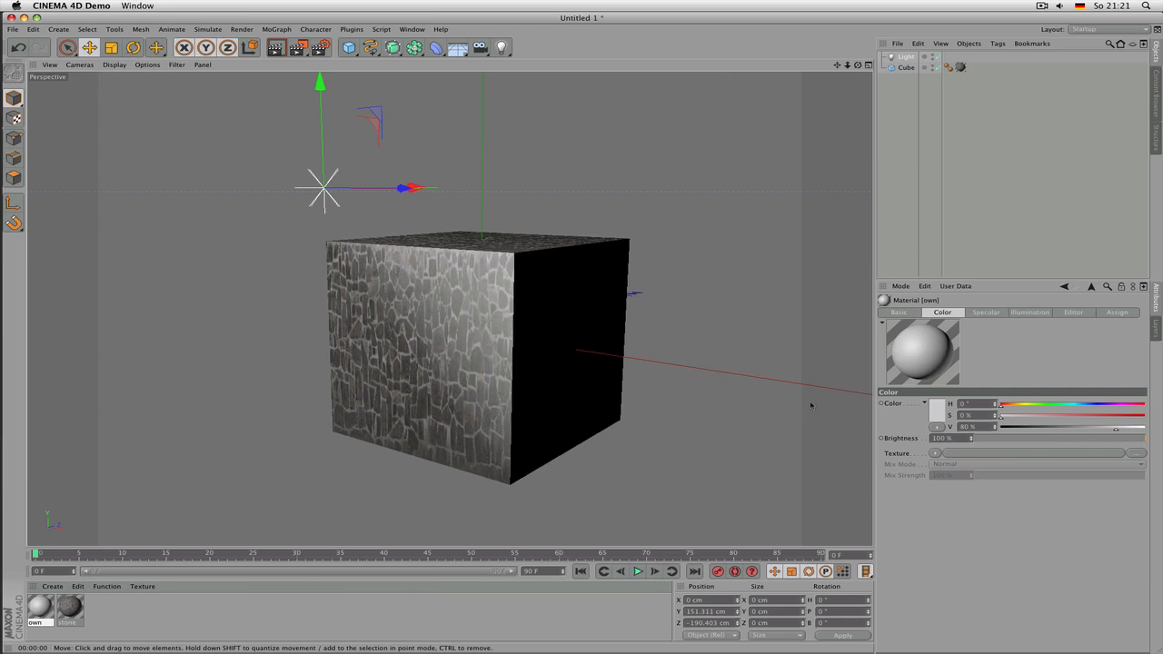
- Enable the Specular Color and Bump channels of the own material
click(895, 314)
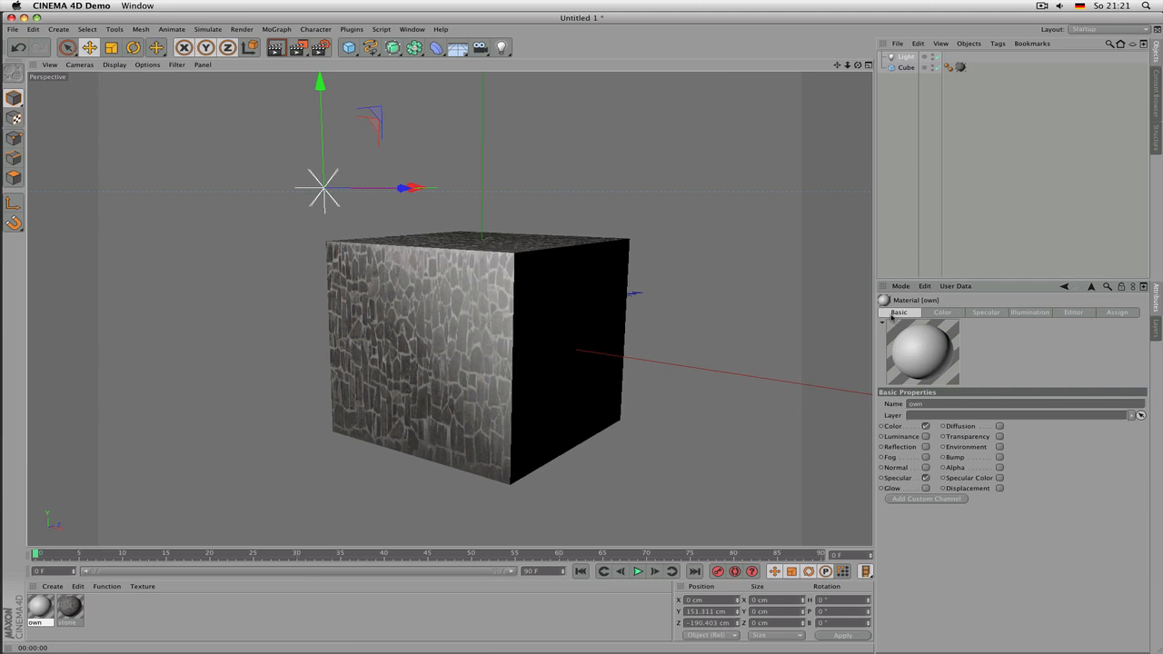
click(908, 428)
click(999, 478)
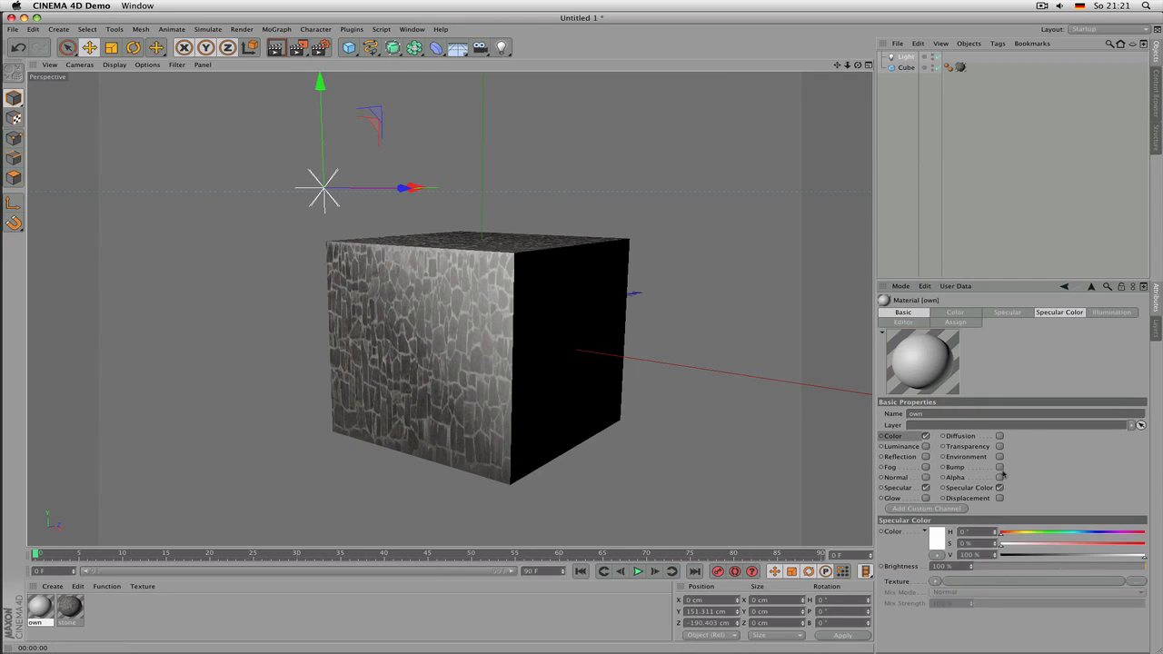
click(1001, 467)
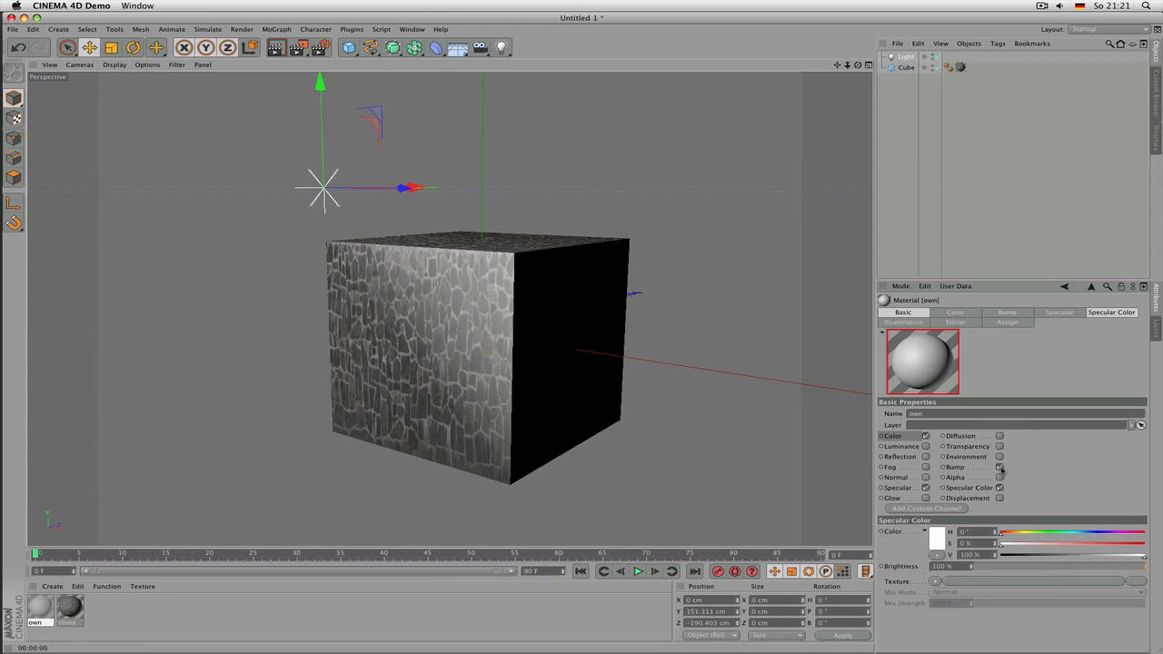
- Load owntexture.psd from the selftut folder as the own material's color texture, without copying it to the project location
click(955, 312)
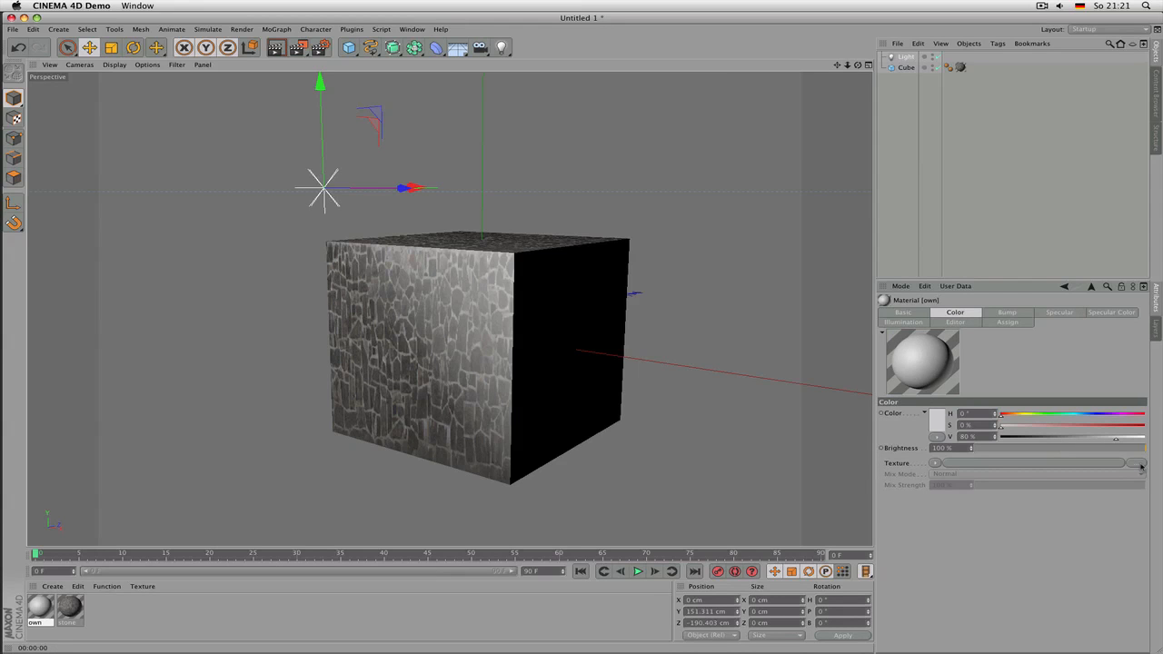
click(1139, 465)
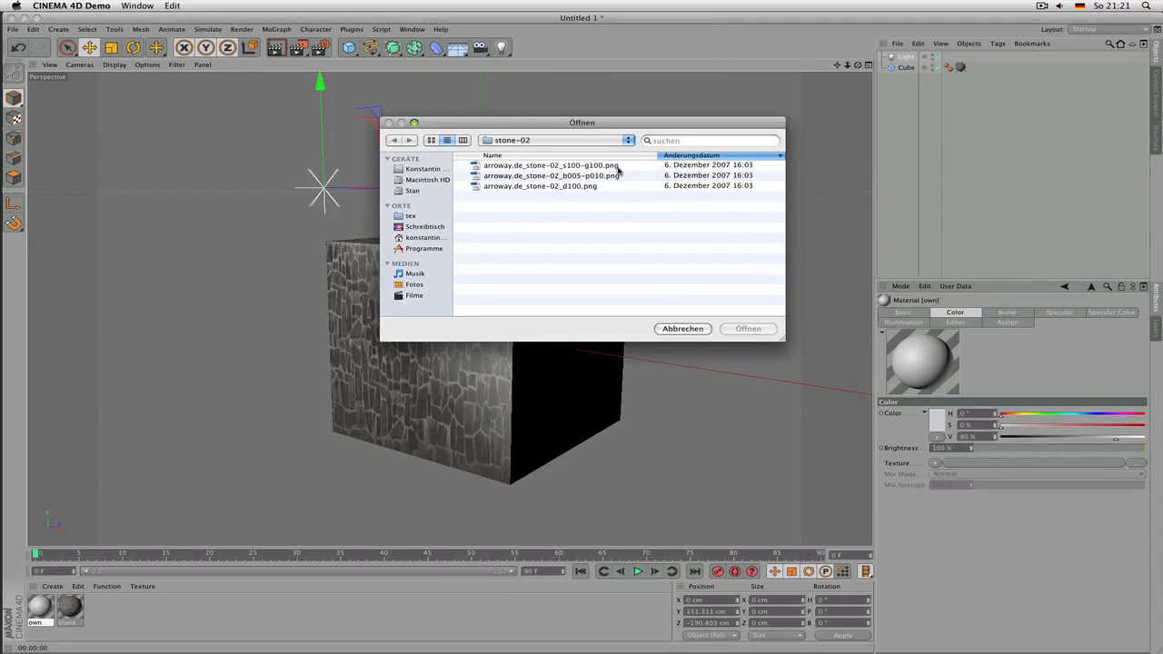
click(627, 140)
click(604, 154)
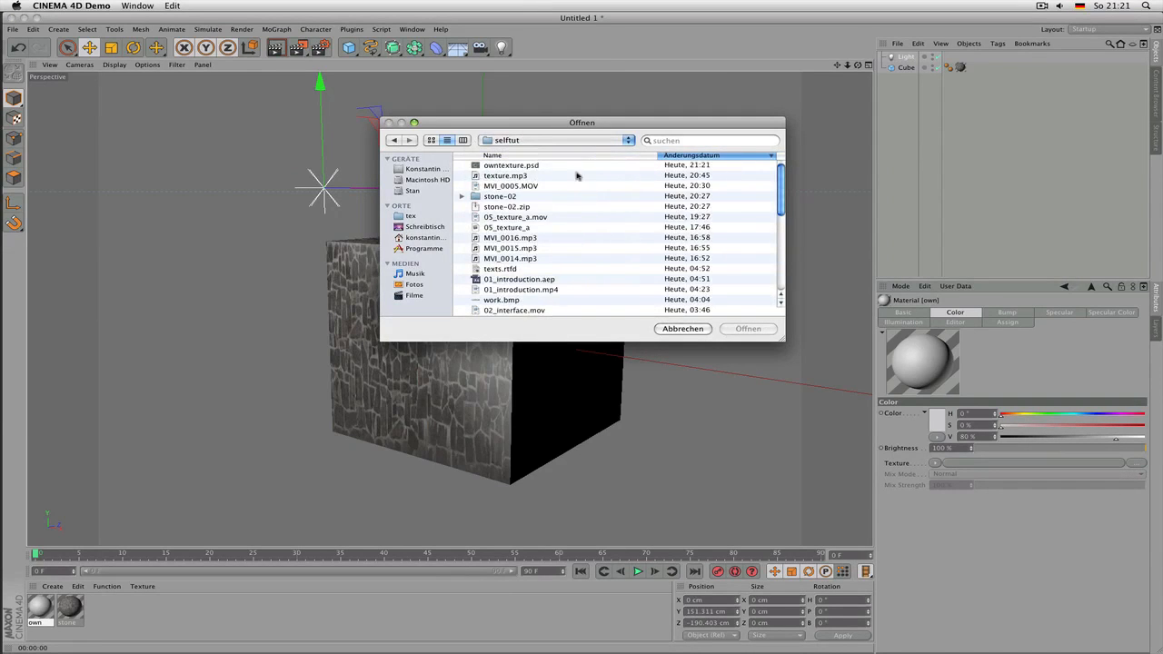
double_click(501, 169)
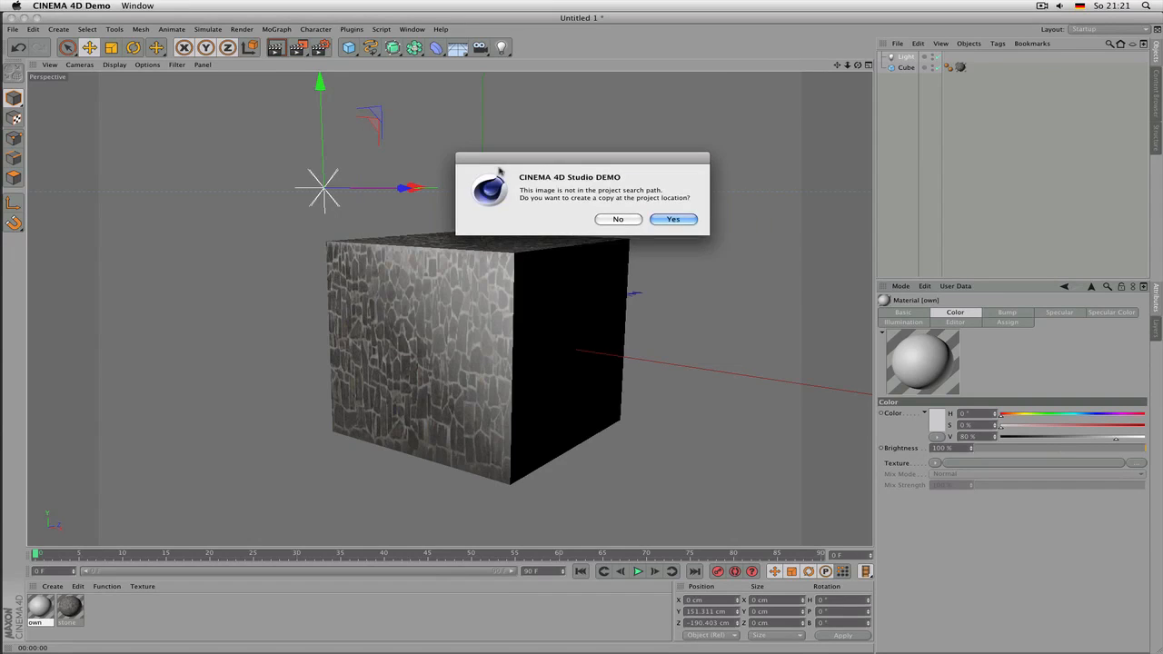
click(618, 220)
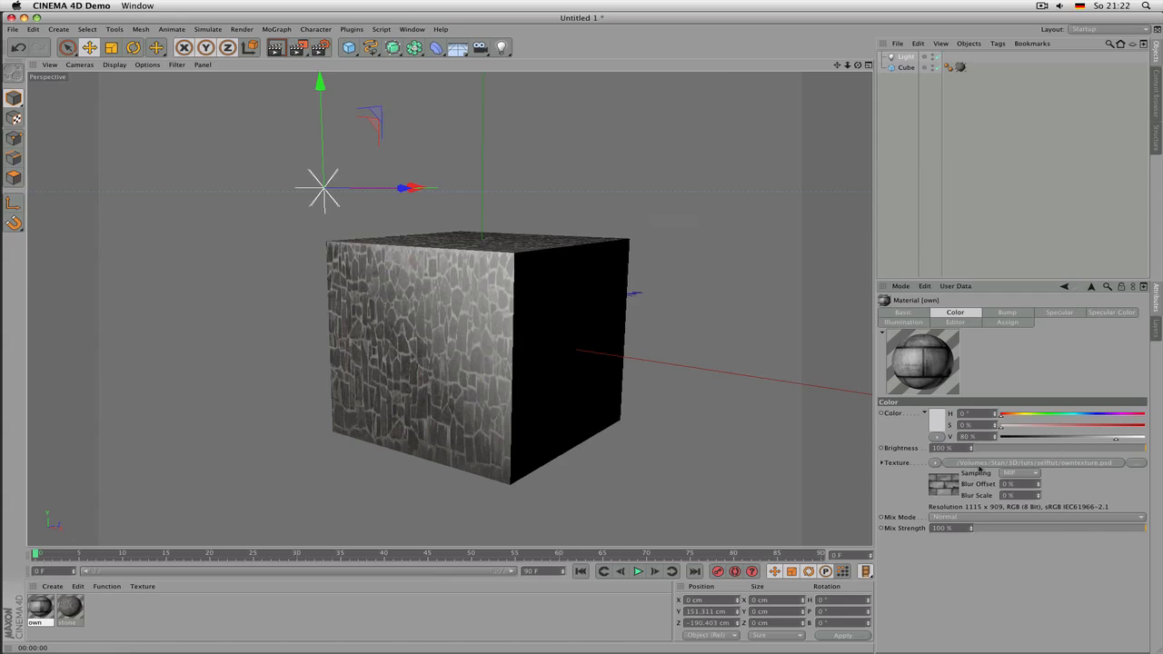
- Restrict the color texture to the PSD's diffuse layer and return to the own material's settings
click(1003, 465)
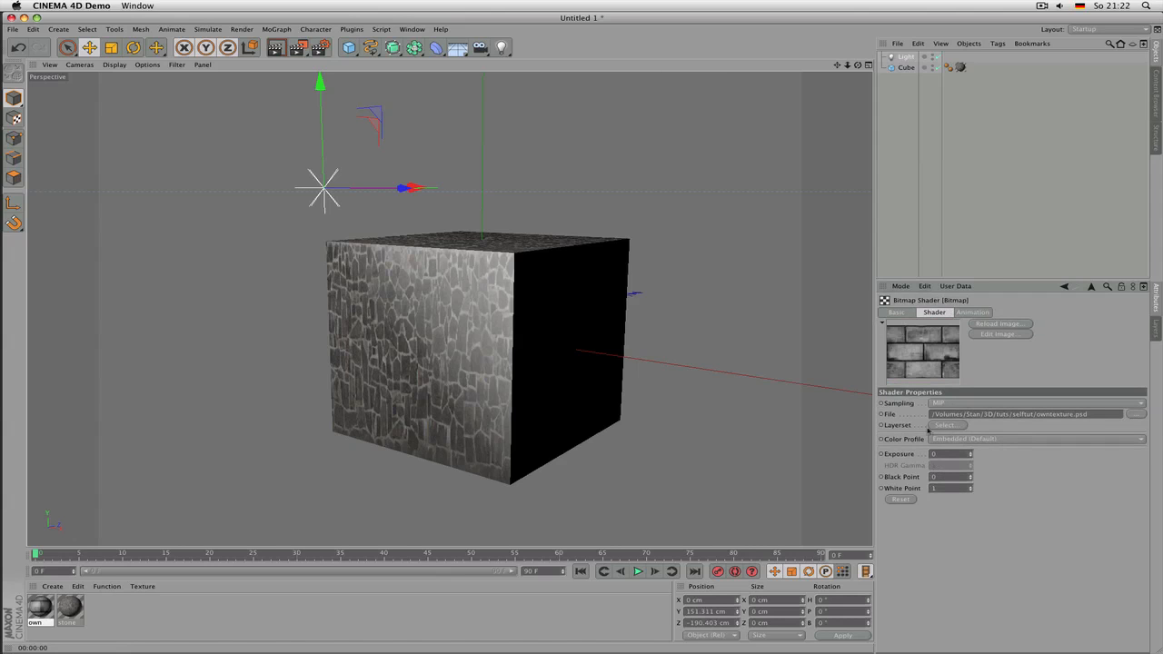
click(946, 426)
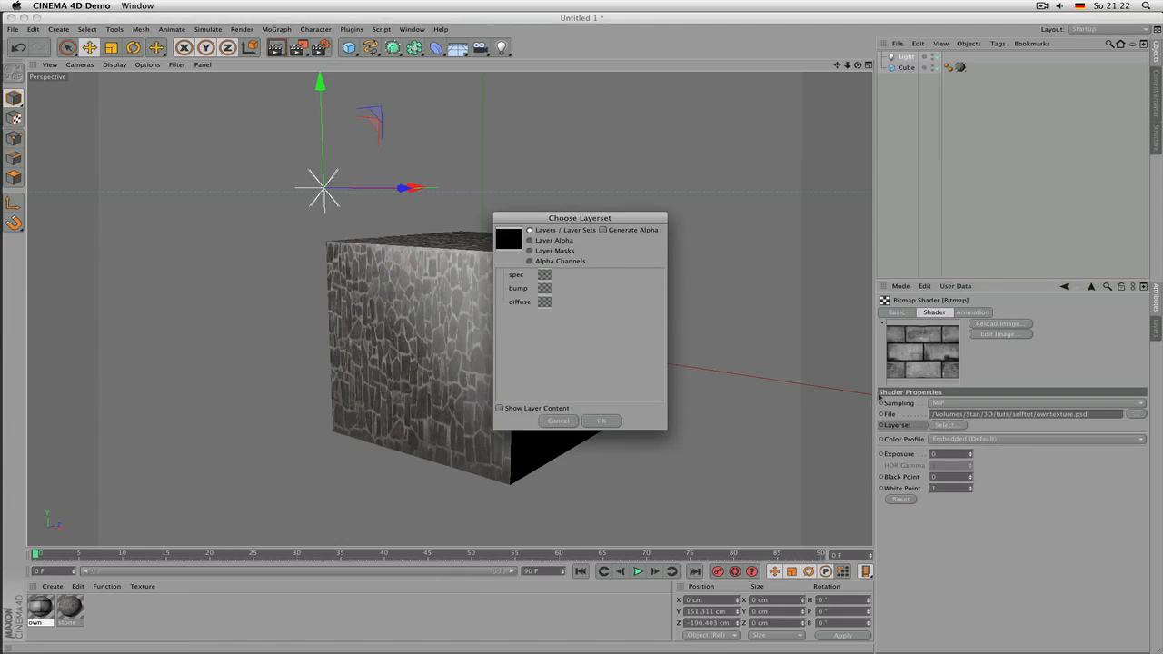
click(519, 302)
click(611, 422)
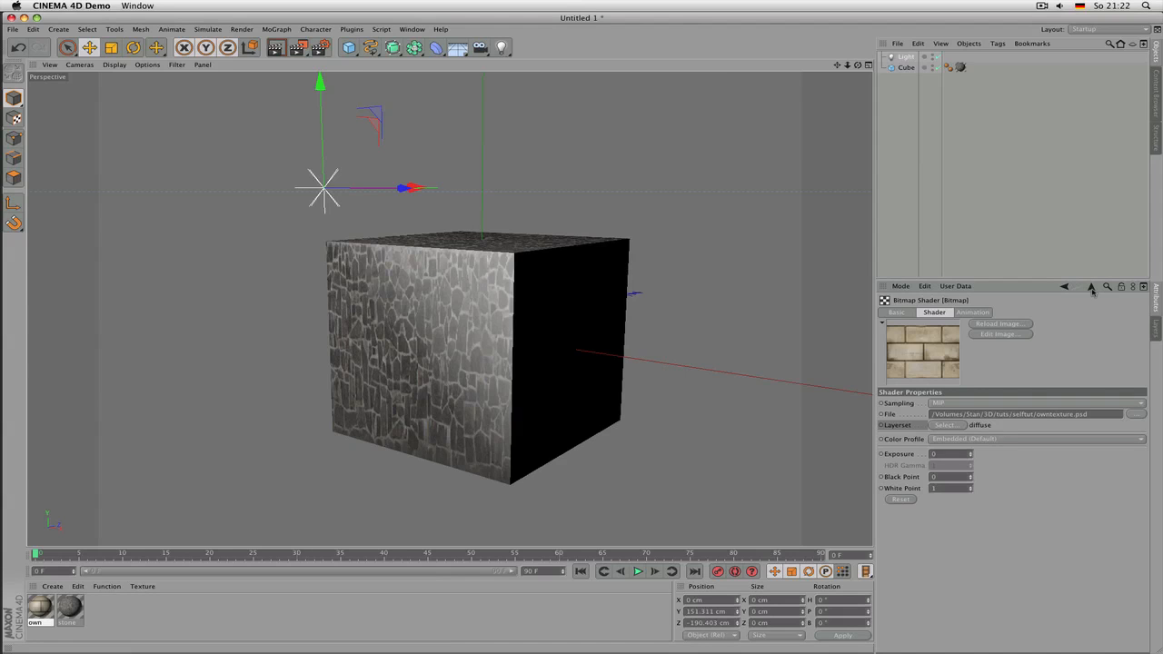
click(1091, 288)
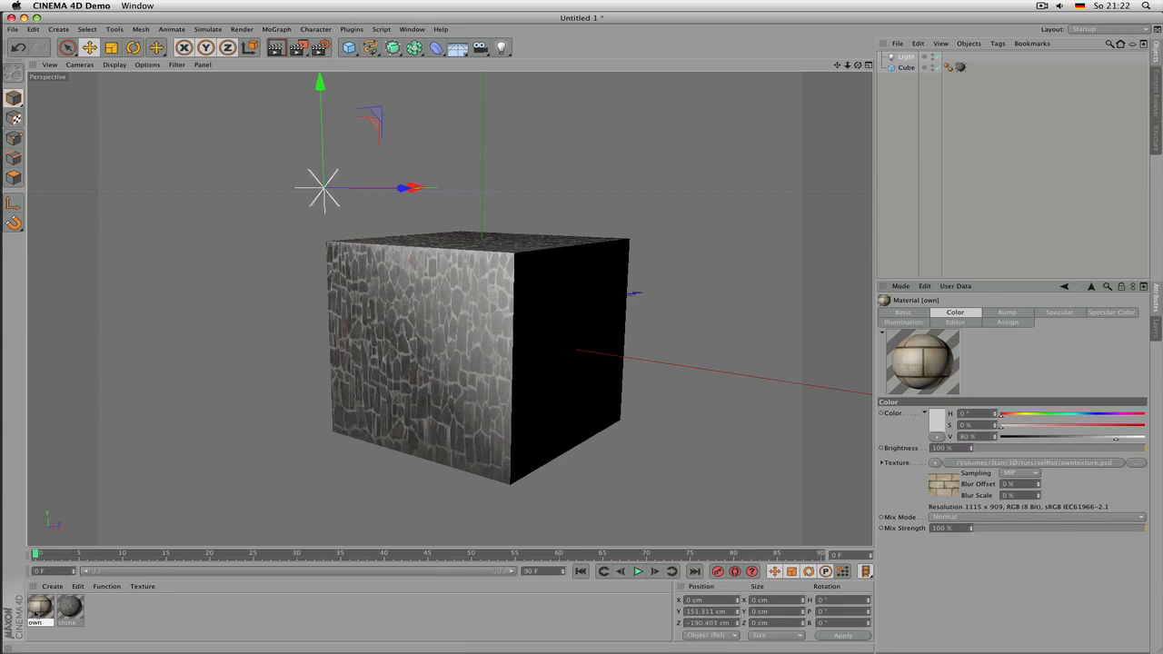
- Apply the own material to the cube and select its texture tag
drag(39, 613, 515, 261)
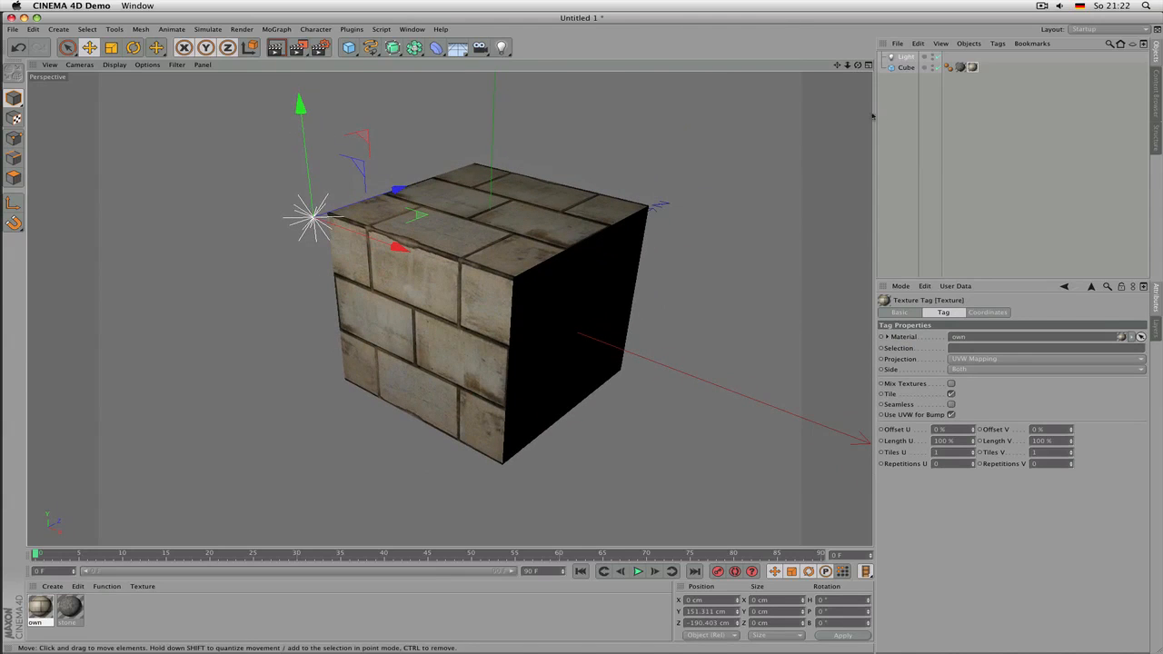
click(973, 70)
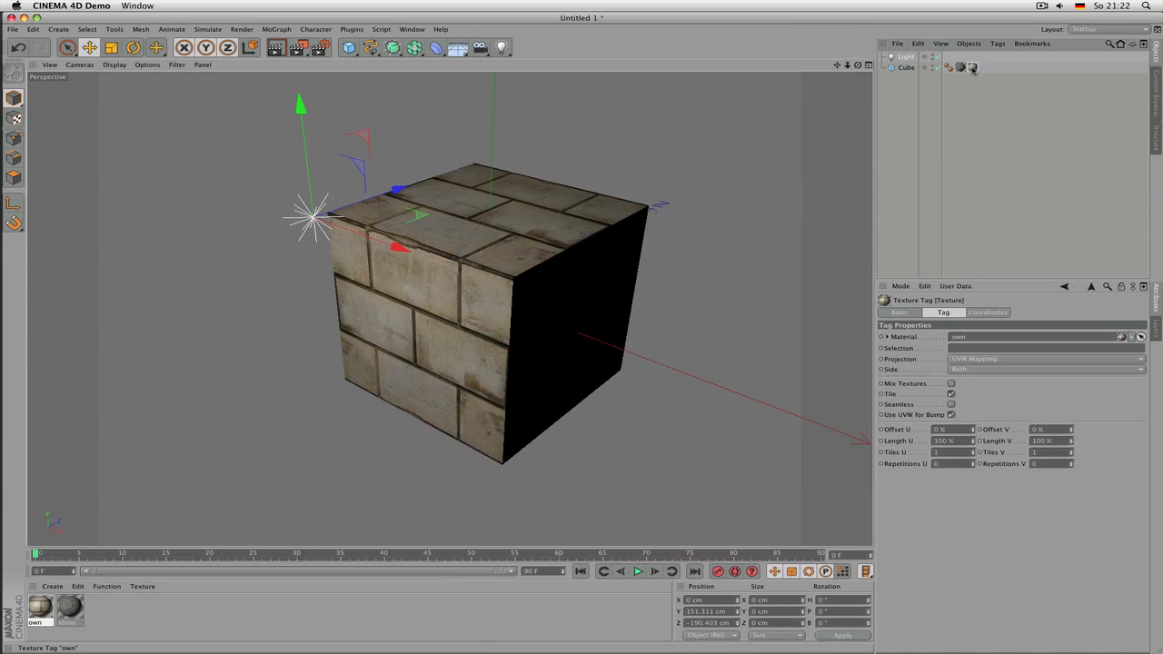
click(963, 68)
click(973, 69)
- Examine the brick texture on the cube from several angles and distances, including in rendered previews
scroll(481, 363, up, 10)
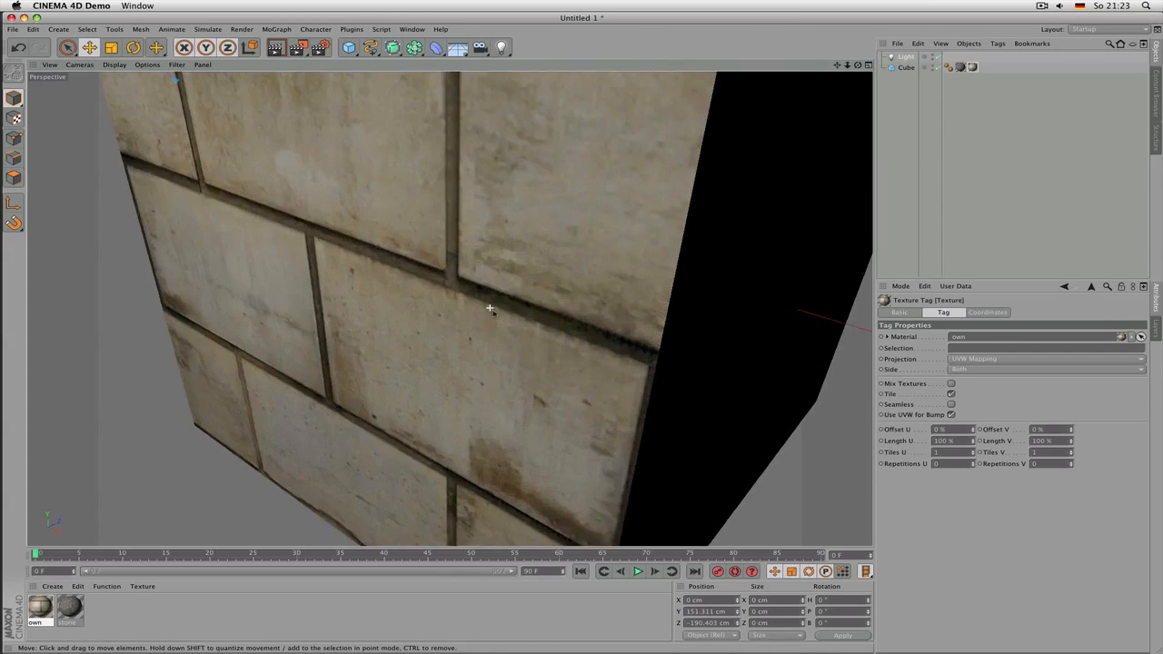
scroll(489, 309, down, 10)
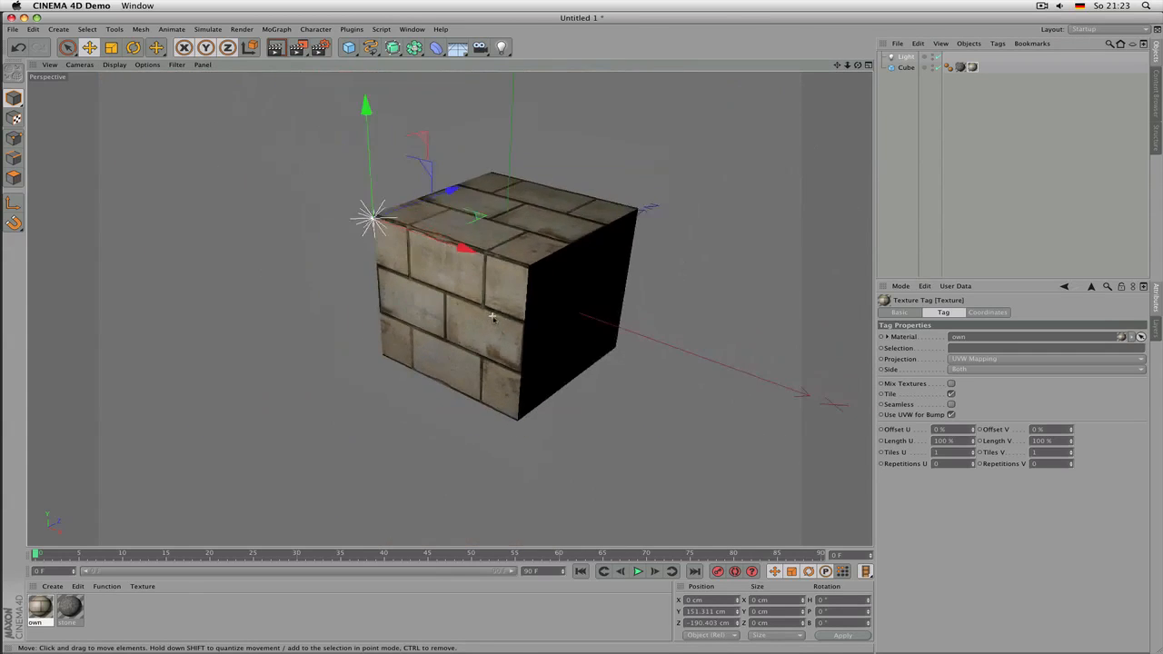
alt+drag(563, 185, 485, 348)
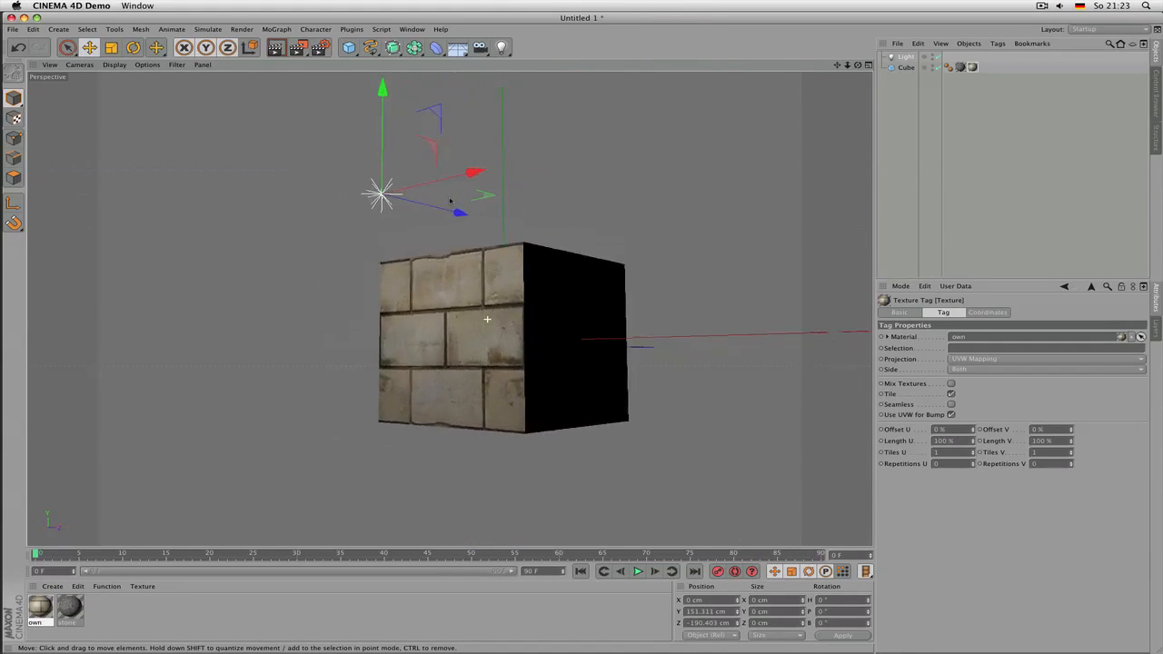
scroll(485, 348, up, 6)
key(super+r)
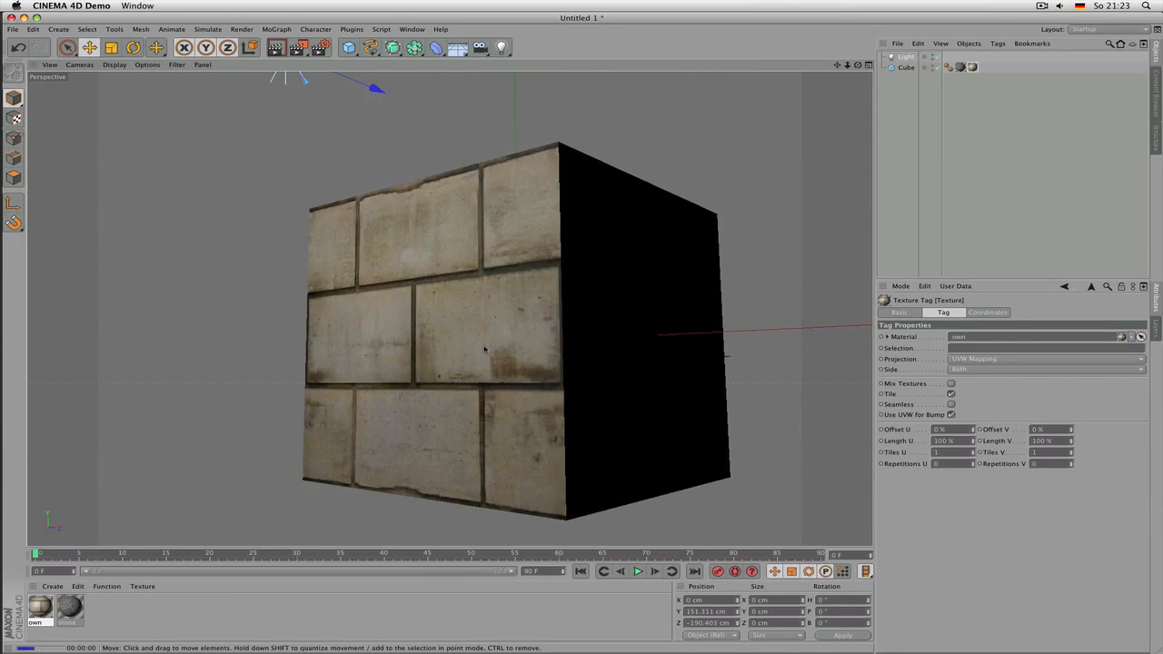
alt+drag(485, 352, 522, 281)
key(super+r)
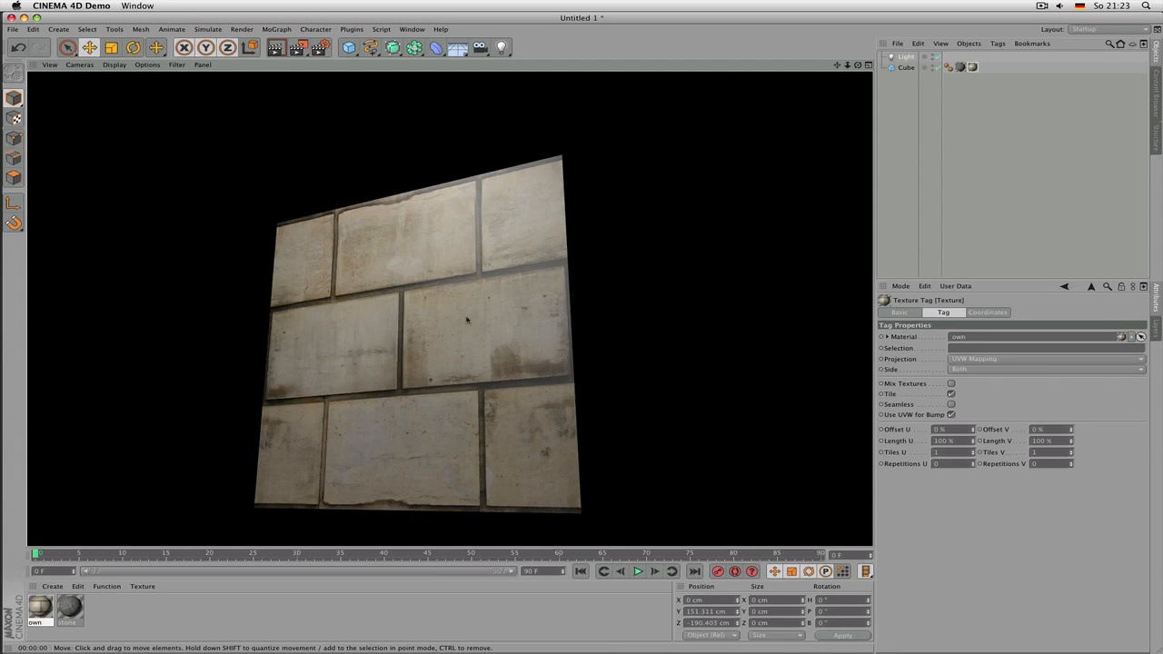
alt+drag(482, 330, 437, 397)
alt+middle_drag(446, 302, 474, 355)
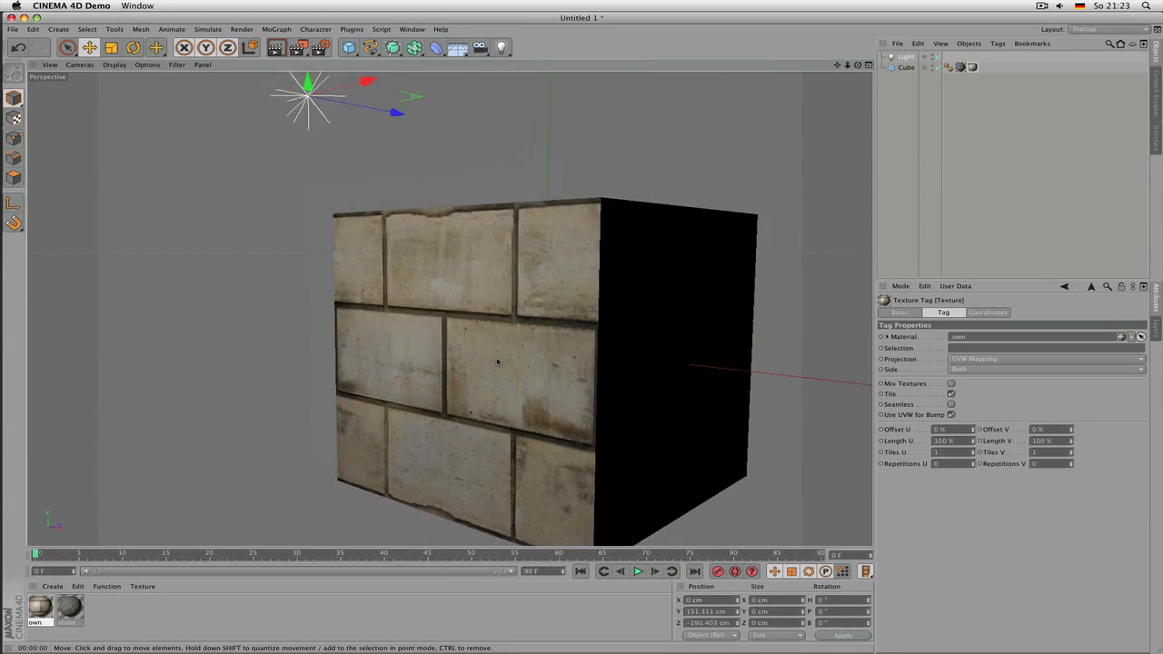
scroll(497, 368, down, 3)
mouse_move(493, 365)
alt+mouse_down()
mouse_move(462, 347)
mouse_move(476, 364)
alt+mouse_up()
scroll(477, 365, up, 5)
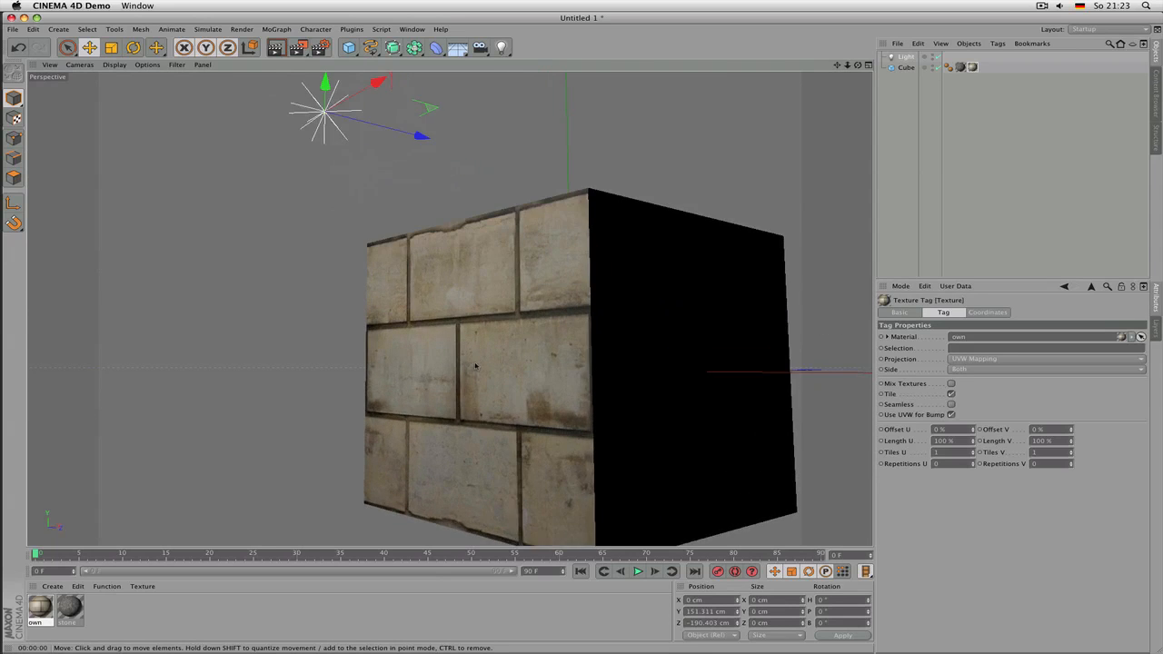
scroll(479, 367, down, 5)
scroll(481, 367, up, 2)
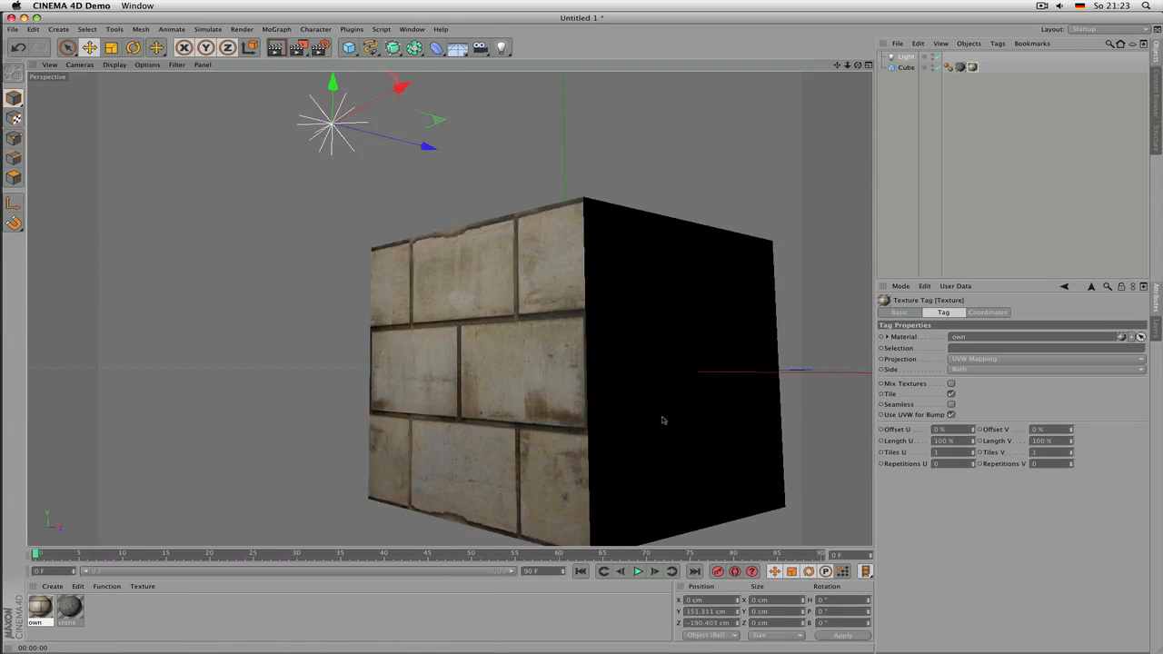
- Reuse the own material's owntexture.psd color texture in its Bump and Specular Color channels and return to the Bump channel
click(41, 610)
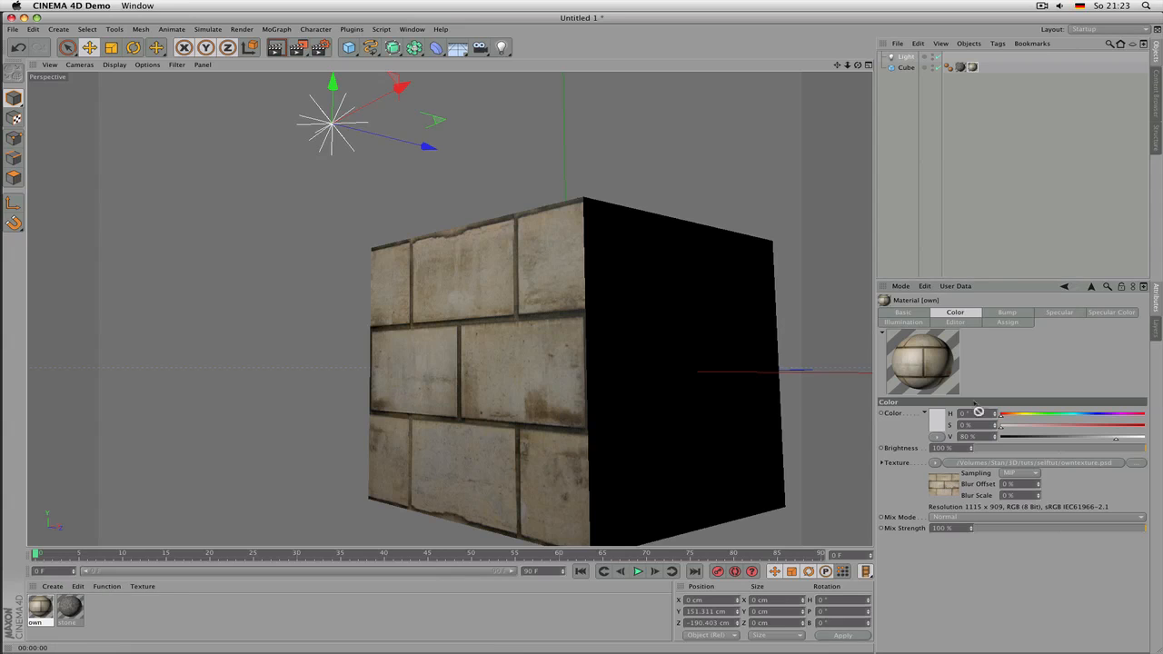
click(1018, 314)
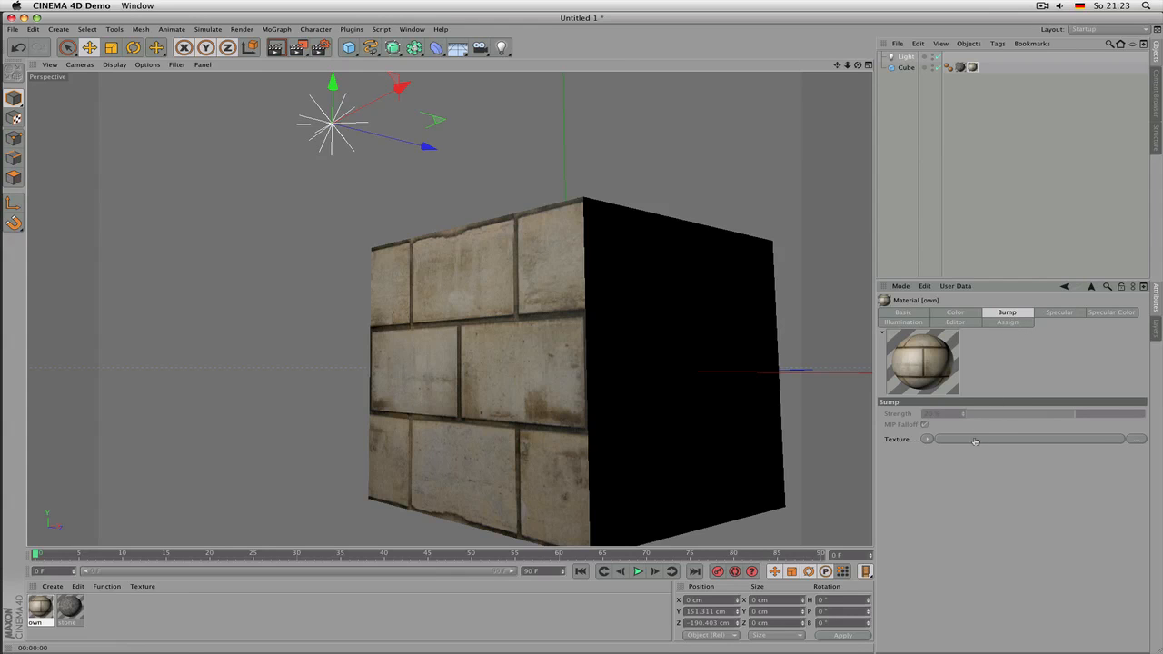
drag(976, 442, 976, 441)
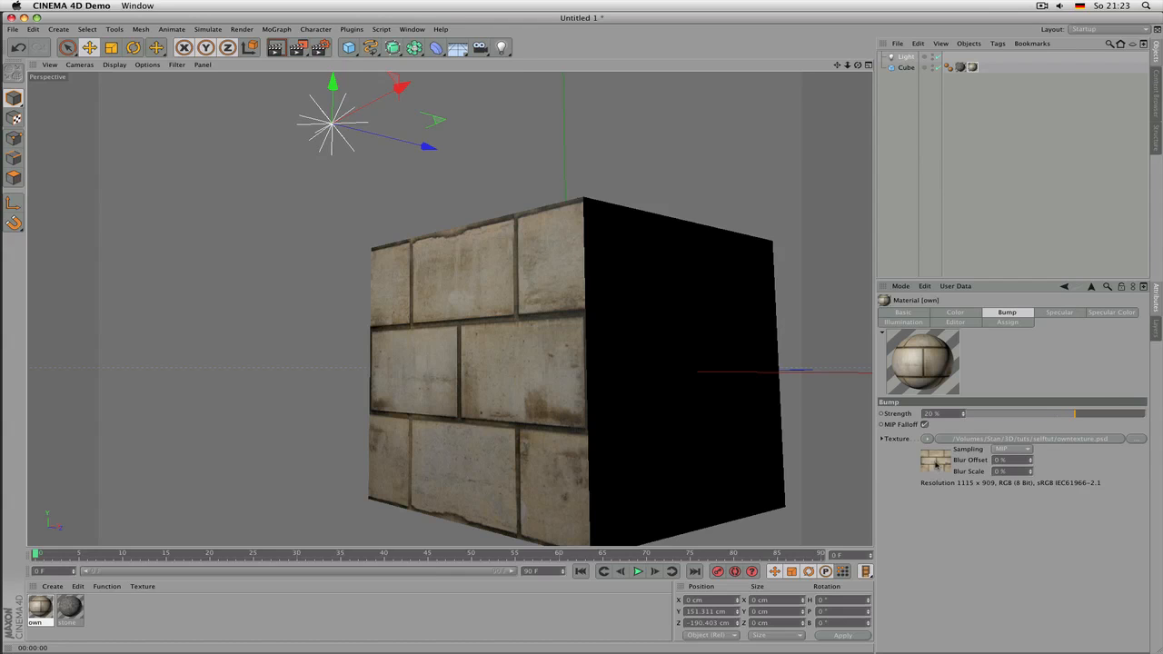
drag(936, 466, 1112, 318)
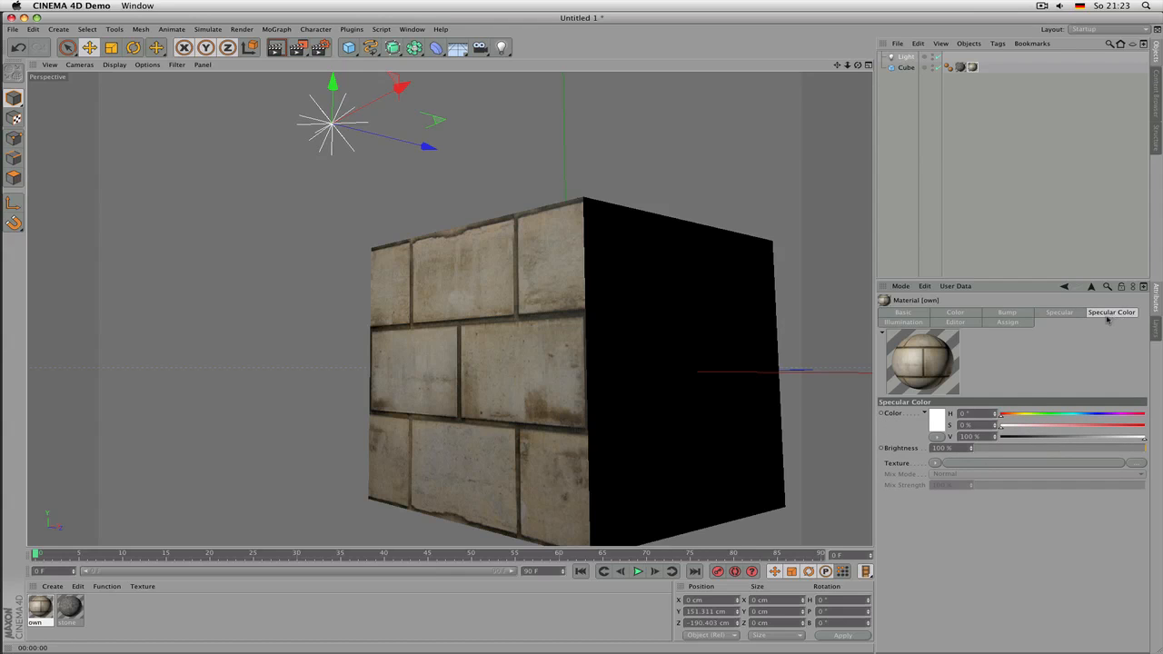
click(999, 314)
mouse_move(953, 447)
mouse_down()
mouse_move(1106, 318)
mouse_move(999, 454)
mouse_move(965, 467)
mouse_up()
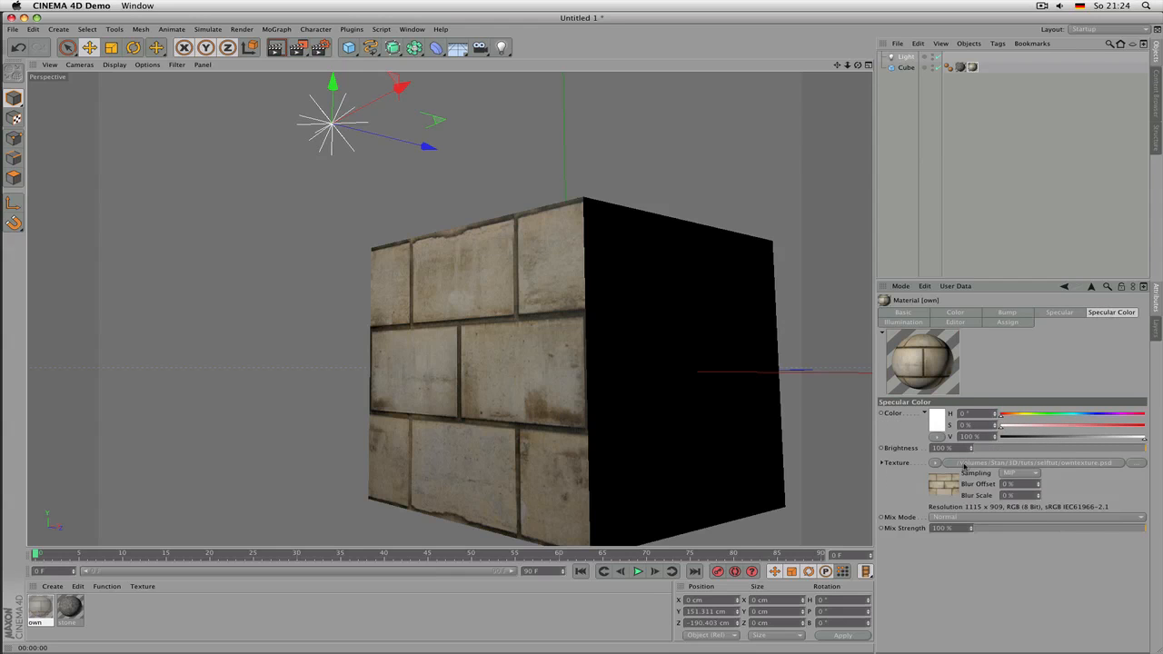
click(997, 314)
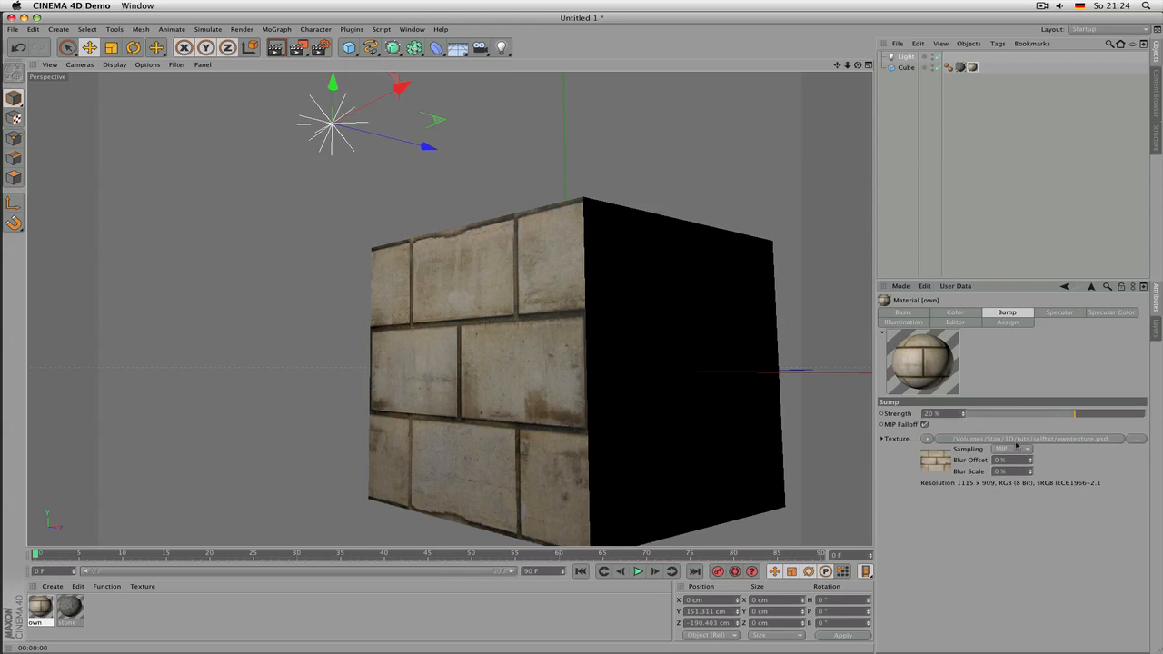
click(1017, 441)
click(948, 426)
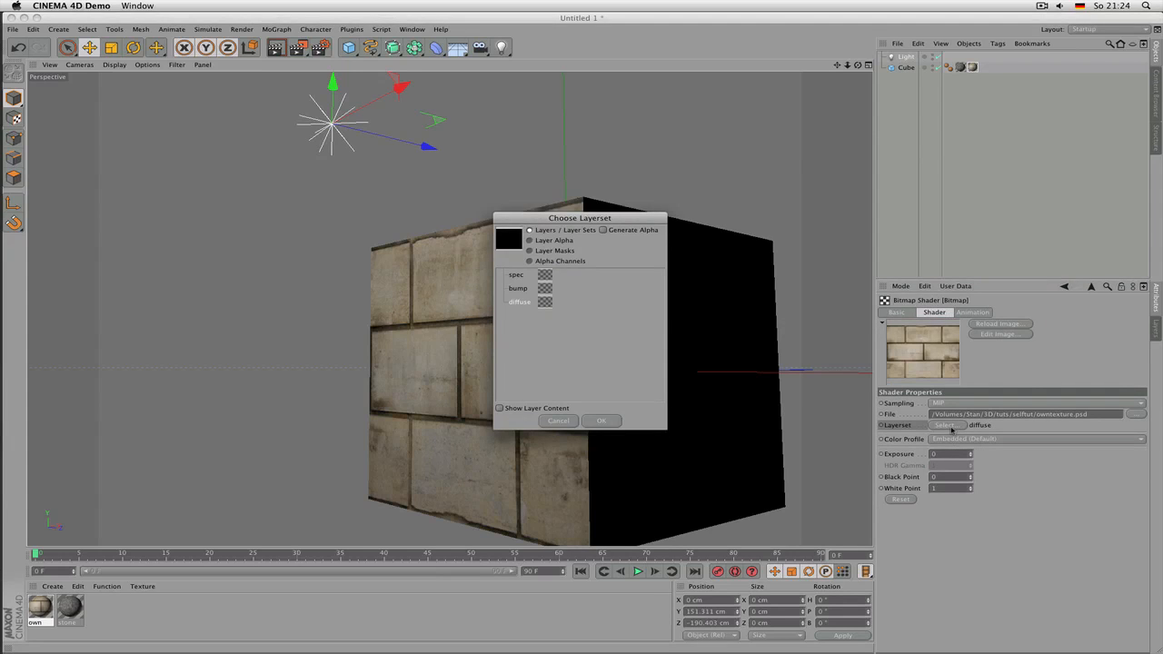
click(560, 422)
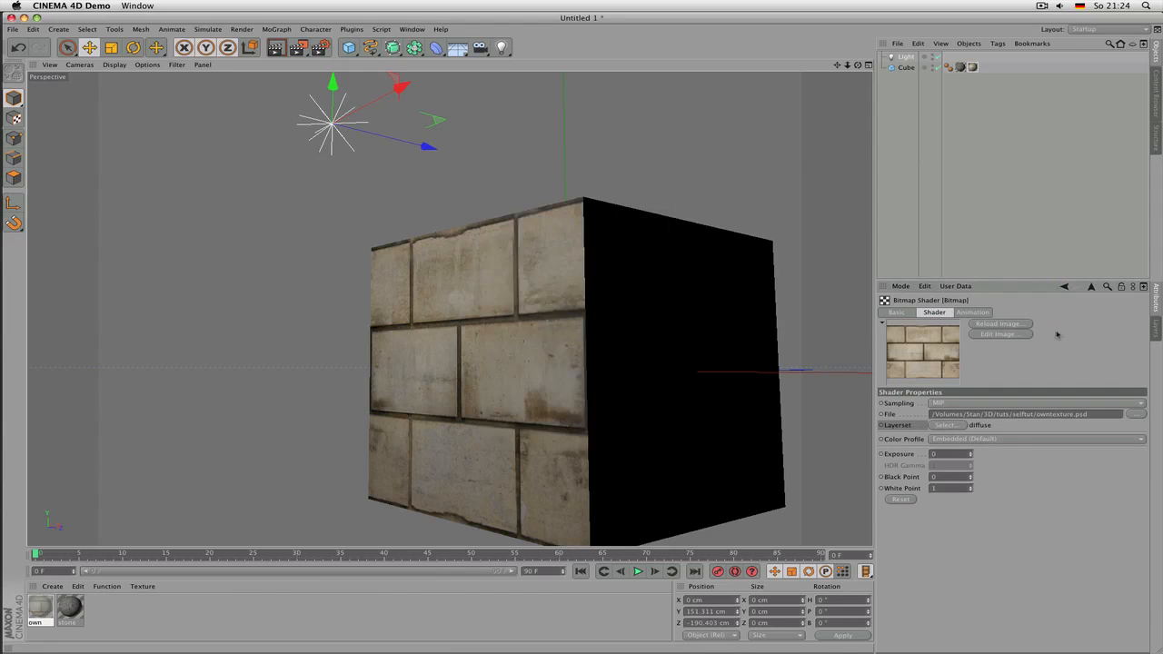
click(1091, 287)
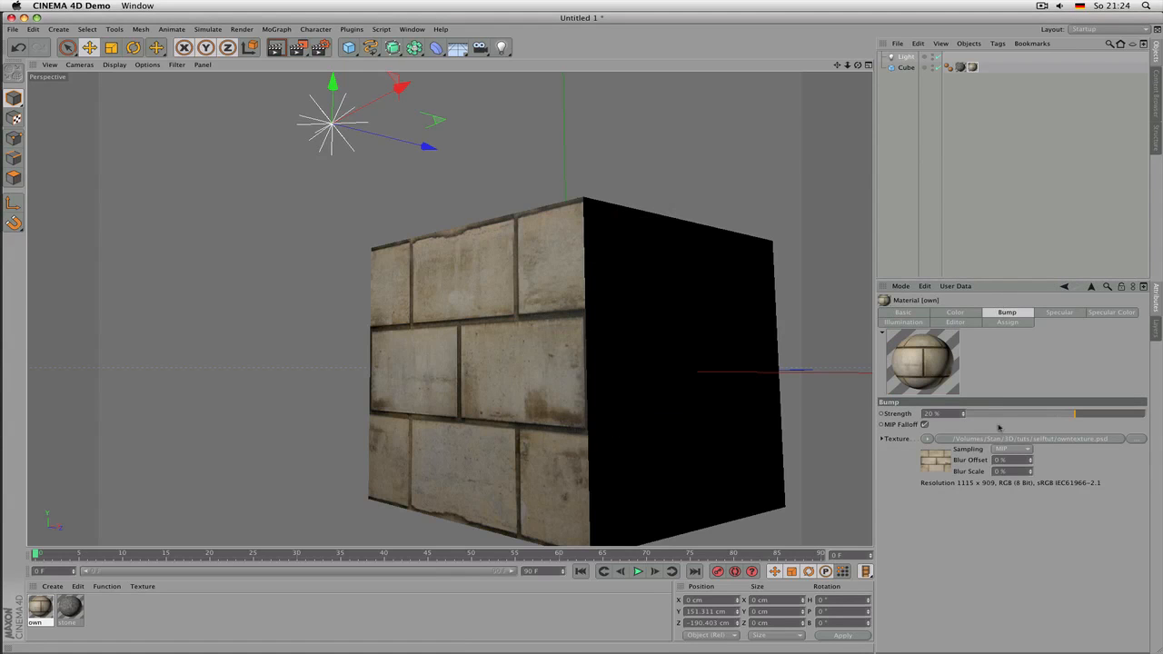
- Restrict the bump texture to the PSD's bump layer and return to the own material's settings
click(1054, 439)
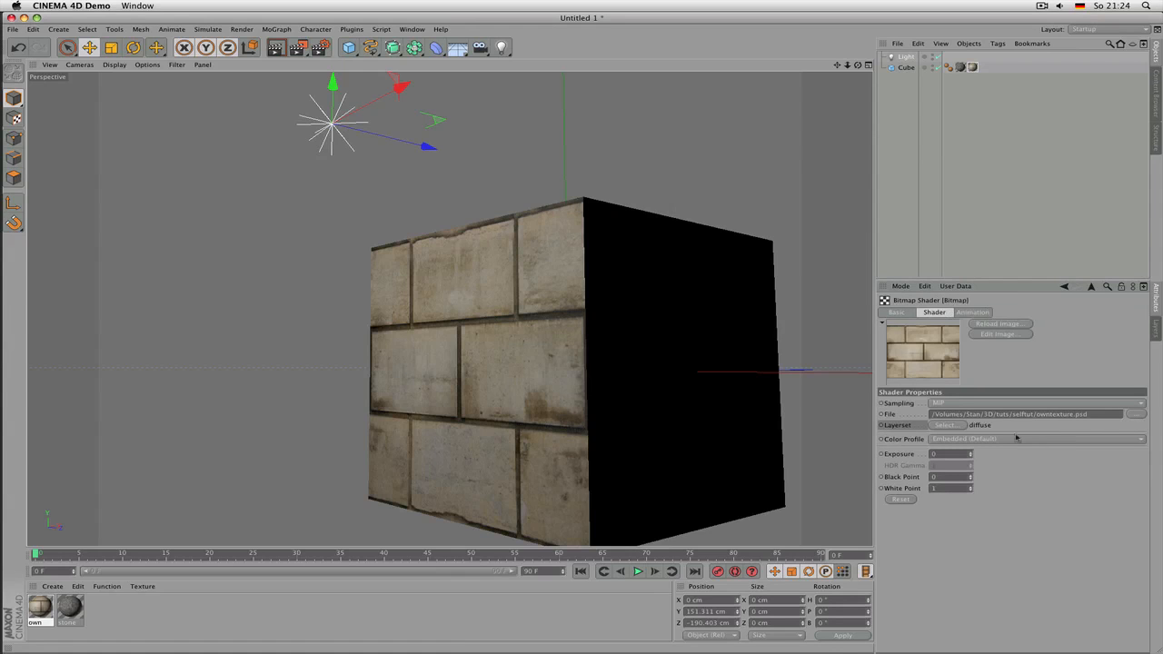
click(944, 425)
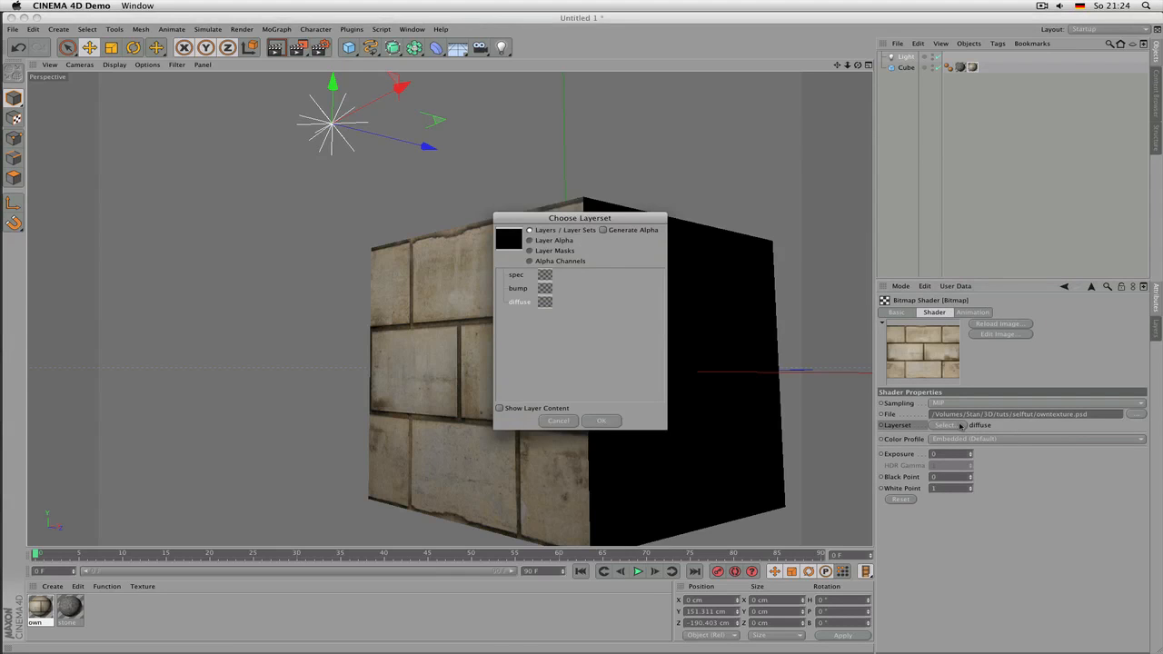
click(529, 289)
click(600, 421)
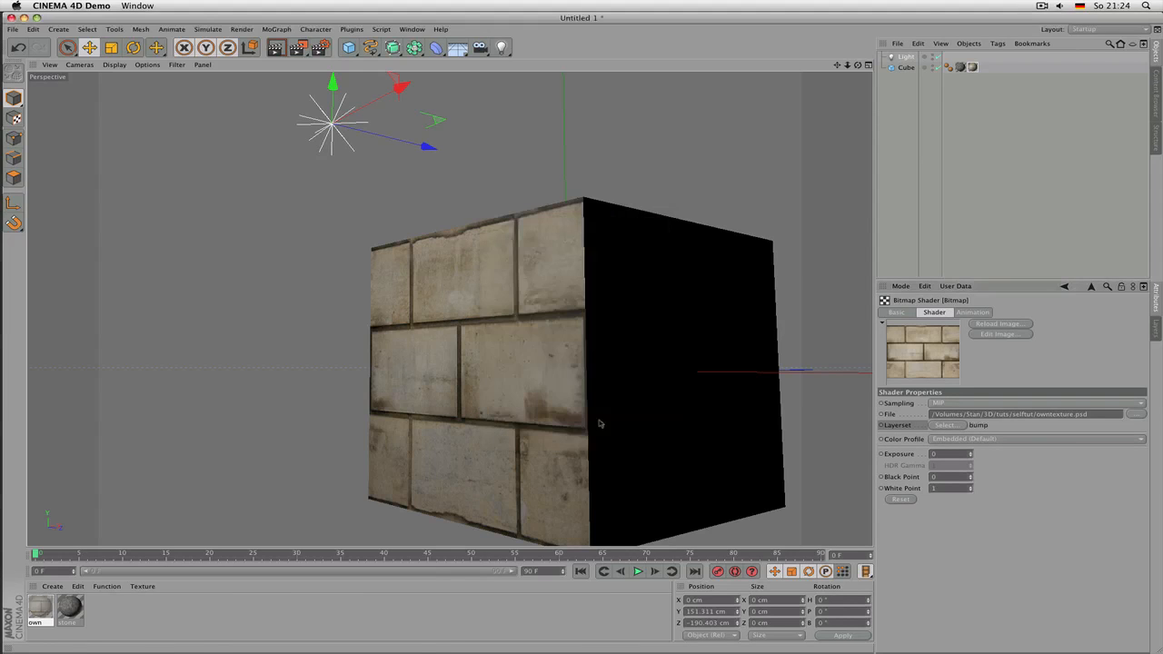
click(1091, 287)
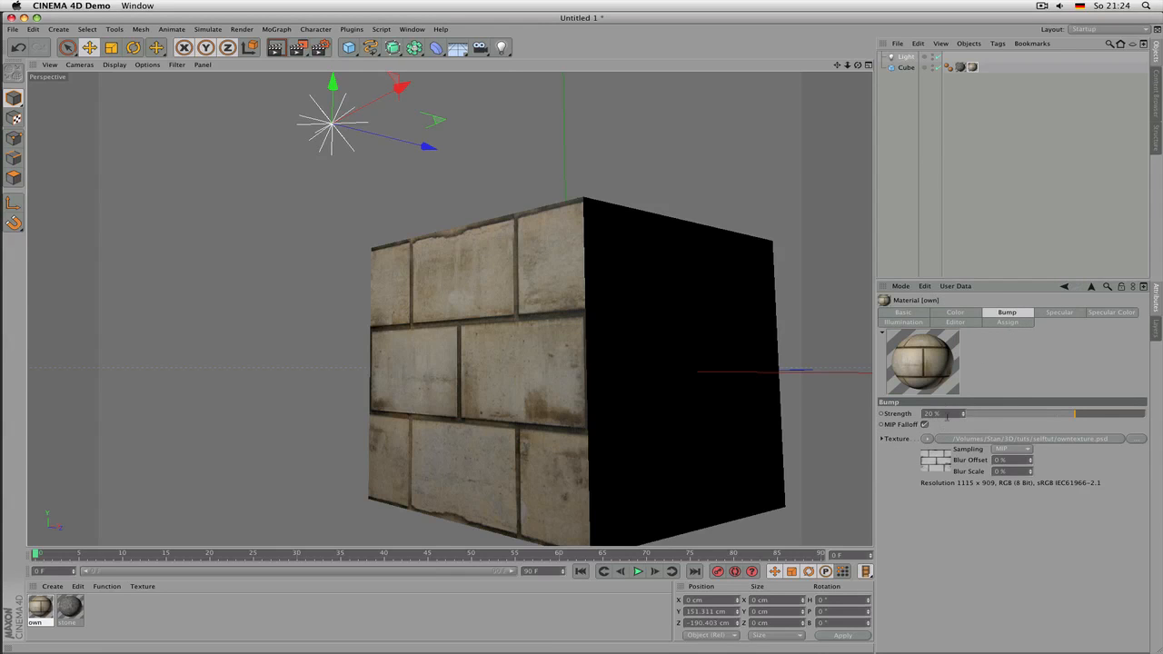
- Restrict the specular color texture to the PSD's spec layer and return to the own material's settings
click(1112, 313)
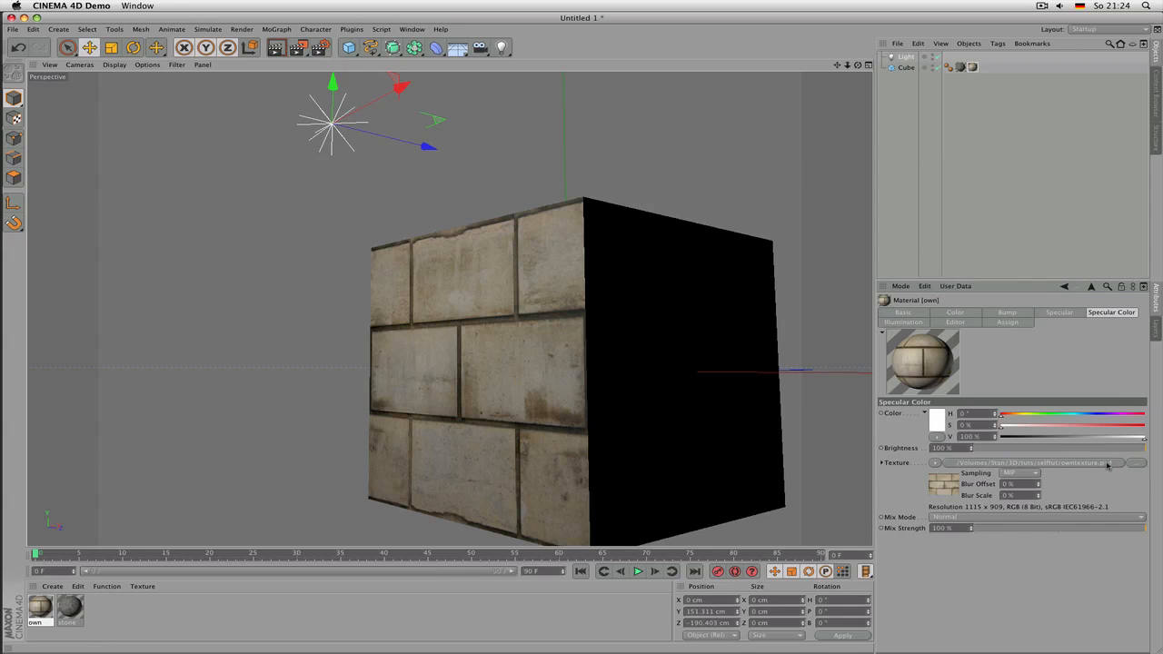
click(1108, 465)
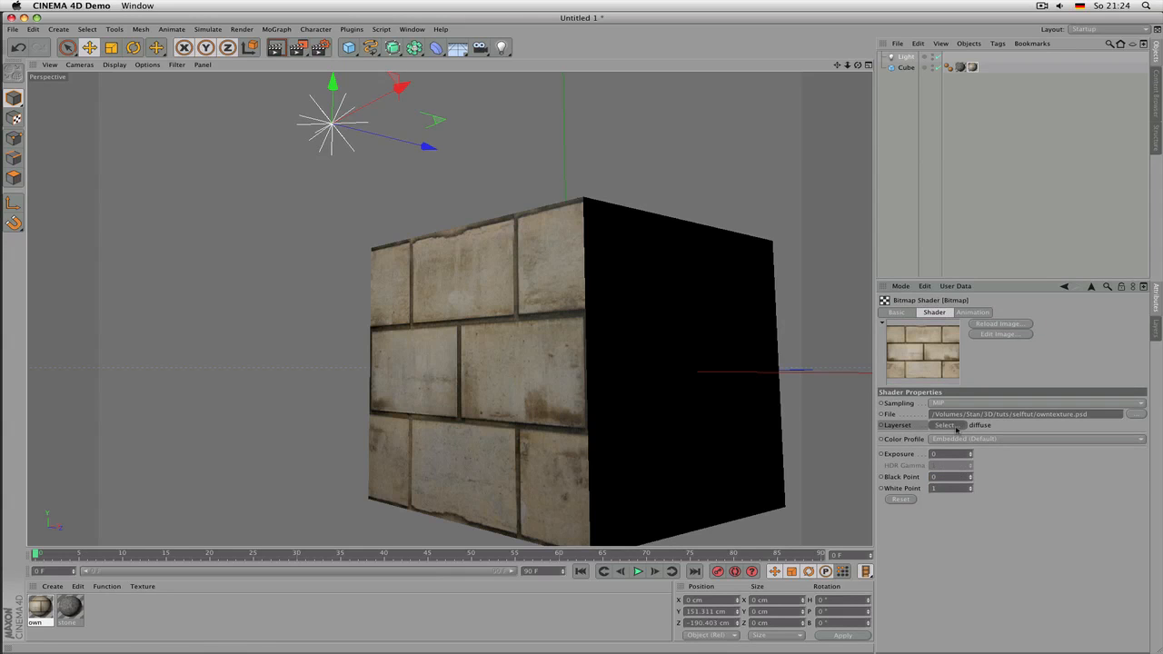
click(954, 427)
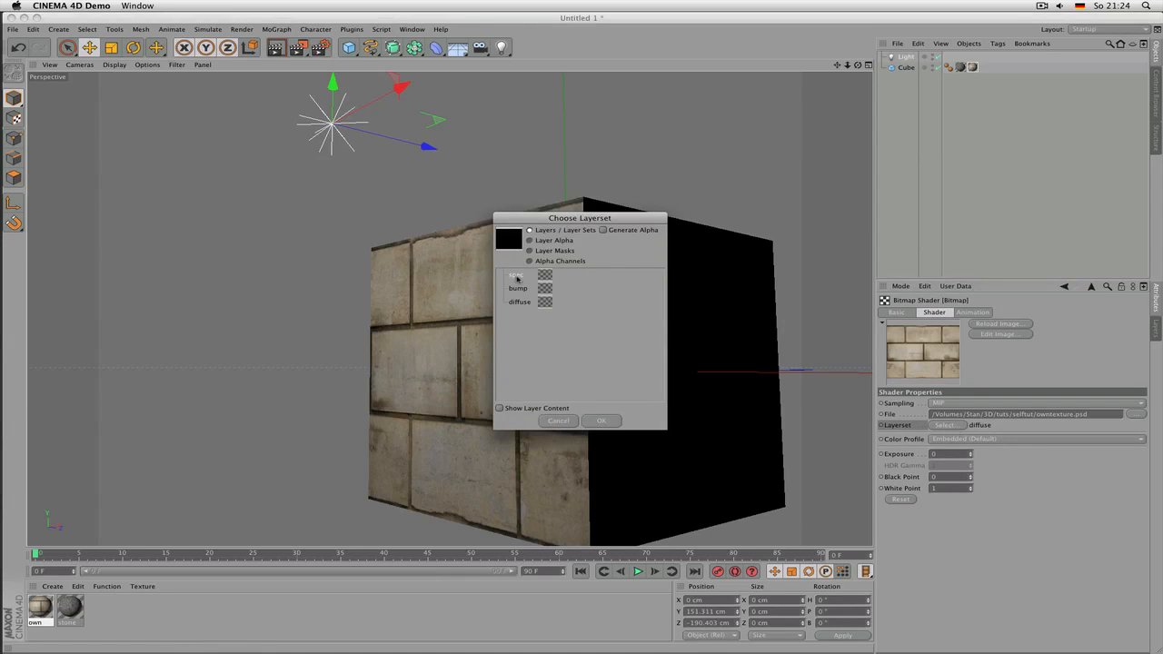
click(601, 422)
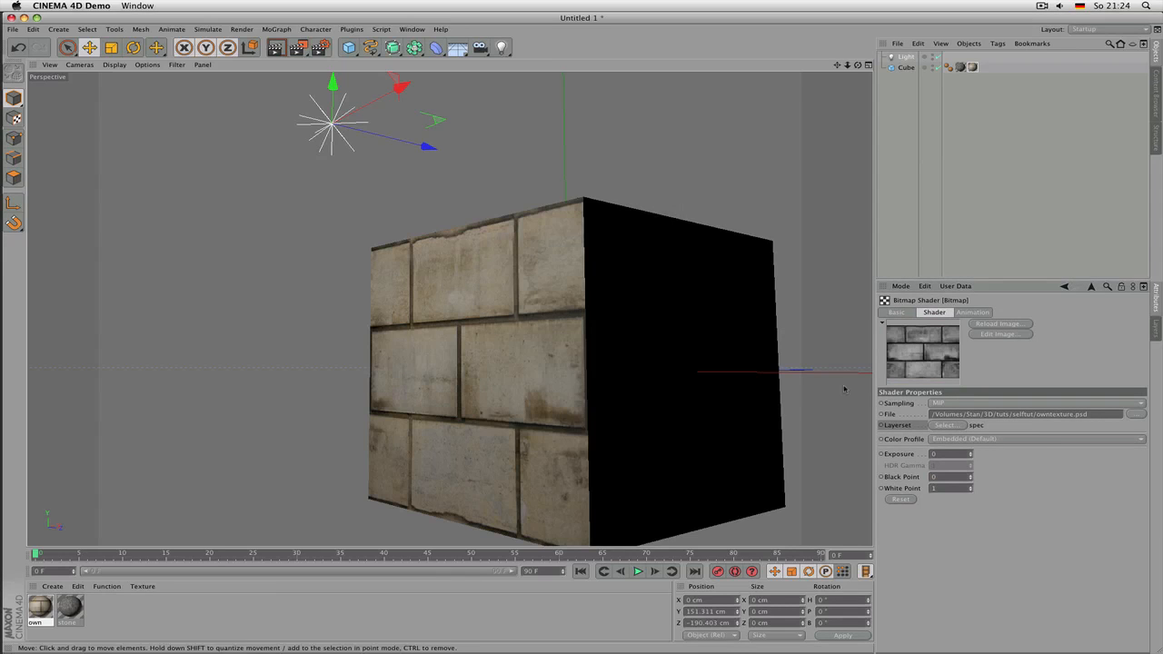
click(1092, 287)
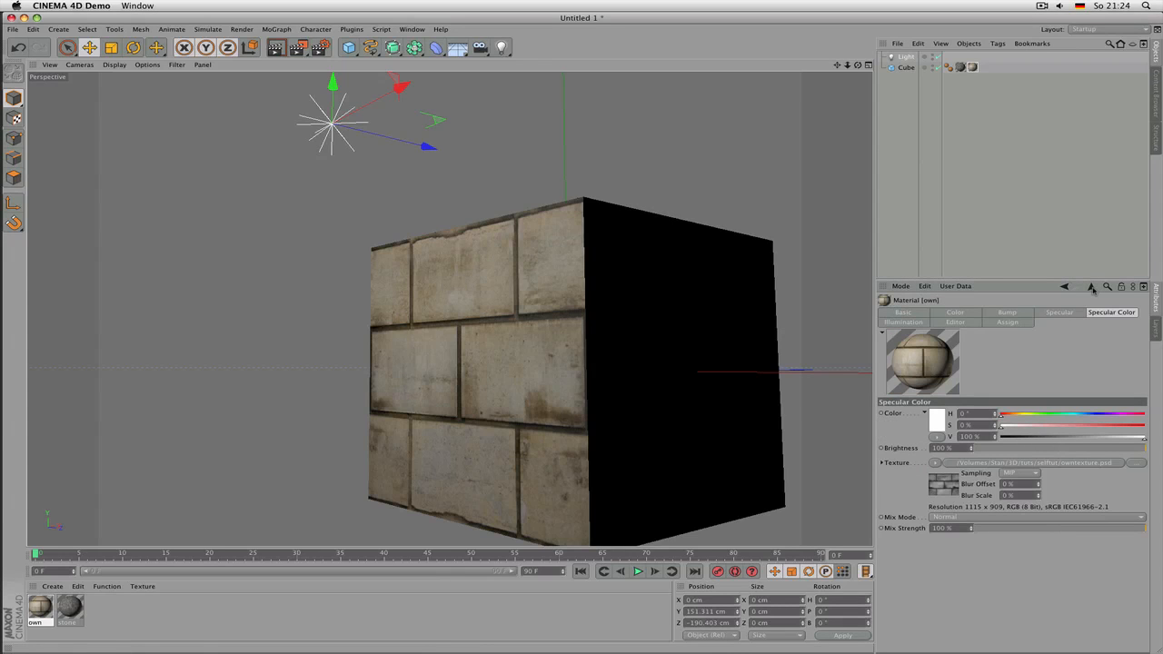
- Examine the bump and specular effect on the cube's lit brick face in rendered previews, from below and closer up
alt+drag(534, 331, 541, 286)
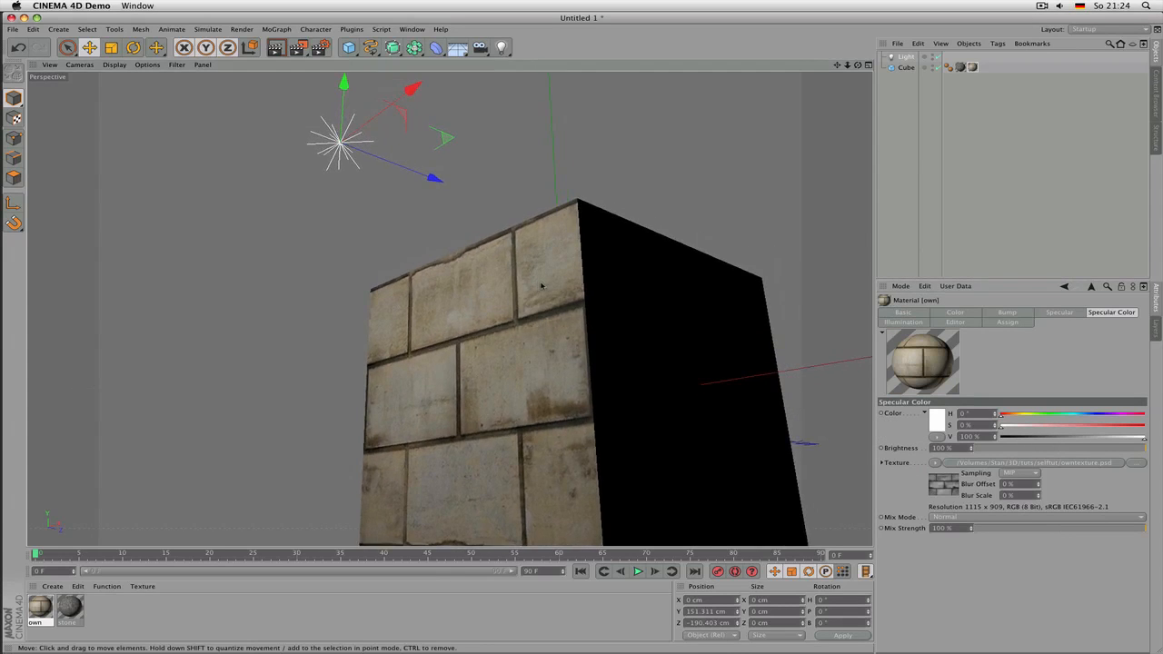
key(ctrl+r)
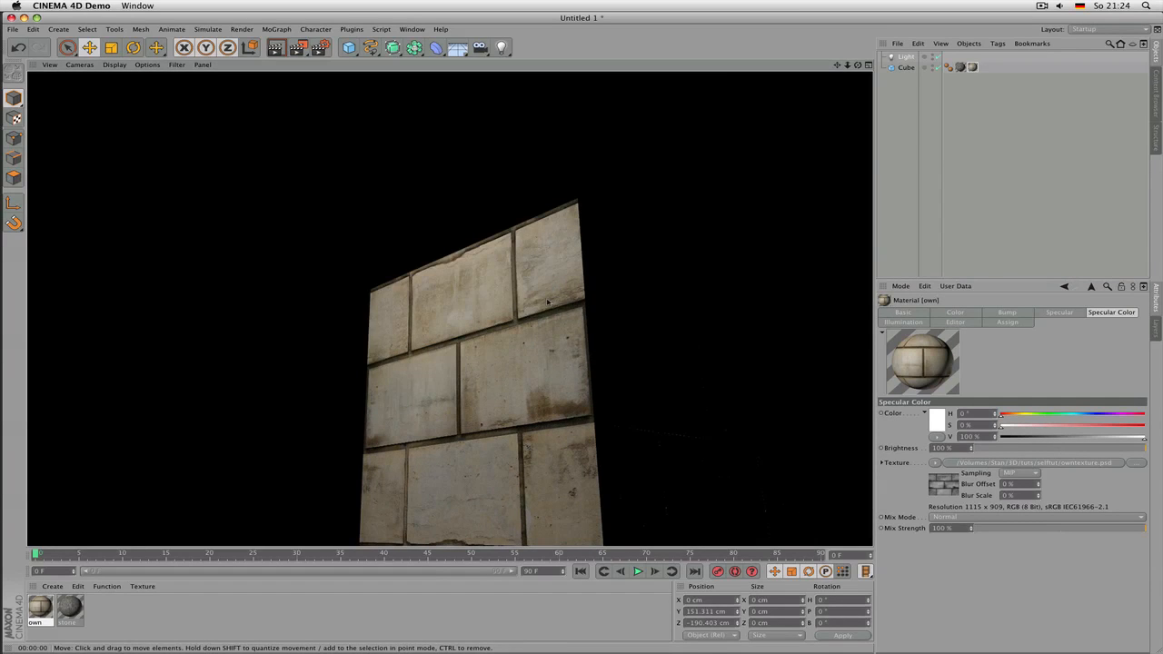
alt+middle_drag(546, 302, 536, 231)
scroll(527, 236, up, 3)
mouse_move(515, 300)
alt+mouse_down()
mouse_move(522, 266)
mouse_move(524, 286)
alt+mouse_up()
key(ctrl+r)
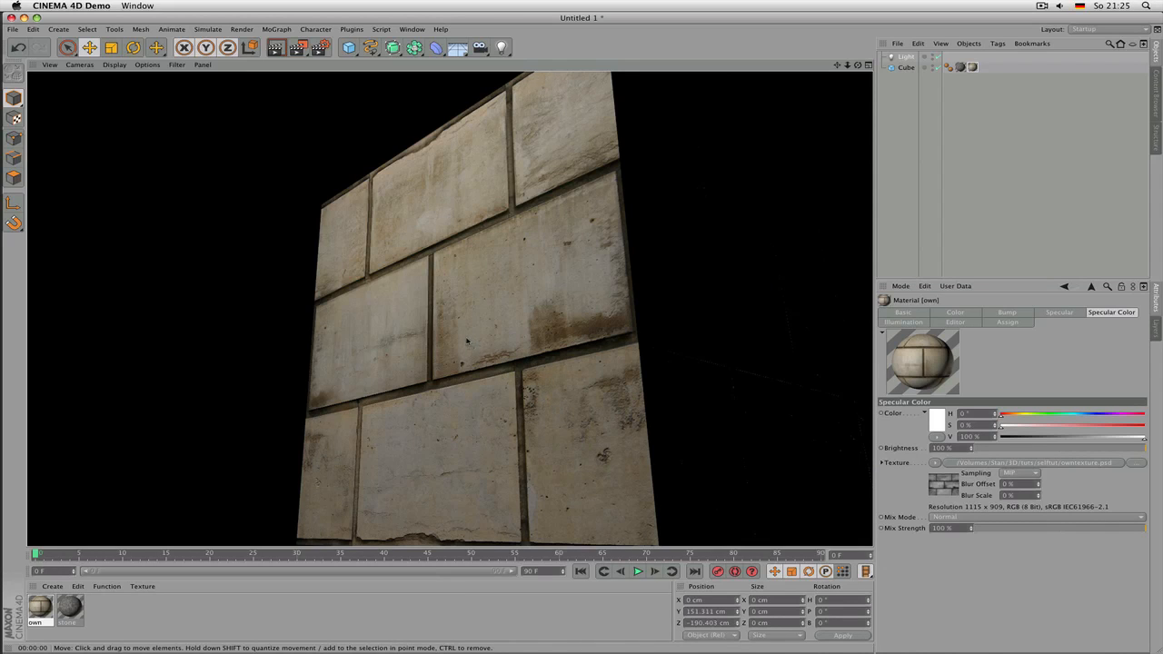
mouse_move(467, 341)
alt+mouse_down()
mouse_move(478, 337)
mouse_move(467, 340)
alt+mouse_up()
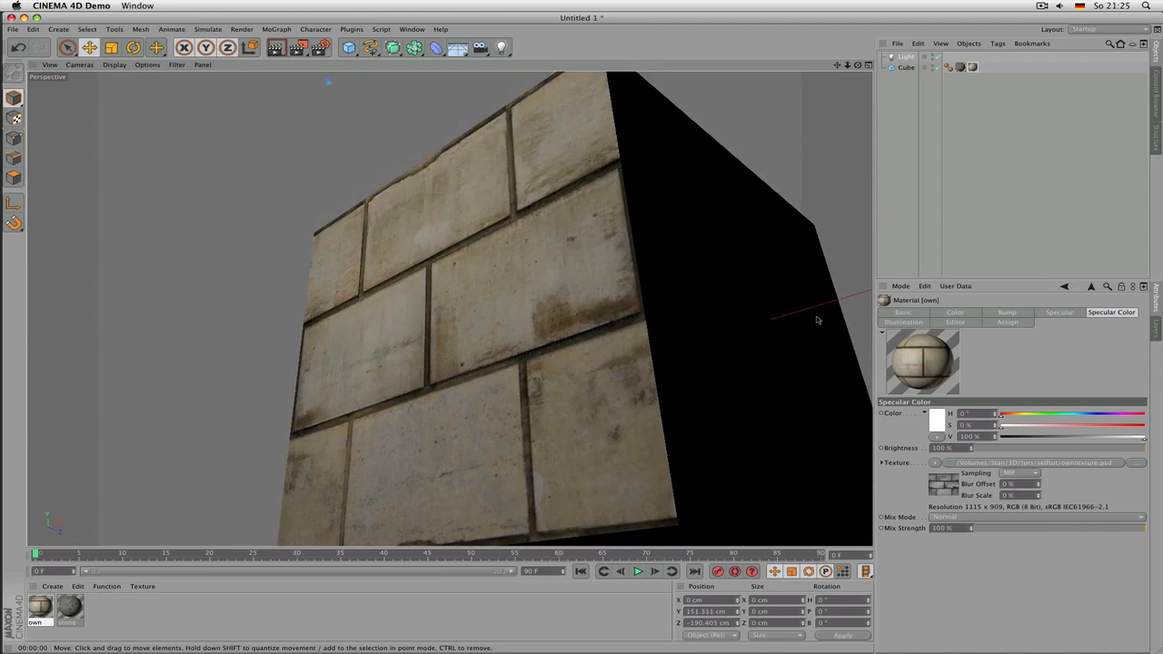
- Set the own material's specular height to 100%
click(1054, 312)
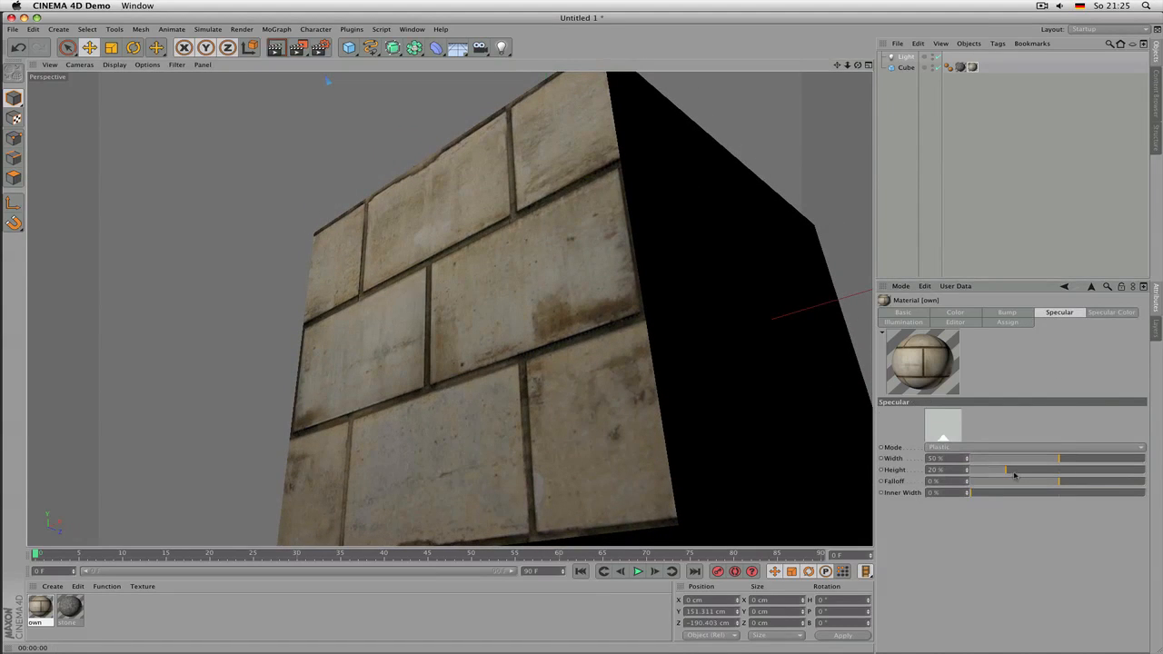
drag(1044, 472, 1147, 471)
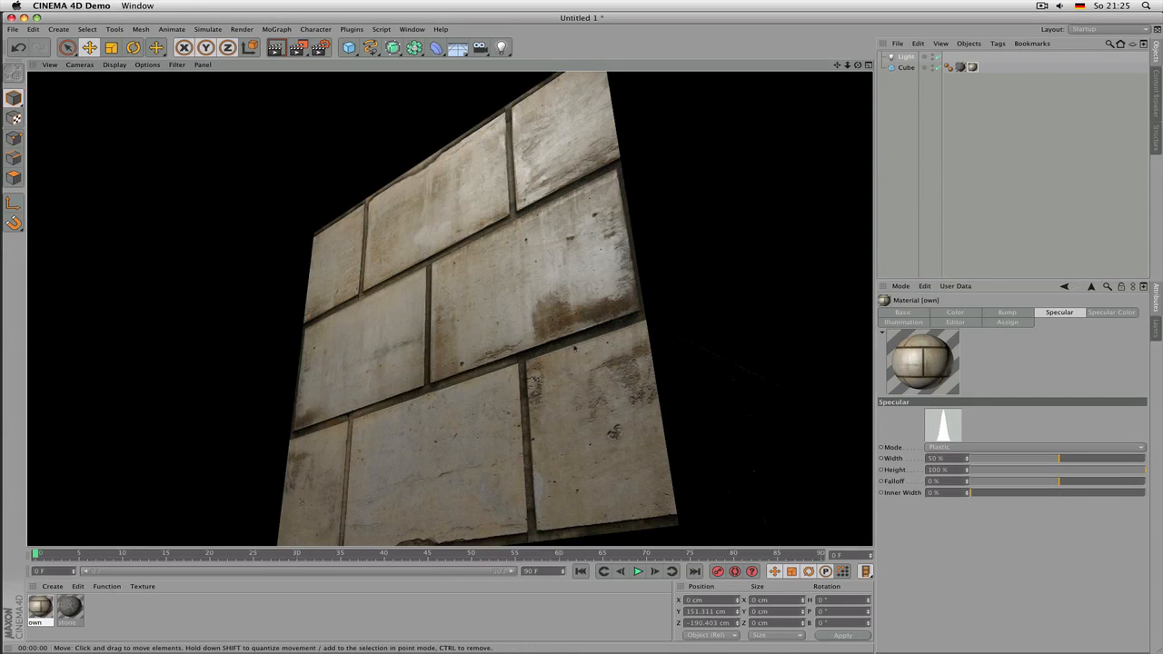
- Raise the light to about Y 198 cm and check the highlights on the brick face in rendered previews from several angles
alt+drag(569, 349, 477, 187)
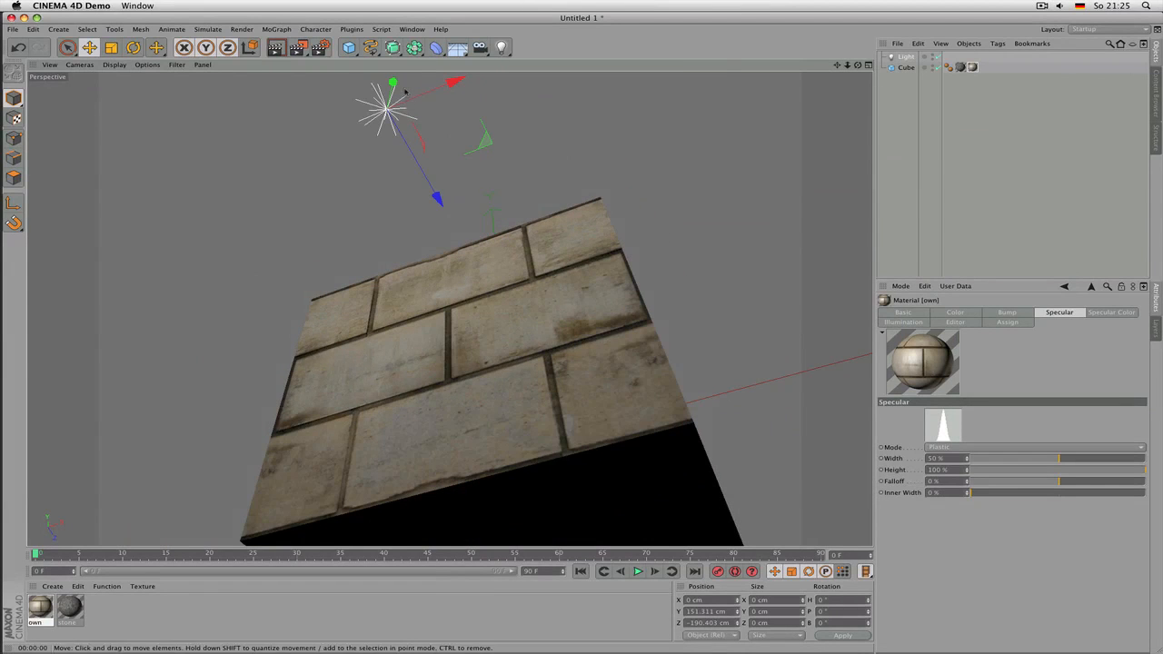
drag(400, 93, 403, 72)
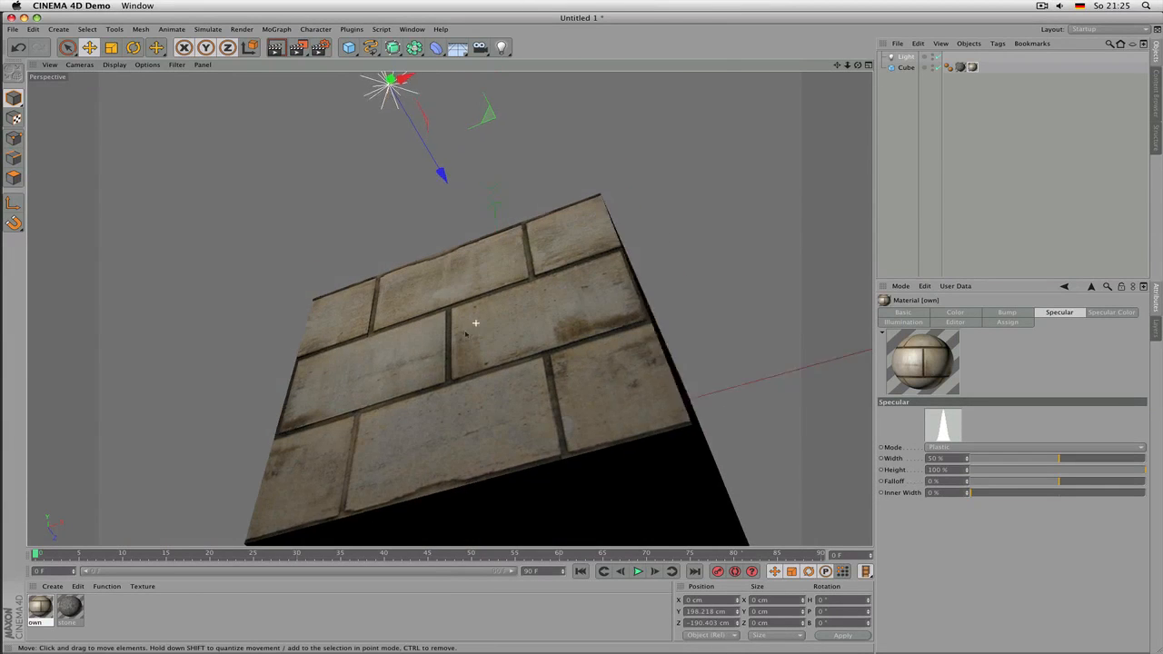
alt+drag(465, 334, 427, 343)
alt+middle_drag(449, 351, 481, 358)
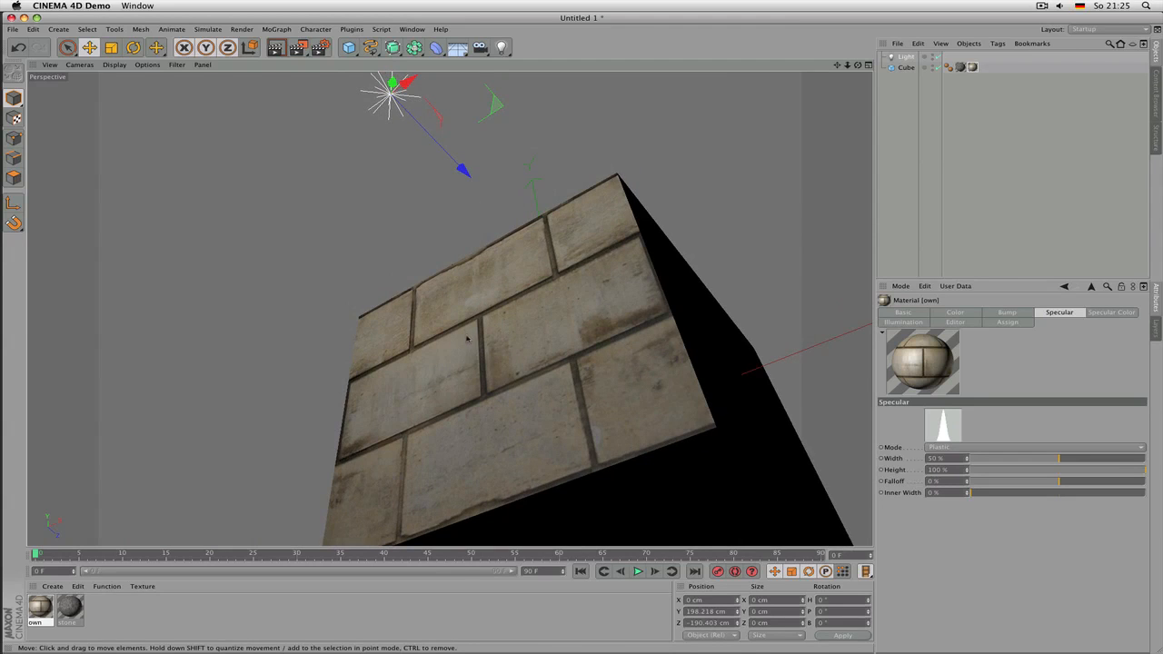
key(super+r)
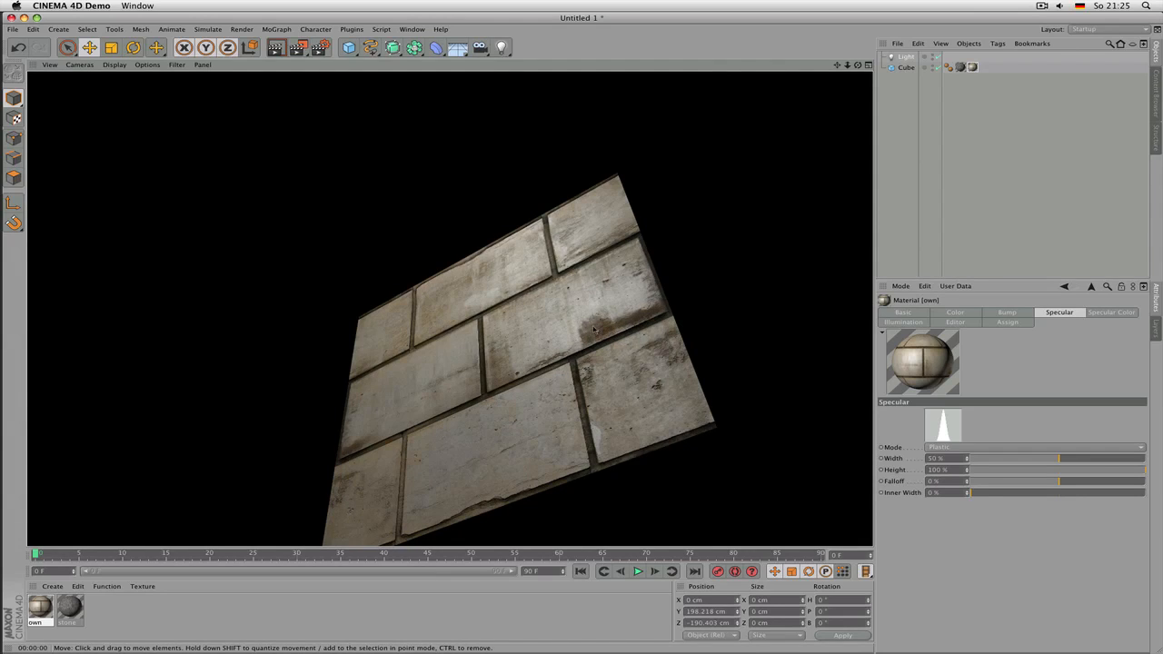
alt+drag(605, 330, 656, 348)
key(super+r)
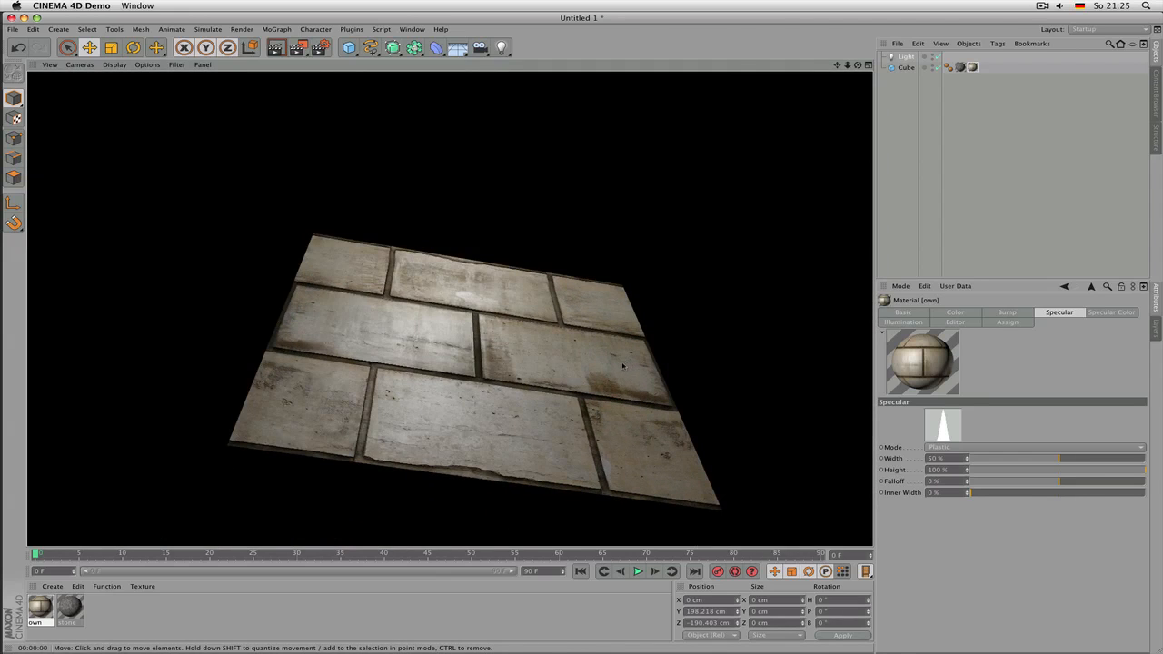
alt+drag(611, 368, 499, 469)
key(super+r)
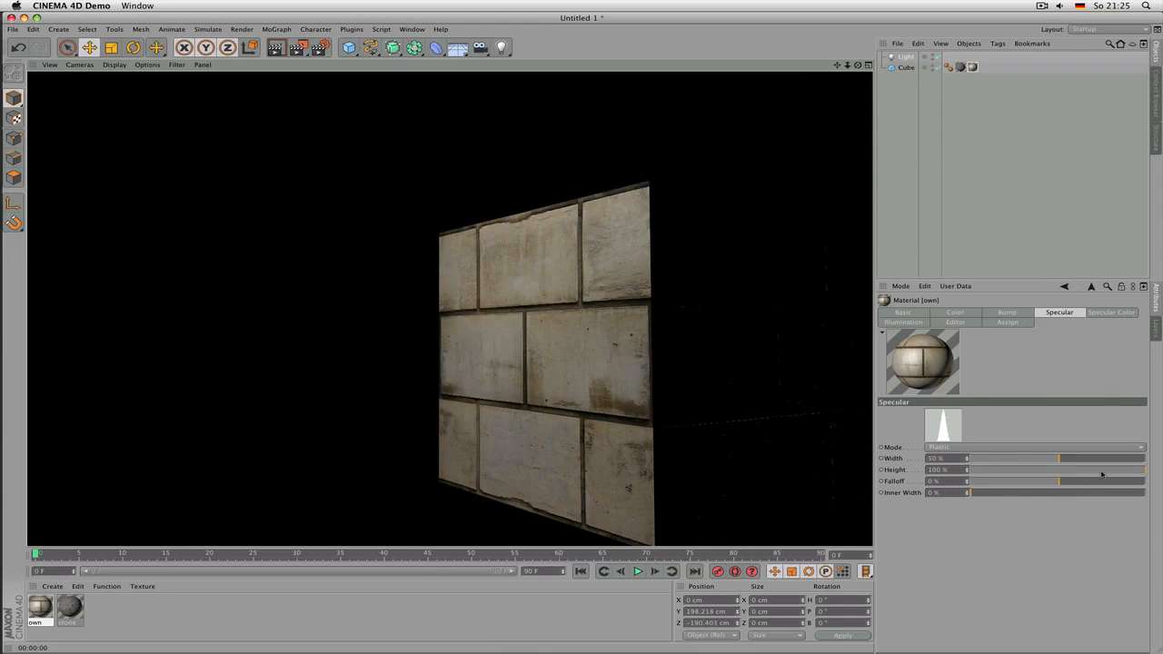
- Set the own material's specular height to 73% and check the brick face in rendered previews
drag(1101, 475, 1065, 474)
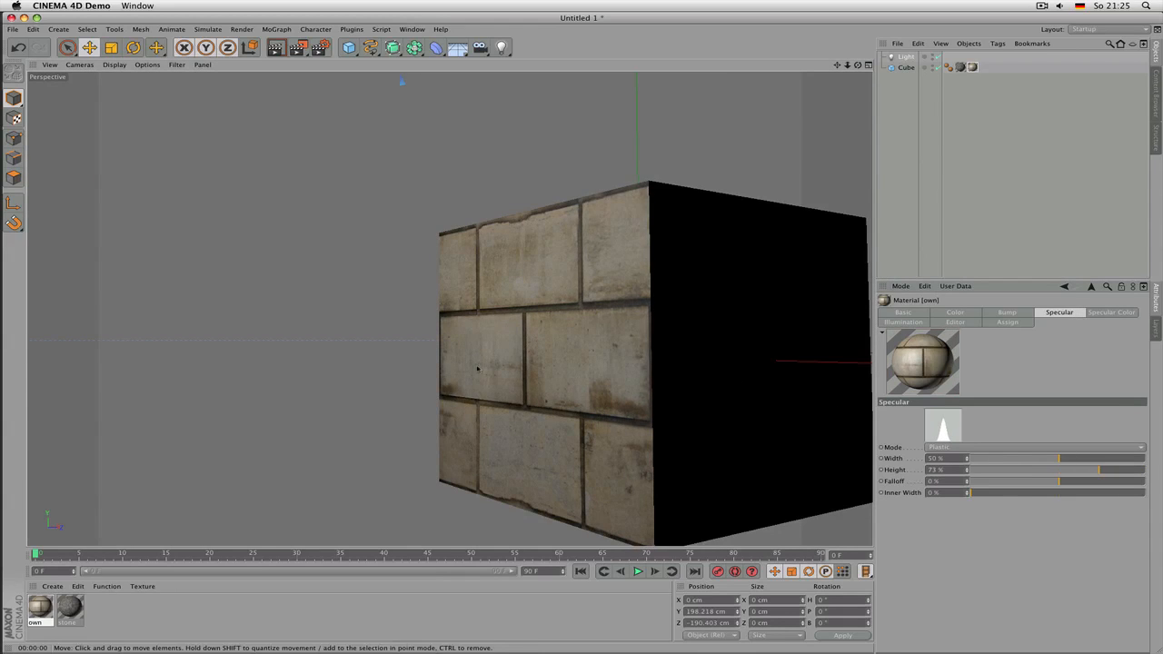
key(super+r)
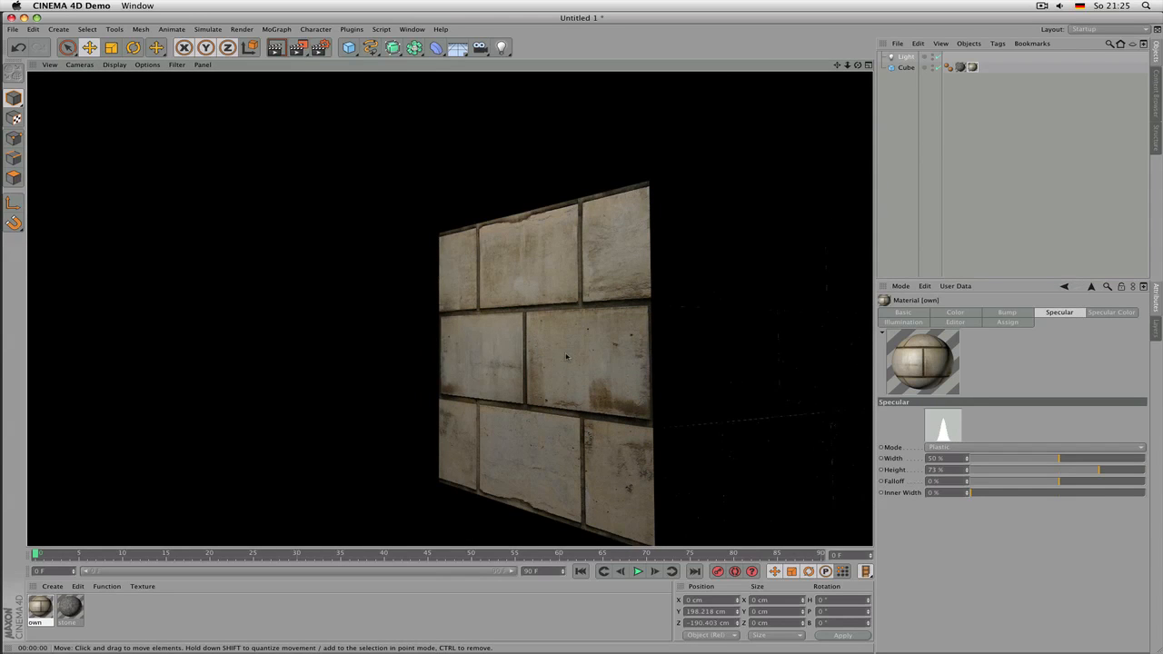
scroll(569, 358, up, 5)
alt+drag(592, 394, 515, 259)
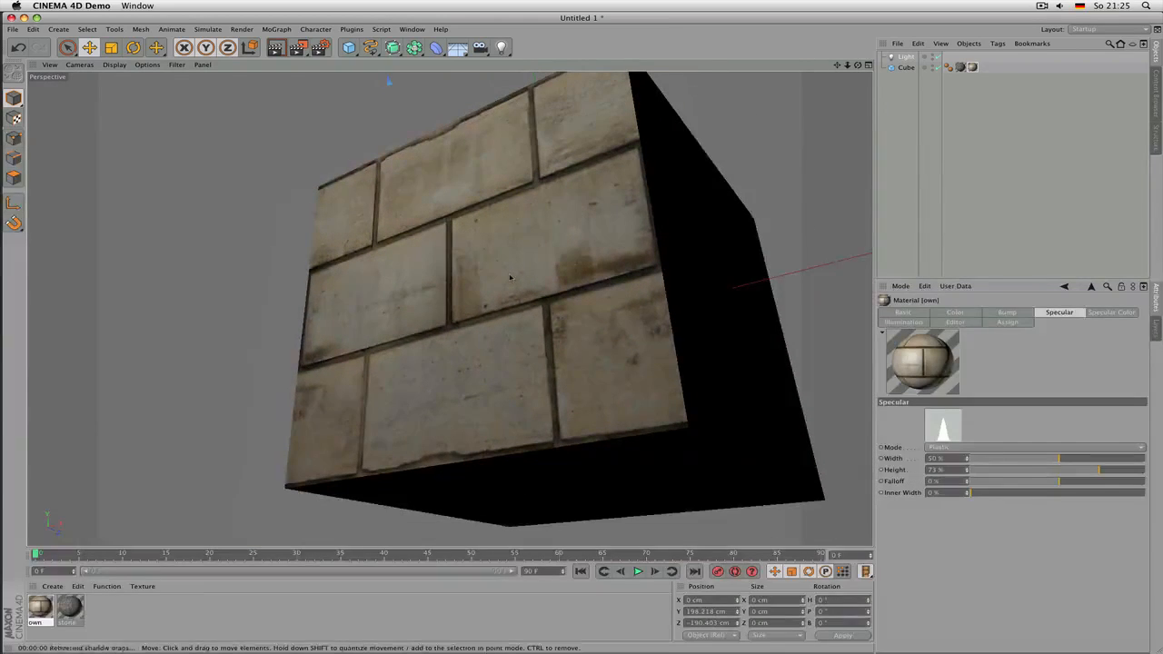
key(super+r)
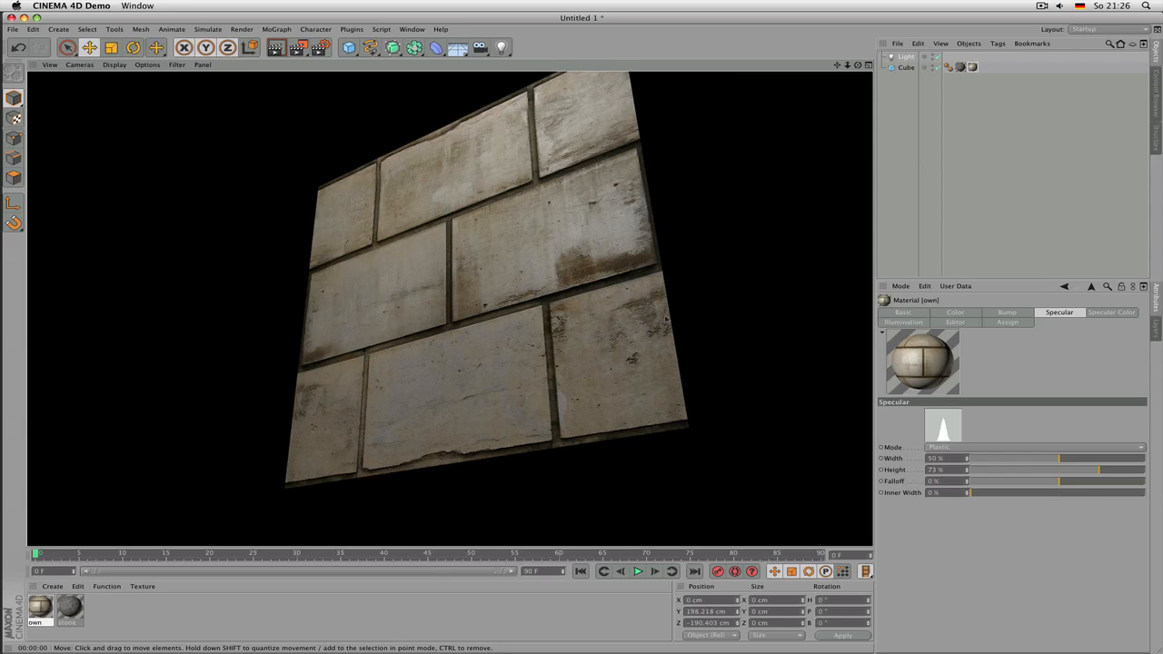
alt+drag(508, 315, 586, 359)
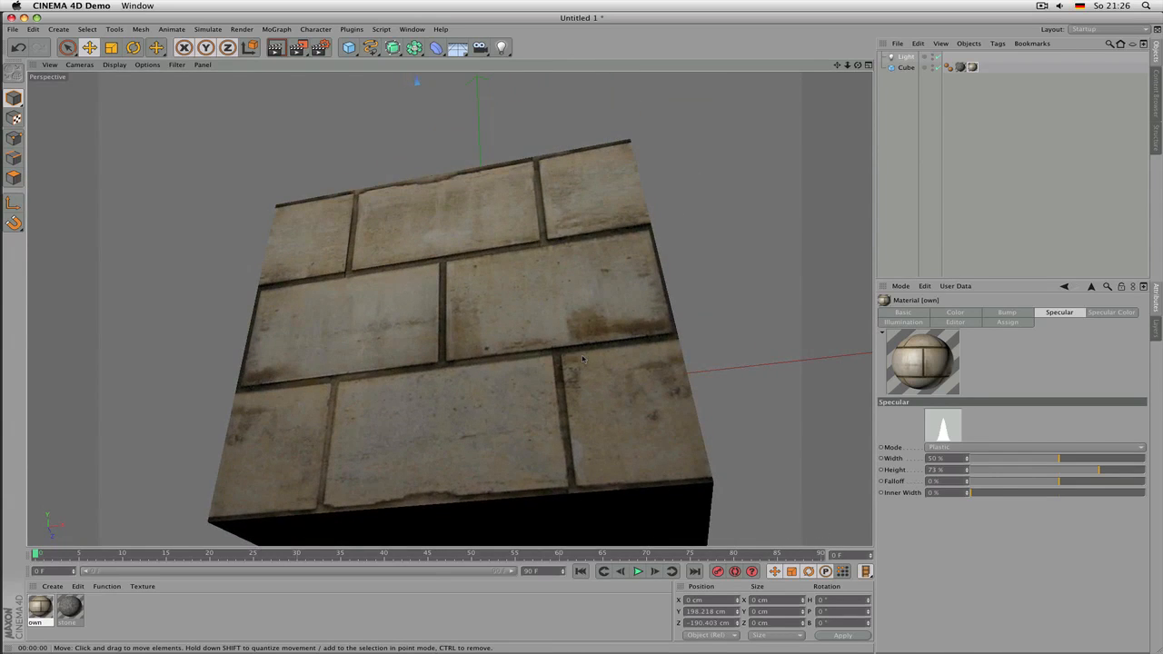
- Examine the lit brick face in a rendered preview and view the whole cube and light from several angles and distances
key(super+r)
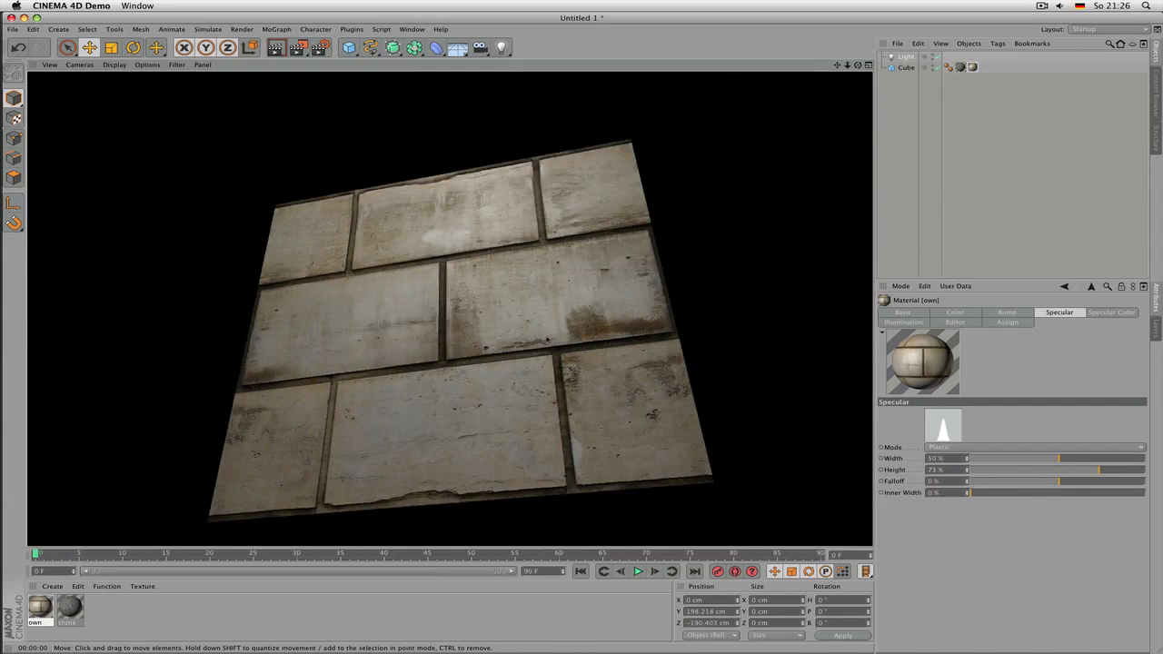
alt+drag(547, 336, 475, 469)
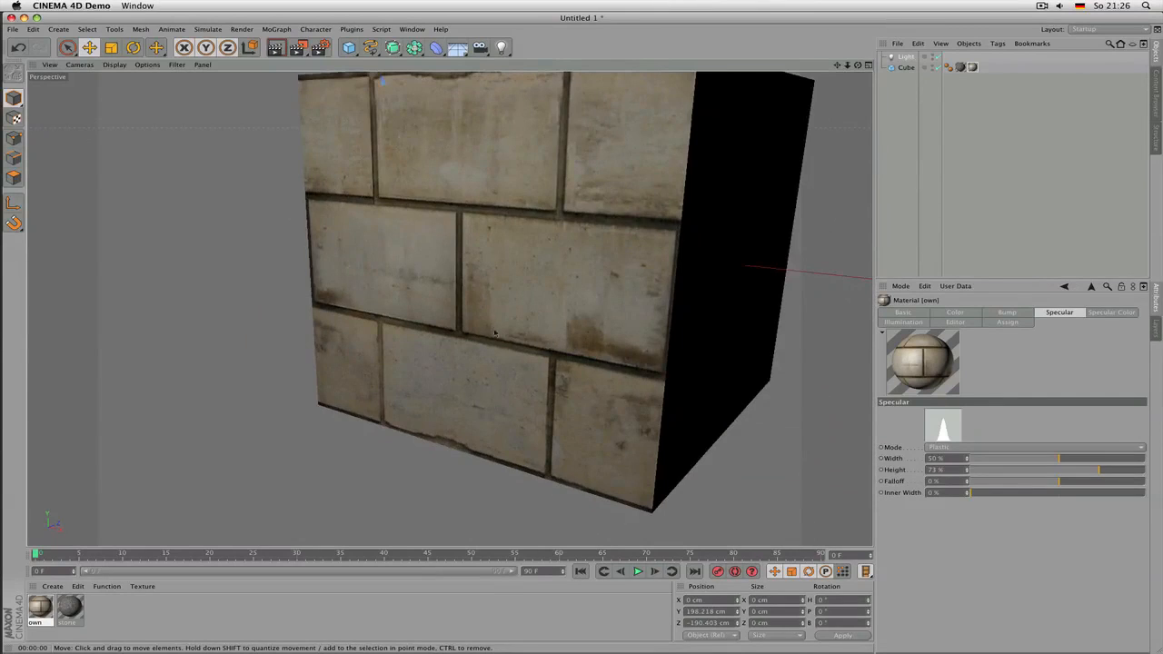
alt+drag(495, 333, 446, 374)
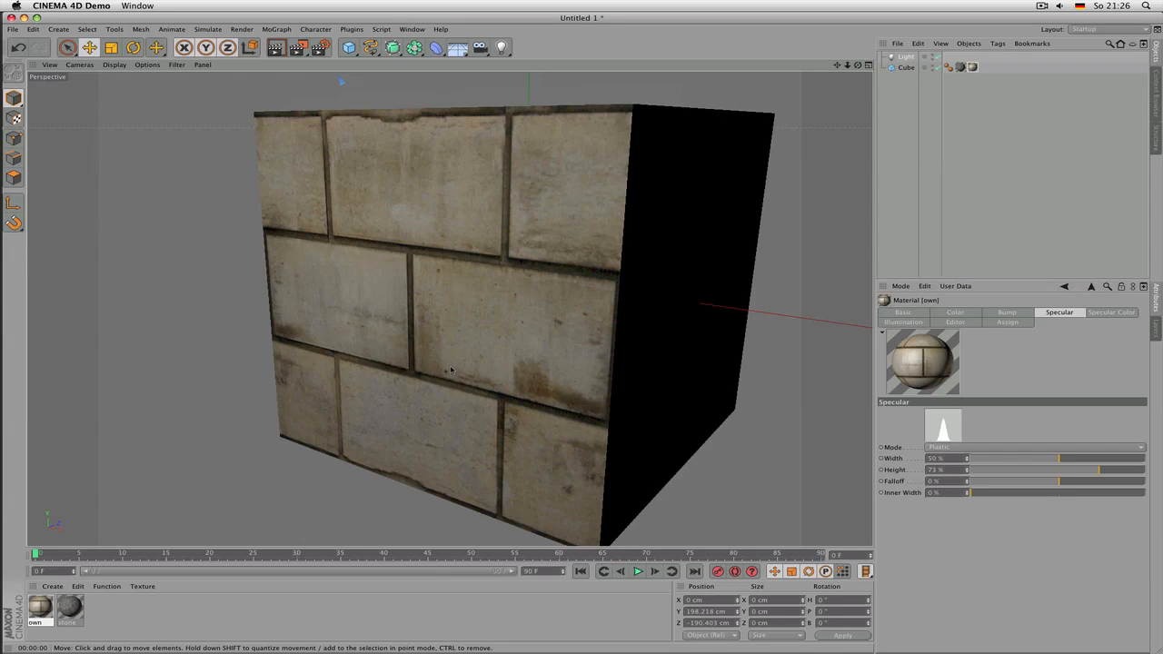
scroll(440, 351, down, 6)
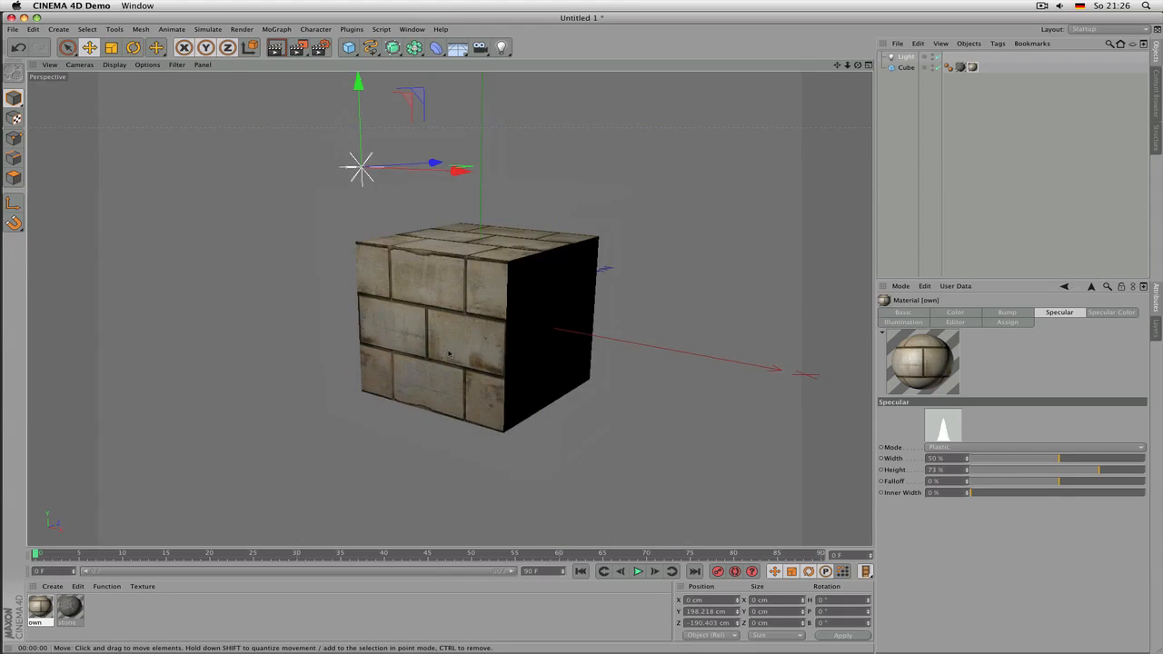
alt+middle_drag(453, 353, 509, 288)
scroll(592, 257, up, 4)
alt+drag(581, 264, 498, 323)
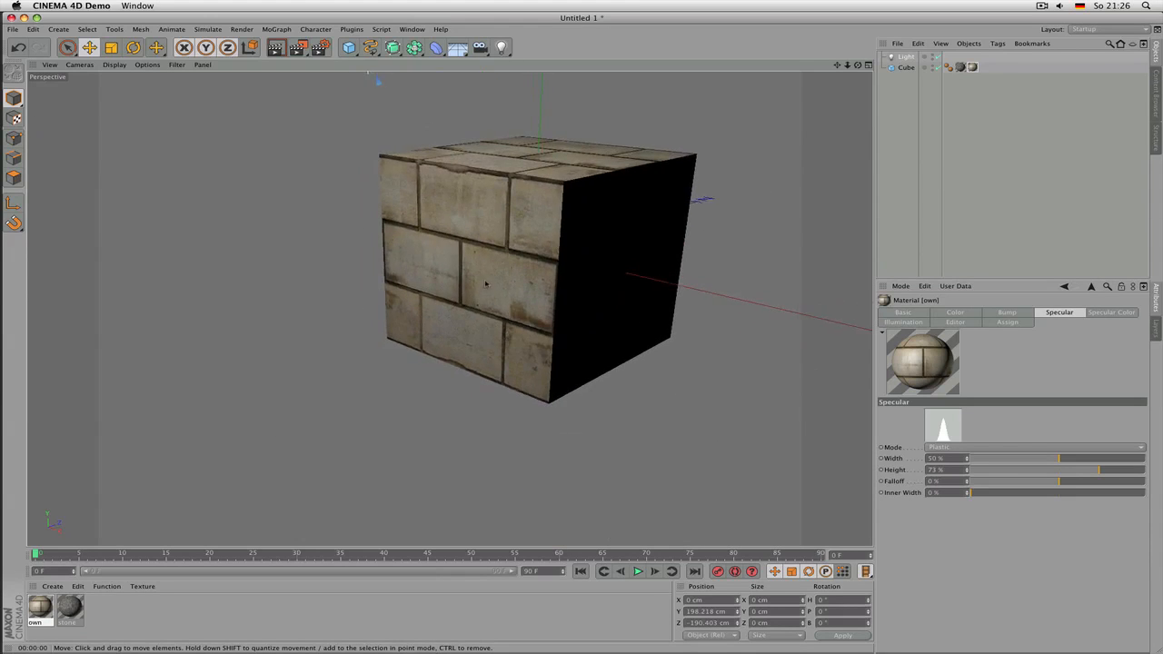
alt+middle_drag(485, 285, 461, 296)
scroll(461, 296, up, 3)
alt+drag(461, 296, 484, 294)
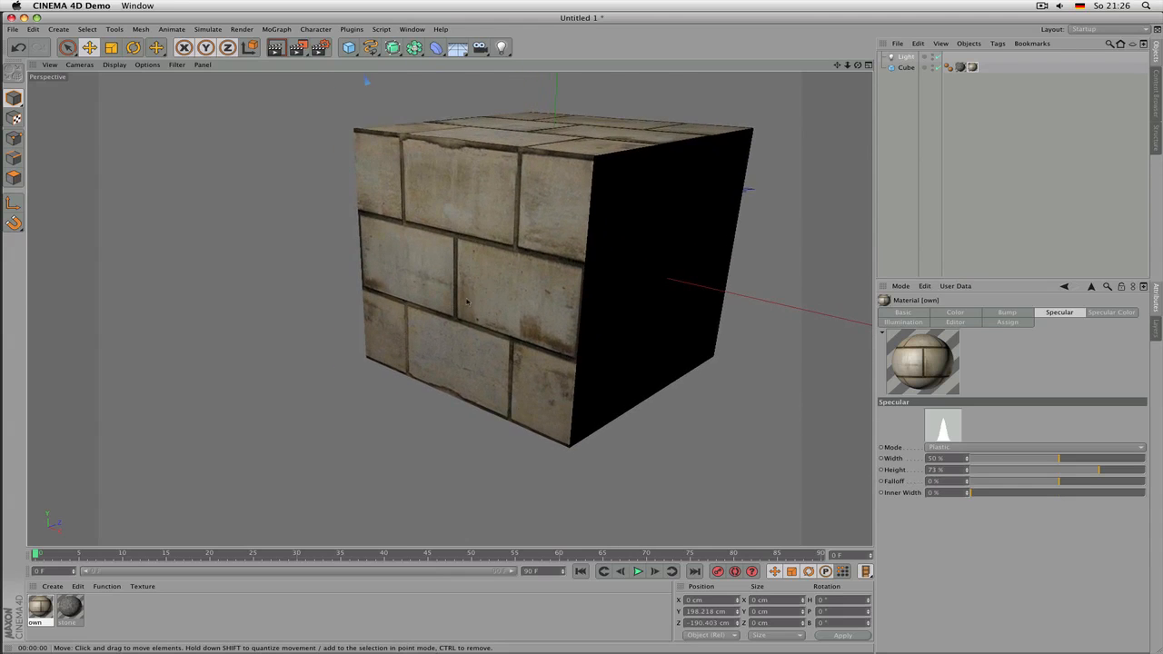
alt+middle_drag(483, 295, 494, 282)
scroll(493, 282, down, 2)
scroll(491, 285, up, 2)
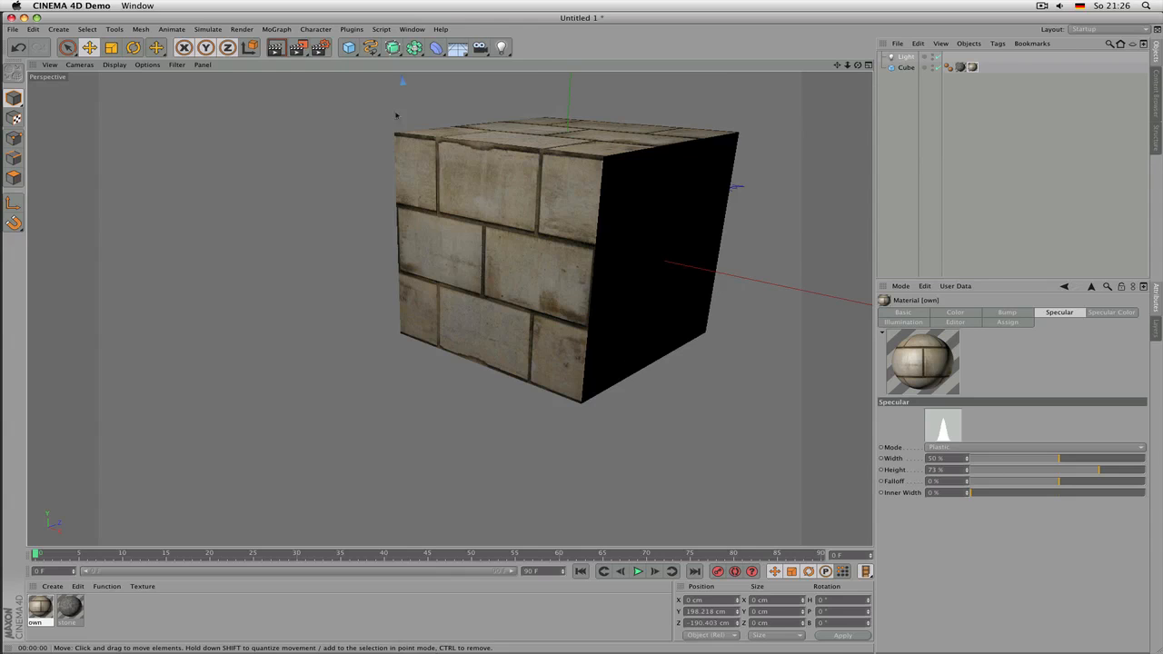
- Add a plane and lower it to Y -100 cm so the cube stands on it
click(348, 48)
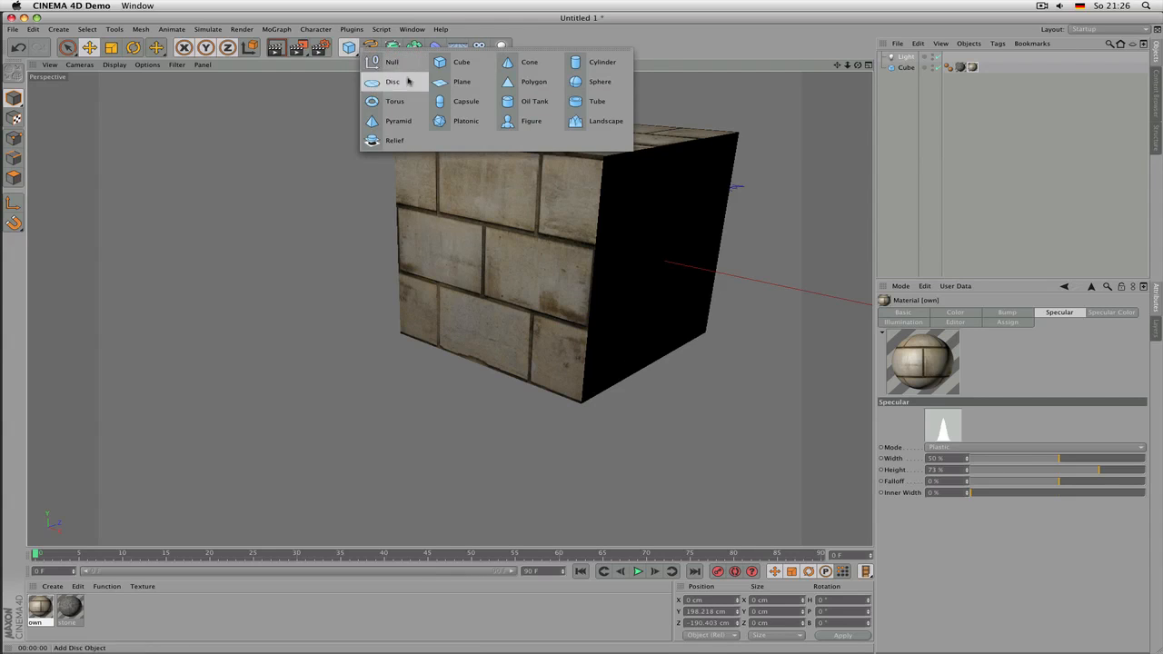
click(451, 85)
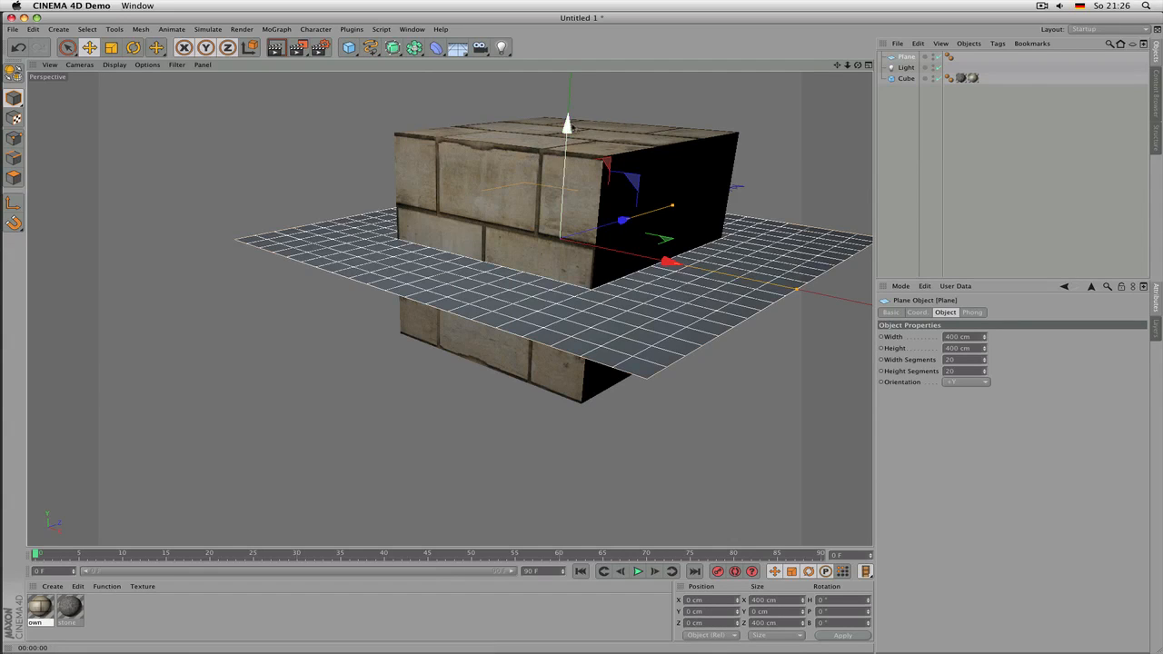
drag(571, 130, 560, 227)
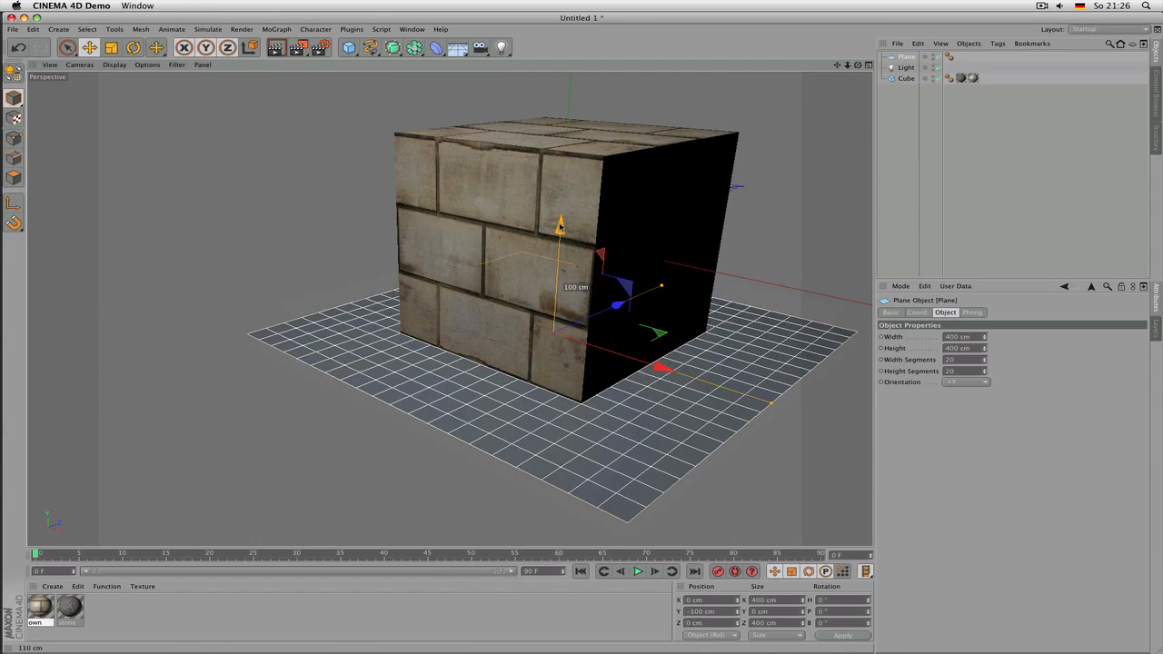
- Scale the plane uniformly to about 978 cm in X and Z so it forms a wide ground around the cube
alt+drag(616, 177, 609, 214)
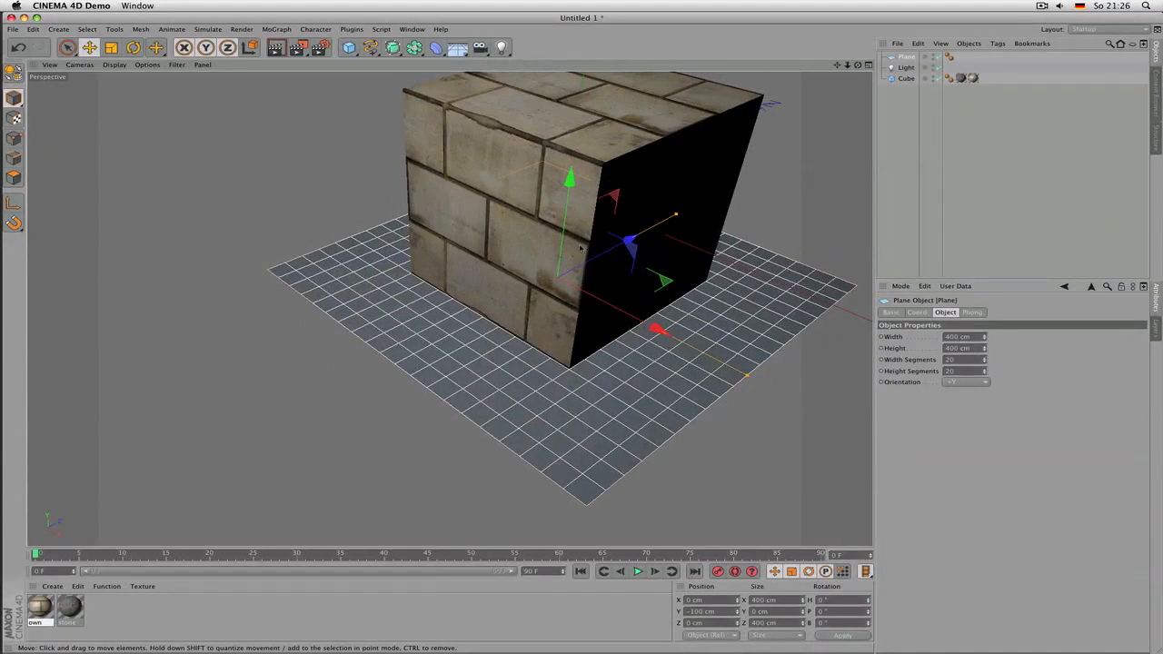
key(t)
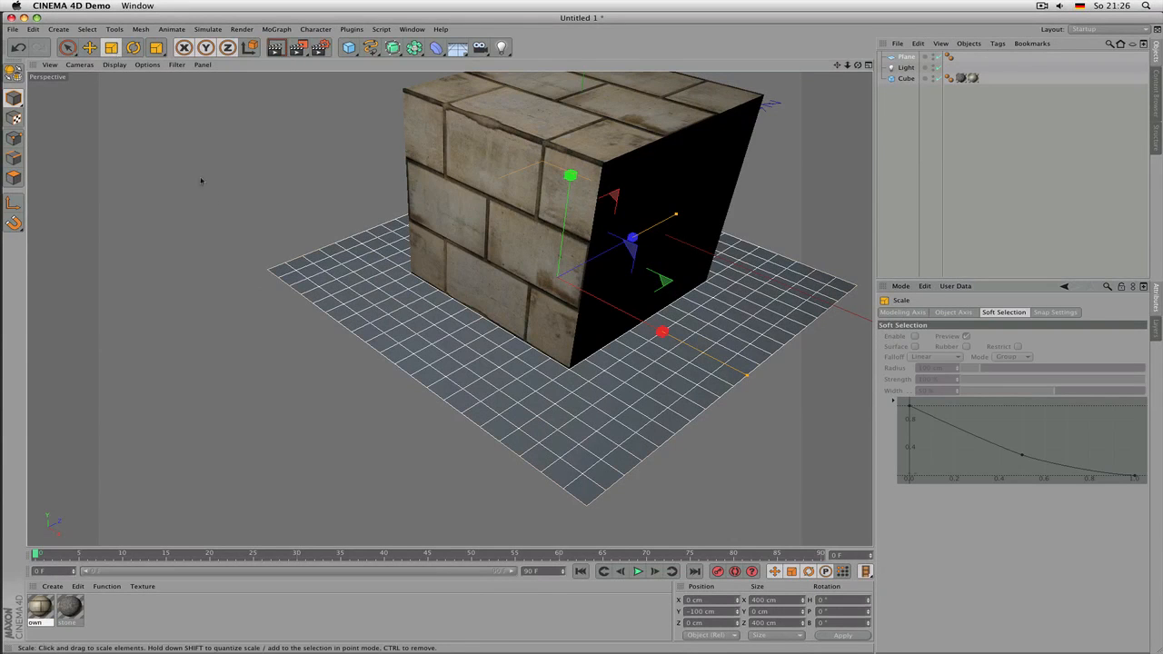
drag(218, 226, 260, 276)
scroll(453, 241, down, 2)
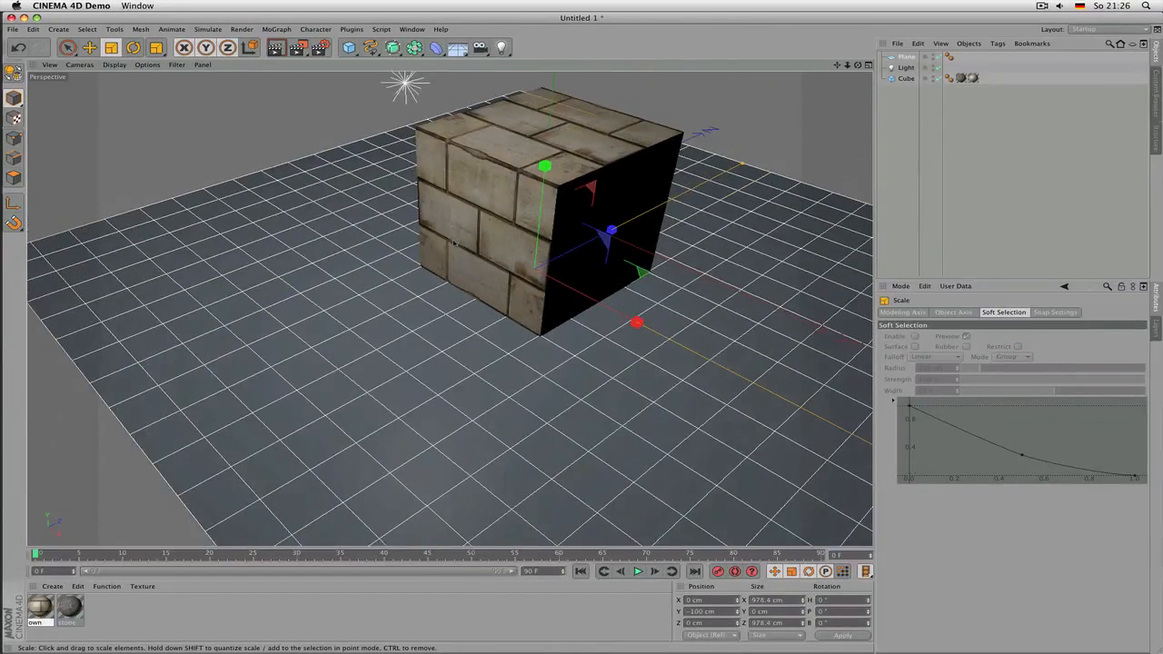
scroll(453, 241, up, 1)
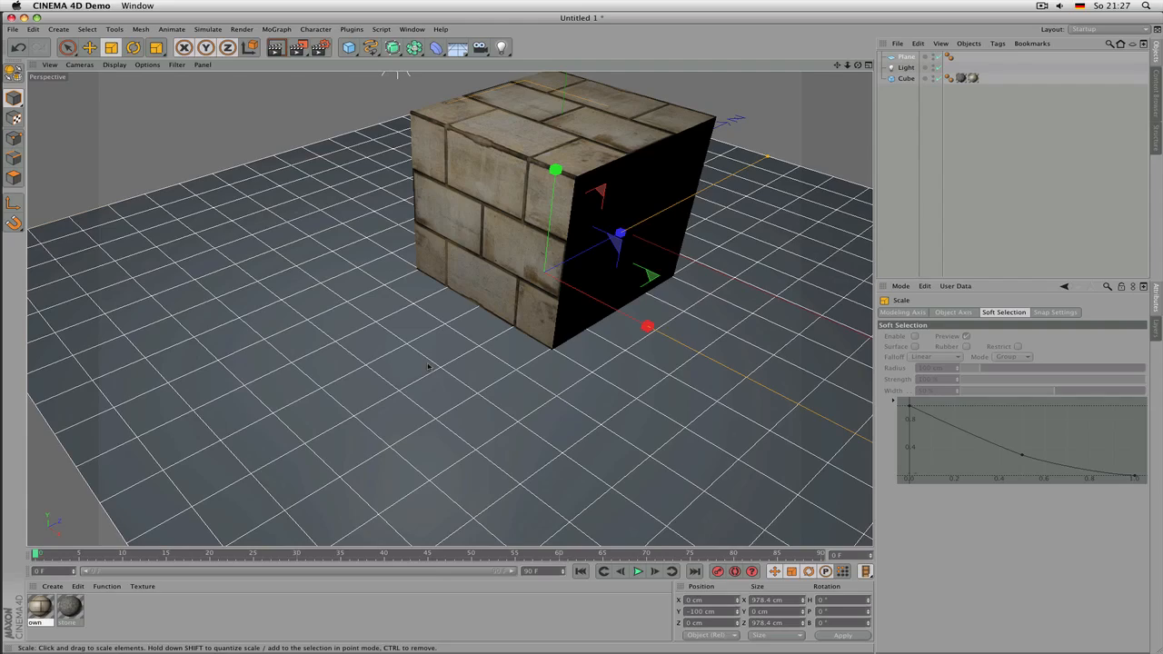
- Switch to the grass photo in Photoshop and open the Objektivkorrektur filter for it
click(20, 228)
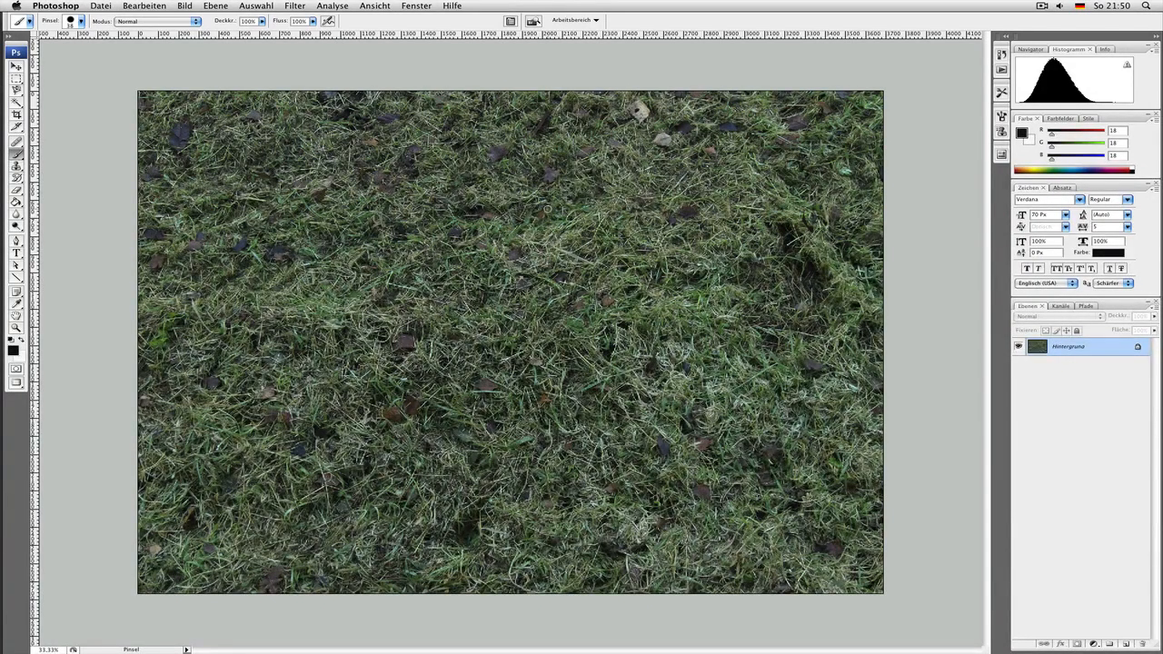
key(v)
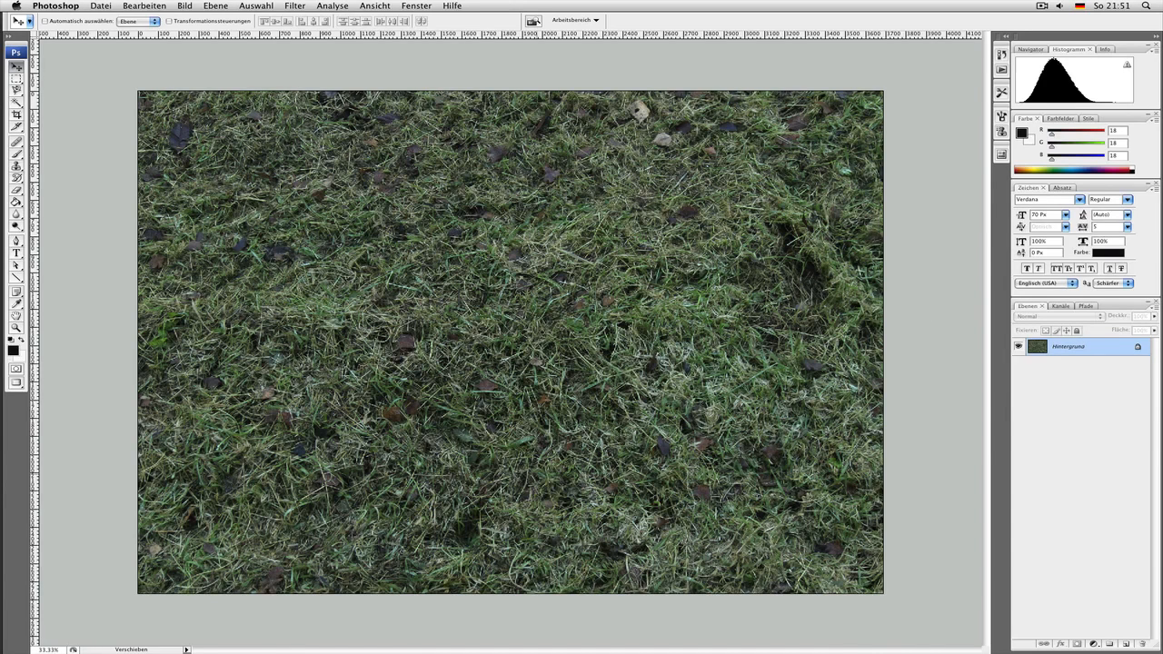
click(304, 6)
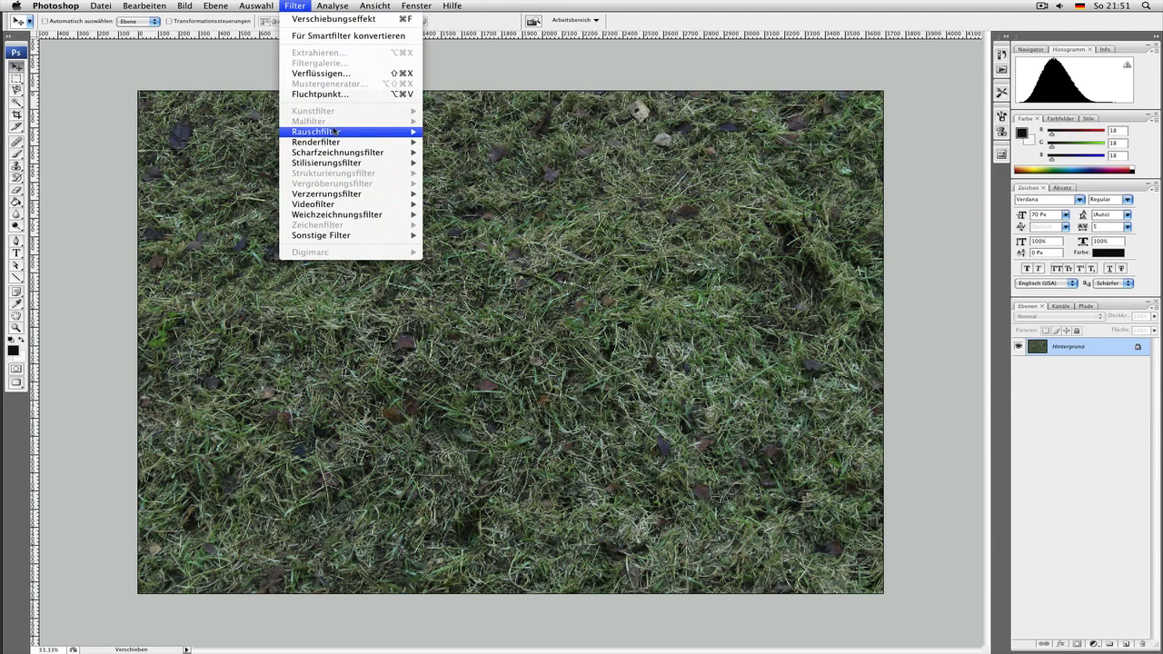
mouse_move(335, 132)
mouse_move(341, 154)
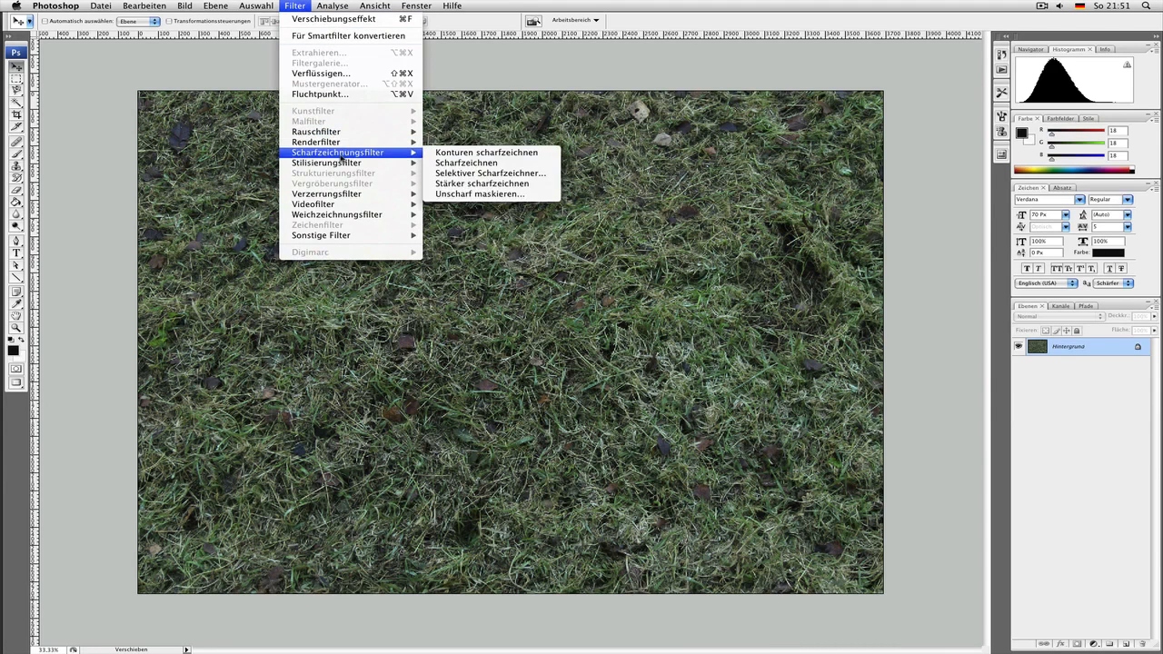
mouse_move(344, 195)
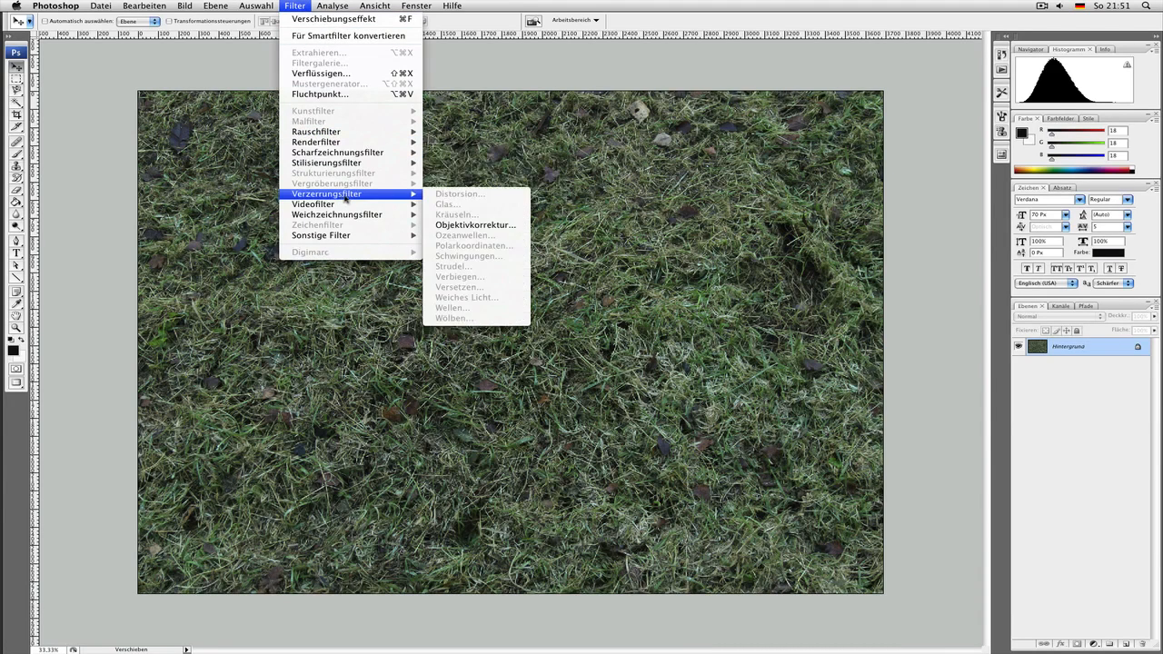
click(482, 223)
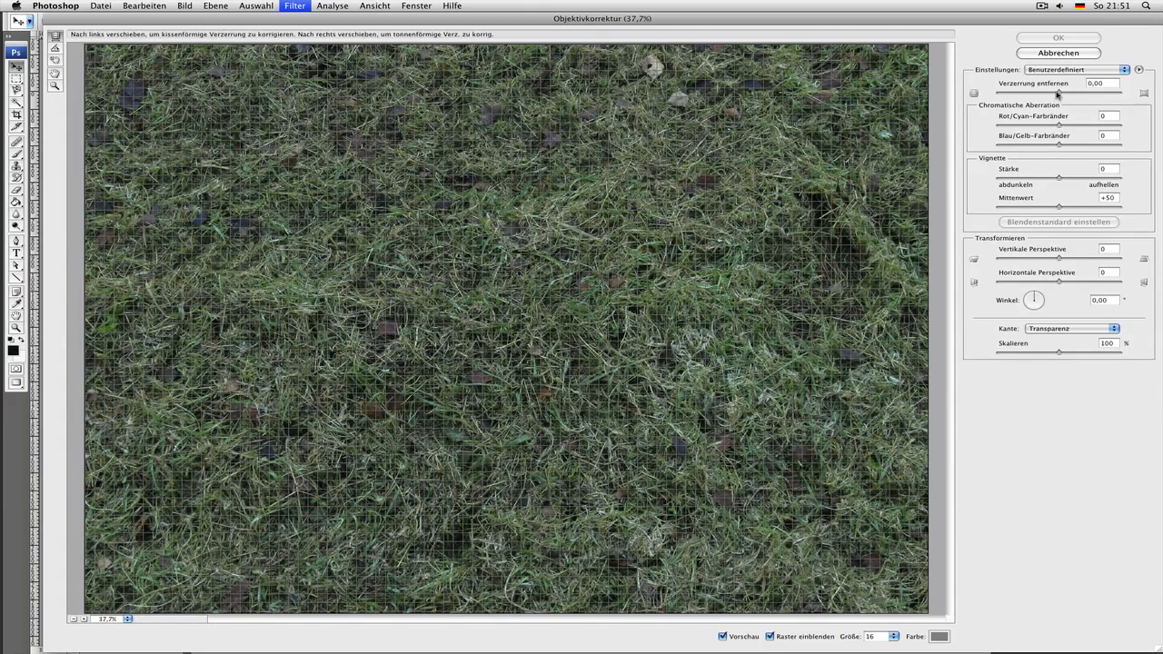
- Try a distortion correction of -29,00 on the grass photo and reset it to 0
mouse_move(1059, 93)
mouse_down()
mouse_move(1072, 95)
mouse_move(1043, 95)
mouse_up()
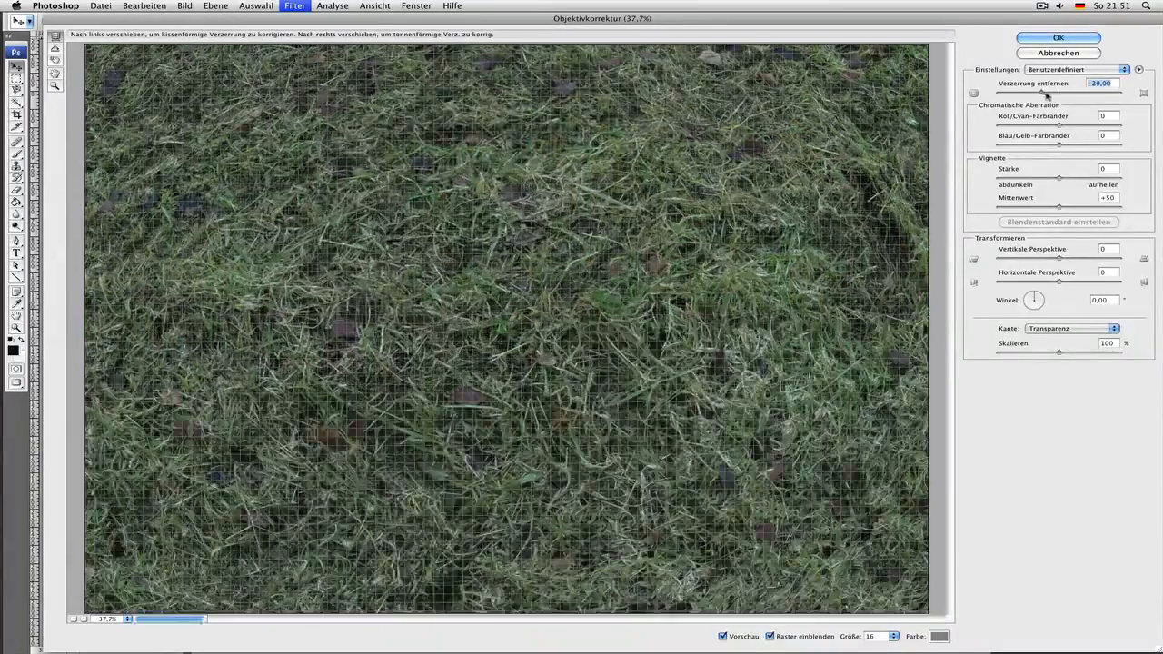
text(0)
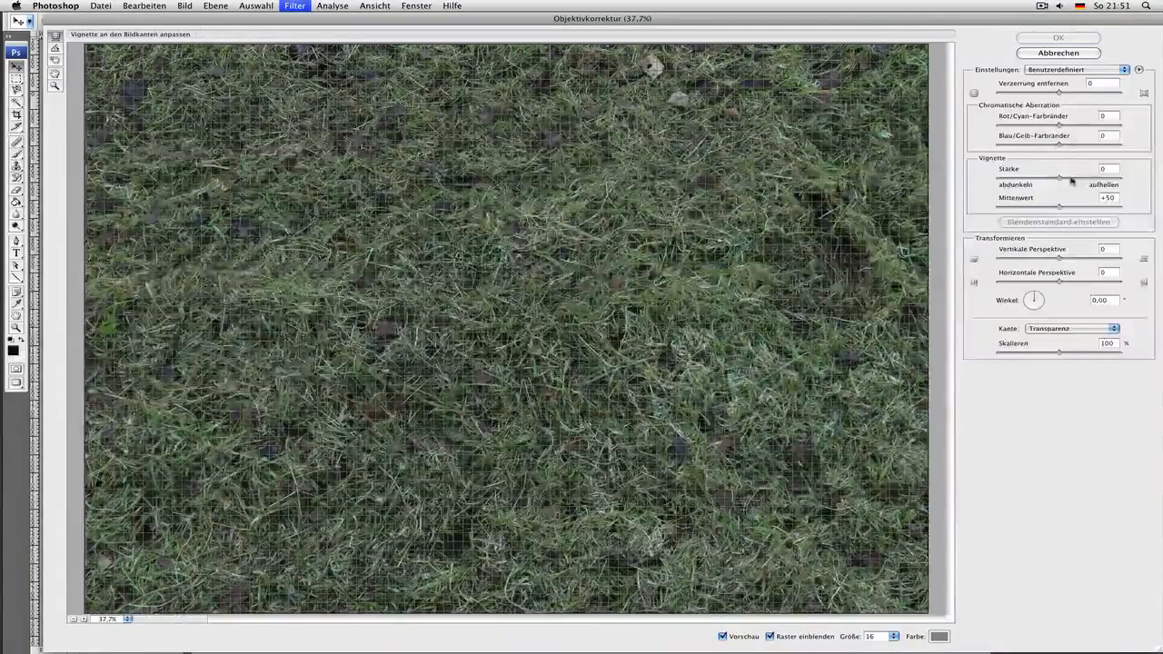
- Hide the grid overlay, set the vignette strength to +12 after comparing lighter and darker edges, and apply the lens correction
click(1071, 180)
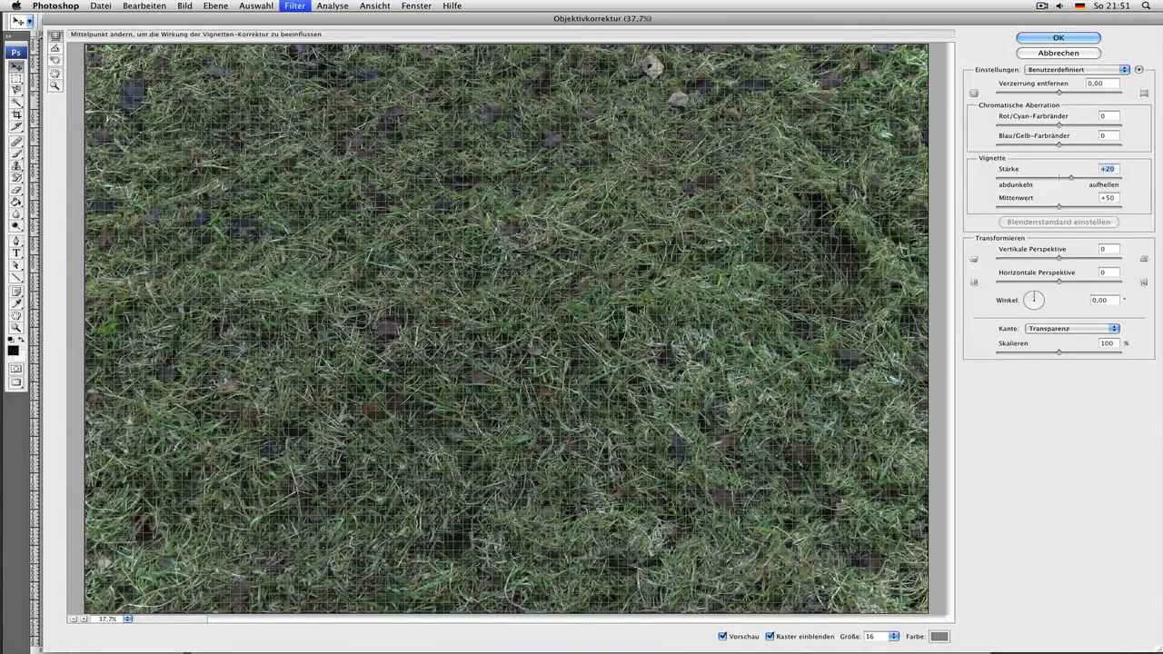
click(780, 637)
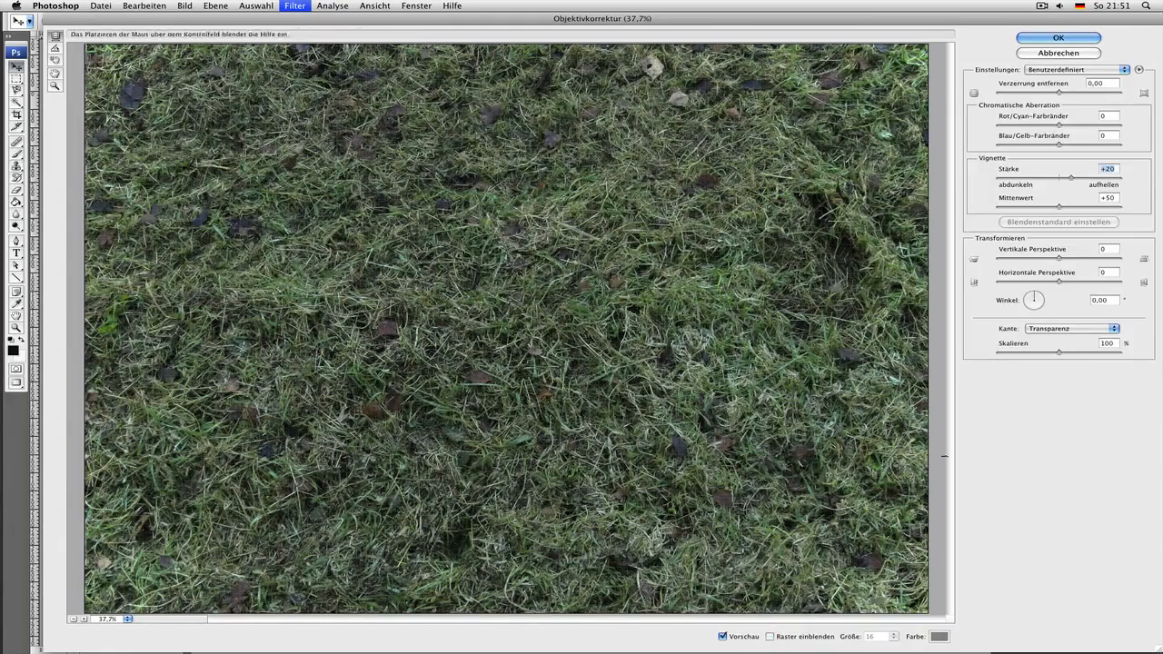
drag(1081, 181, 1000, 179)
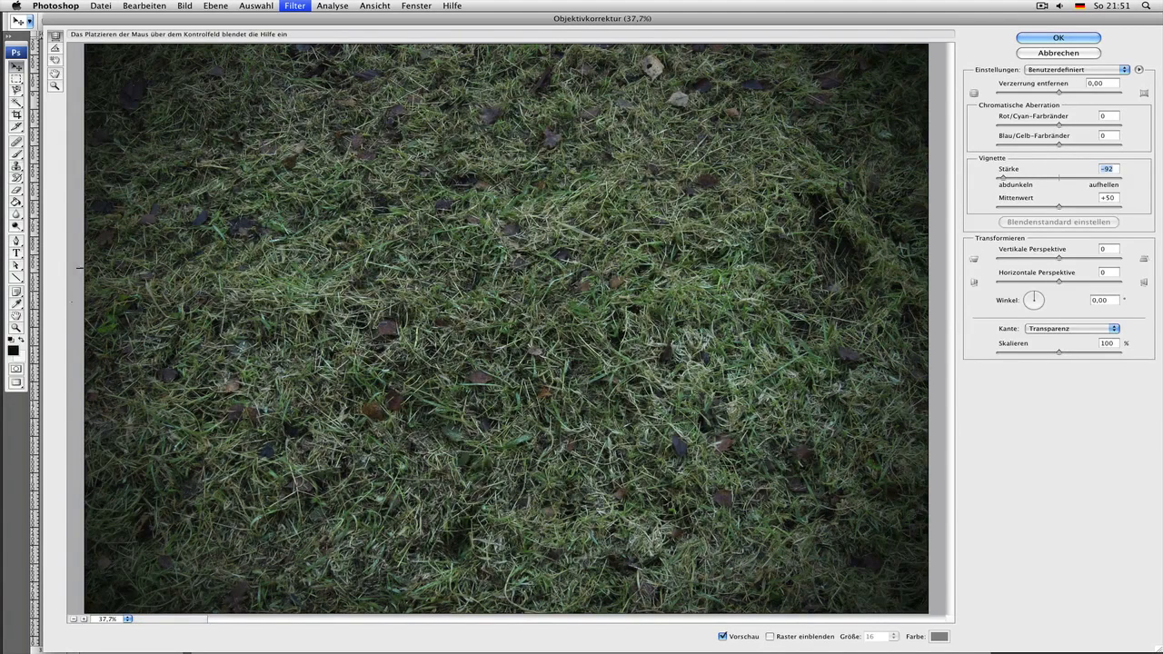
click(1065, 178)
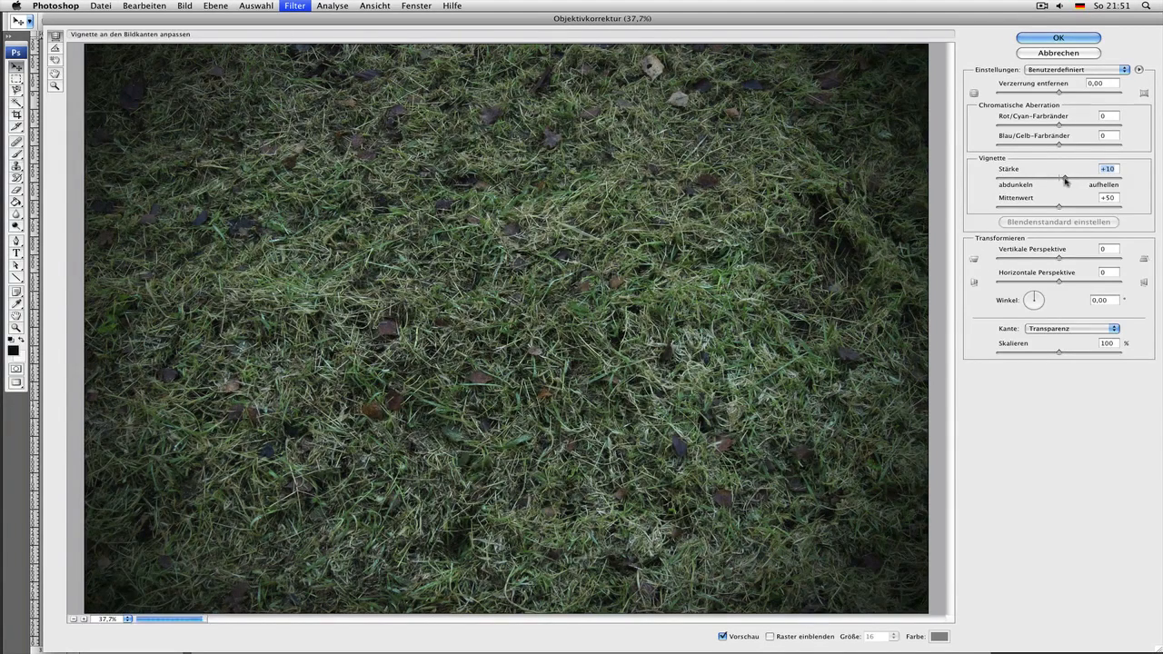
drag(1066, 181, 1070, 181)
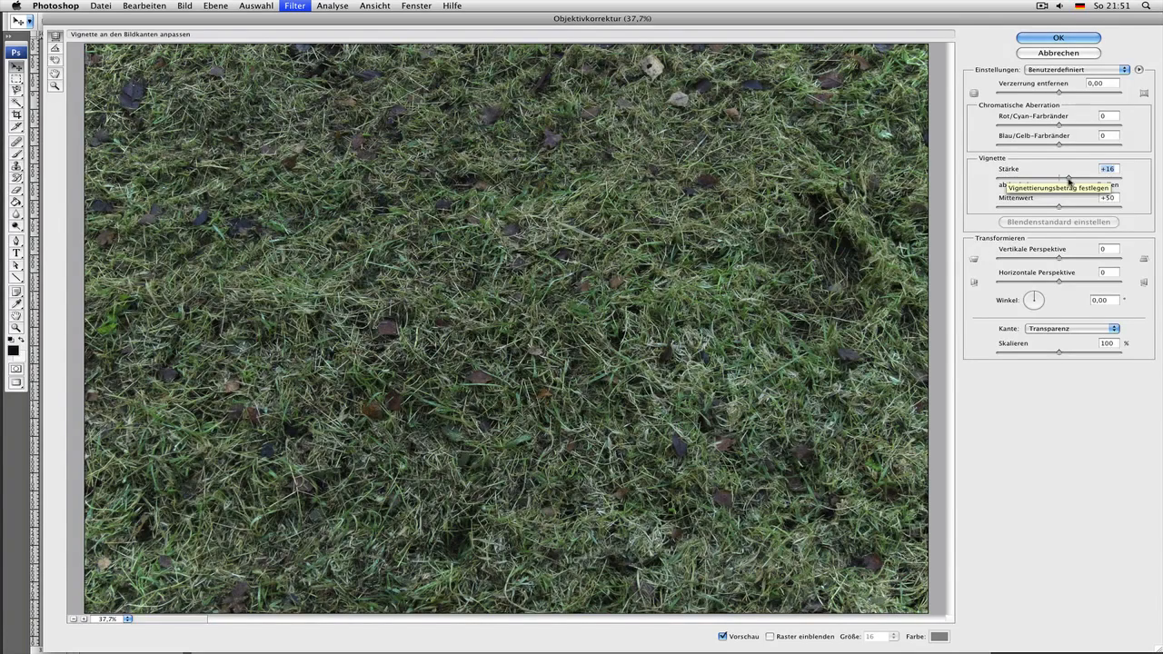
drag(1069, 181, 1067, 182)
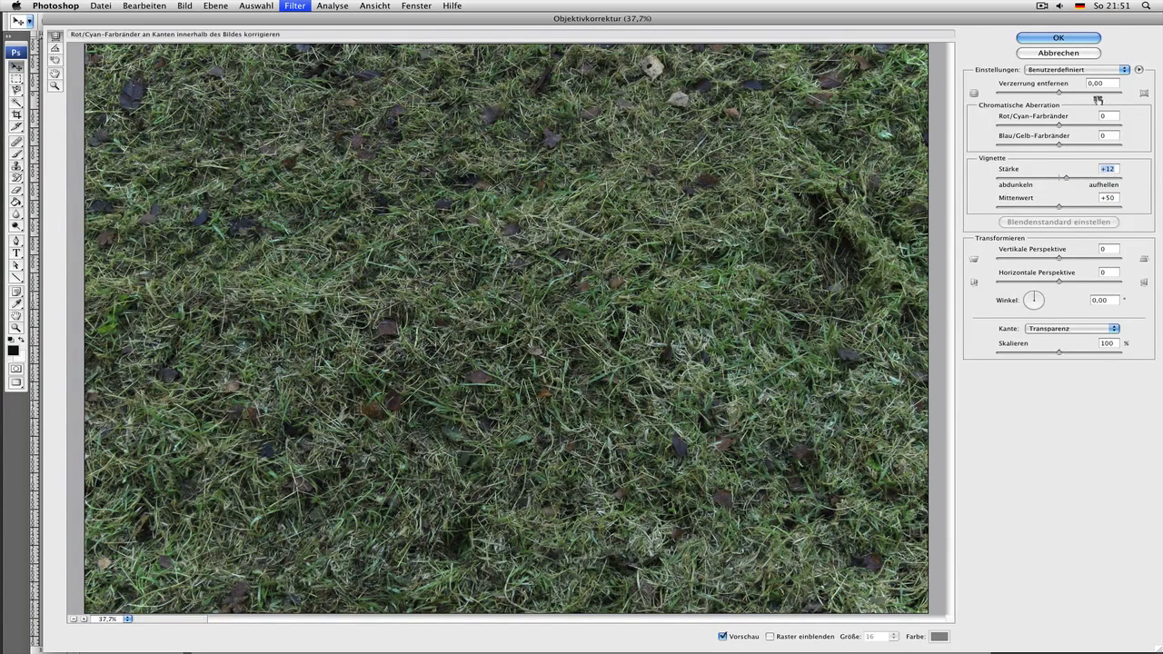
click(1059, 38)
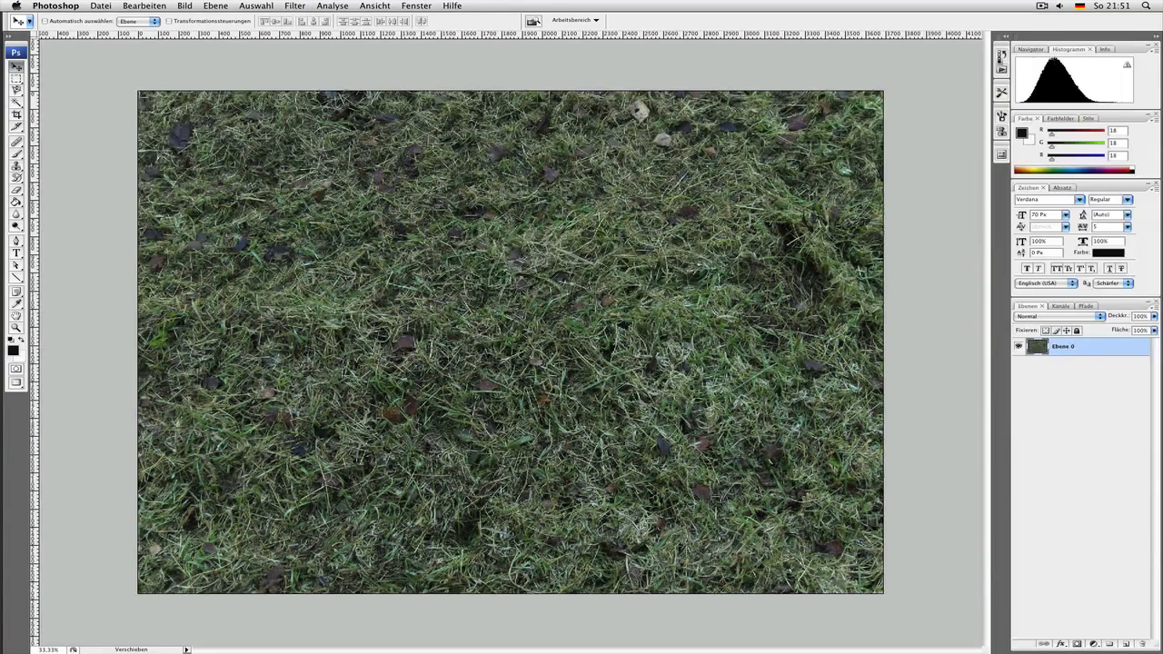
- Resize the grass image to 1400 pixels wide with proportions kept, using the Bikubisch schärfer (optimal zur Reduktion) resampling
click(182, 6)
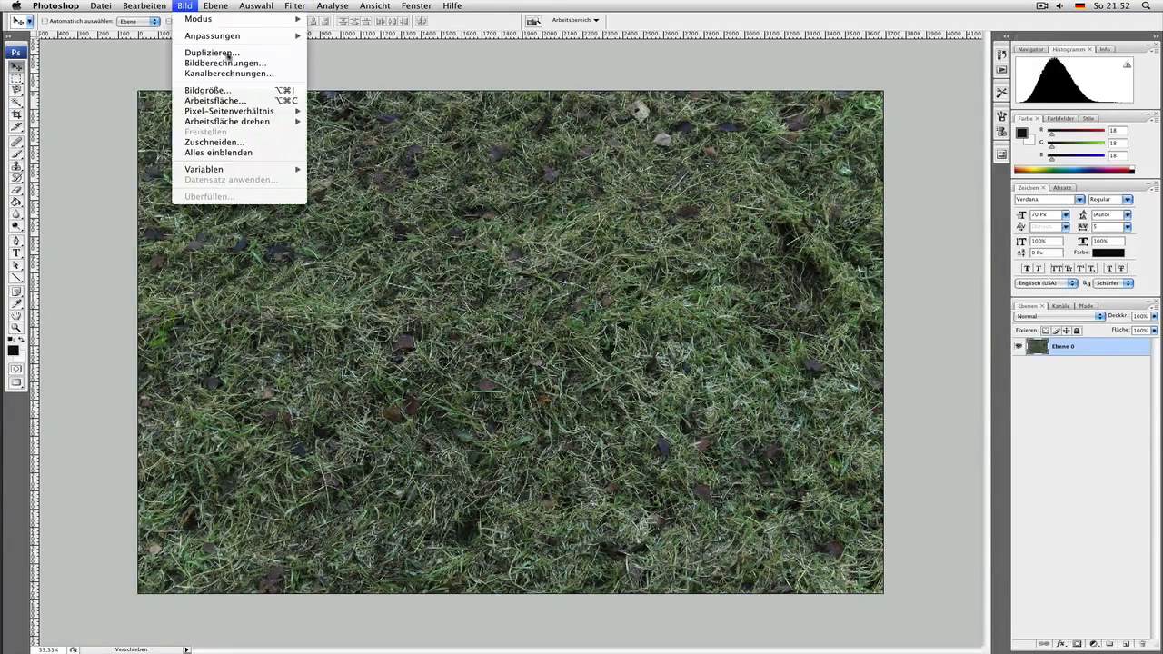
click(207, 90)
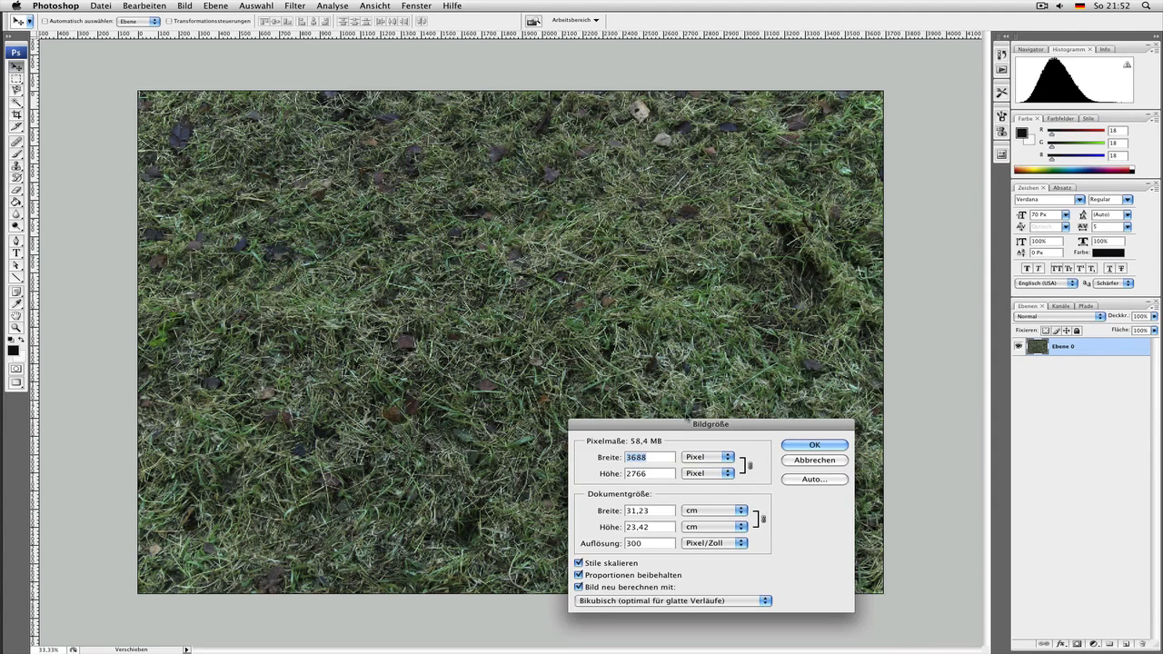
text(1400)
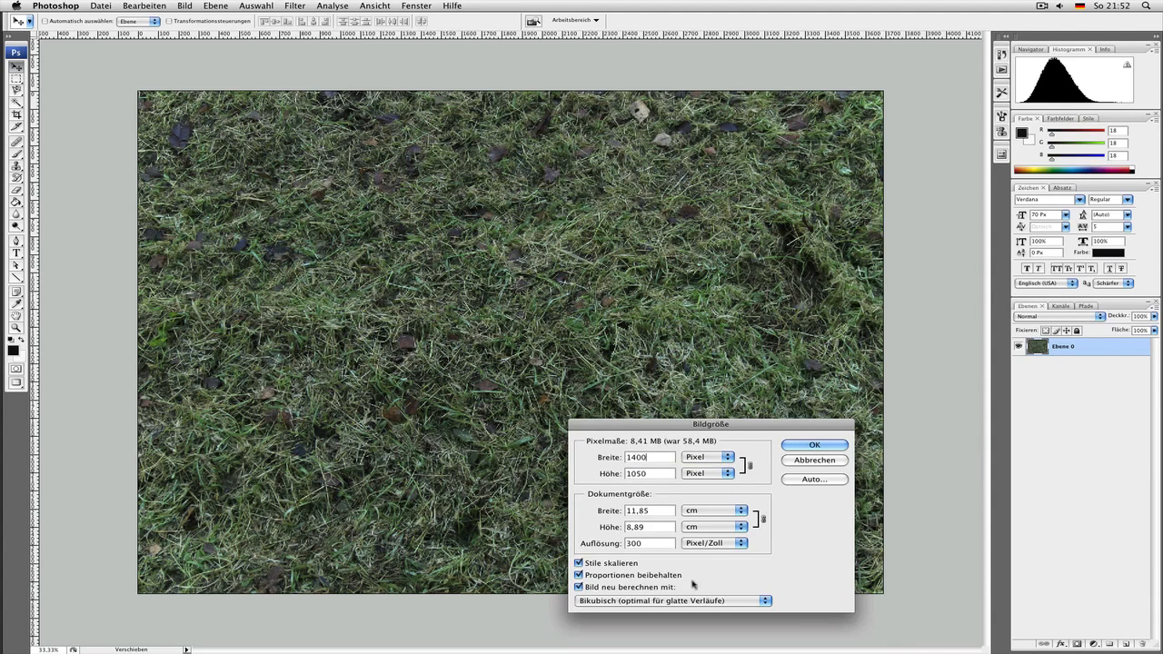
click(704, 603)
click(695, 623)
click(627, 602)
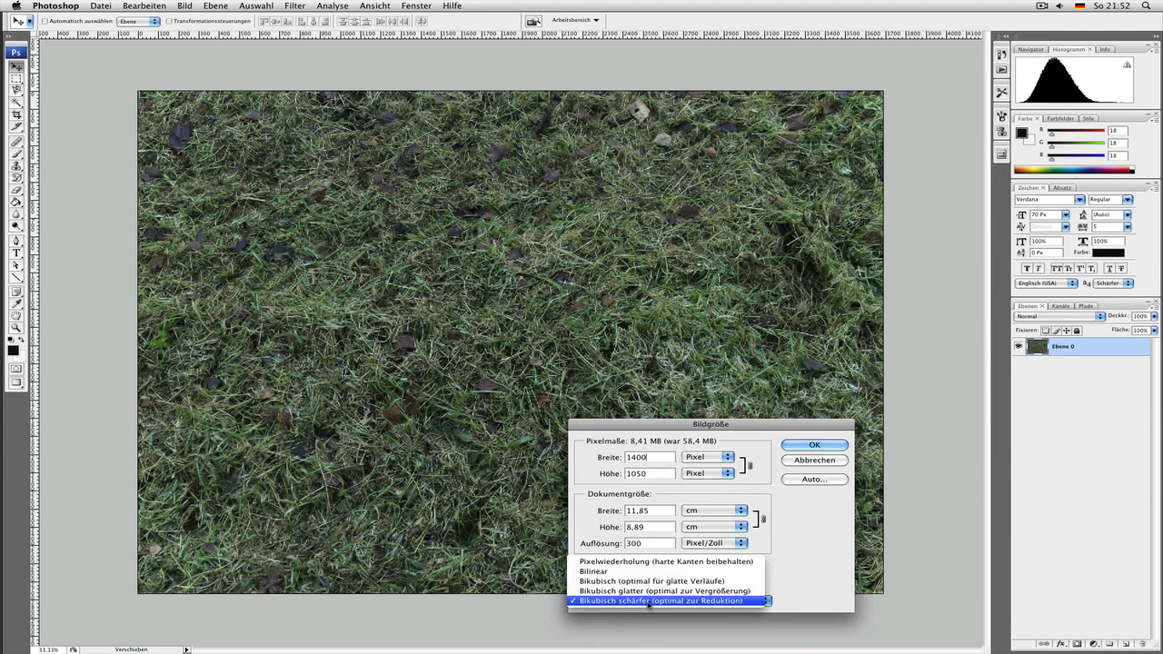
click(649, 601)
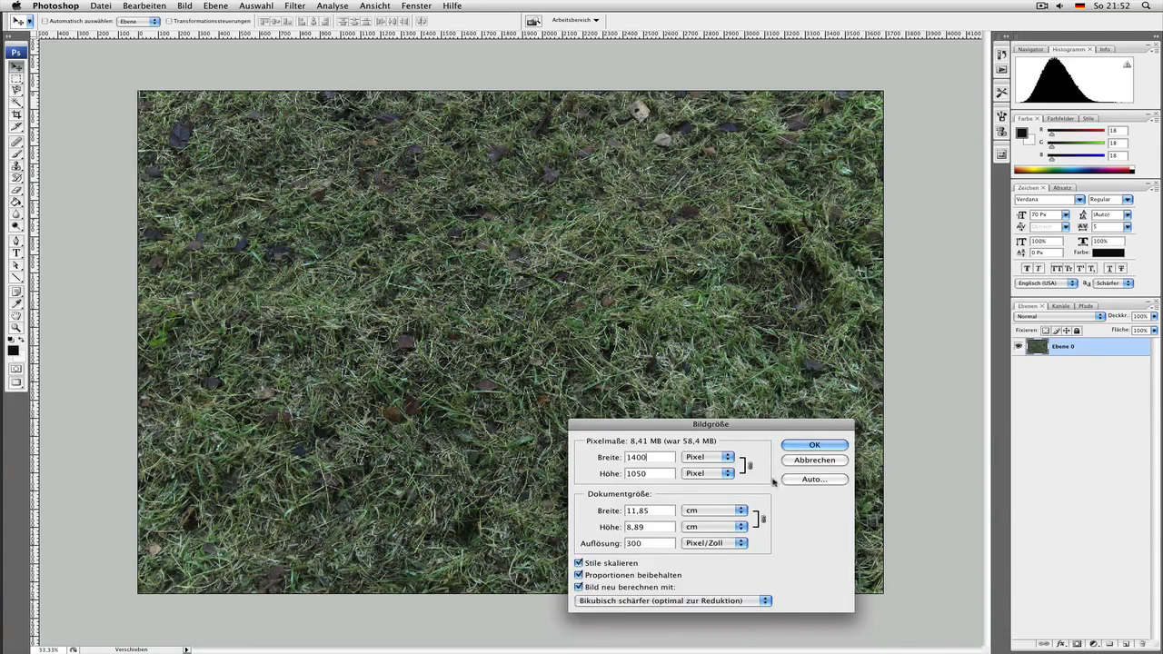
click(810, 444)
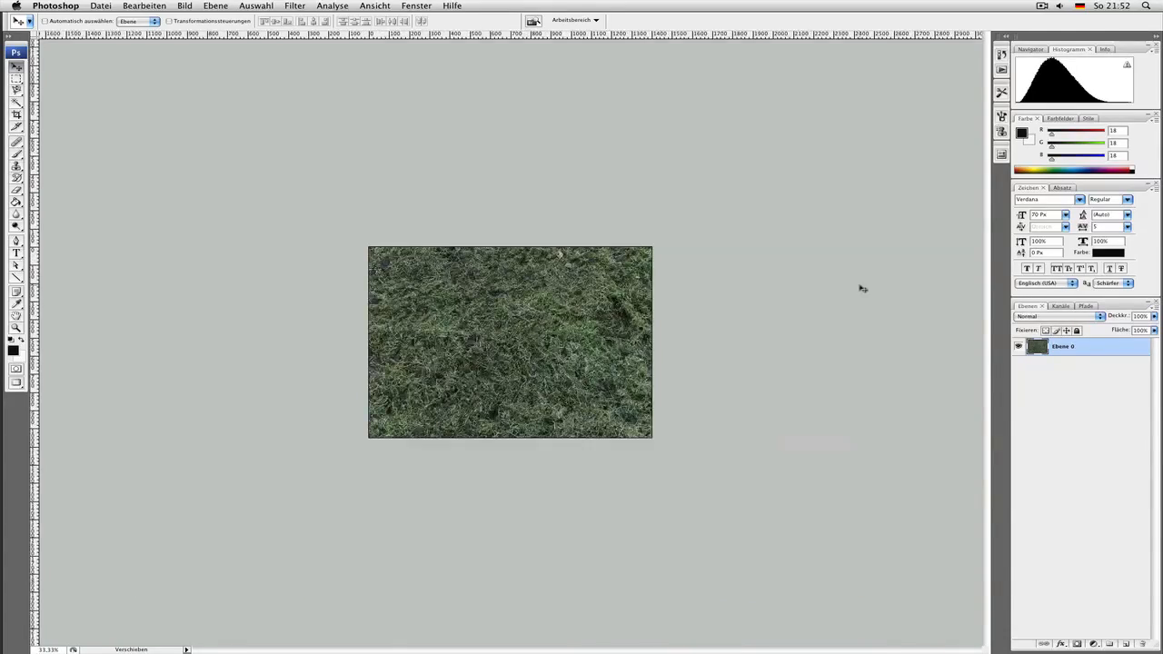
- Crop the grass image to an area about 1050 pixels wide at full height, cutting off the dark strips on both sides
key(alt+super+0)
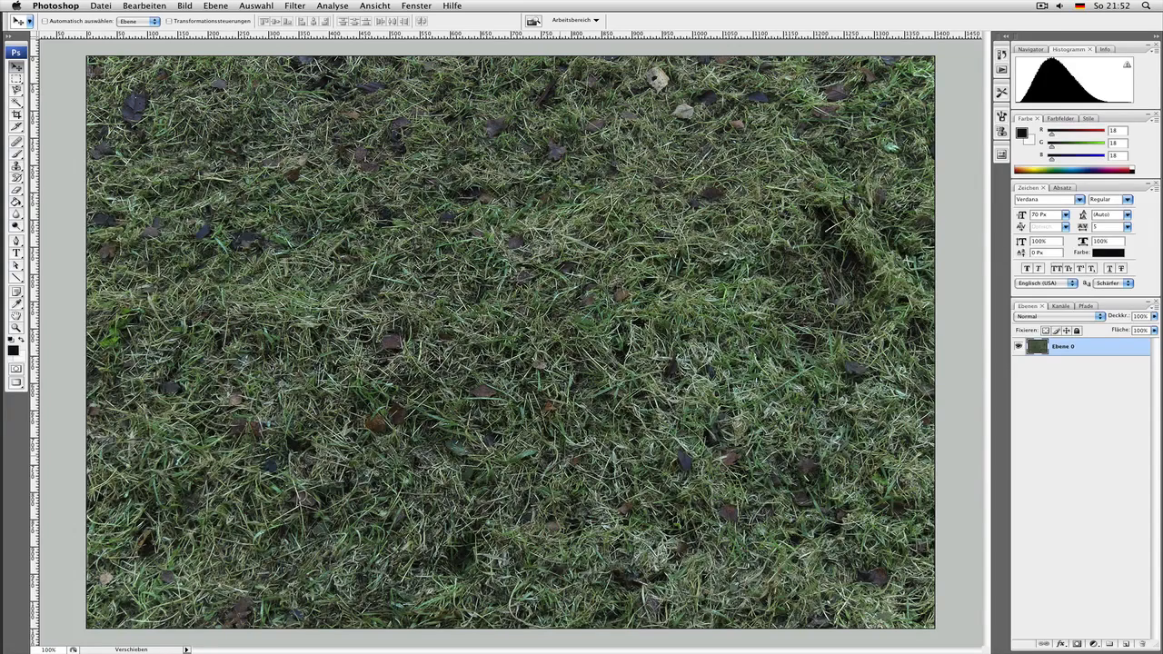
key(c)
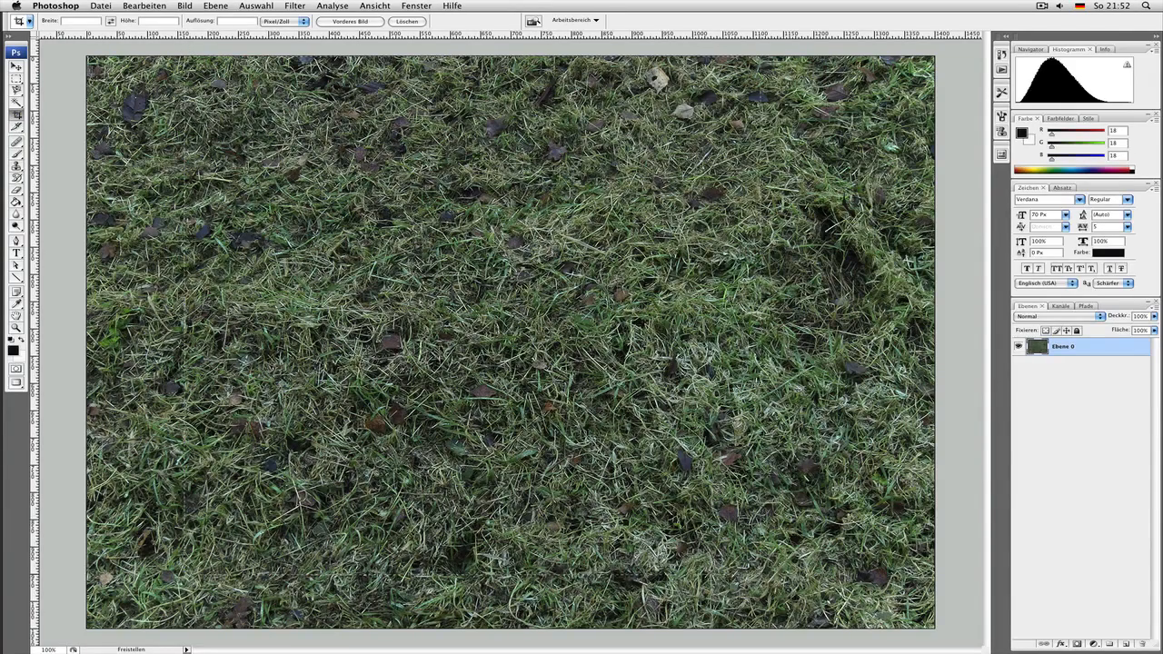
drag(752, 619, 820, 630)
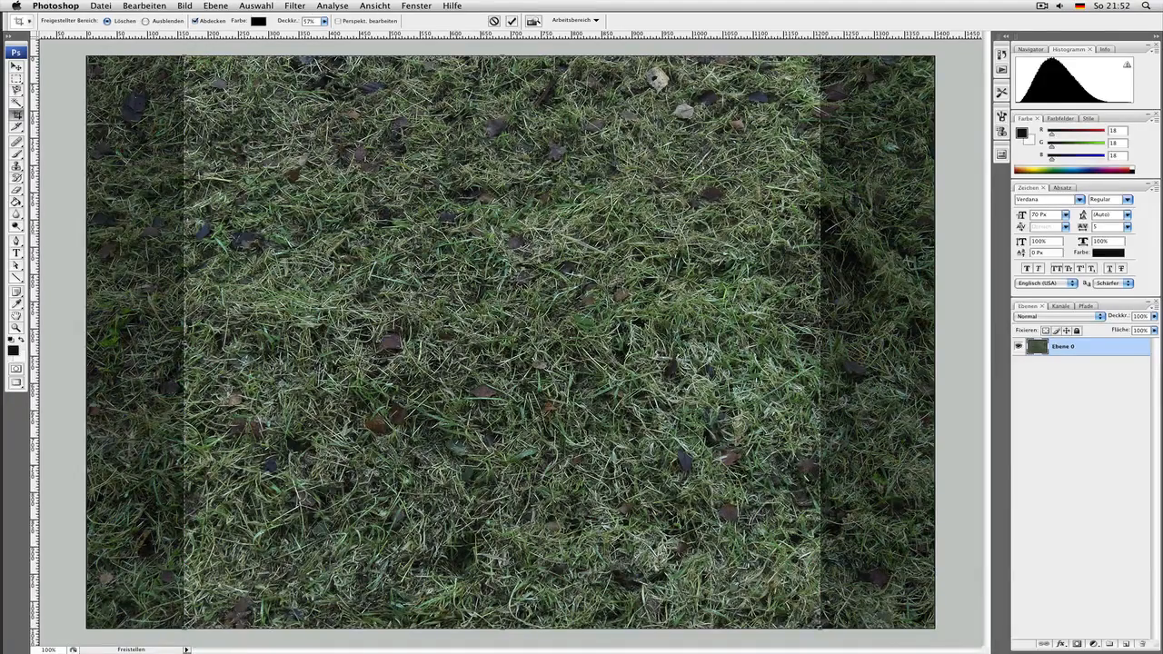
drag(461, 237, 470, 238)
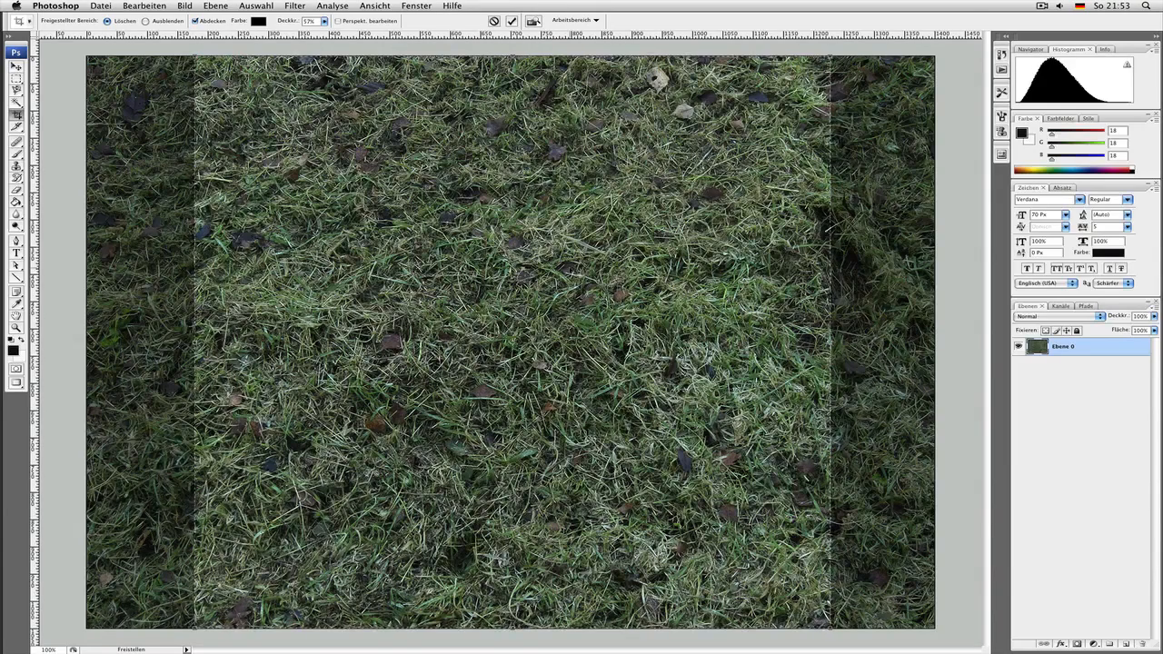
key(Return)
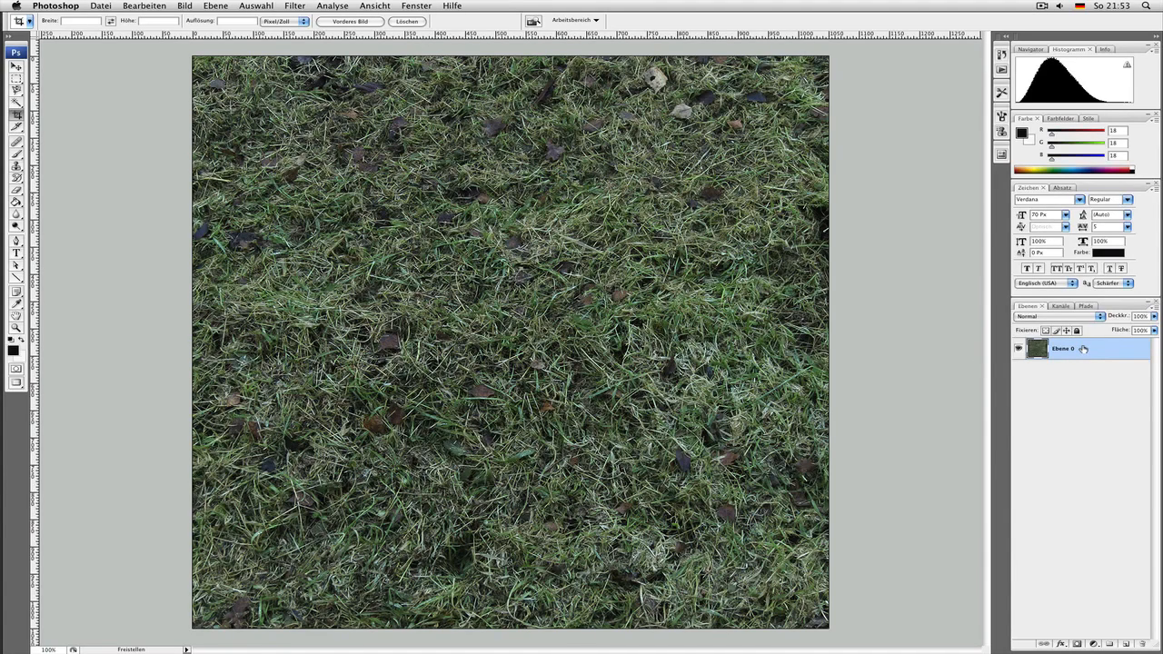
- Duplicate the grass layer and apply the Verschiebungseffekt filter to the copy with 500 pixels horizontally and 500 pixels vertically
key(super+j)
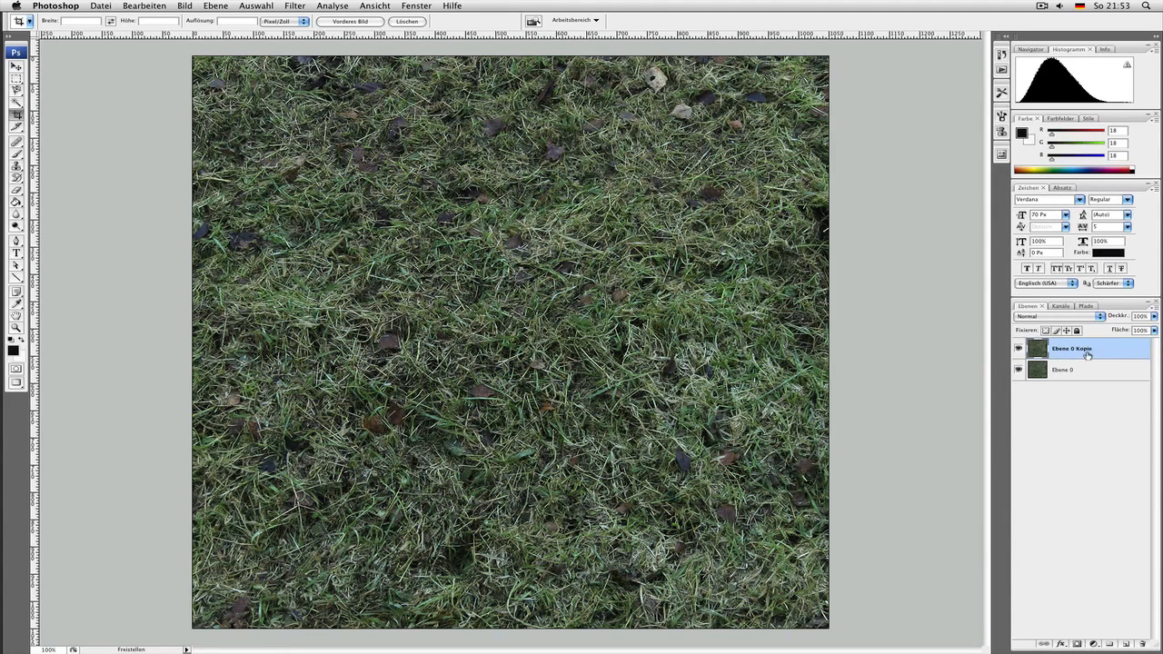
click(293, 7)
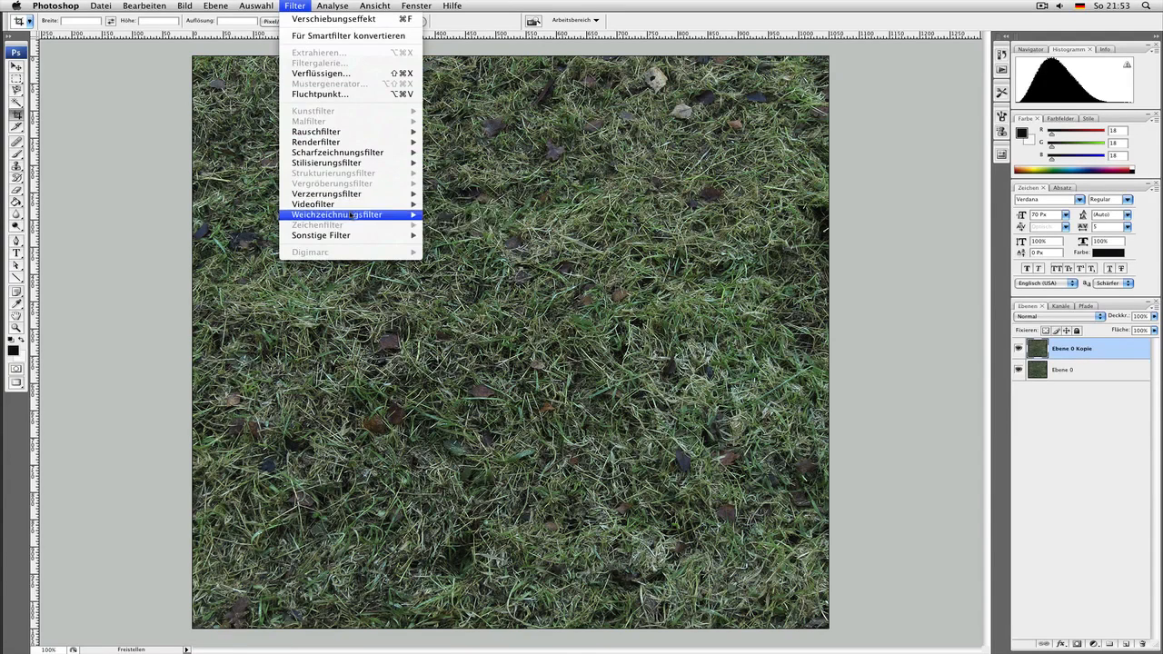
mouse_move(344, 235)
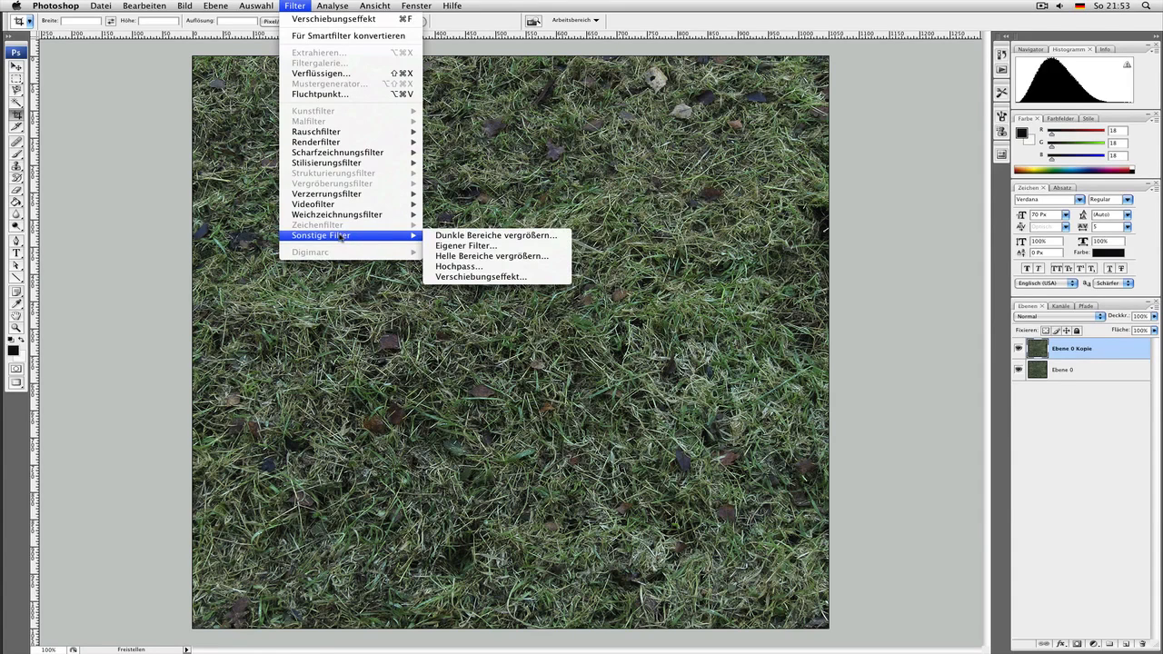
click(527, 277)
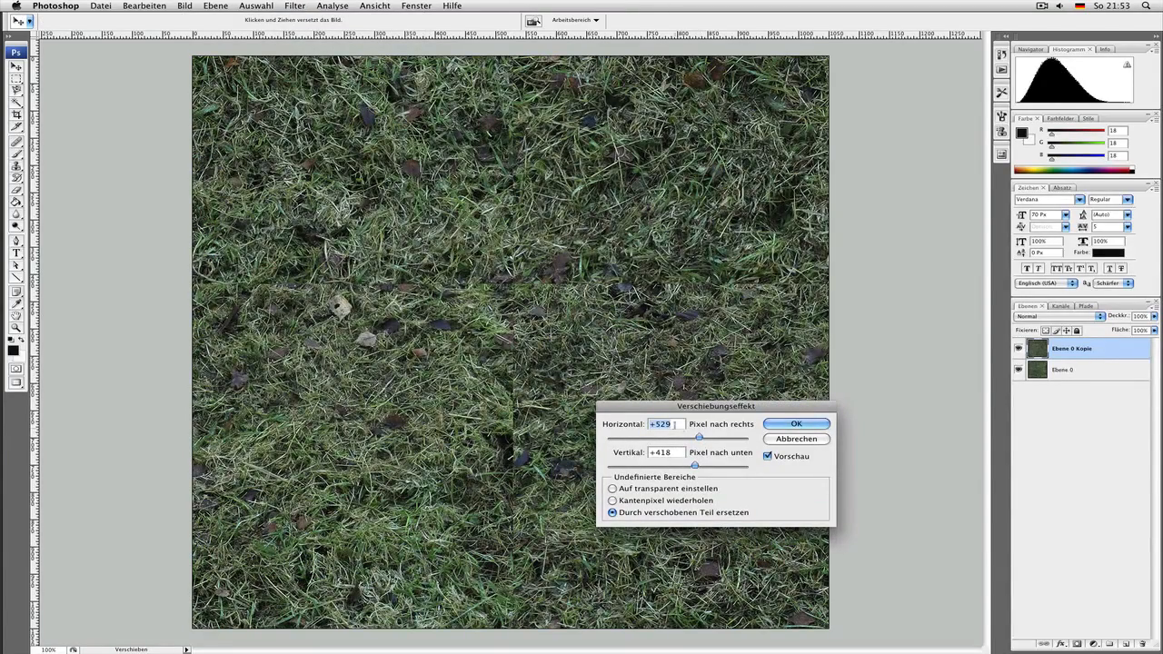
text(500)
key(Tab)
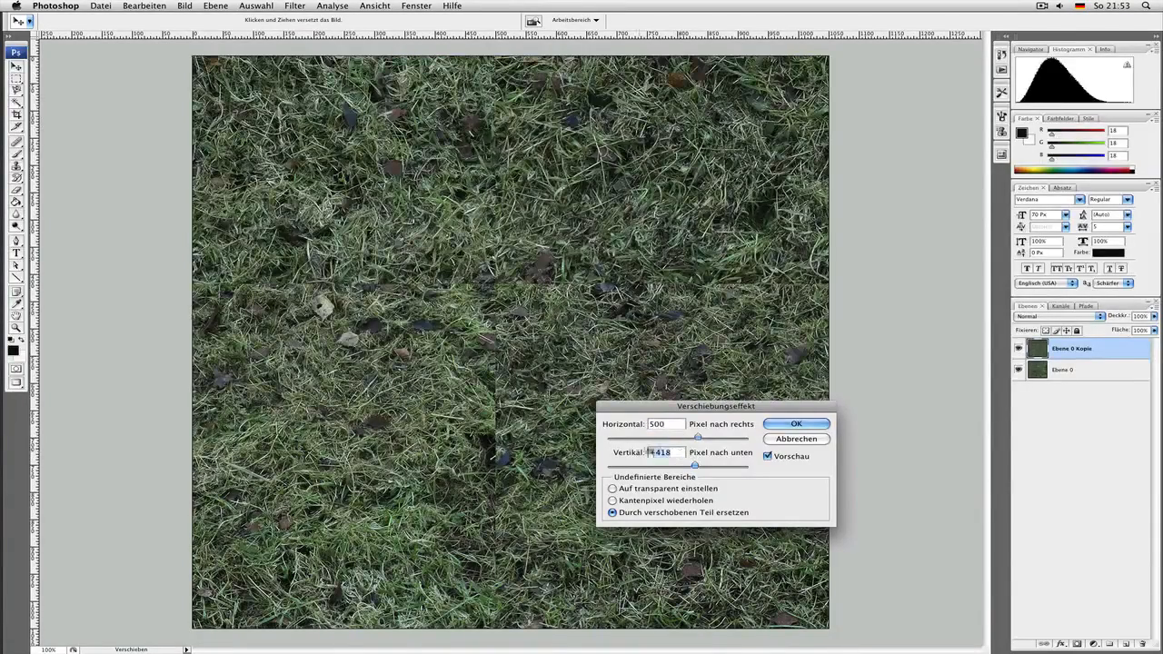
text(500)
key(Tab)
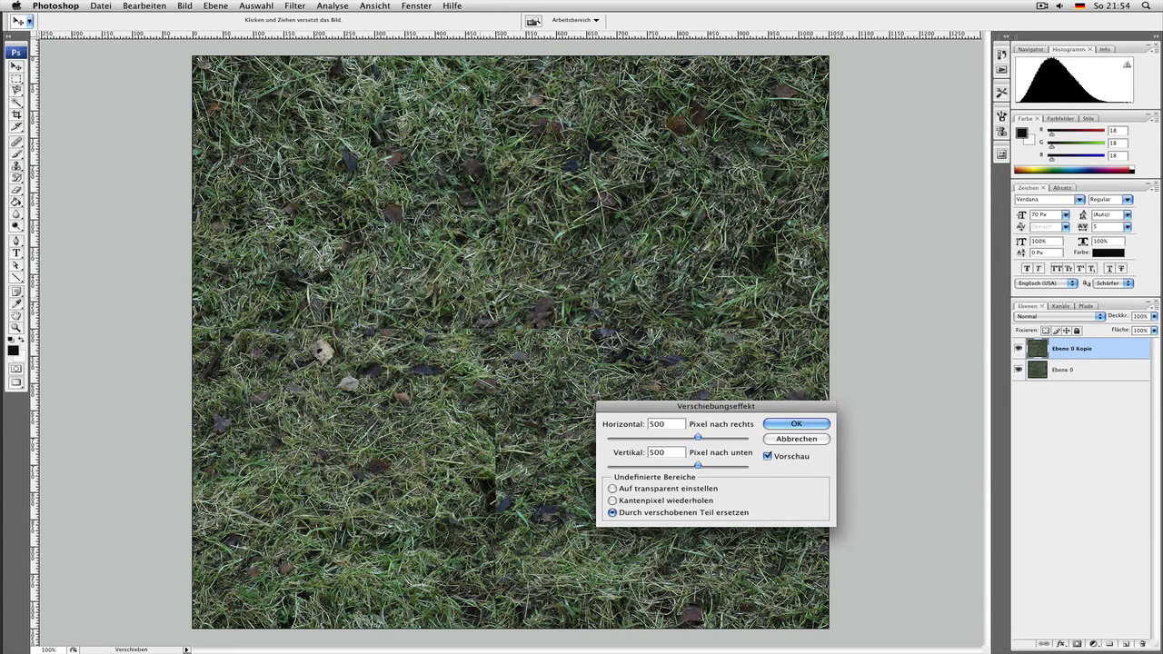
click(797, 423)
key(c)
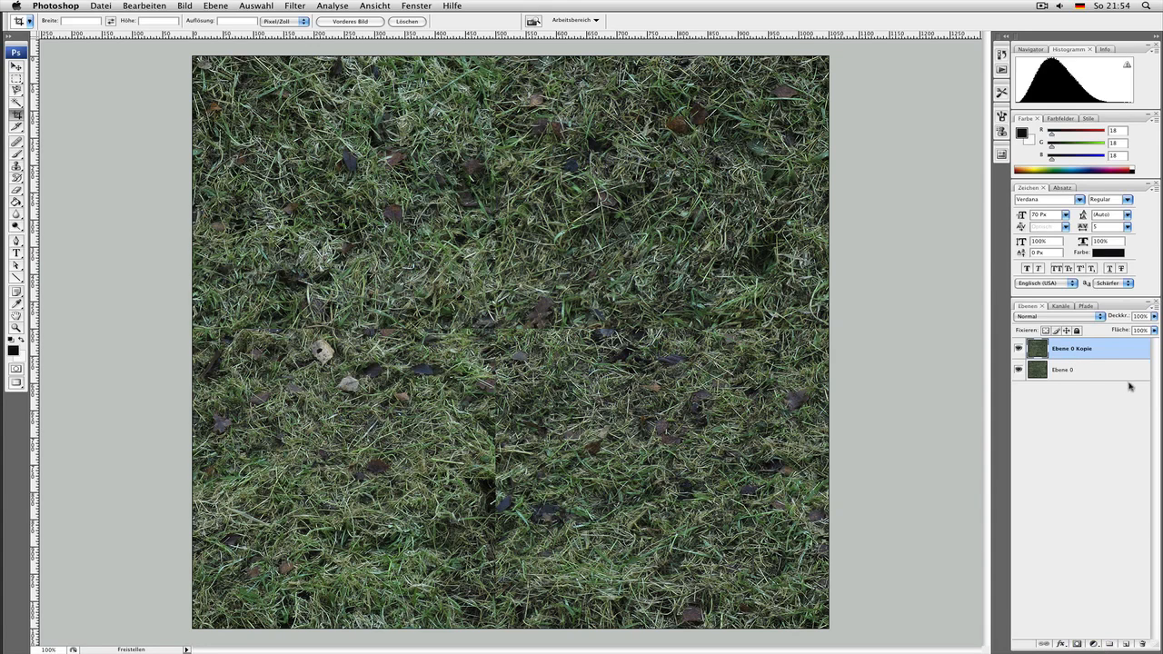
- Add a layer mask to the offset grass copy and set up a softer black brush of 189 px
click(1077, 644)
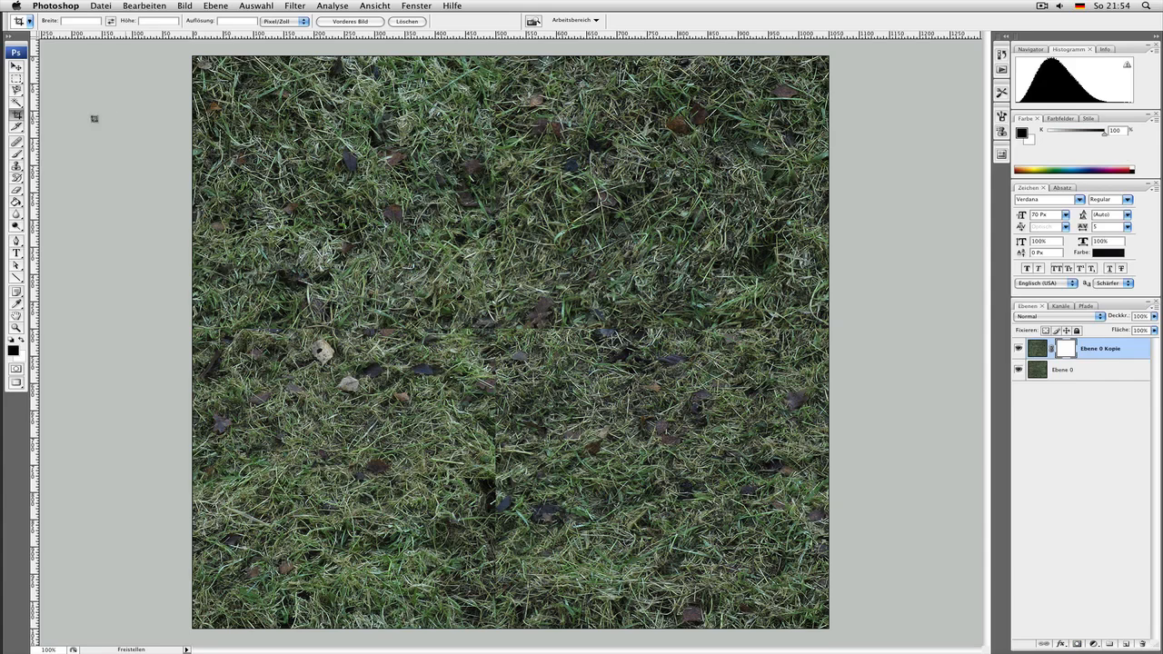
click(17, 153)
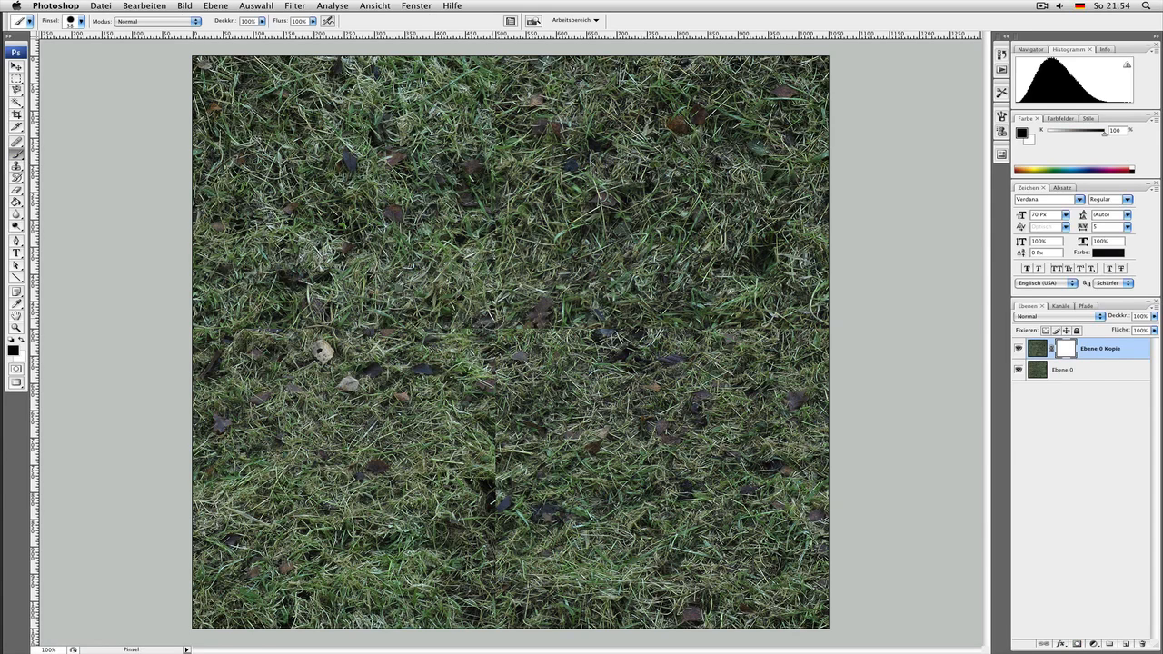
right_click(483, 325)
drag(533, 349, 560, 348)
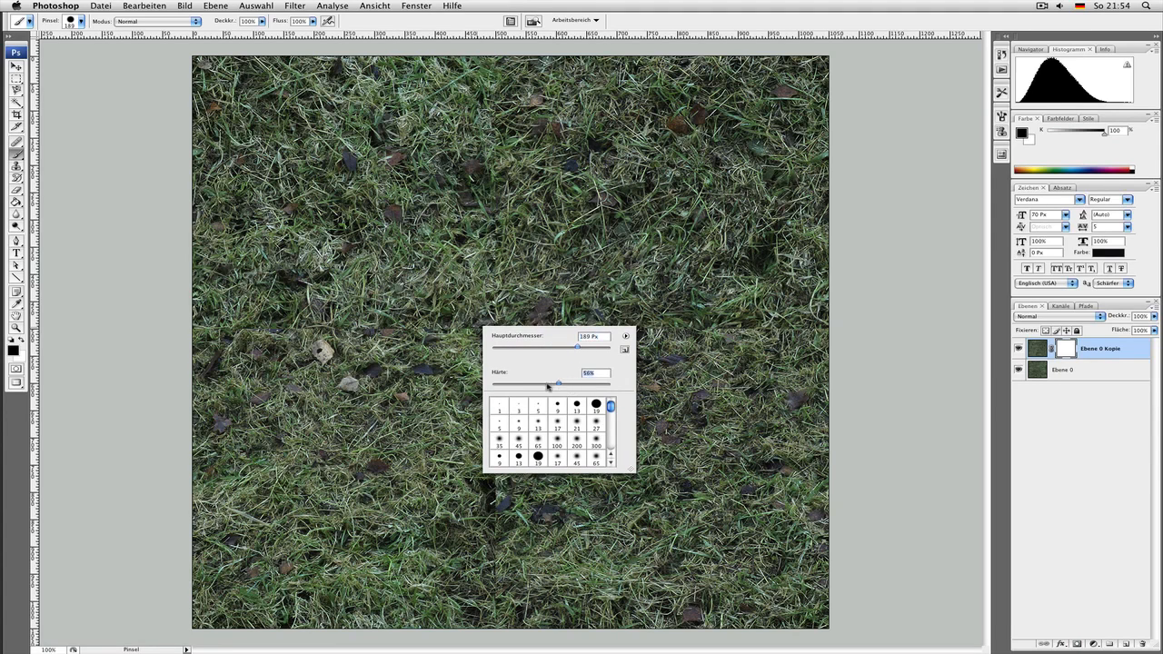
- Try to mask out the horizontal and vertical seams with broad brush strokes, and undo both strokes
drag(191, 324, 891, 330)
drag(483, 36, 499, 647)
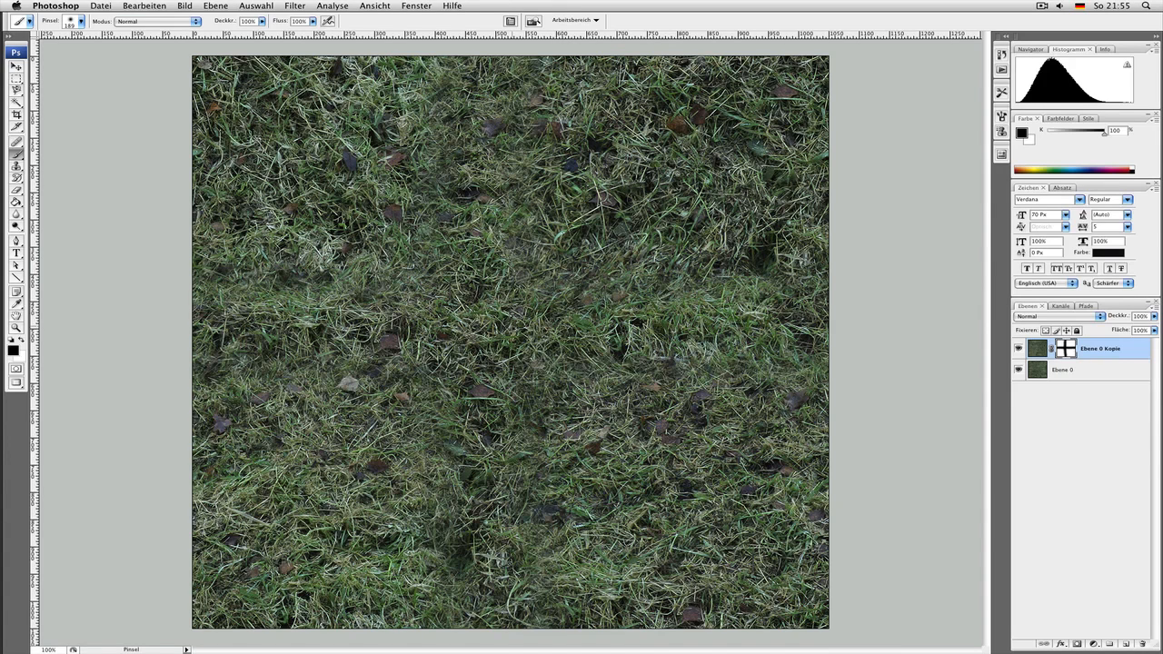
key(super+z)
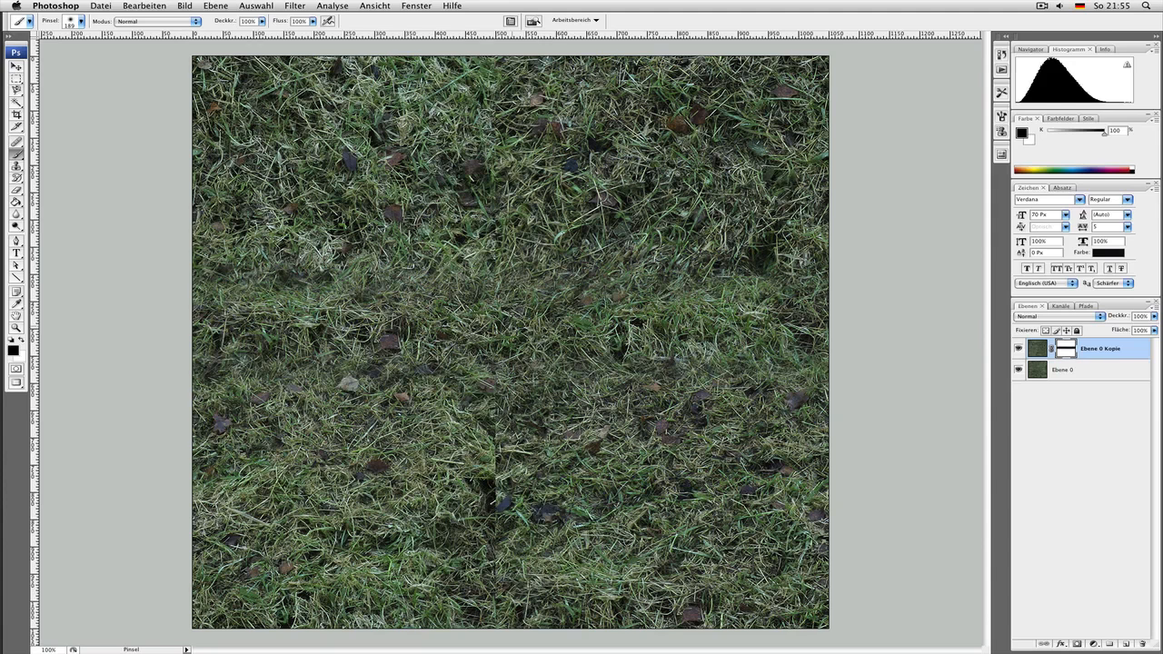
key(super+alt+z)
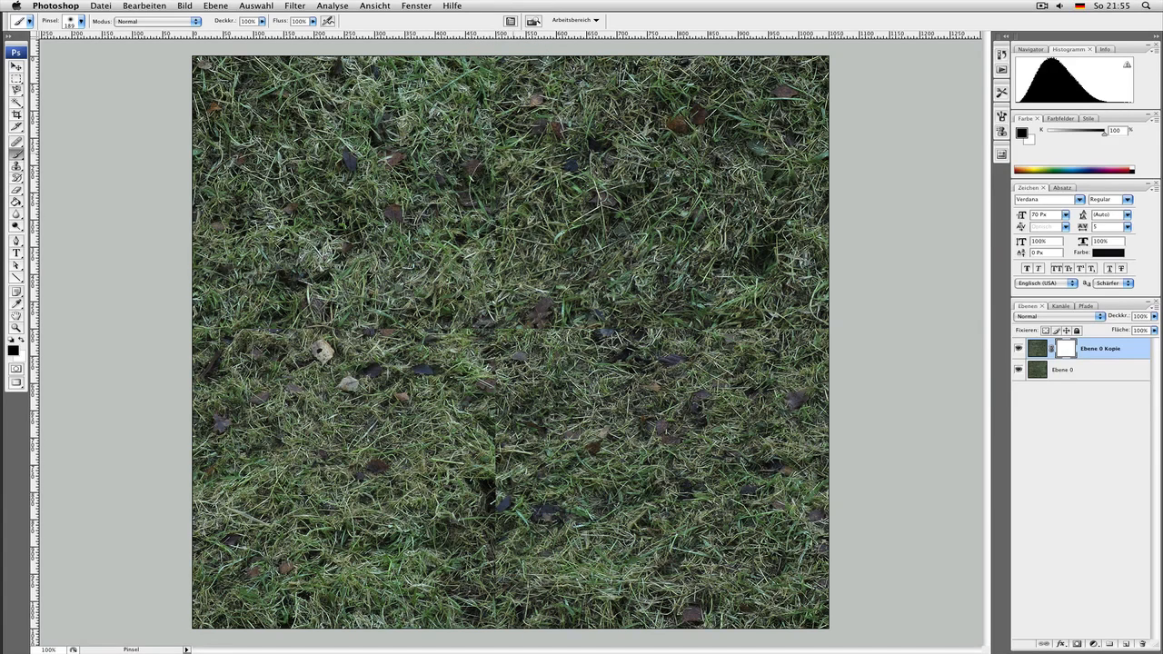
- Mask out the vertical seam from the upper to the lower image edge with a 60 px brush, going over its lower half again
right_click(495, 273)
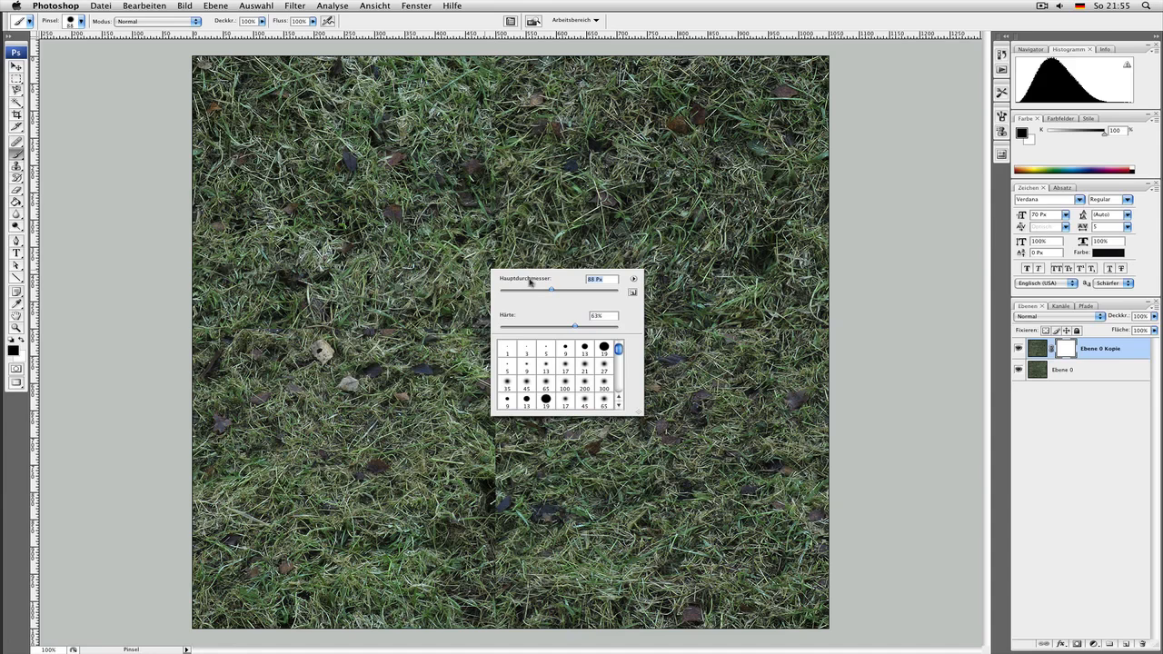
mouse_move(489, 57)
mouse_down()
mouse_move(506, 352)
mouse_move(501, 638)
mouse_up()
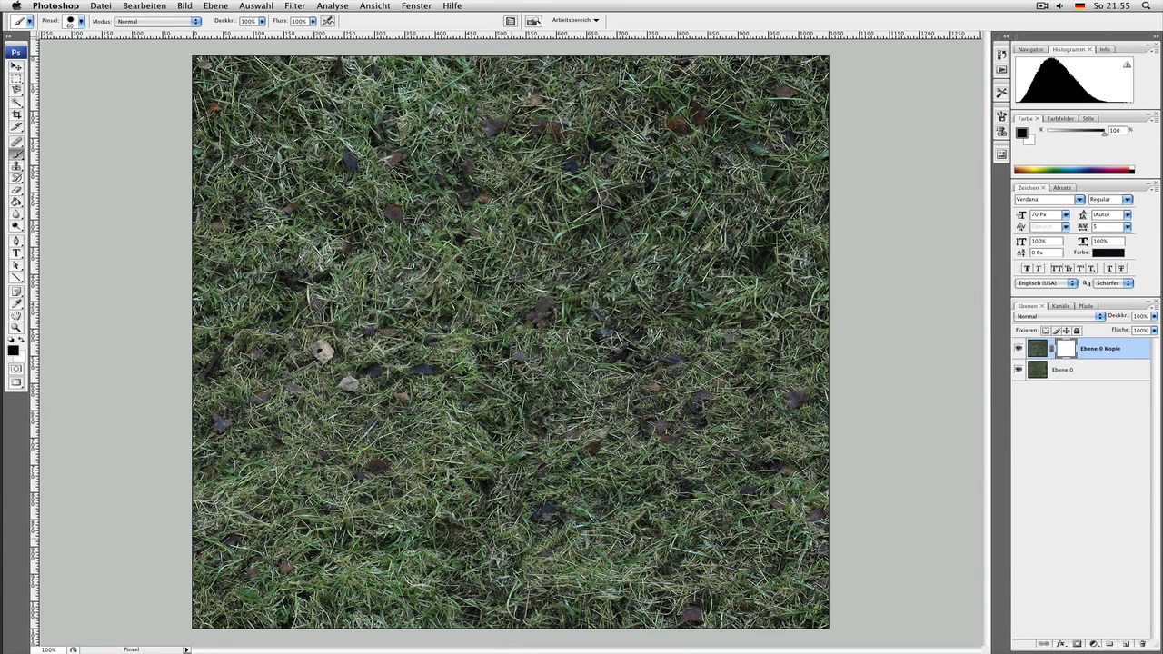
mouse_move(512, 534)
mouse_down()
mouse_move(476, 336)
mouse_move(487, 479)
mouse_move(498, 425)
mouse_up()
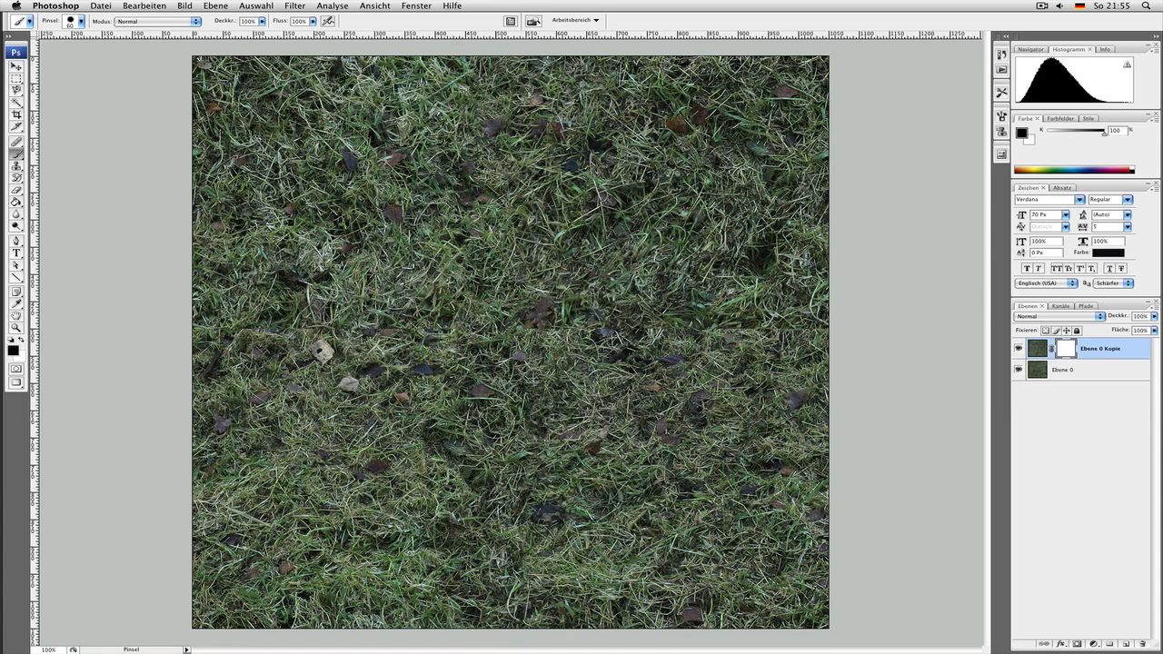
- Mask out the horizontal seam across the image with a 77 px brush at 64% hardness, plus a spot below and left of the centre
right_click(497, 473)
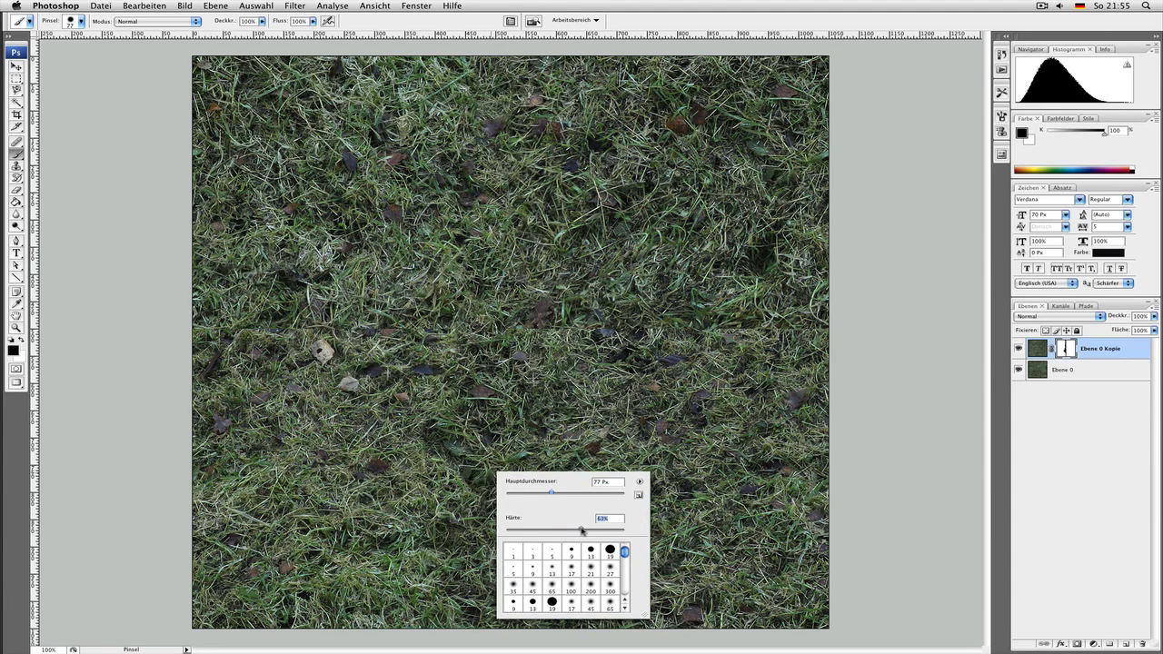
drag(473, 333, 211, 328)
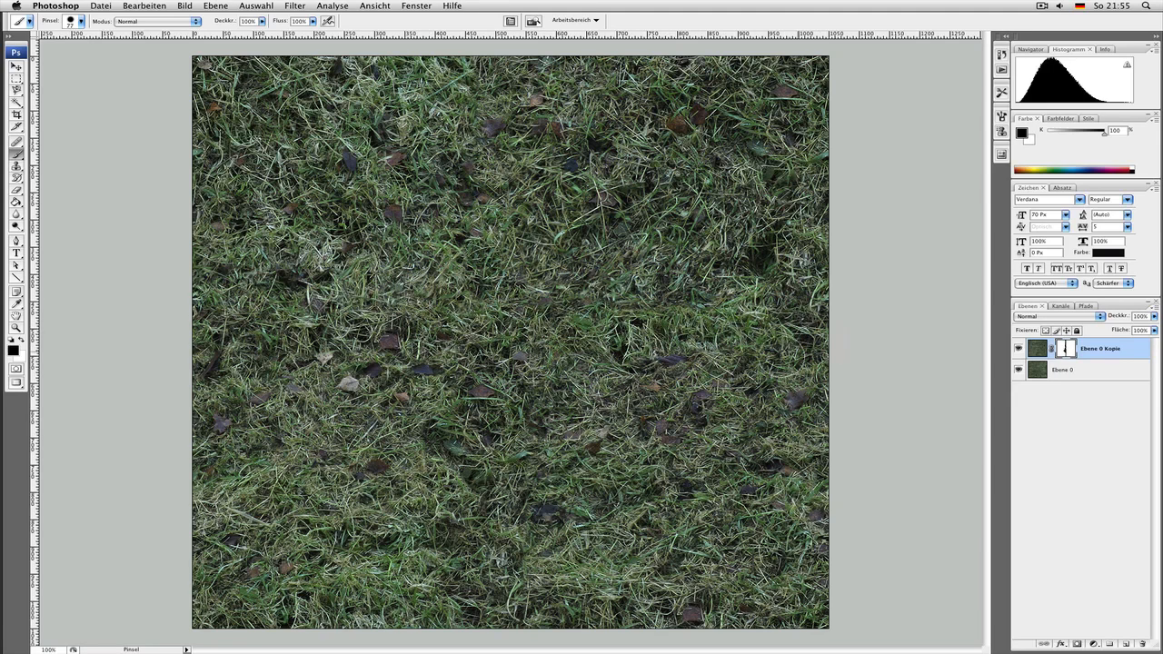
drag(786, 346, 534, 359)
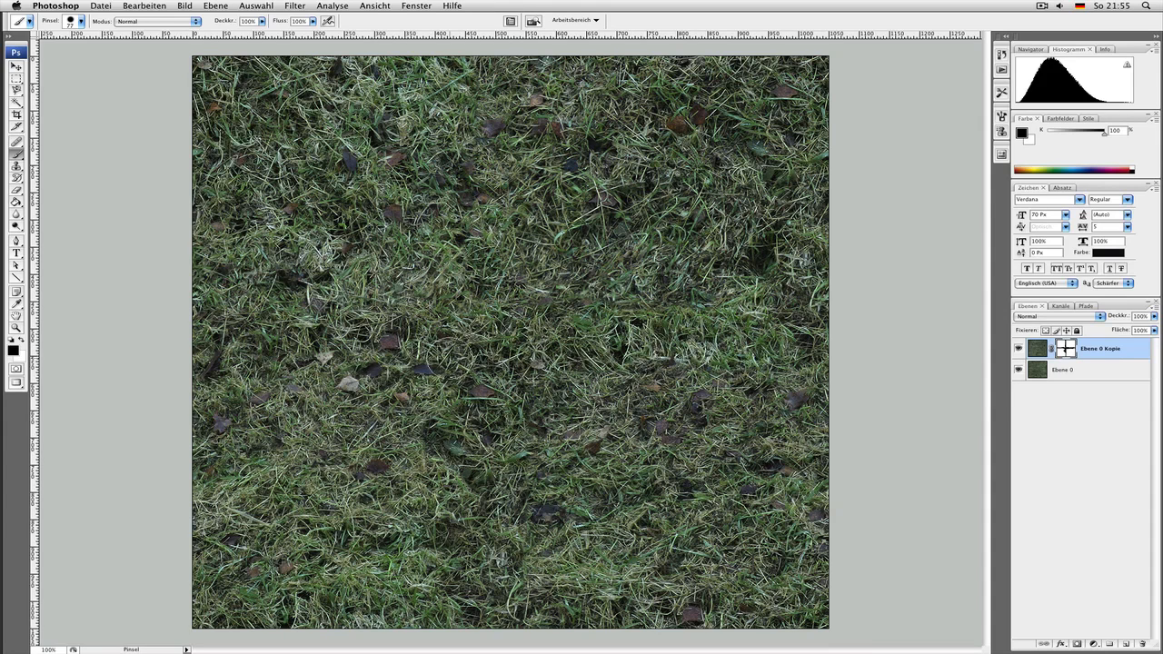
mouse_move(423, 439)
mouse_down()
mouse_move(460, 489)
mouse_move(457, 533)
mouse_move(409, 421)
mouse_up()
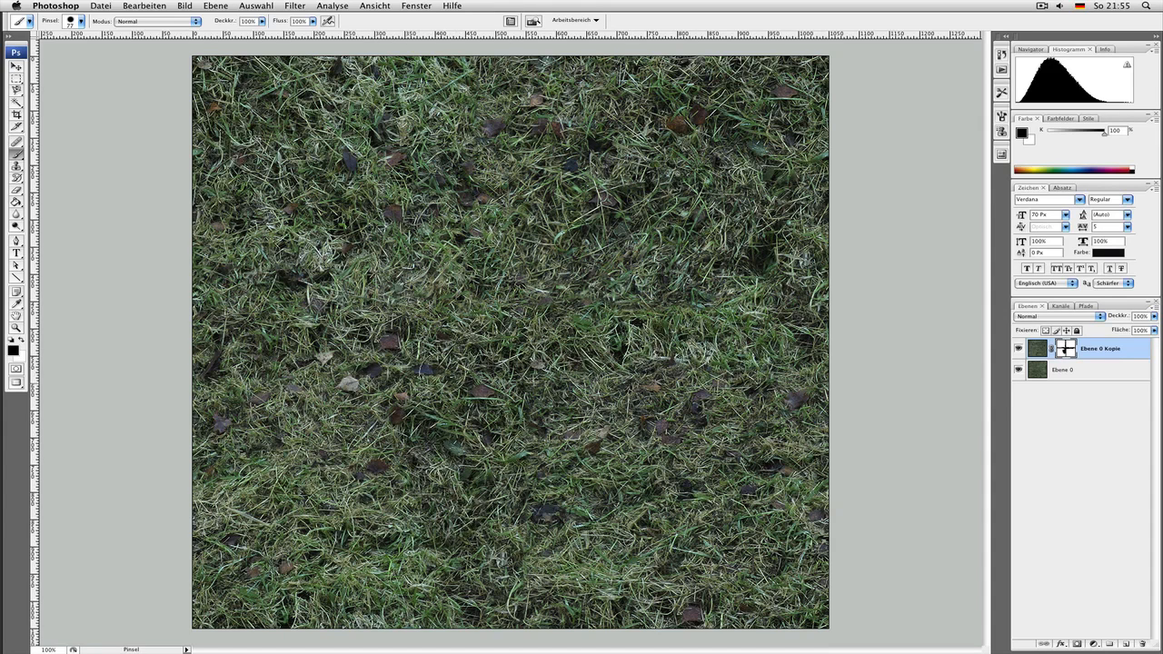
- Reduce the brush to 53 px and mask out a small spot to the right of the lower vertical seam
right_click(418, 464)
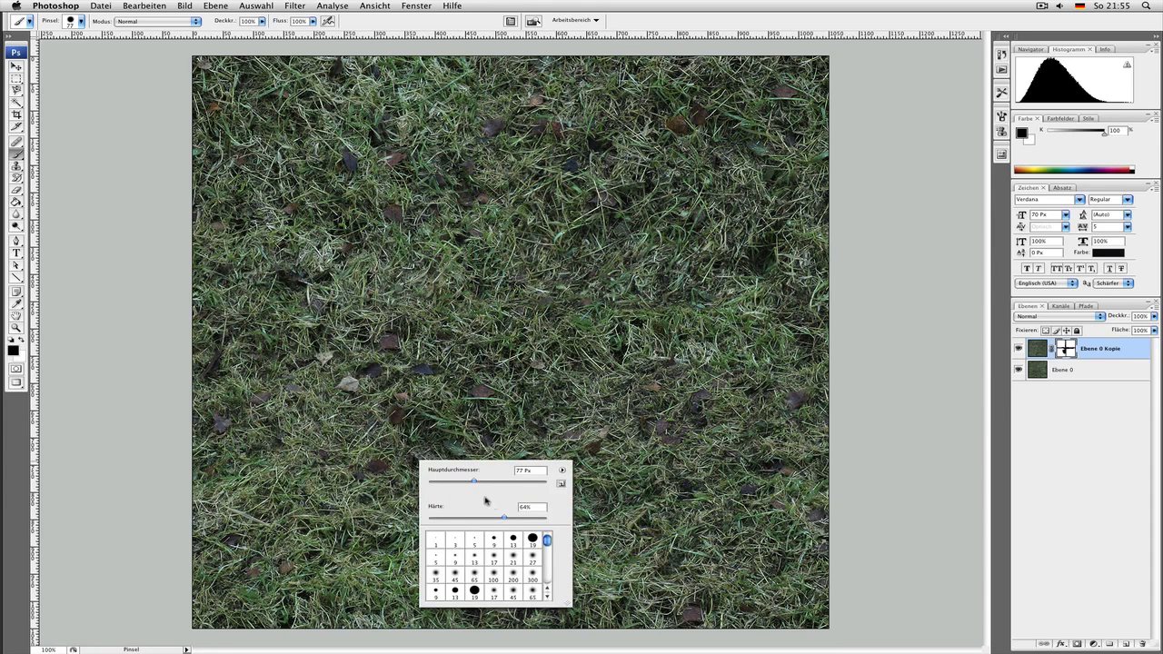
key(Return)
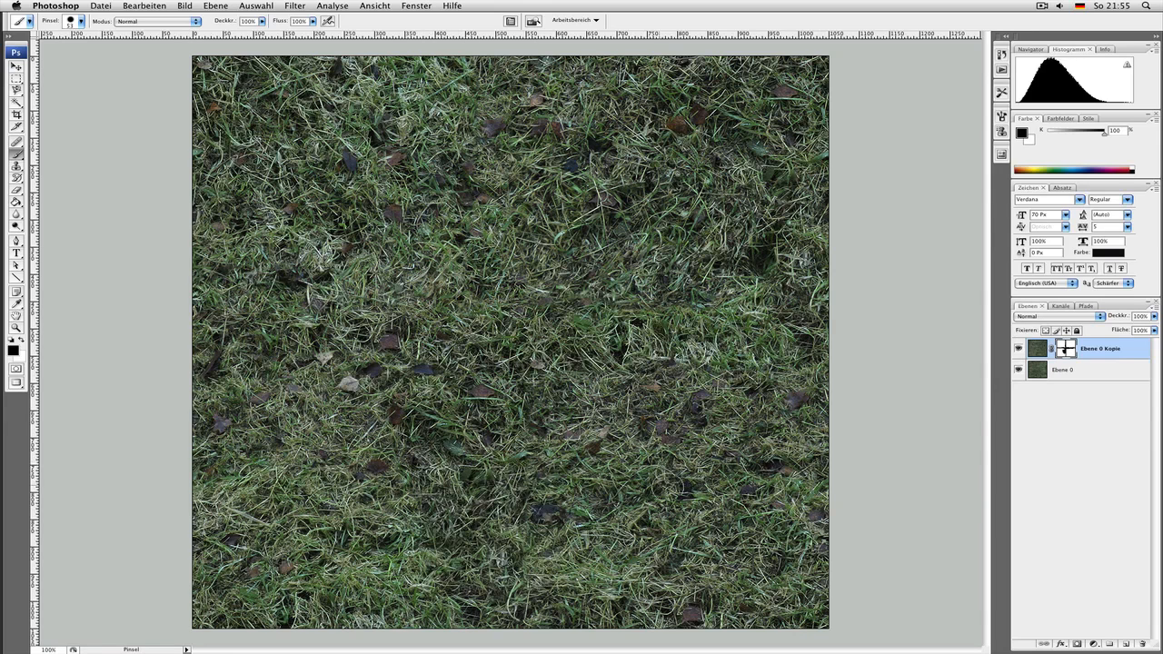
drag(542, 463, 542, 451)
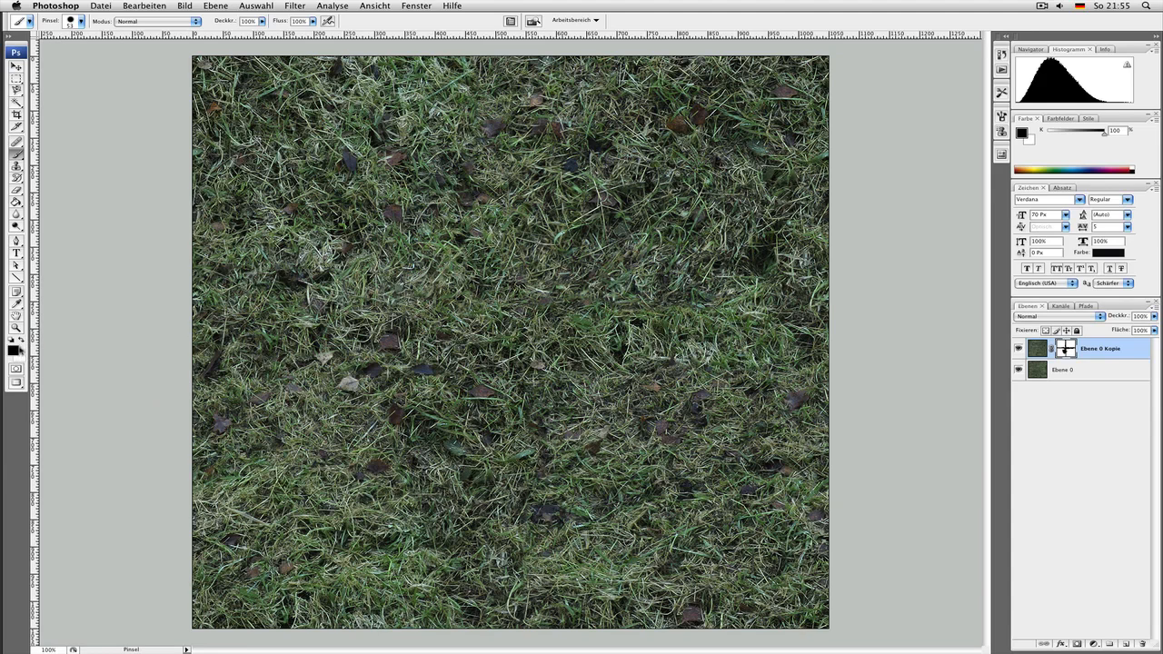
- Restore parts of the offset layer along the lower and upper vertical seam by painting white on the mask with a 75 px brush
click(23, 340)
click(23, 340)
key(x)
right_click(398, 407)
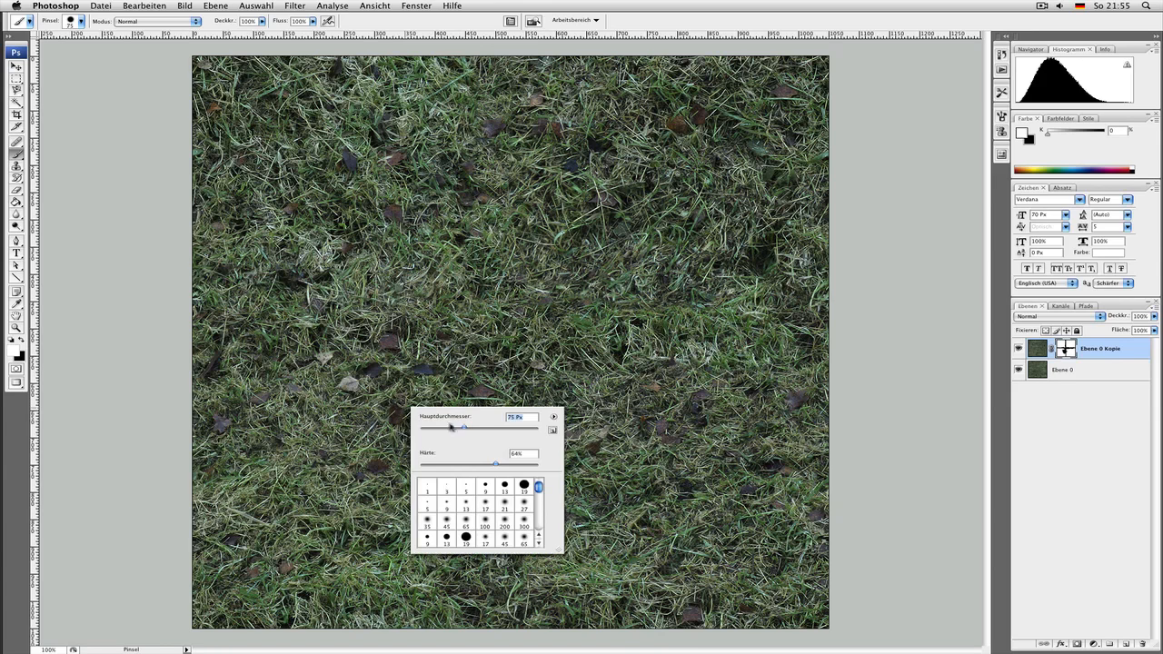
click(365, 407)
mouse_move(398, 420)
mouse_down()
mouse_move(416, 428)
mouse_move(419, 519)
mouse_move(442, 413)
mouse_up()
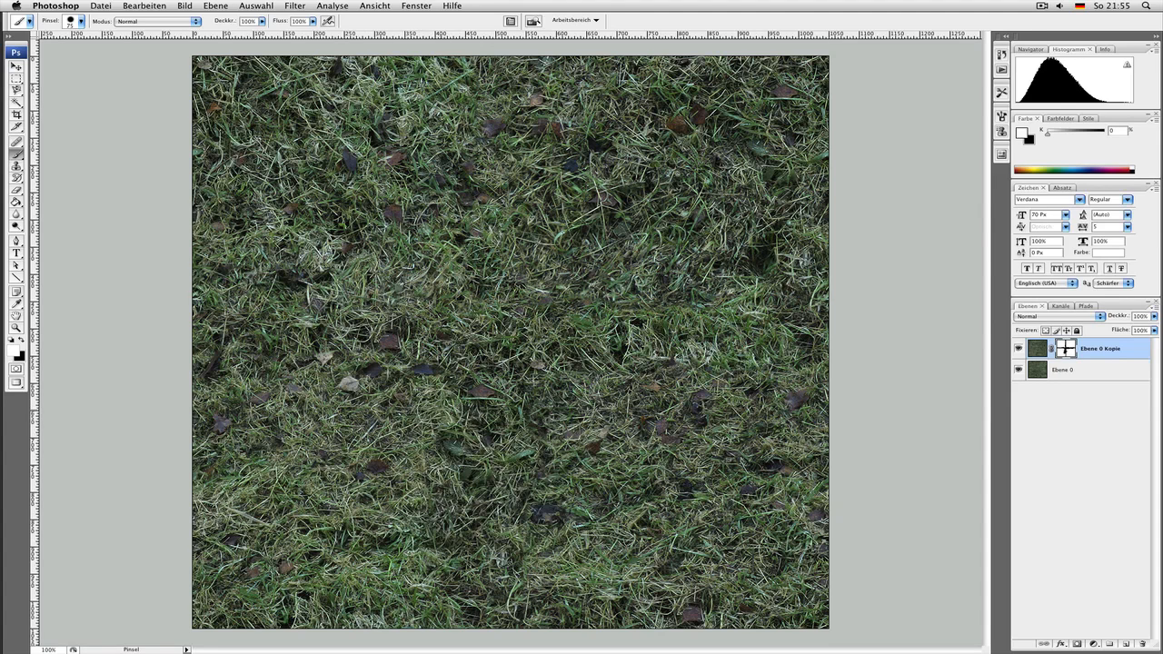
drag(449, 457, 449, 516)
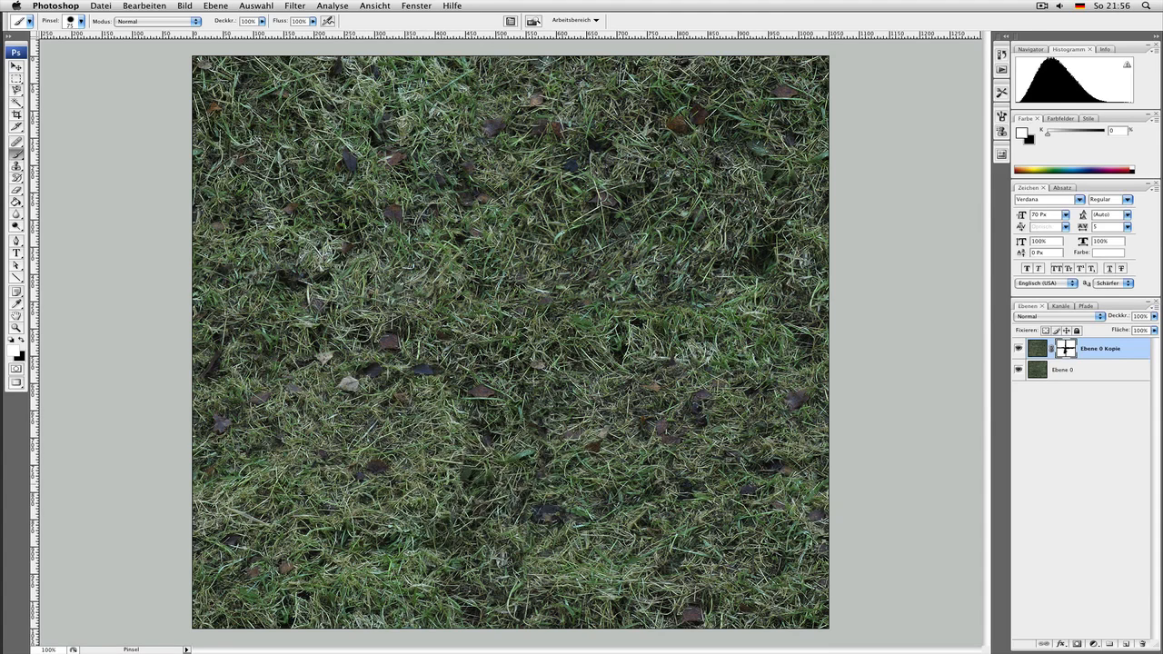
click(471, 456)
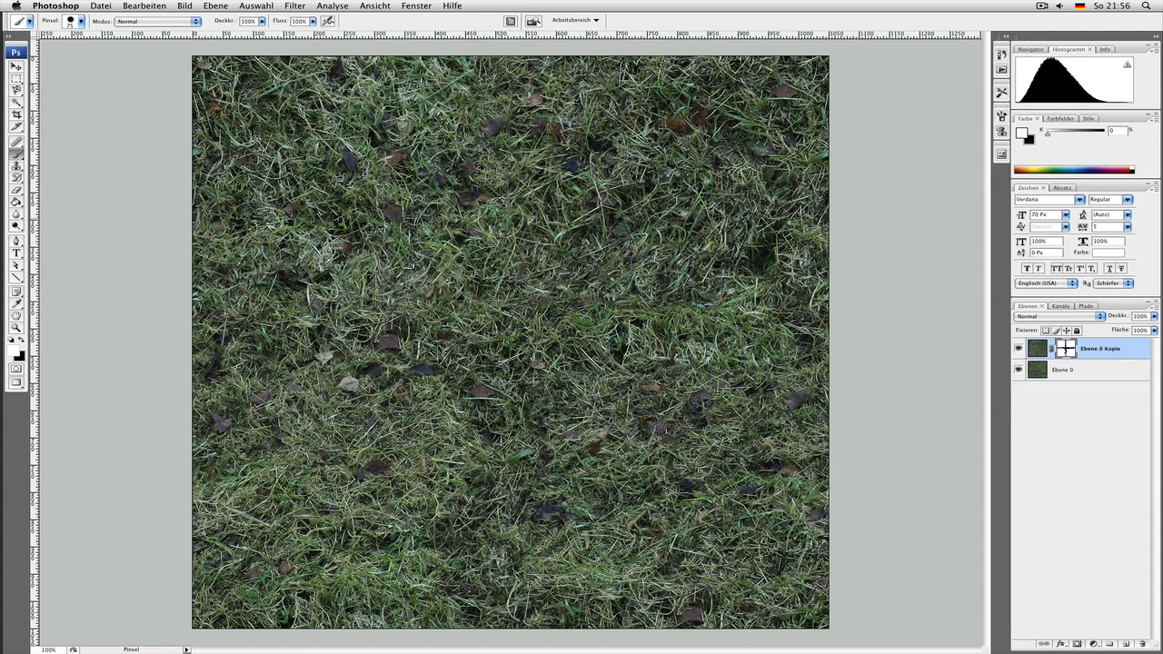
drag(492, 217, 474, 195)
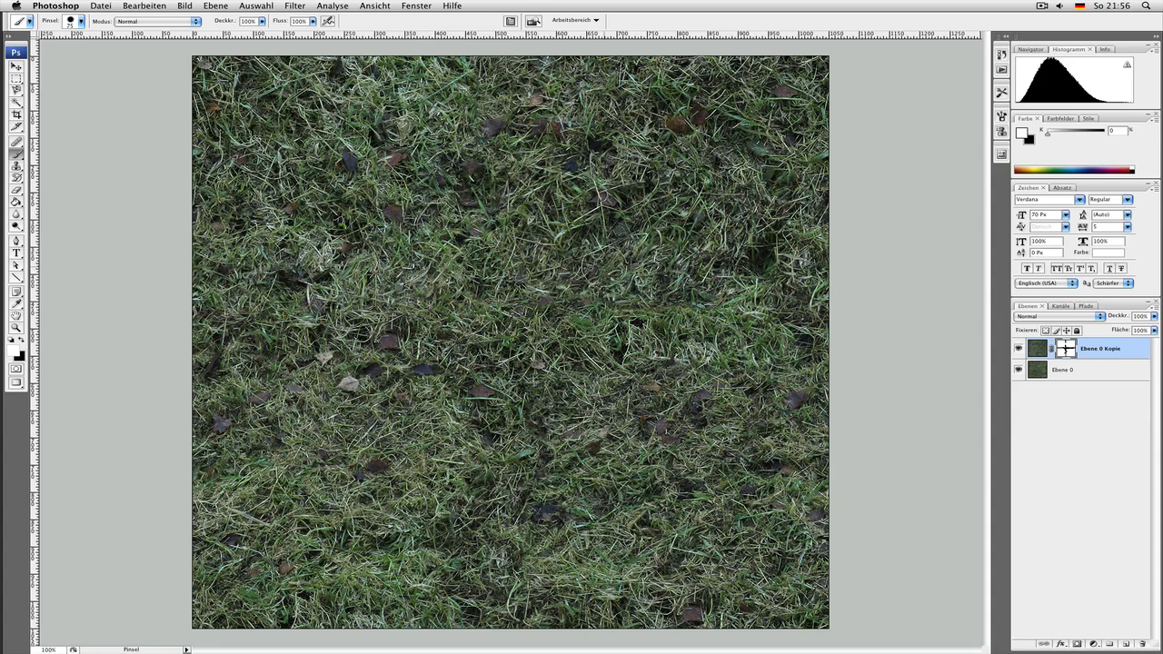
- Switch the mask brush back to black and mask out a small area just right of the upper vertical seam
key(x)
click(520, 190)
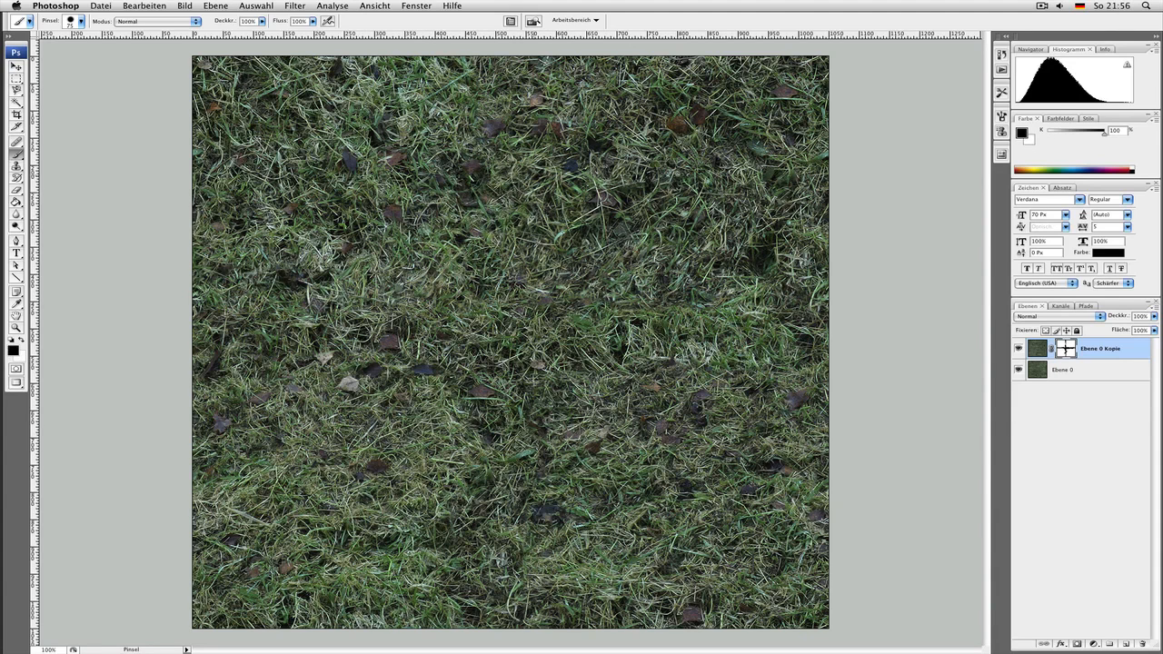
drag(529, 186, 516, 202)
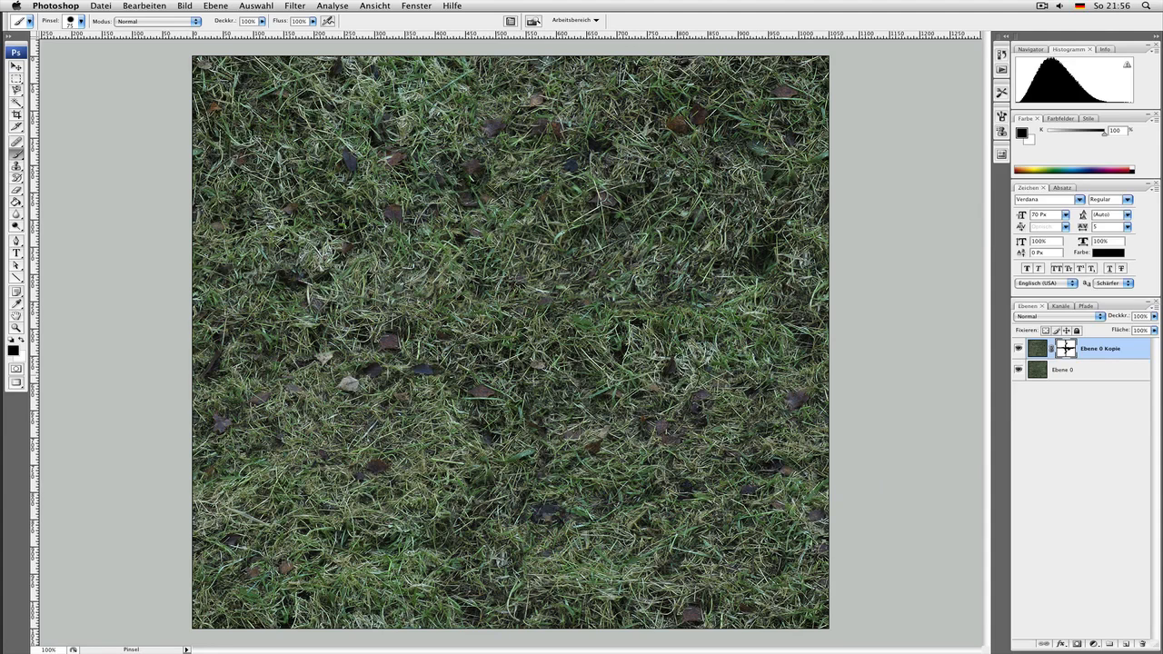
- Try brush strokes directly on the upper layer's image instead of its mask, in black and white, undoing each stroke
key(x)
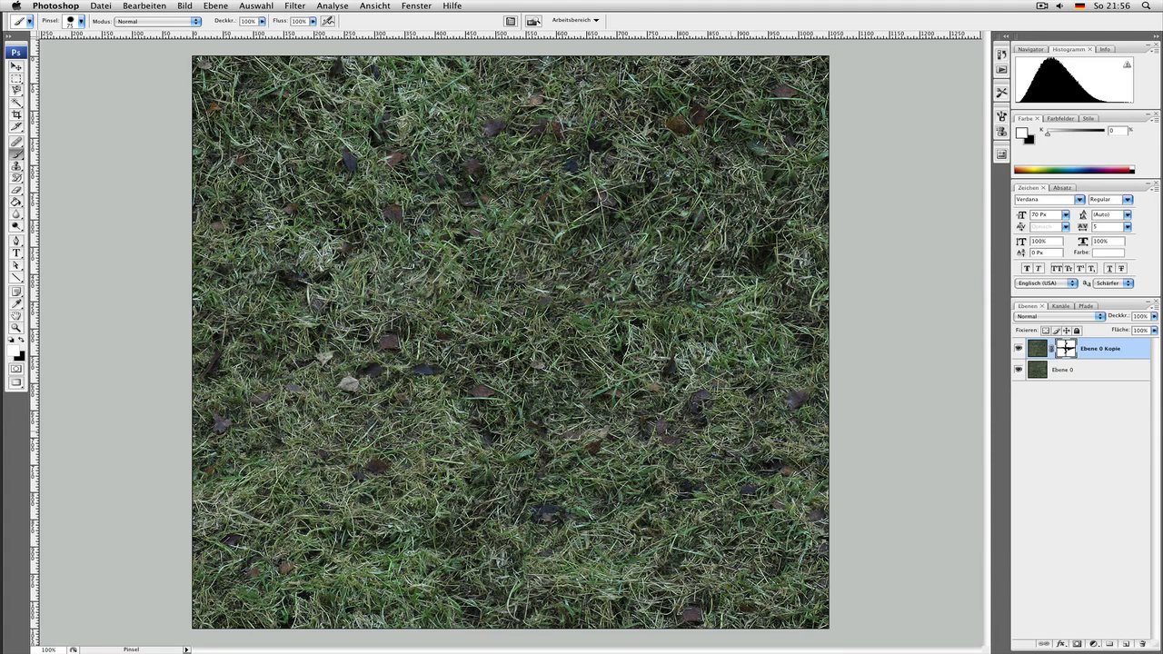
click(1037, 351)
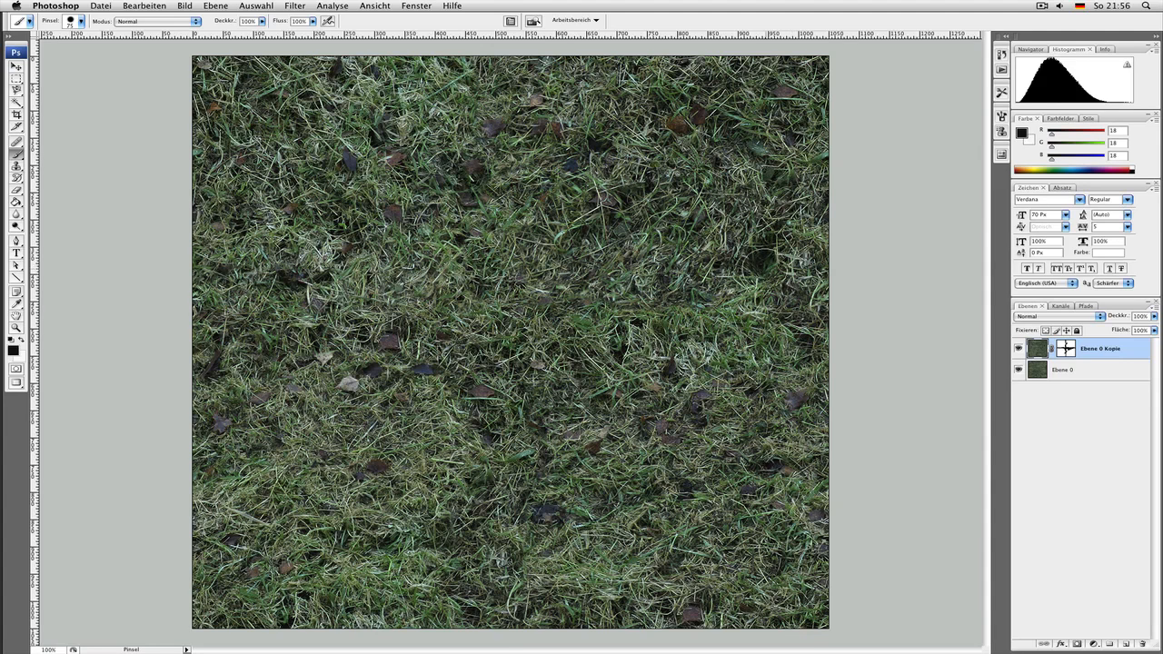
click(764, 263)
key(super+z)
click(1062, 352)
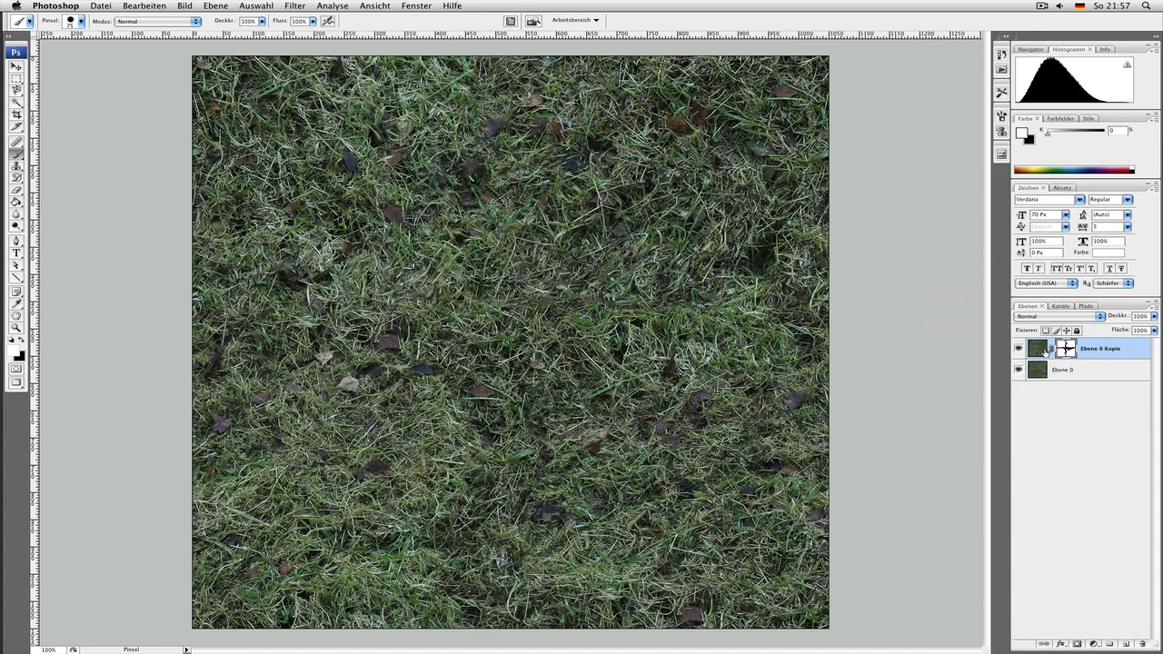
click(1037, 349)
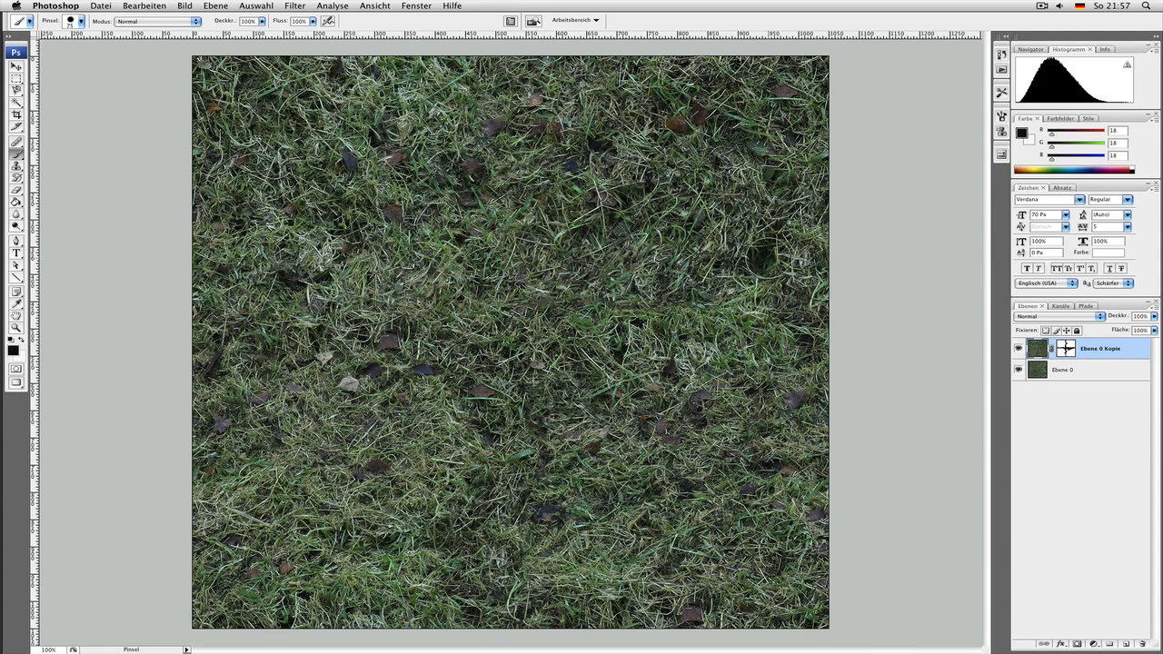
key(x)
drag(768, 263, 780, 231)
key(super+z)
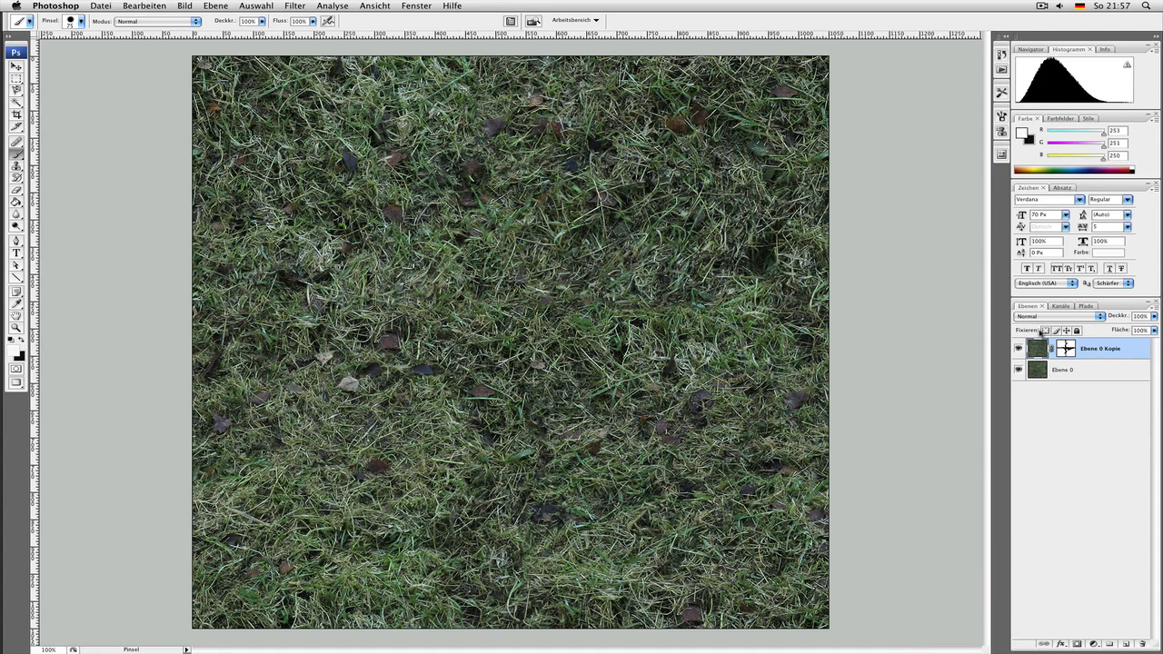
- Try a brush stroke on the upper layer's mask over the dark patch near the upper right edge, and undo it
click(1070, 352)
drag(768, 263, 780, 229)
key(x)
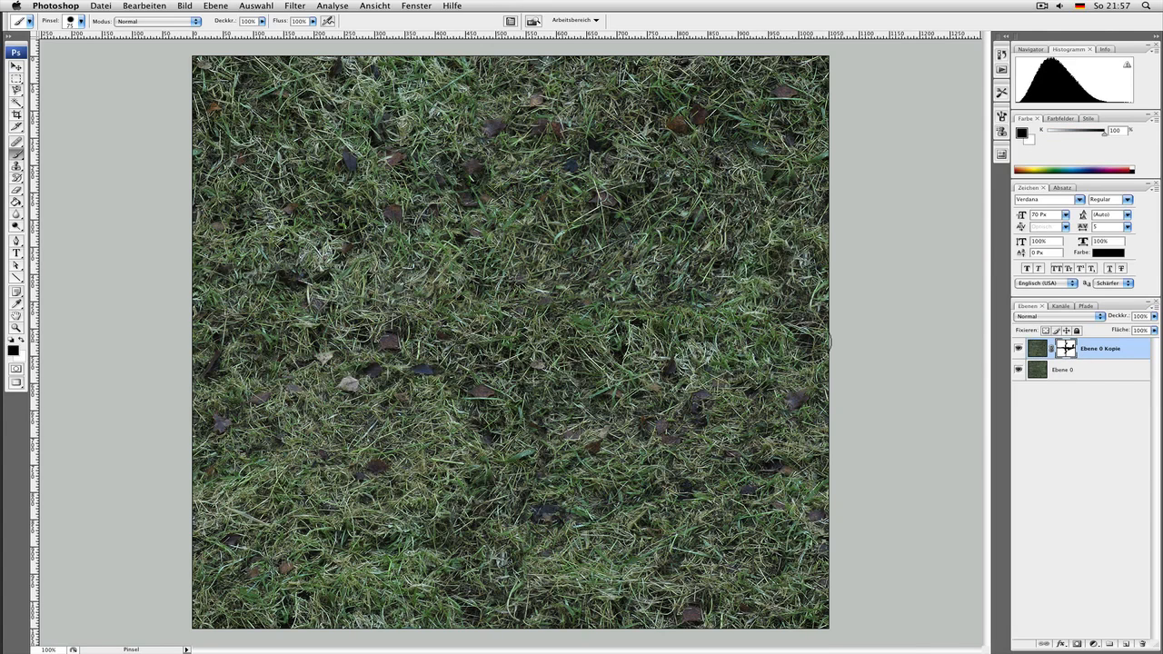
key(super+z)
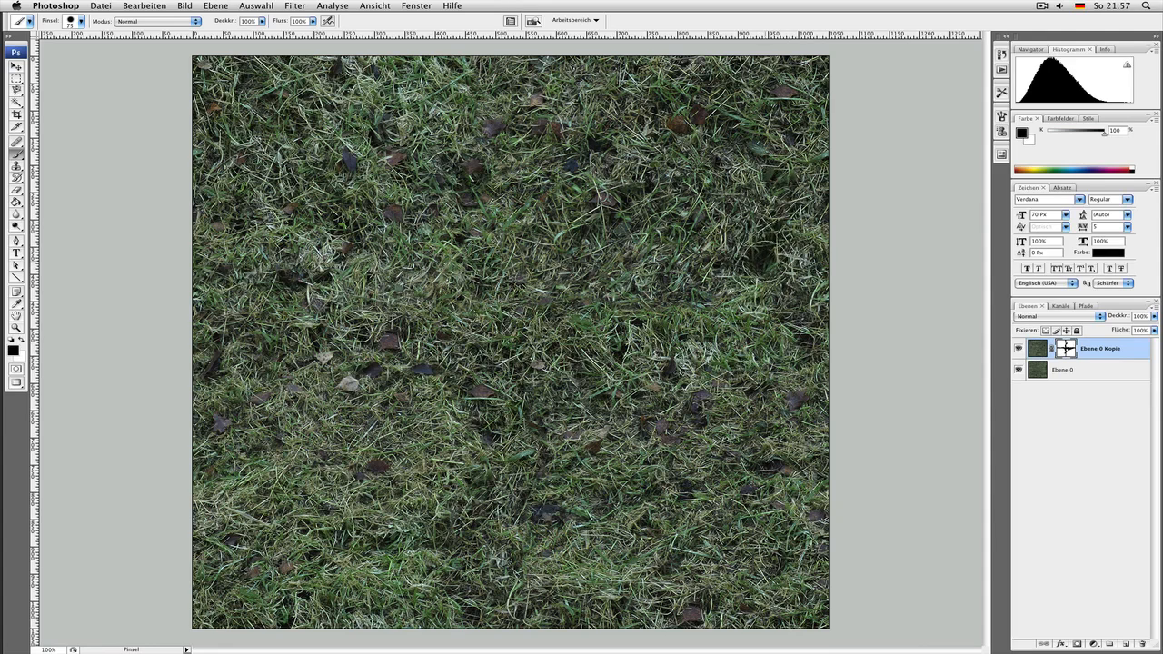
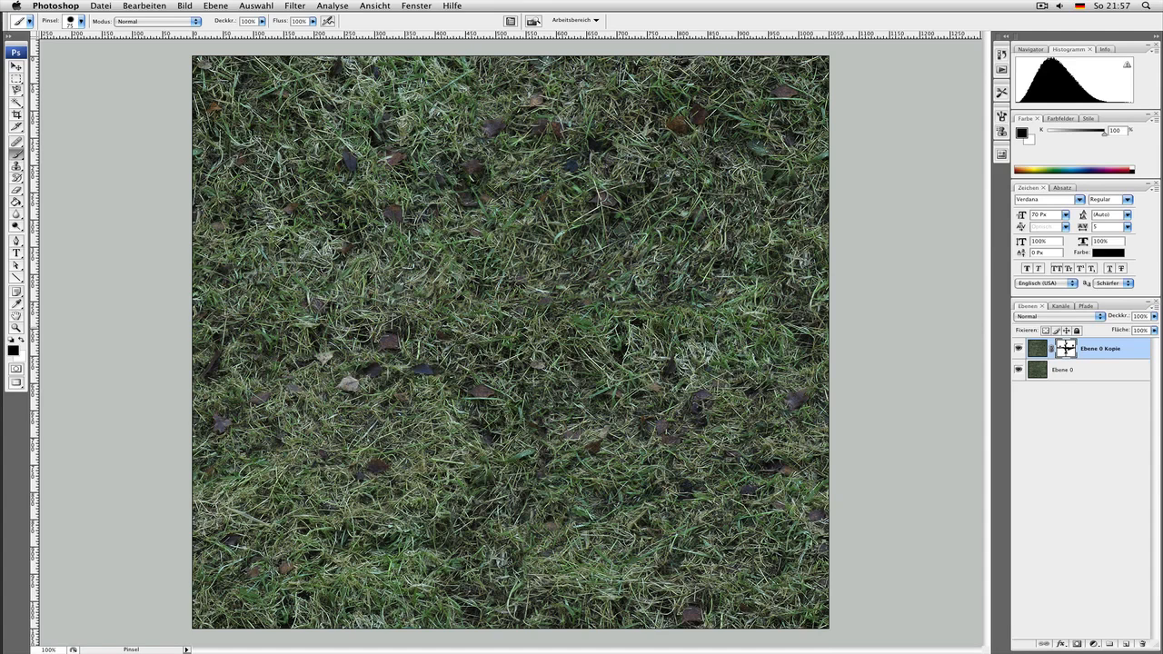
- Copy the whole blended grass image as one layer into a new transparent 1050 × 1050 px document
key(super+a)
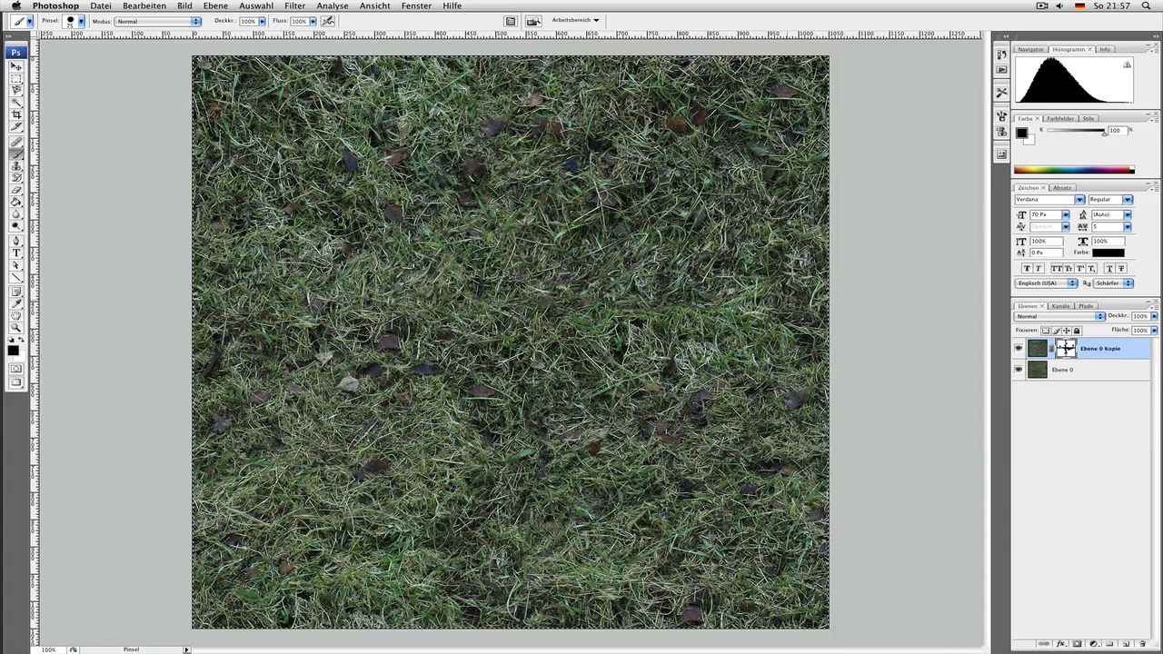
key(super+n)
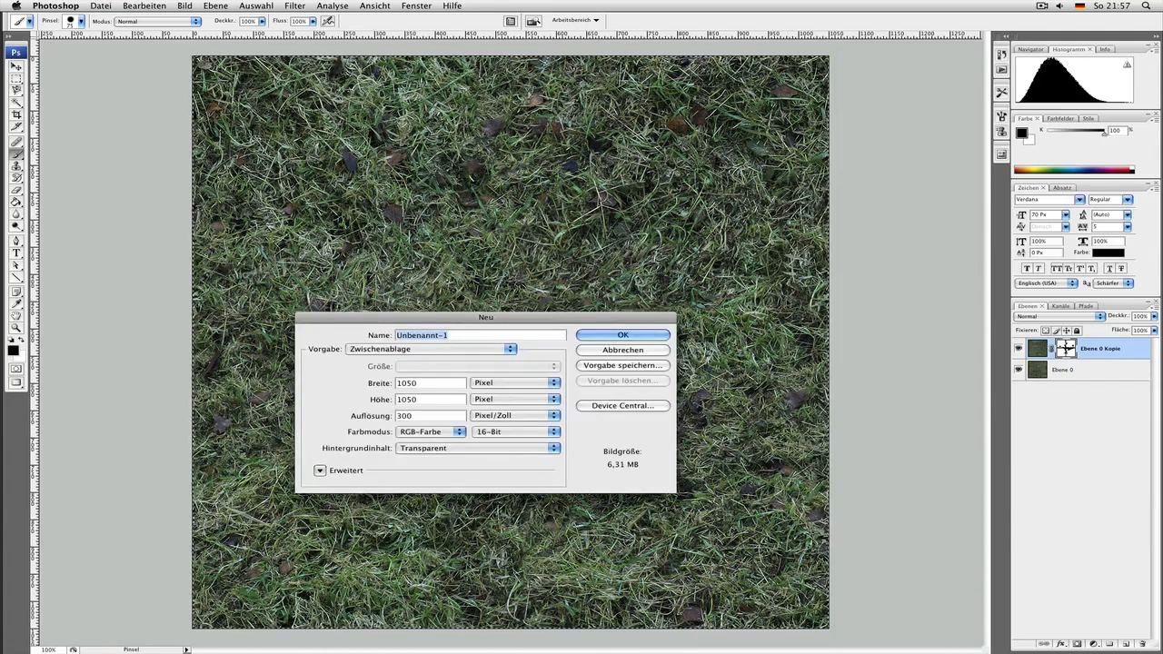
key(Return)
key(super+v)
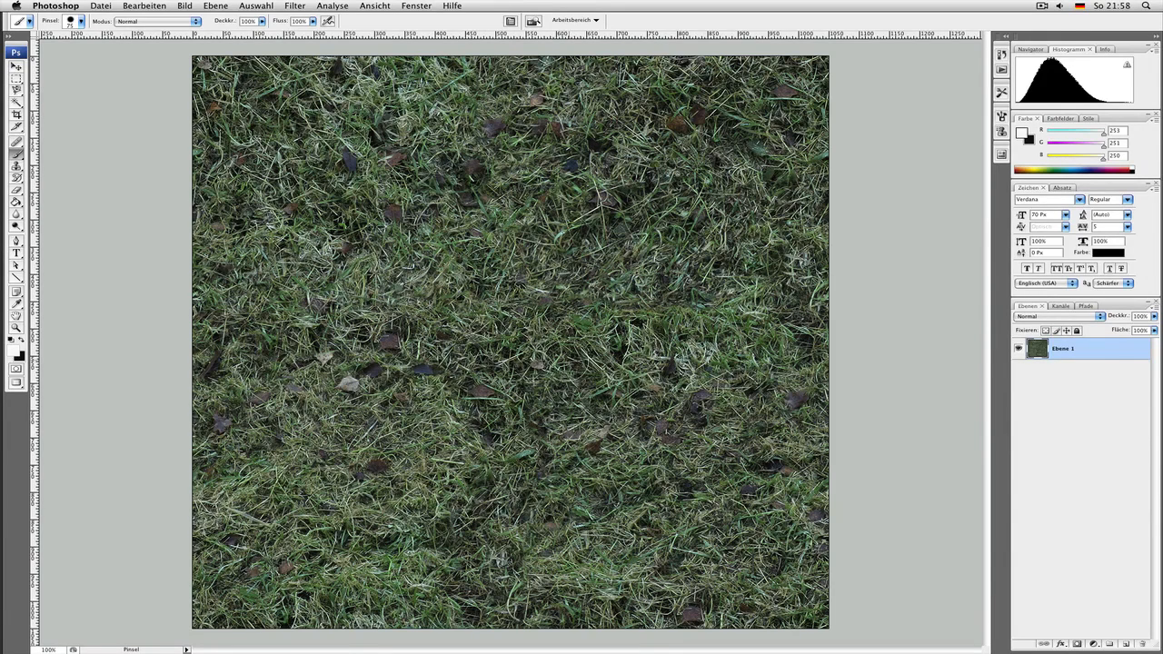
- Define the merged grass image as a pattern named "grass"
click(145, 5)
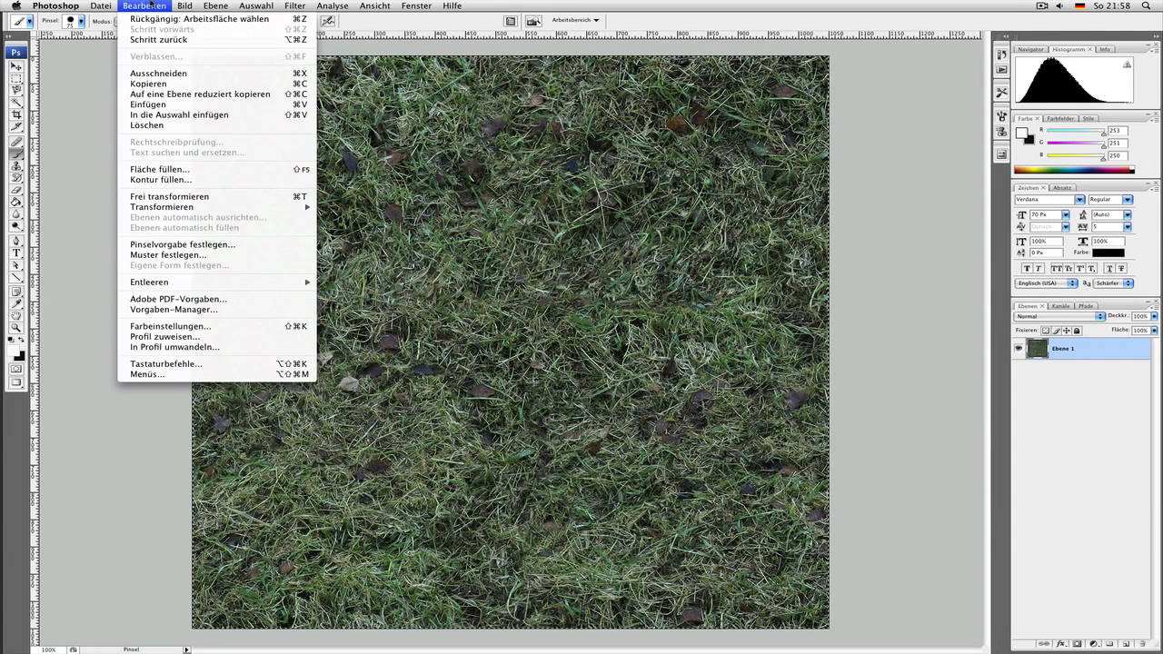
click(209, 260)
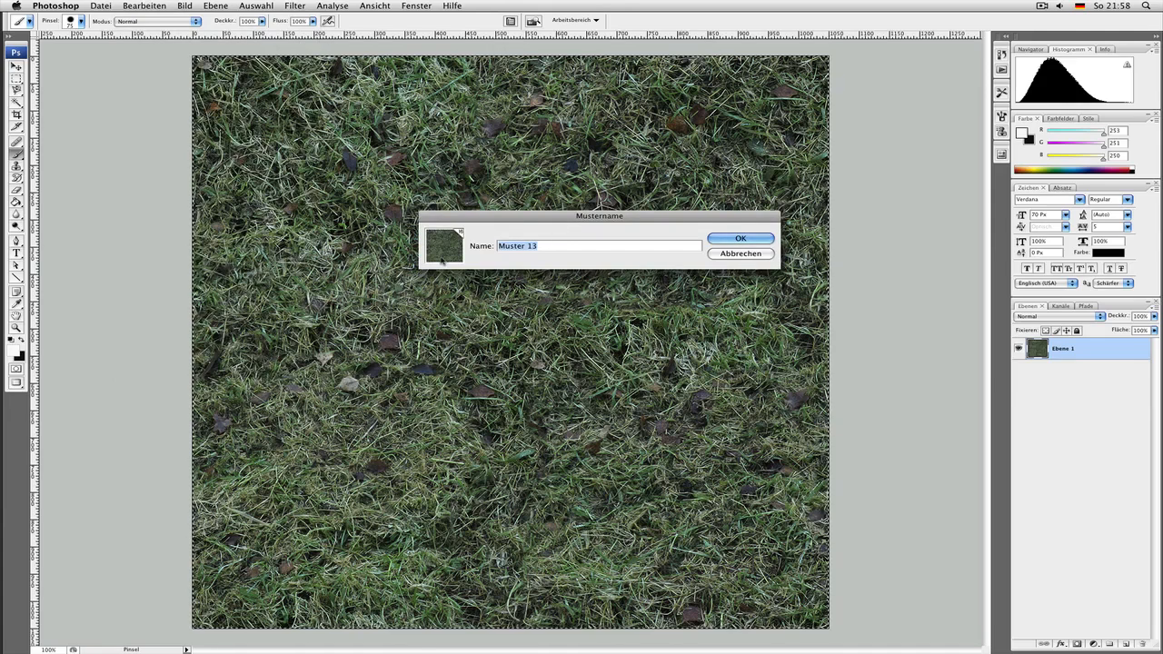
text(grass)
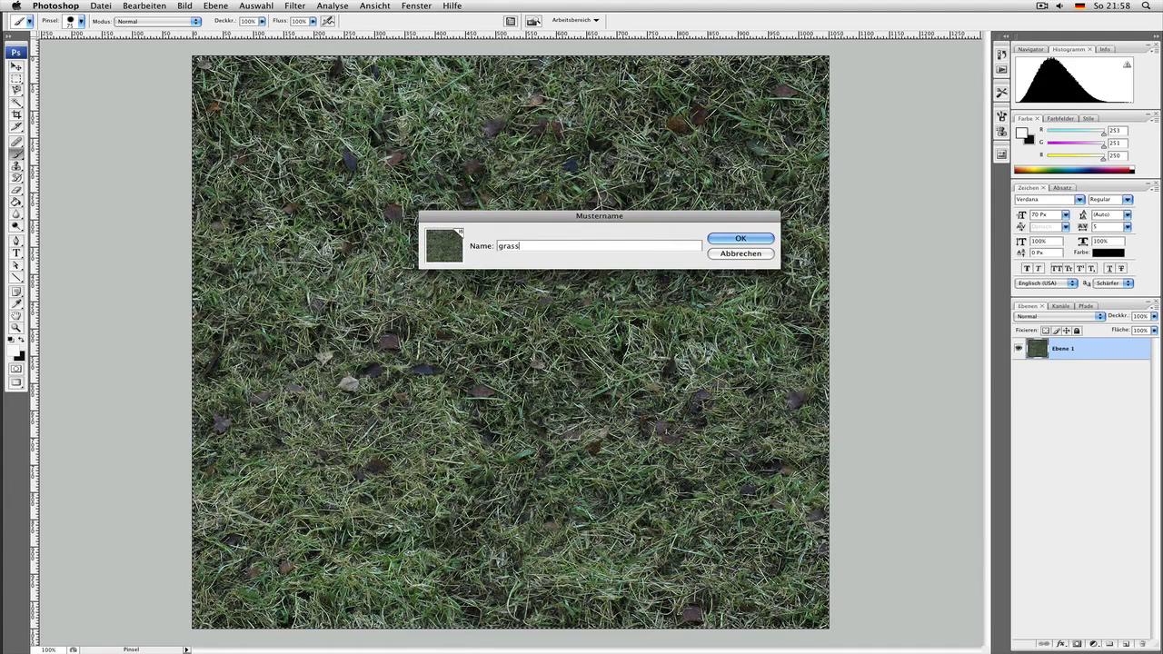
click(718, 239)
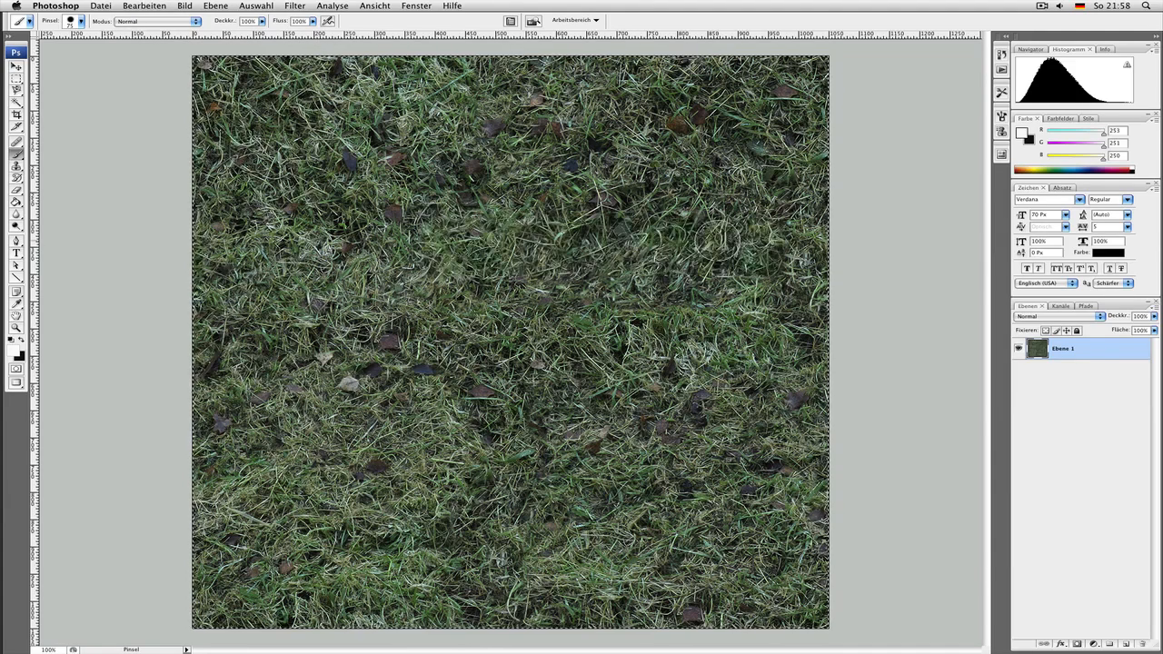
- Create a new transparent document 4000 px wide and 4000 px high
key(super+n)
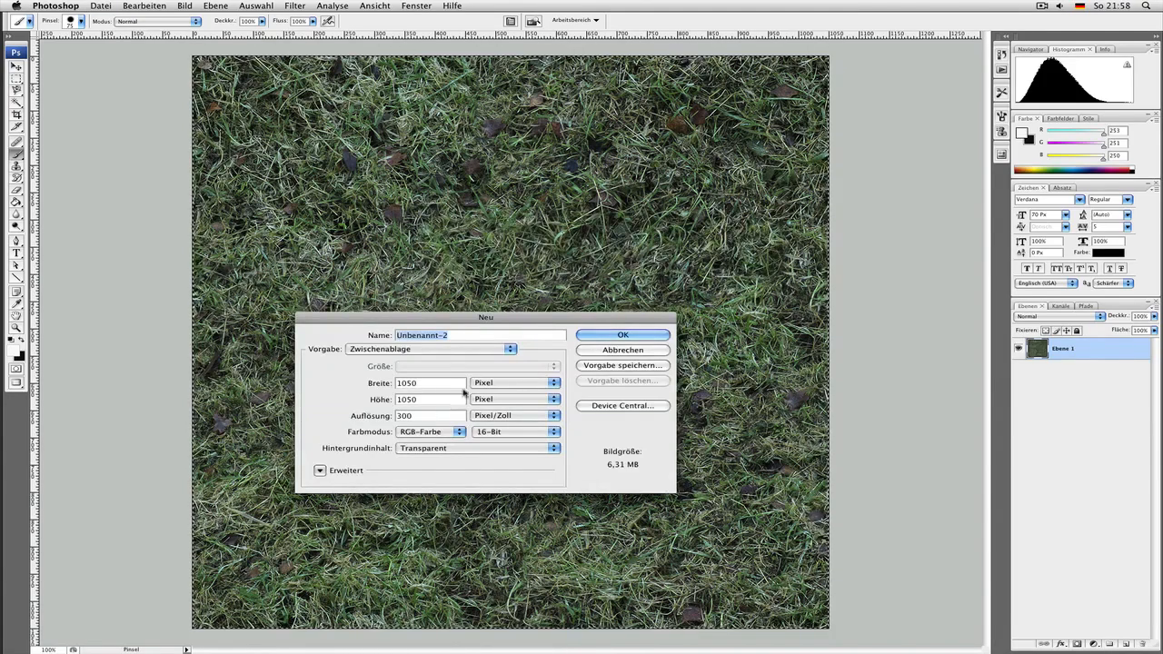
drag(449, 382, 368, 384)
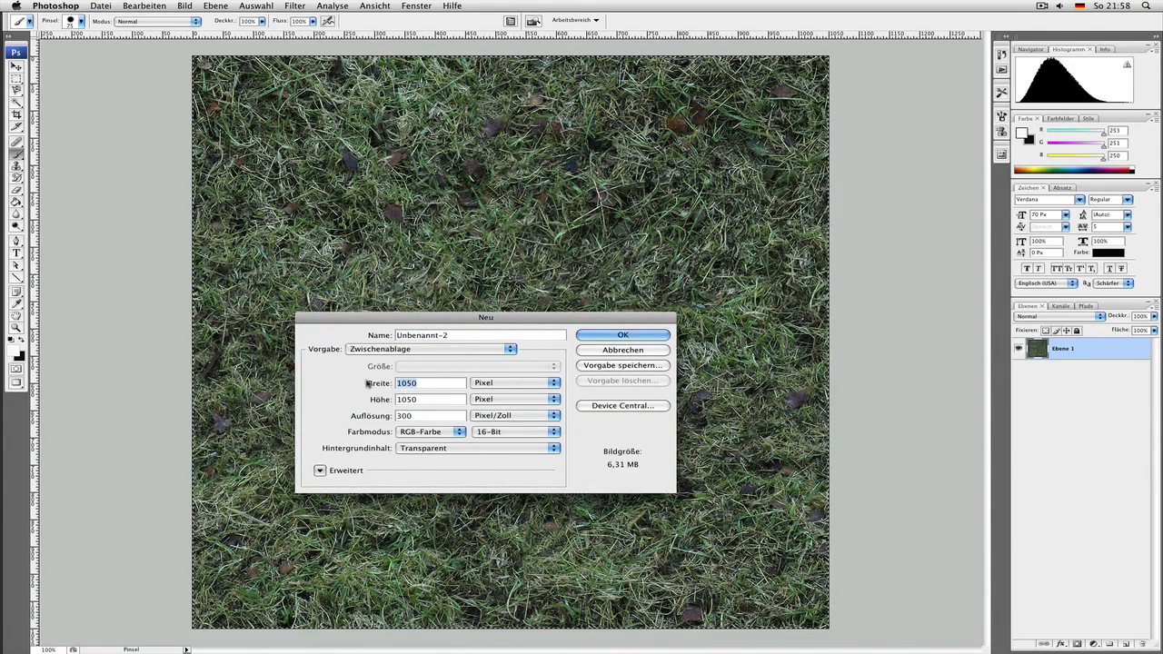
text(4000)
key(Tab)
text(40)
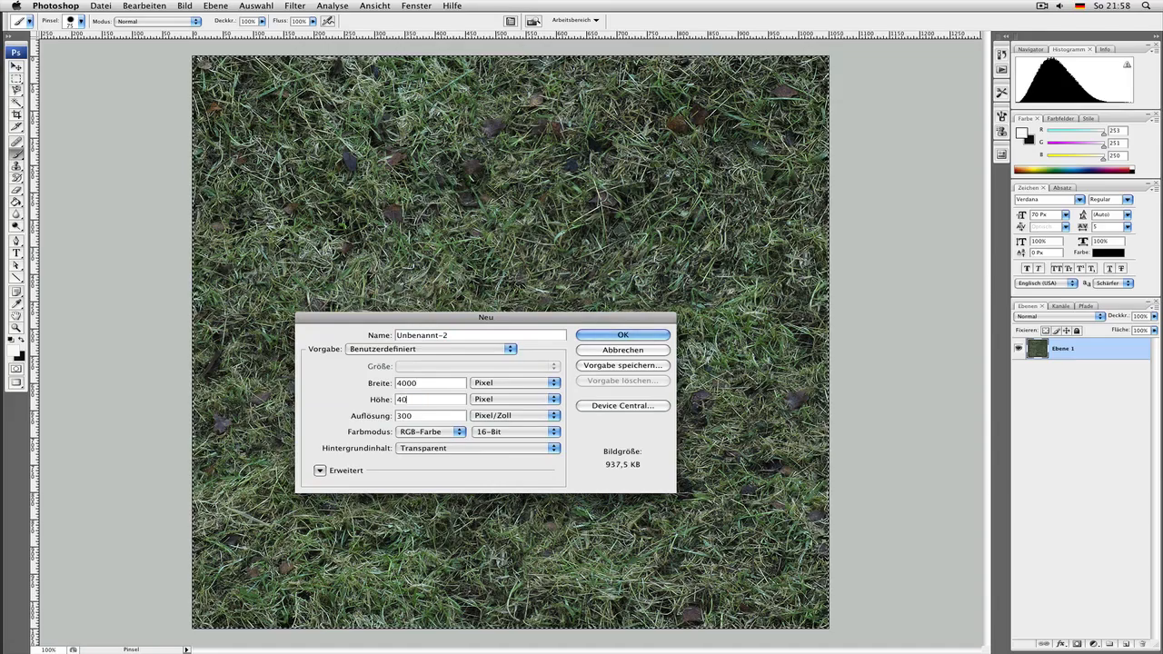
text(00)
key(Return)
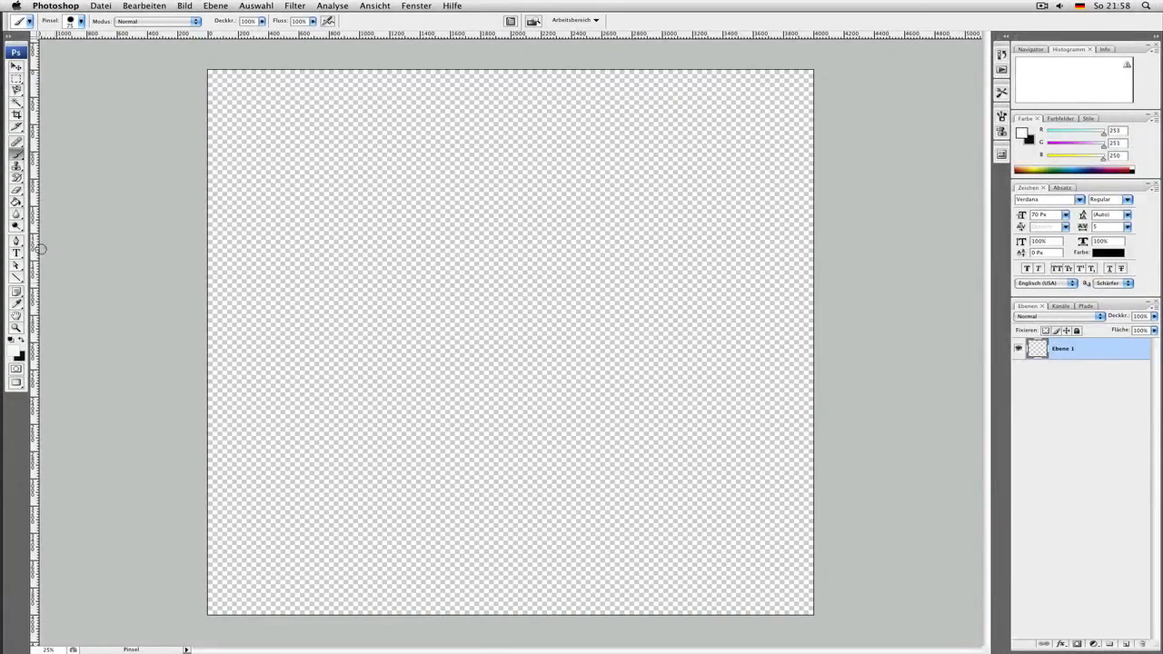
- Fill the empty canvas with the new grass pattern using the Paint Bucket set to pattern fill
click(18, 202)
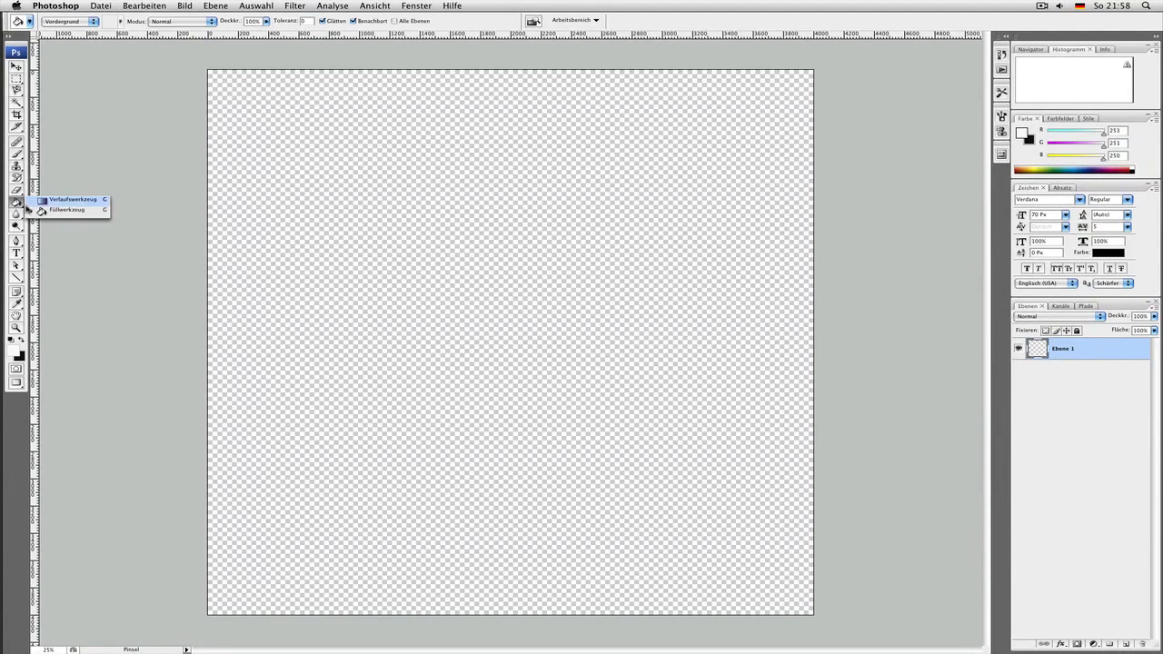
click(68, 209)
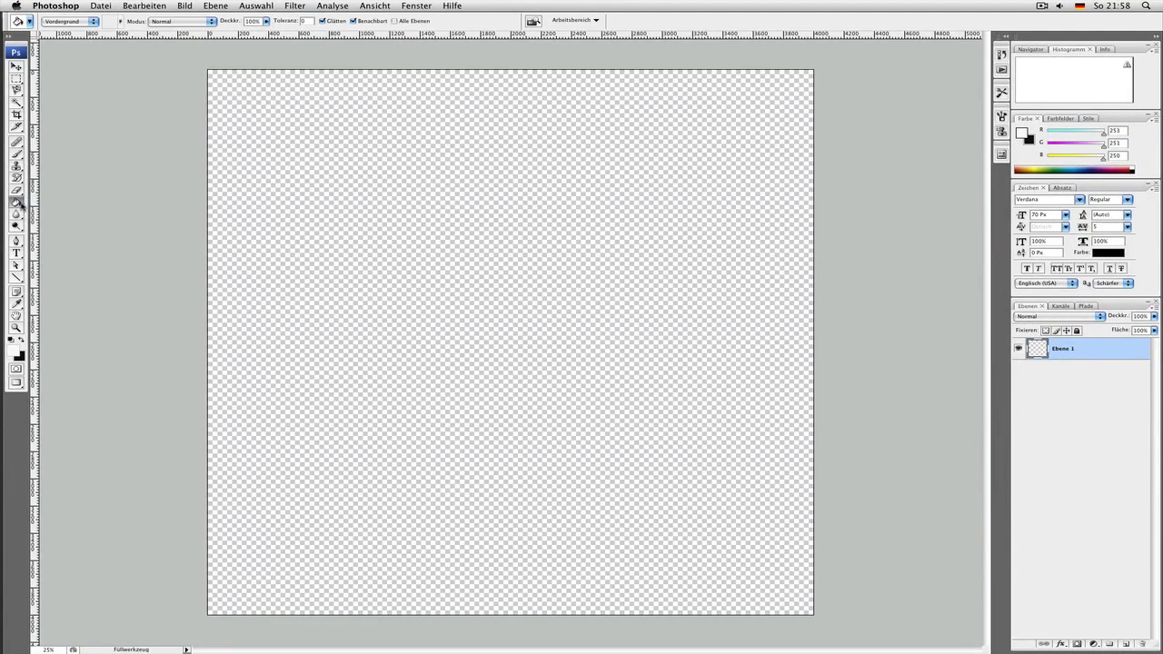
click(57, 25)
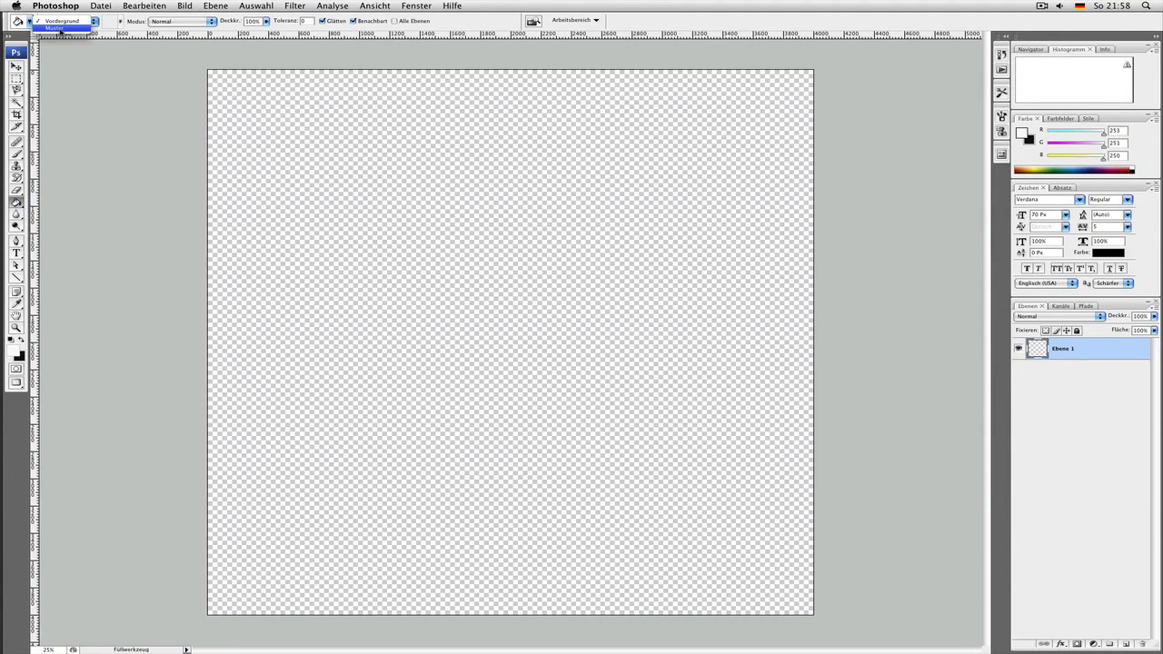
click(60, 28)
click(122, 22)
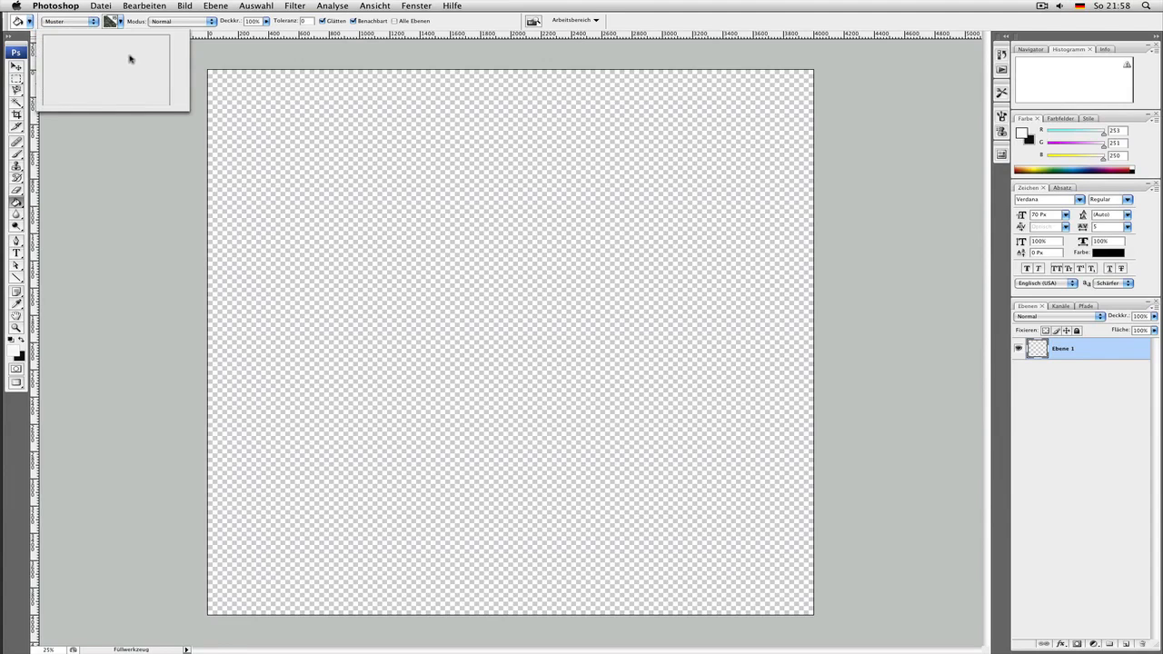
drag(164, 61, 160, 97)
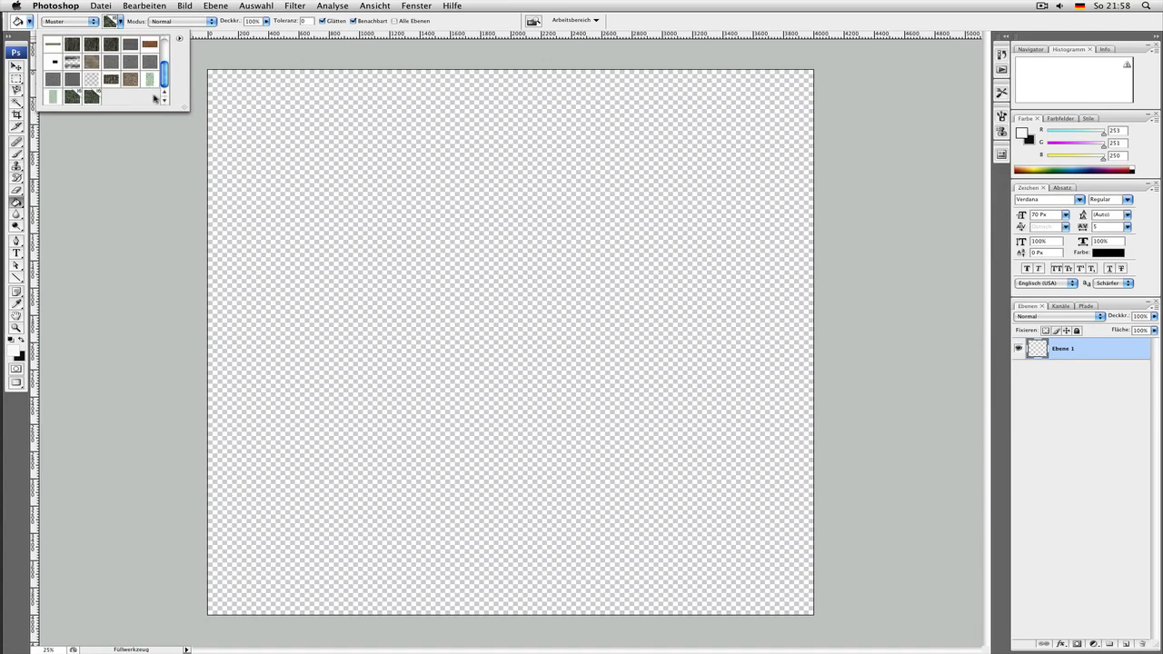
click(94, 97)
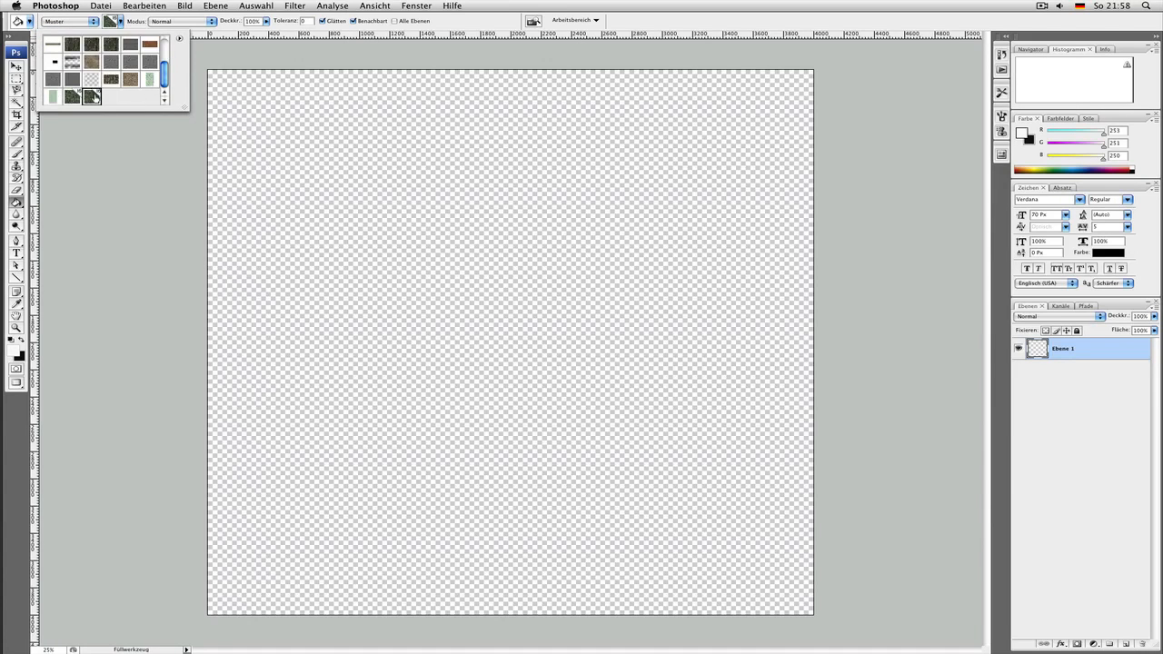
click(245, 154)
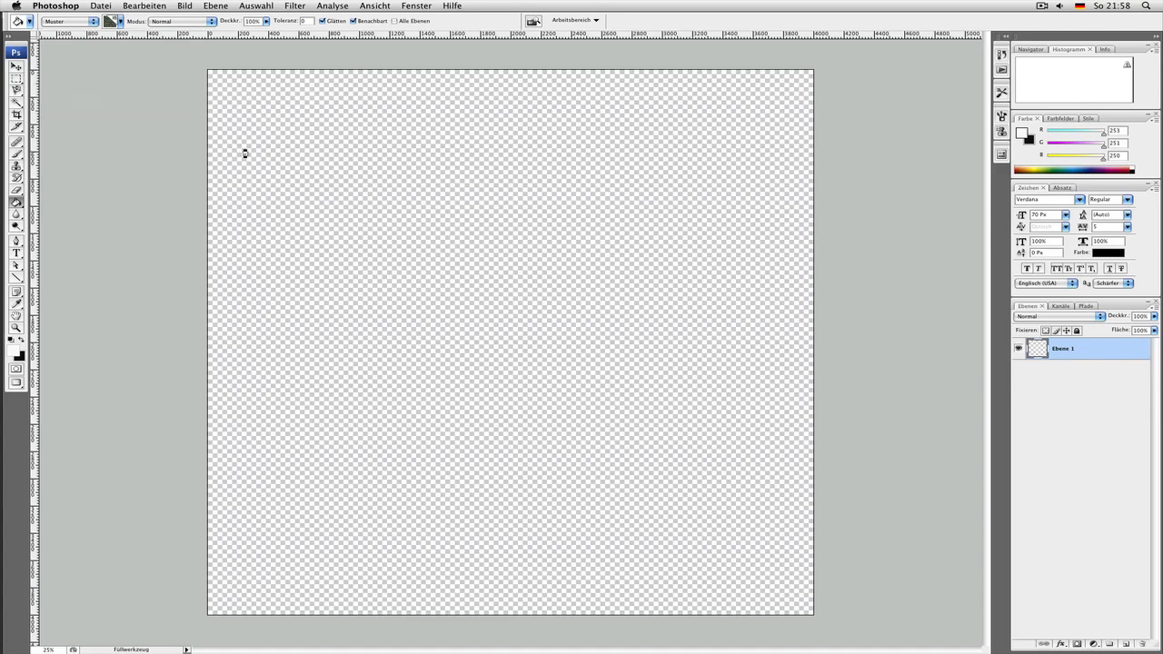
click(264, 217)
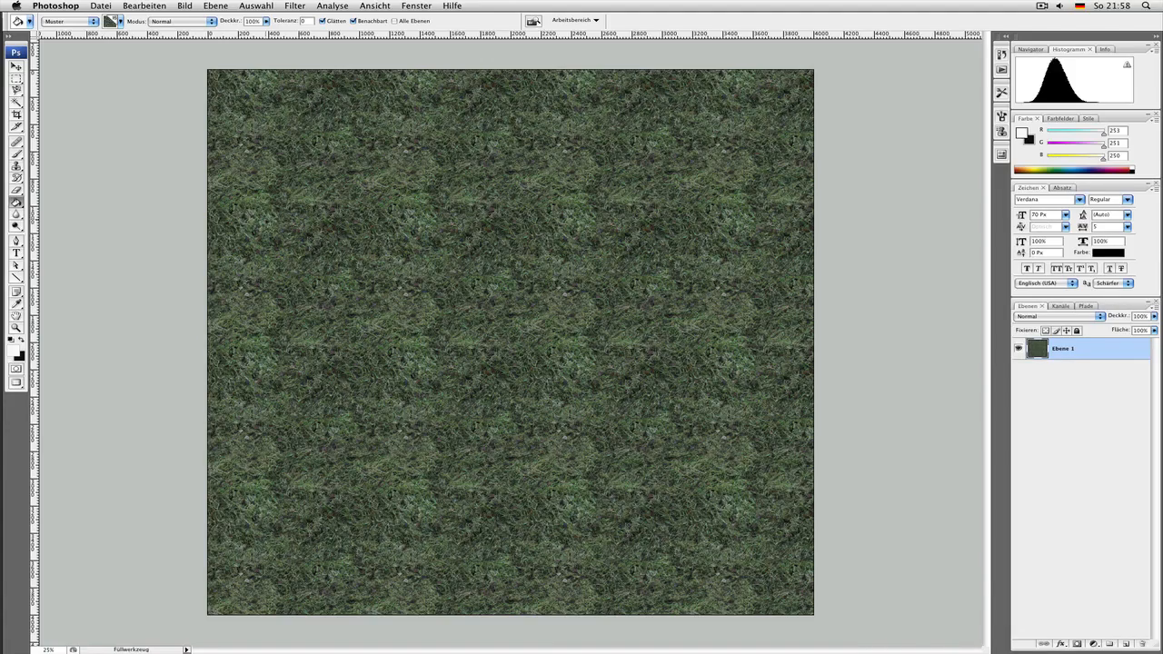
- Place four vertical guides along the repeating edges in the tiled grass, at about 460, 1460, 2560 and 3600 px
key(super+plus)
key(super+plus)
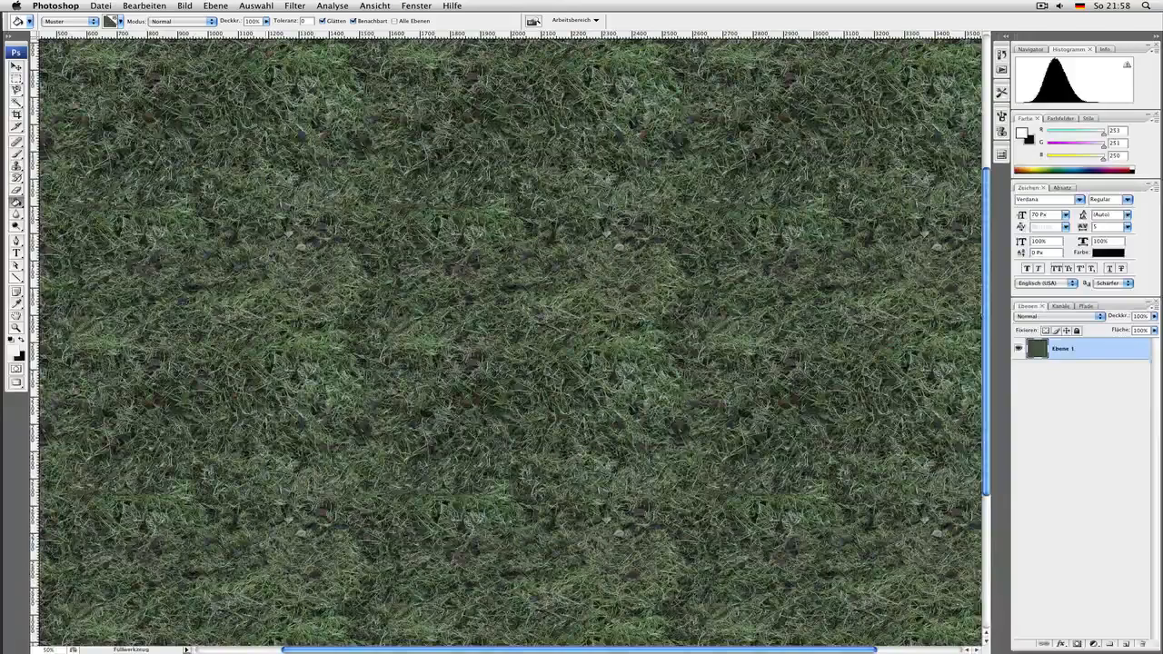
key(super+minus)
key(super+minus)
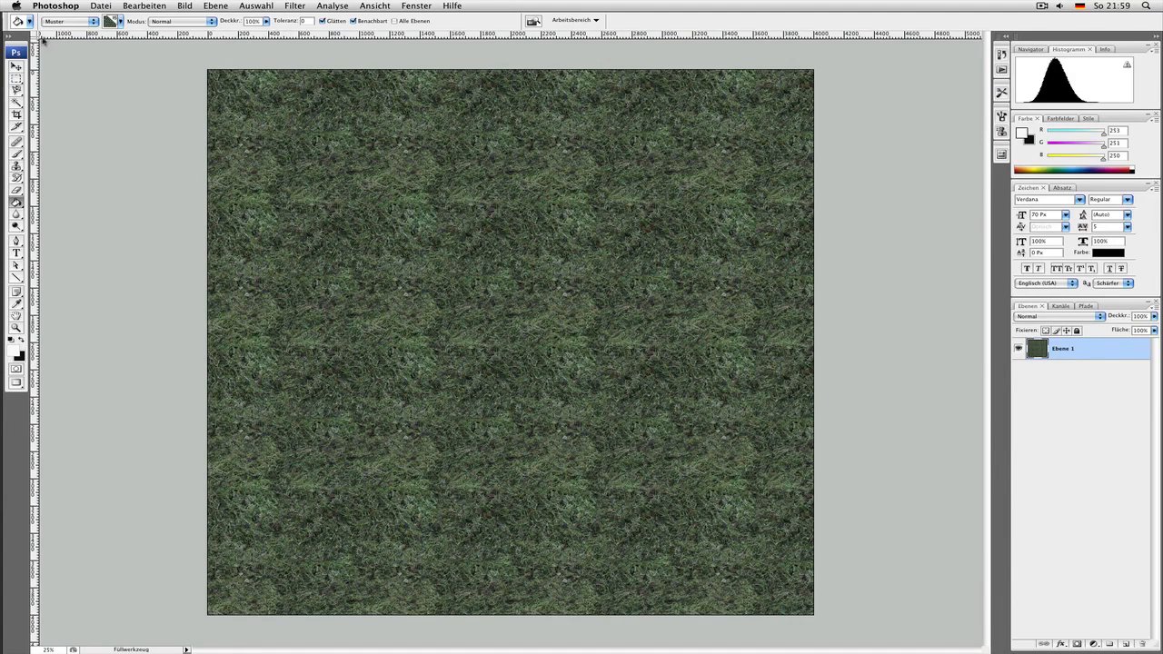
drag(38, 120, 278, 131)
drag(37, 208, 429, 208)
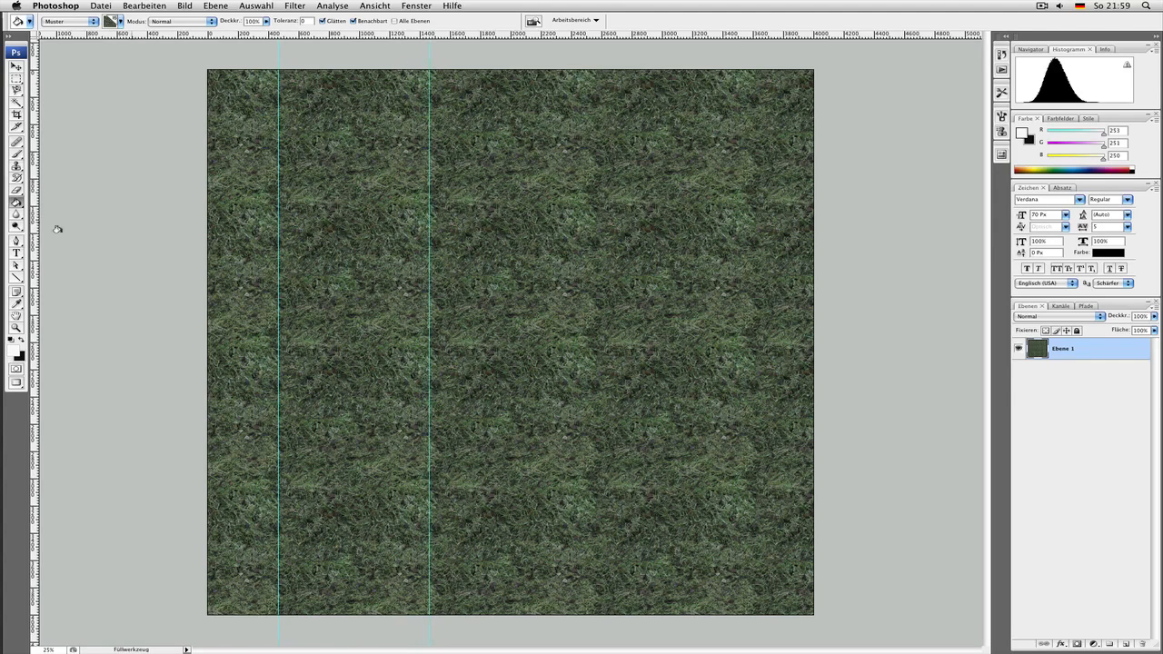
drag(34, 240, 596, 221)
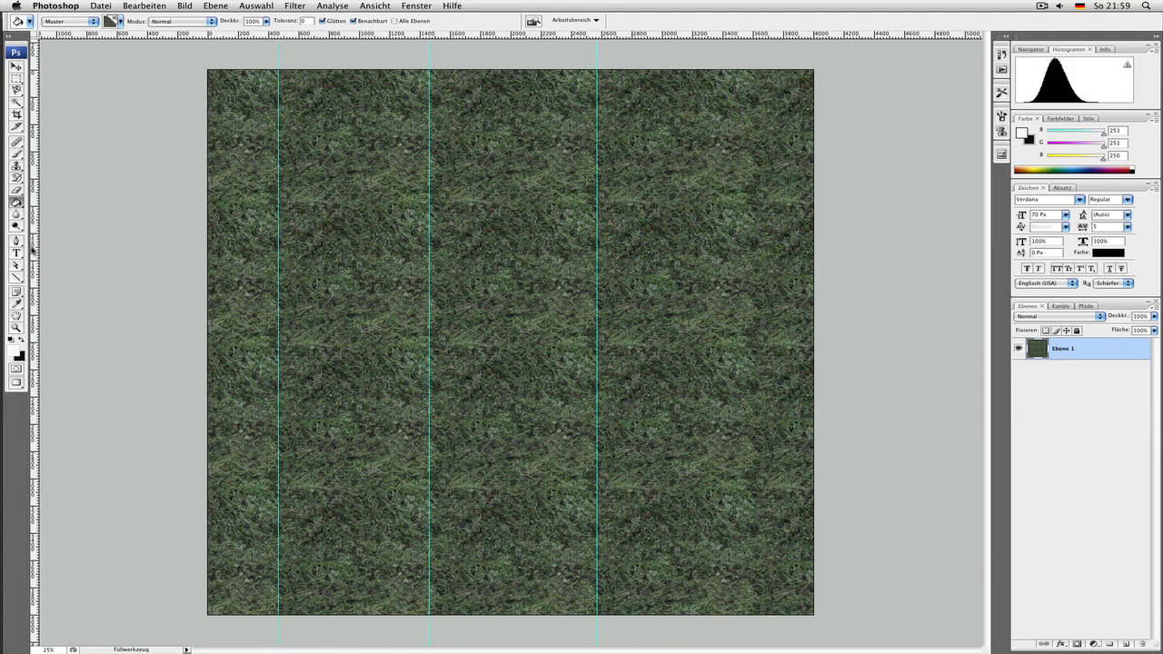
drag(35, 252, 753, 243)
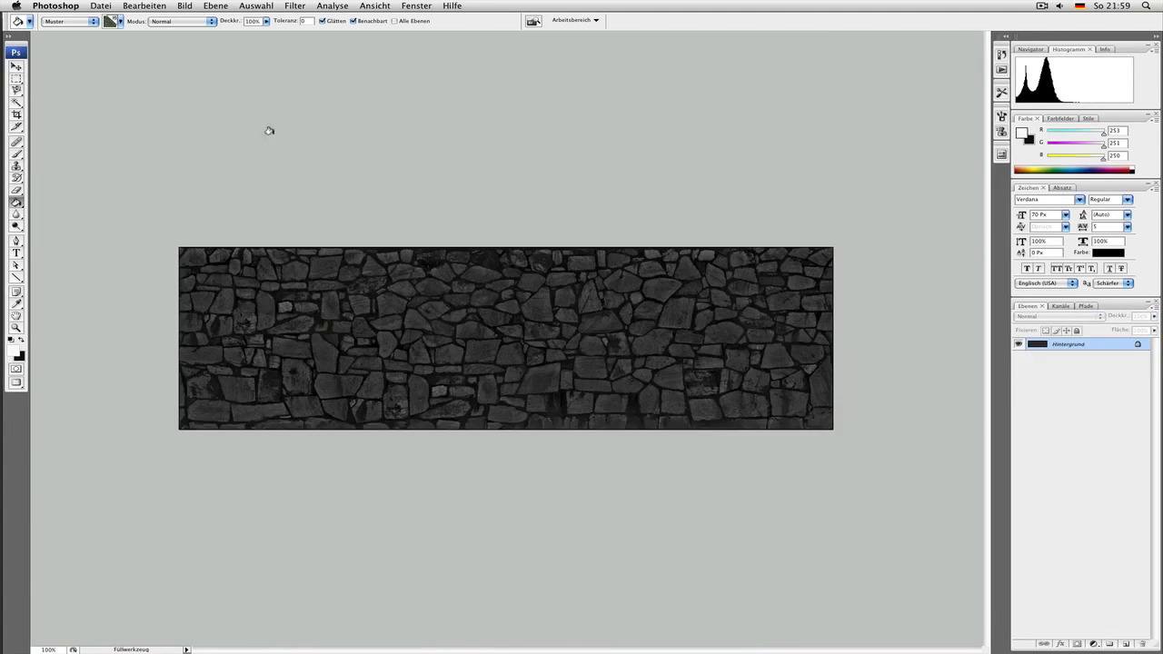
- Set the rectangular marquee to a fixed size of 1050 × 1050 px and place the selection at the grass image's top-left corner
key(super+shift+u)
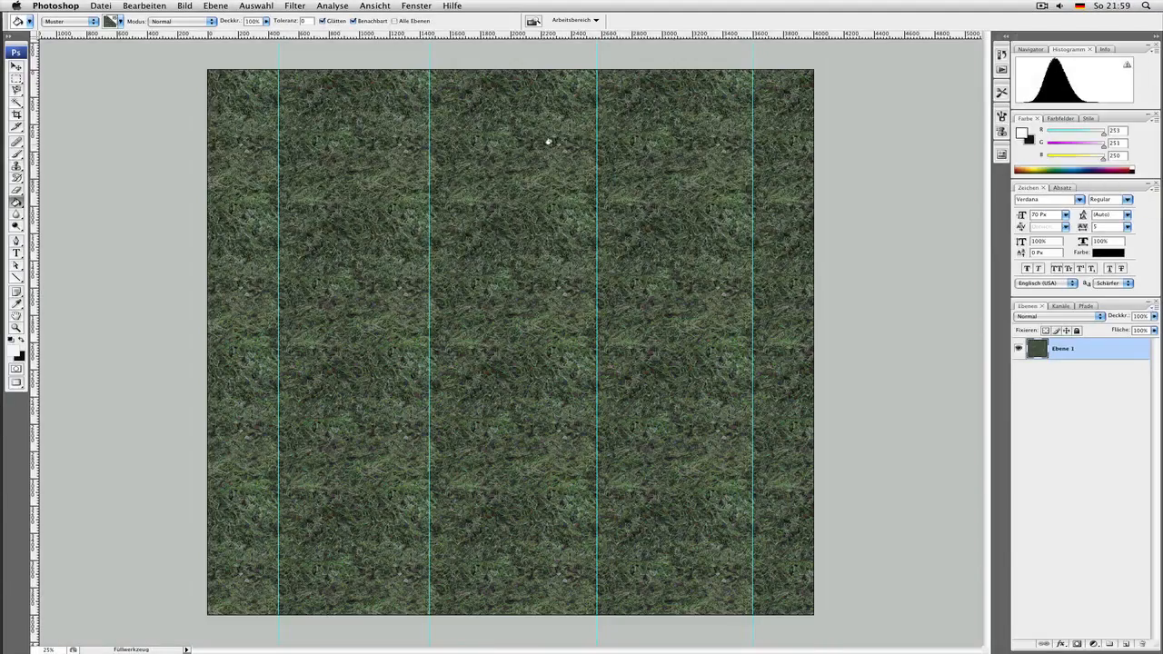
click(16, 82)
click(233, 20)
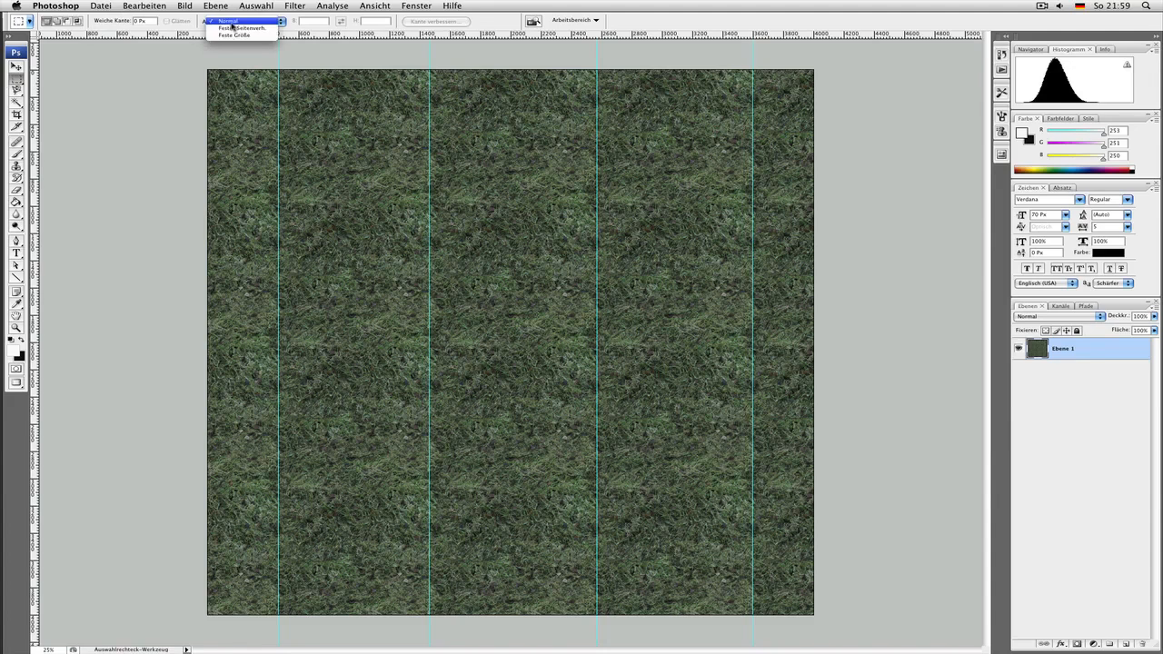
click(257, 36)
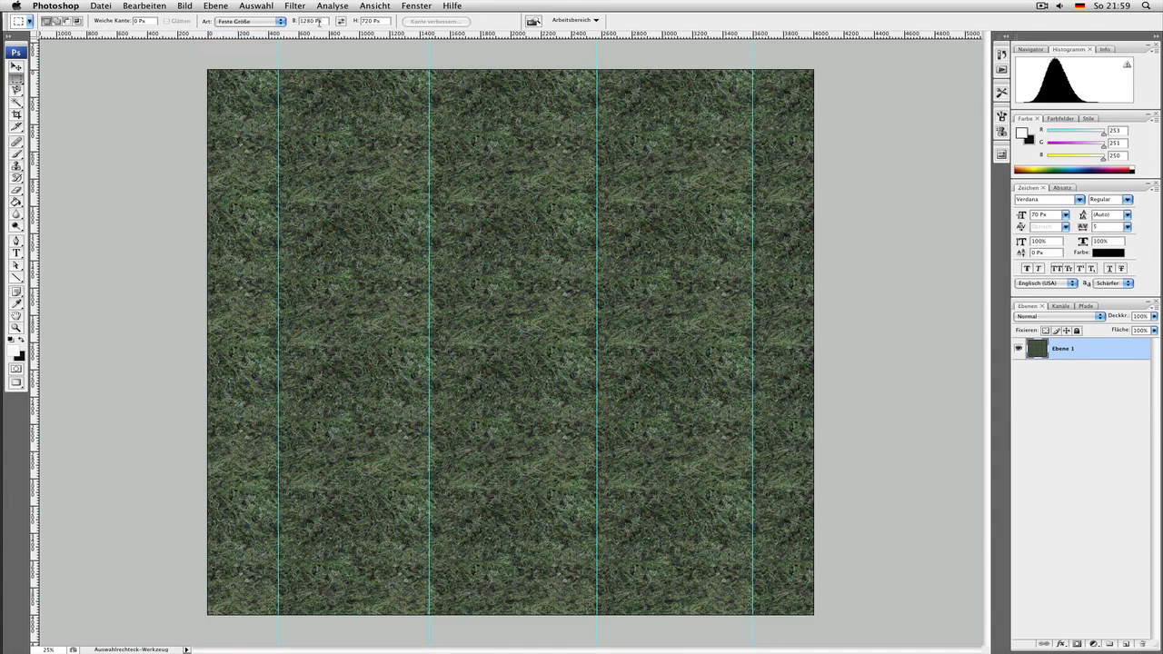
double_click(305, 20)
text(104)
click(201, 61)
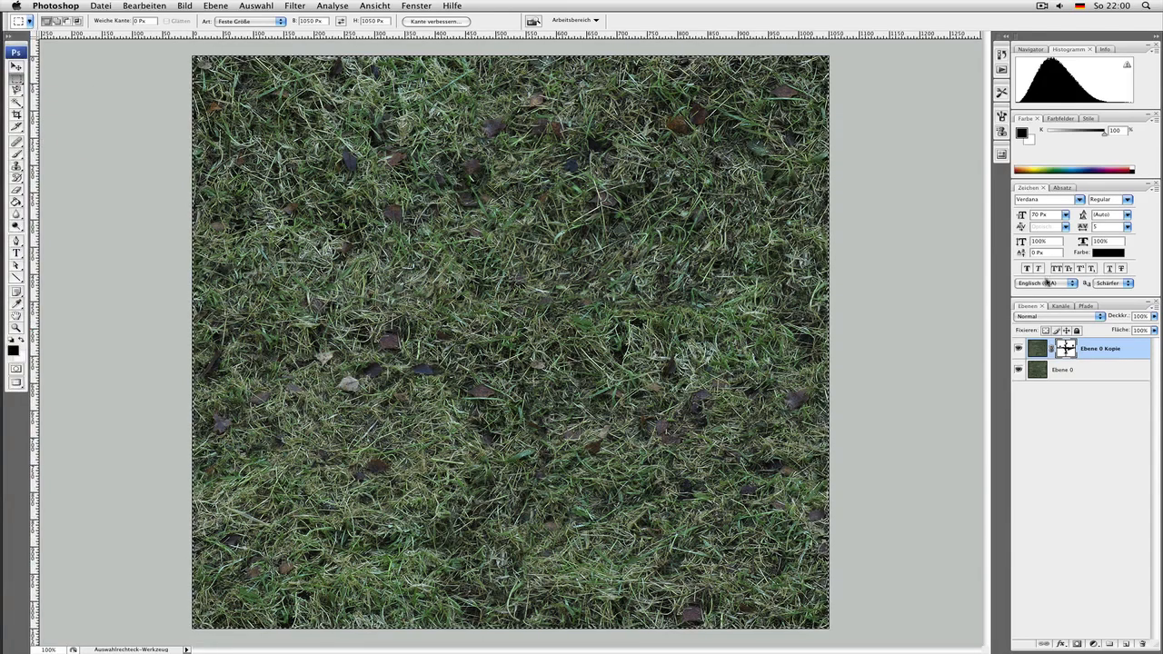
- Make layer Ebene 0 active and toggle the visibility of Ebene 0 Kopie to compare the grass with and without it
click(1044, 369)
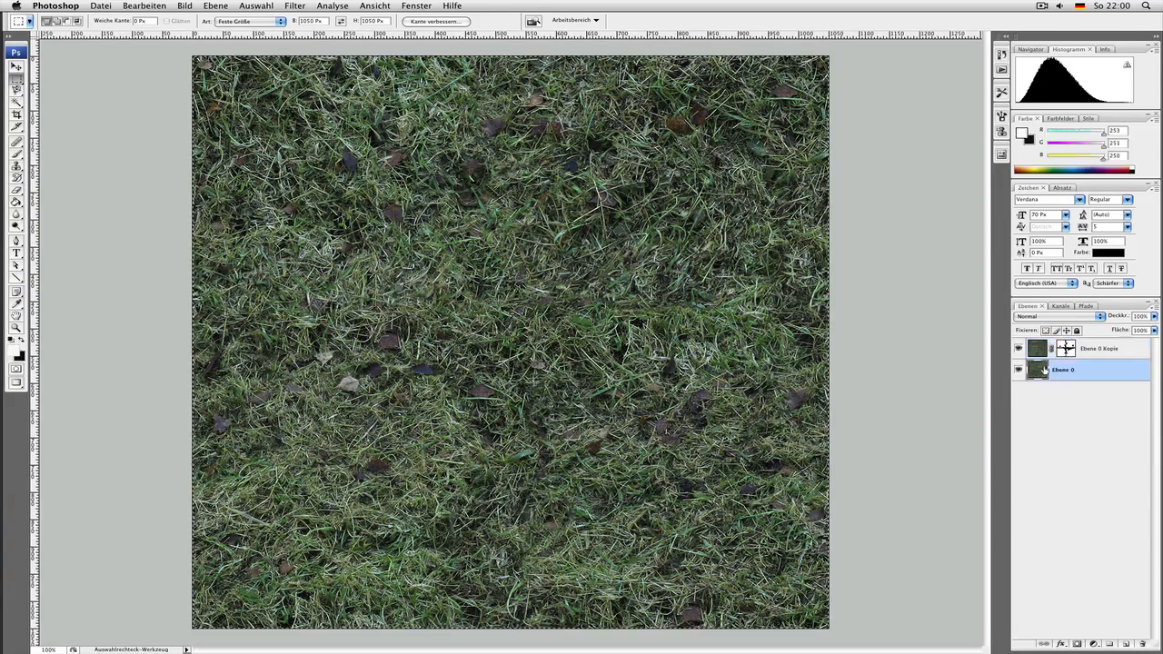
click(1018, 349)
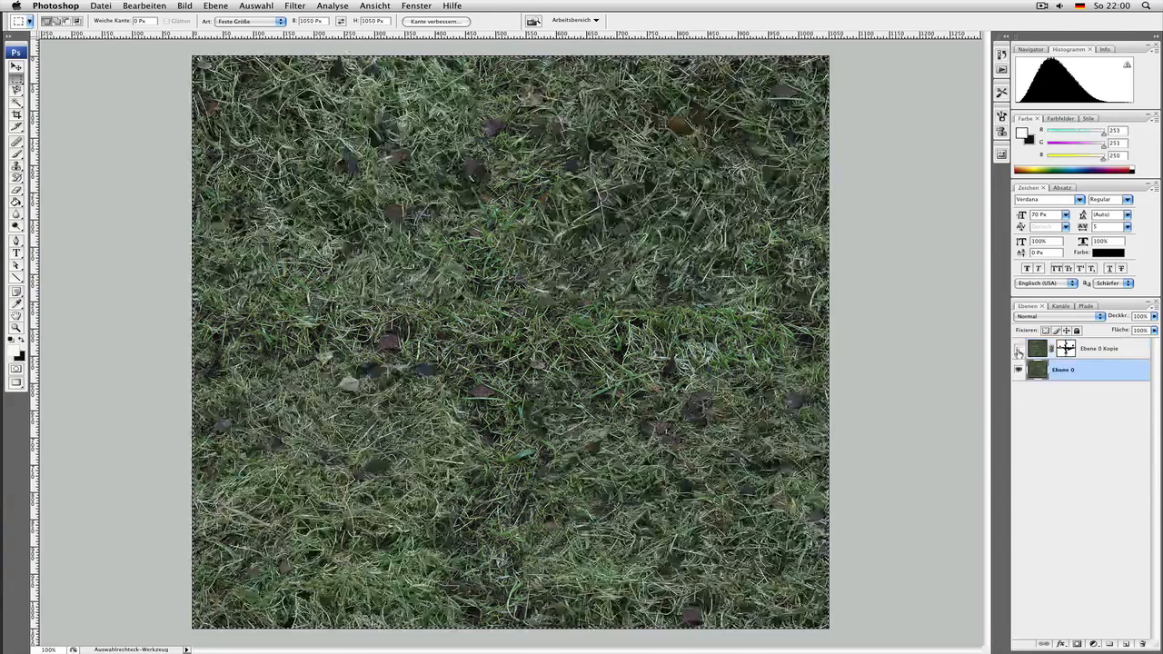
click(1018, 348)
click(1018, 349)
click(1018, 349)
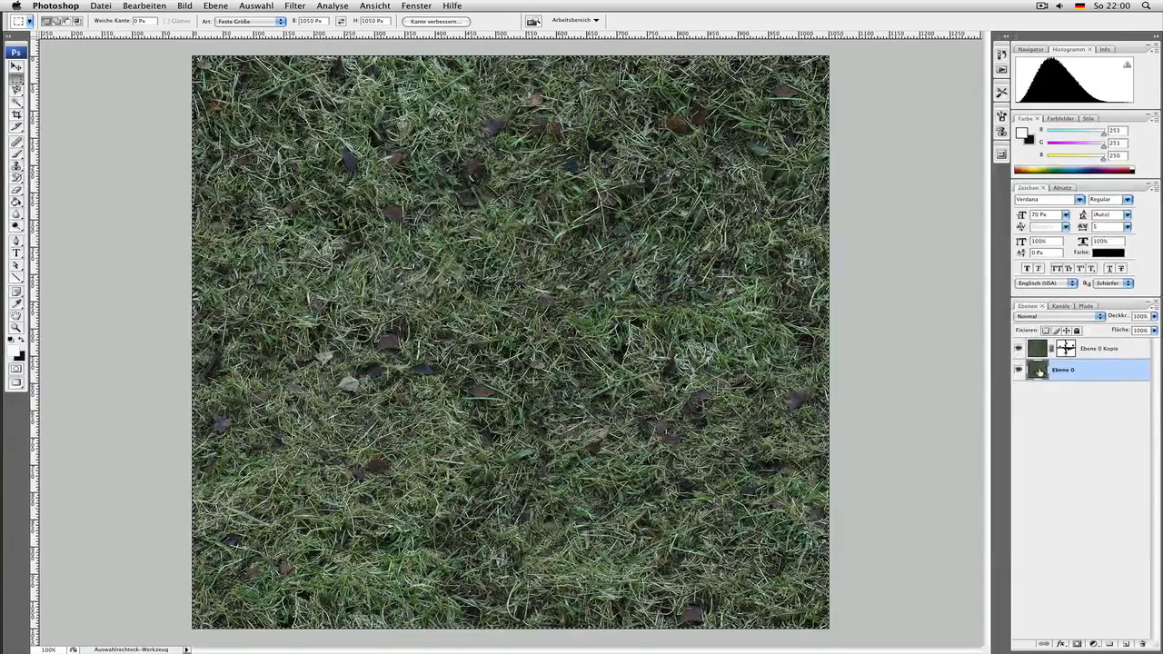
- Clone sampled grass along the vertical centre seam of Ebene 0 and its upper part, using a 195 px Clone Stamp brush
click(16, 165)
right_click(373, 460)
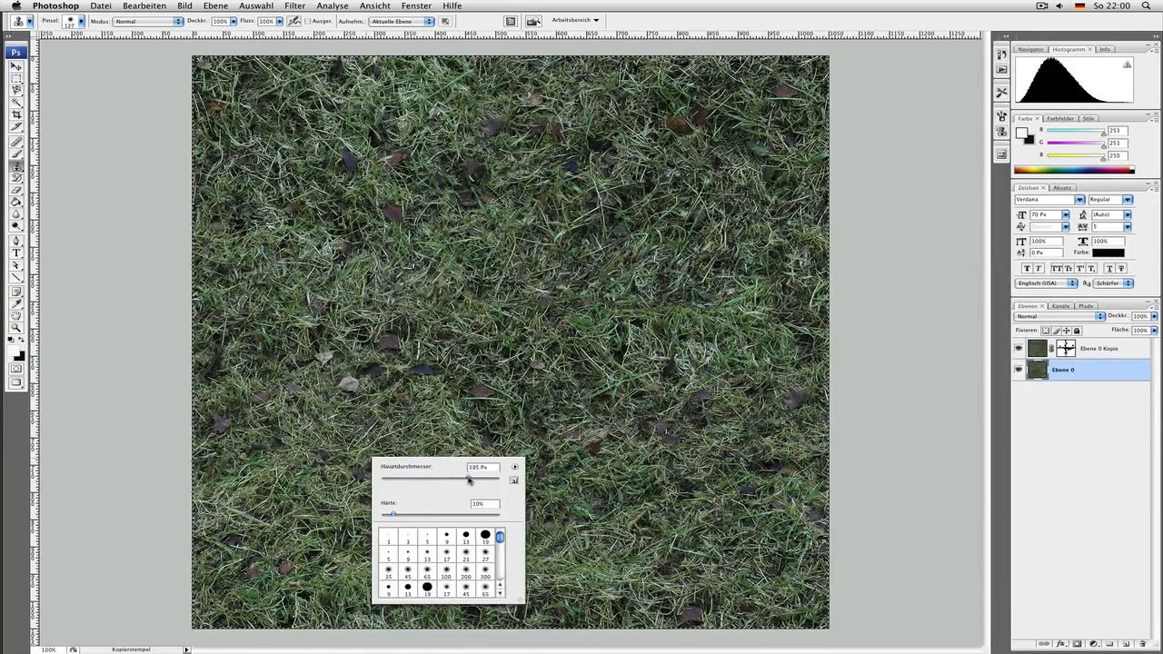
click(441, 515)
alt+click(326, 442)
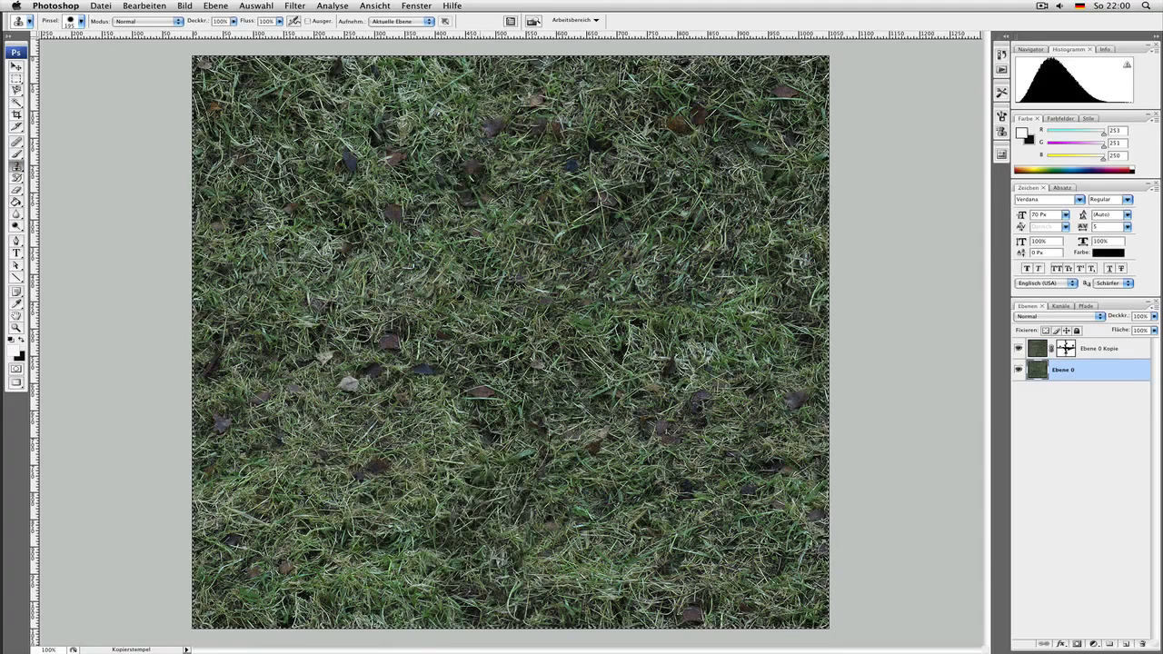
mouse_move(507, 441)
mouse_down()
mouse_move(504, 480)
mouse_move(477, 516)
mouse_move(529, 366)
mouse_move(514, 102)
mouse_up()
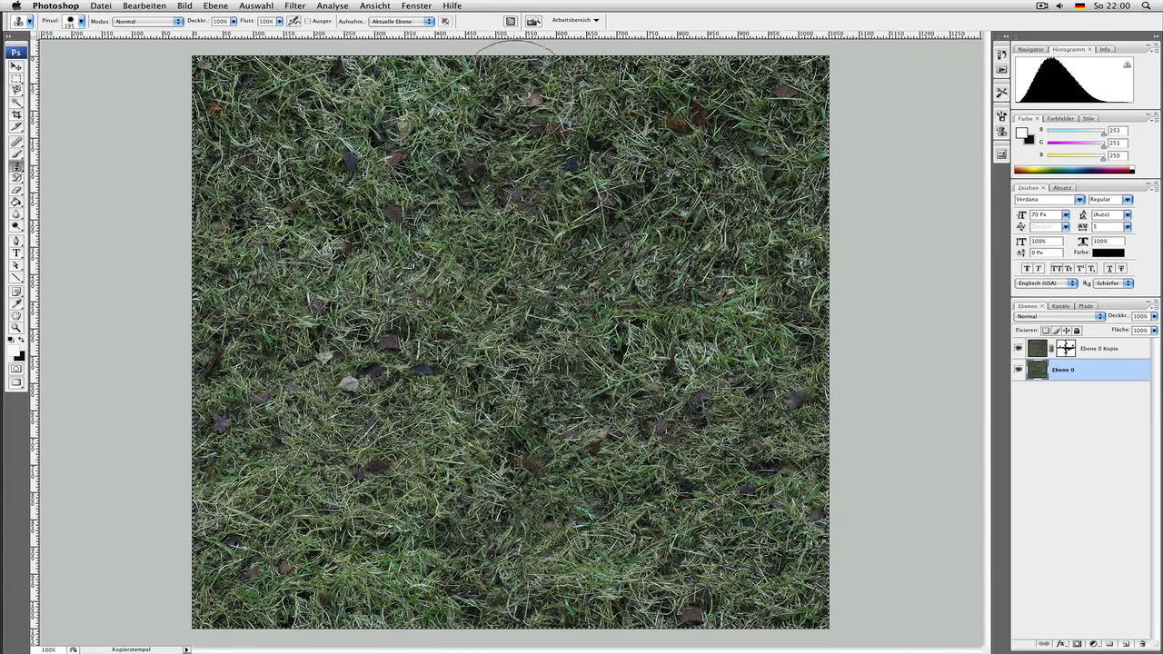
alt+click(571, 283)
mouse_move(513, 177)
mouse_down()
mouse_move(506, 147)
mouse_move(544, 145)
mouse_move(509, 160)
mouse_up()
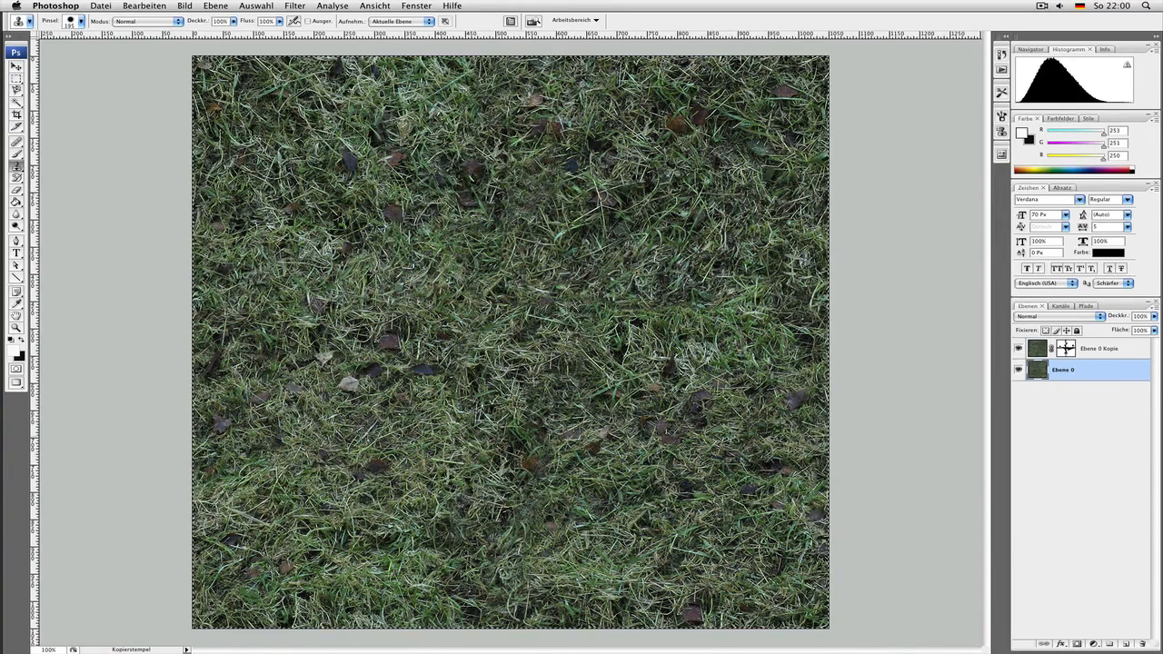
- Clone more grass over the lower part of the vertical centre seam on Ebene 0 and clear the selection
click(508, 457)
click(489, 519)
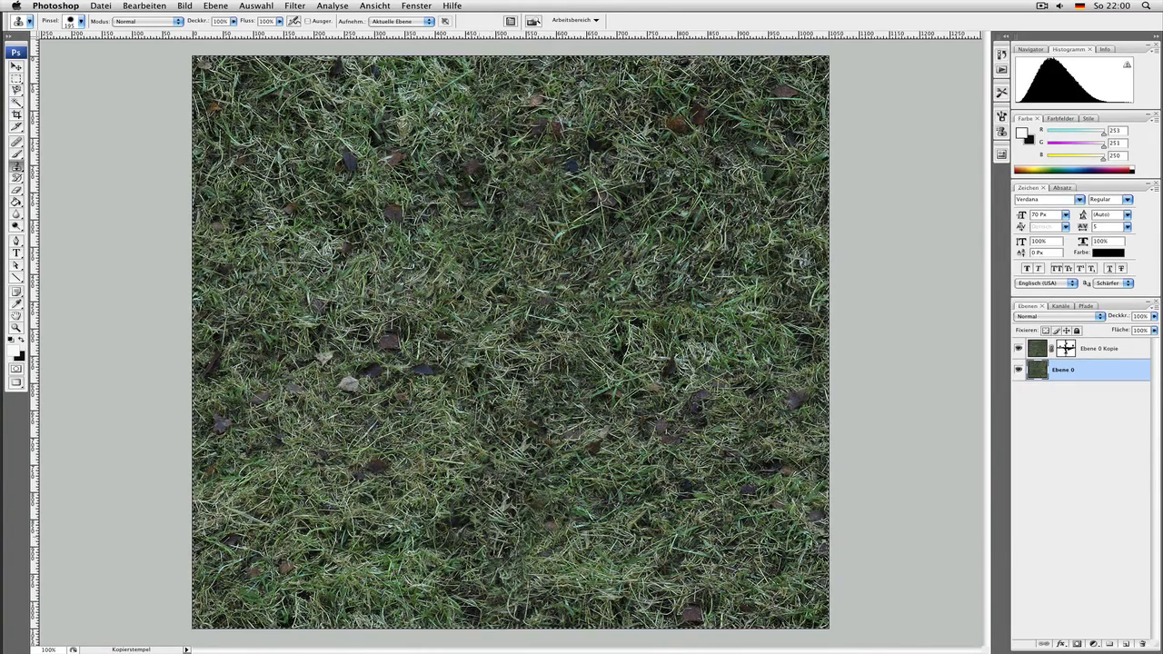
click(469, 529)
alt+click(361, 487)
click(501, 505)
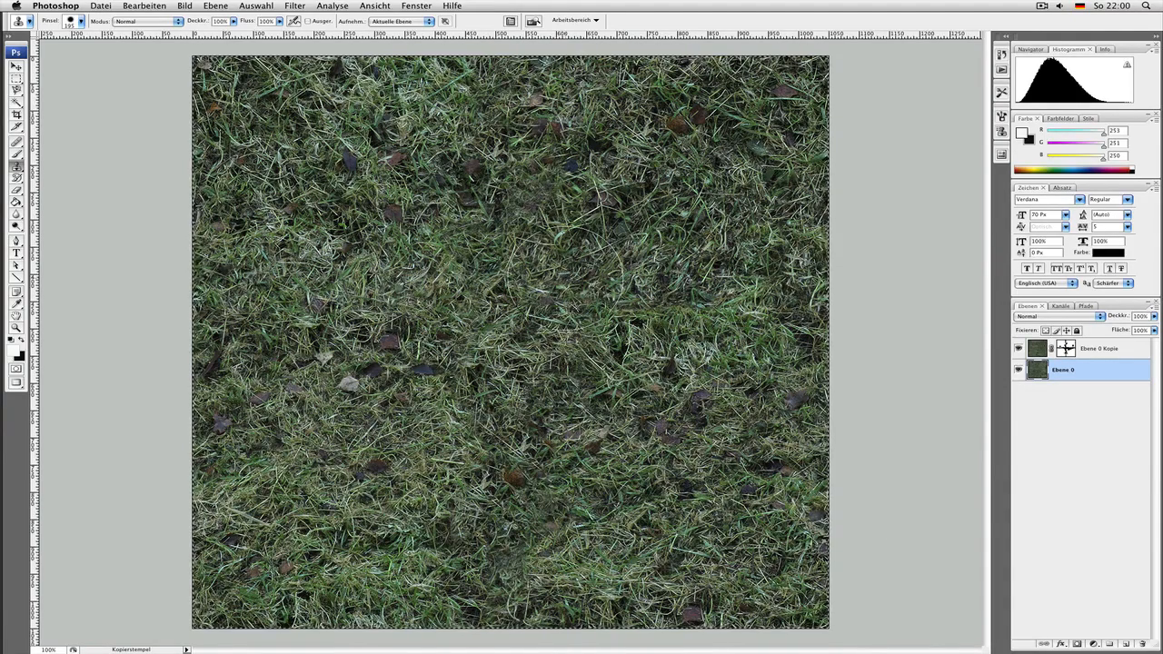
key(super+d)
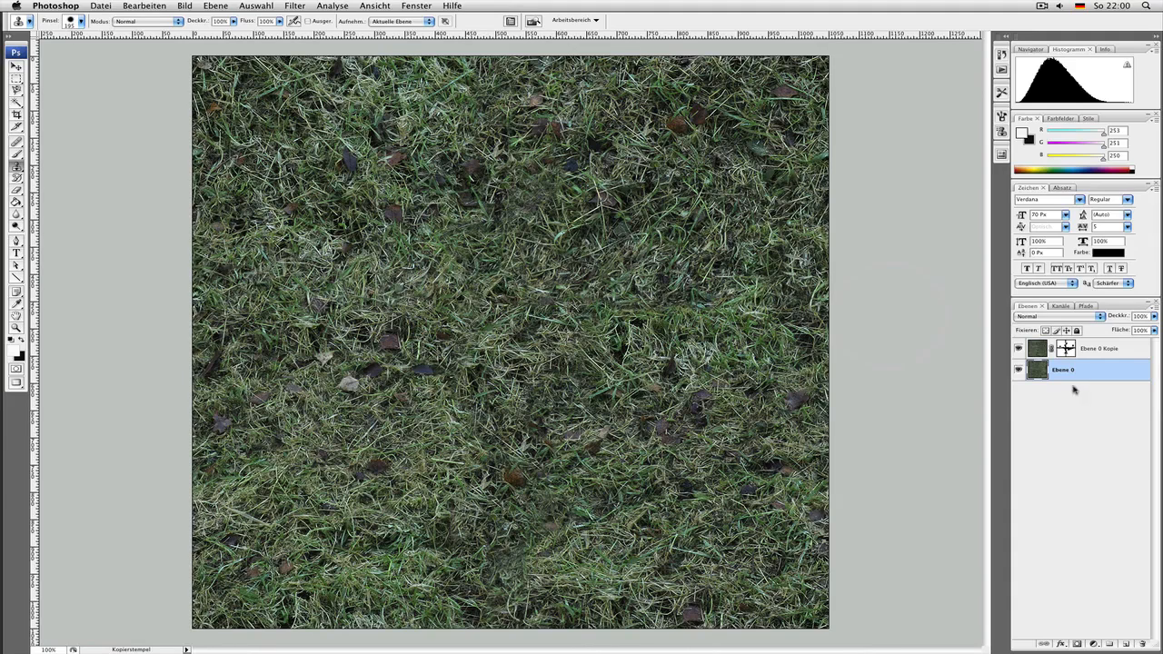
- Merge the masked layer Ebene 0 Kopie down into Ebene 0 and switch to the Move tool
click(1039, 353)
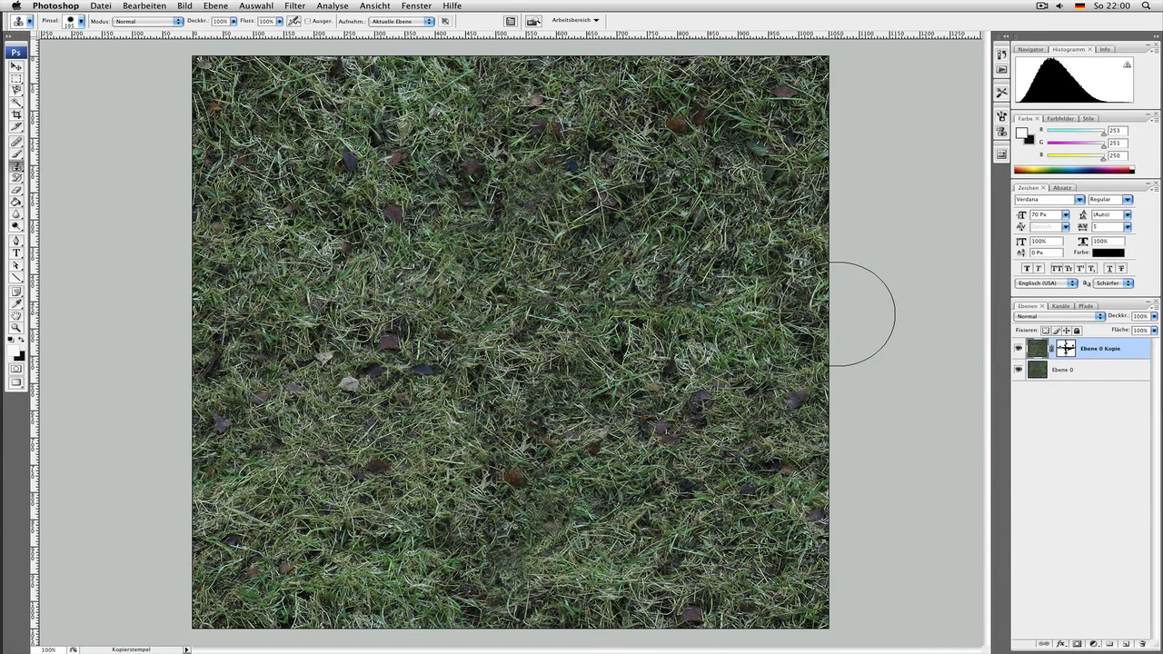
key(super+e)
key(v)
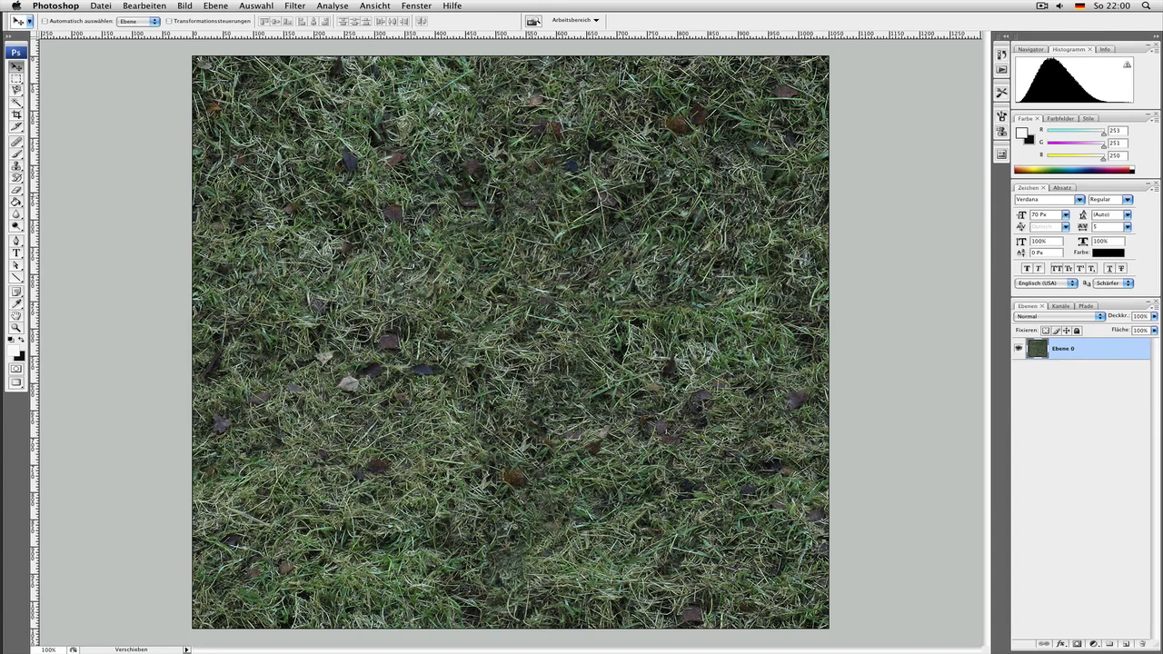
- Start saving the grass image under a new location and go to the 3D/tuts/selftut folder on the Stan volume
key(super+s)
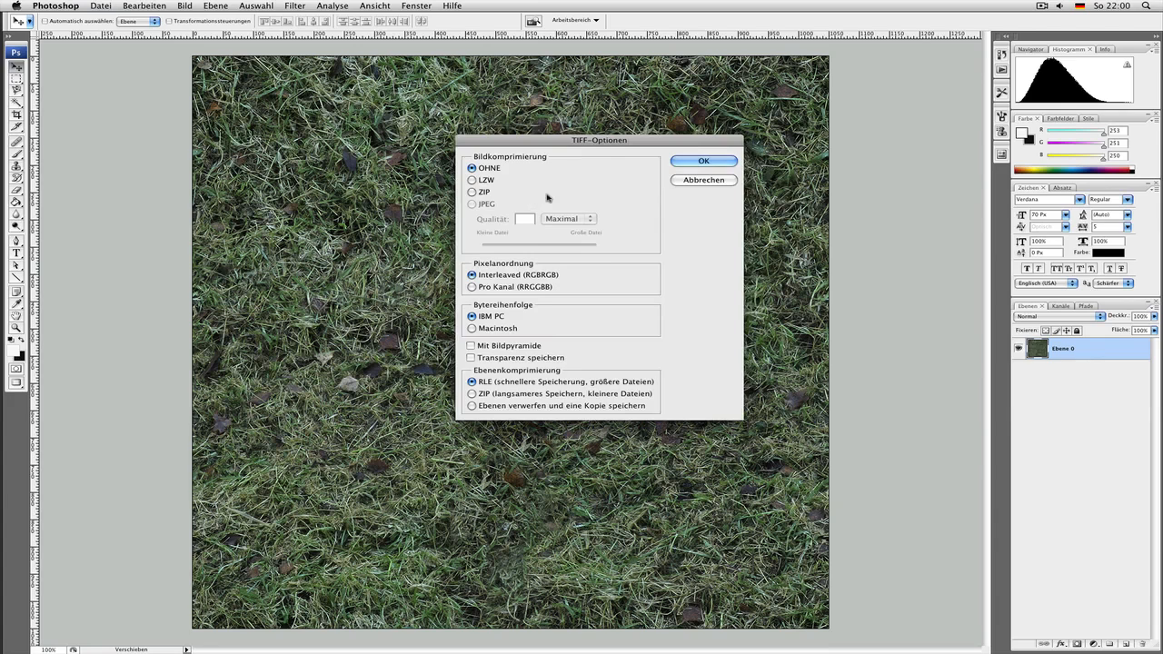
key(Return)
key(shift+super+s)
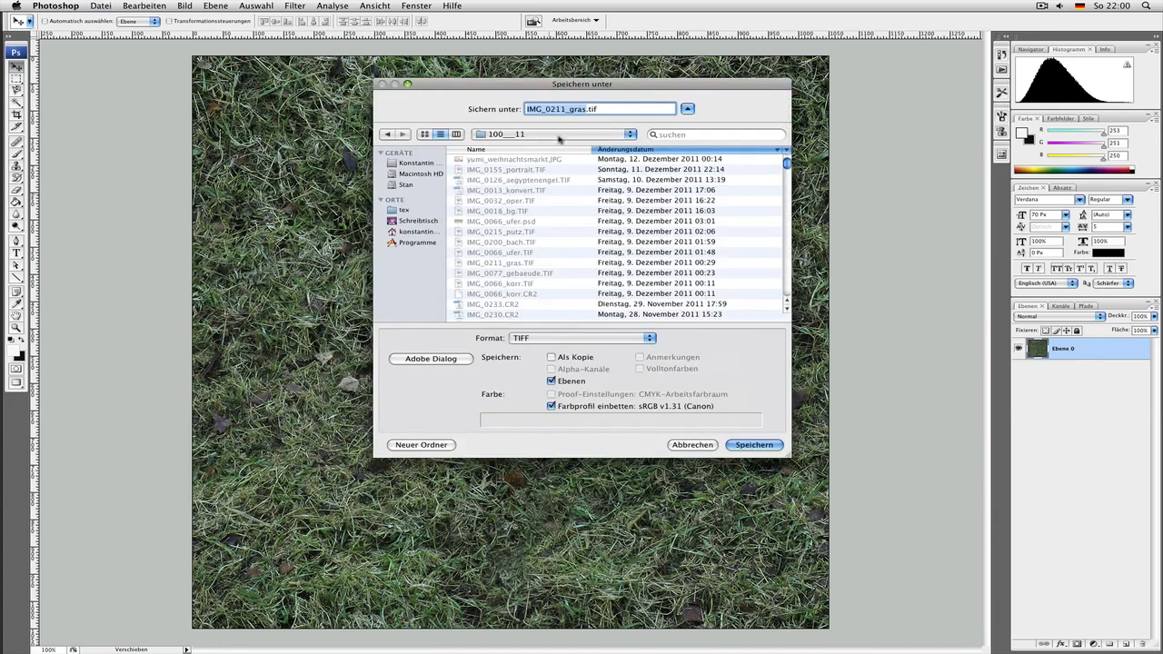
click(424, 175)
click(419, 186)
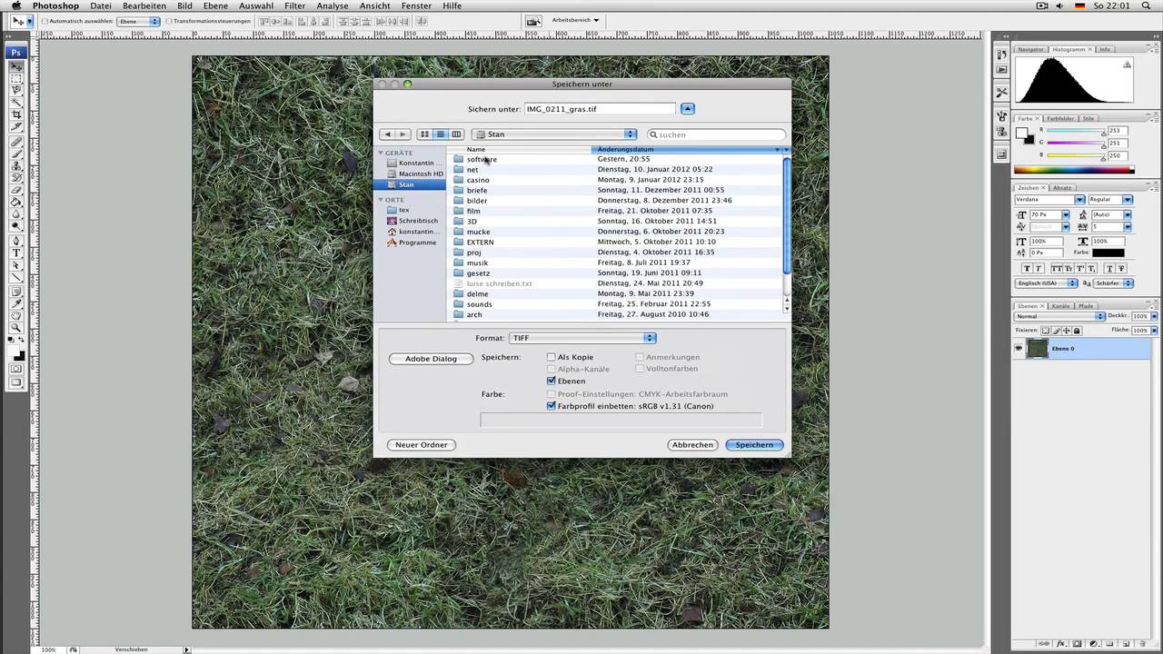
double_click(486, 160)
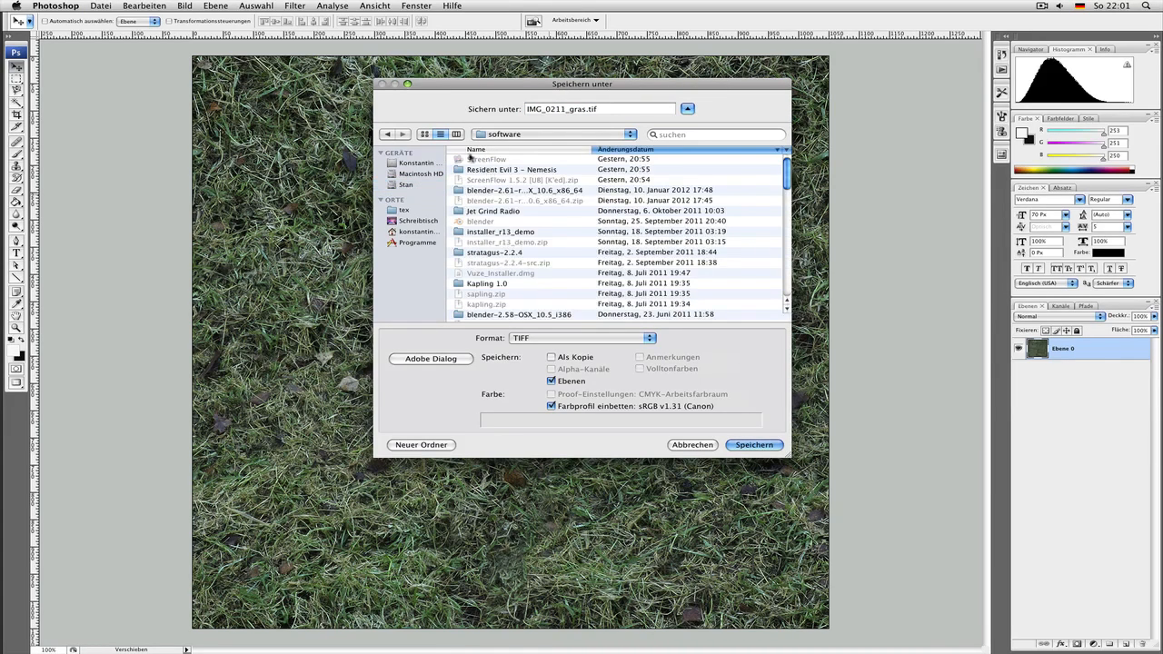
click(387, 133)
double_click(472, 221)
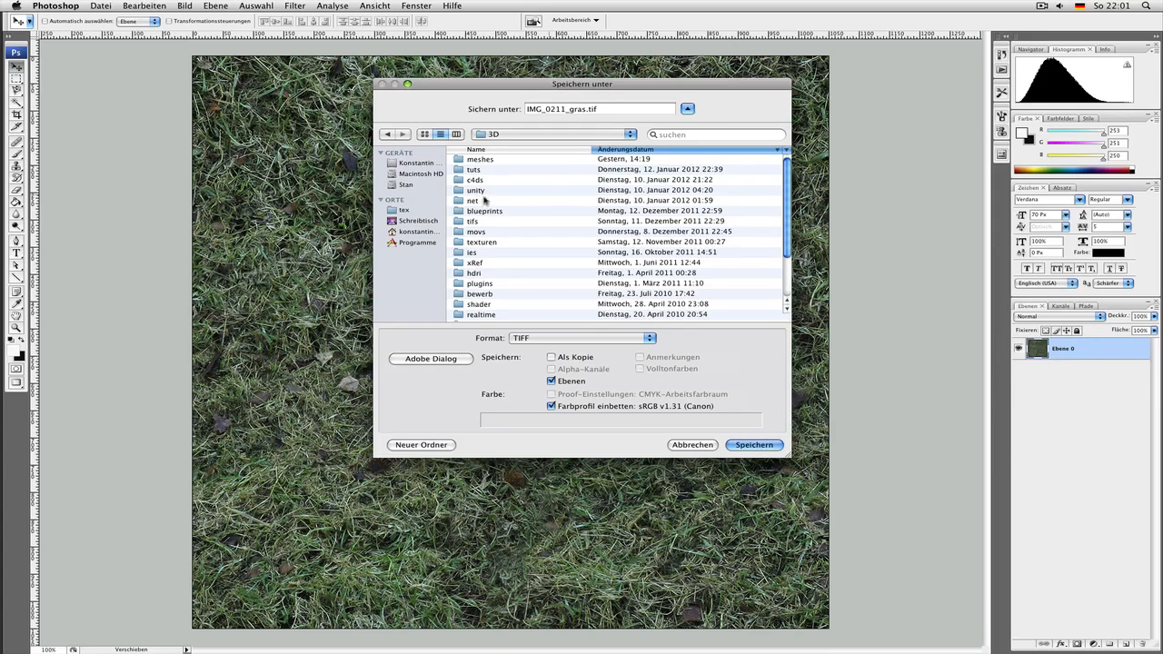
double_click(482, 170)
click(485, 170)
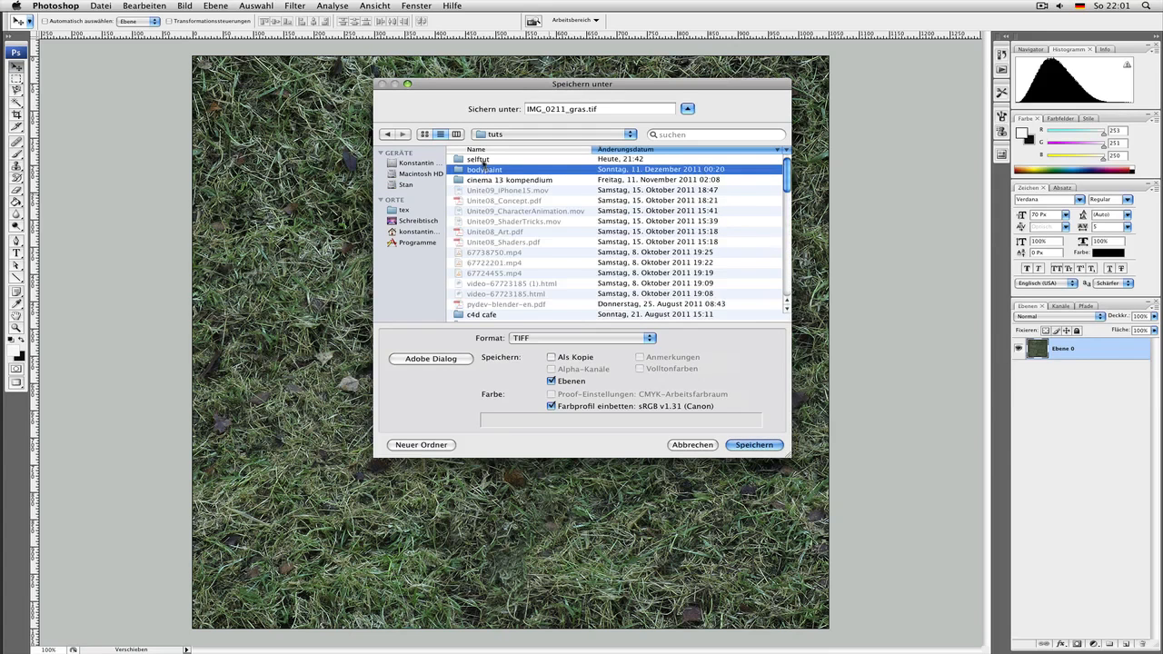
double_click(482, 160)
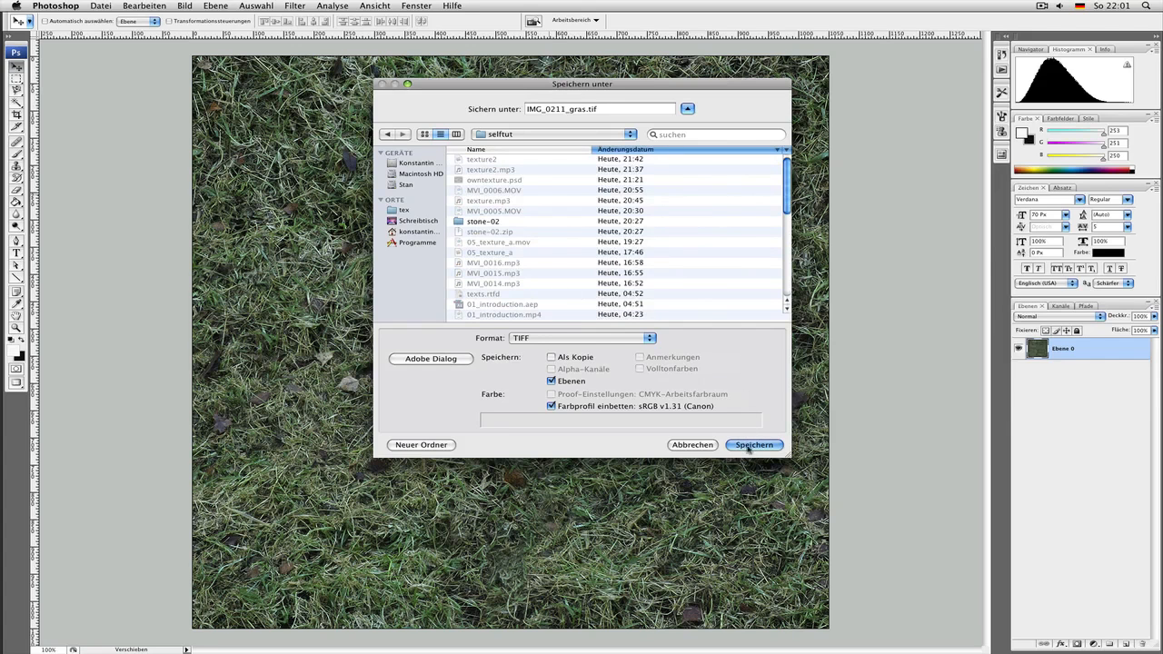
- Save the image there as IMG_0211_gras.tif, an uncompressed TIFF without layers
click(551, 380)
click(762, 446)
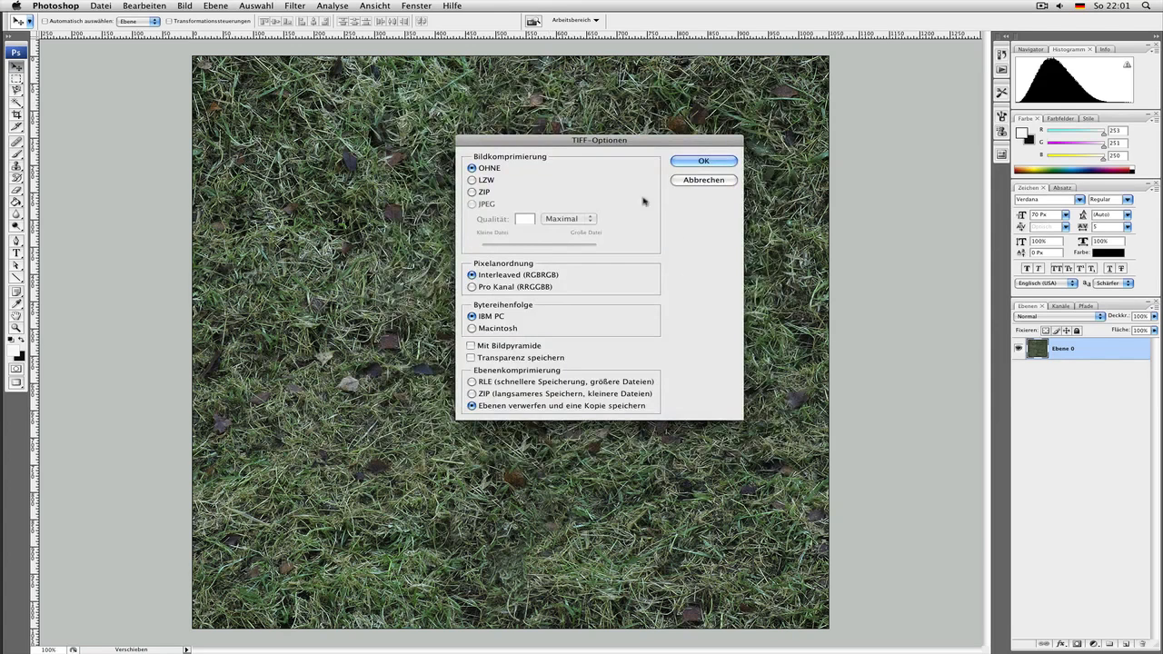
click(697, 162)
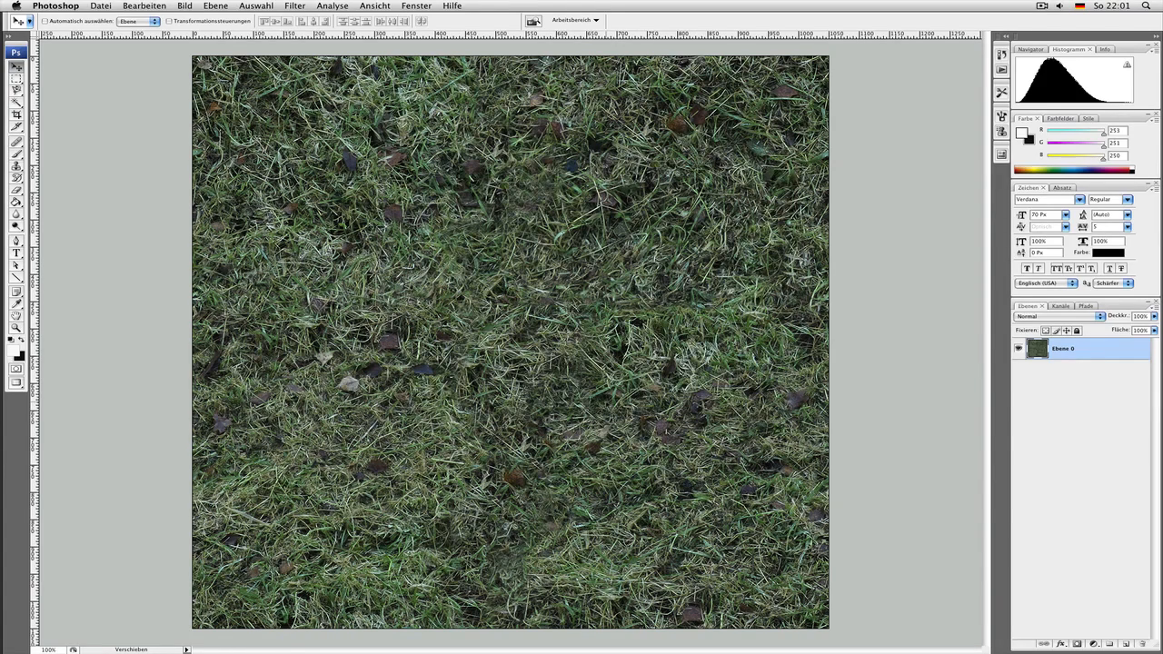
- Switch to CINEMA 4D and create a new material named "grass"
key(super+Tab)
key(super+Tab)
key(super+Tab)
key(super+Tab)
key(super+Tab)
key(super+Tab)
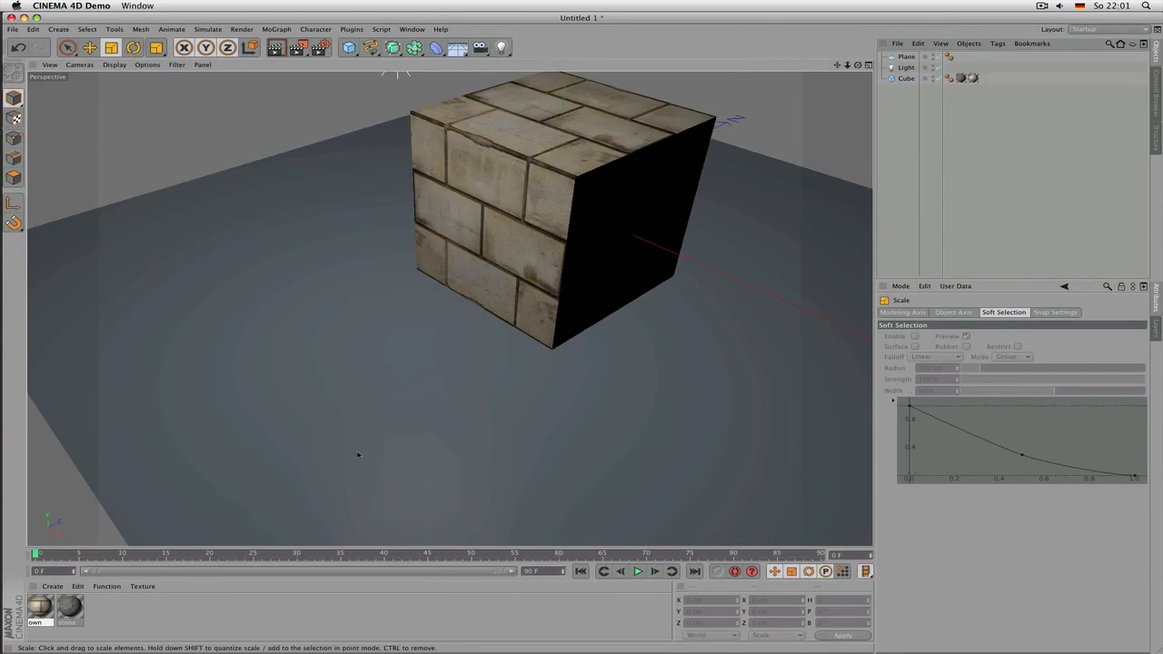
double_click(145, 622)
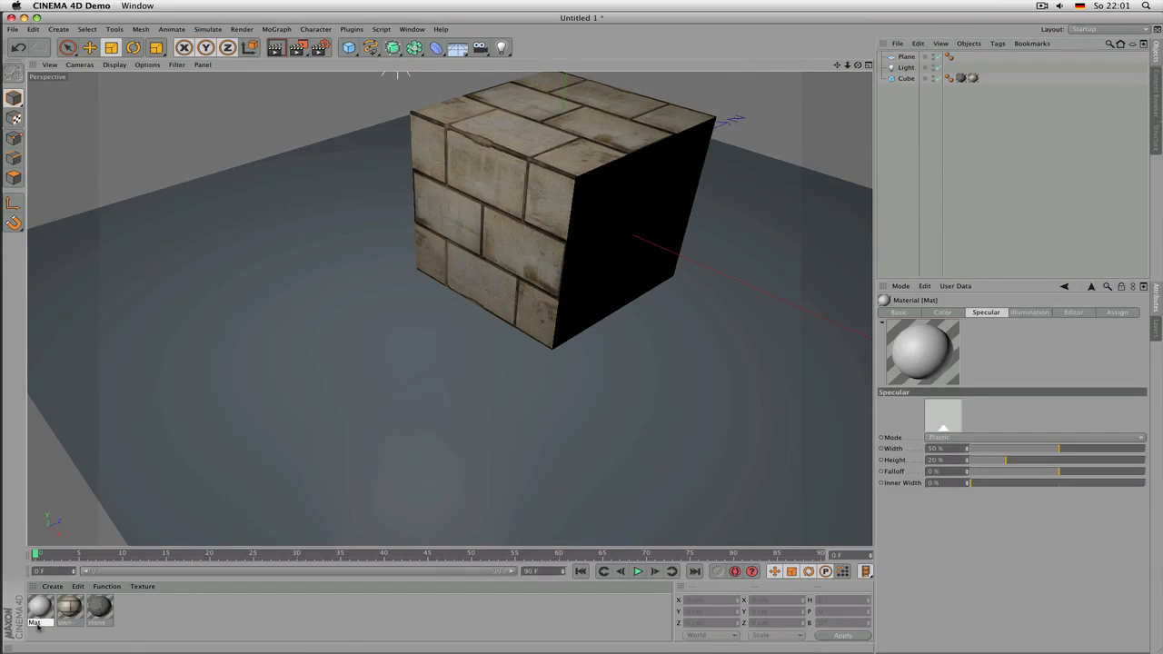
text(s)
key(Return)
- Load IMG_0211_gras.tif as the grass material's color texture without copying it to the project, and apply the material to the ground plane
click(942, 313)
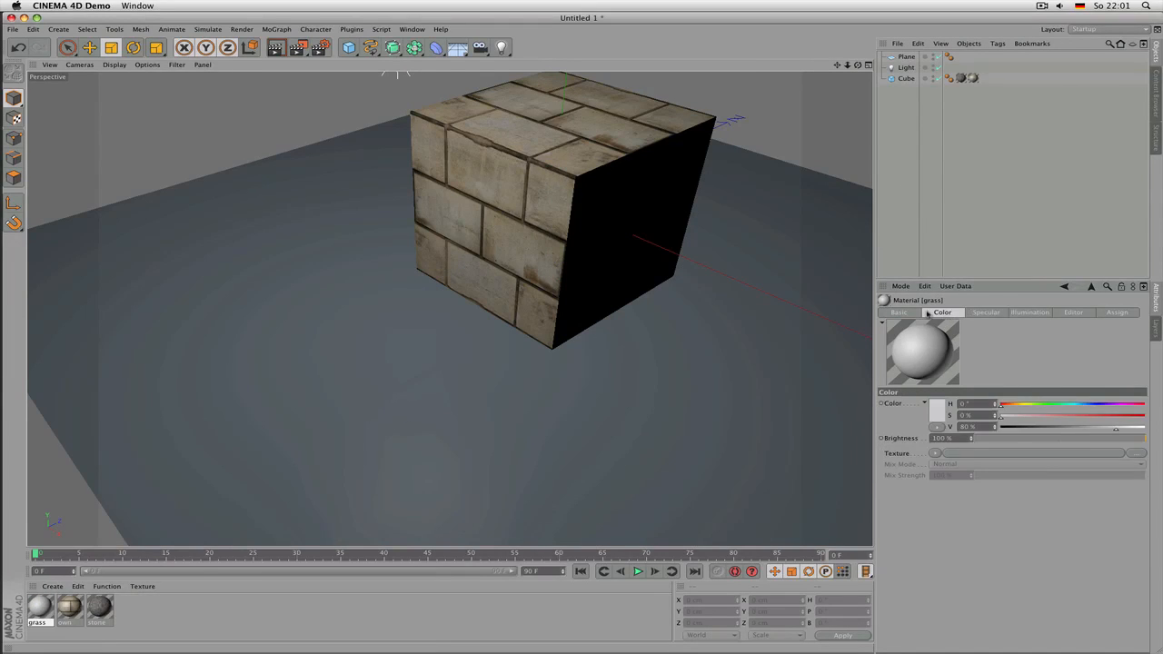
click(1144, 459)
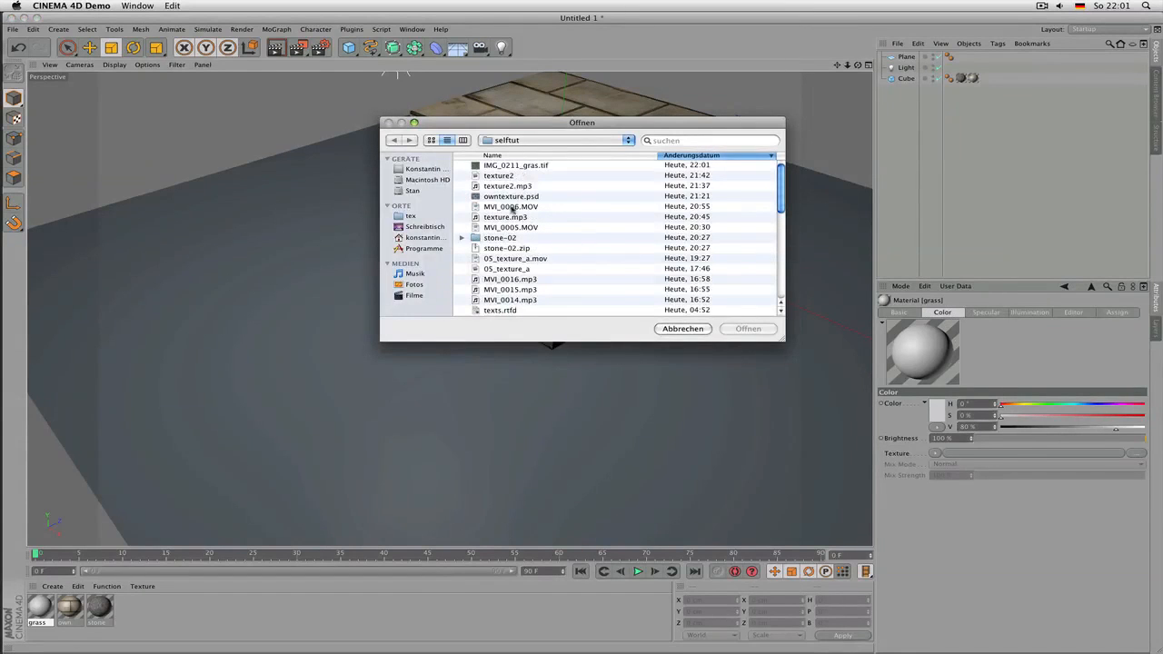
double_click(527, 170)
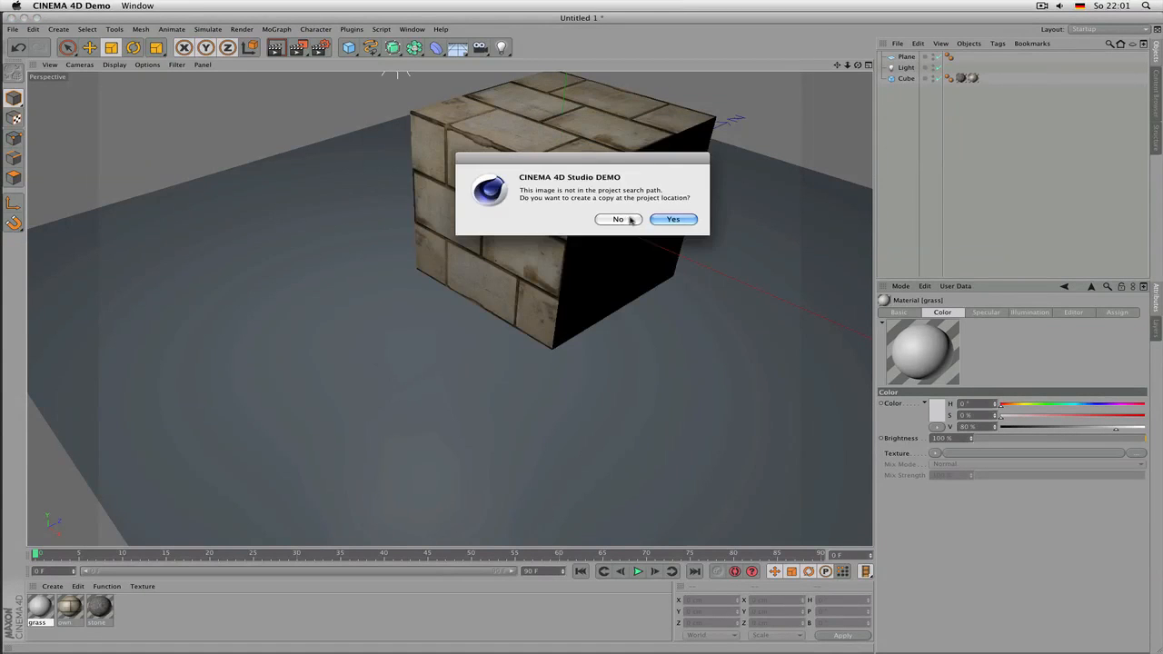
click(618, 218)
drag(40, 609, 207, 445)
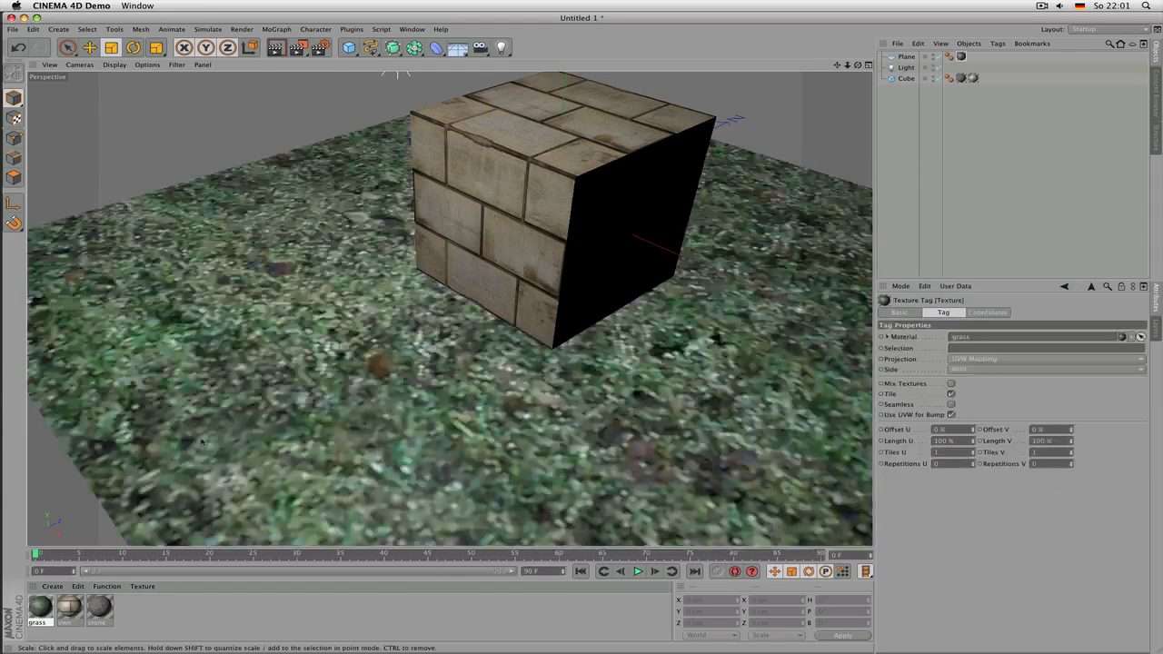
- Set the grass material's texture preview size to 1024x1024 (4 MB) for the editor display
click(40, 609)
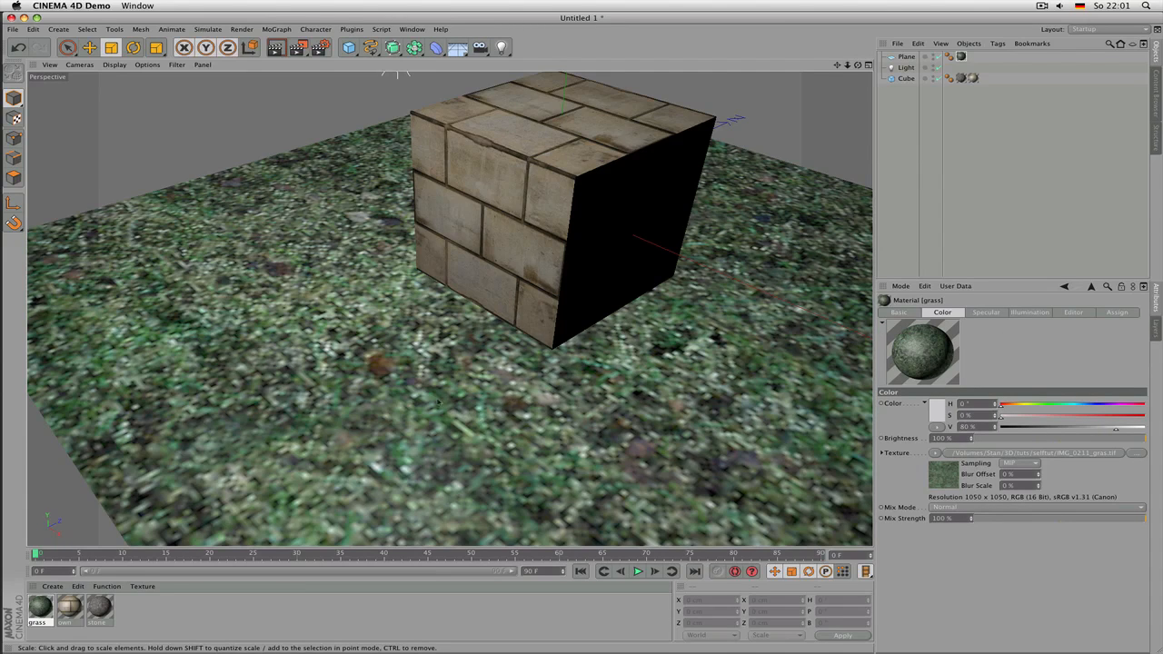
scroll(517, 397, down, 4)
scroll(492, 404, up, 4)
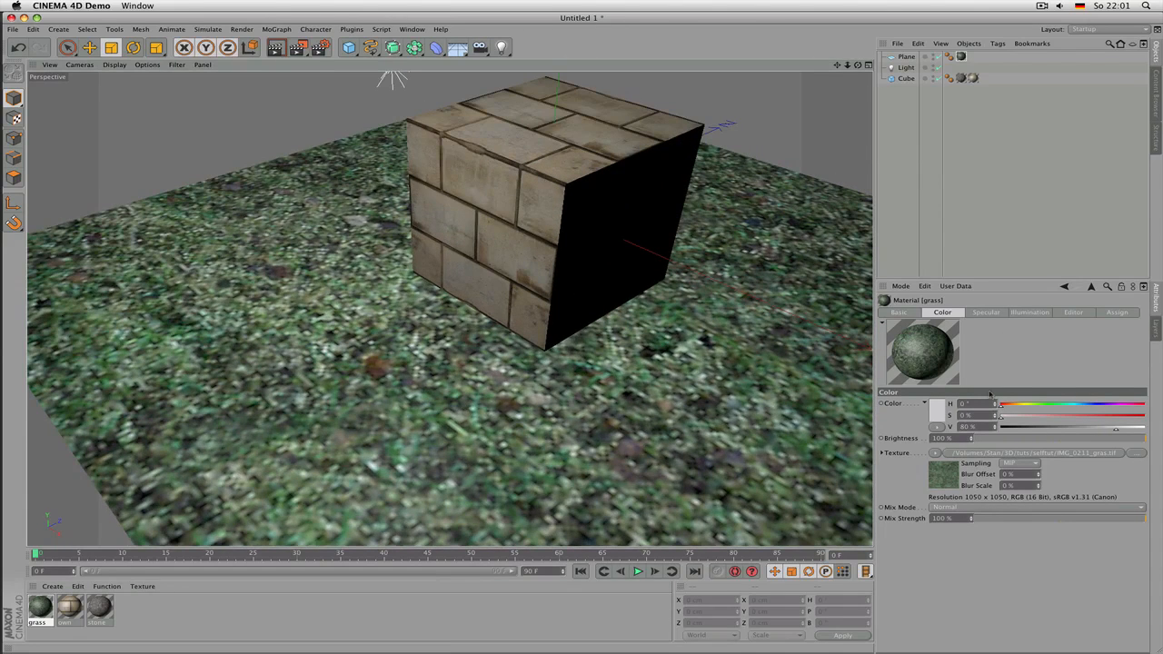
click(1042, 313)
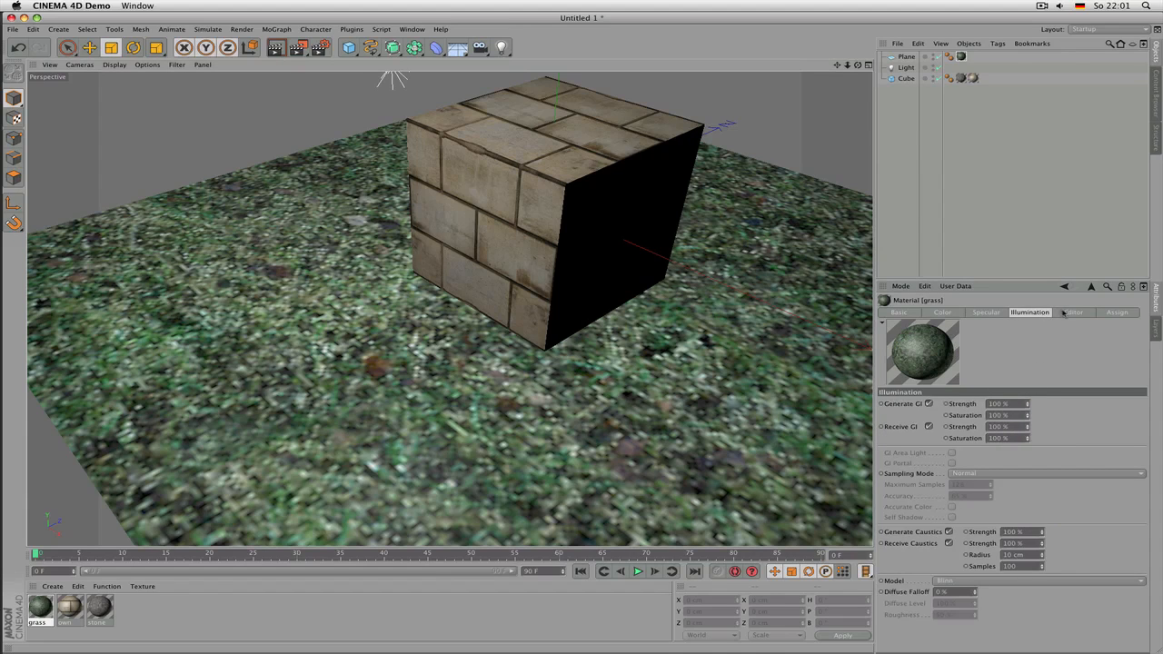
click(1063, 315)
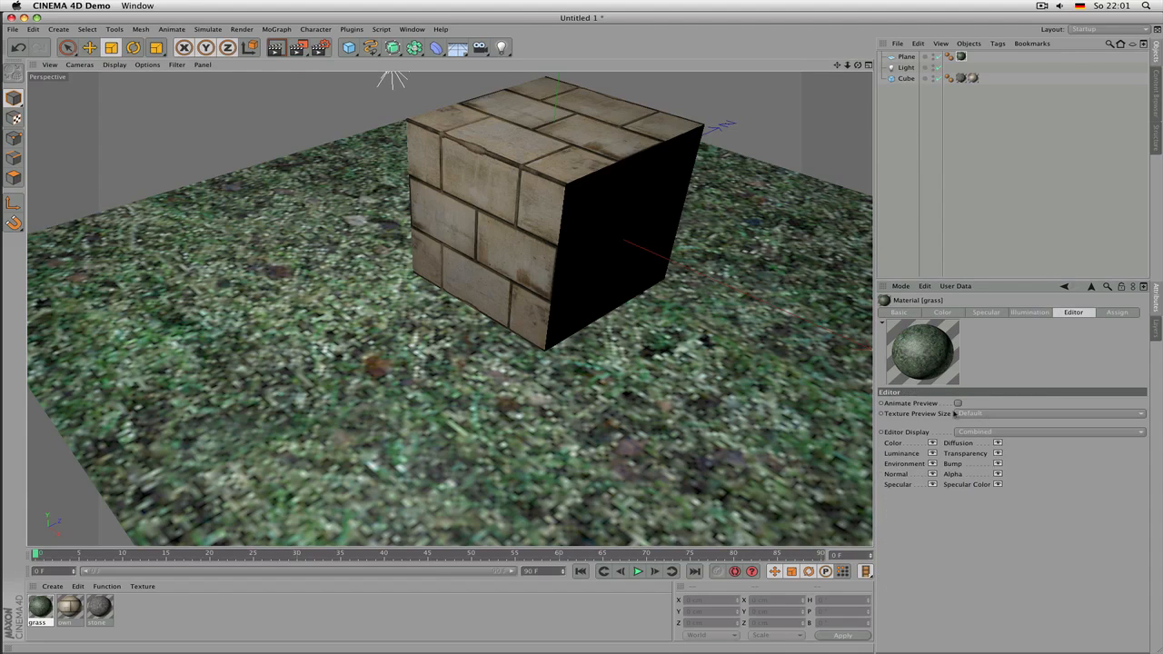
click(963, 416)
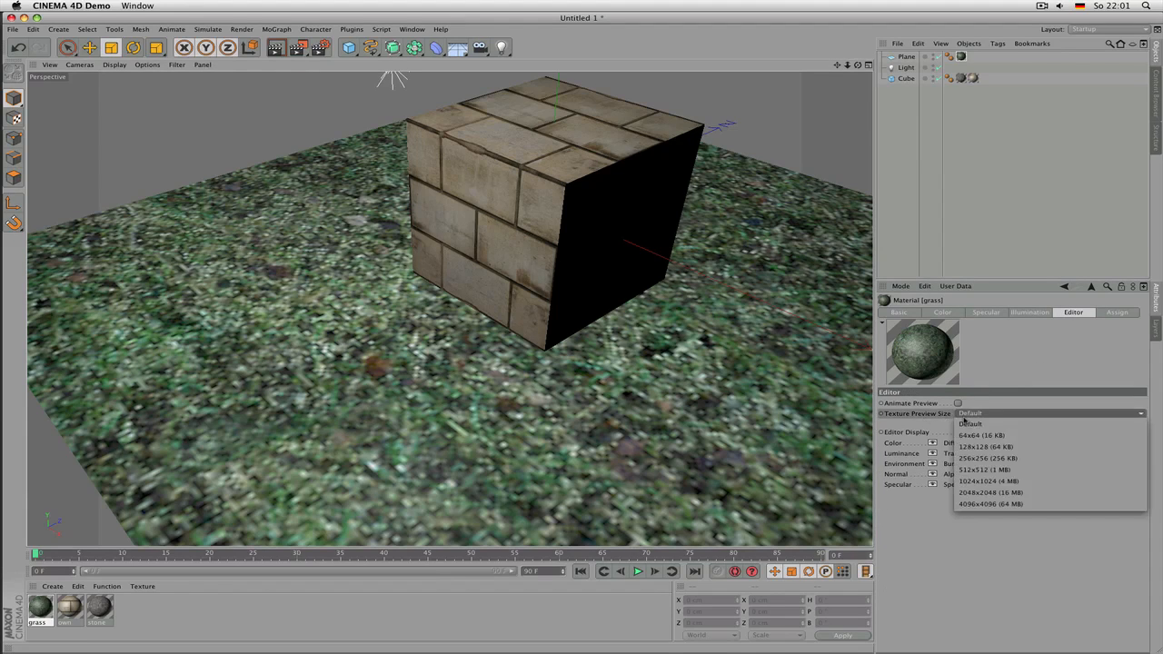
click(978, 484)
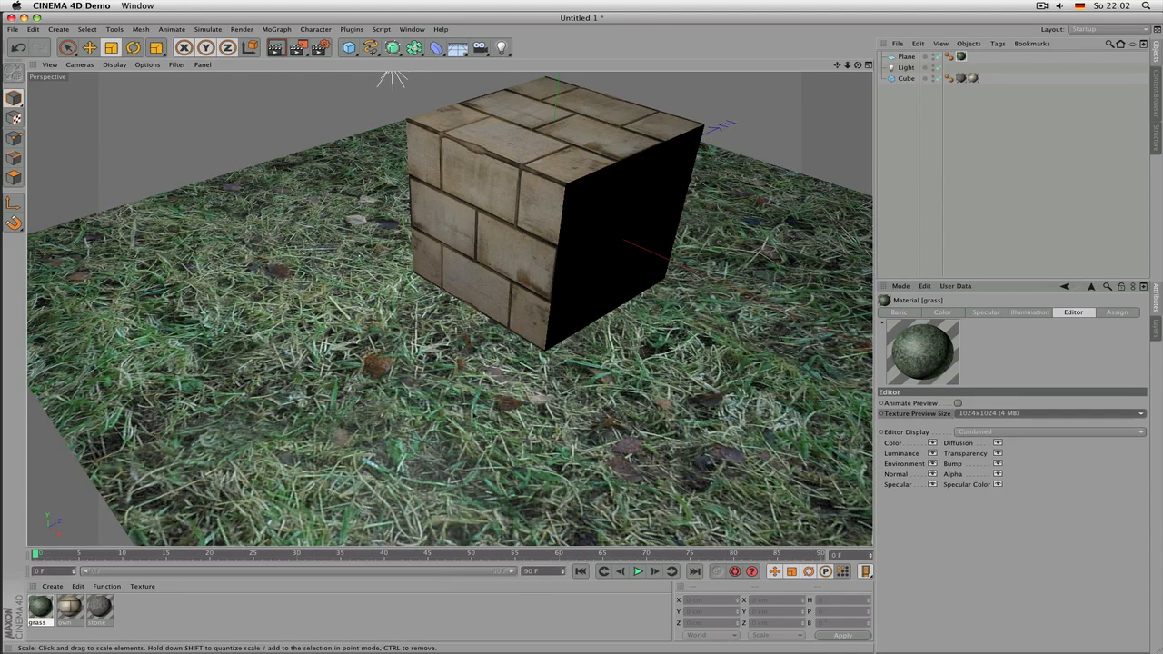
- Disable the Specular channel of the grass material and return to its color settings
click(899, 313)
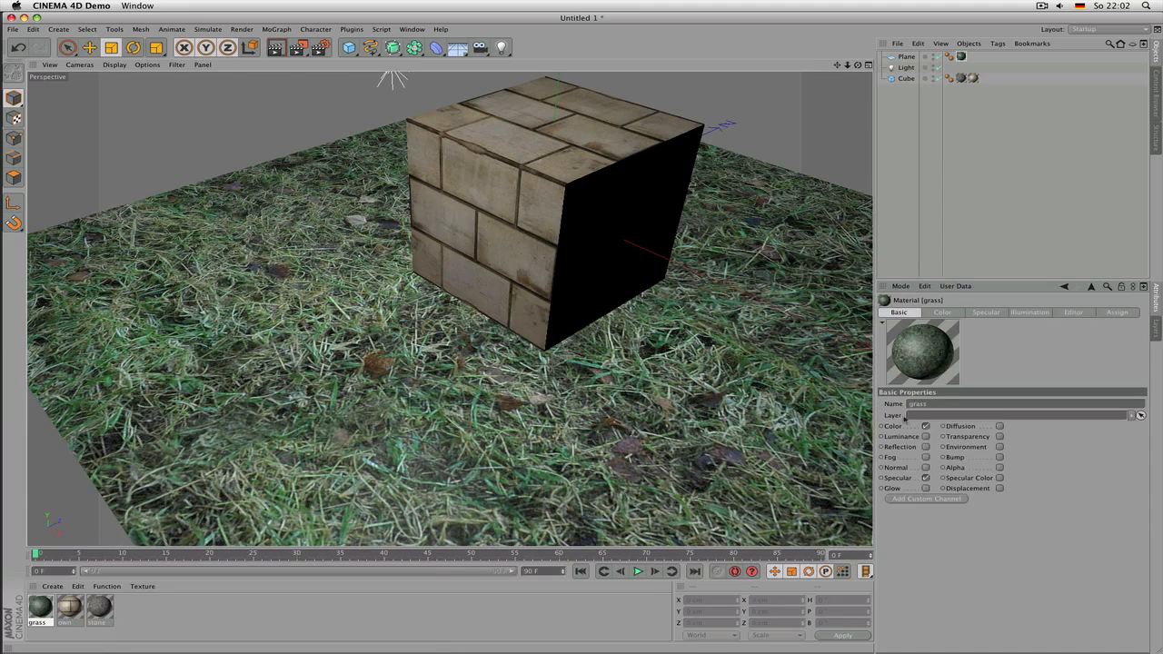
click(925, 477)
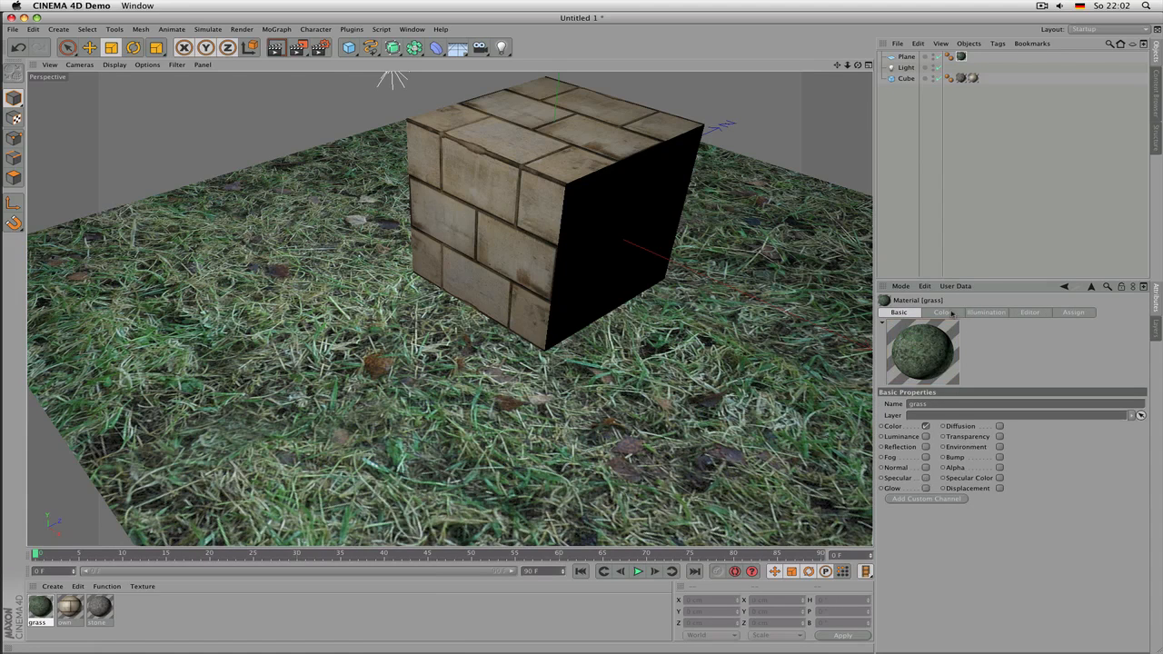
click(948, 314)
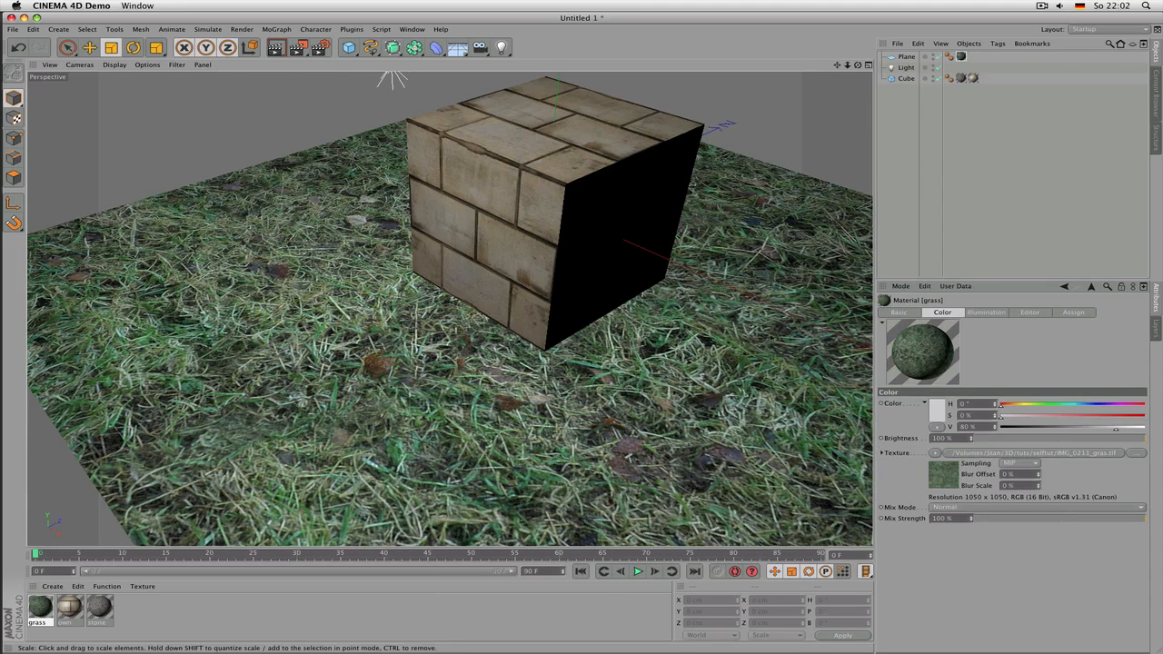
- Render the perspective view with most of the grass plane and the cube in frame
scroll(517, 362, down, 5)
scroll(540, 358, down, 5)
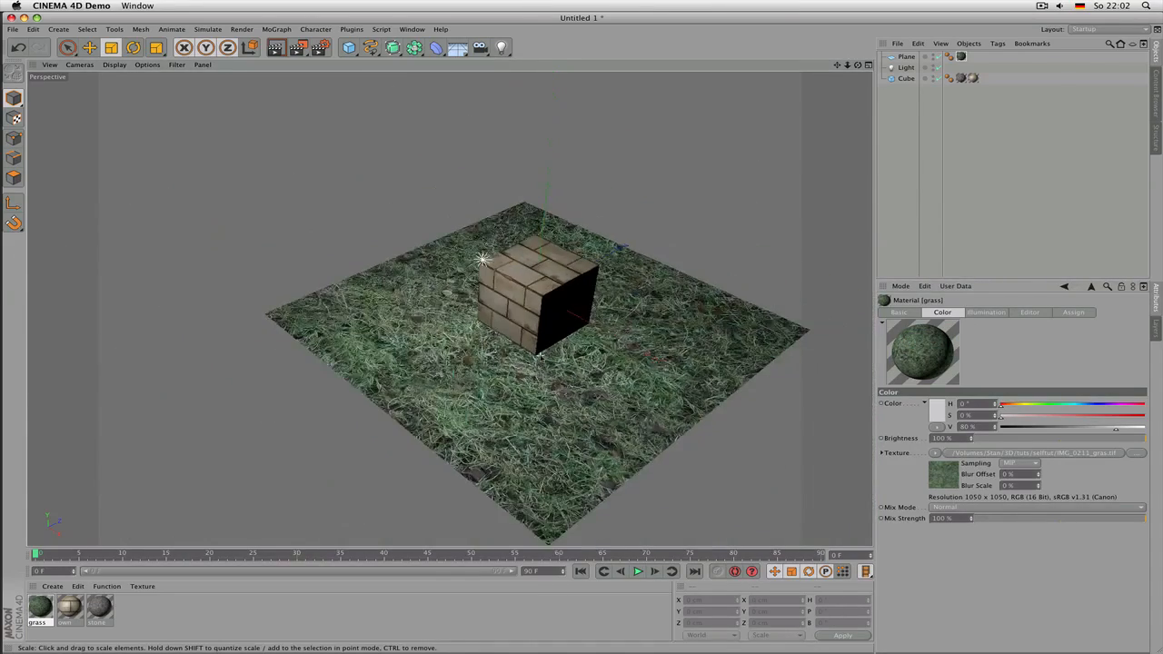
scroll(556, 355, up, 3)
key(super+r)
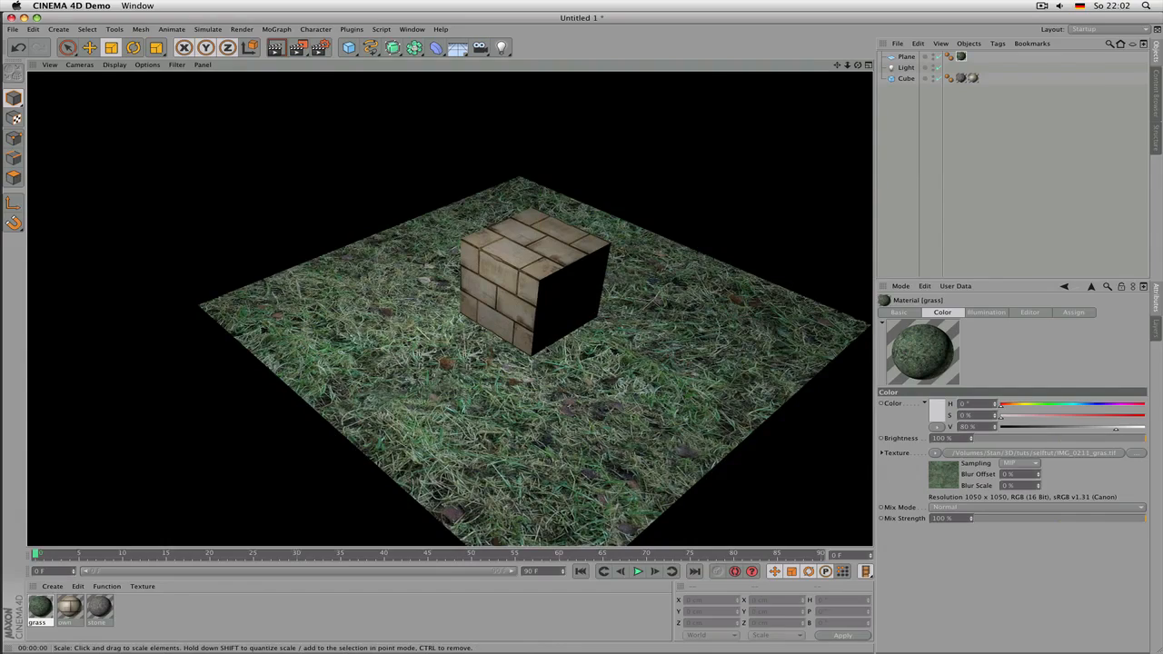
- Render a close-up of the cube's lower corner to check the brick and grass textures
scroll(516, 342, up, 5)
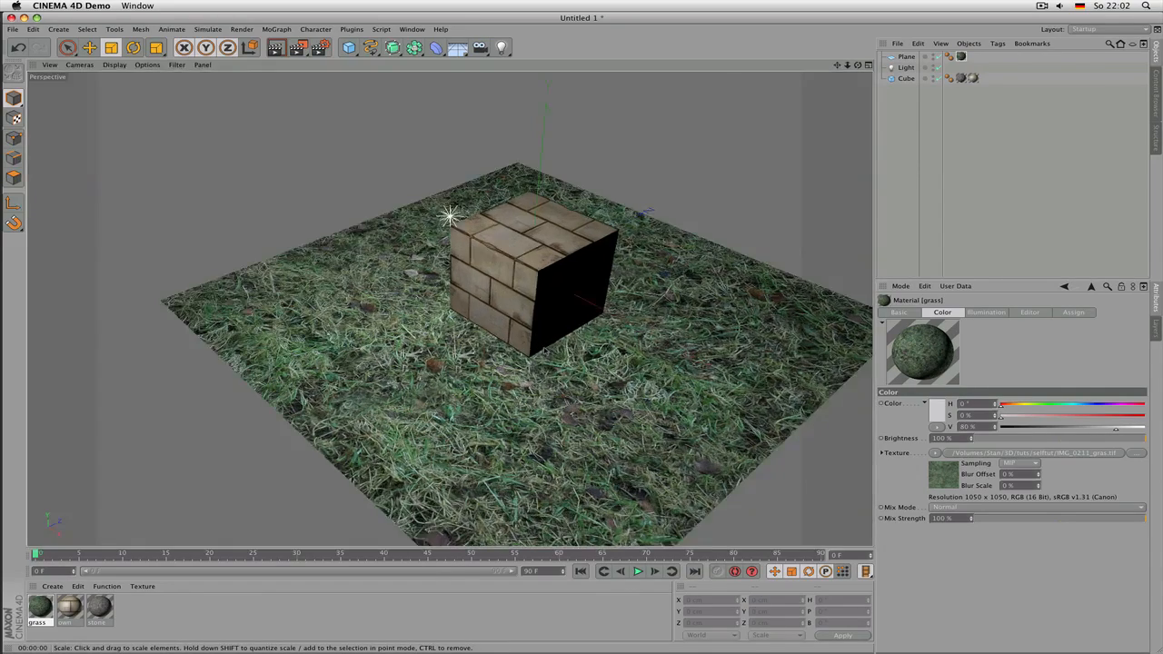
scroll(516, 342, up, 3)
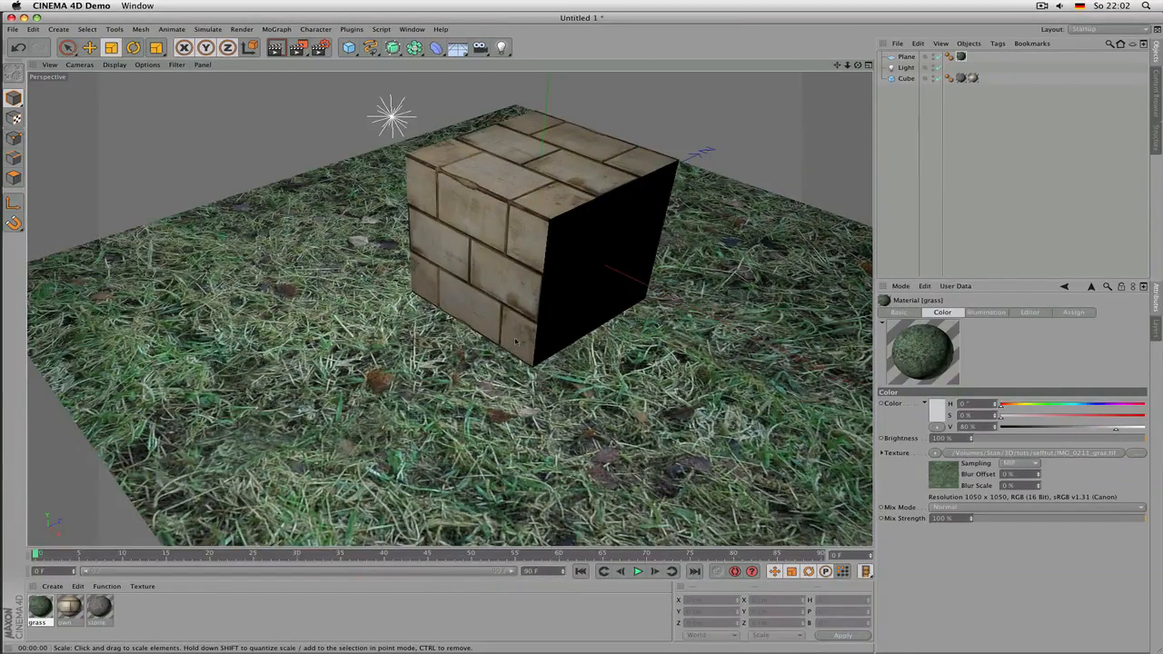
scroll(515, 342, up, 2)
scroll(515, 341, down, 4)
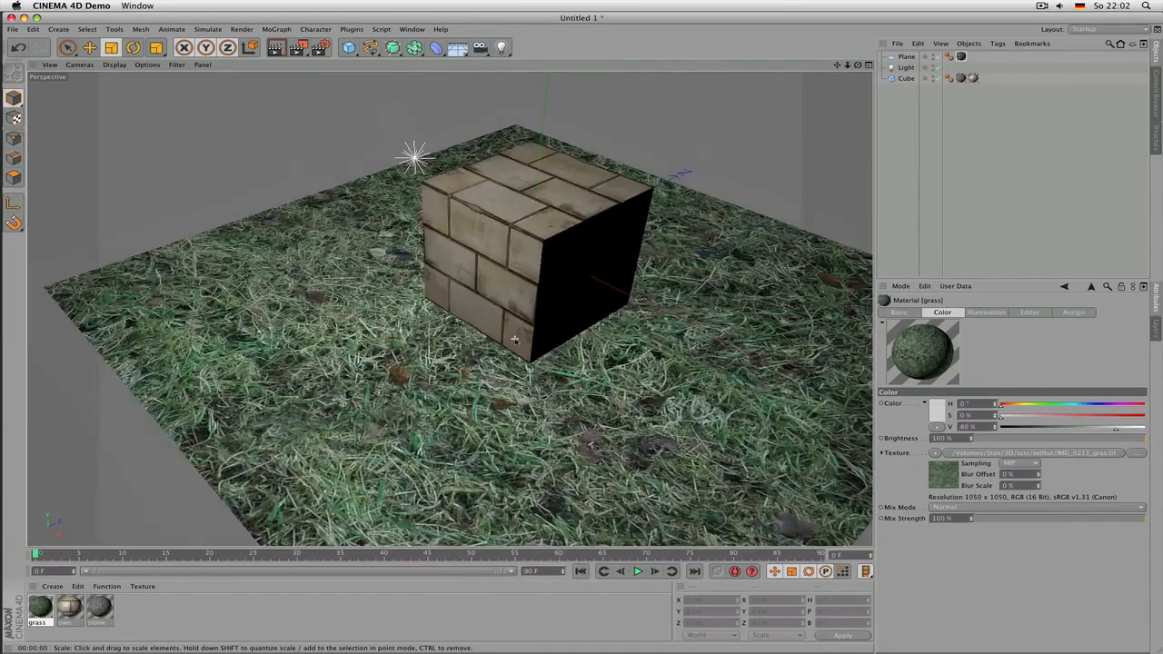
scroll(515, 342, up, 5)
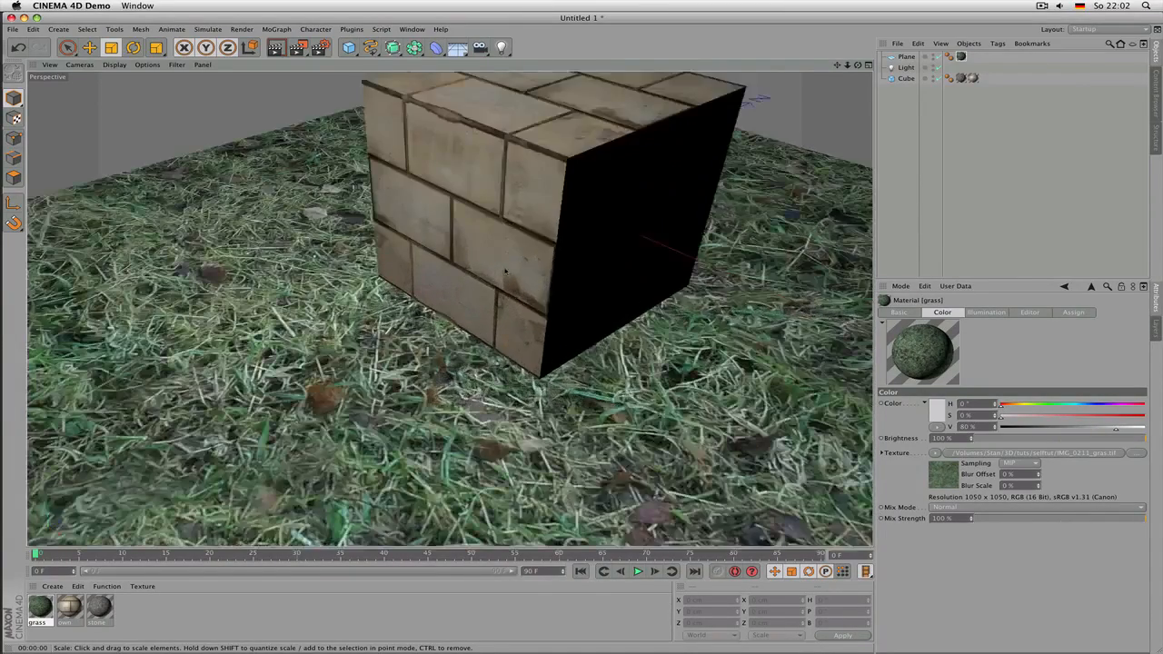
key(super+r)
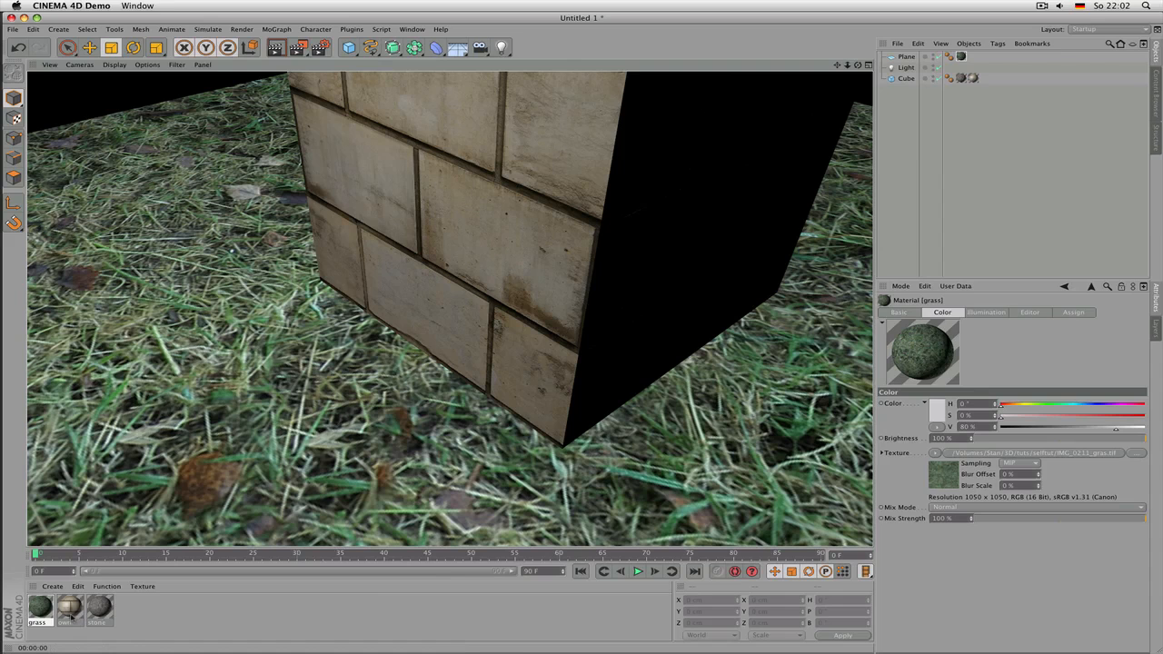
- Set the color texture sampling of the "own" material to Alias 1 and render the close-up view
click(70, 618)
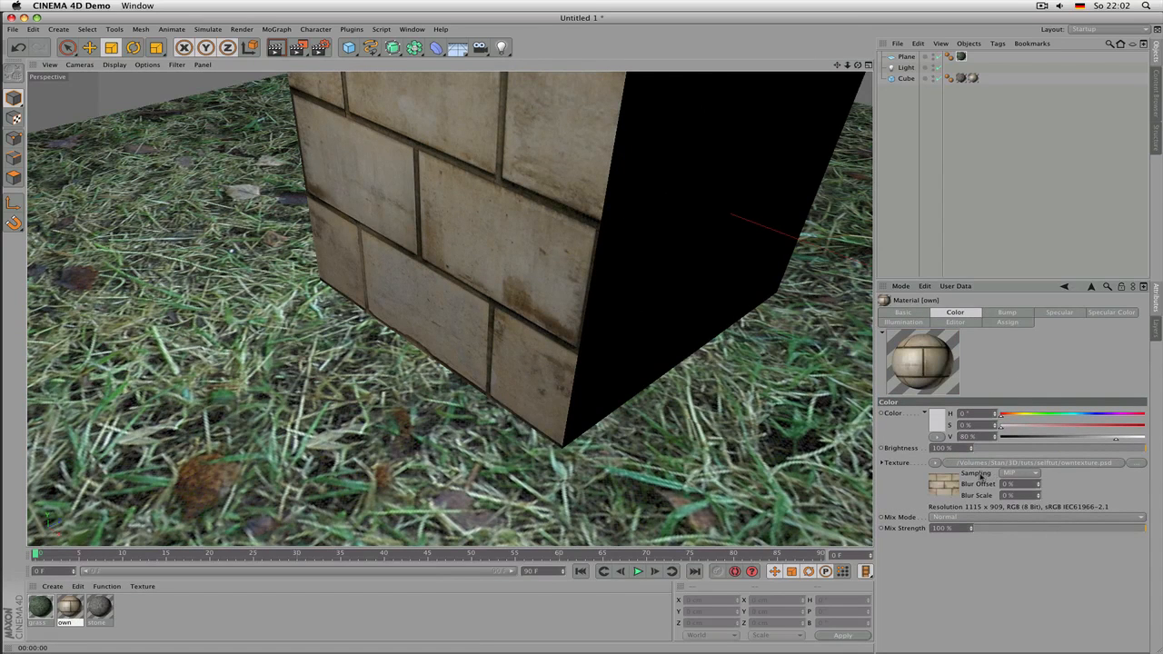
click(1017, 474)
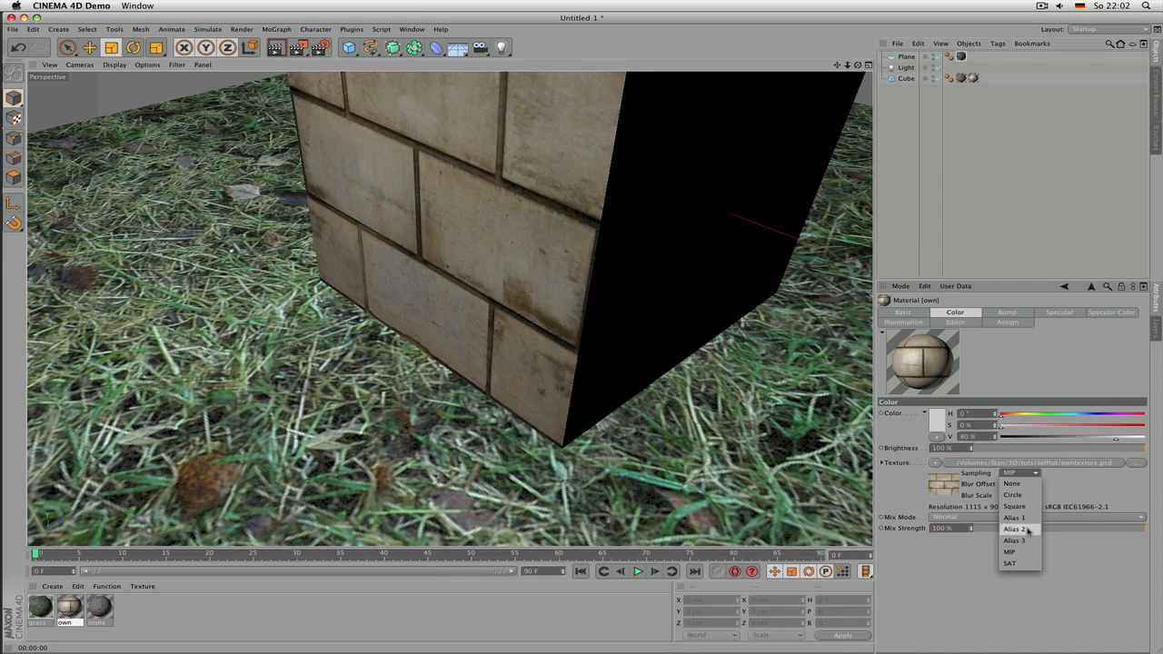
click(1027, 519)
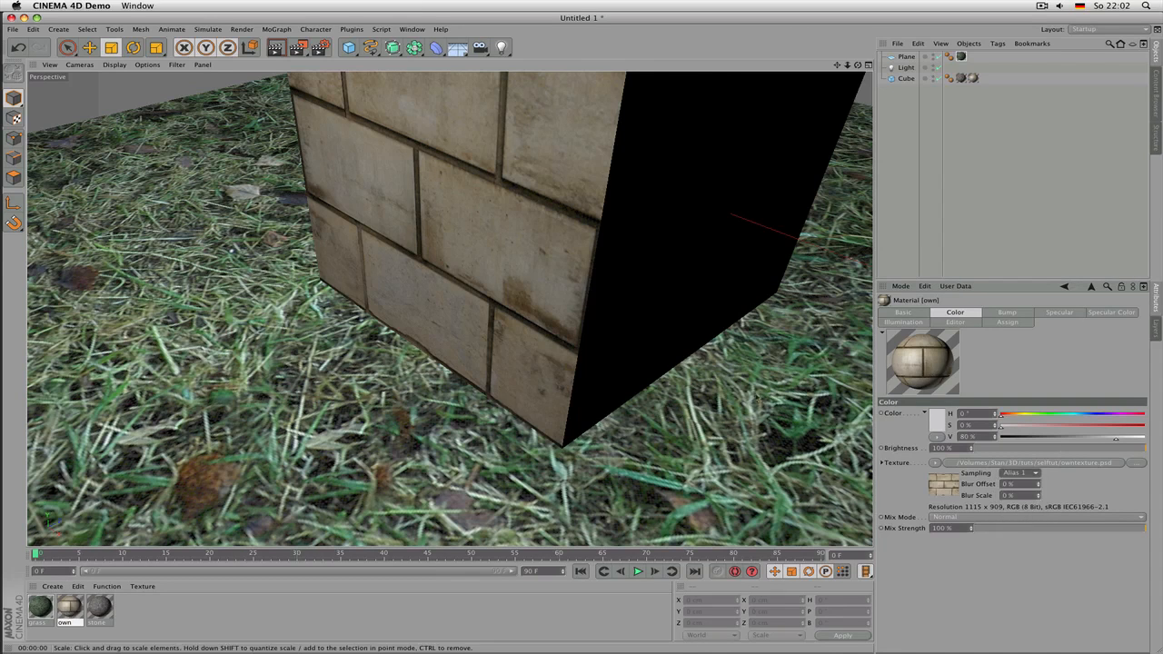
key(super+r)
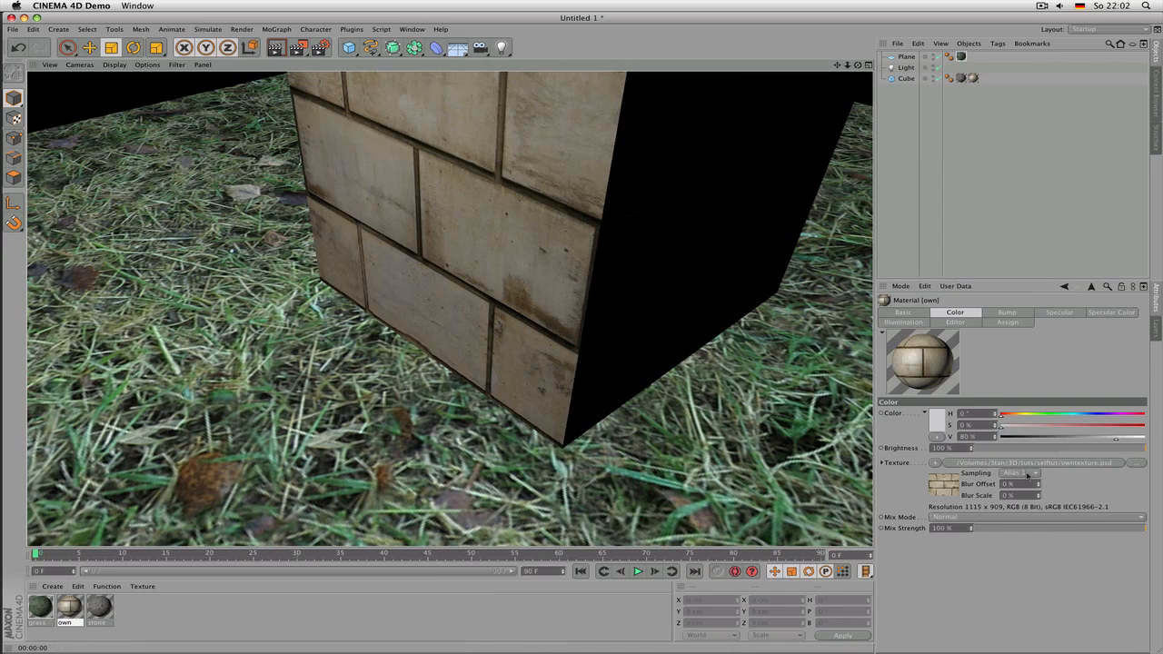
- Set the texture sampling to Alias 1 in the Bump and Specular Color channels of the "own" material
click(1006, 314)
click(1014, 452)
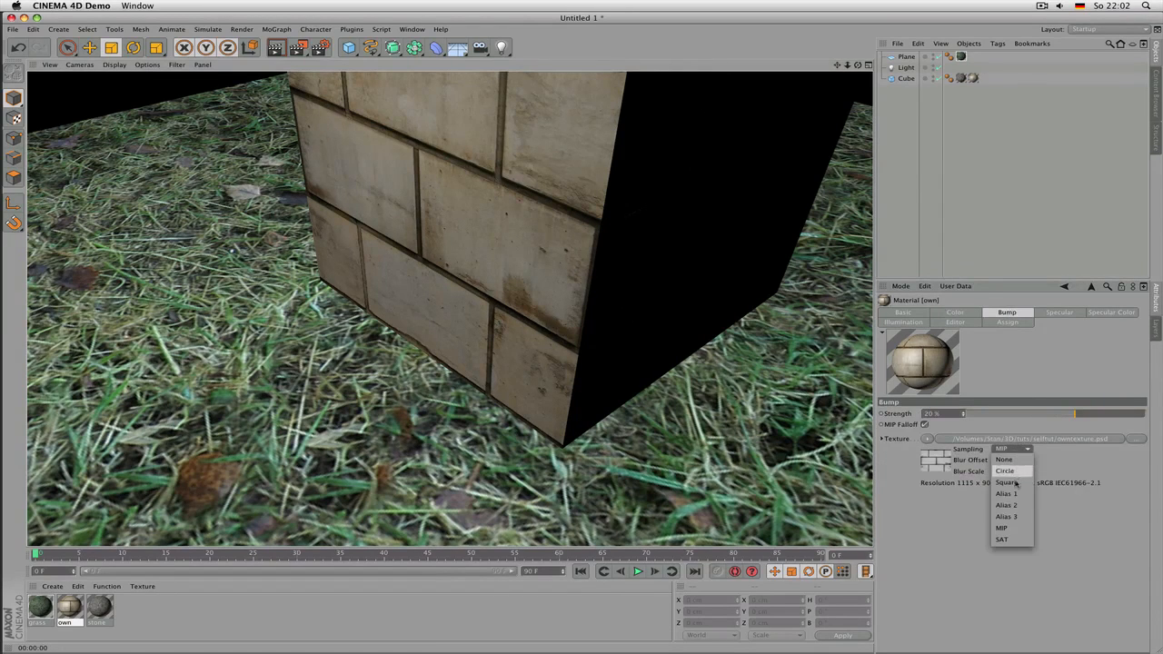
click(1013, 493)
click(1101, 313)
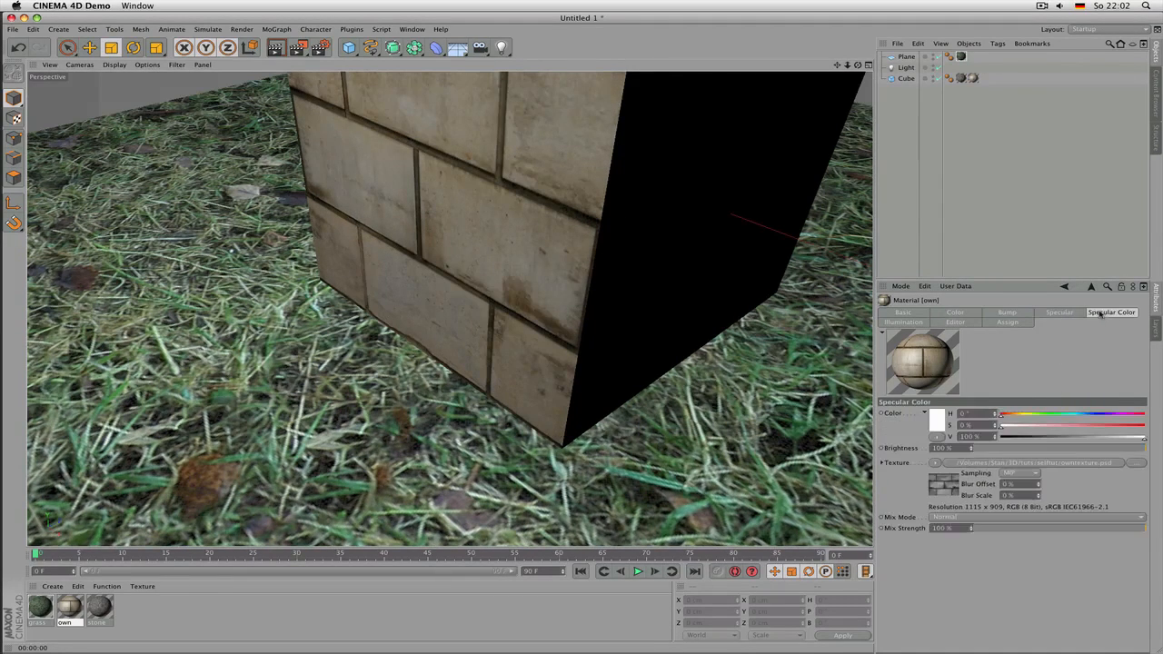
click(1019, 473)
click(1013, 517)
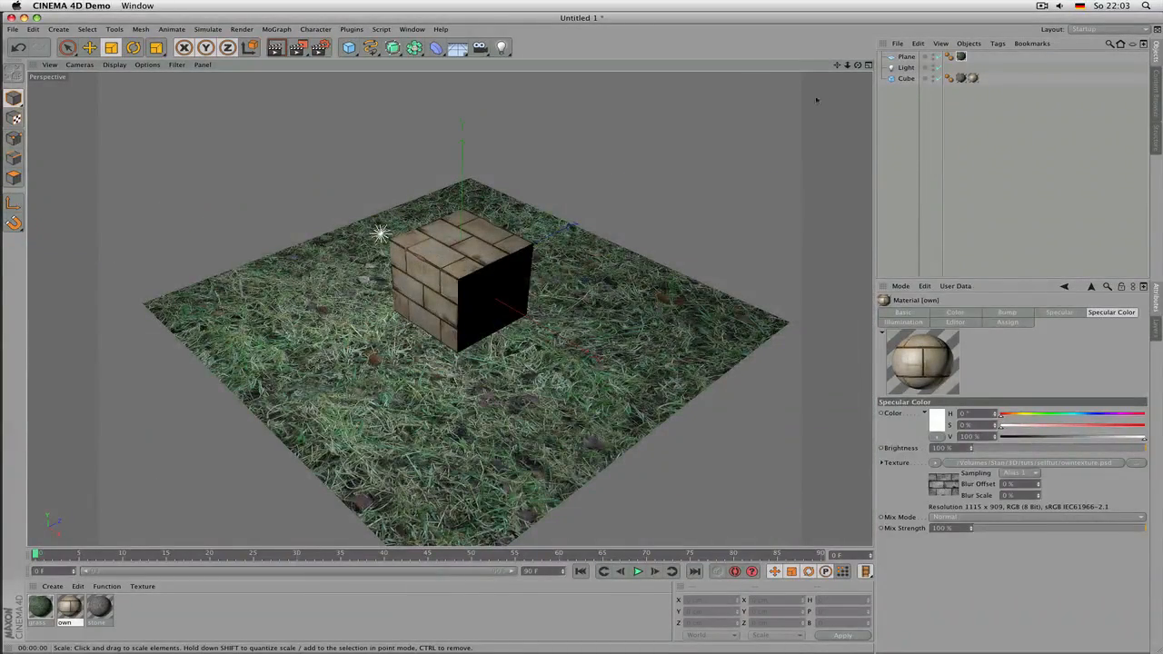
- Review the textured cube on the ground plane and compare the settings of the "grass" and "own" materials
drag(837, 66, 838, 41)
scroll(478, 246, up, 2)
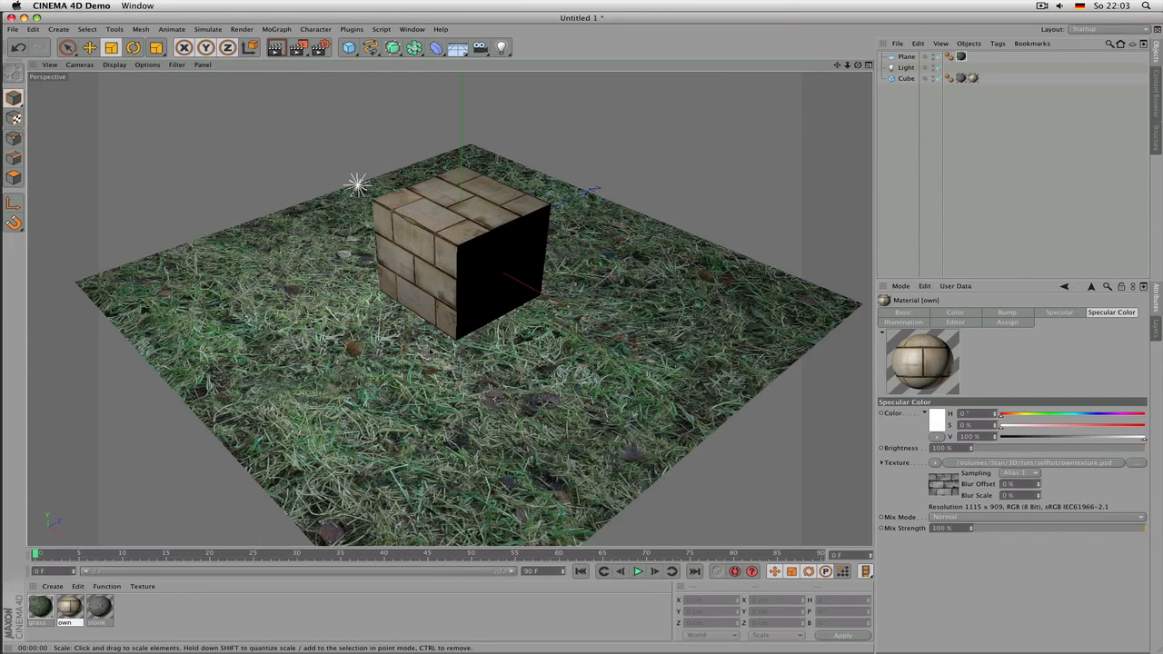
scroll(427, 338, up, 2)
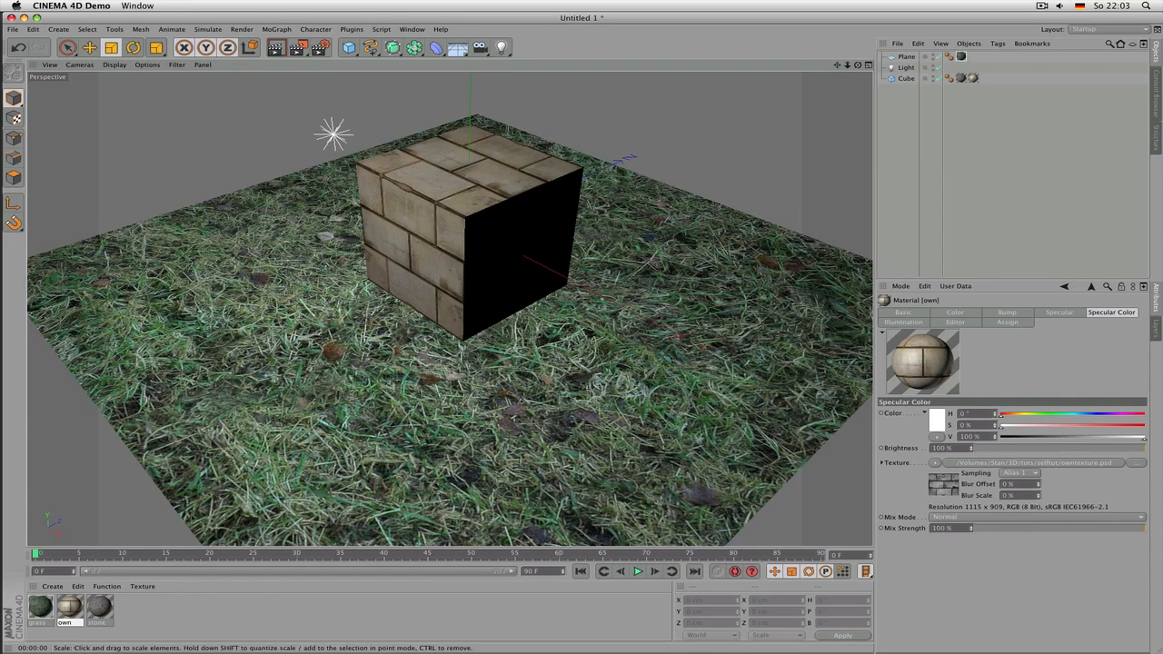
click(158, 623)
click(42, 609)
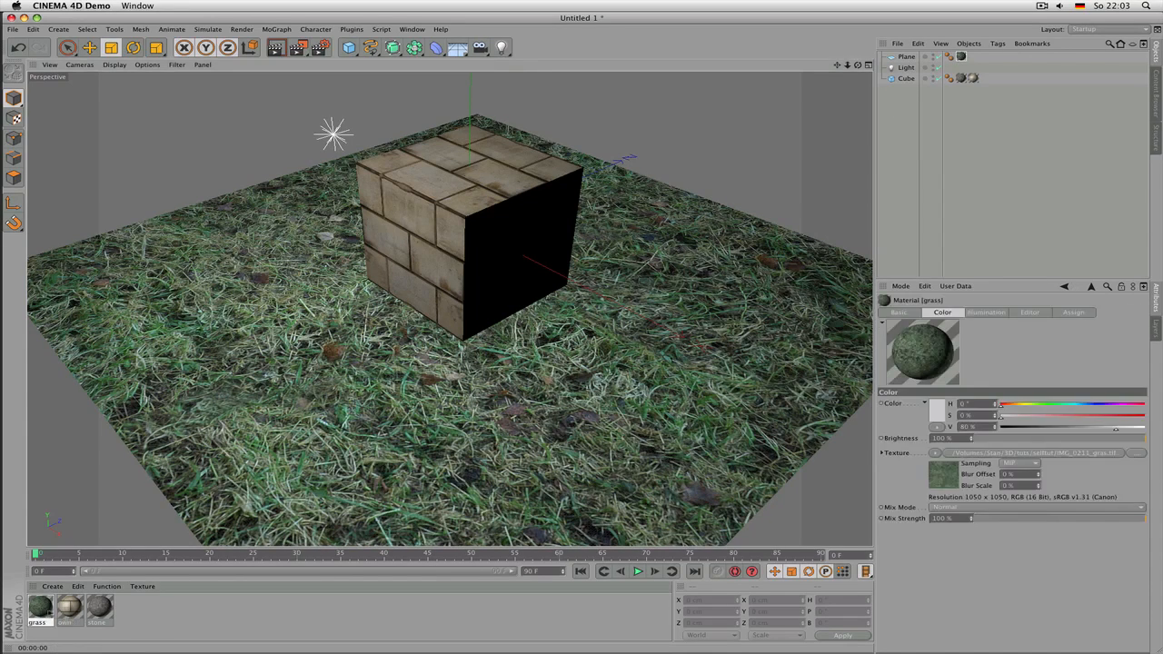
click(66, 612)
click(40, 607)
click(66, 612)
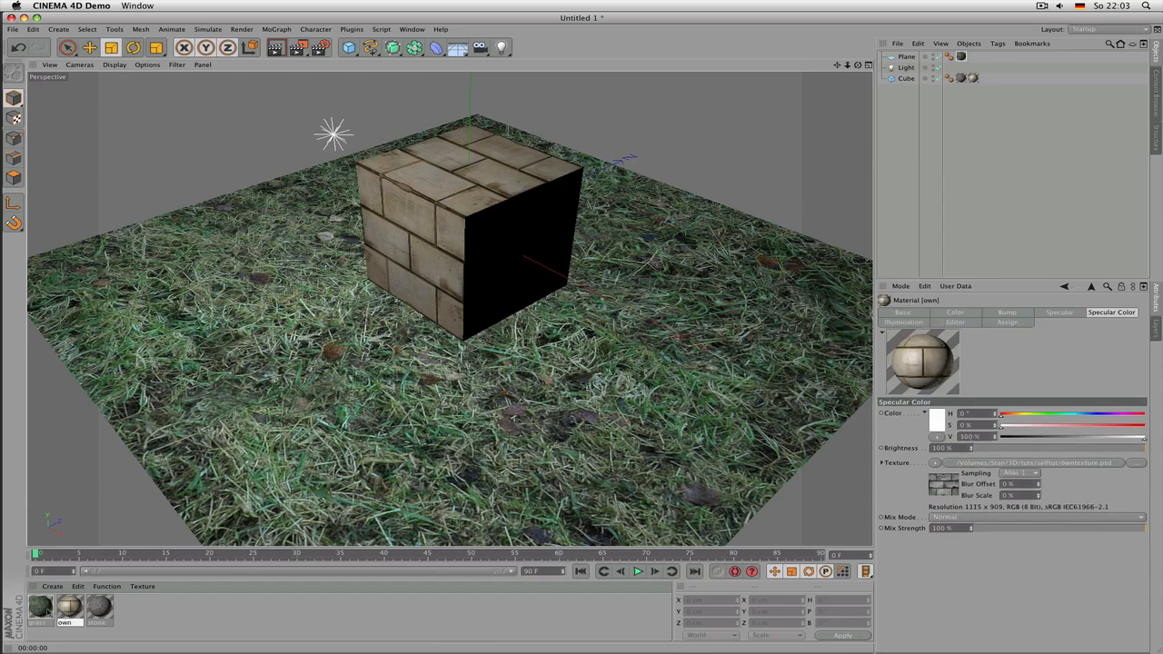
- Compare the grass material's color channel and texture shader options with the properties of the Plane's texture tag
click(41, 608)
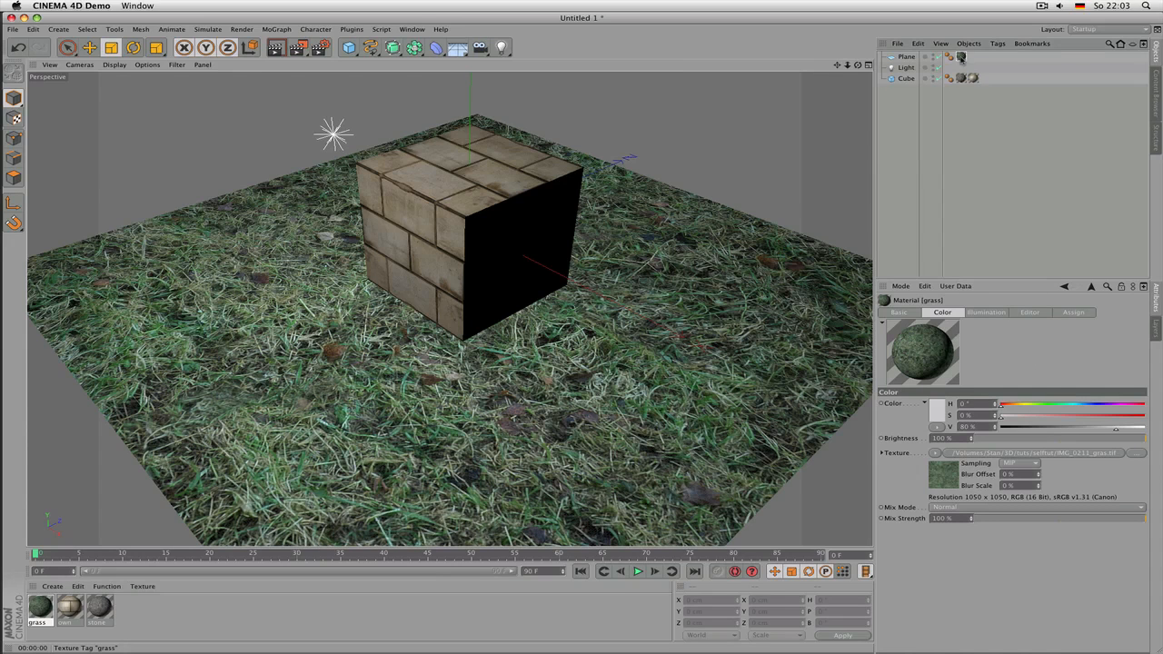
click(962, 57)
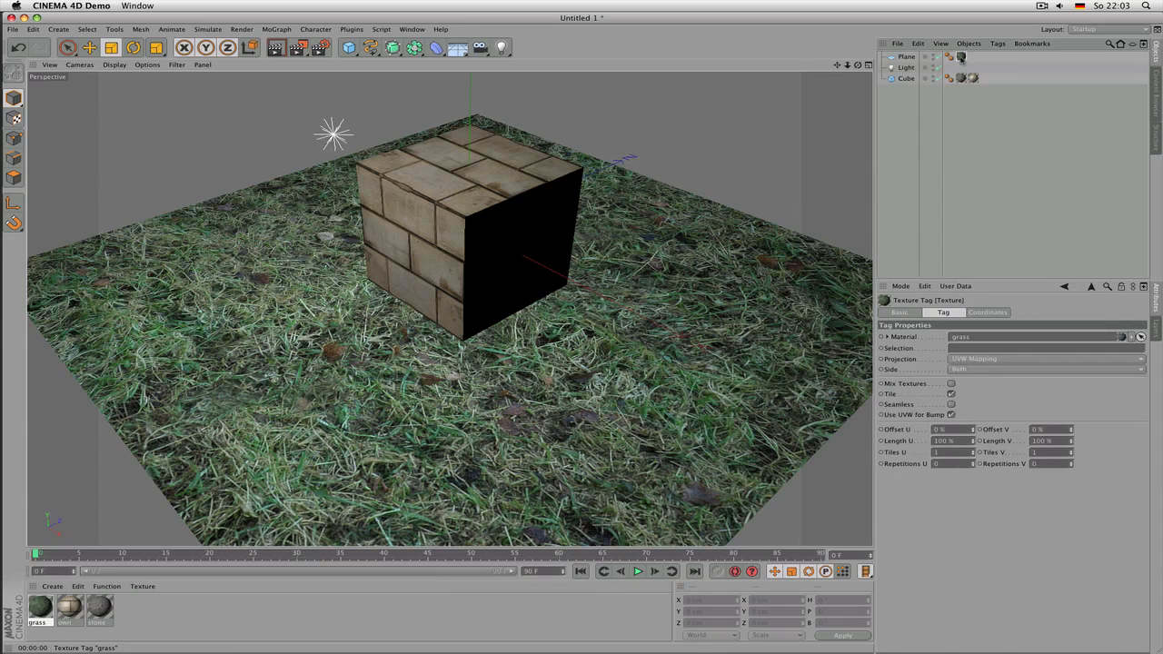
click(38, 614)
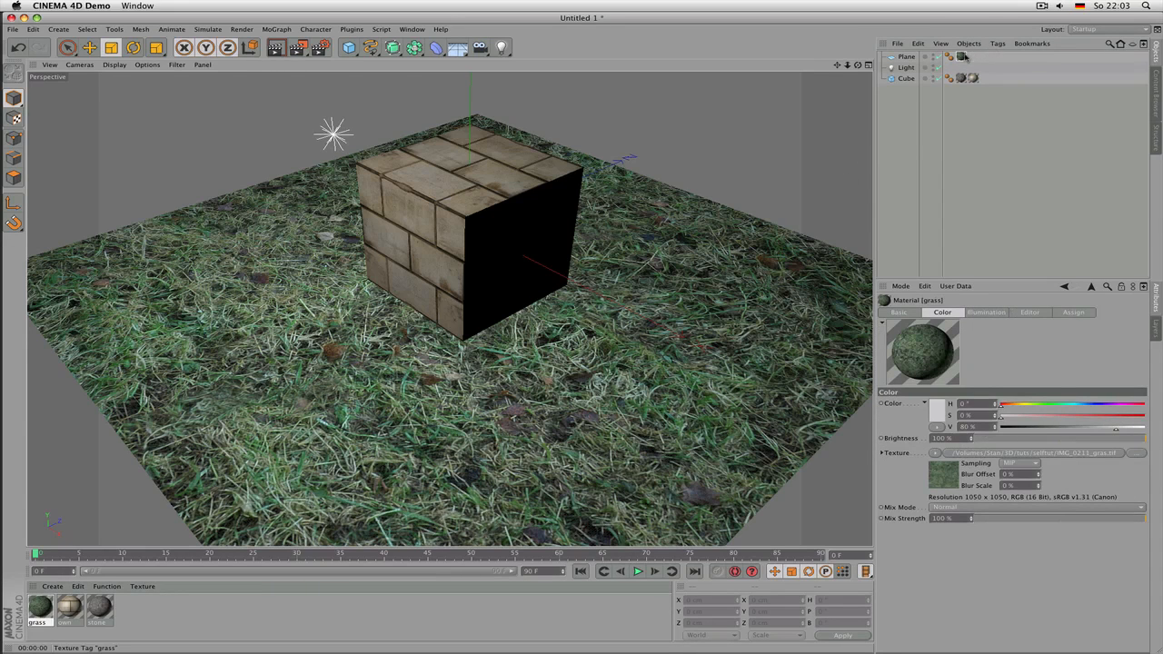
click(963, 57)
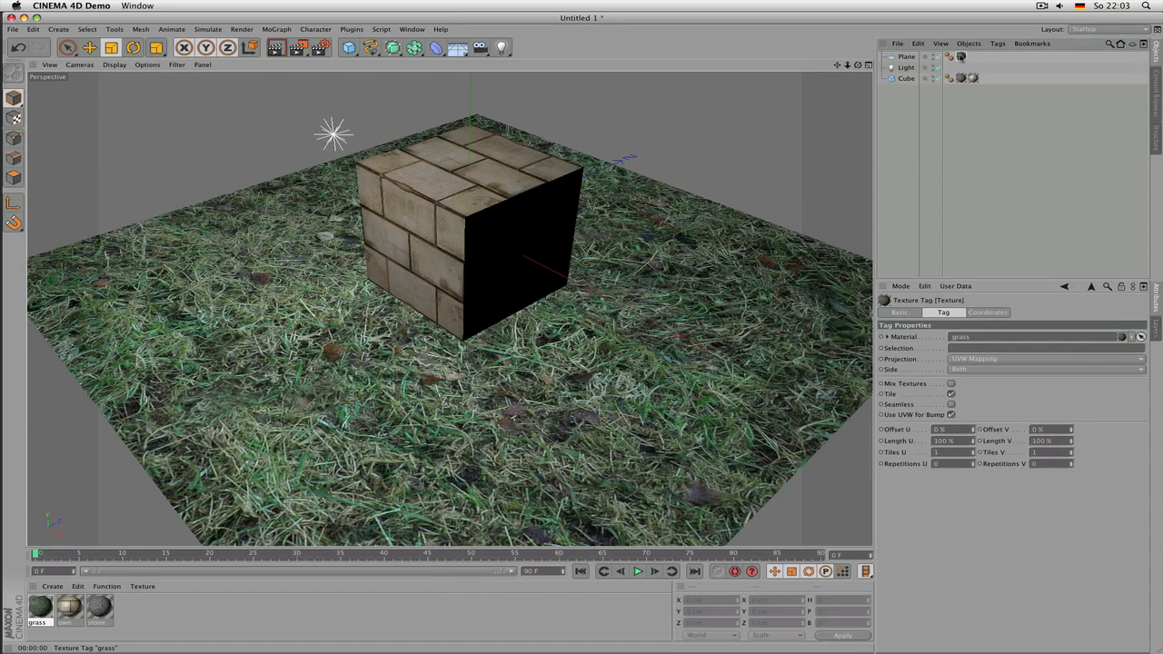
click(46, 611)
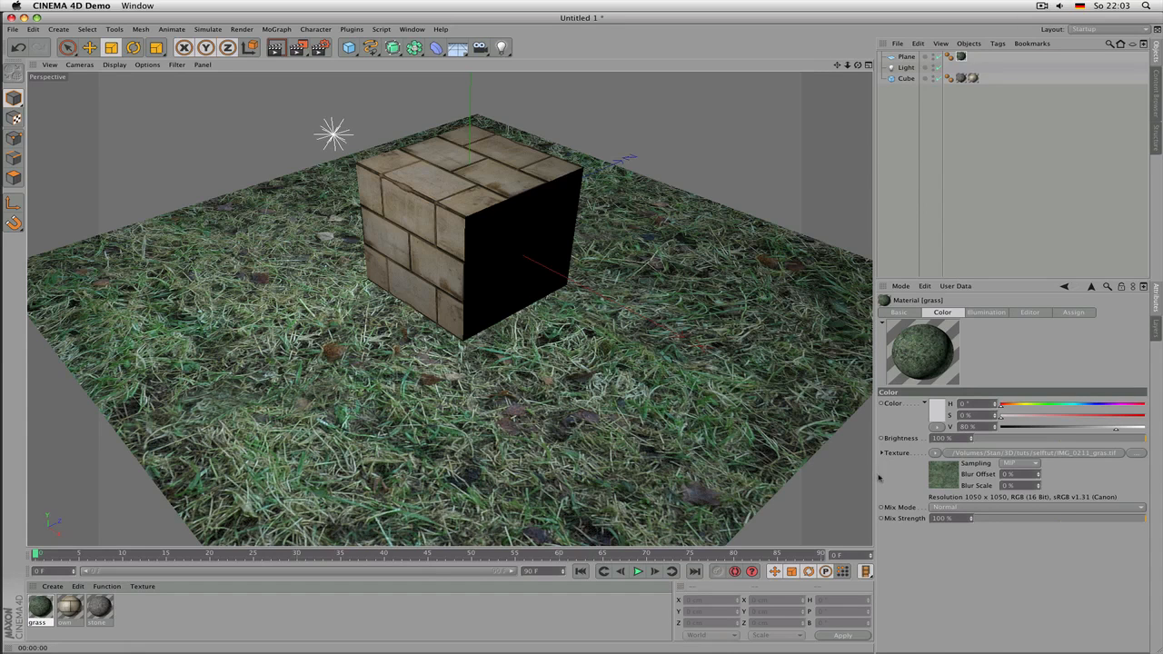
click(938, 455)
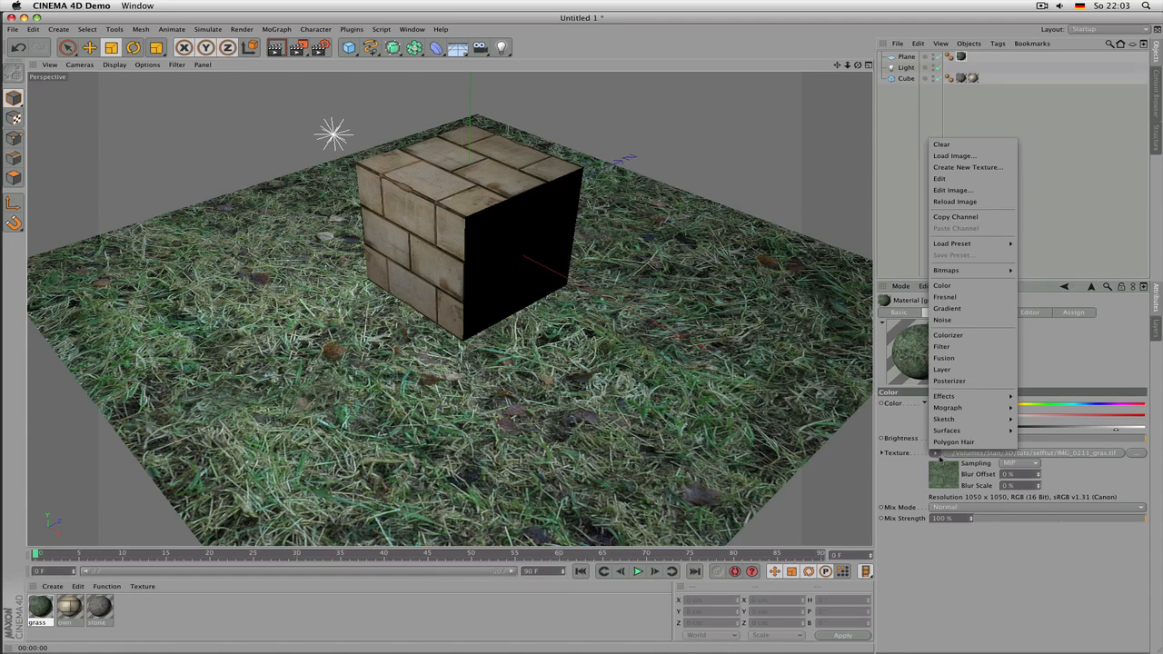
click(1088, 216)
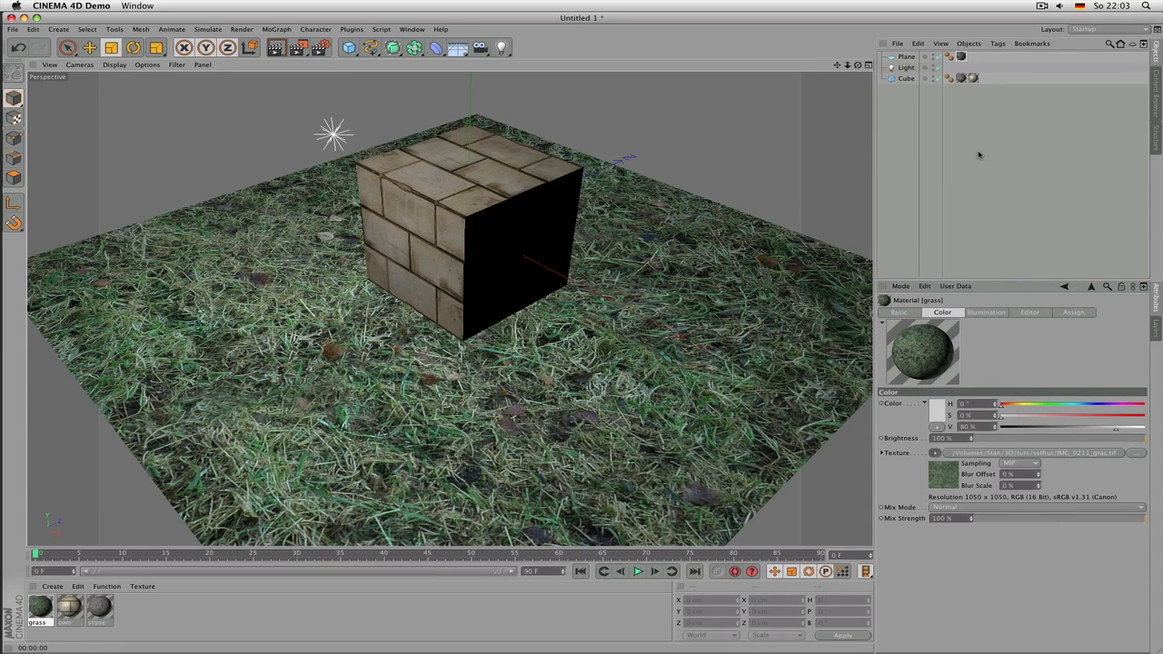
click(963, 57)
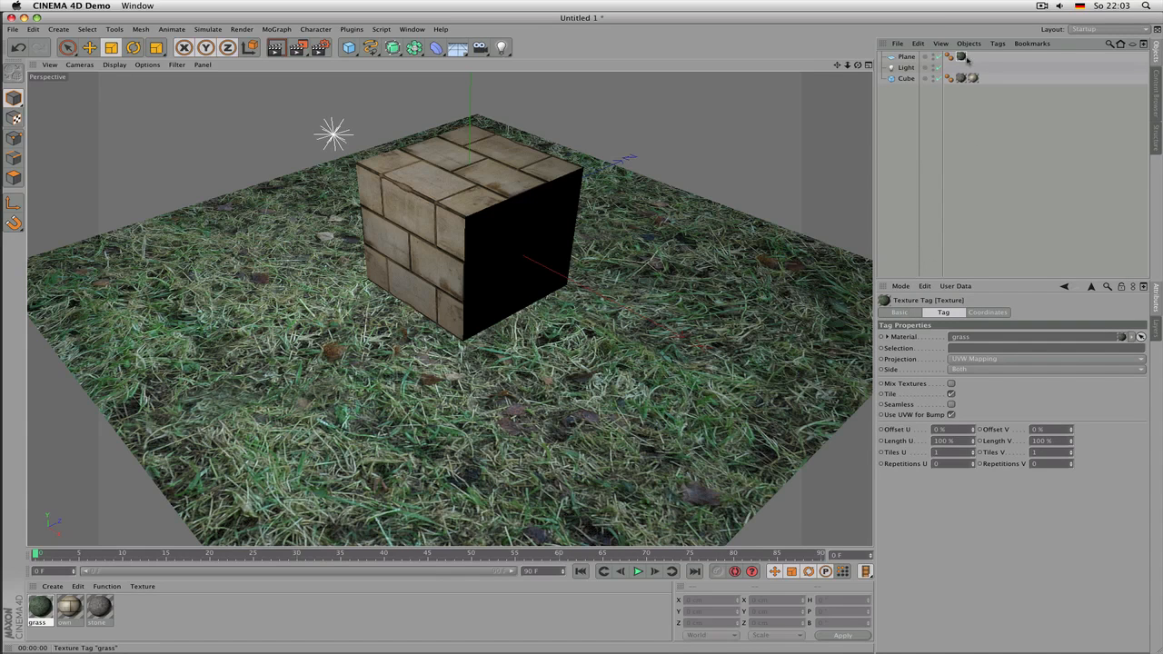
- Examine the name field among the basic properties of the Plane's texture tag
click(910, 312)
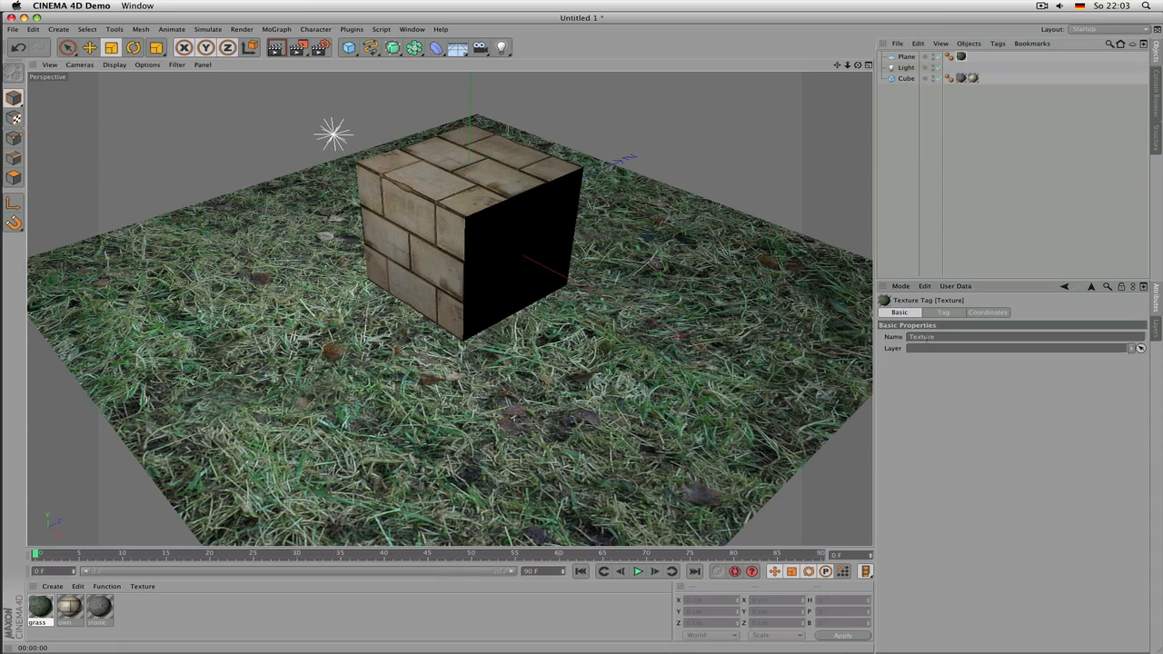
drag(948, 338, 905, 339)
click(937, 338)
click(936, 336)
drag(946, 337, 892, 339)
click(921, 337)
- Examine the texture tag's properties, covering the linked grass material's embedded settings and the Selection, Projection and Tile options
click(944, 313)
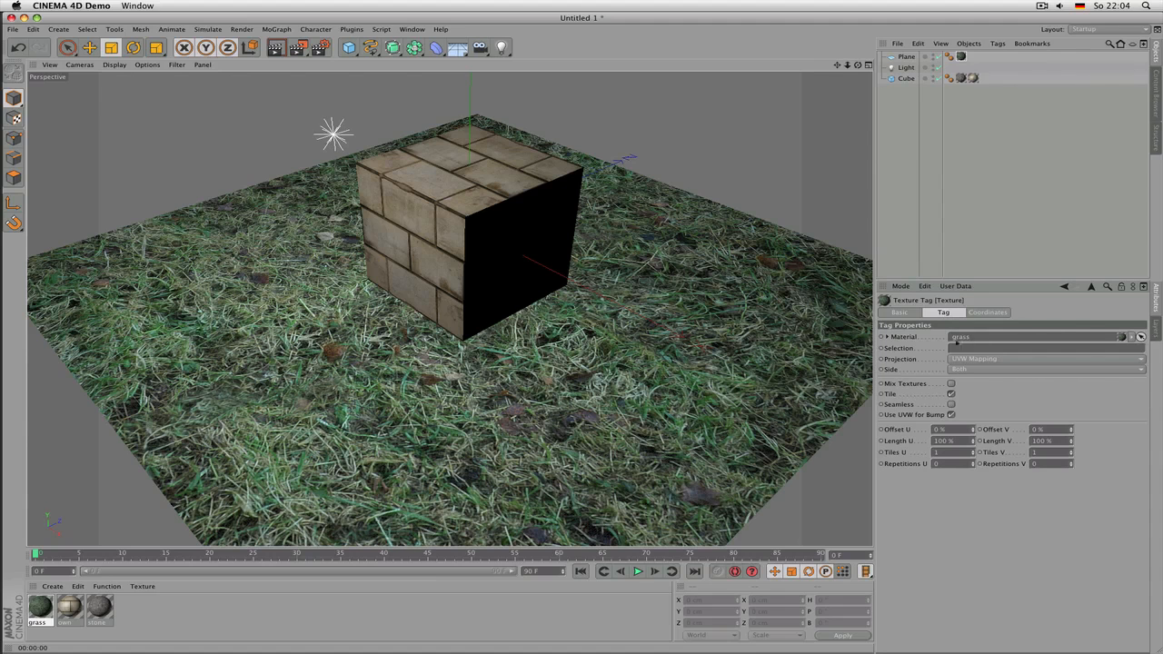
click(888, 338)
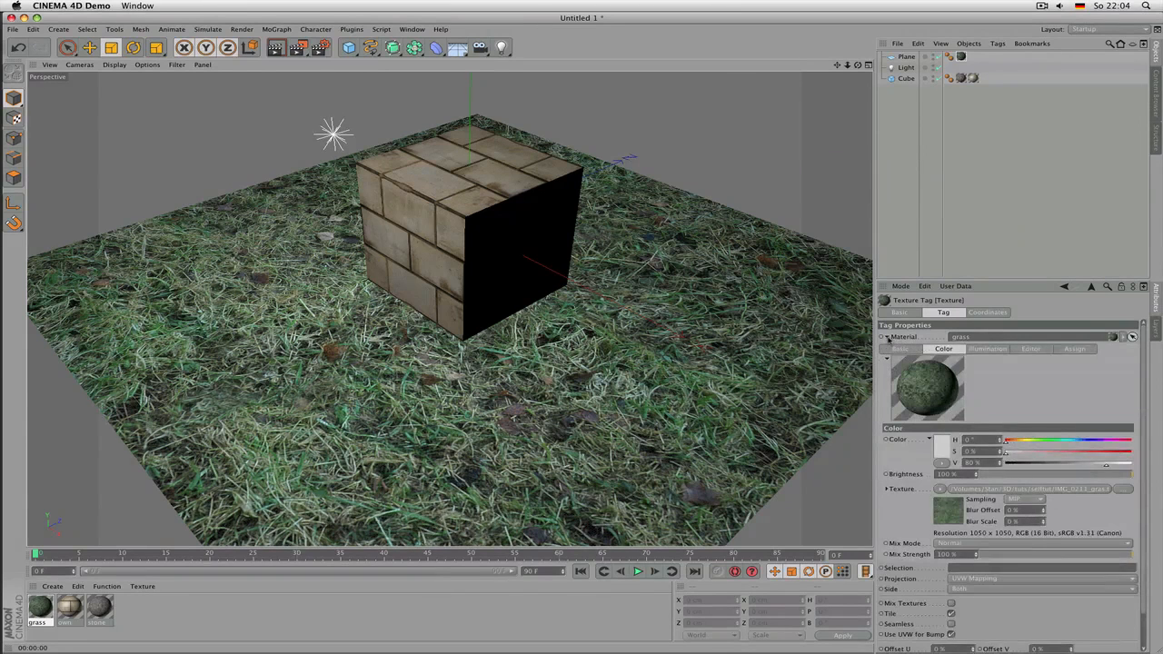
click(888, 338)
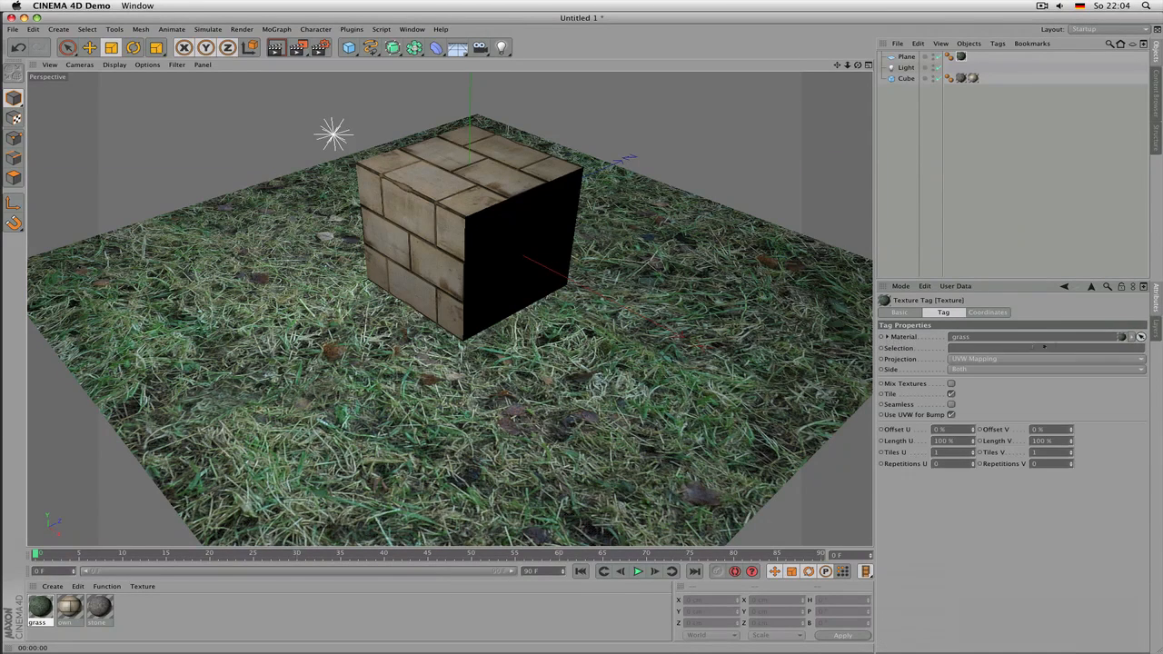
click(888, 338)
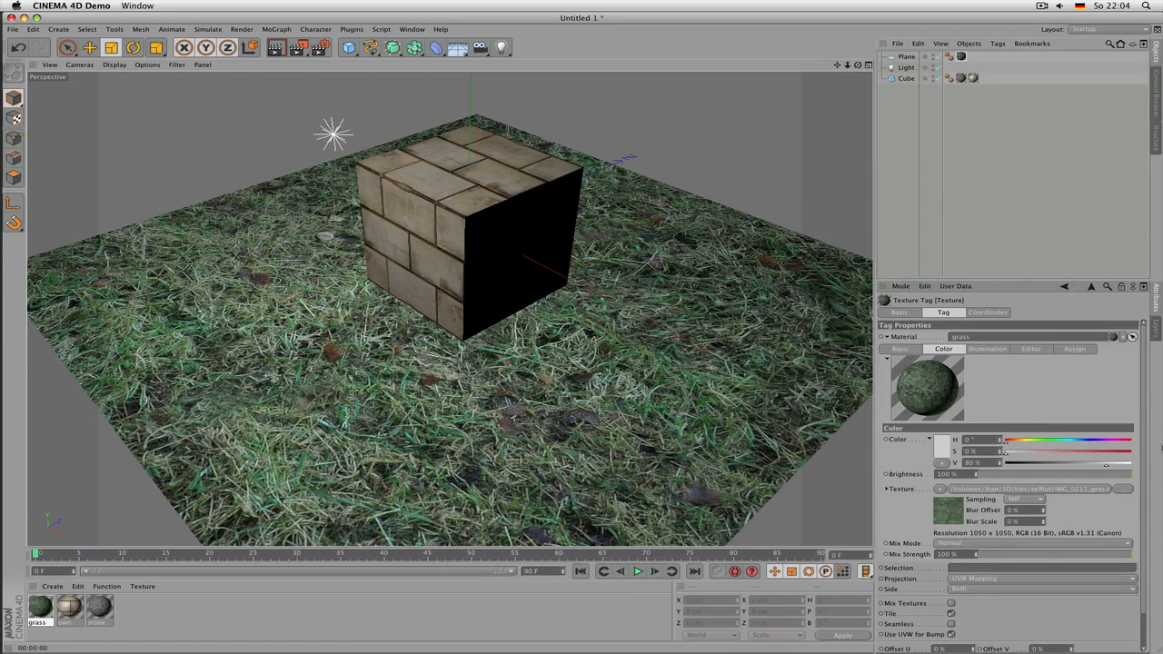
scroll(1140, 450, down, 2)
scroll(1145, 500, up, 2)
click(887, 338)
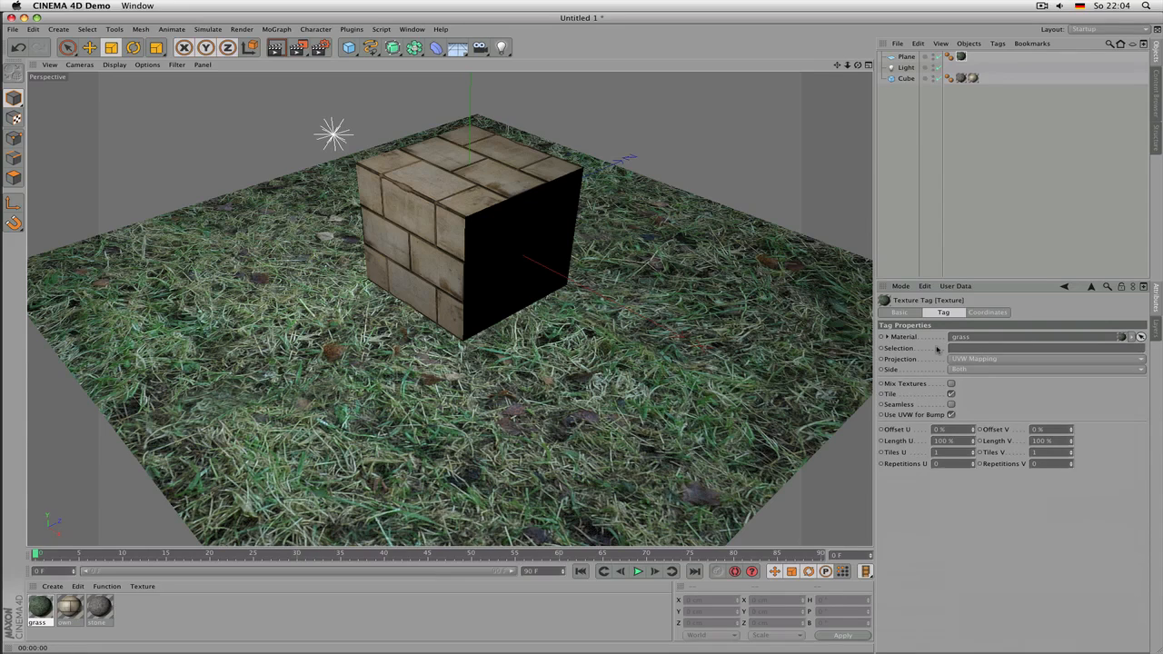
click(941, 348)
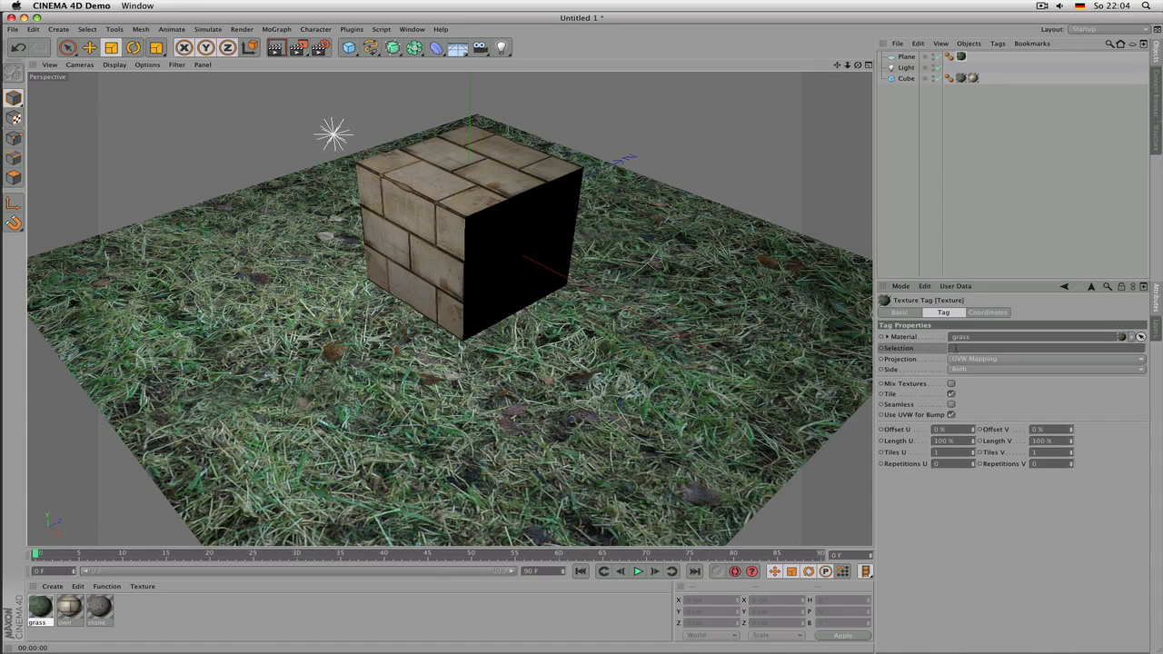
click(925, 361)
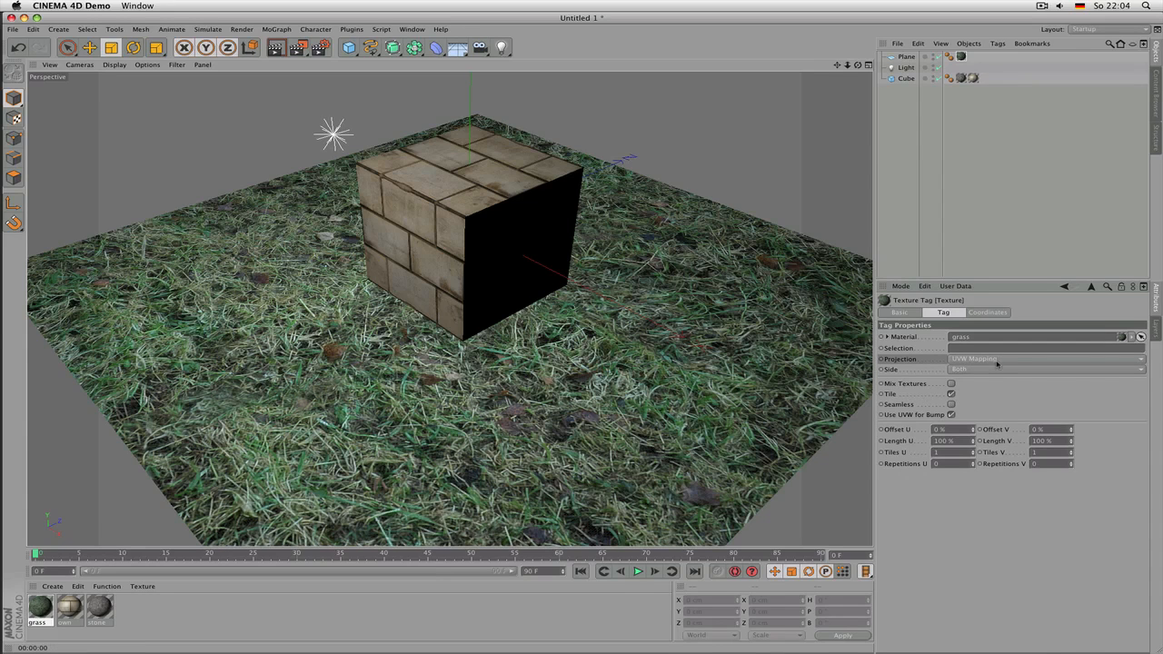
click(925, 396)
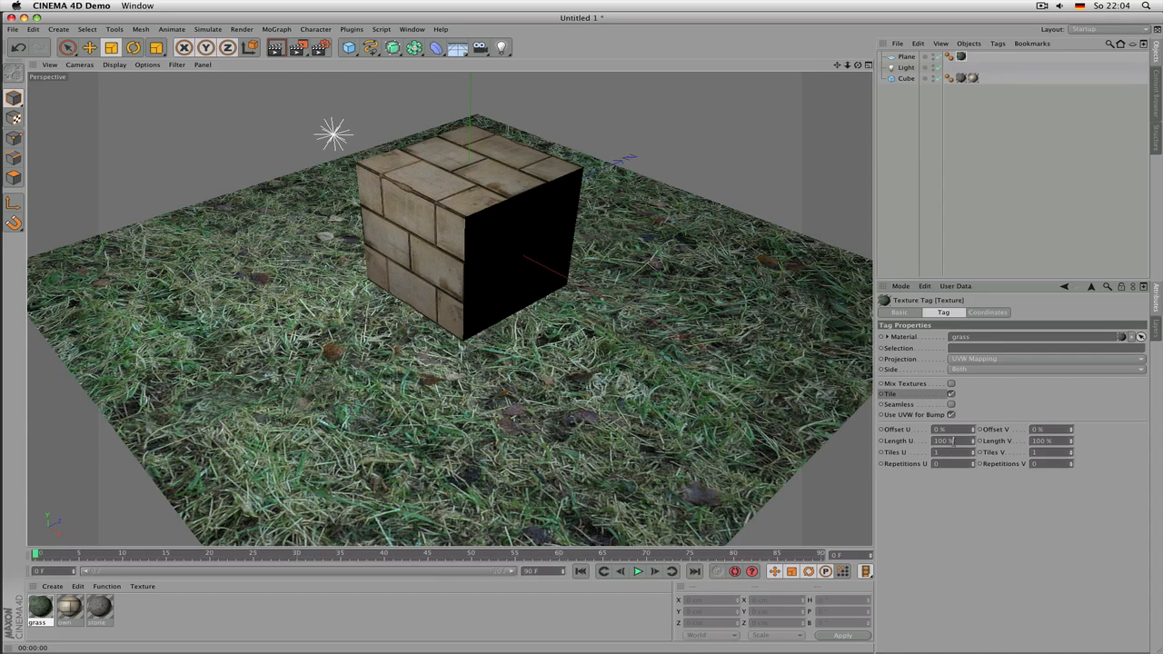
- Set both Length U and Length V of the Plane's grass texture to 50 %
click(953, 441)
text(50)
key(Tab)
text(50)
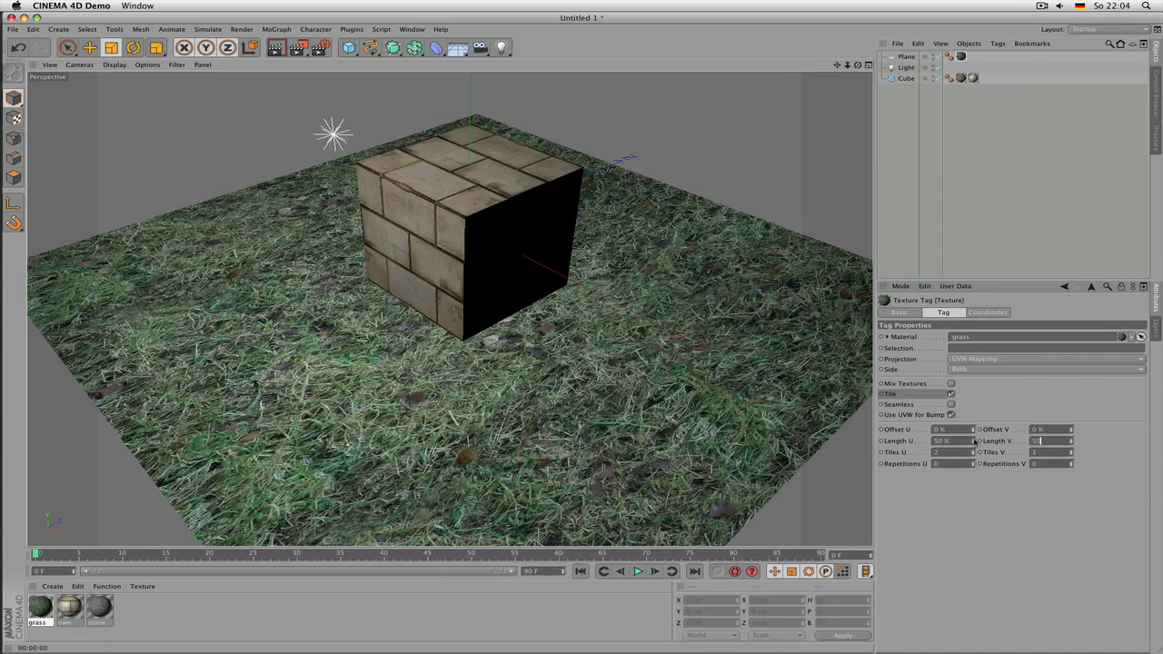
key(Return)
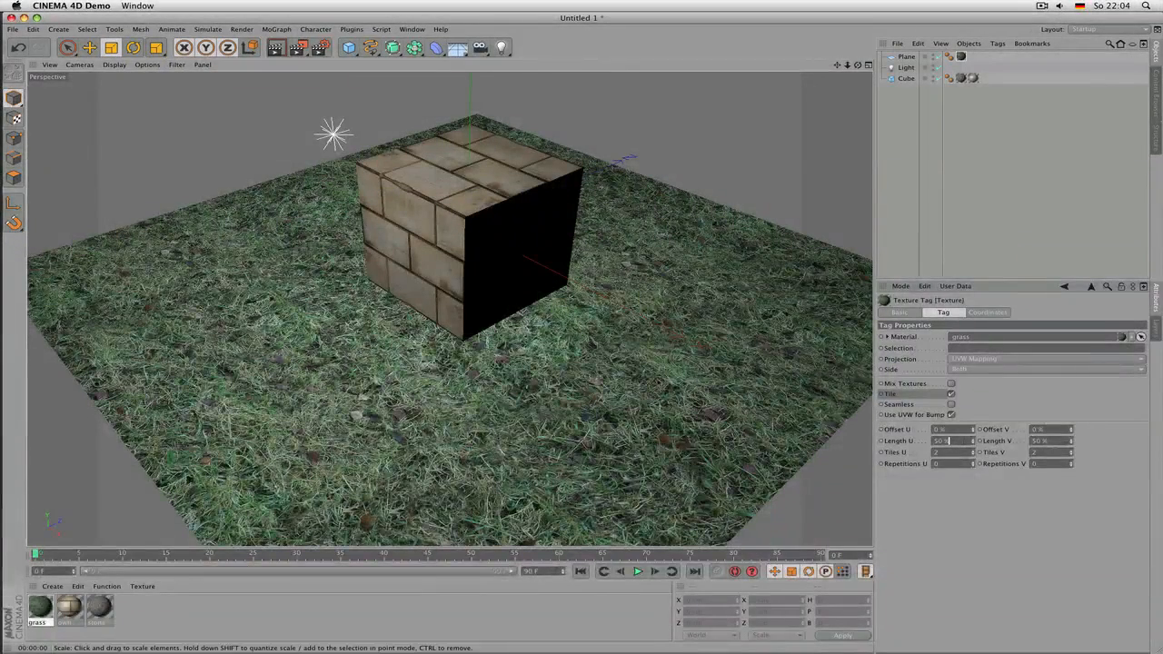
- Reduce the grass texture's Length U and Length V to 25 % each for denser tiling on the Plane
scroll(580, 348, down, 4)
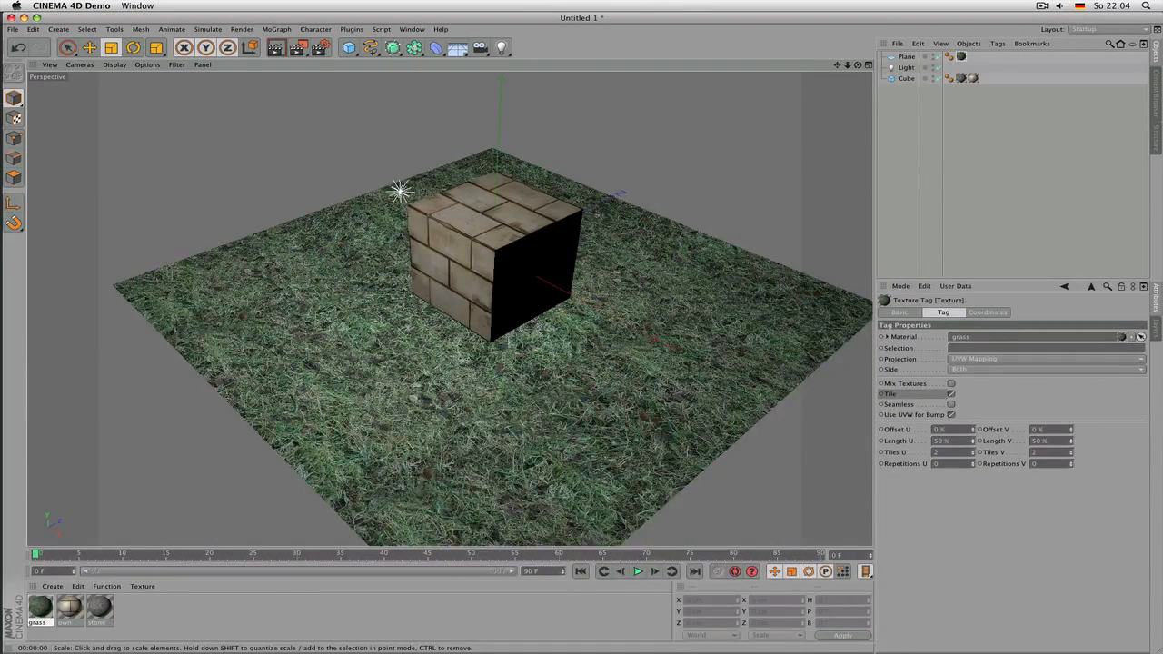
scroll(513, 373, up, 3)
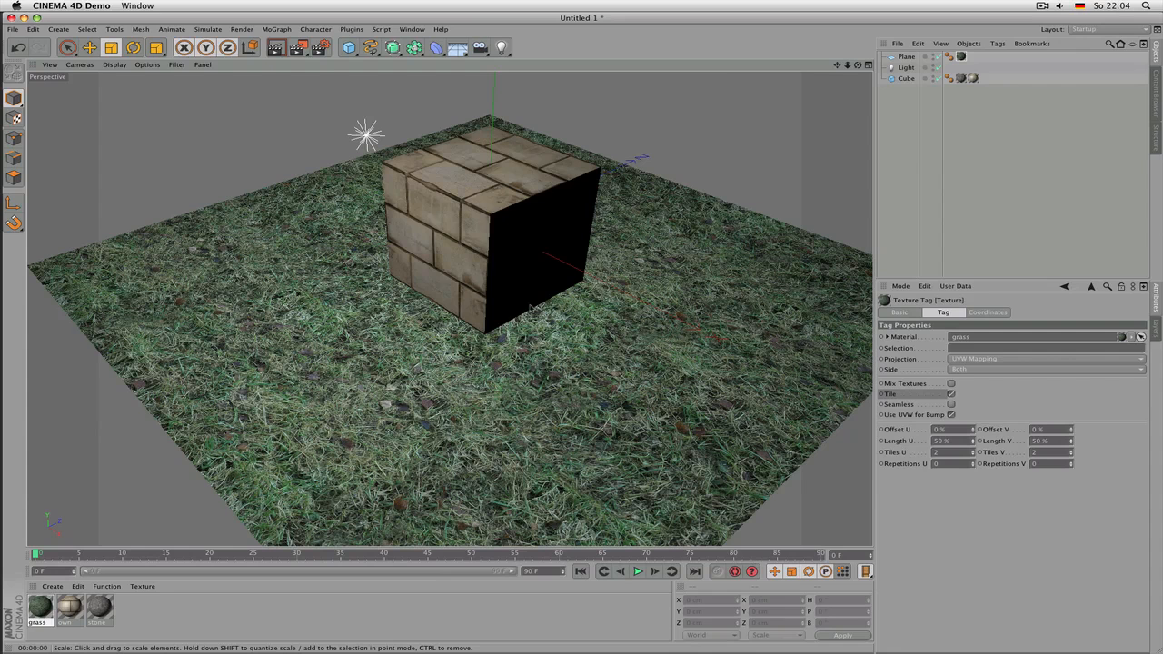
scroll(624, 361, down, 3)
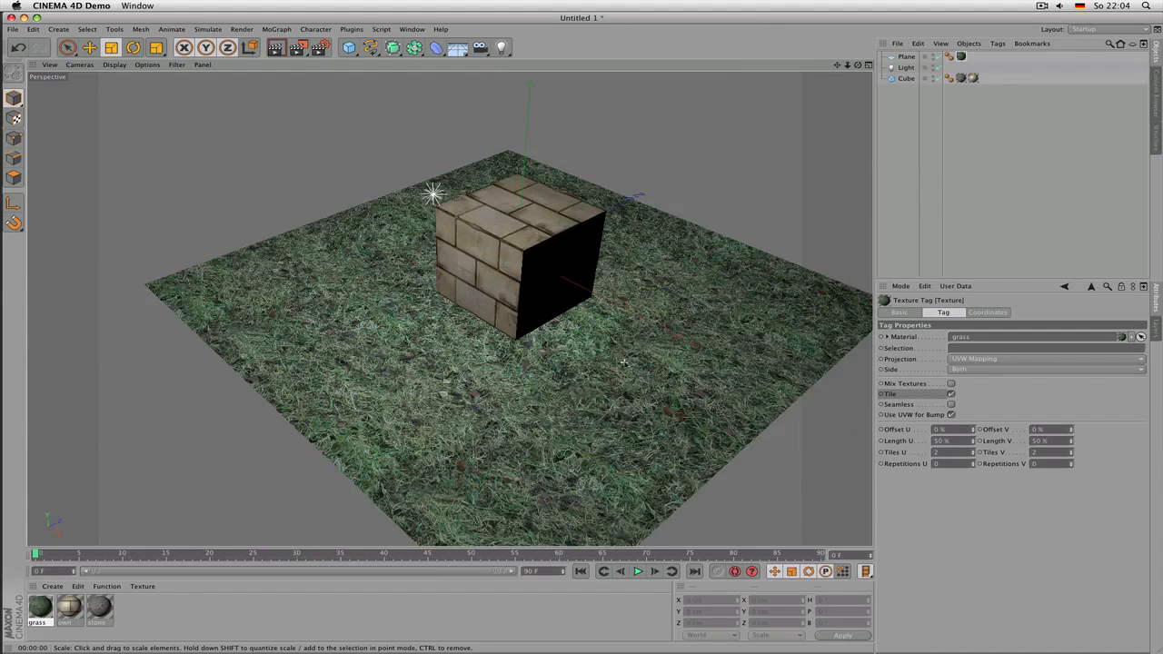
scroll(626, 362, down, 2)
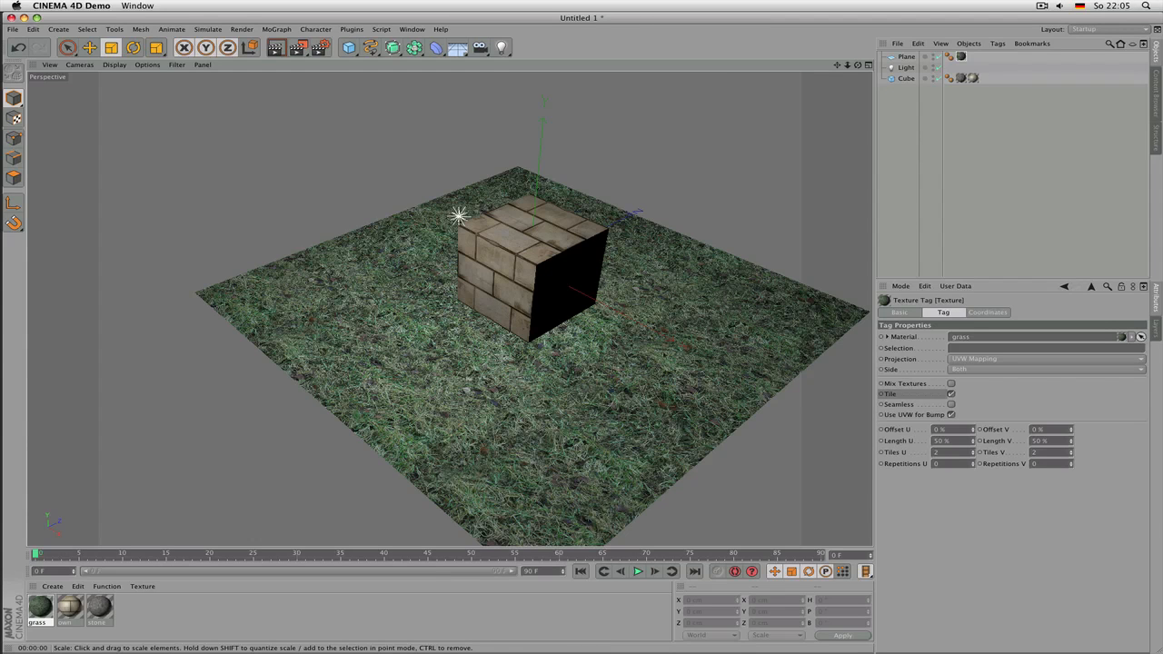
scroll(561, 393, up, 2)
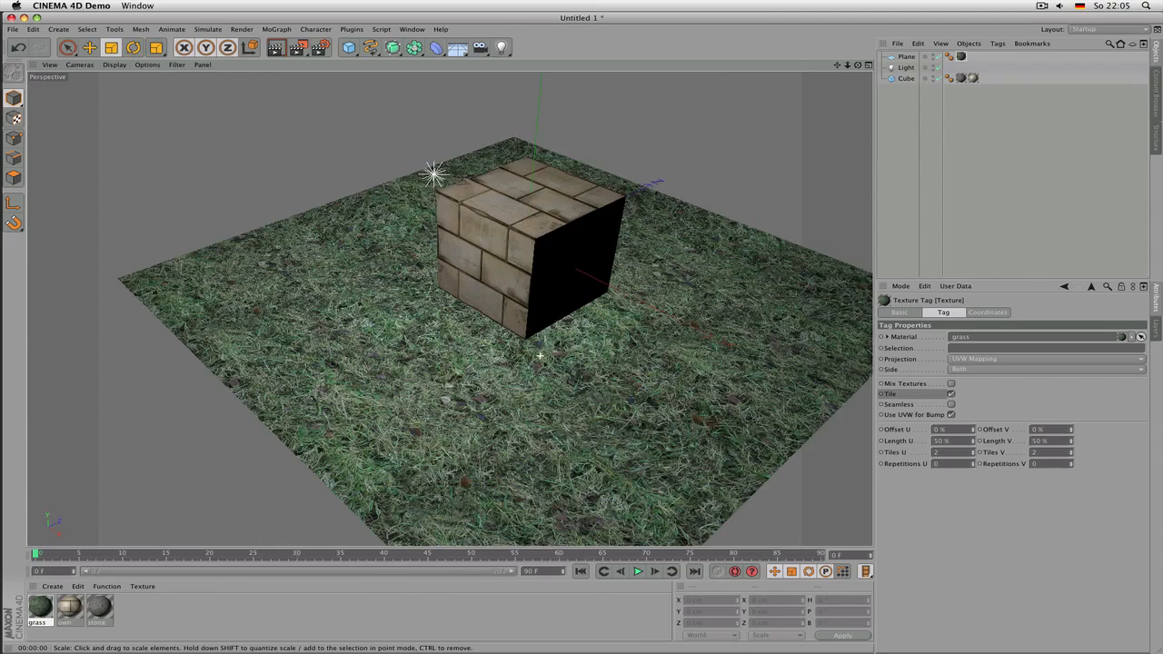
mouse_move(974, 442)
mouse_down()
mouse_move(974, 475)
mouse_move(974, 445)
mouse_up()
double_click(965, 445)
text(2)
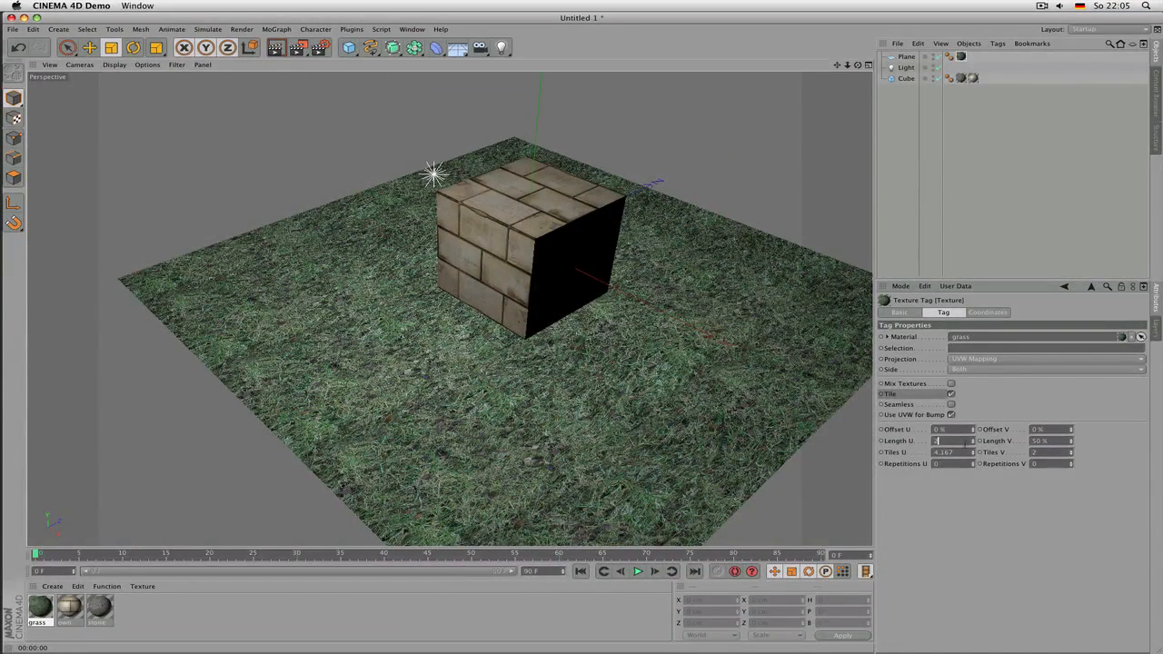
text(5)
key(Return)
double_click(1050, 445)
text(2)
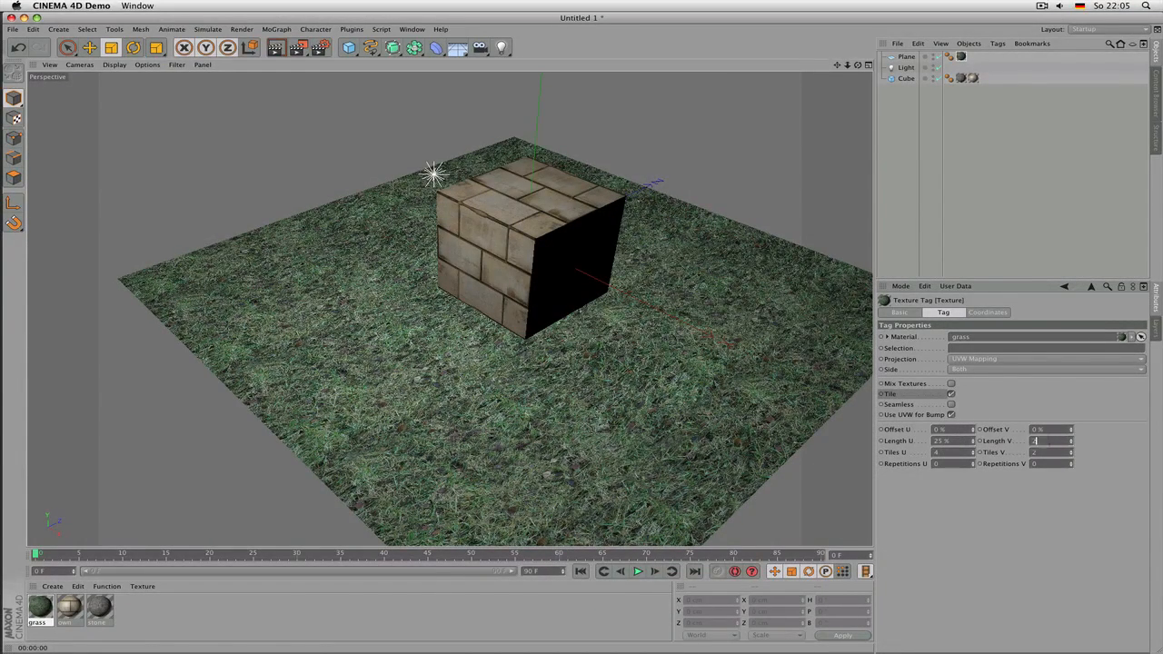
key(Return)
- Render a close, low-angle view of the cube and the tiled grass to inspect the texture
scroll(536, 323, up, 3)
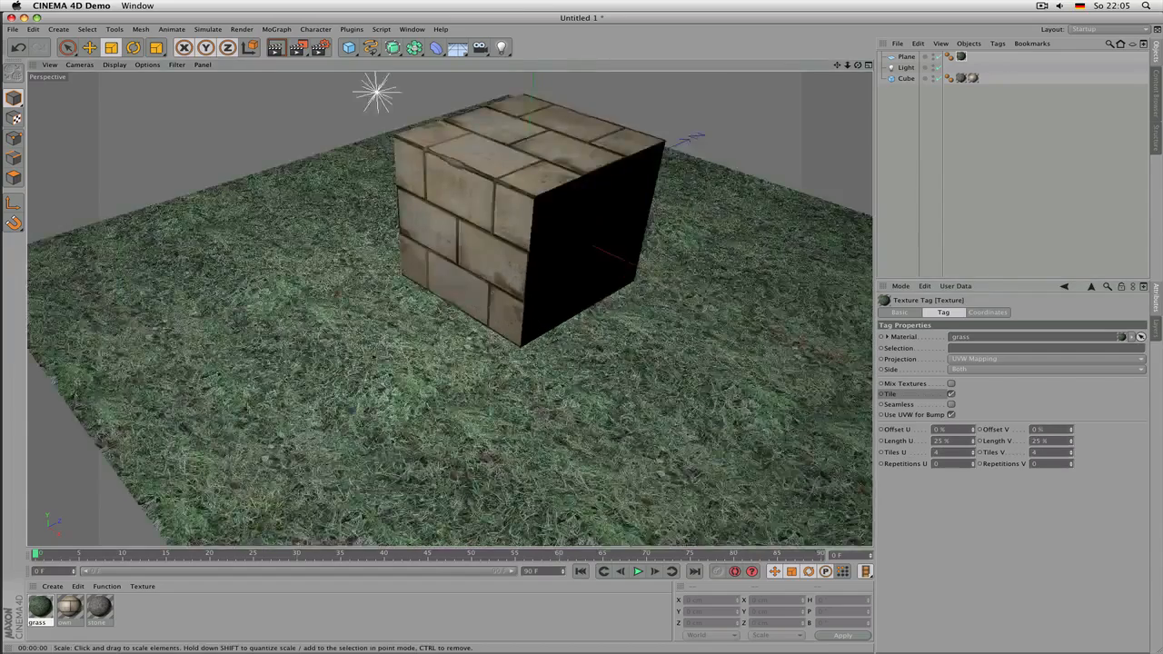
scroll(379, 352, up, 2)
scroll(425, 346, up, 3)
mouse_move(481, 333)
alt+mouse_down()
mouse_move(493, 282)
mouse_move(476, 312)
alt+mouse_up()
scroll(476, 312, down, 2)
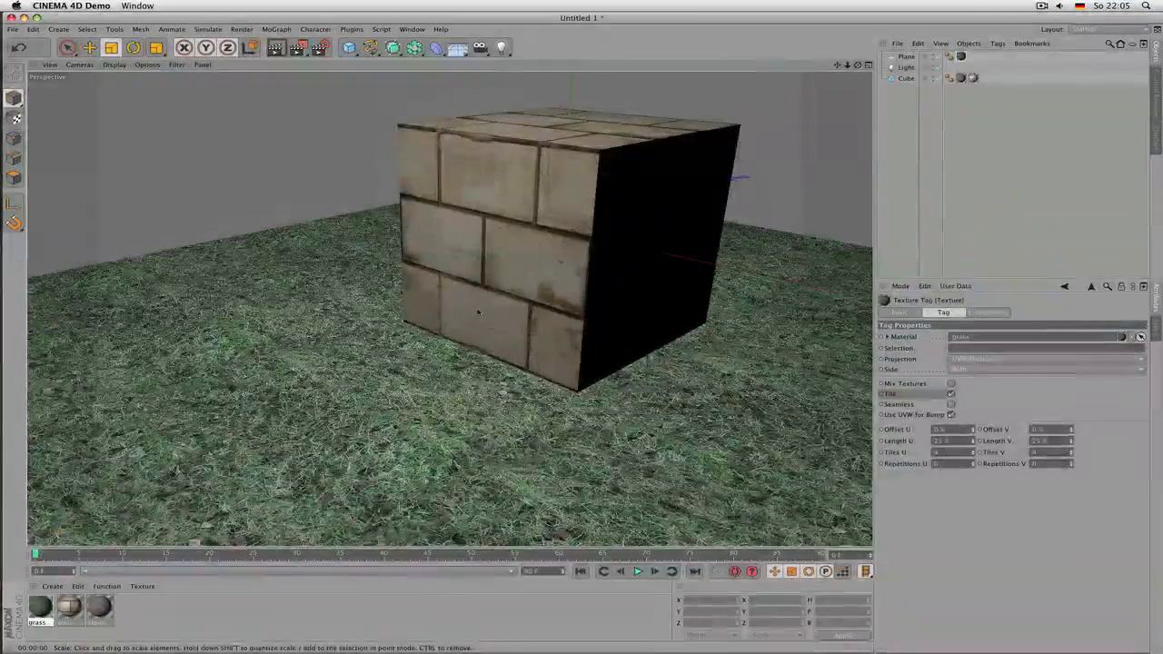
key(super+r)
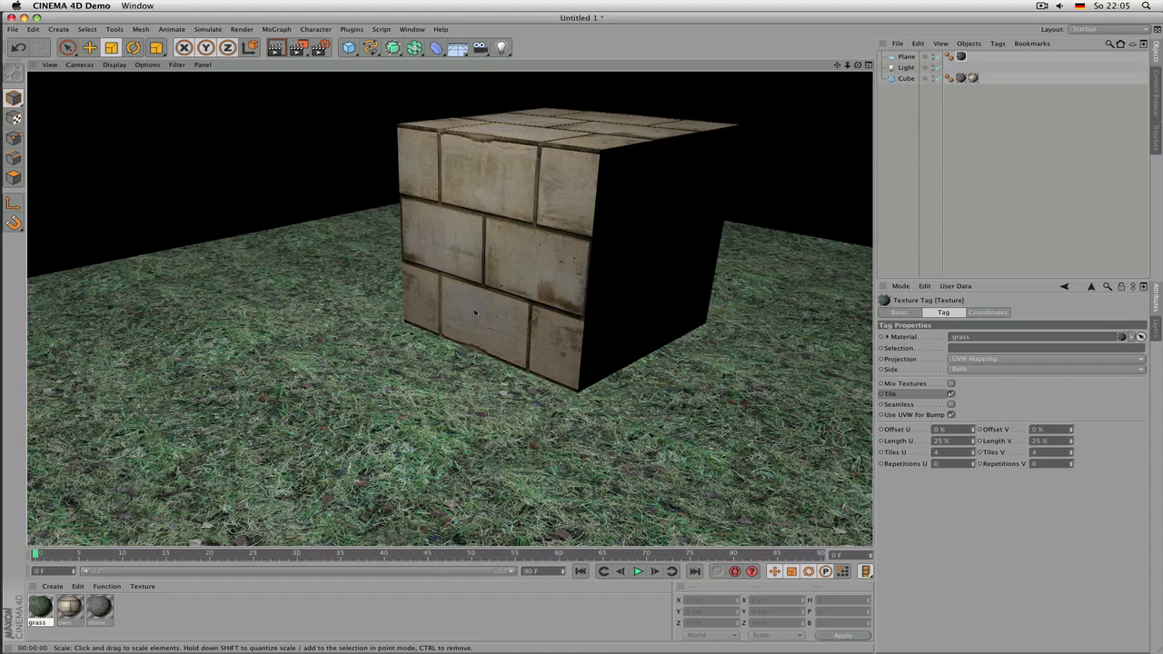
- Set the grass texture's Length U and Length V back to 100 %
scroll(583, 378, down, 5)
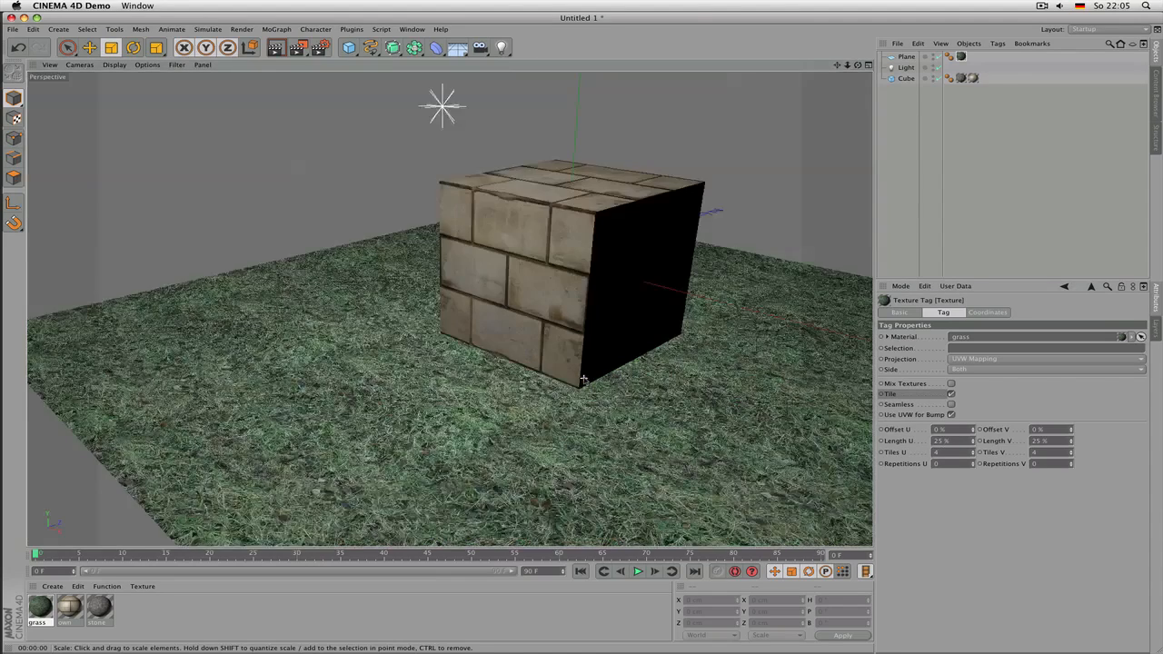
double_click(940, 441)
text(100)
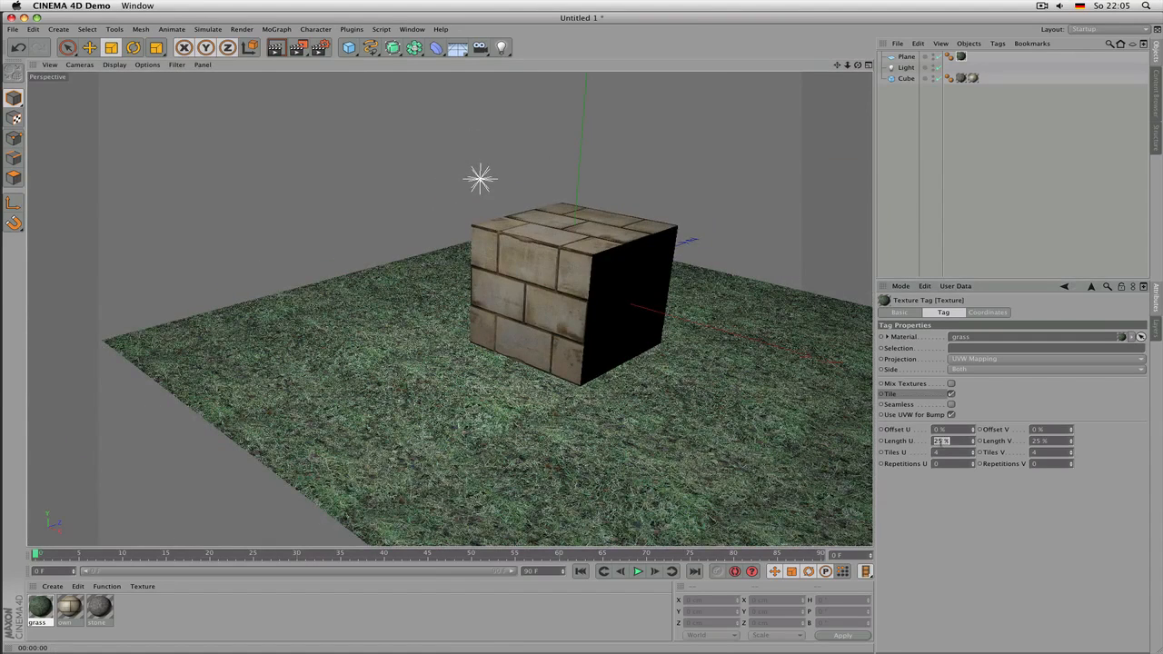
click(943, 451)
double_click(1037, 443)
text(100)
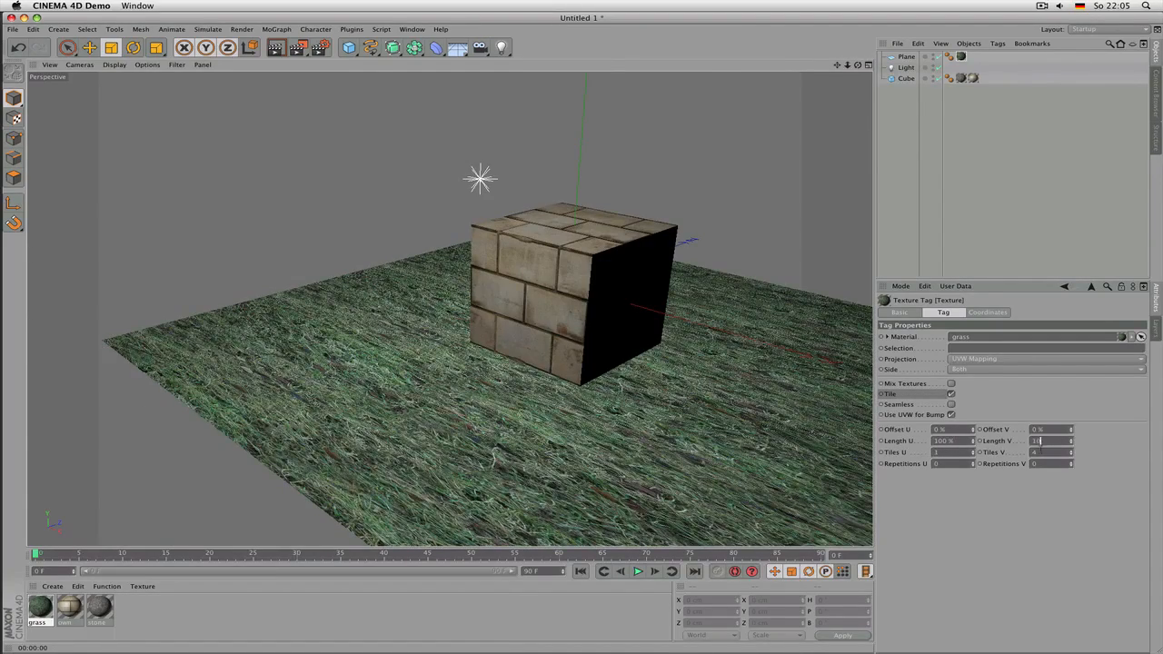
click(1042, 452)
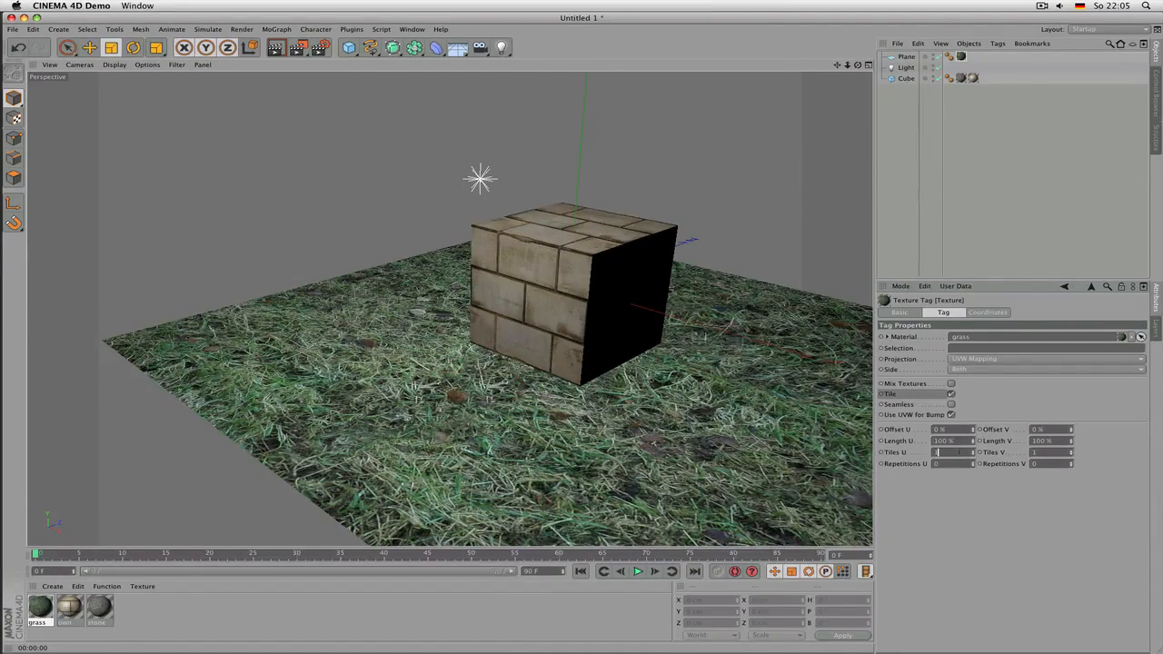
- Lower the grass texture's Length U to about 73 % and reset it to 100 %
drag(971, 441, 961, 441)
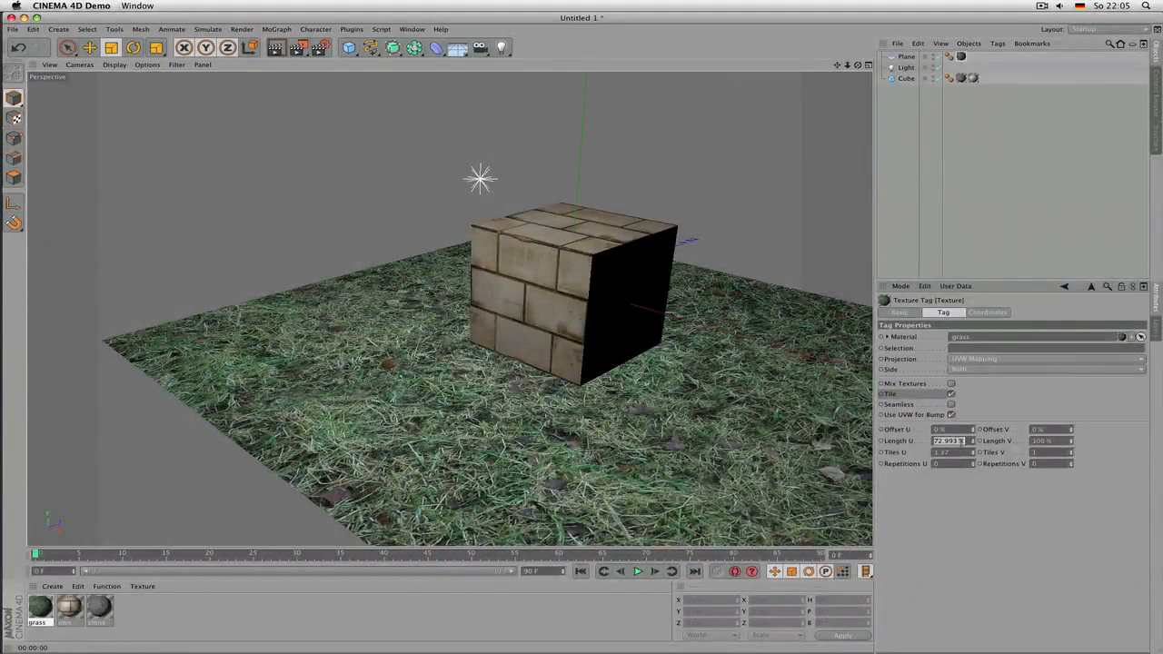
text(100)
click(937, 451)
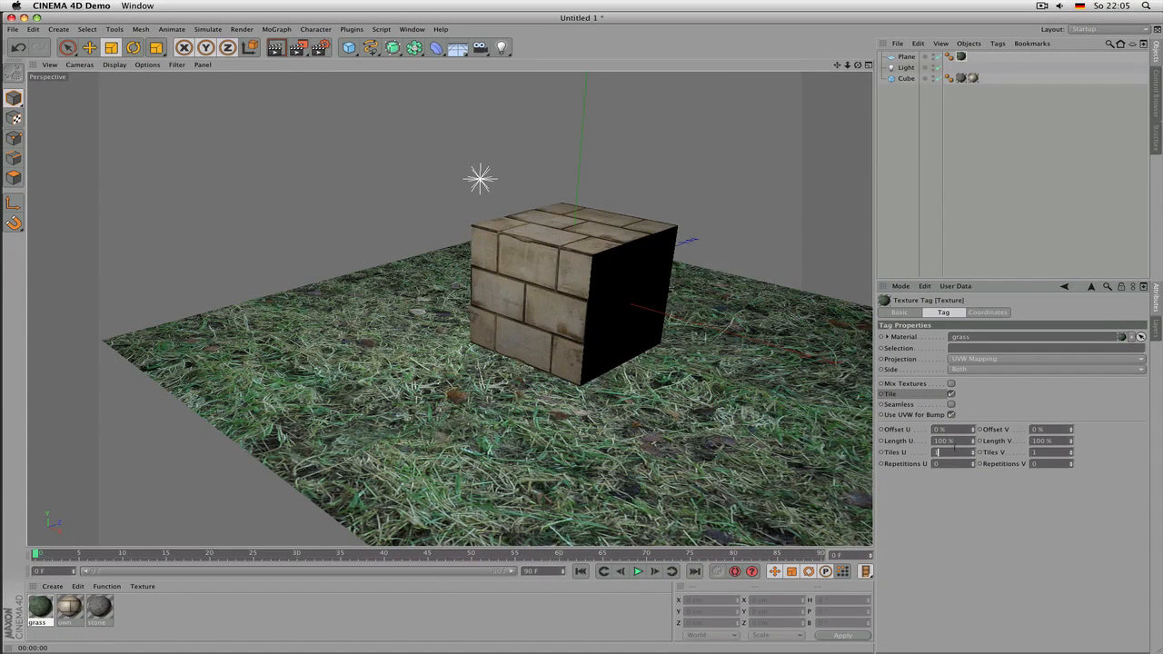
- Turn on Seamless for the grass texture on the Plane and set its Length U and Length V to 25 %
click(951, 406)
double_click(952, 441)
text(25)
click(1045, 441)
text(25)
click(1041, 429)
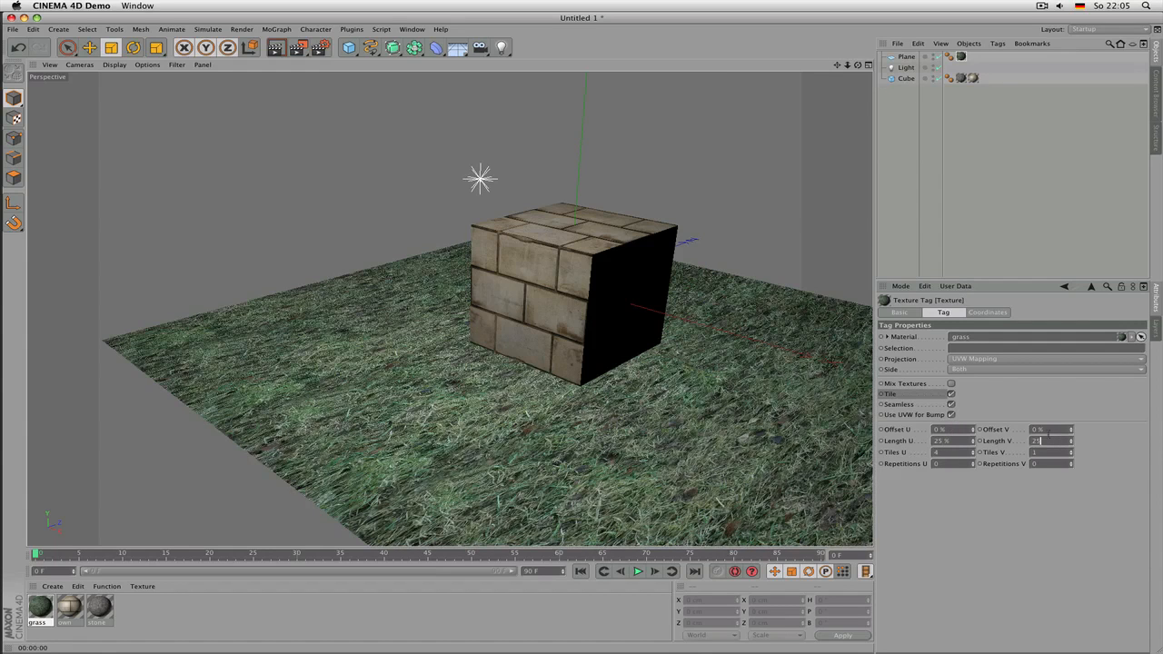
- Turn off Seamless for the grass texture and render a closer view of the cube and the tiled ground
click(951, 405)
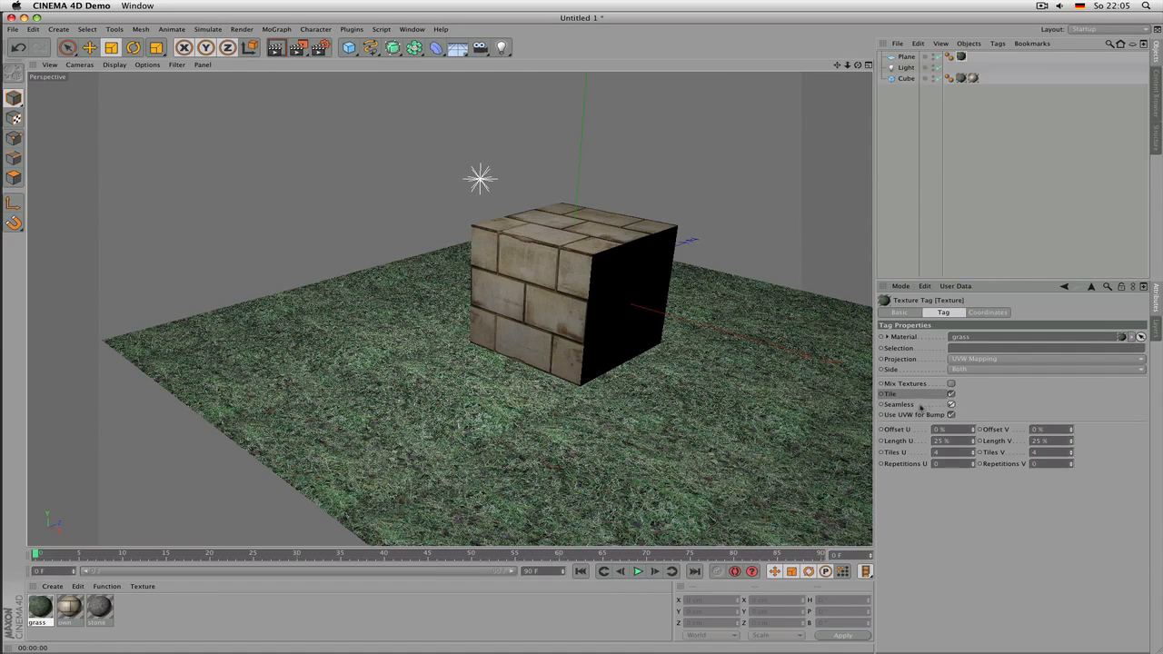
right_click(915, 408)
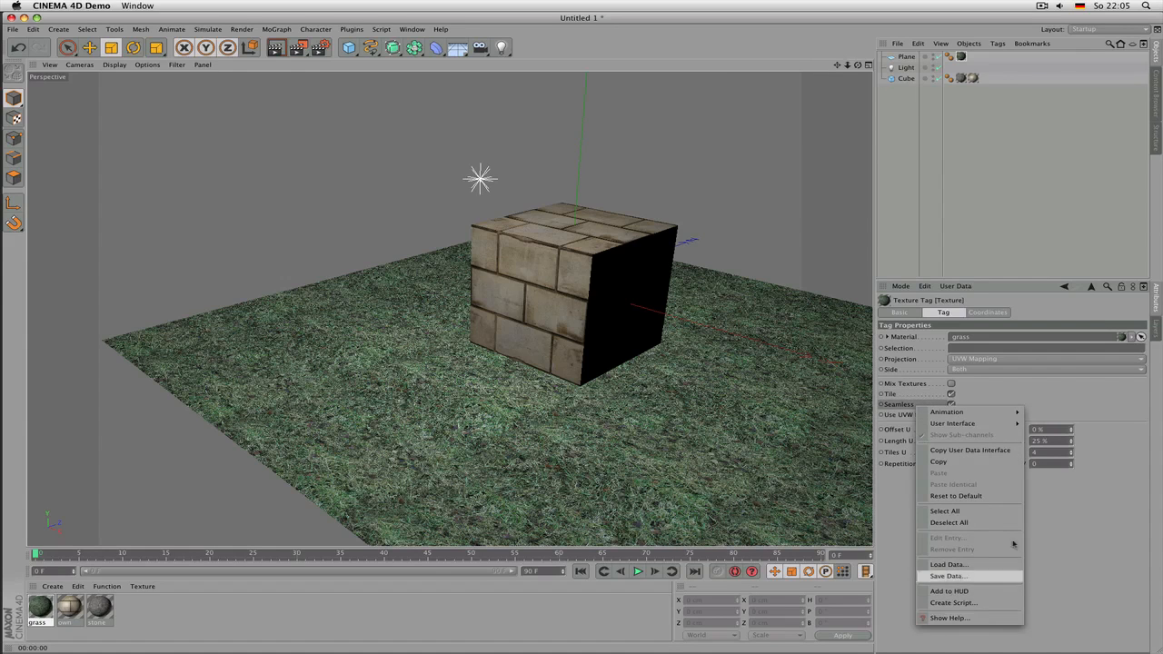
click(1000, 403)
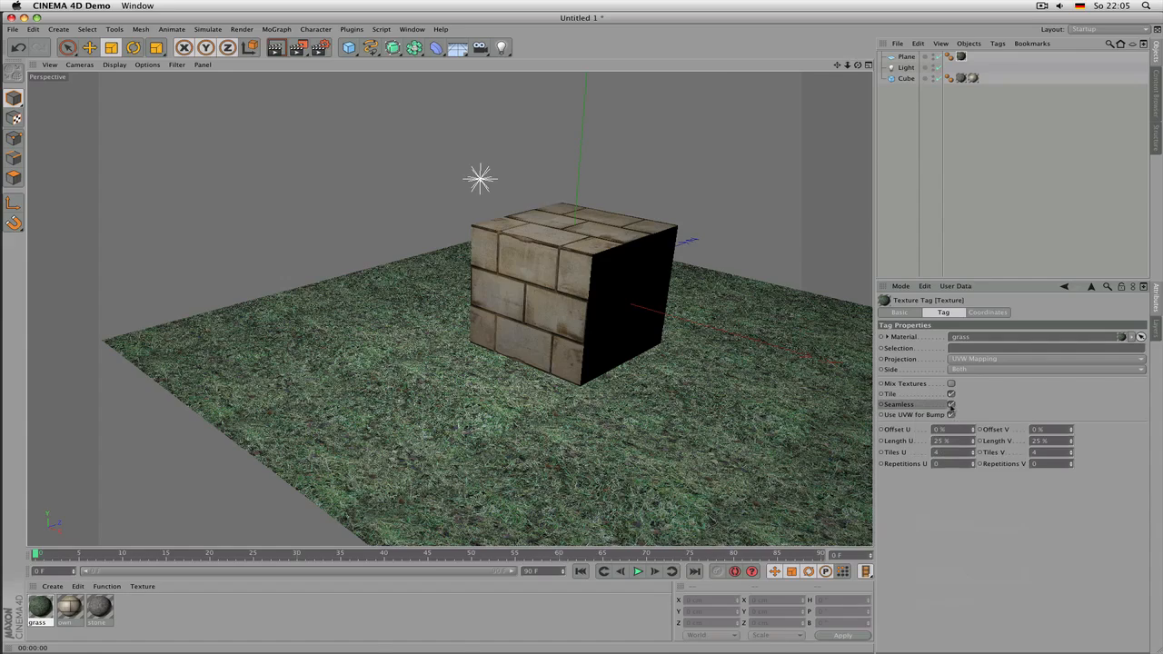
click(951, 404)
scroll(529, 344, up, 5)
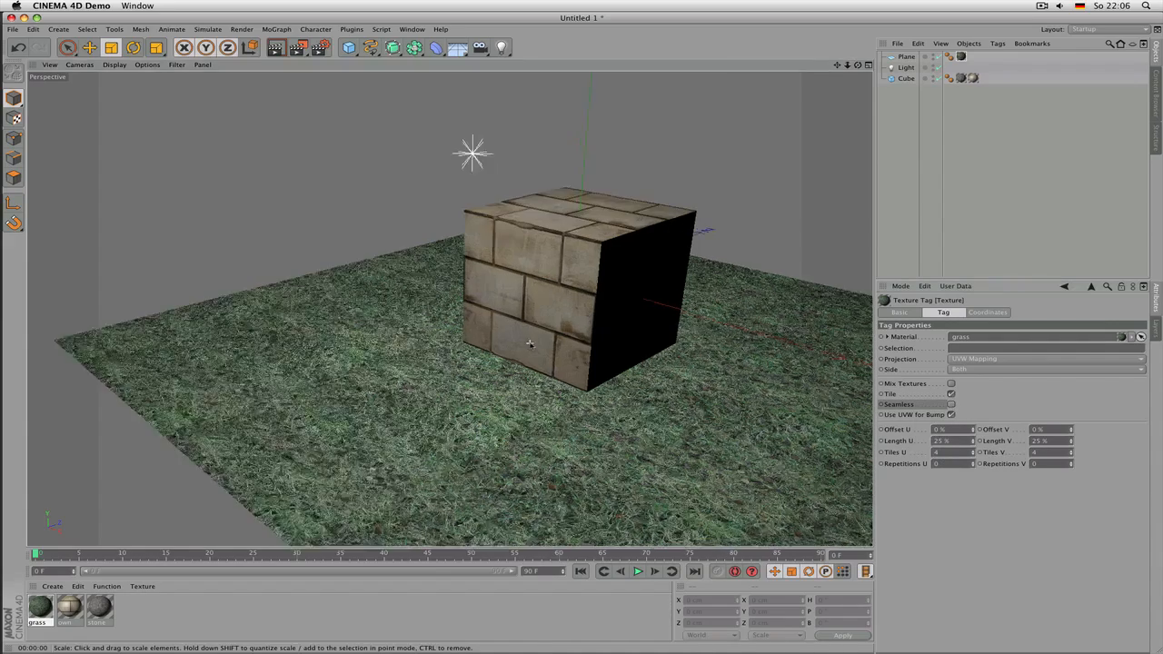
key(ctrl+r)
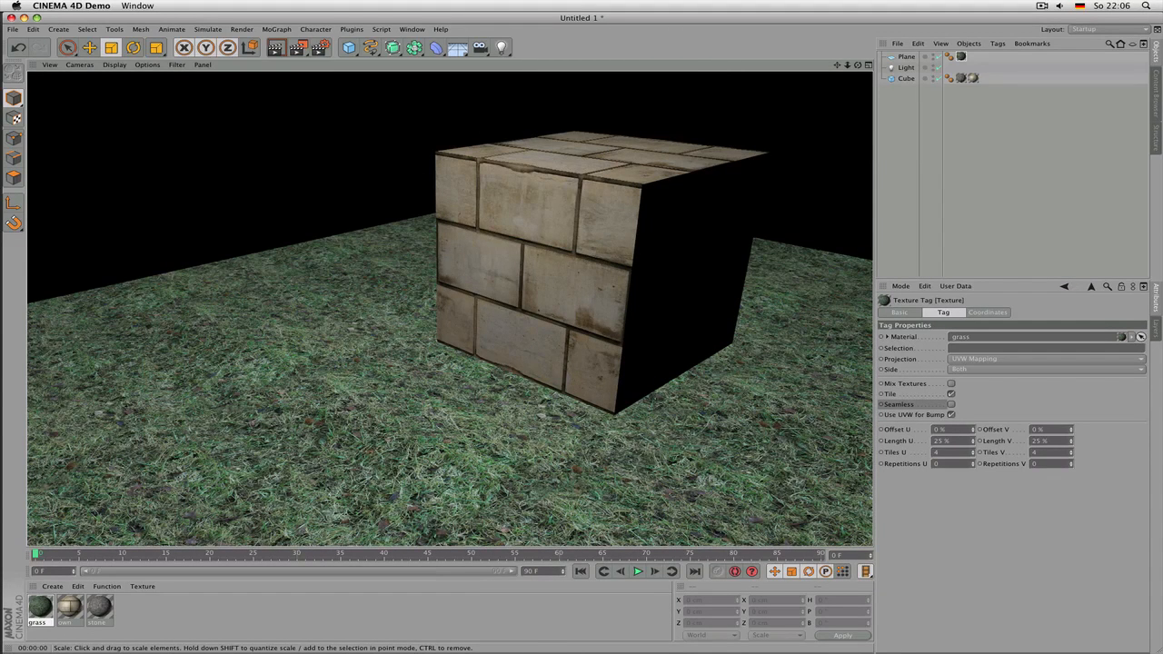
- Set the Sampling of the grass material's color texture to Alias 1 and render the view
click(47, 605)
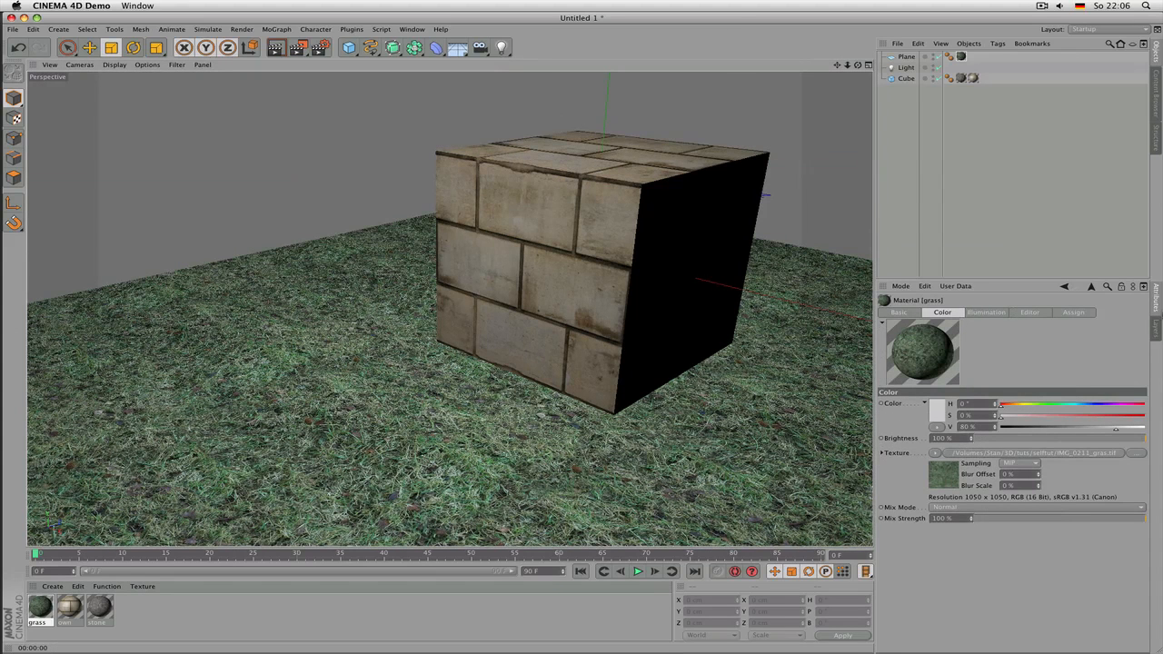
click(1017, 463)
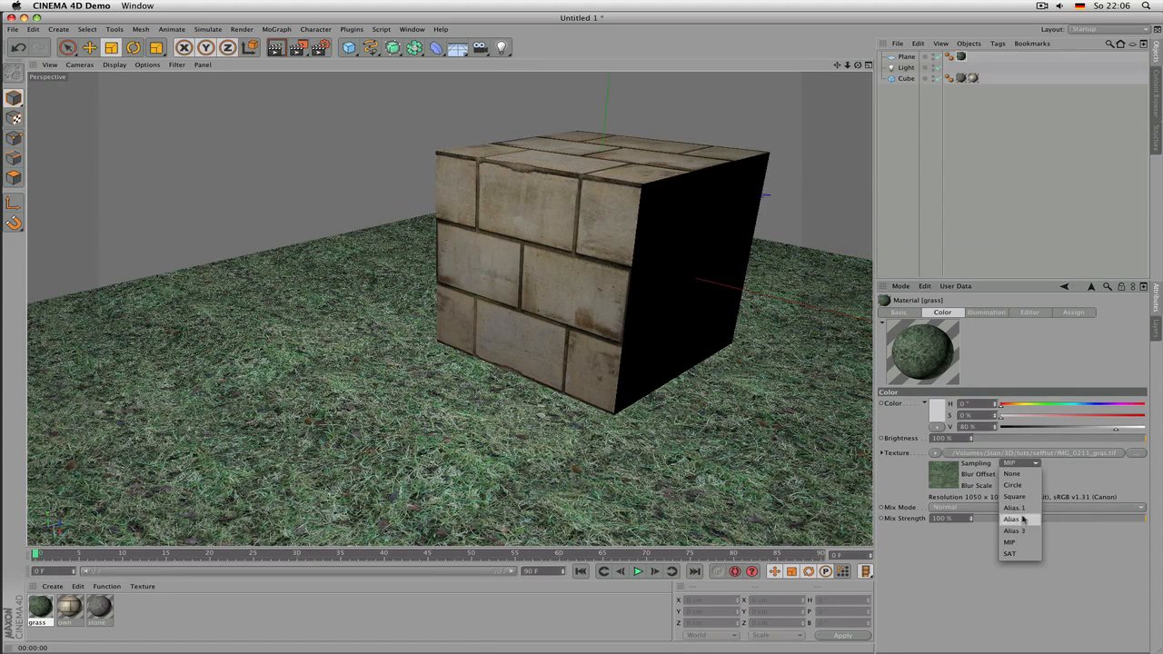
click(1018, 508)
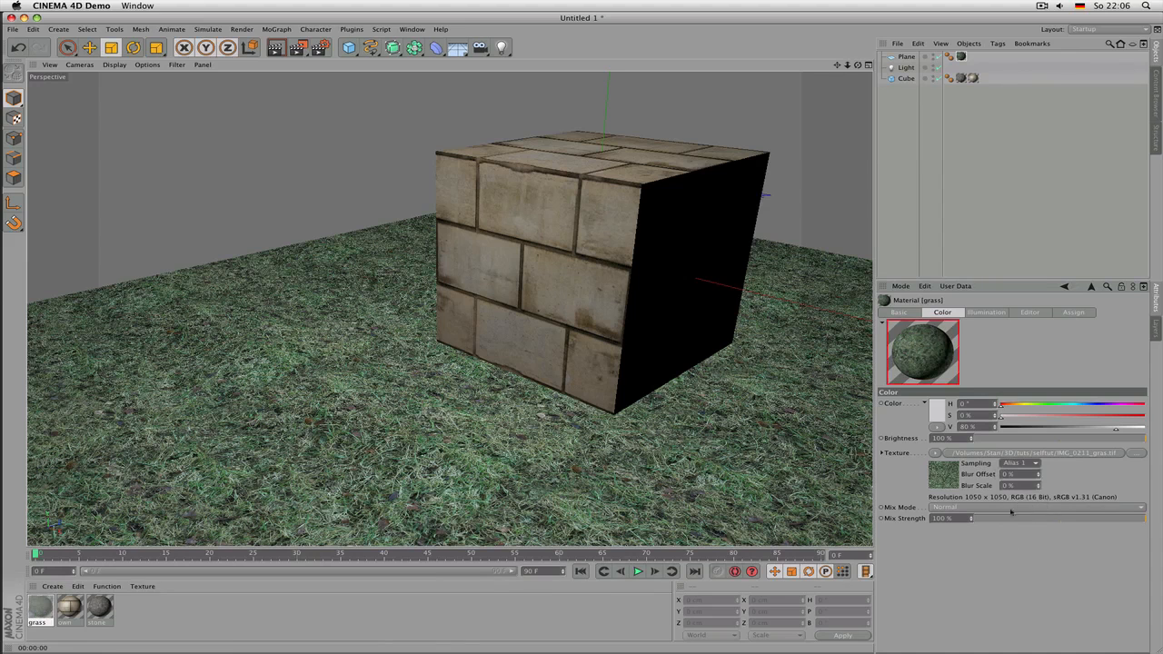
key(ctrl+r)
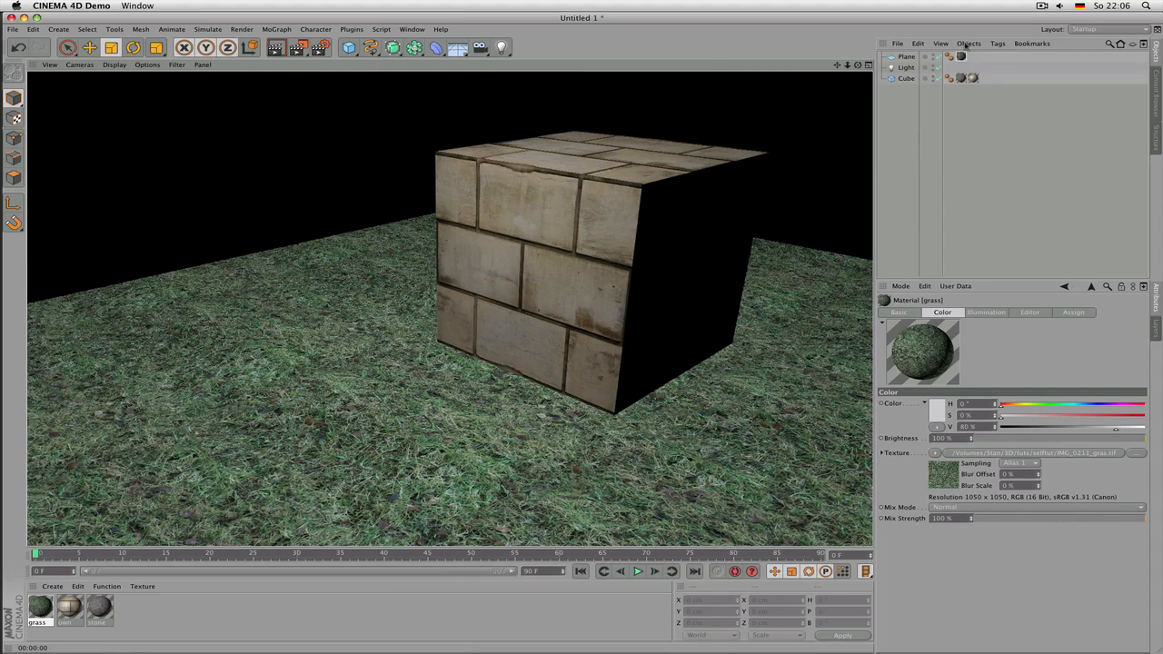
- Try shifting the grass texture tag's position coordinates on the Plane and reset P.X, P.Y and P.Z to 0 cm
click(961, 56)
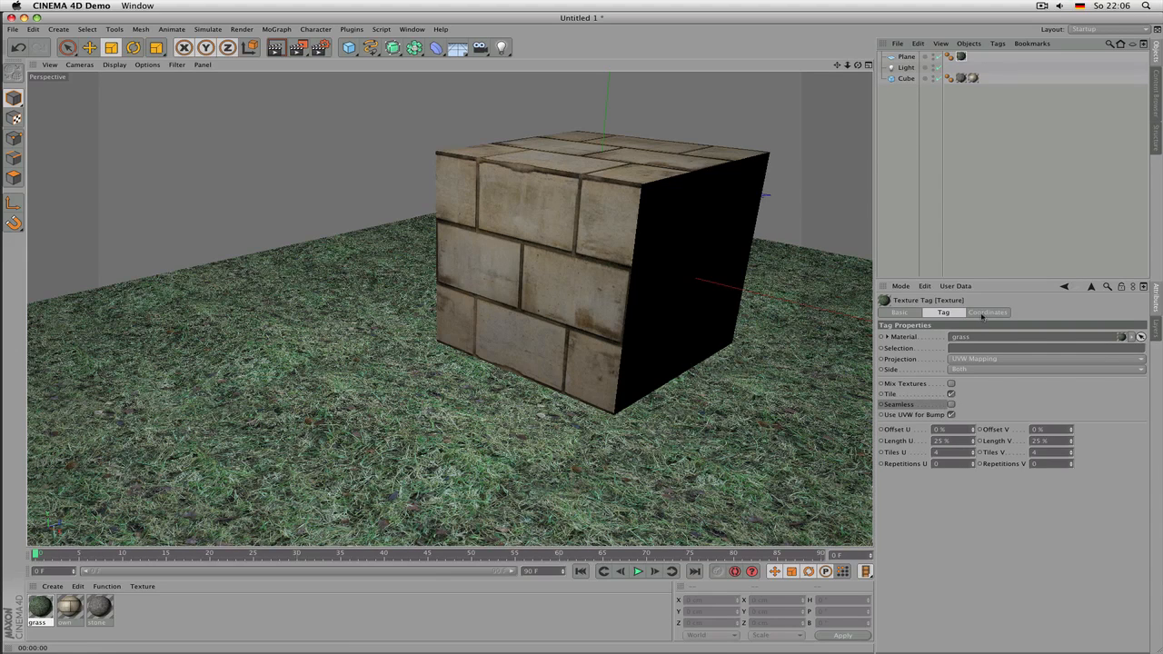
click(983, 314)
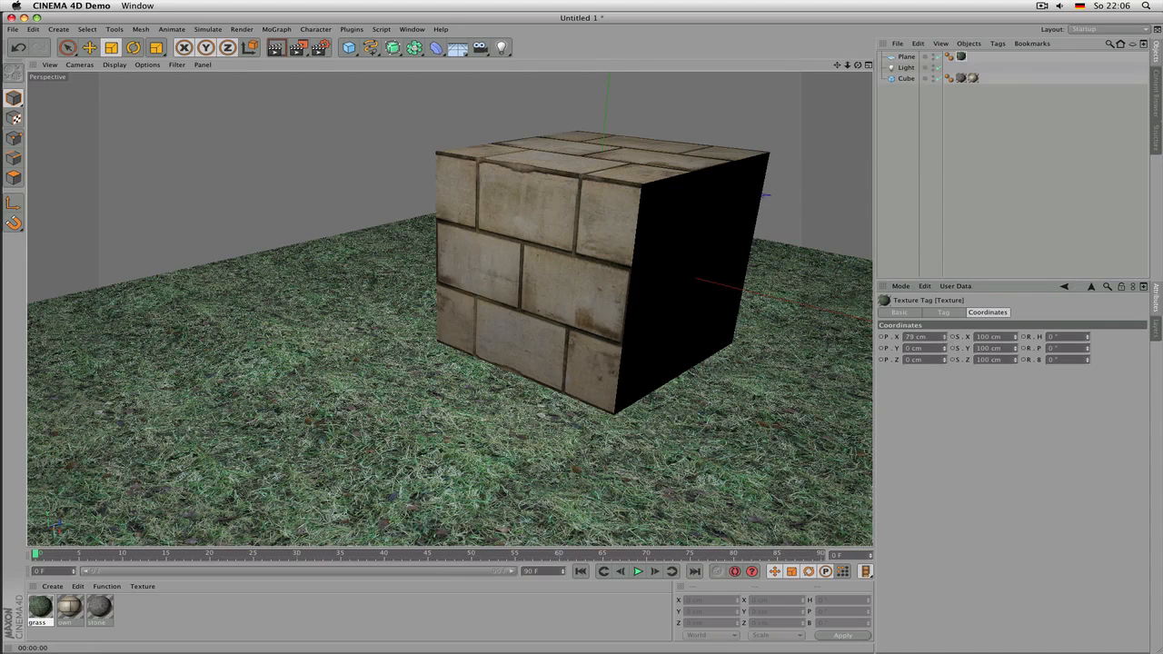
drag(945, 352, 945, 314)
drag(945, 360, 945, 314)
double_click(924, 336)
text(0)
double_click(926, 348)
text(0)
double_click(929, 360)
text(0)
click(945, 312)
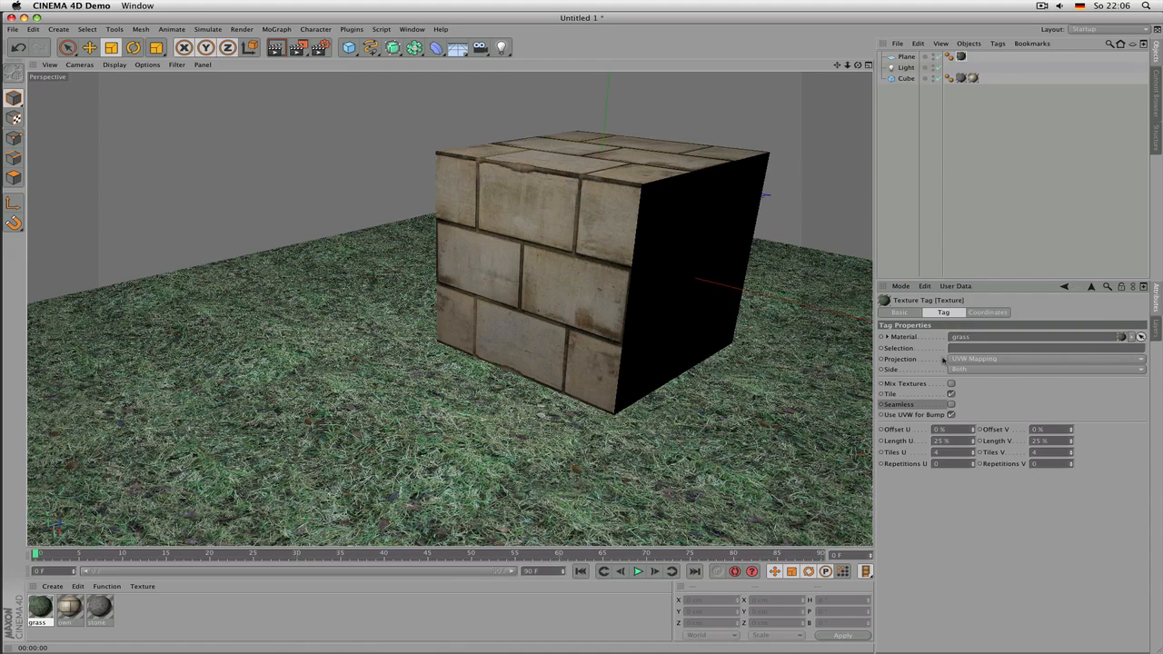
- Select the Cube and examine it on the grass plane from different distances and angles
scroll(443, 343, down, 4)
scroll(443, 342, down, 3)
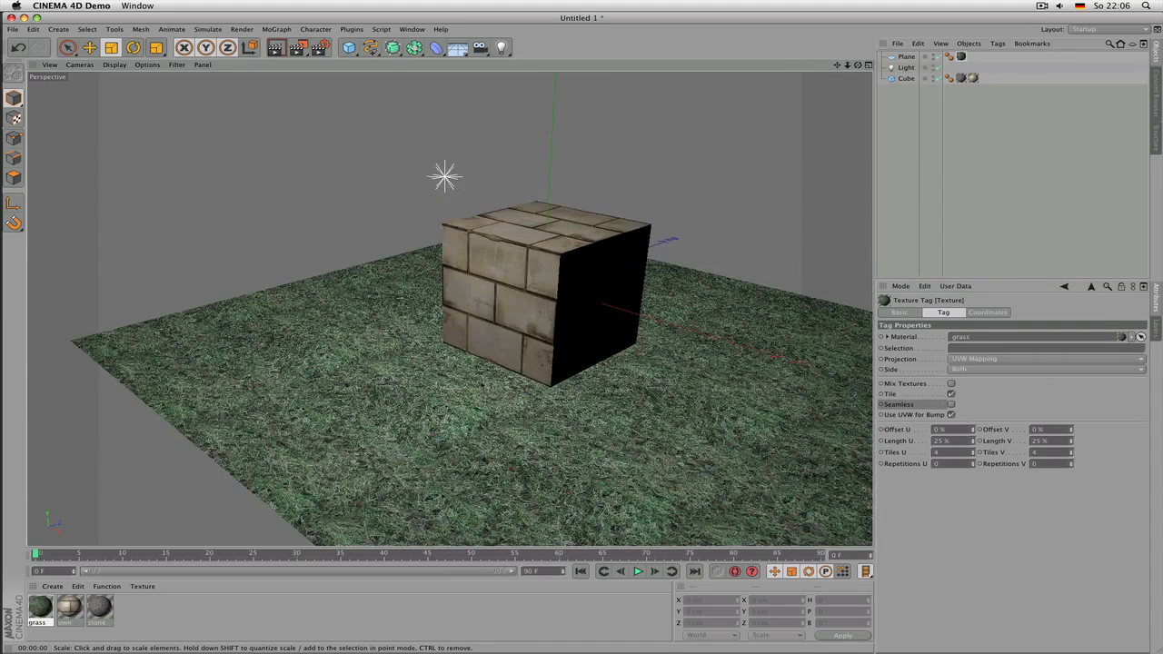
click(590, 293)
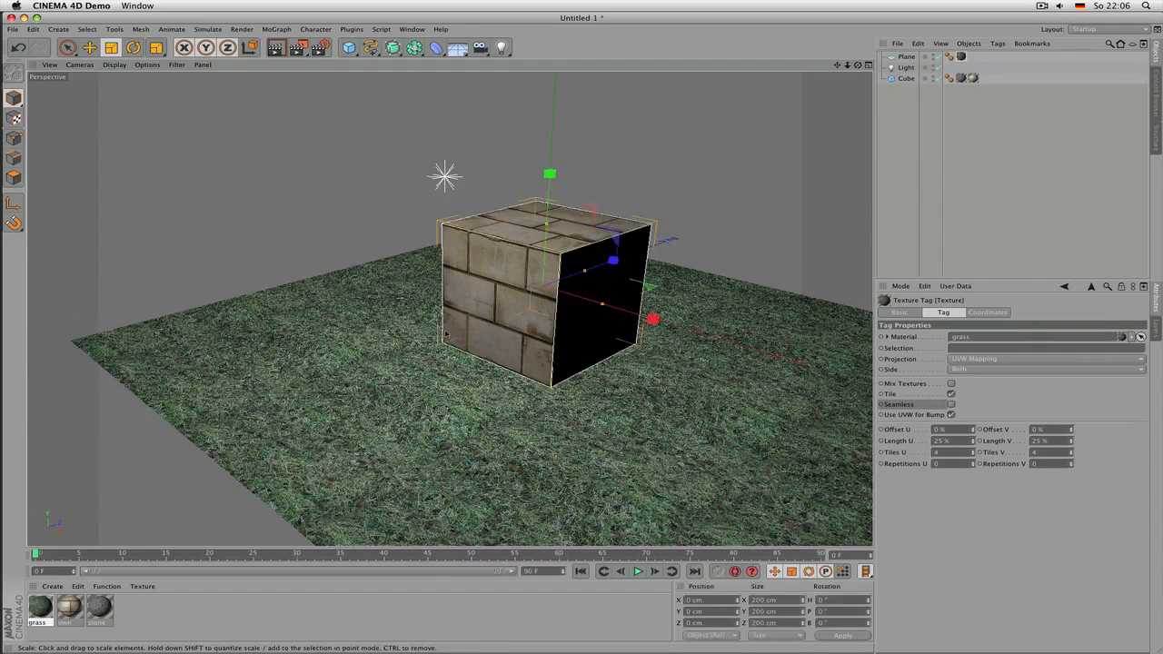
drag(858, 66, 900, 65)
scroll(403, 328, down, 3)
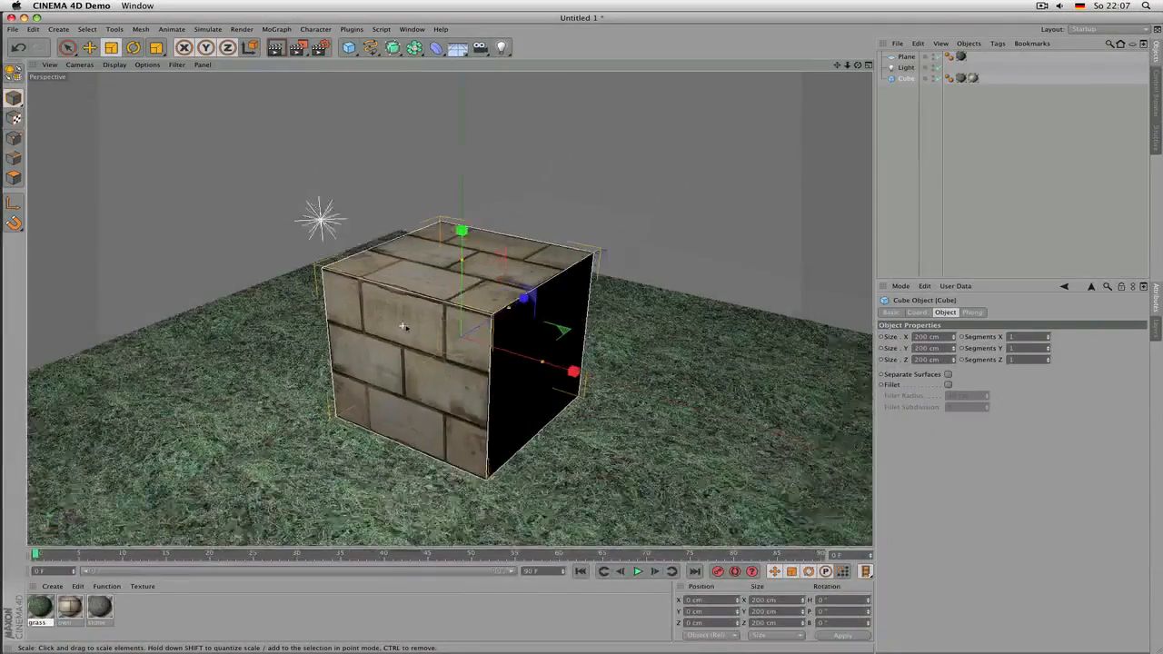
scroll(364, 356, up, 5)
scroll(360, 301, down, 2)
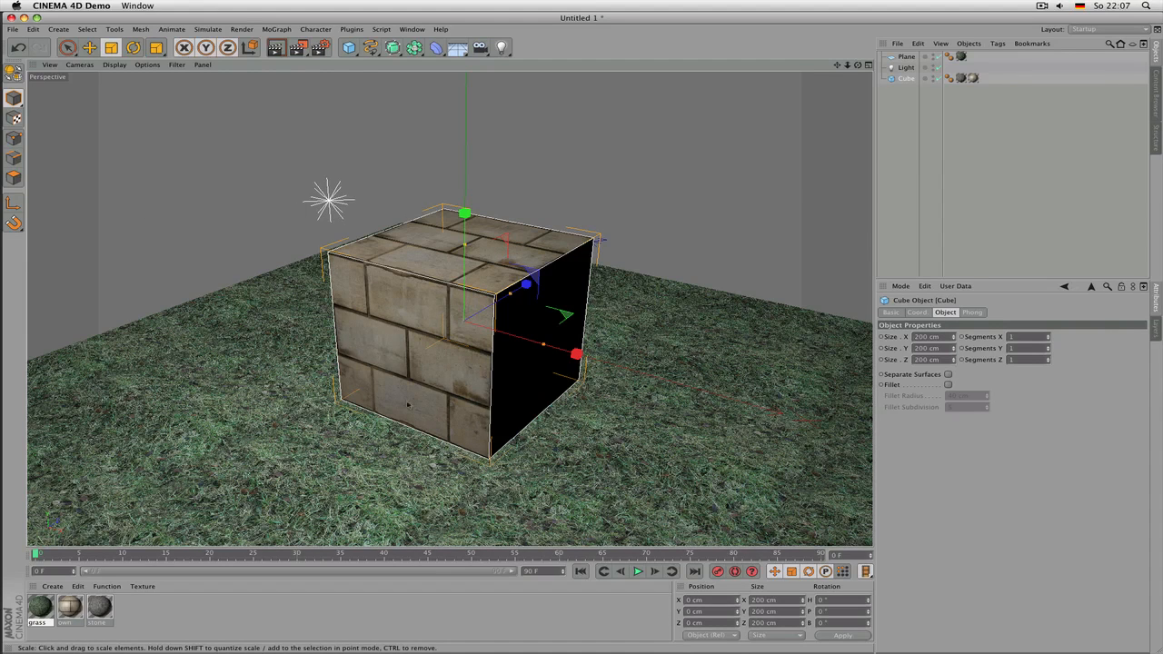
scroll(445, 346, down, 2)
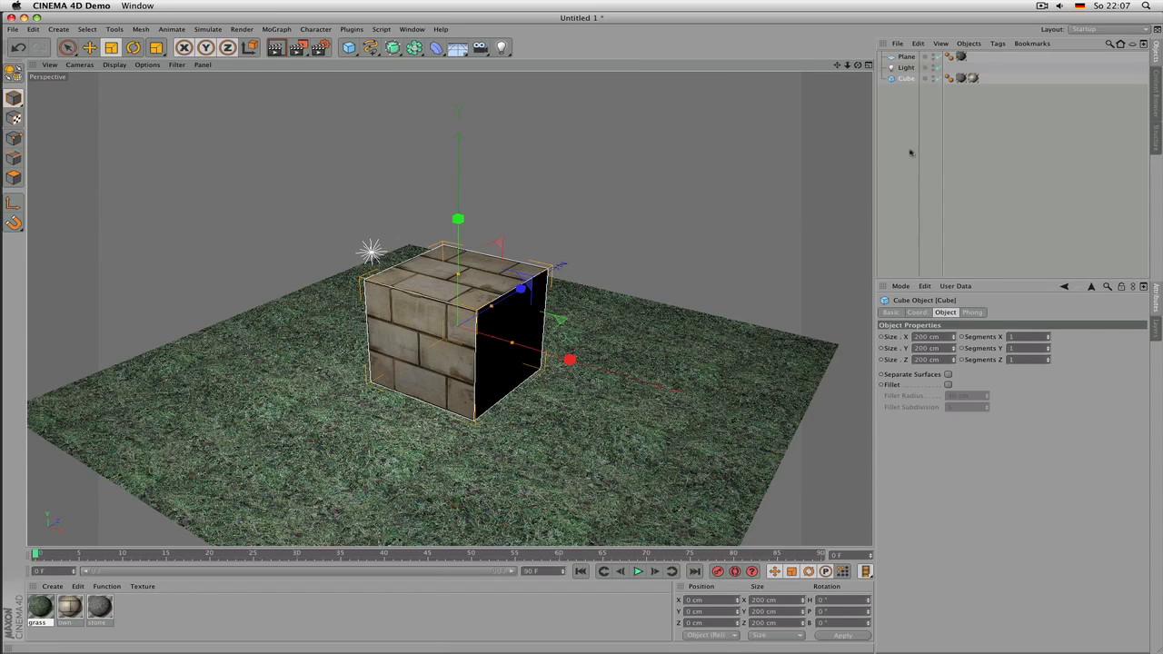
- Inspect the projection types available for the texture tag of the cube's "own" material
click(975, 79)
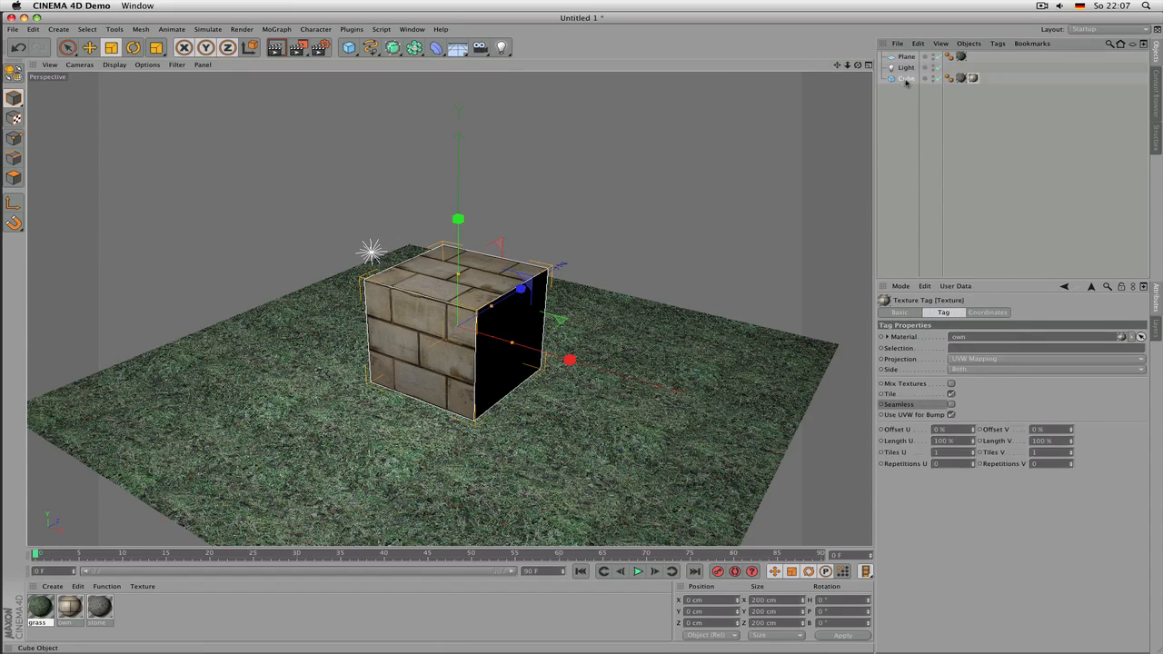
click(906, 81)
click(973, 78)
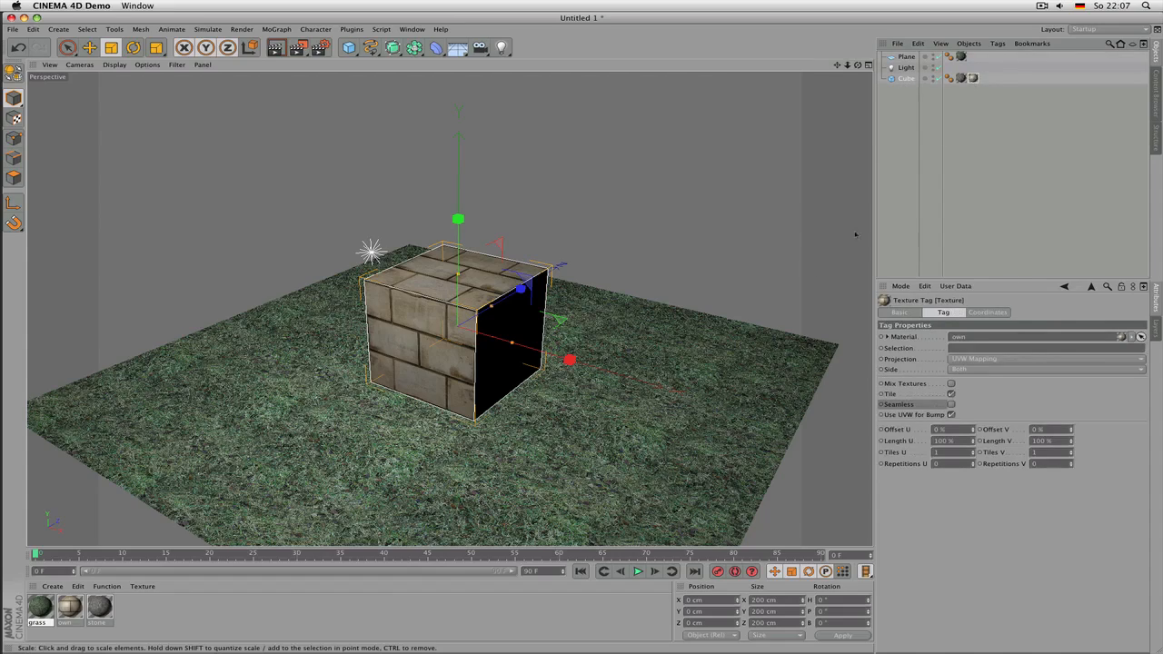
scroll(429, 353, up, 5)
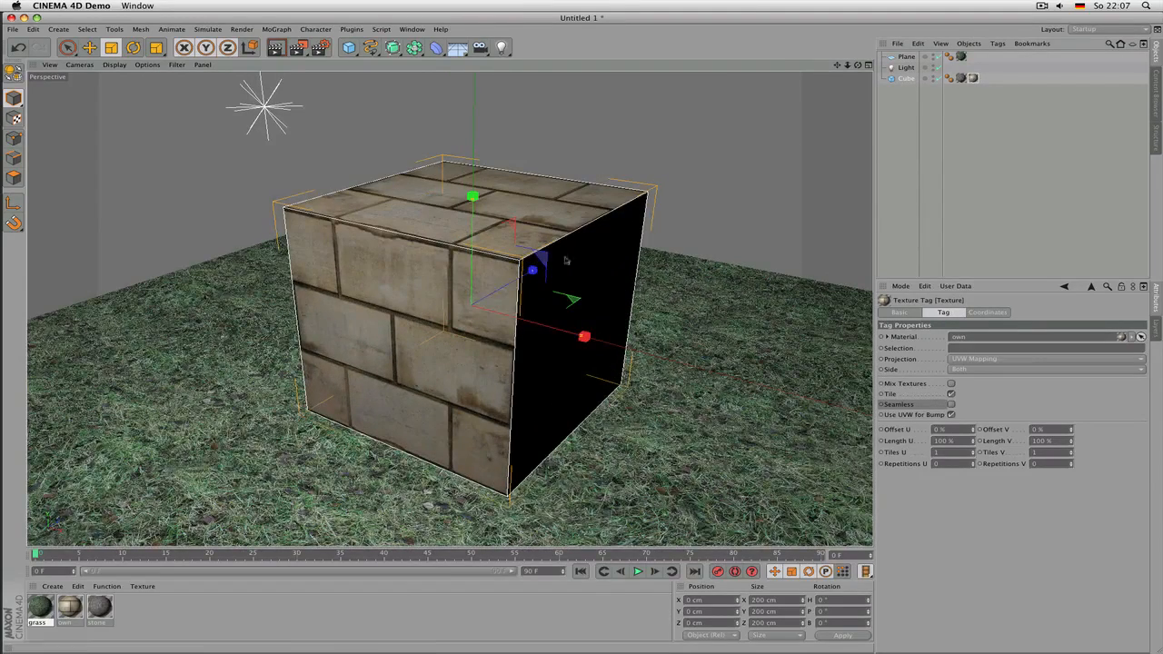
click(968, 360)
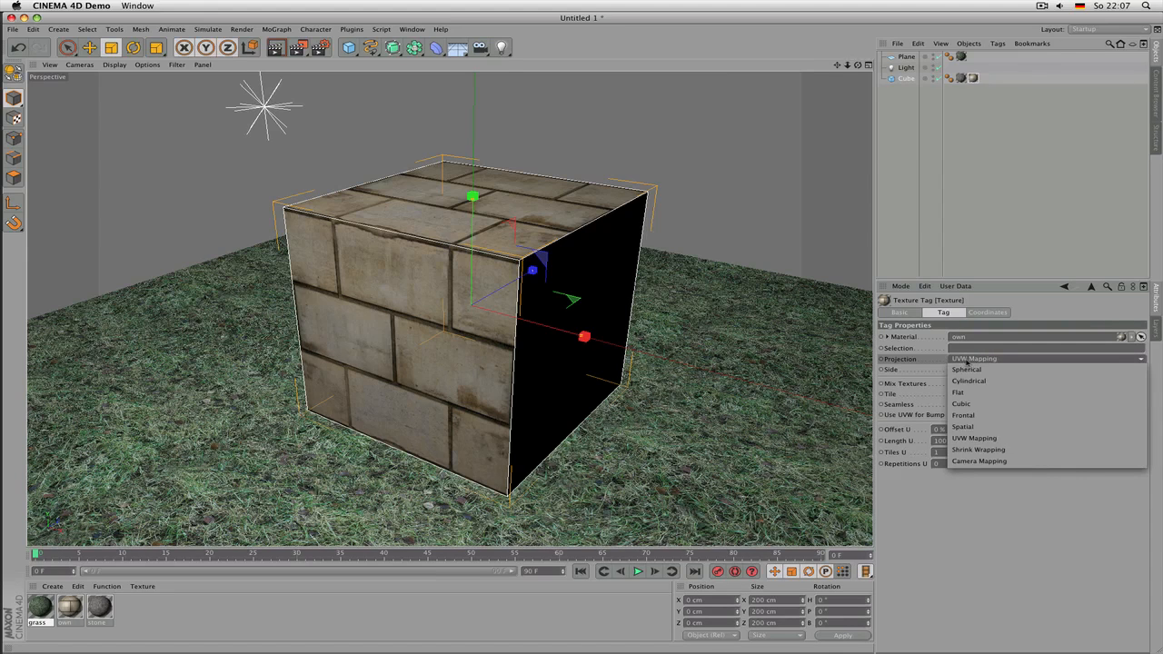
click(965, 360)
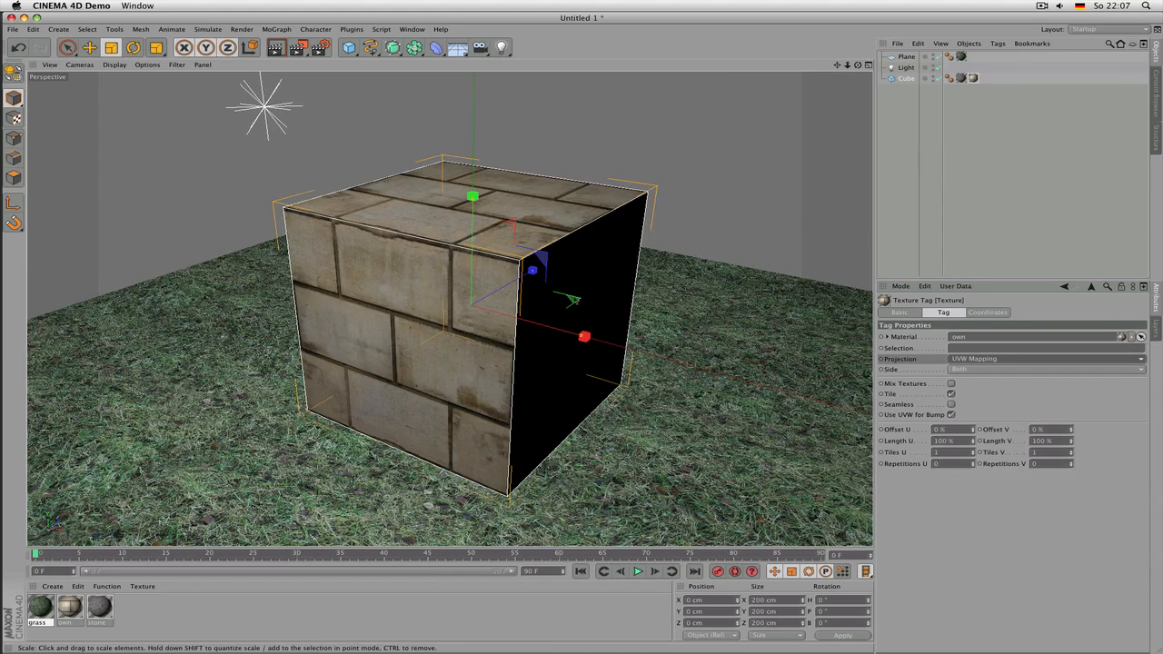
- Stretch the cube to about 420 cm along X and reduce it to about 171 cm along Z
click(903, 80)
scroll(629, 220, down, 3)
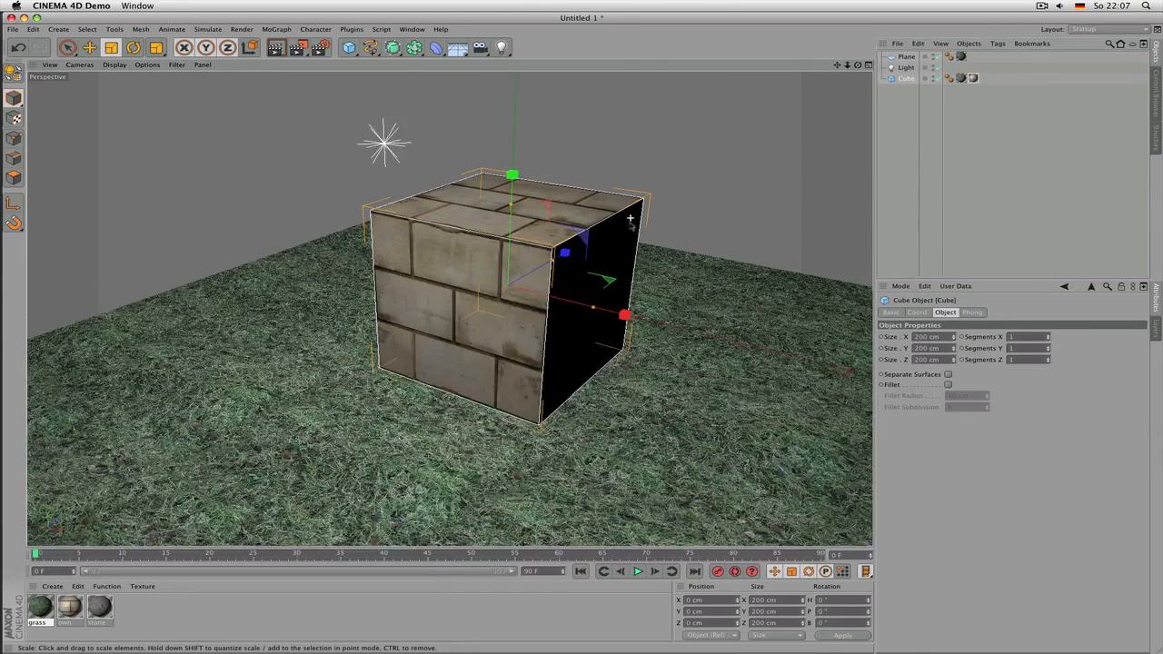
drag(595, 311, 764, 344)
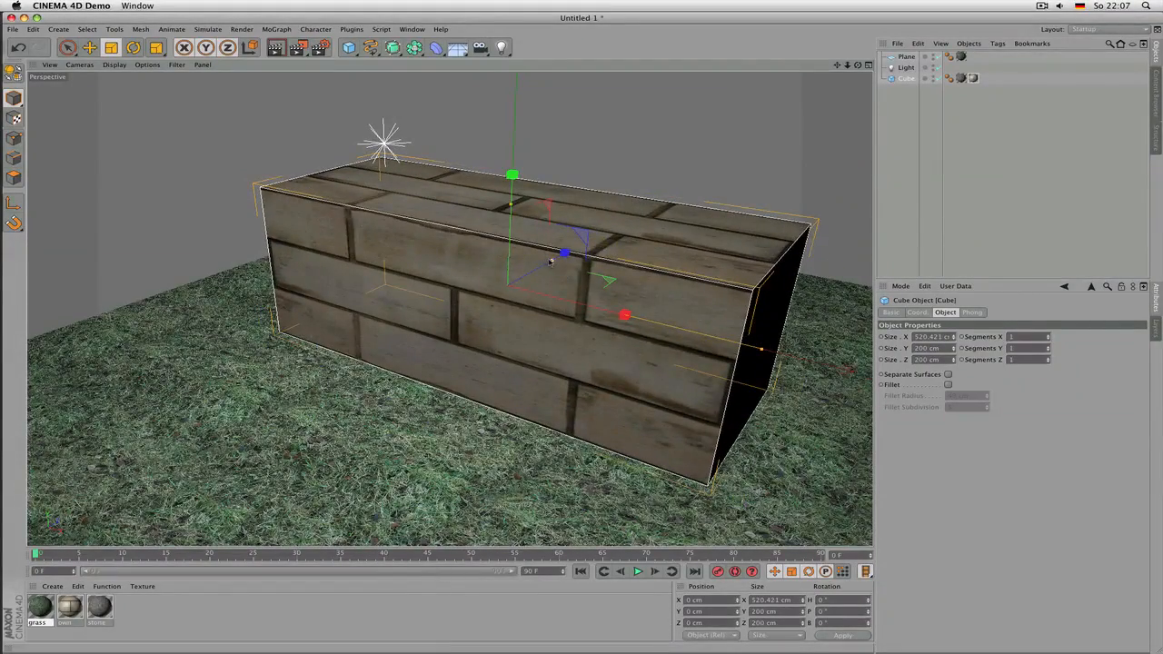
mouse_move(565, 278)
mouse_down()
mouse_move(509, 278)
mouse_move(562, 278)
mouse_up()
drag(762, 352, 705, 335)
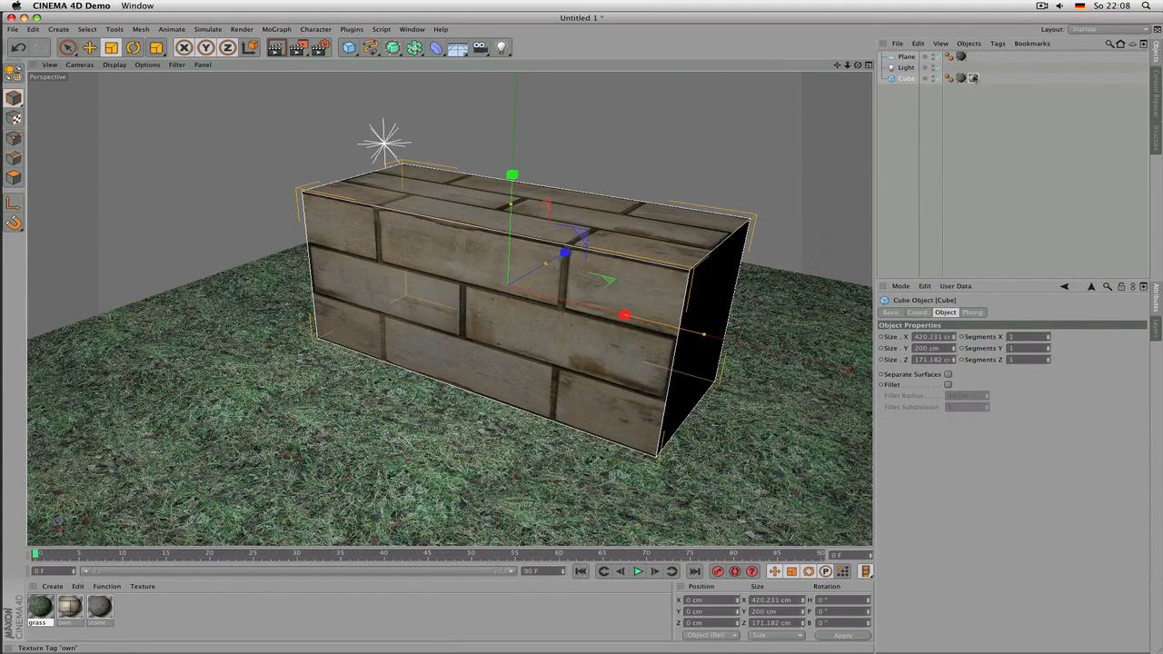
- Change the projection of the cube's "own" texture tag to Cubic
click(973, 78)
click(967, 360)
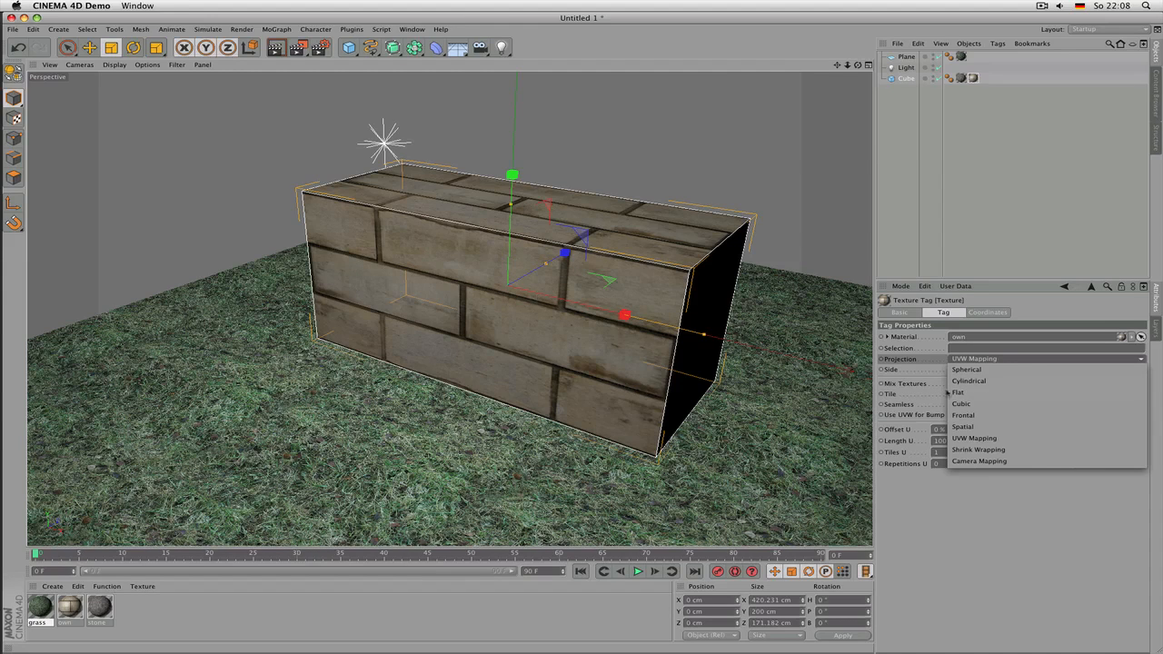
click(979, 405)
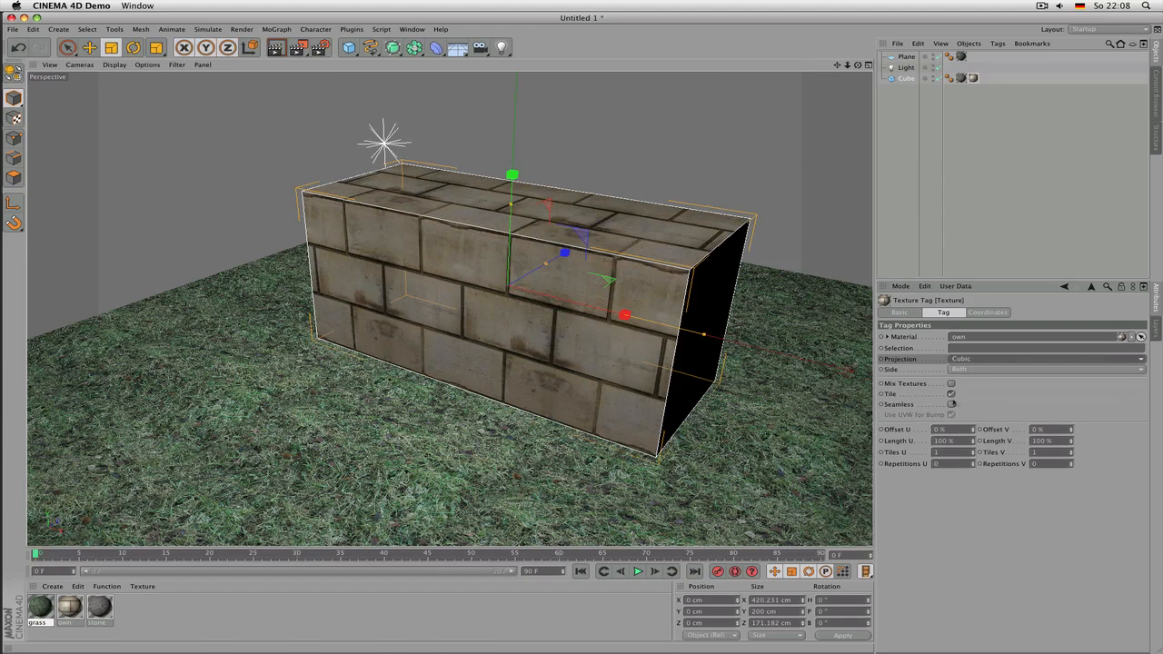
- Resize the cube to about 476 cm along X and about 200 cm along Z
scroll(614, 213, up, 2)
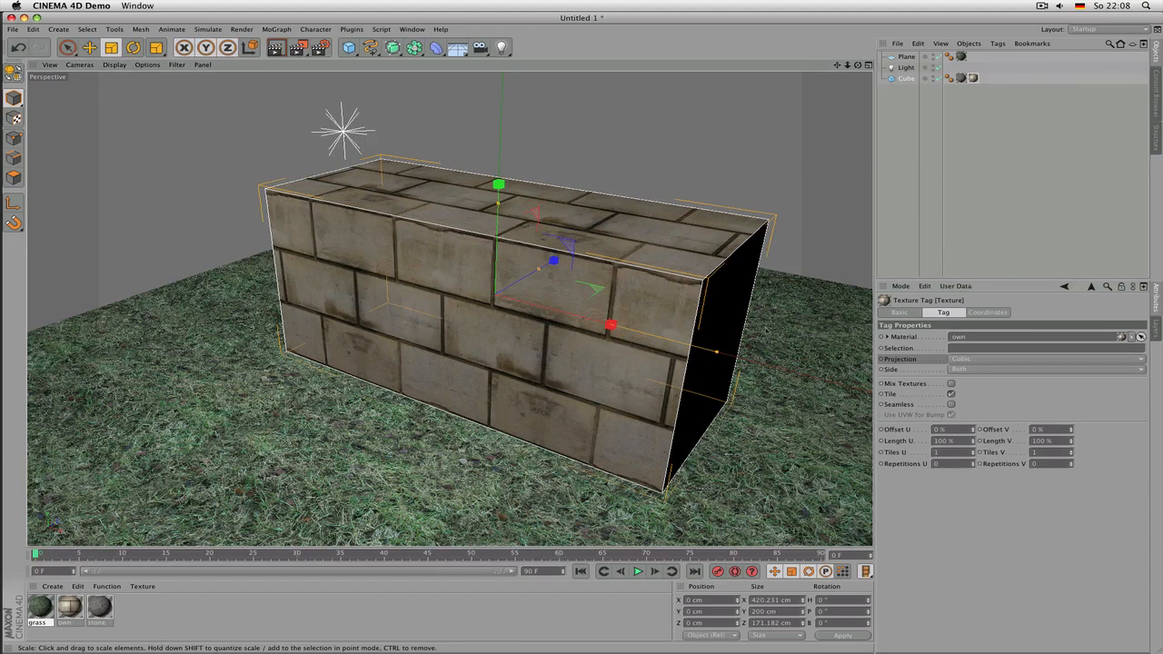
drag(726, 356, 753, 324)
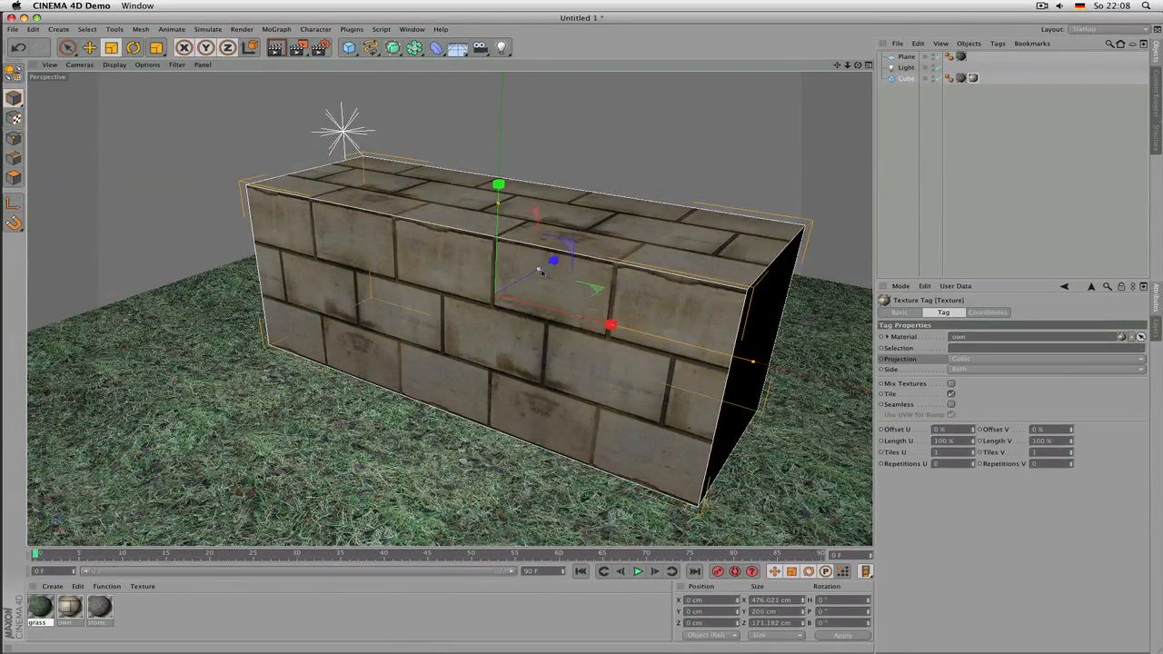
mouse_move(550, 271)
mouse_down()
mouse_move(532, 284)
mouse_move(584, 238)
mouse_move(540, 292)
mouse_move(554, 284)
mouse_up()
- Switch to texture editing mode to show the cubic projection grid of the "own" material on the stretched cube
scroll(552, 284, down, 3)
scroll(551, 284, down, 3)
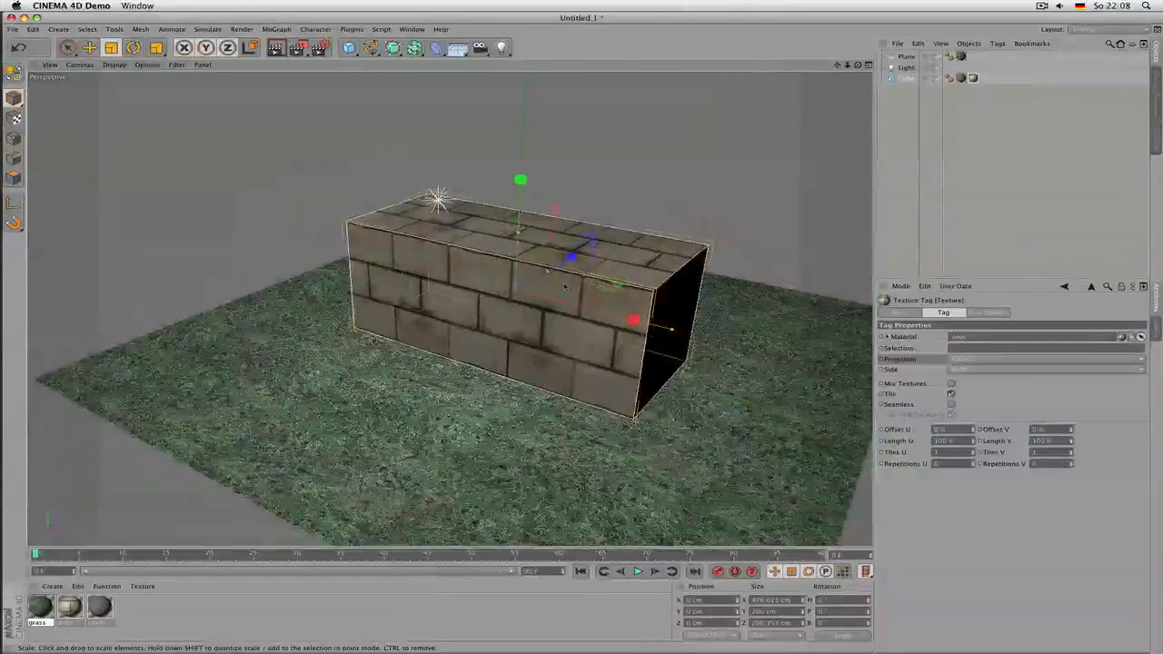
scroll(550, 283, up, 6)
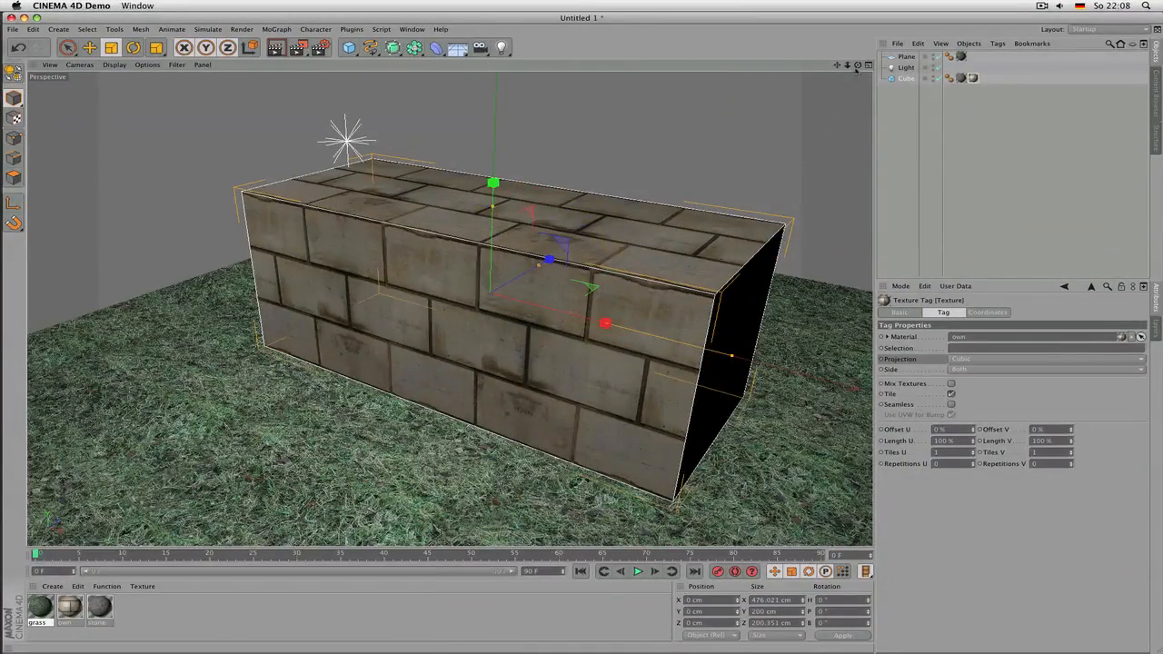
drag(858, 65, 807, 42)
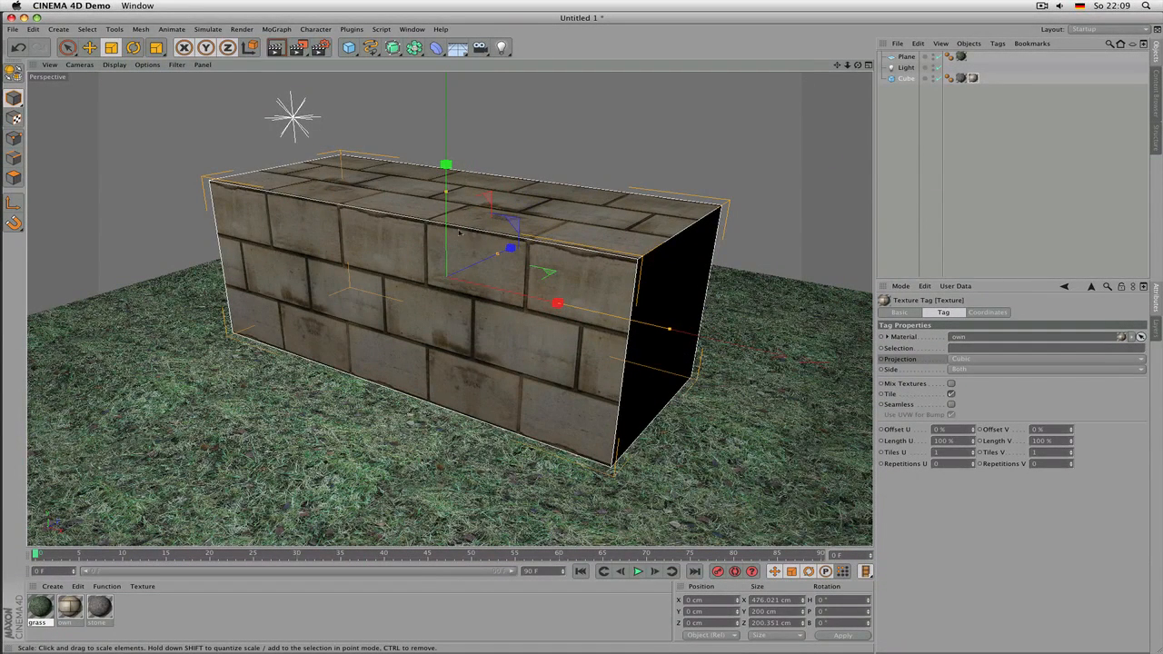
click(14, 119)
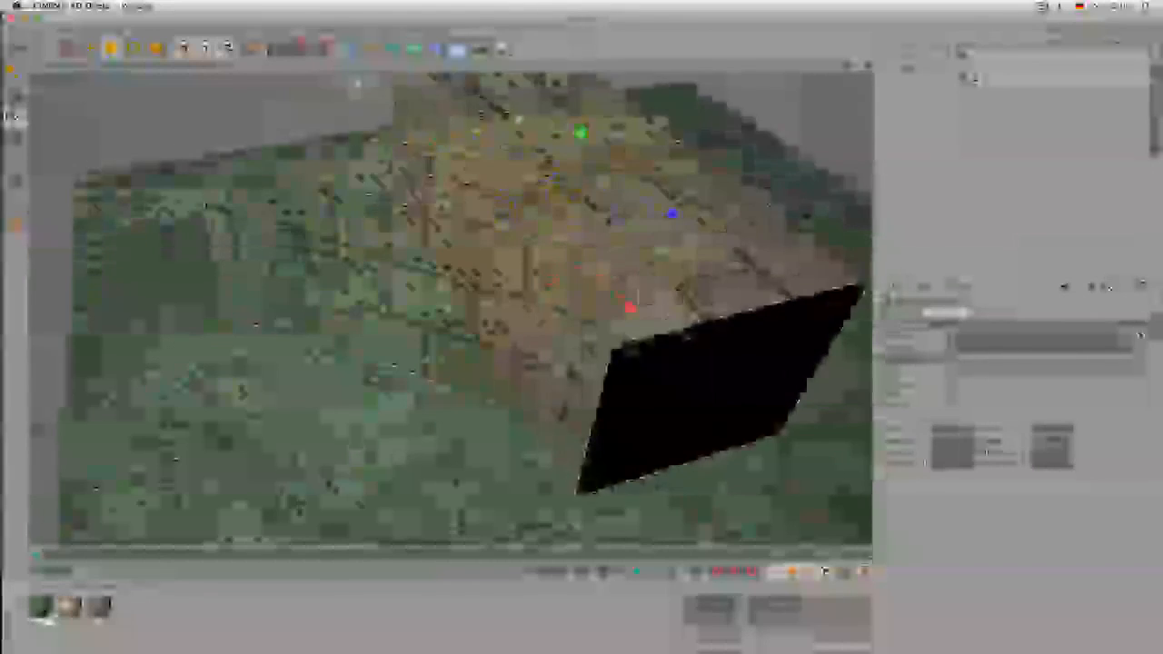
alt+drag(373, 281, 474, 216)
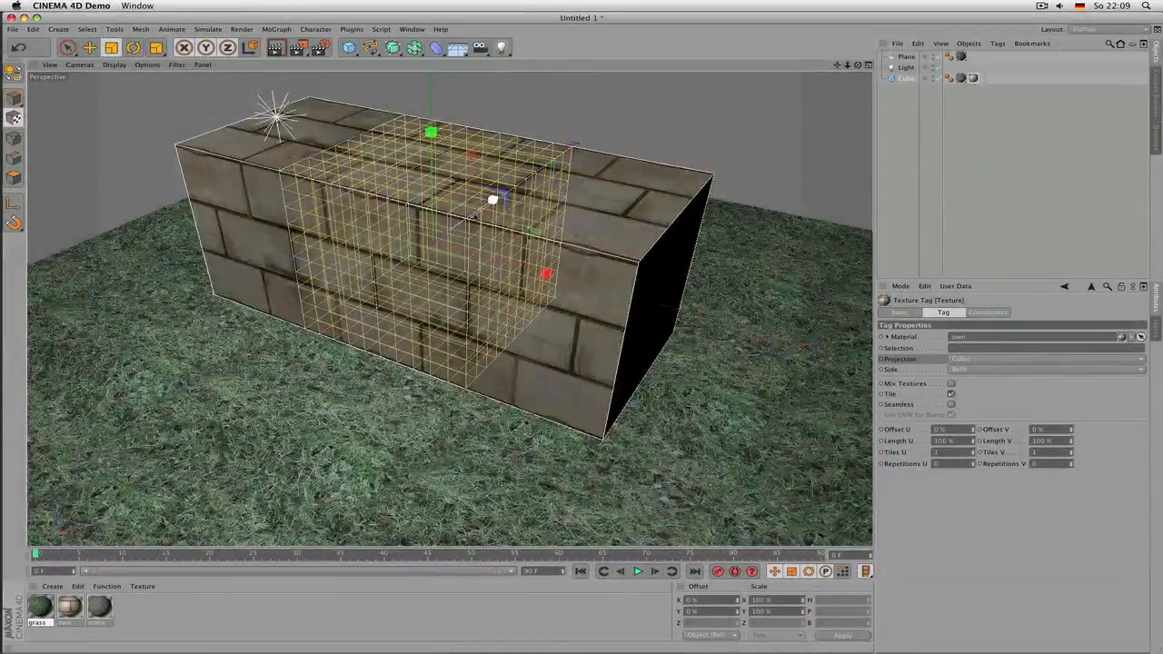
- Change the projection of the cube's "own" texture tag to Spherical and render the view
scroll(473, 216, up, 3)
drag(858, 65, 834, 104)
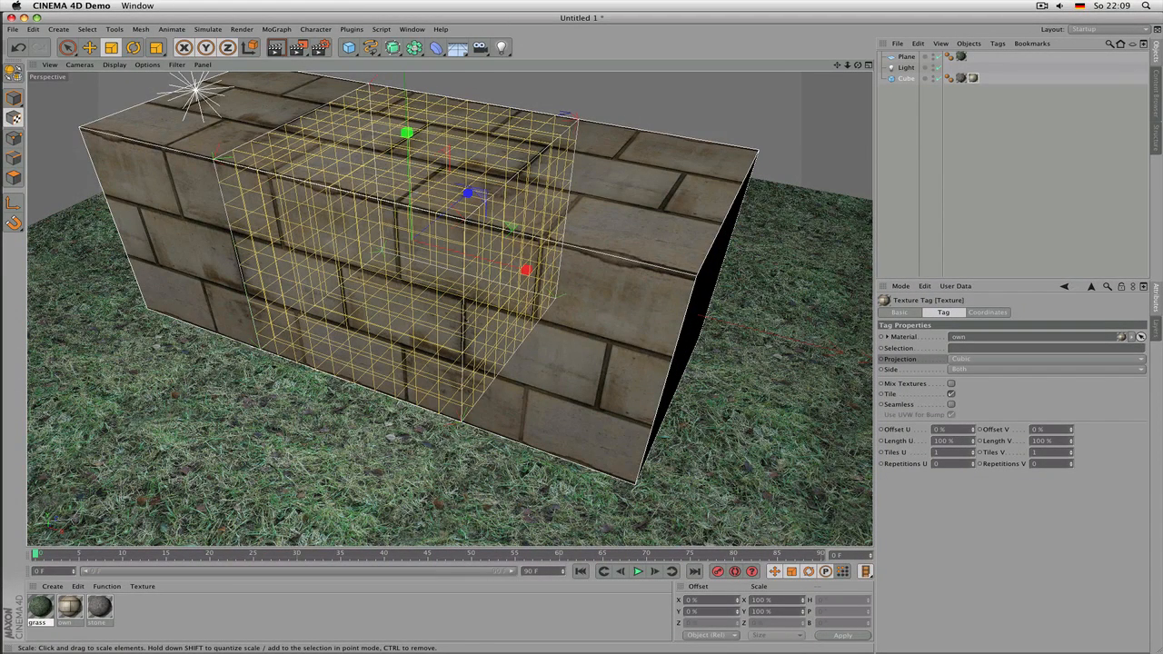
alt+drag(467, 402, 471, 238)
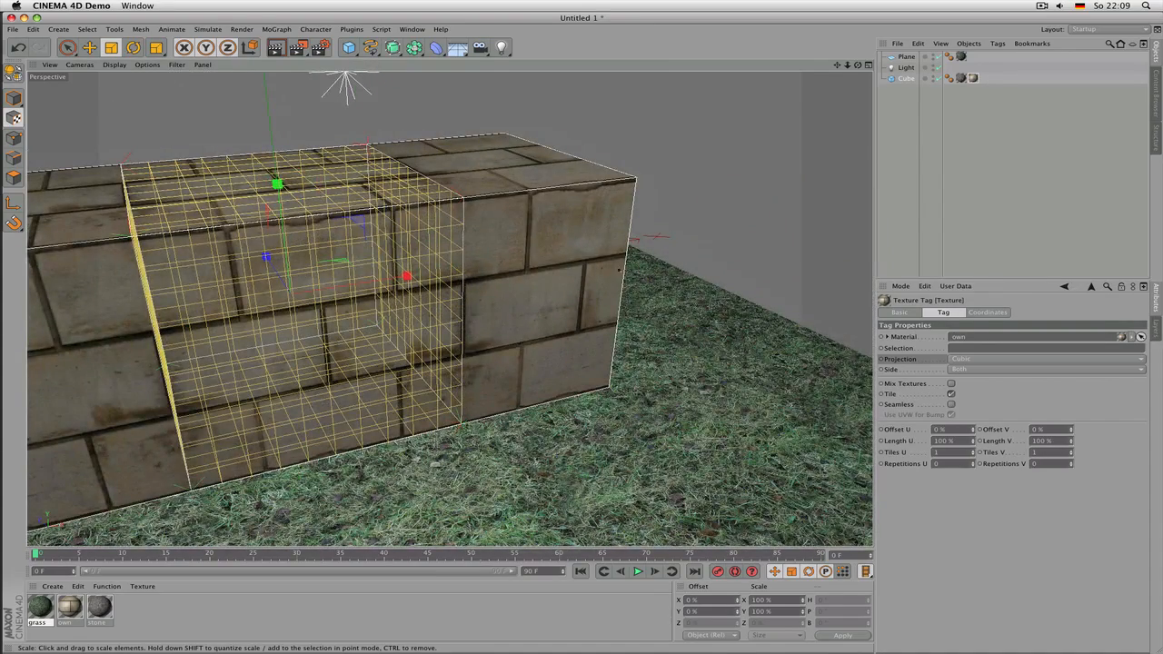
alt+drag(471, 238, 473, 182)
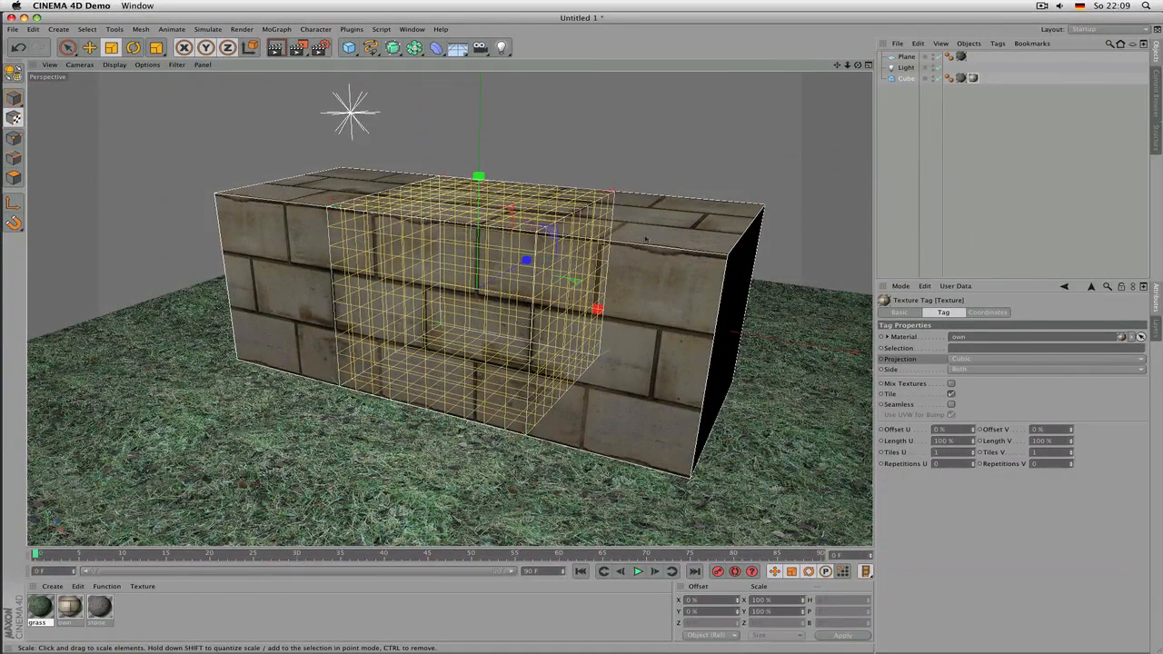
click(1022, 359)
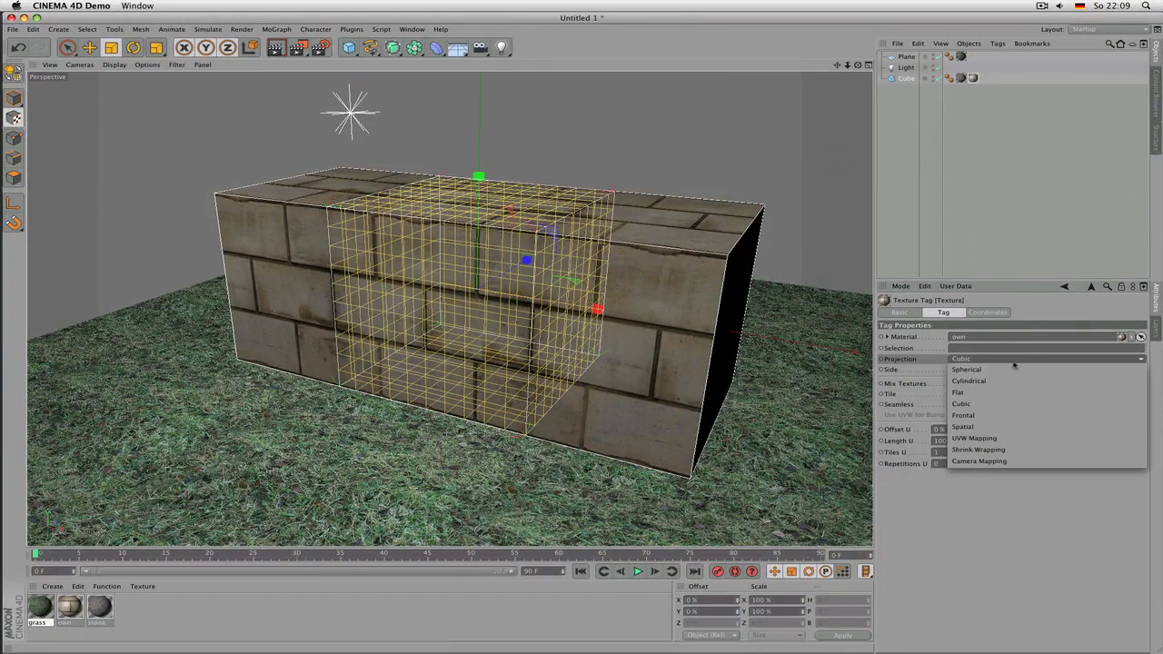
click(1011, 367)
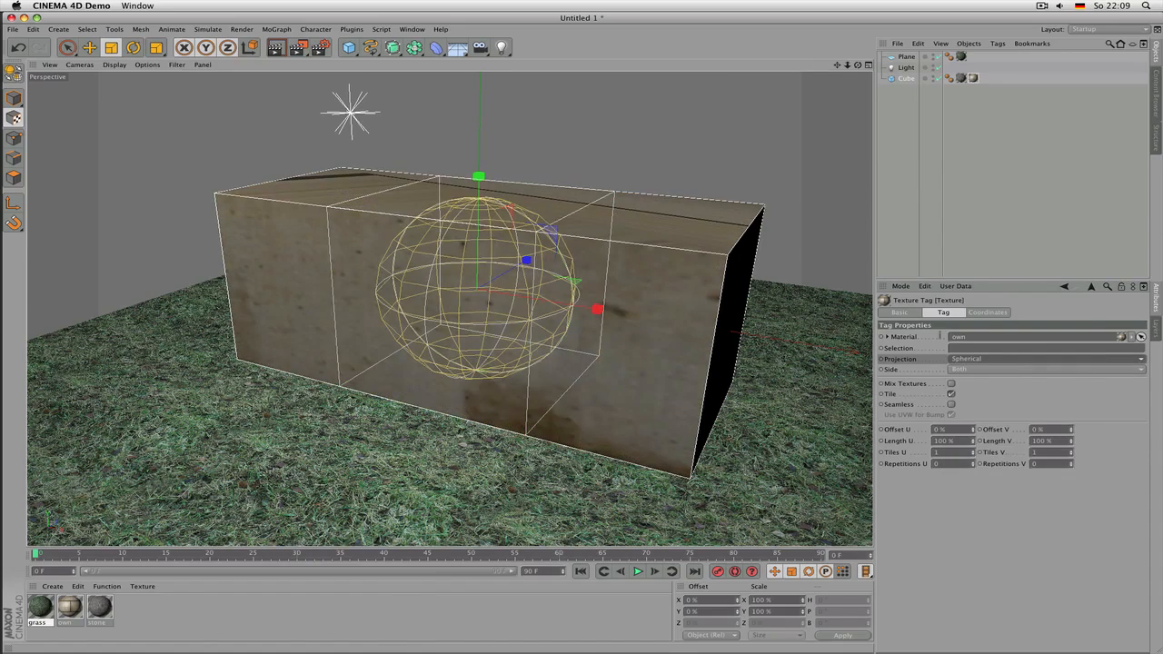
drag(859, 65, 790, 86)
scroll(586, 234, down, 2)
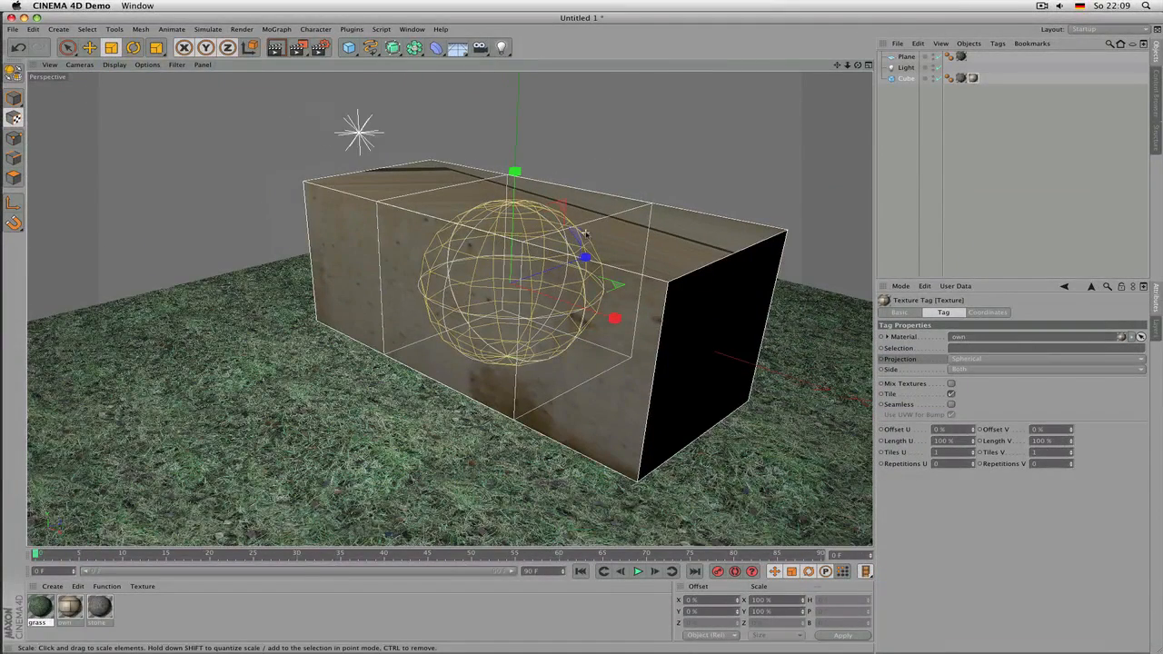
key(super+r)
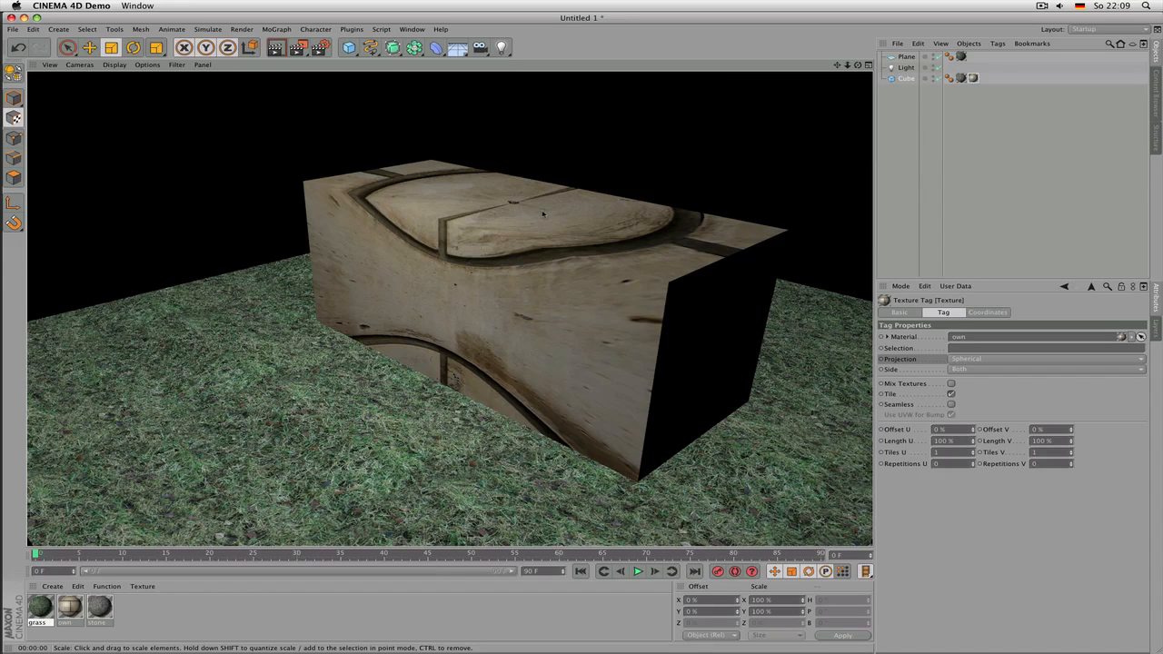
- Set the cube's "own" texture tag to Cylindrical projection, render the view and inspect the mapping around the cube
click(977, 360)
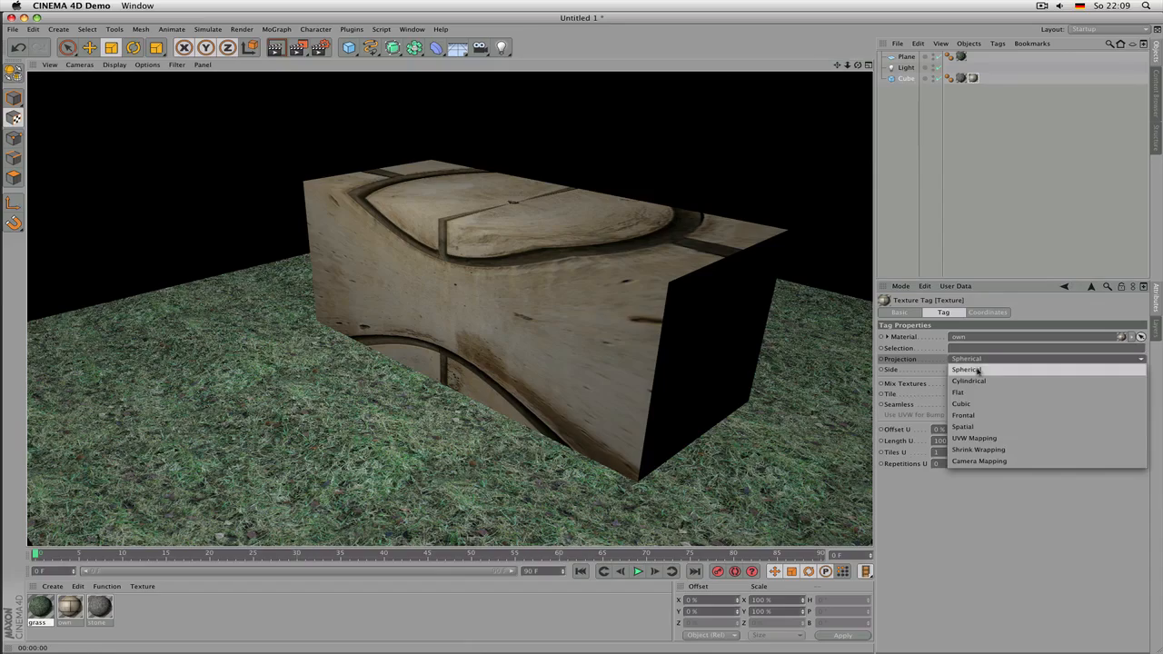
click(977, 381)
scroll(545, 172, down, 3)
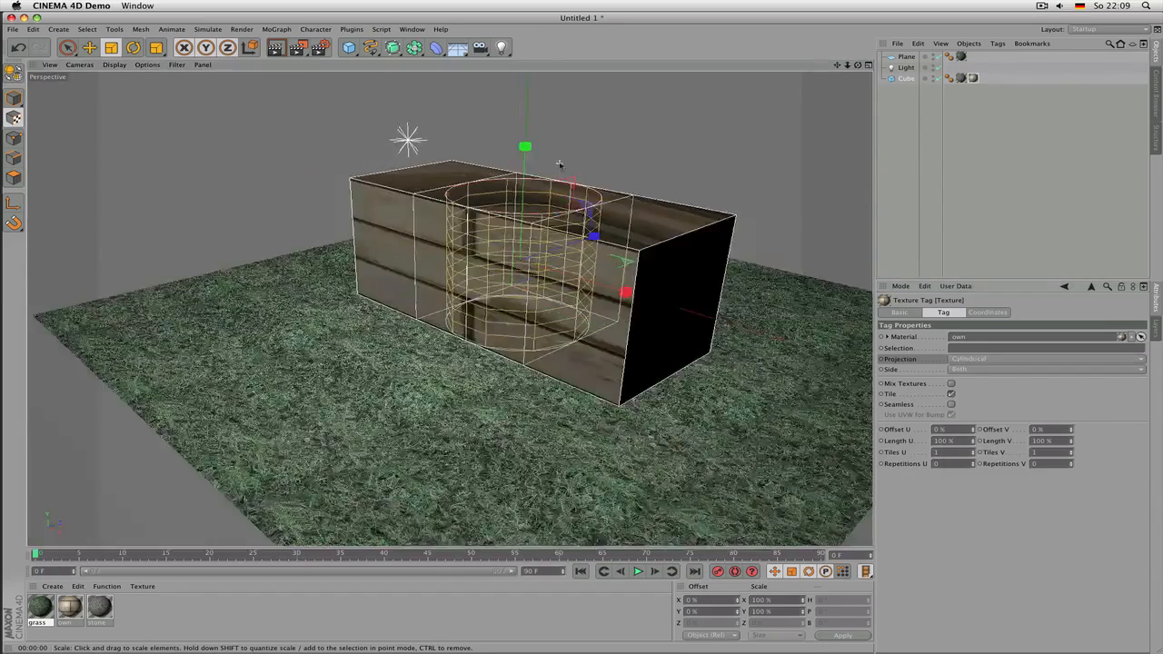
alt+drag(603, 137, 525, 234)
scroll(556, 182, up, 4)
key(super+r)
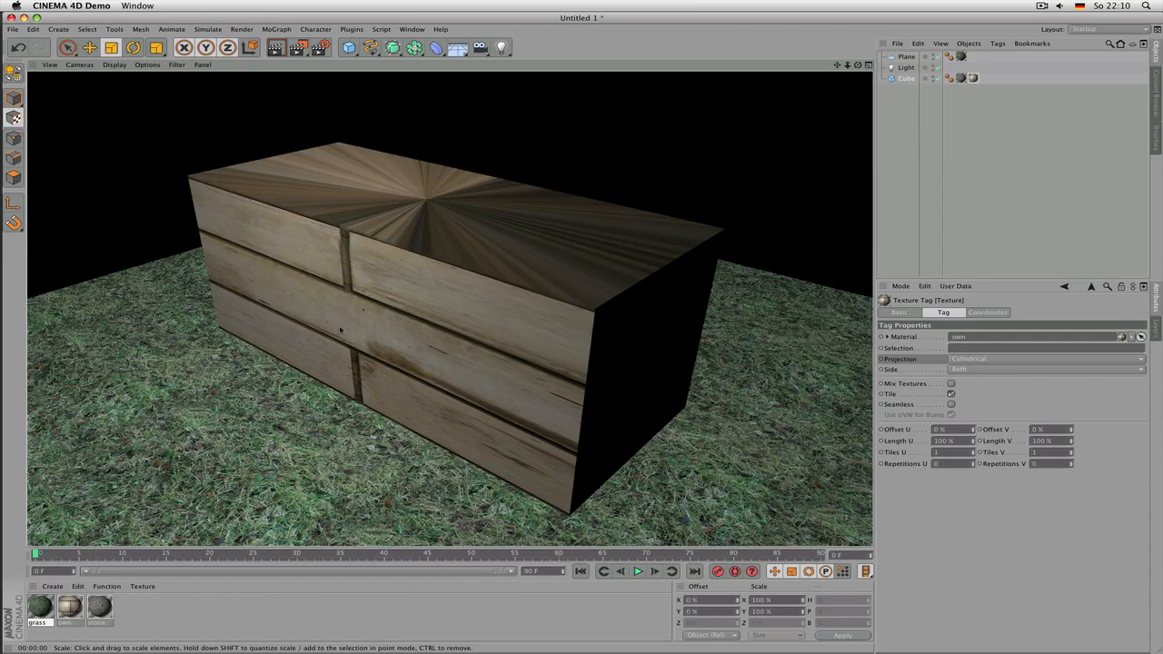
alt+drag(394, 340, 422, 327)
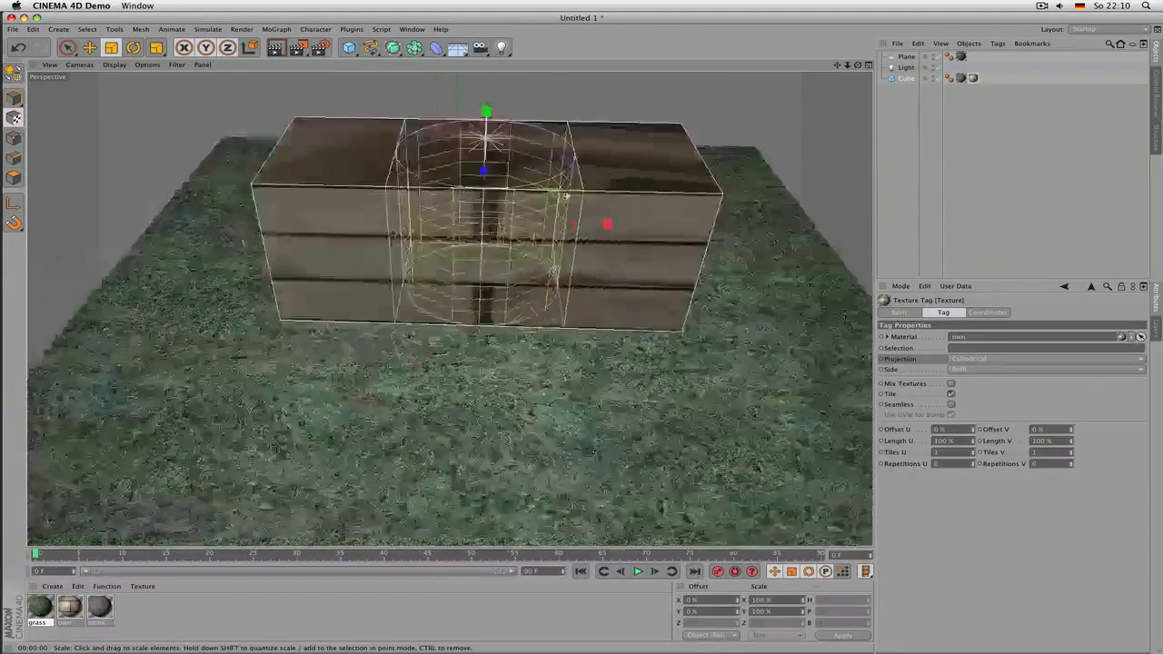
alt+drag(565, 195, 536, 227)
scroll(536, 227, up, 3)
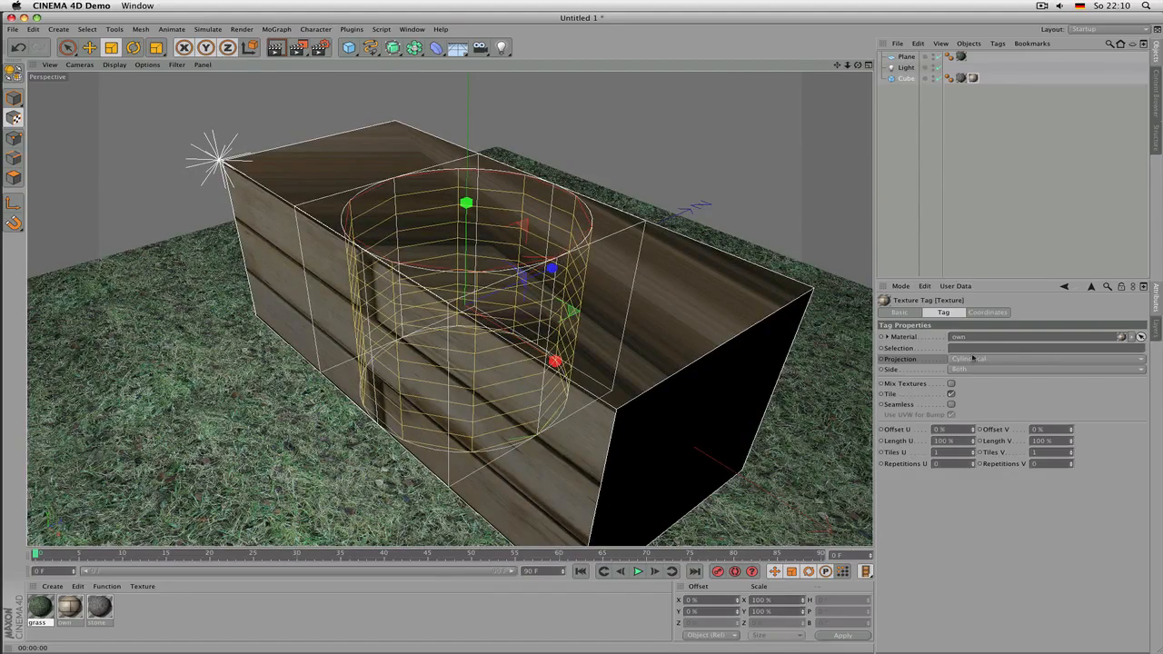
- Add a cylinder and, in model mode, move it out of the cube to about -290 cm along Z
scroll(454, 200, down, 3)
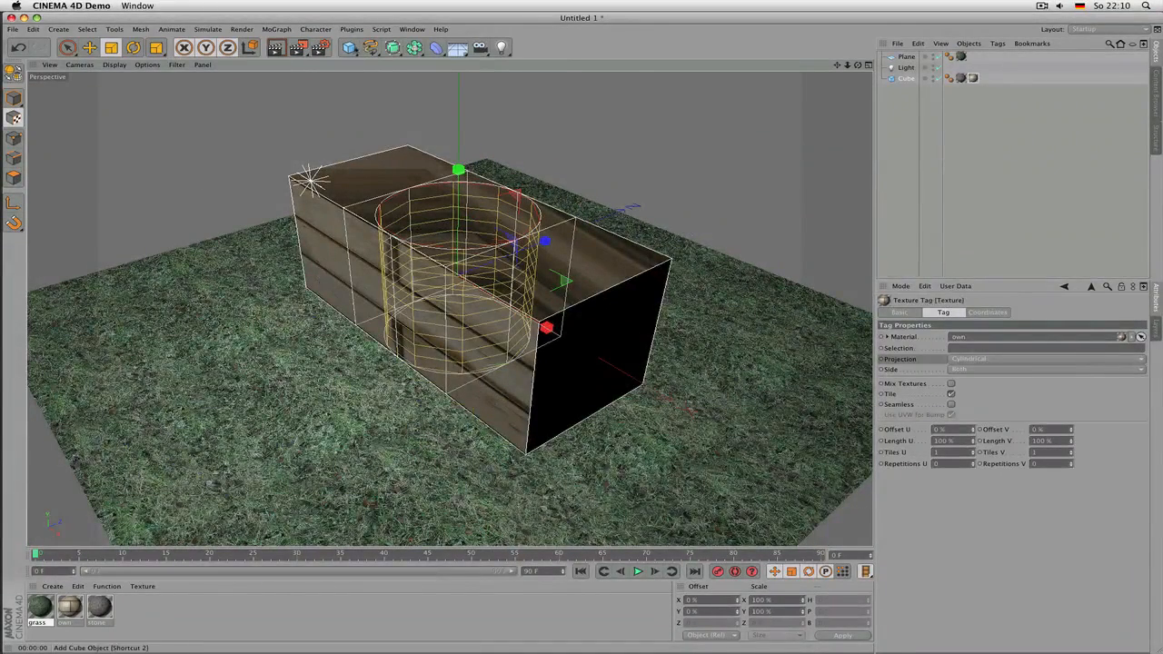
drag(349, 47, 618, 69)
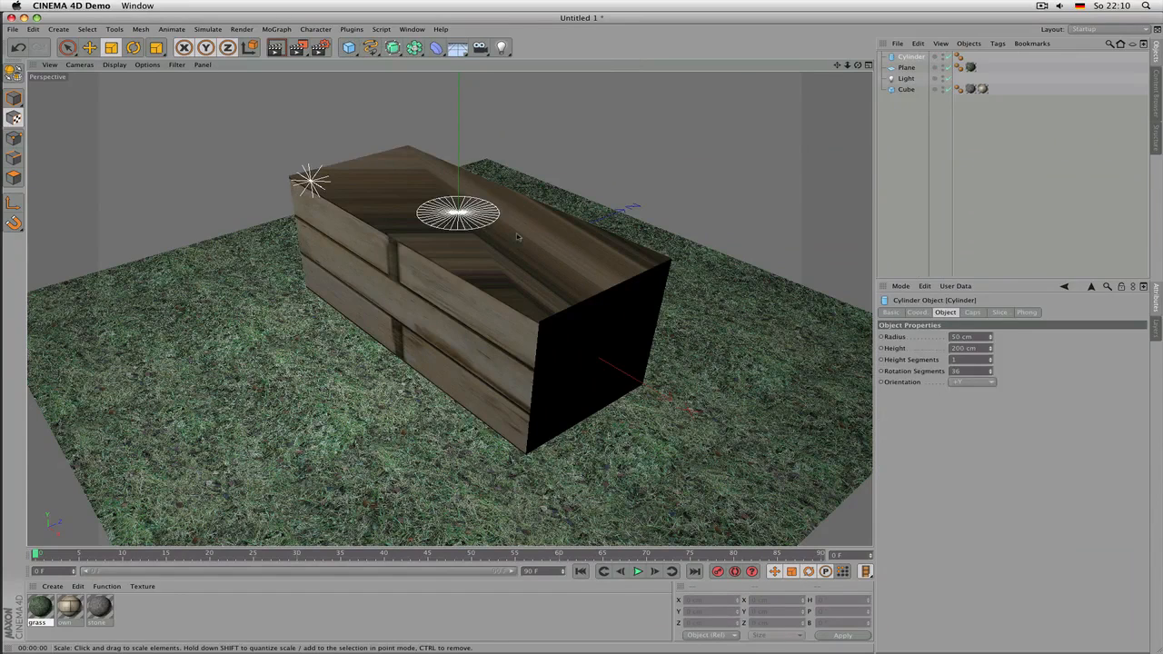
key(e)
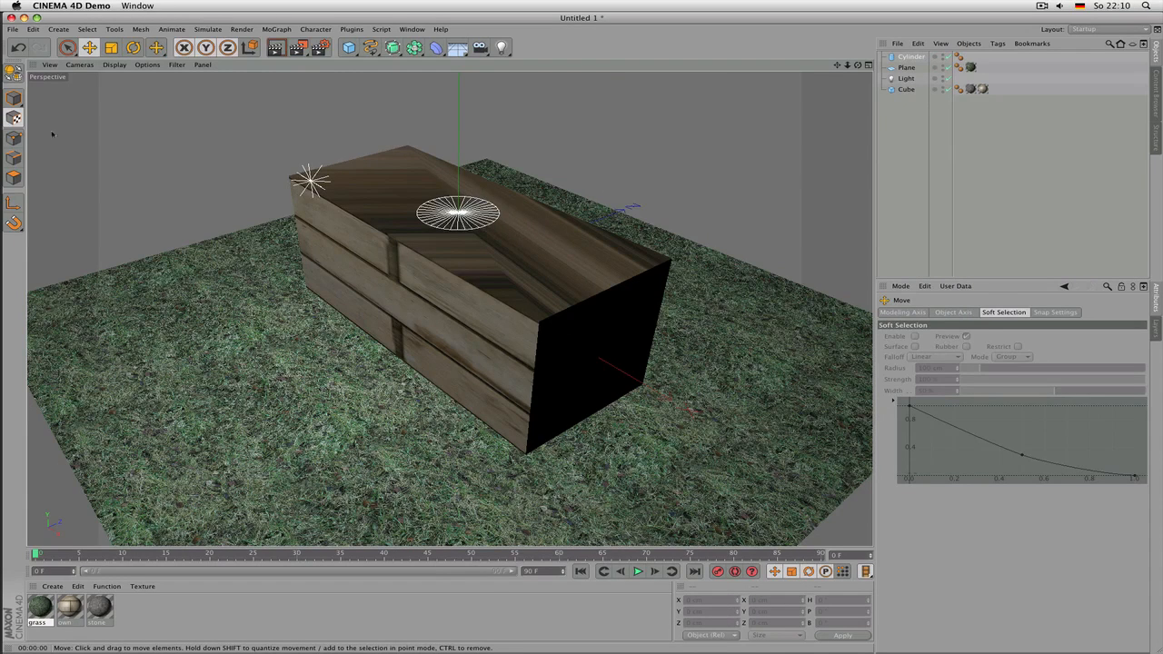
click(13, 99)
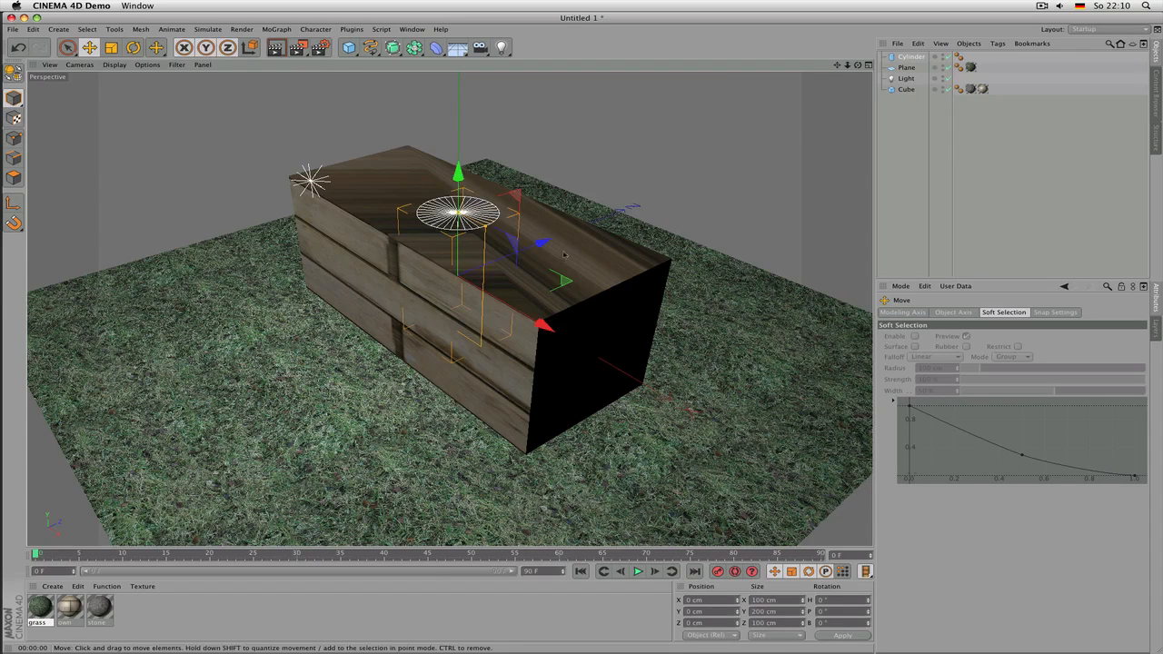
drag(543, 244, 353, 317)
- Copy the cube's cylindrical "own" texture tag onto the cylinder and render the view
alt+drag(358, 256, 362, 210)
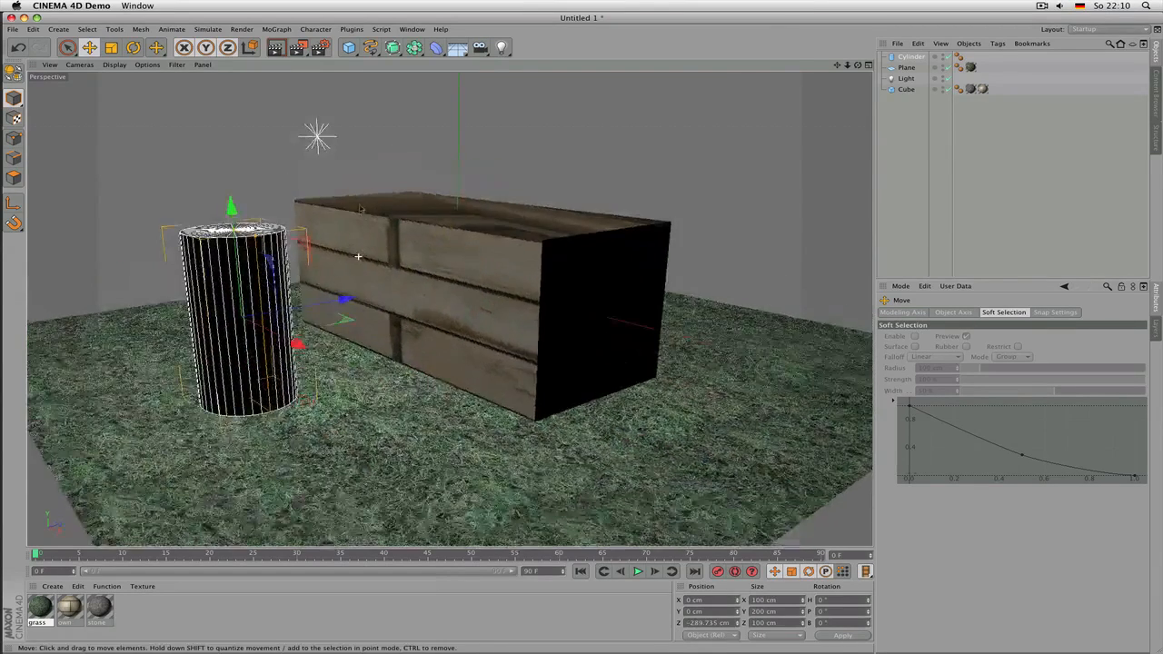
alt+middle_drag(358, 256, 618, 314)
alt+drag(618, 315, 382, 327)
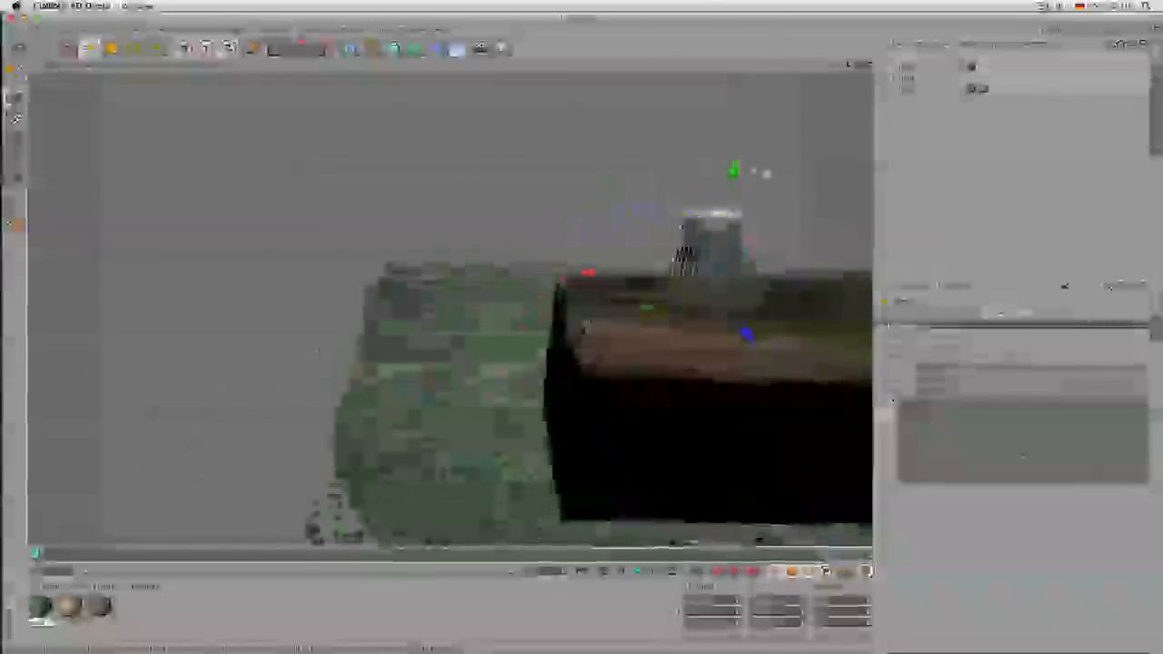
alt+drag(318, 350, 185, 379)
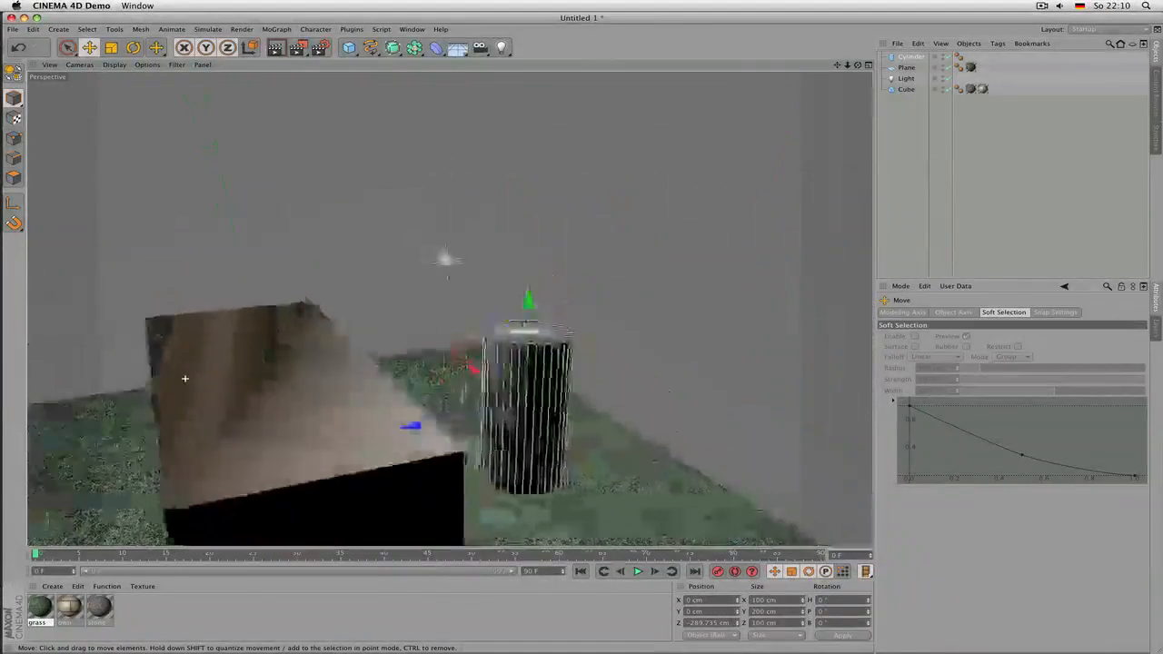
alt+middle_drag(272, 310, 283, 182)
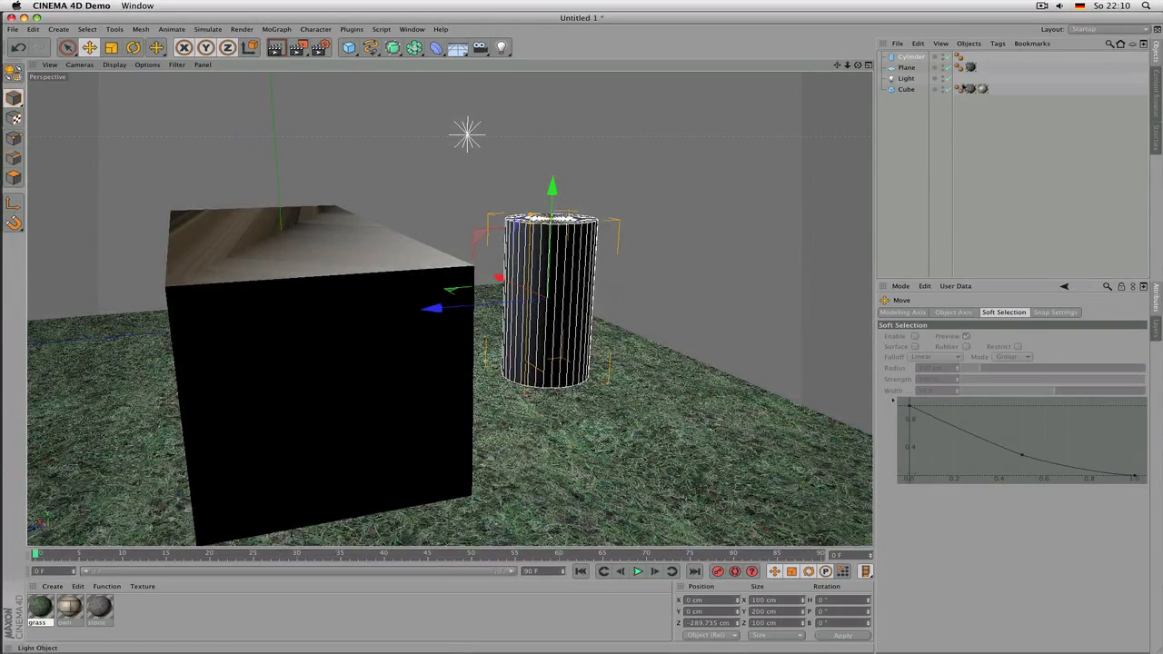
drag(983, 89, 911, 57)
key(ctrl+r)
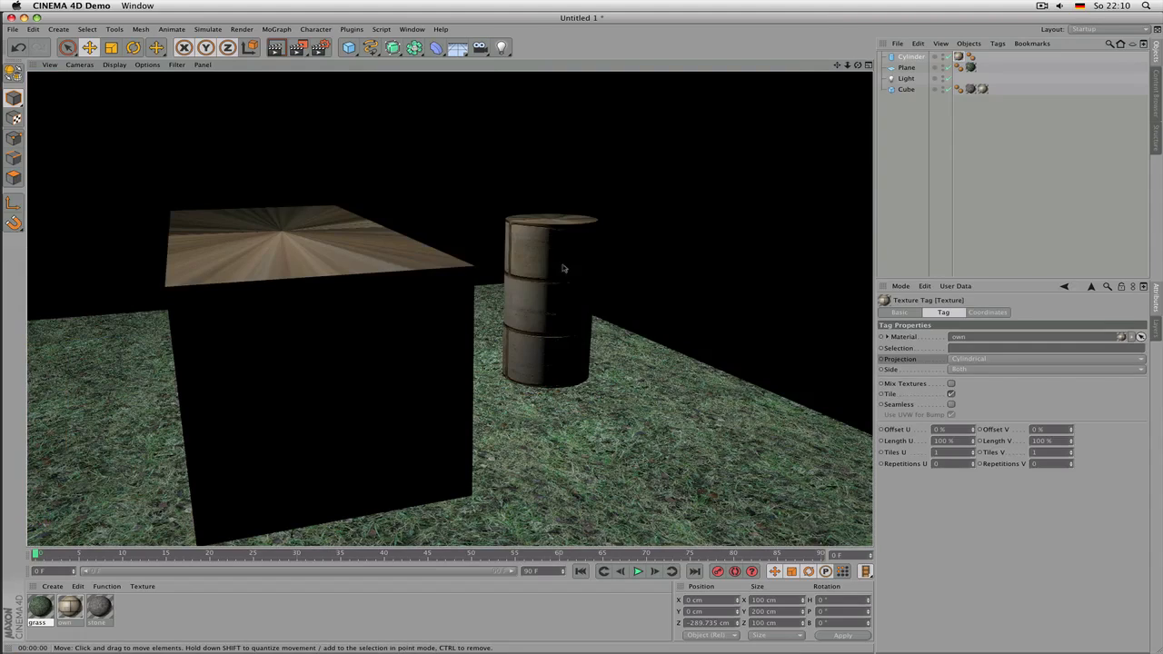
- Disable the light, deselect all objects and inspect the cylindrical texture on the cylinder's side and cap and on the cube
scroll(563, 268, up, 5)
alt+drag(563, 268, 586, 290)
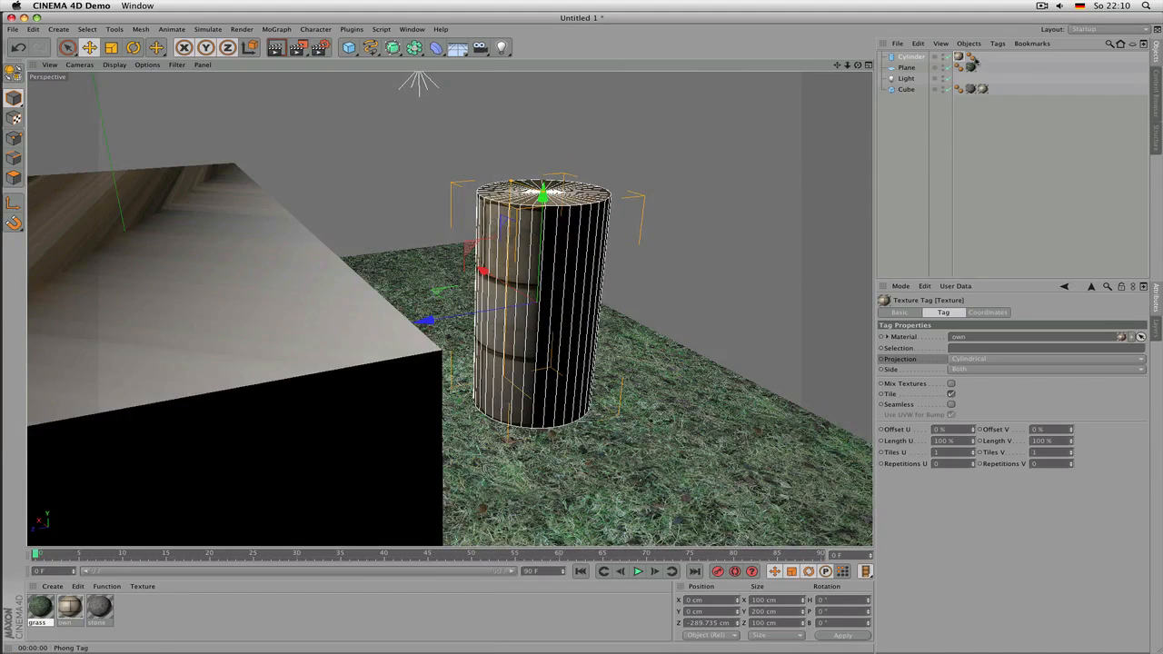
click(950, 79)
alt+drag(552, 221, 391, 195)
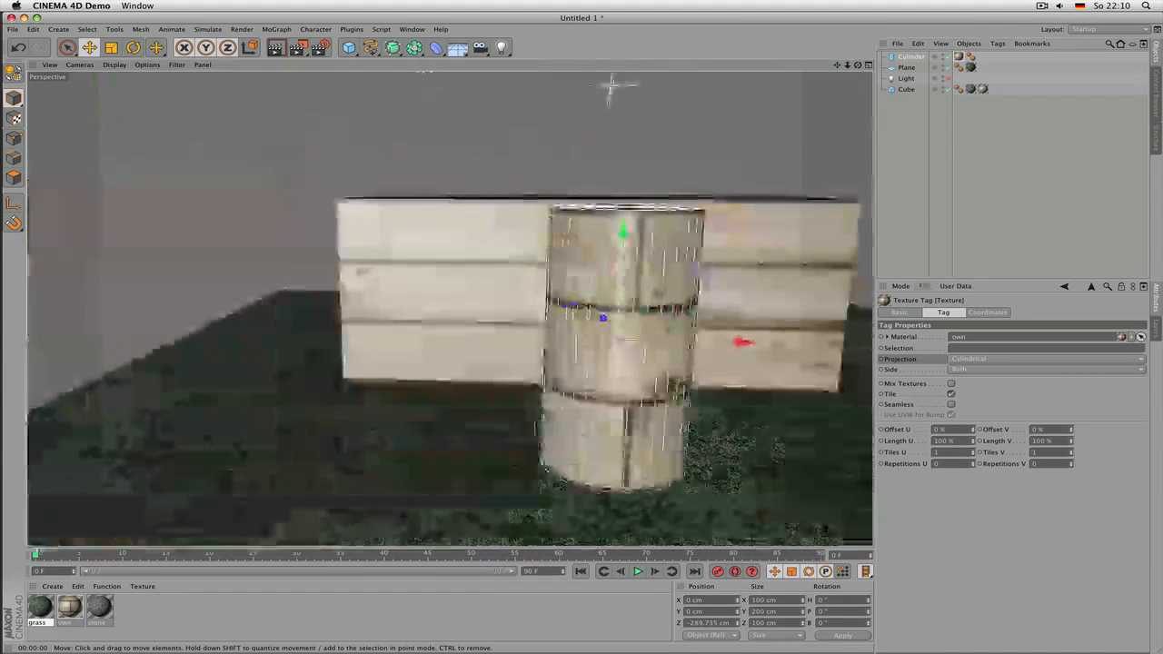
alt+middle_drag(582, 318, 399, 227)
alt+drag(400, 227, 282, 218)
alt+middle_drag(281, 218, 326, 250)
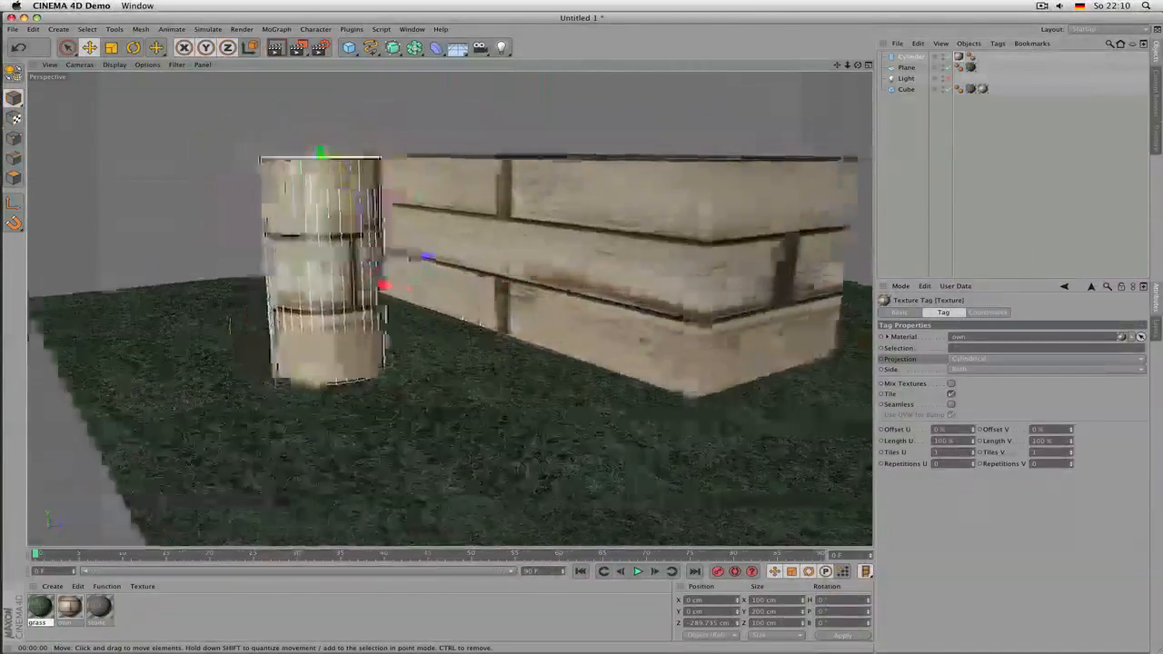
alt+middle_drag(463, 319, 559, 353)
click(1057, 205)
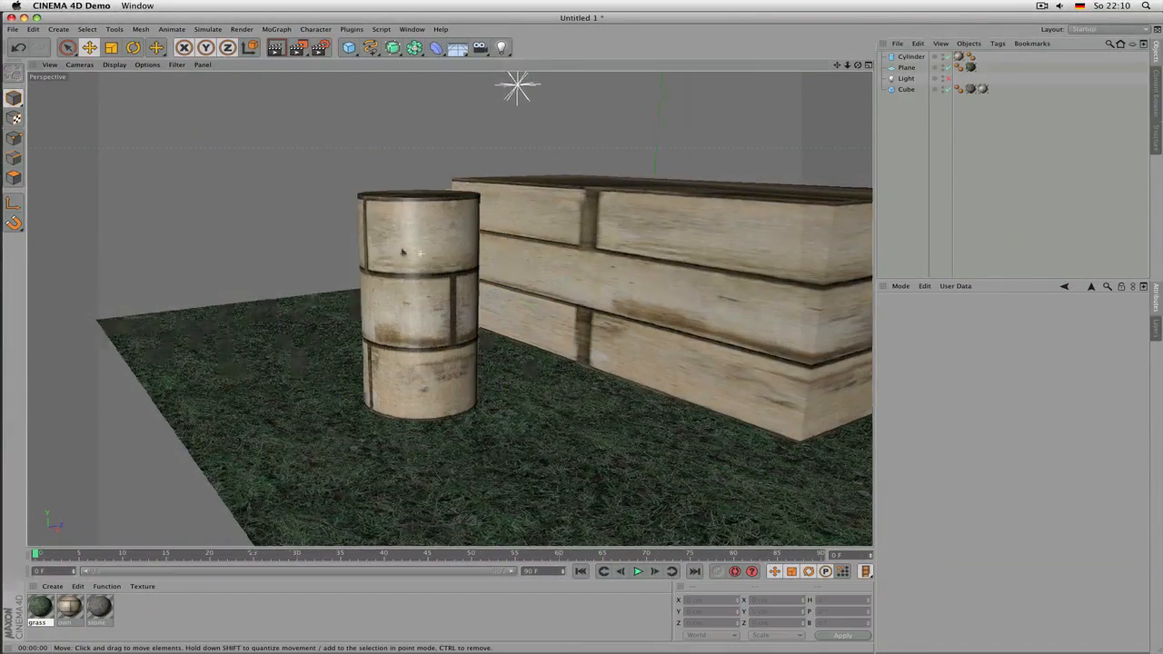
alt+drag(403, 252, 550, 236)
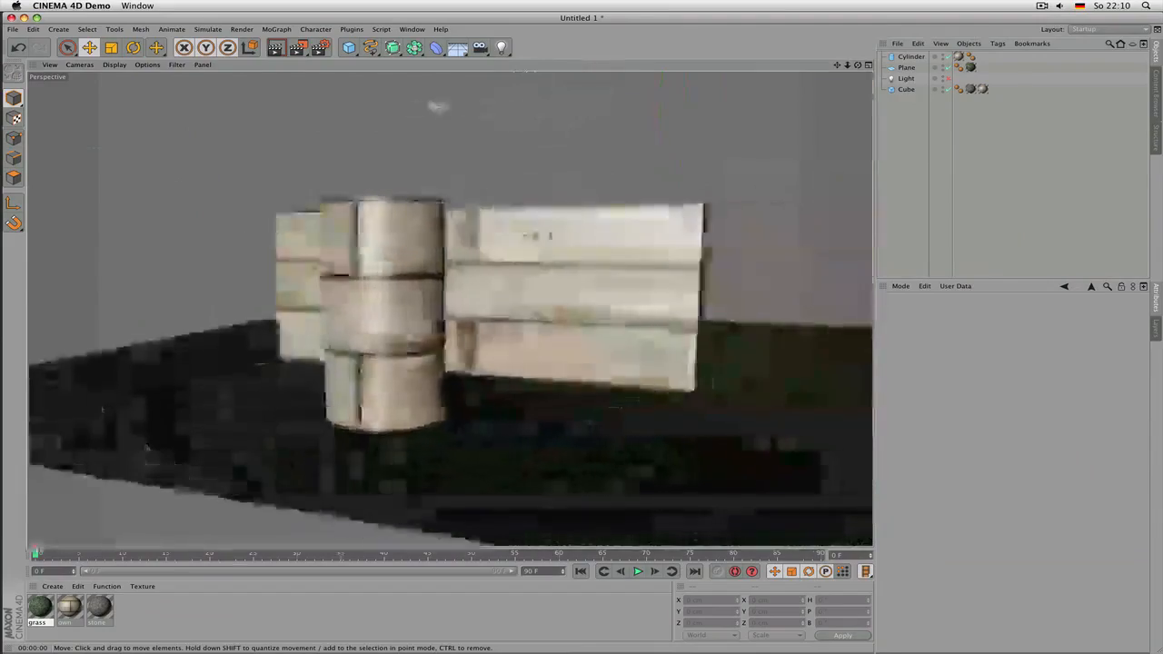
mouse_move(272, 238)
alt+mouse_down()
mouse_move(624, 252)
mouse_move(282, 257)
alt+mouse_up()
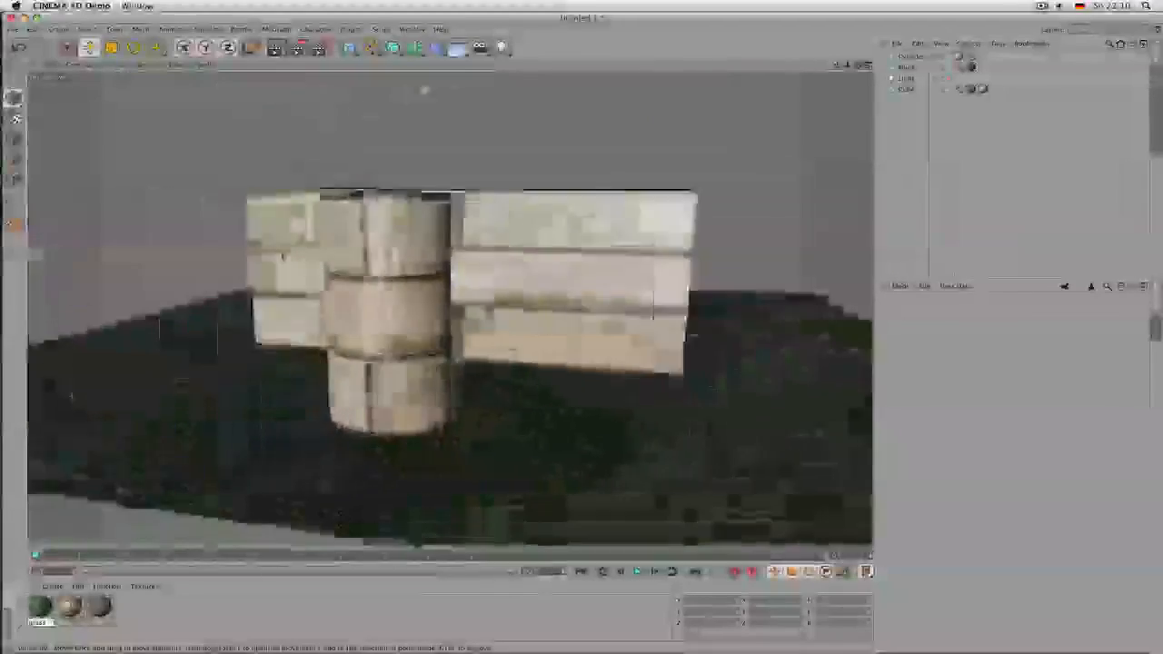
alt+drag(424, 90, 431, 188)
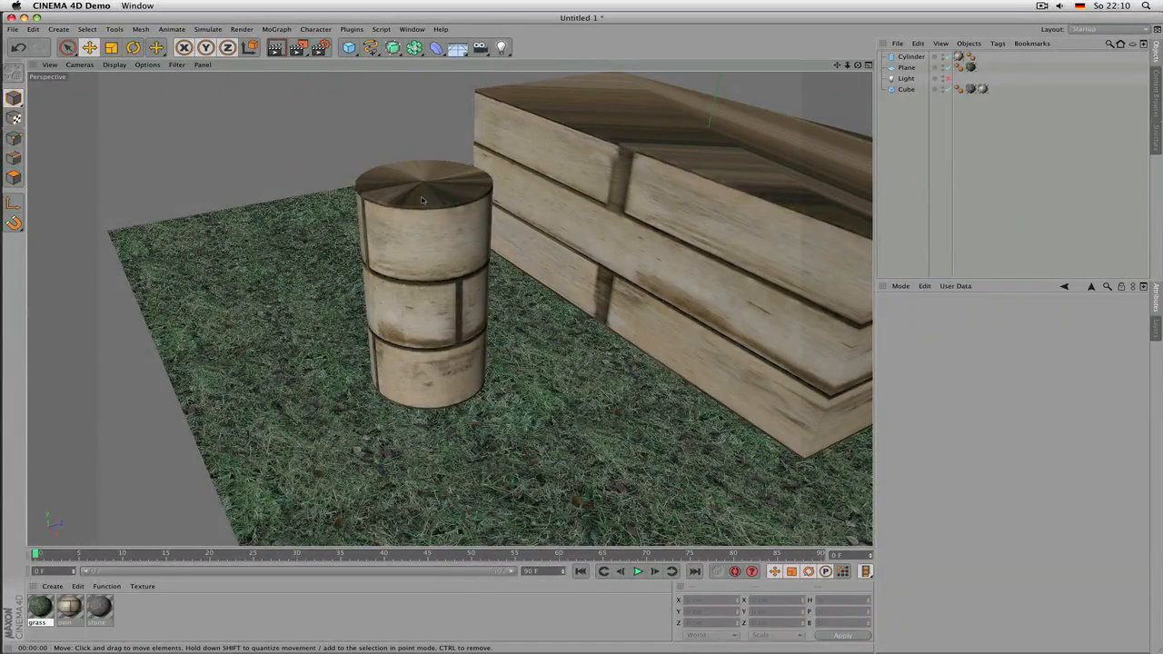
alt+drag(439, 225, 507, 201)
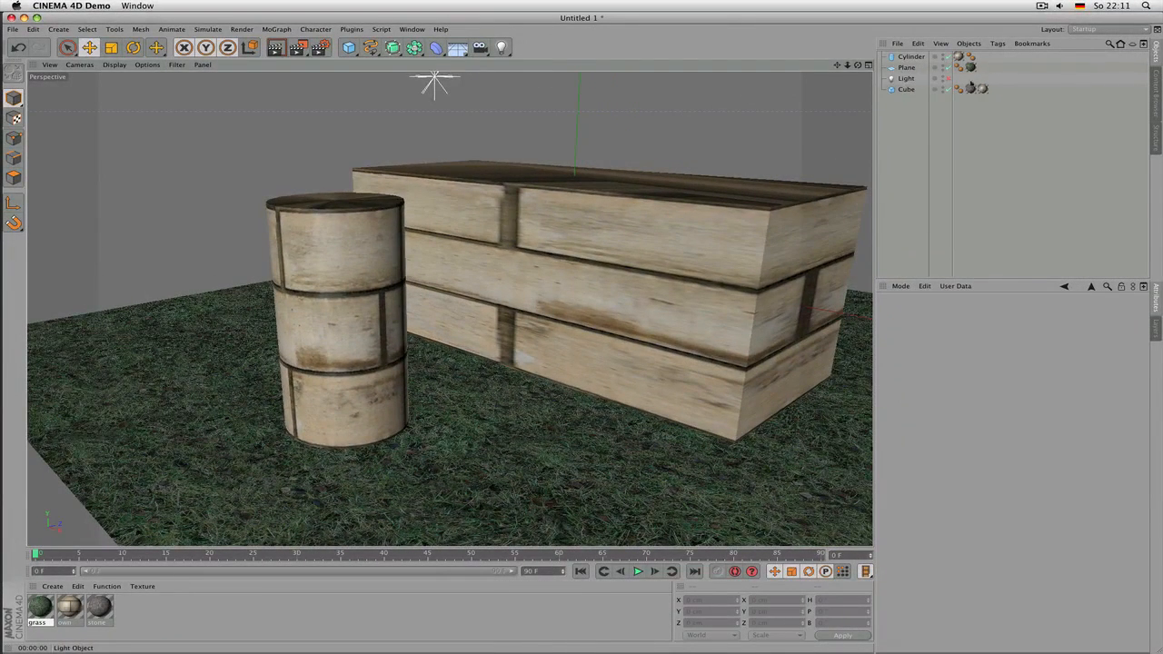
- Change the projection of the cube's "own" texture tag to Flat and inspect the cube's front, side and top faces
click(909, 89)
click(982, 88)
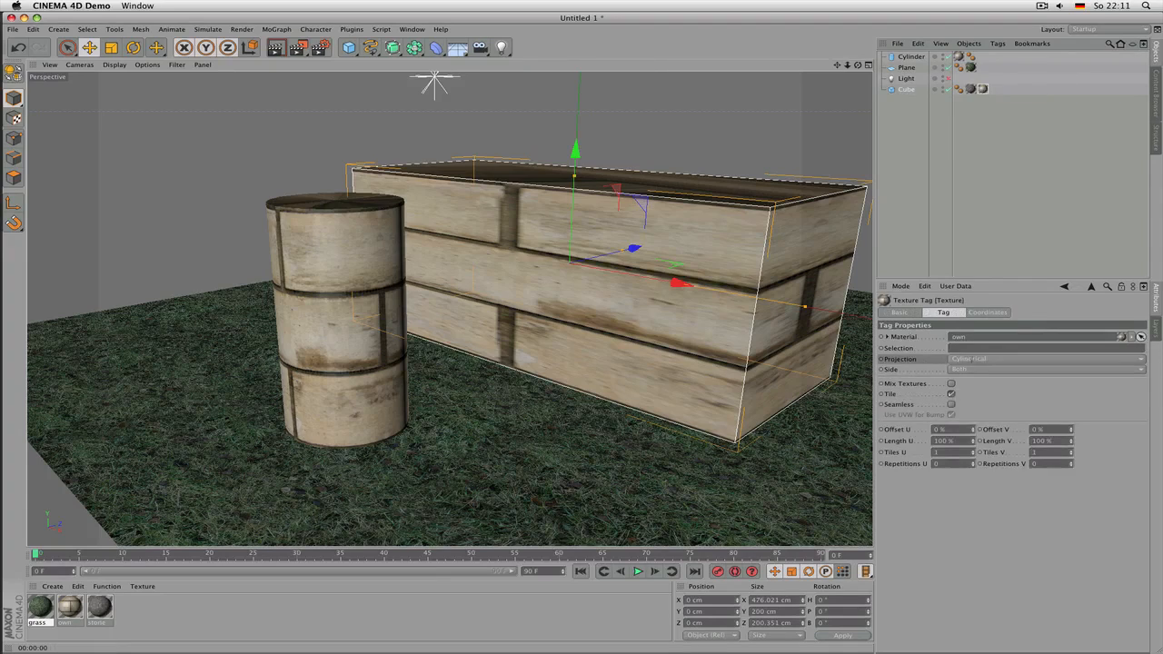
click(979, 360)
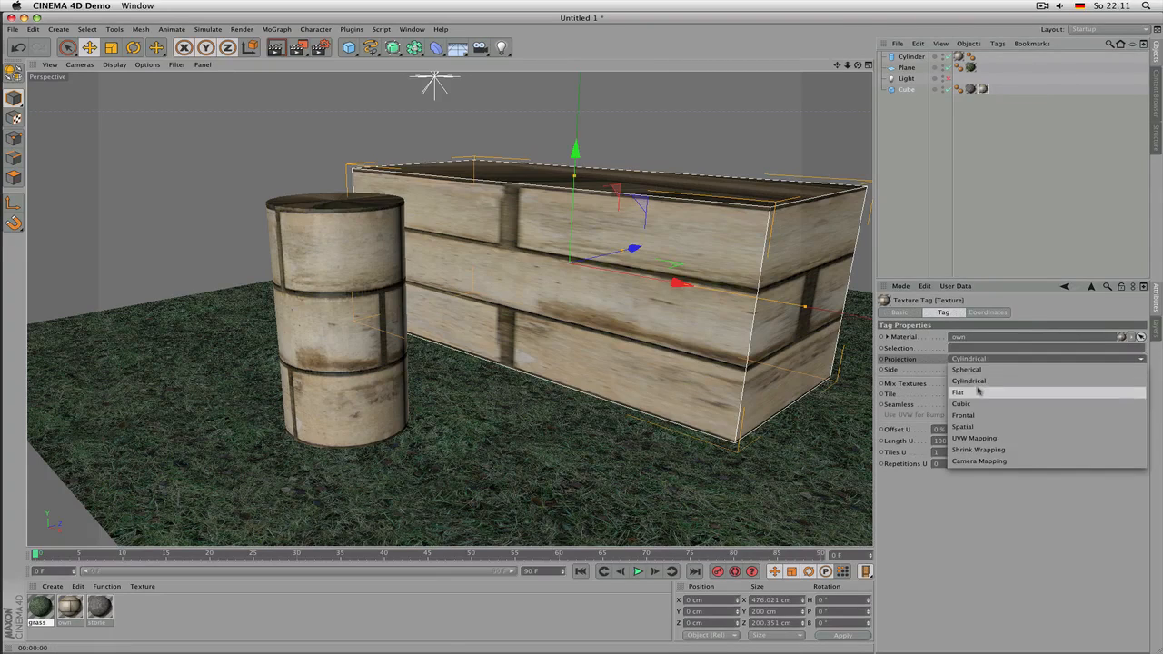
click(957, 392)
scroll(643, 309, down, 3)
alt+drag(691, 291, 328, 302)
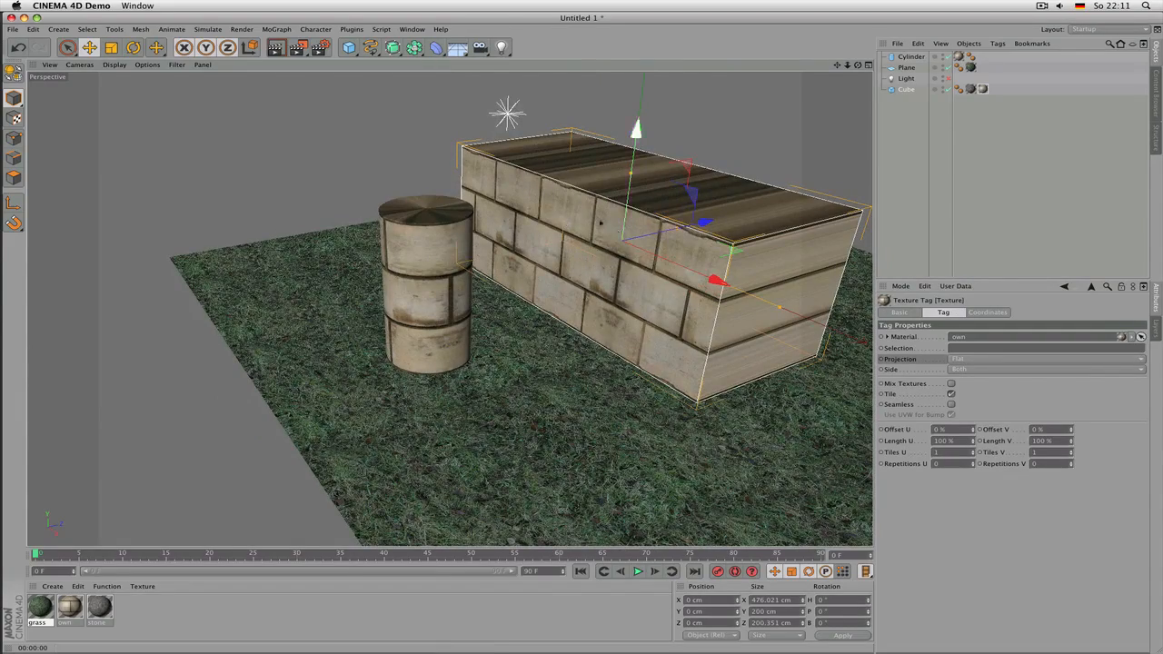
alt+drag(734, 338, 777, 163)
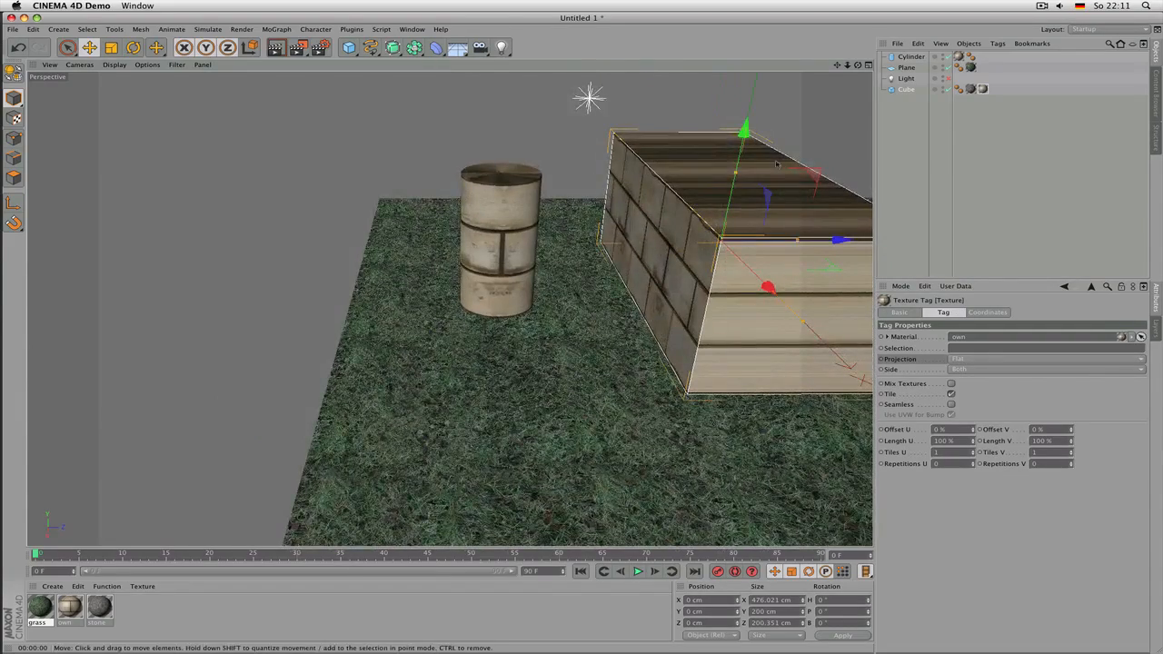
alt+drag(754, 335, 636, 282)
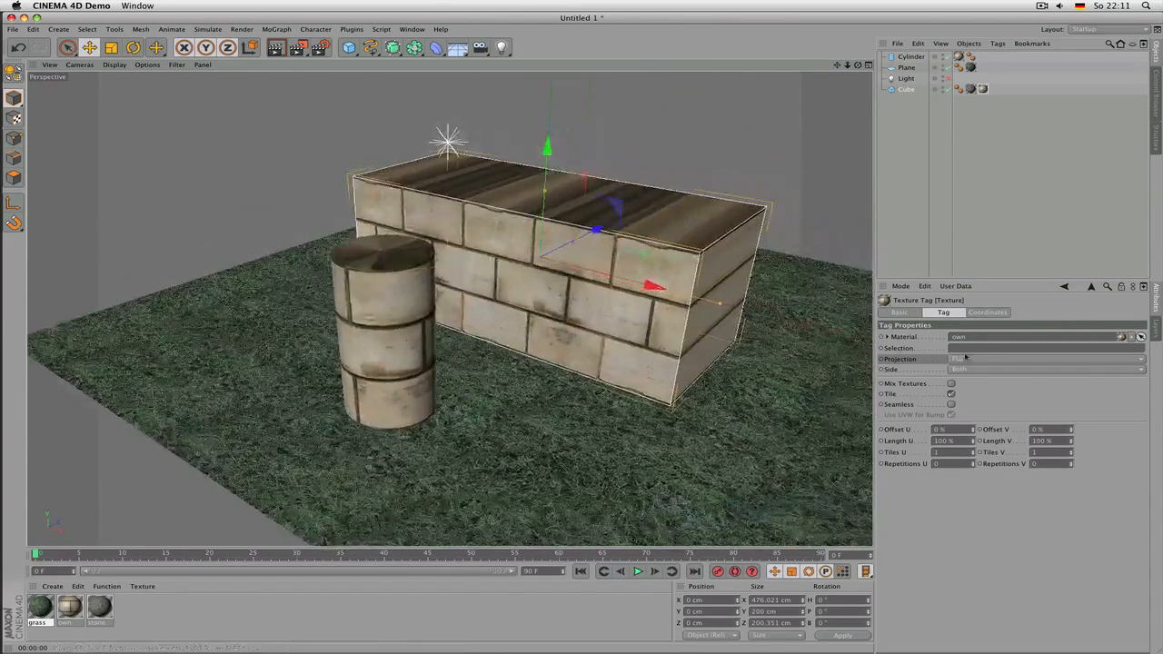
- Switch the projection of the cube's "own" texture tag to Cubic and on to Frontal, inspecting the mapping from another angle
click(971, 359)
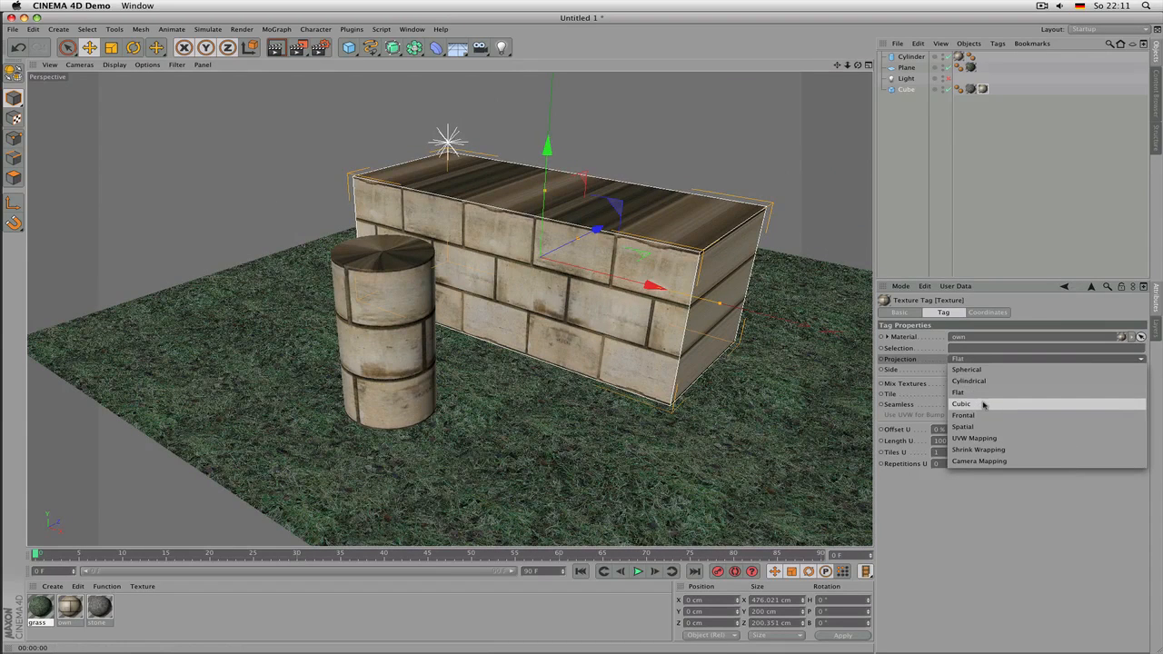
click(985, 404)
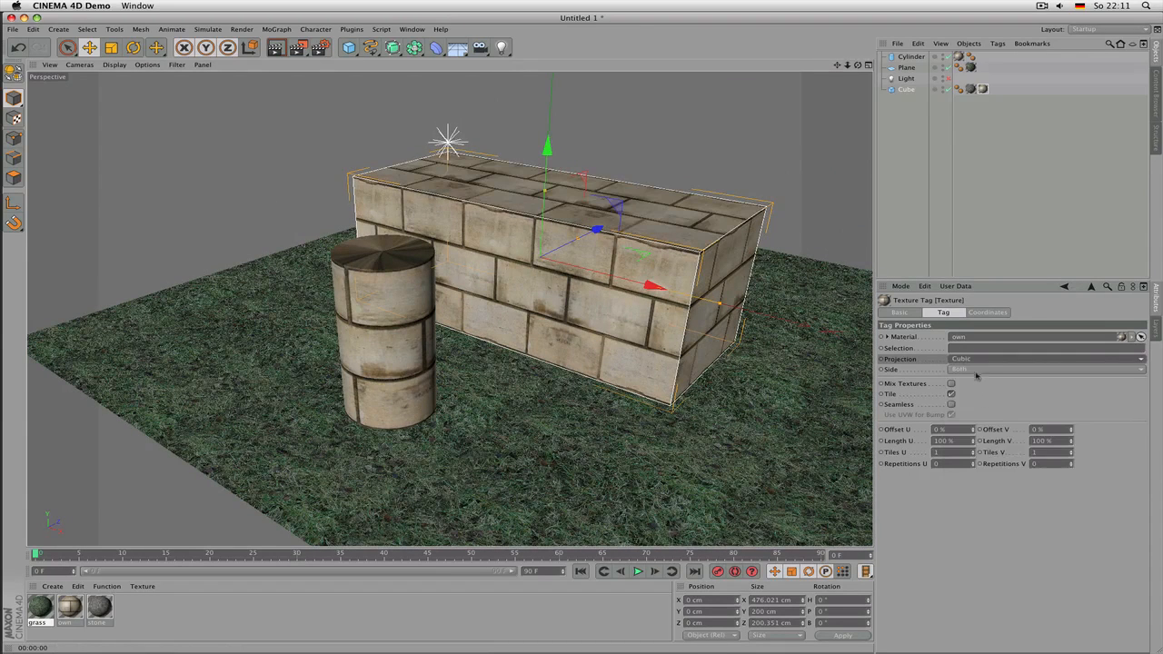
click(981, 362)
click(977, 415)
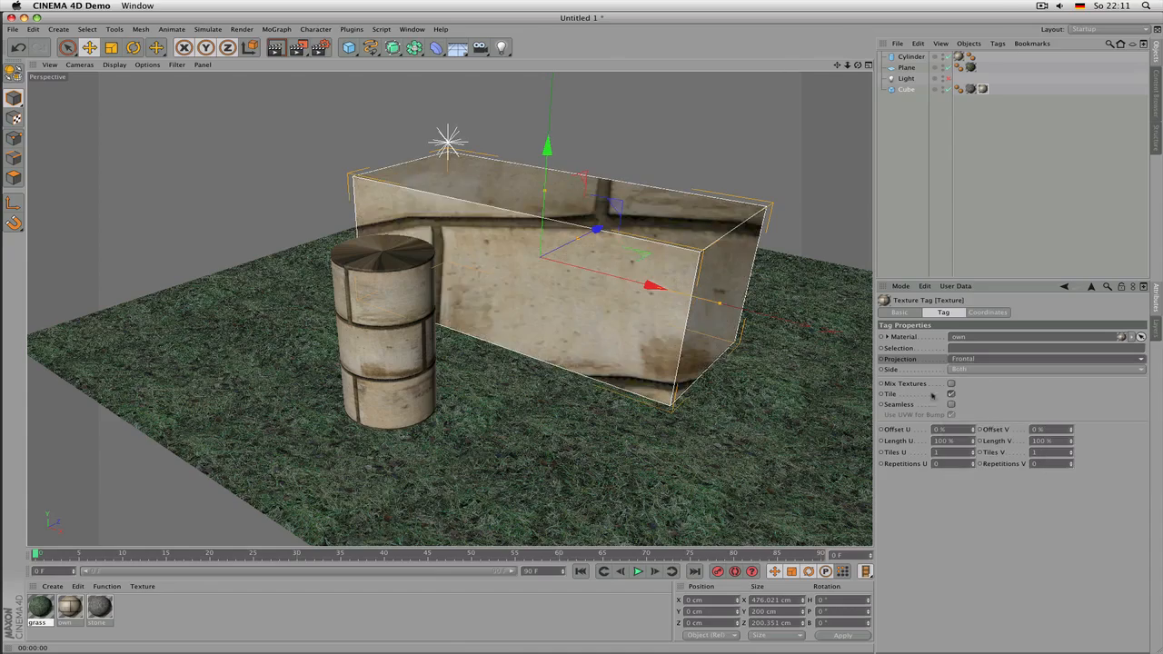
alt+drag(629, 243, 482, 273)
alt+drag(527, 141, 468, 134)
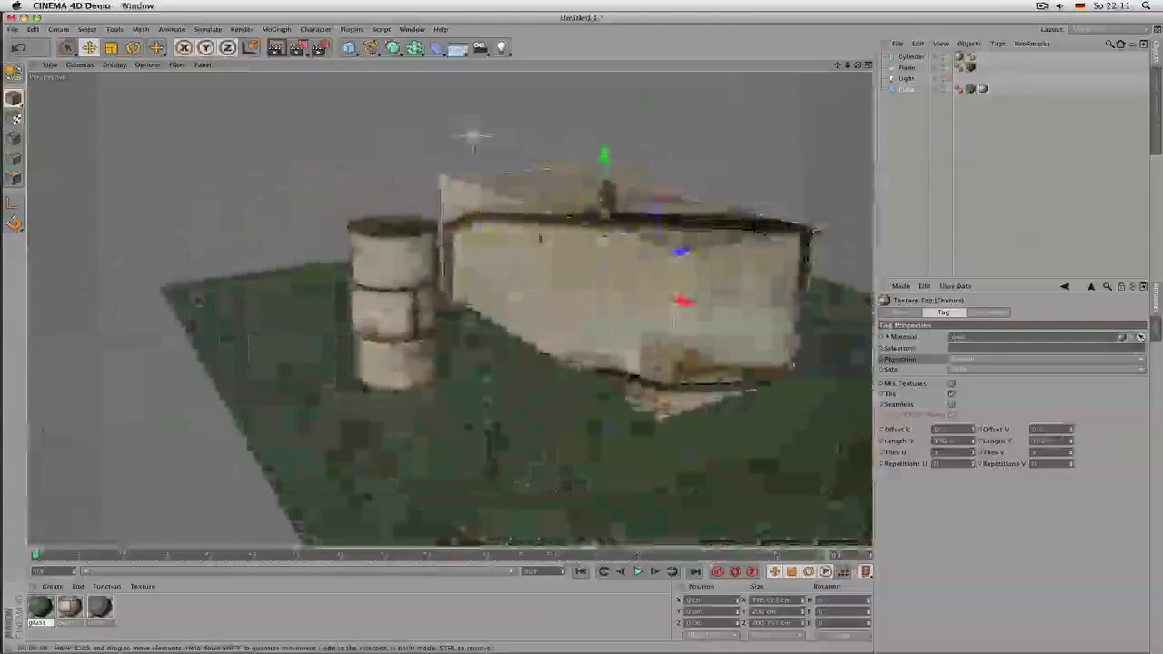
- Change the cube's "own" texture projection to Spatial and examine the slanted brick mapping in texture mode
click(1000, 360)
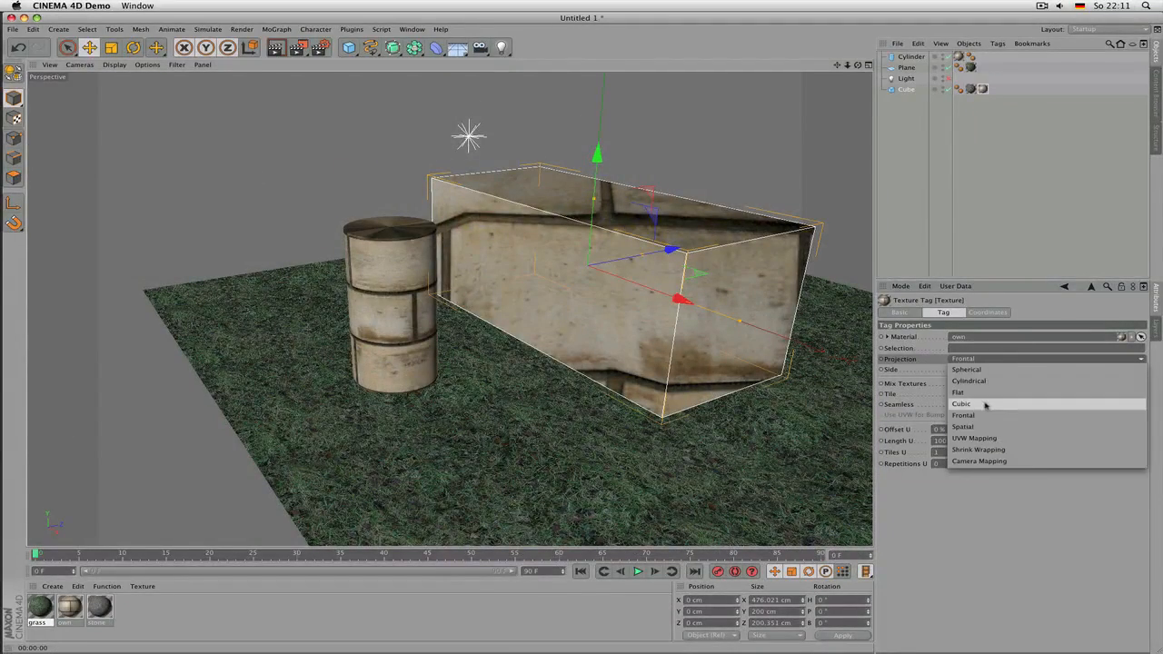
click(965, 427)
alt+drag(595, 302, 72, 148)
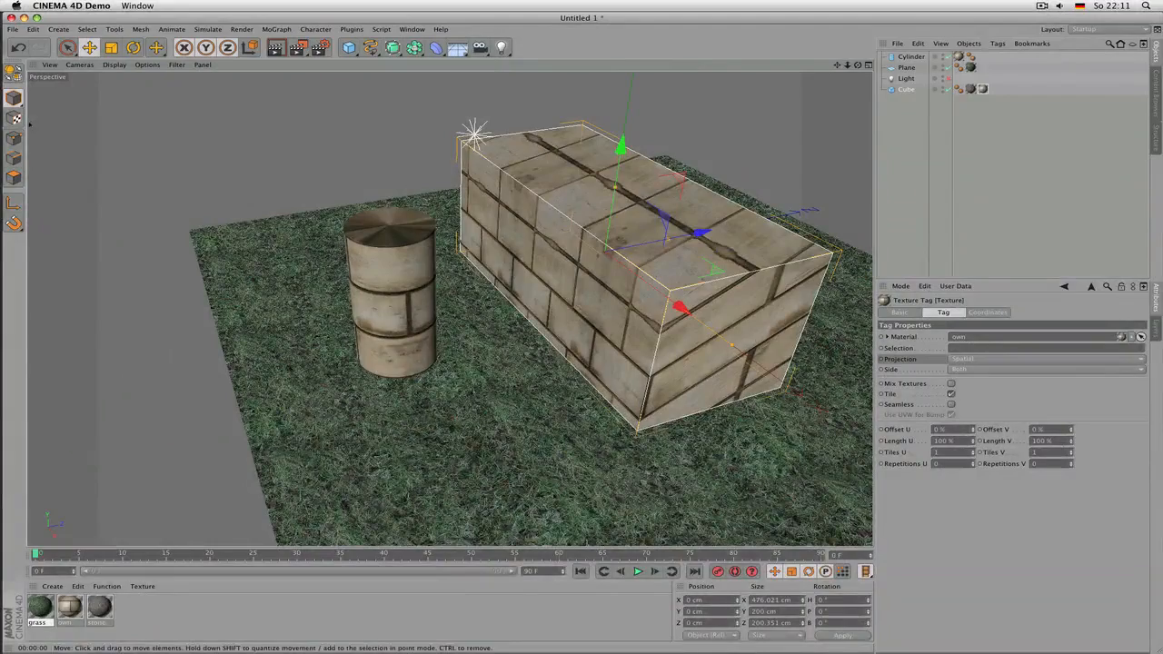
click(15, 119)
alt+drag(319, 229, 501, 239)
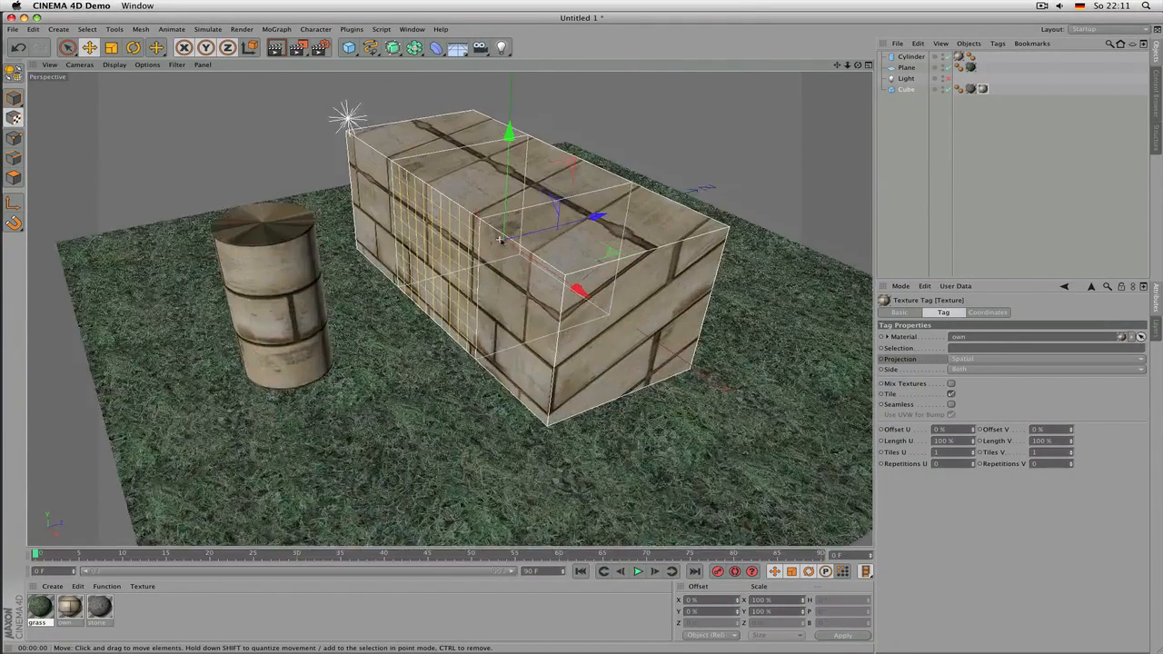
scroll(561, 279, up, 1)
- Set the cube's "own" texture projection to UVW Mapping and inspect its faces
click(973, 358)
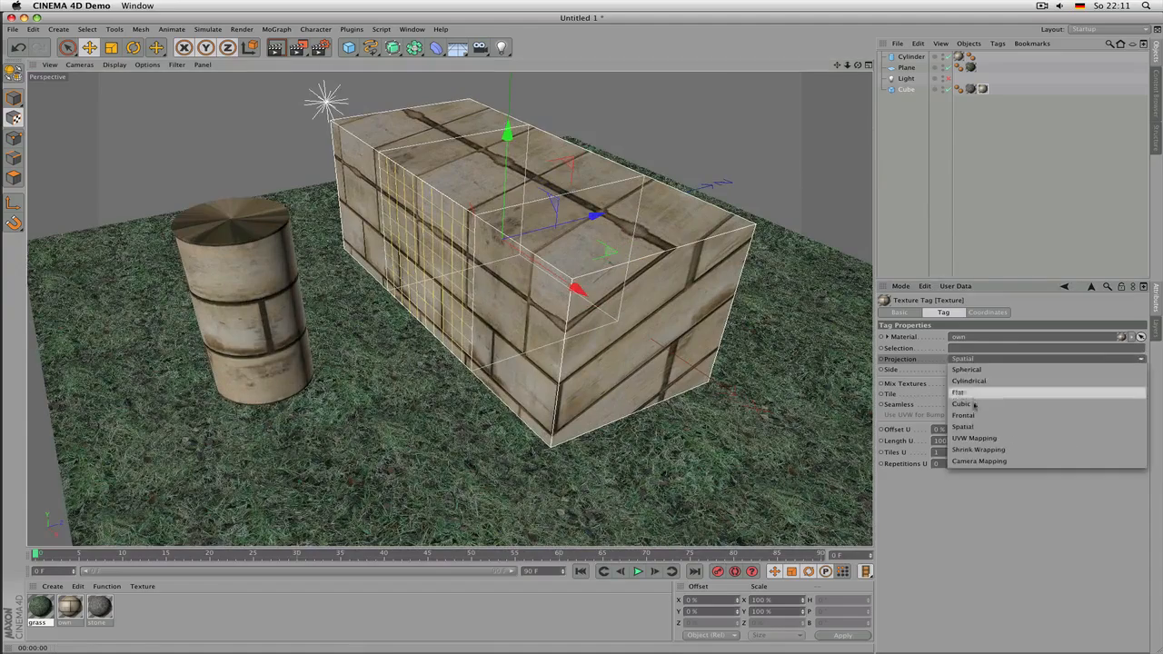
click(977, 439)
alt+drag(629, 320, 591, 302)
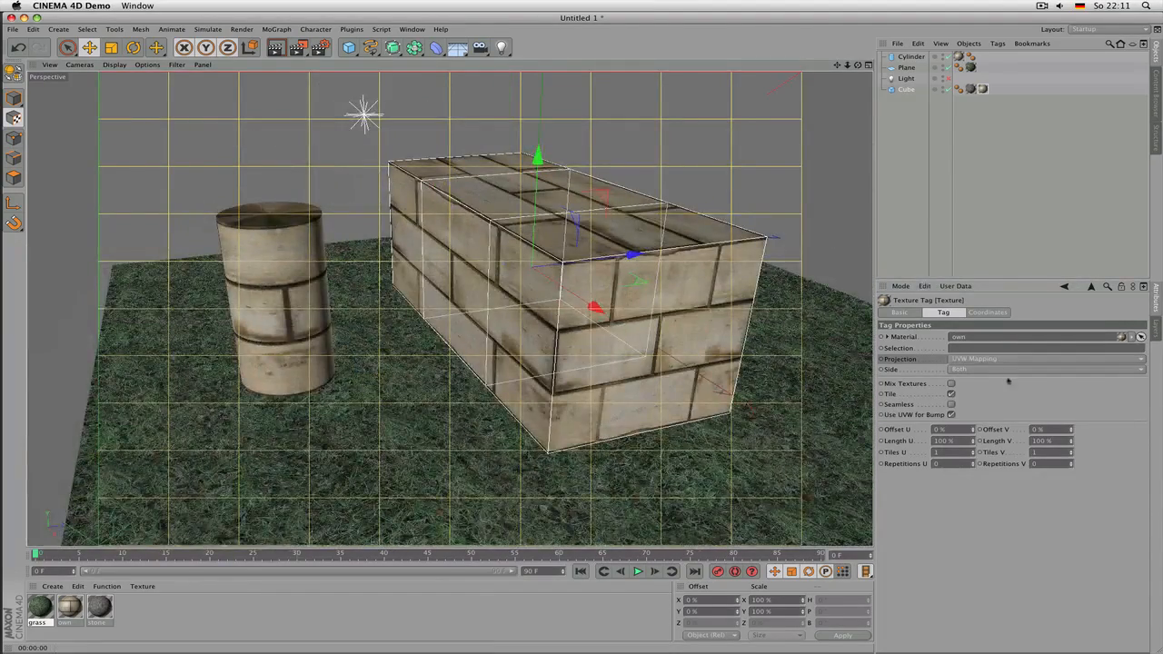
- Try Shrink Wrapping as the cube's texture projection and inspect the result on its front, side and top
click(984, 362)
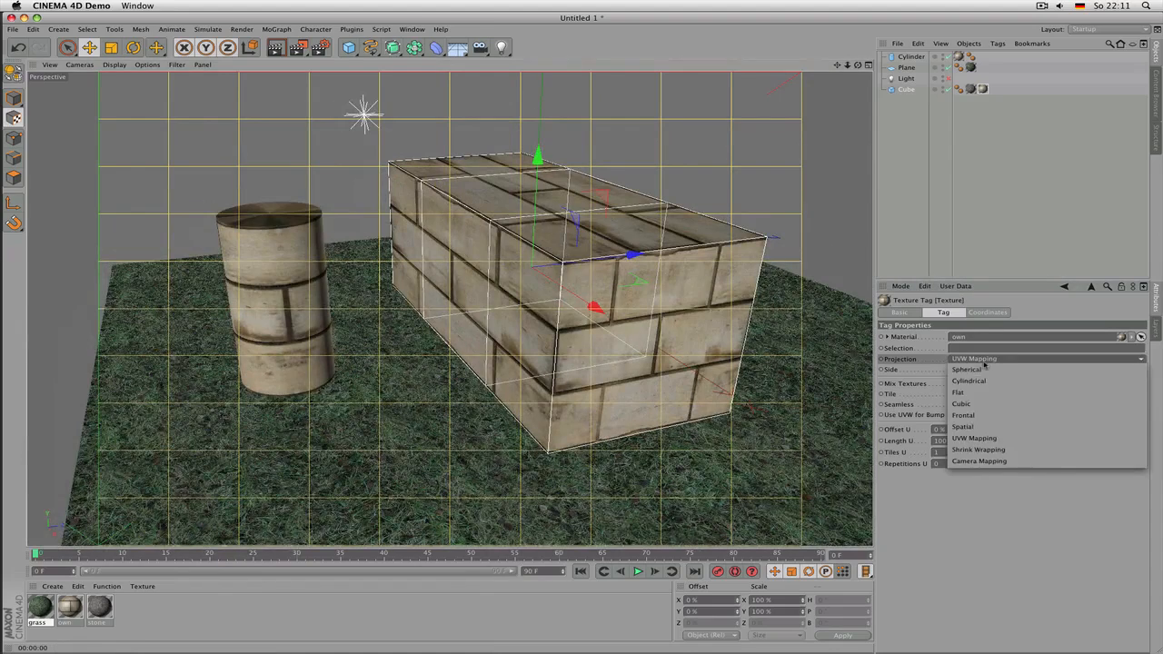
click(978, 449)
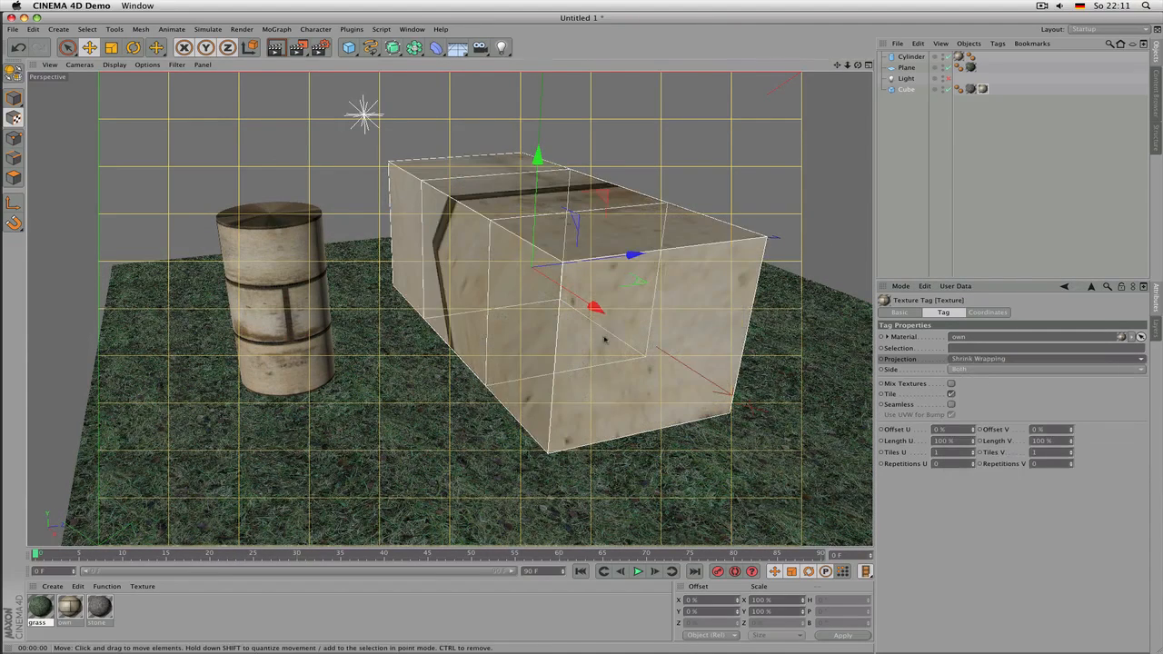
alt+drag(661, 356, 705, 340)
click(973, 360)
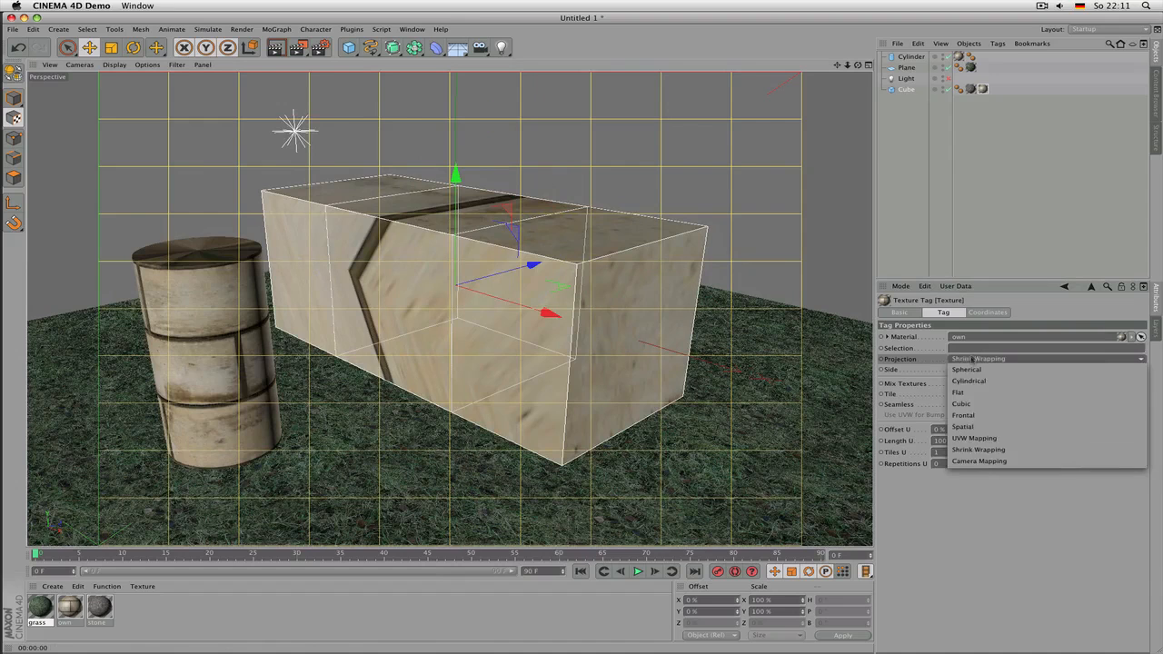
click(997, 452)
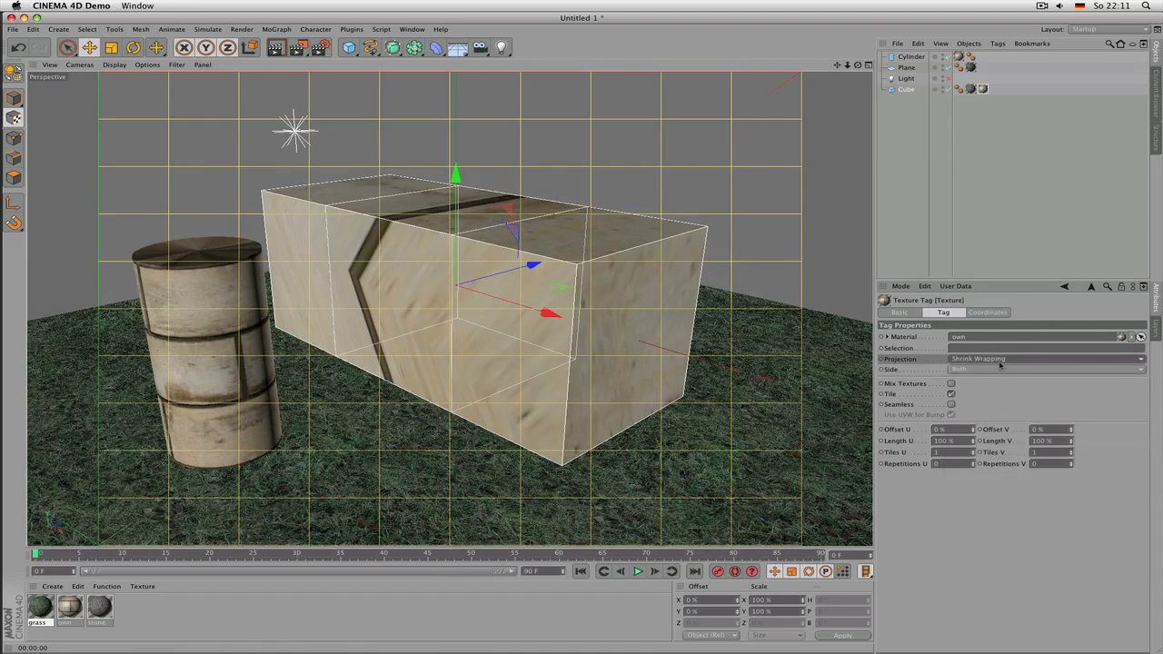
- Try Camera Mapping on the cube's "own" texture tag and return the projection to Cubic
click(1000, 364)
click(985, 462)
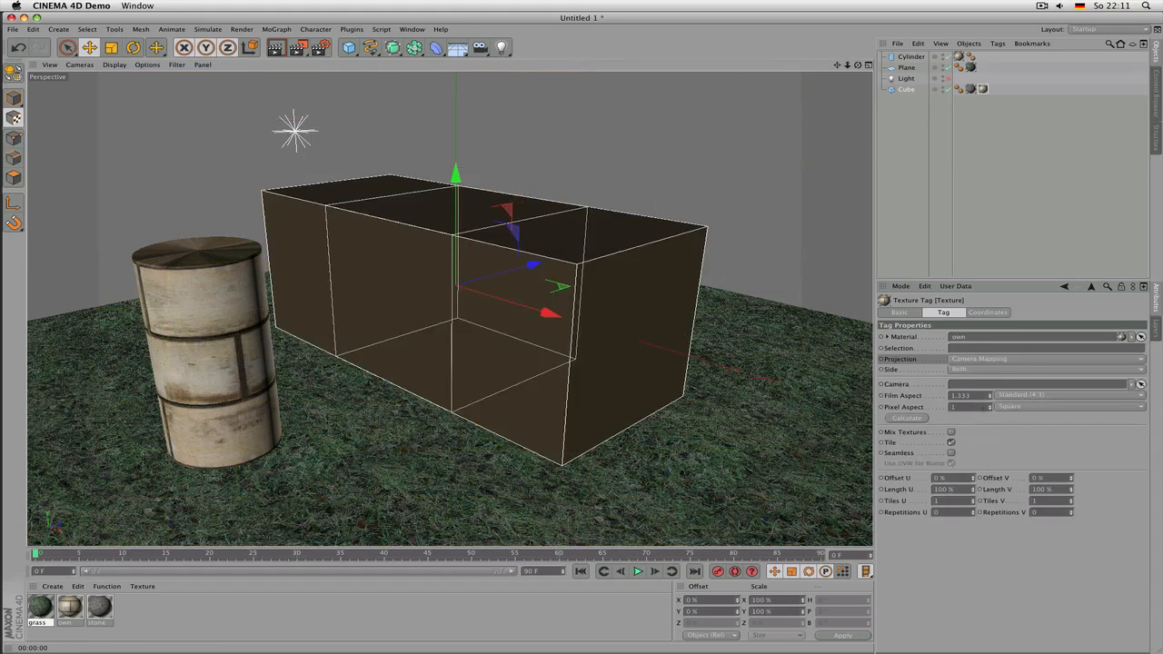
click(990, 364)
click(970, 405)
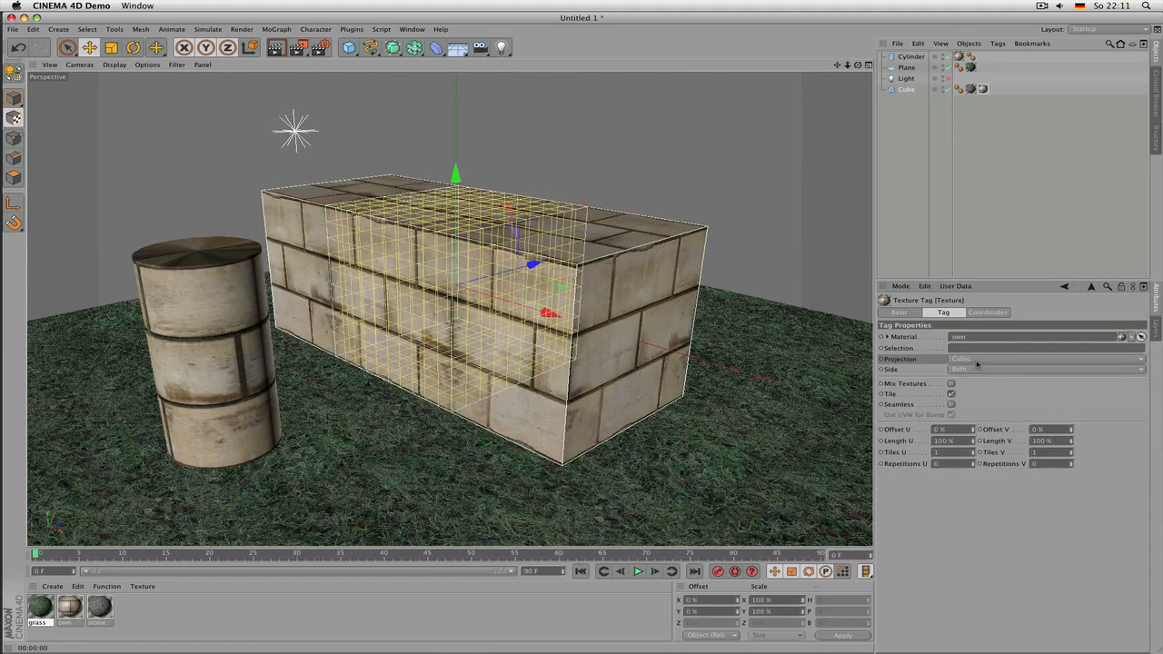
- Compare the cube's Spherical, Flat and Cylindrical projections with their texture grids displayed, and return to Cubic
click(976, 362)
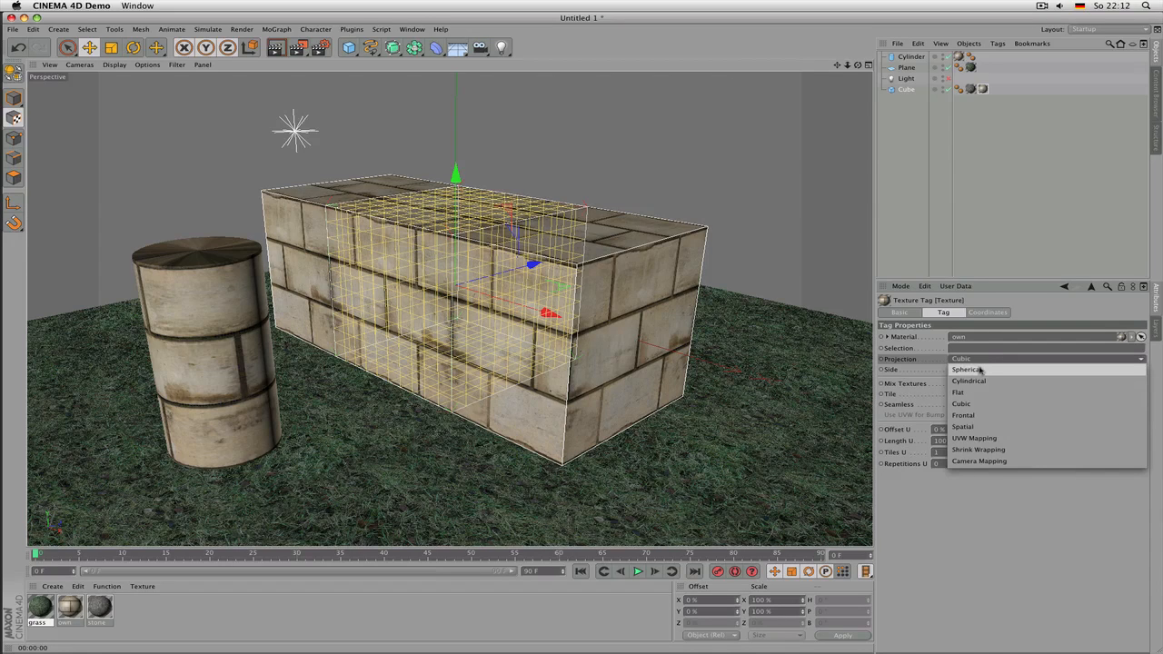
click(968, 370)
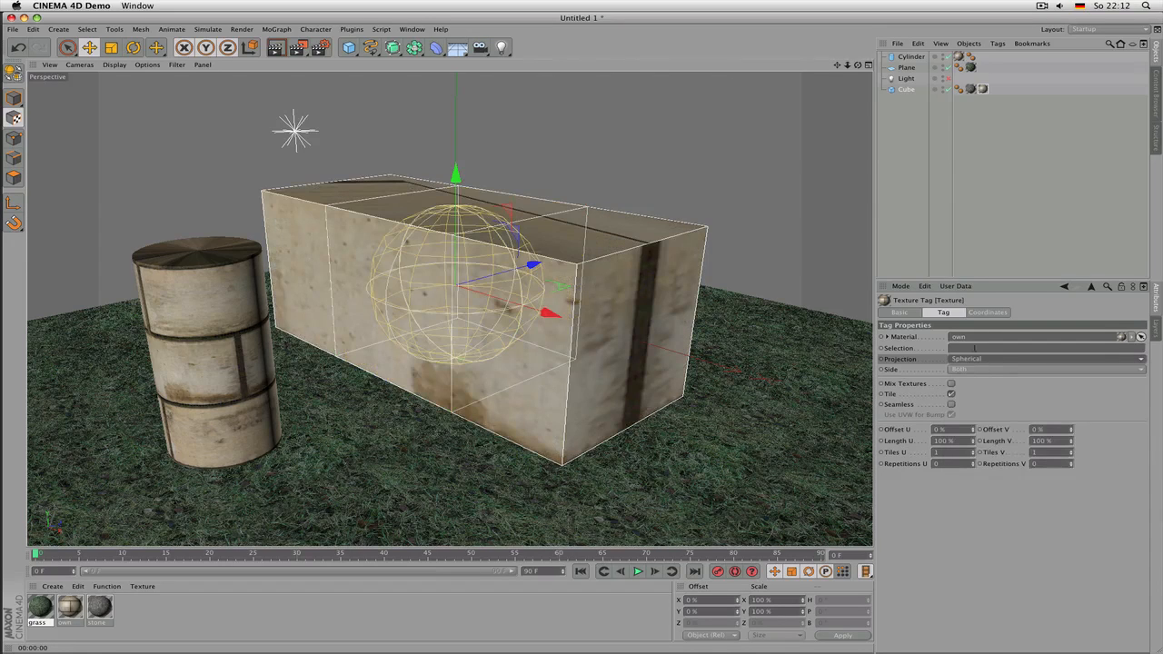
click(972, 362)
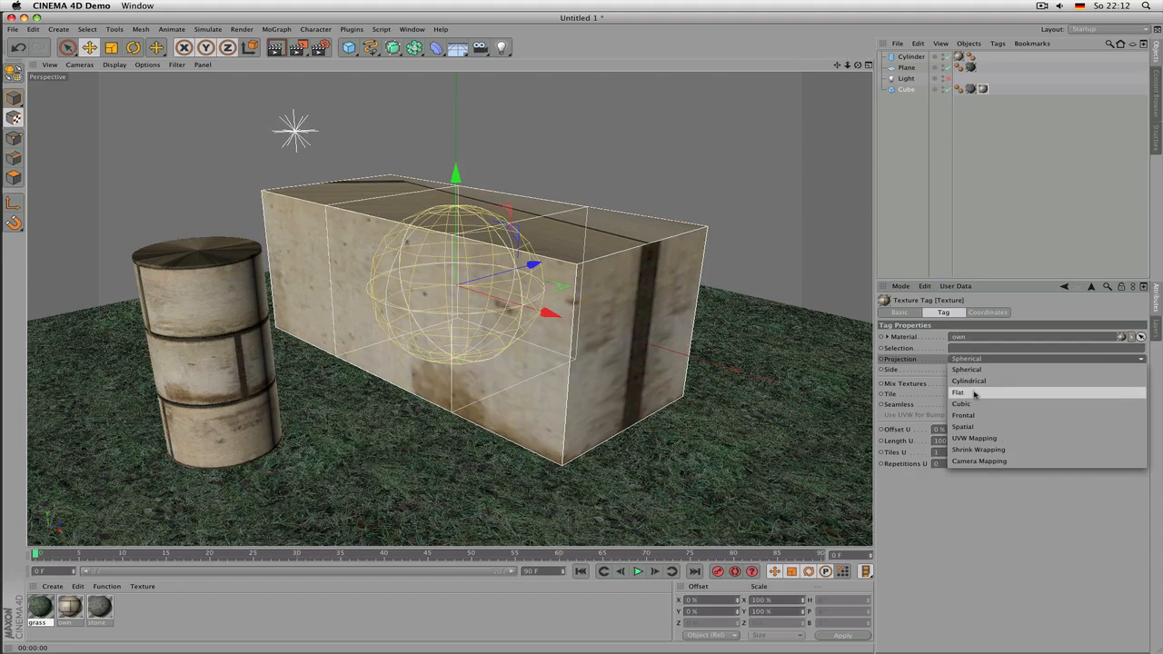
click(976, 382)
click(976, 362)
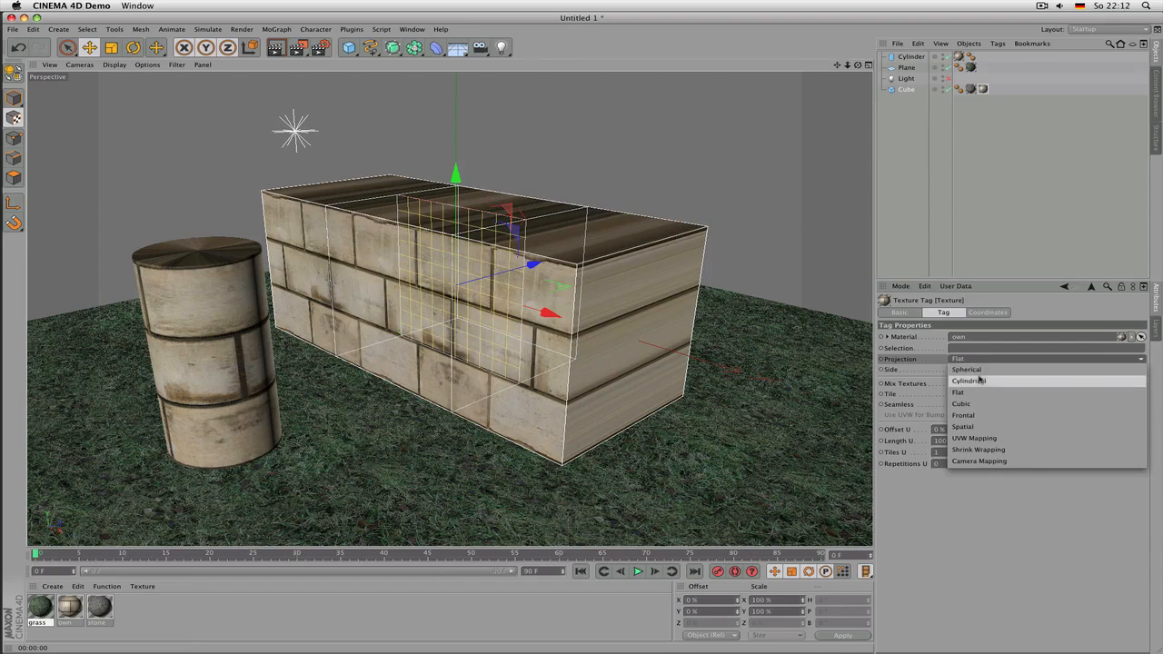
click(977, 373)
click(986, 362)
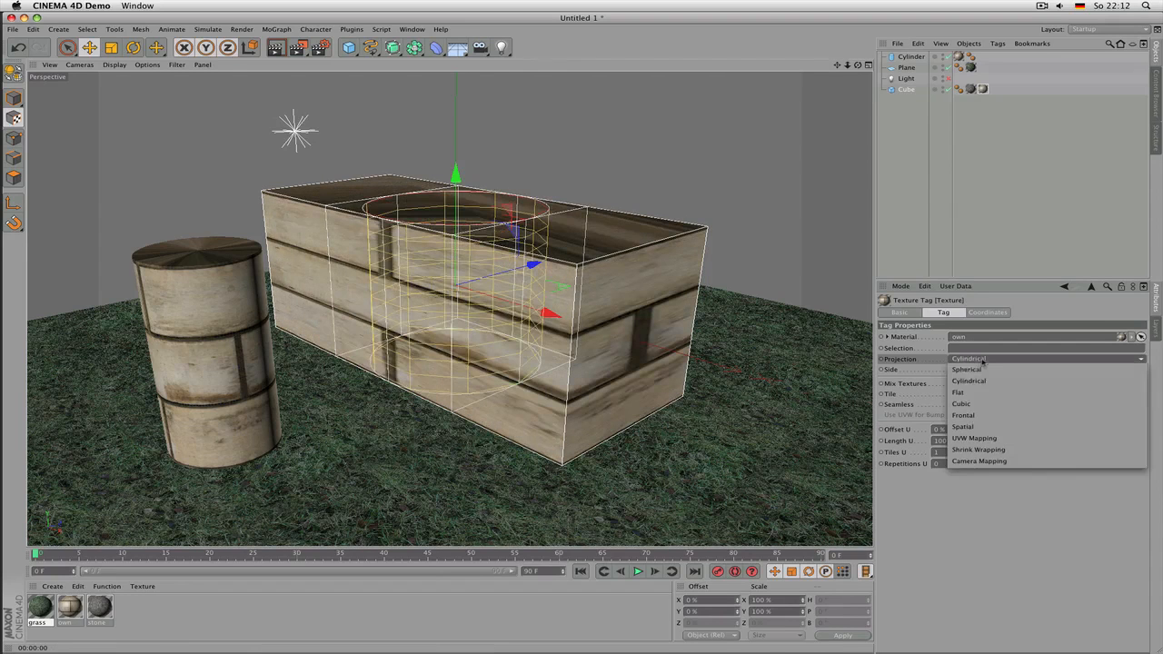
click(982, 404)
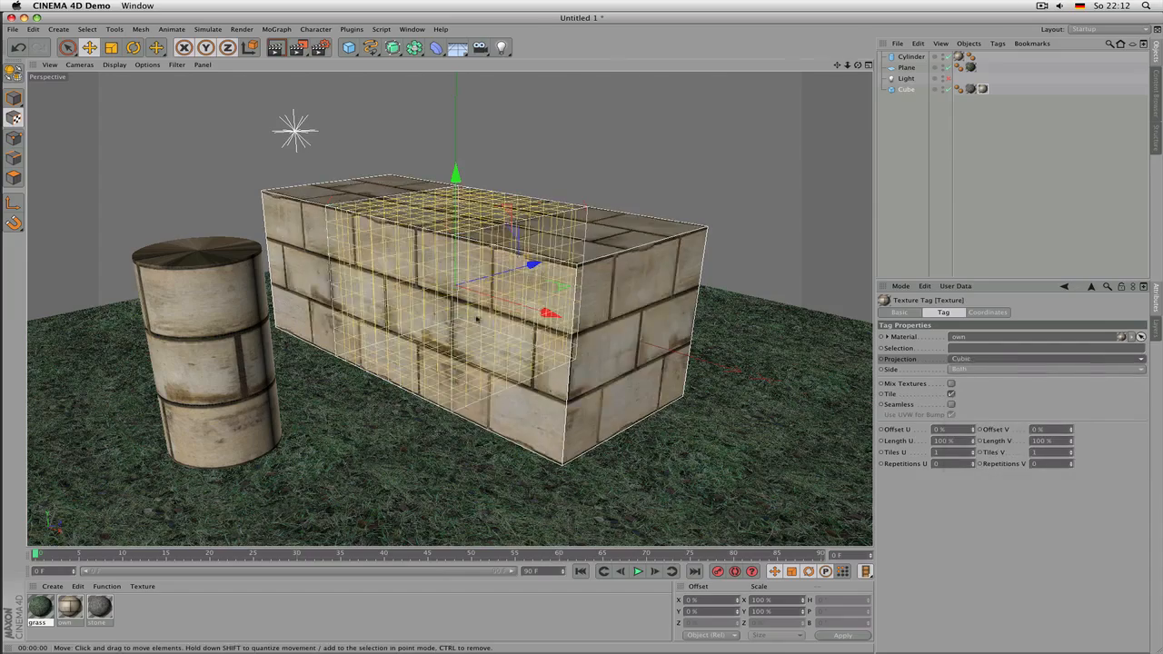
- Select the cylinder and move it along Z to about -138 cm
scroll(477, 319, up, 3)
alt+drag(391, 319, 203, 346)
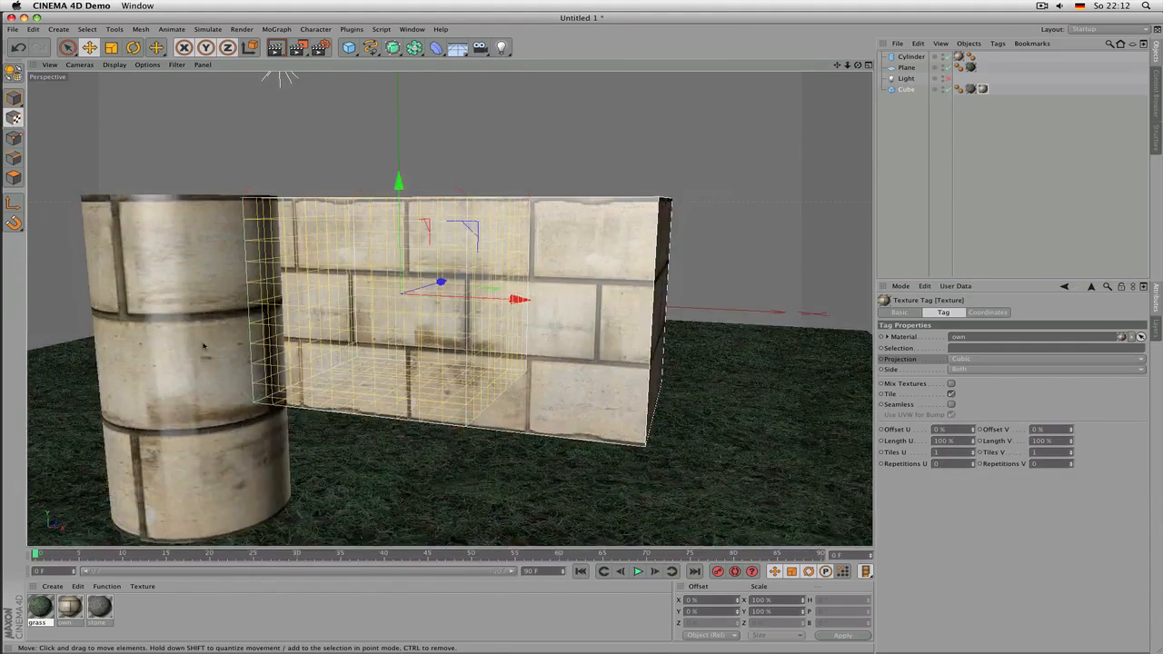
scroll(306, 306, down, 4)
alt+drag(306, 305, 174, 325)
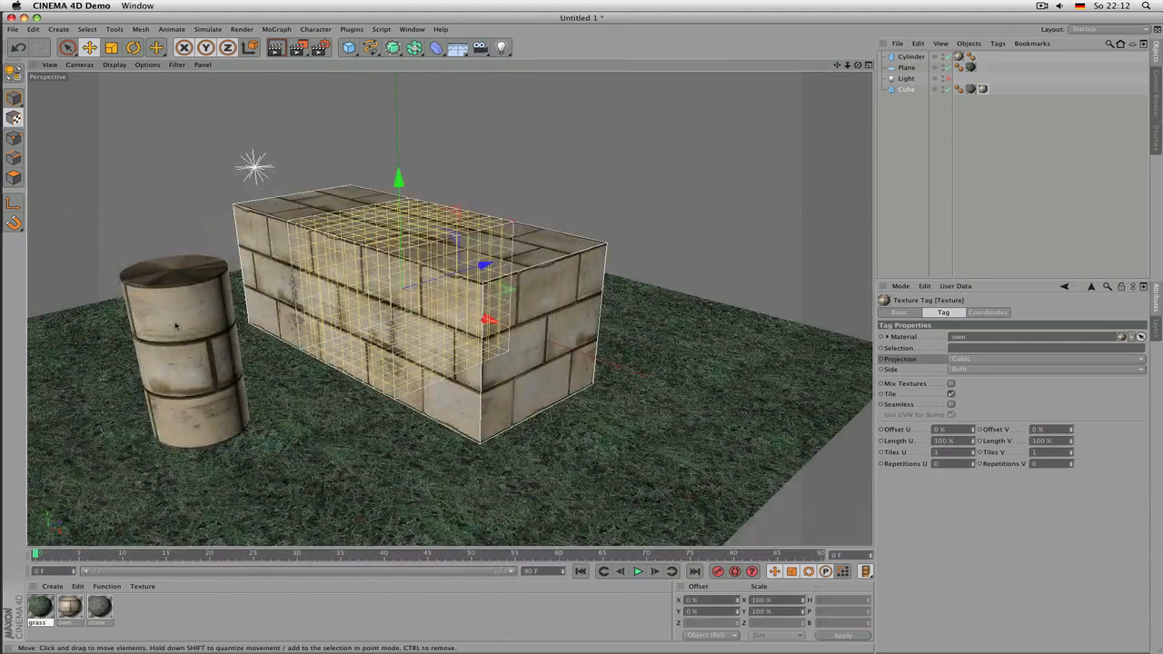
key(space)
click(176, 325)
alt+drag(292, 264, 344, 319)
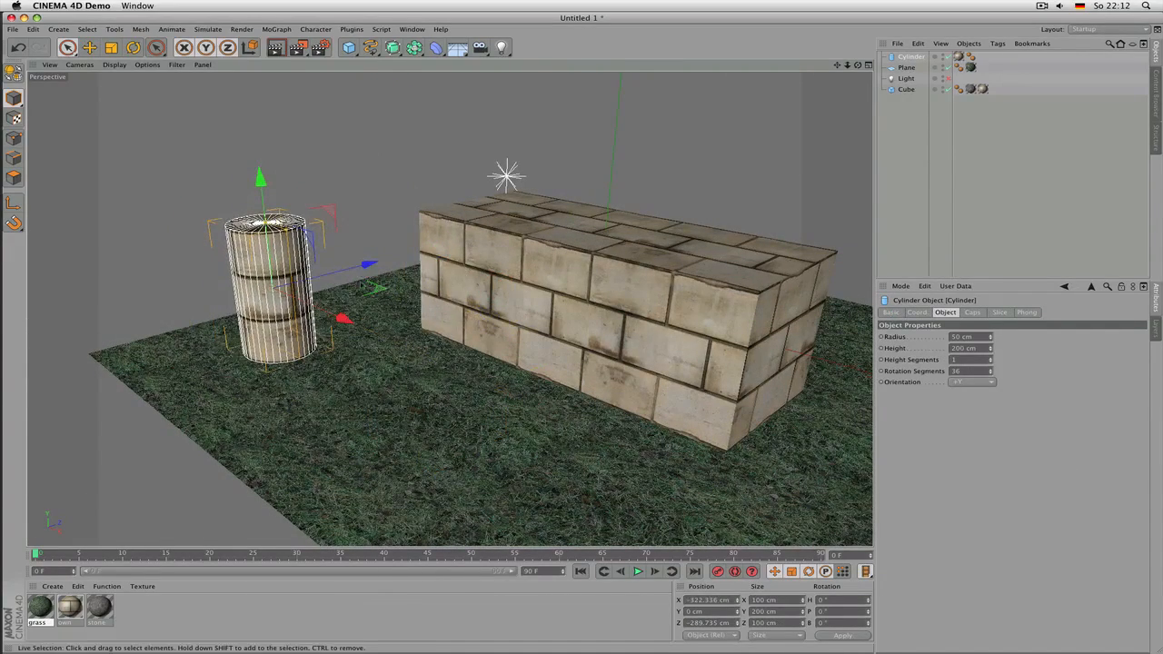
drag(366, 264, 453, 245)
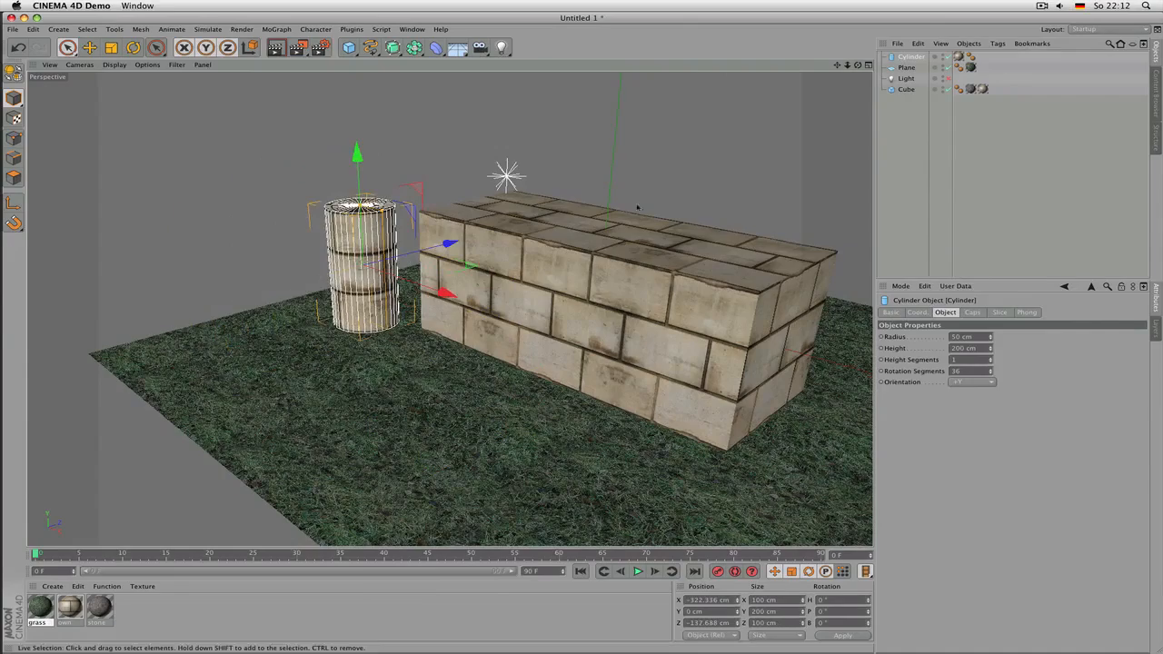
- Deselect the cylinder, inspect the cube's brick front, and select the cube's "own" texture tag
click(1004, 176)
scroll(676, 280, up, 5)
alt+drag(676, 280, 485, 337)
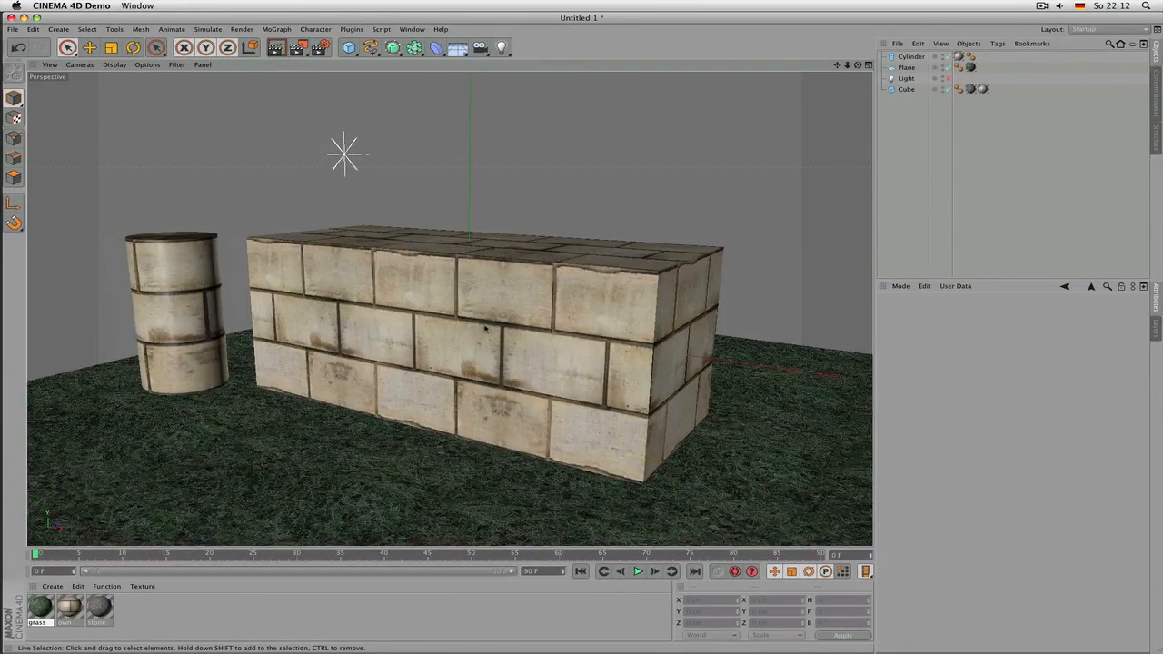
click(474, 278)
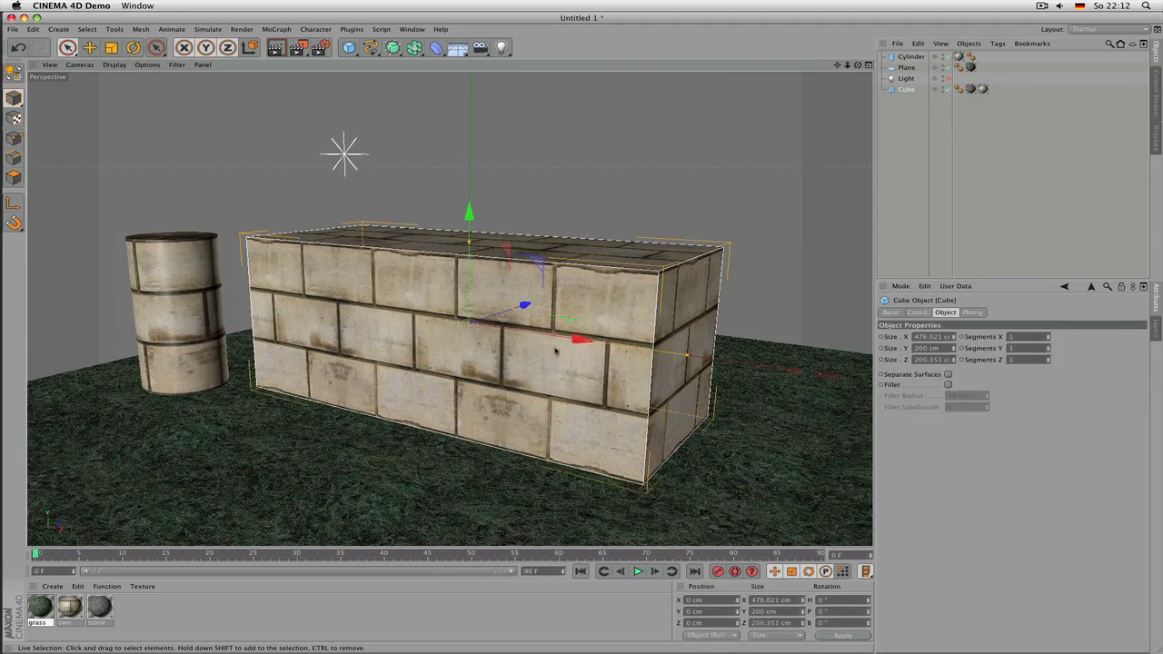
scroll(613, 319, up, 2)
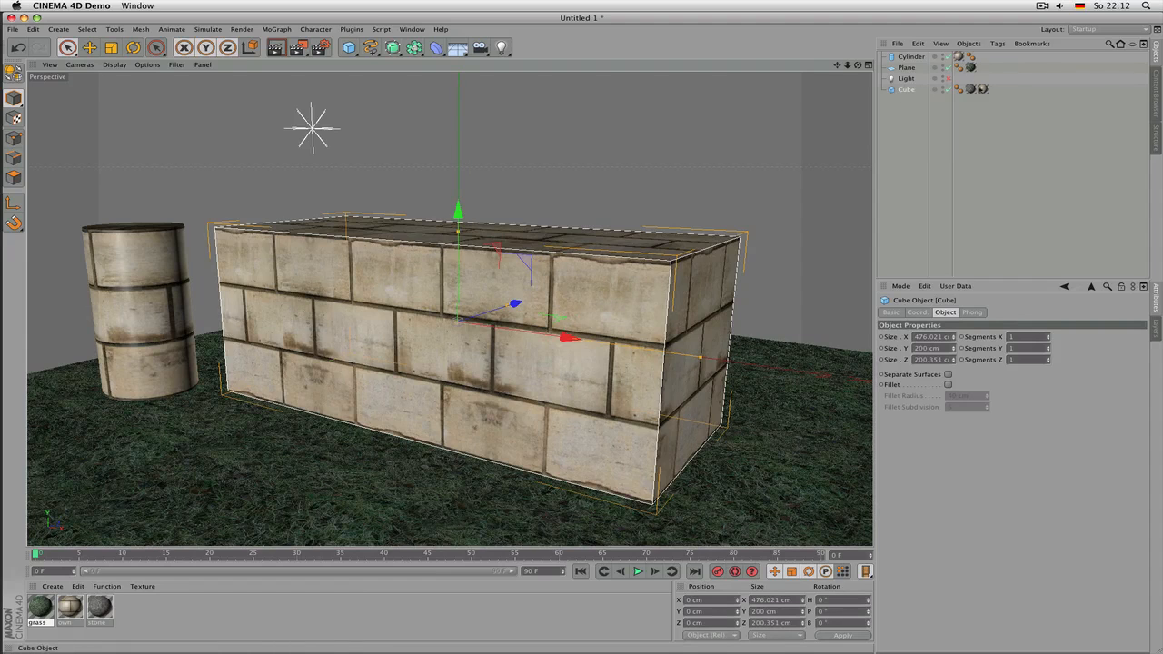
click(982, 89)
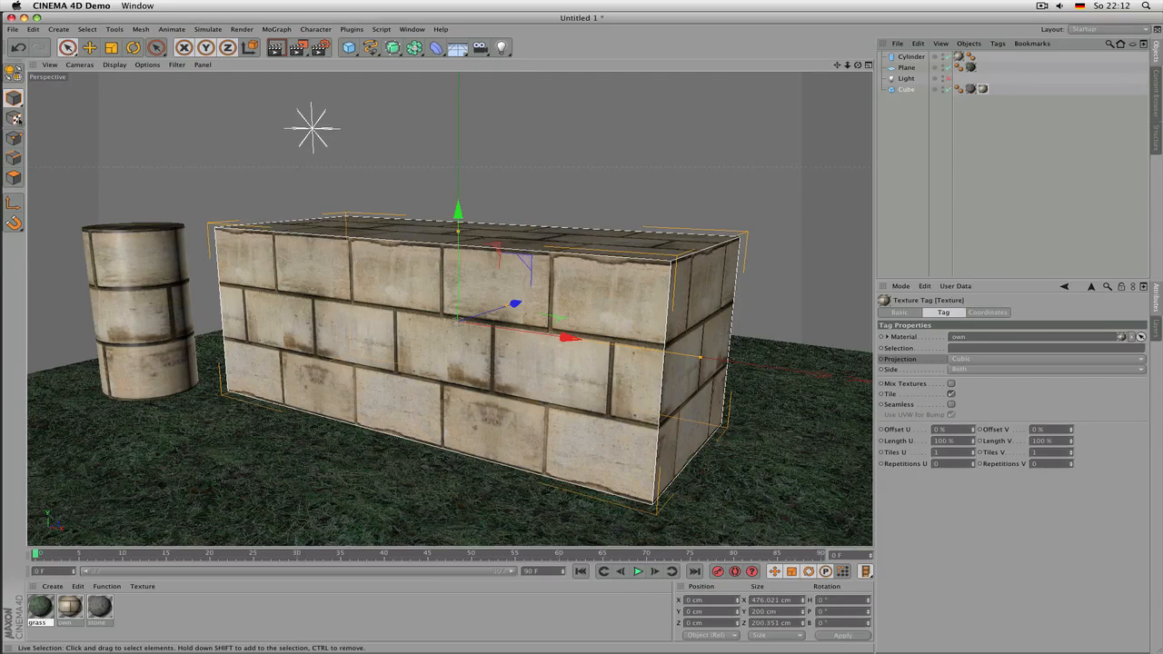
- In texture mode, shift the cube's cubic brick texture along the X axis using the Move tool
click(14, 118)
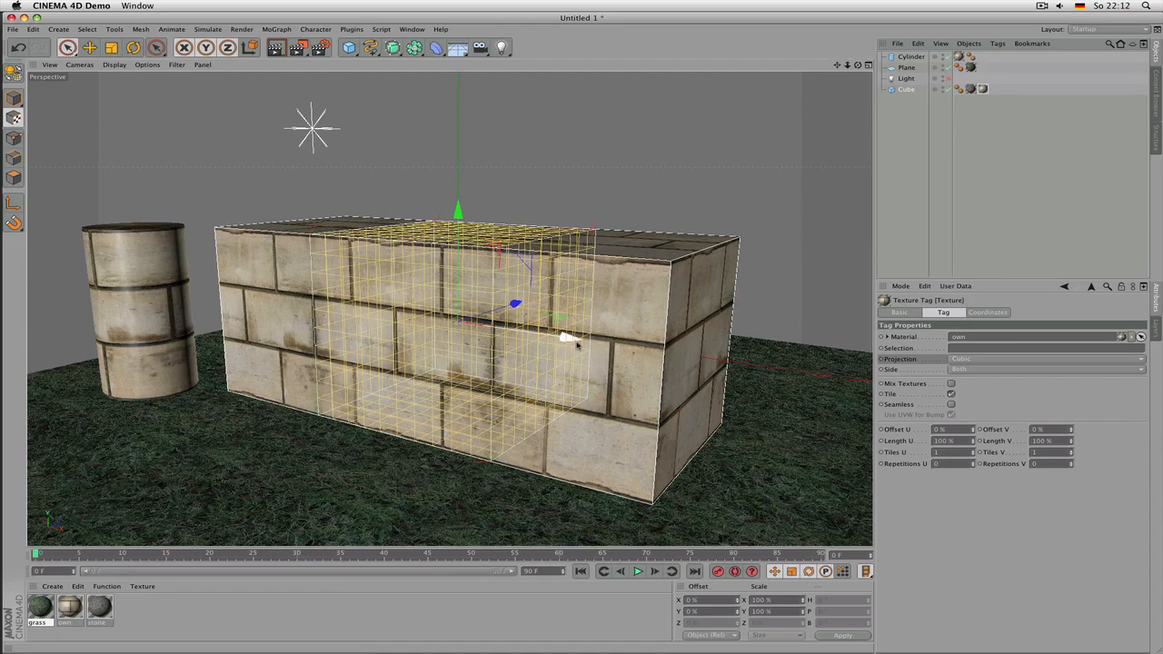
drag(569, 338, 581, 339)
key(e)
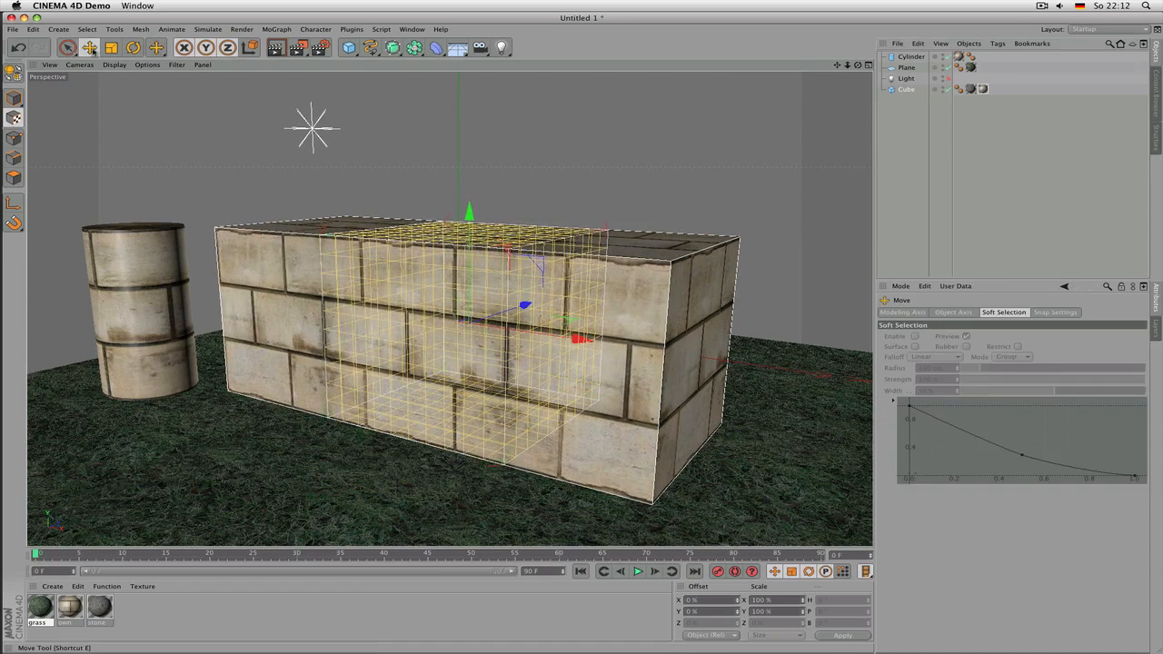
drag(575, 338, 605, 346)
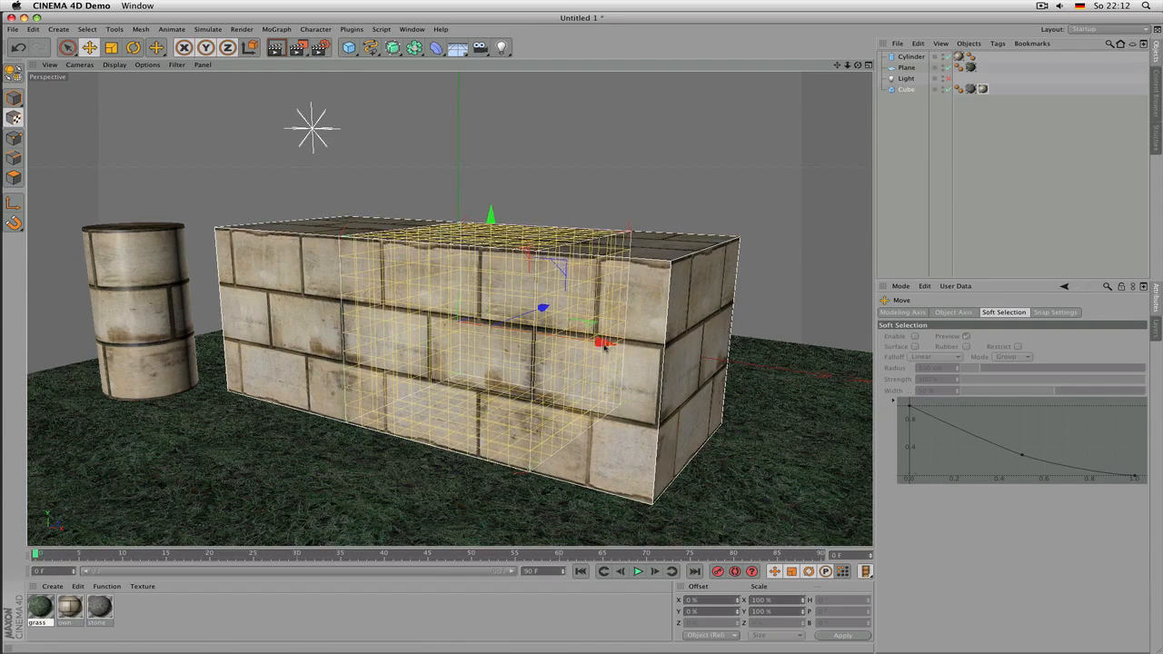
- Shift the brick texture along the Z axis while checking the cube's top face
scroll(678, 336, up, 2)
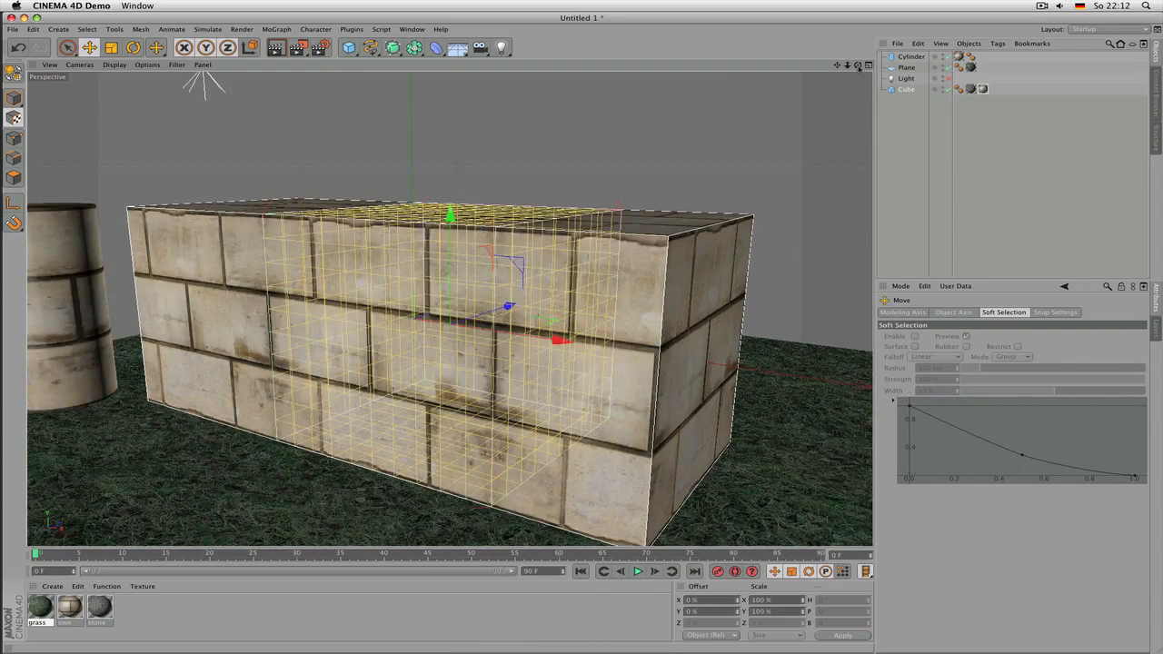
drag(857, 65, 781, 163)
drag(548, 238, 555, 239)
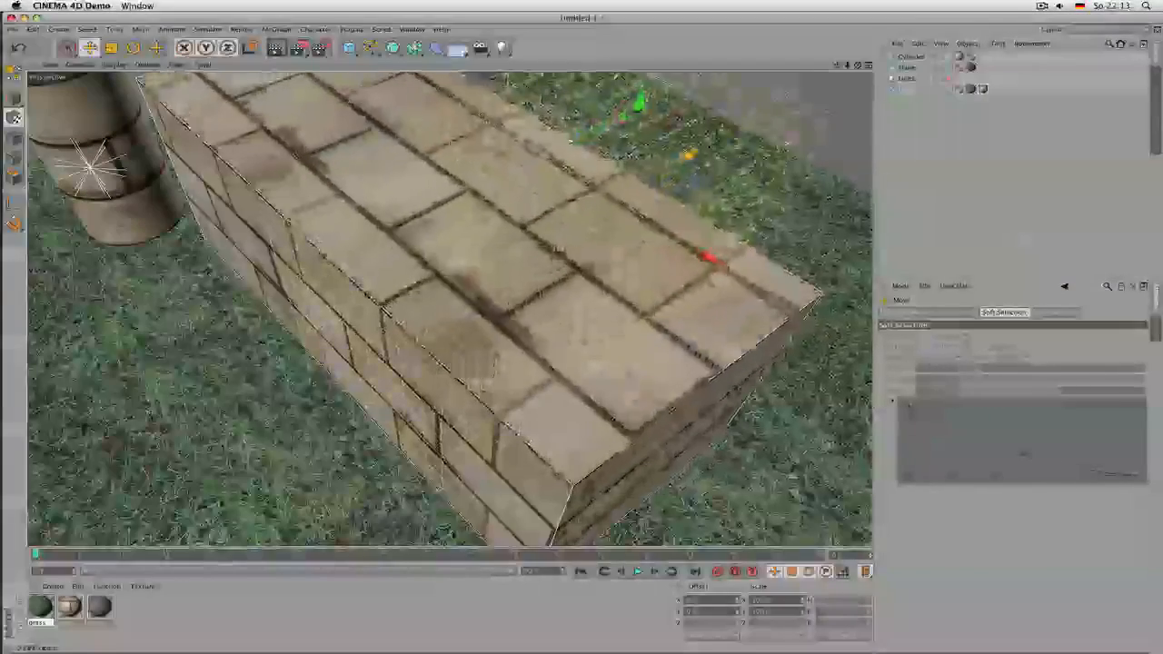
drag(555, 239, 563, 241)
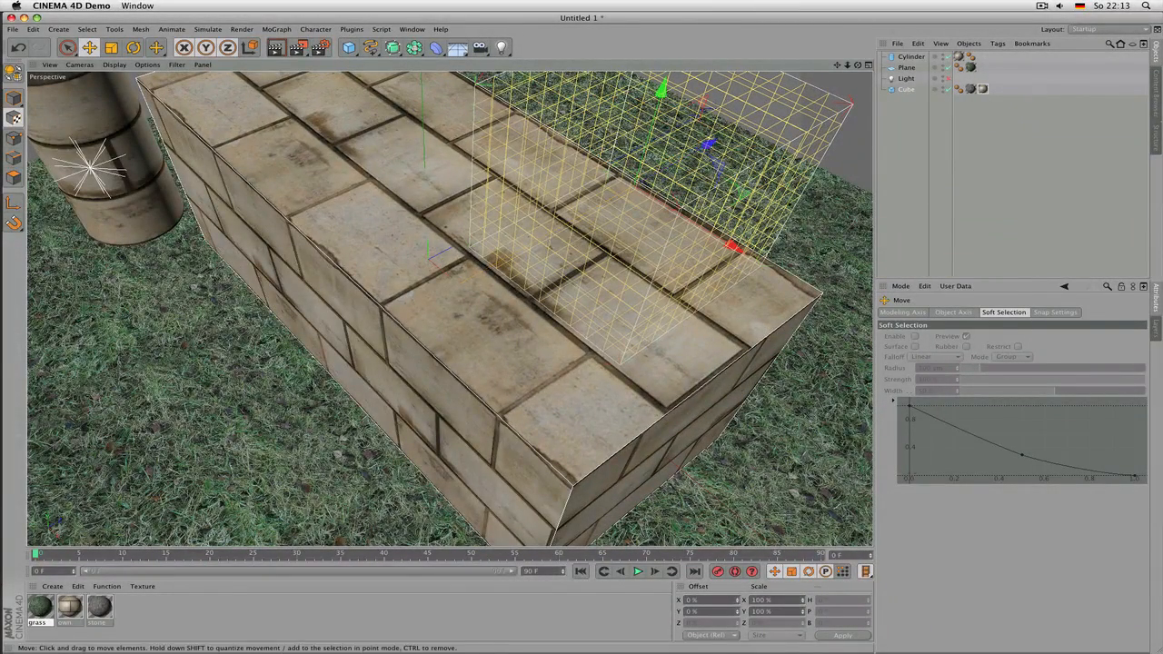
- Examine the shifted brick texture on the cube's end, top and front faces from several angles
scroll(654, 252, down, 5)
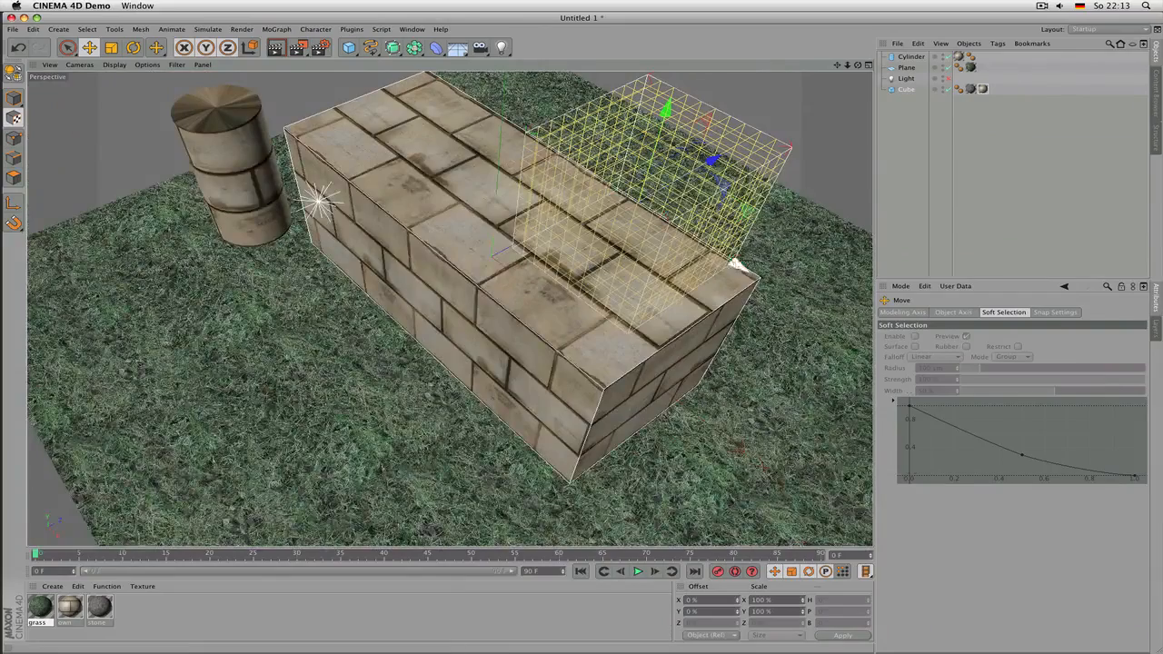
drag(858, 65, 727, 27)
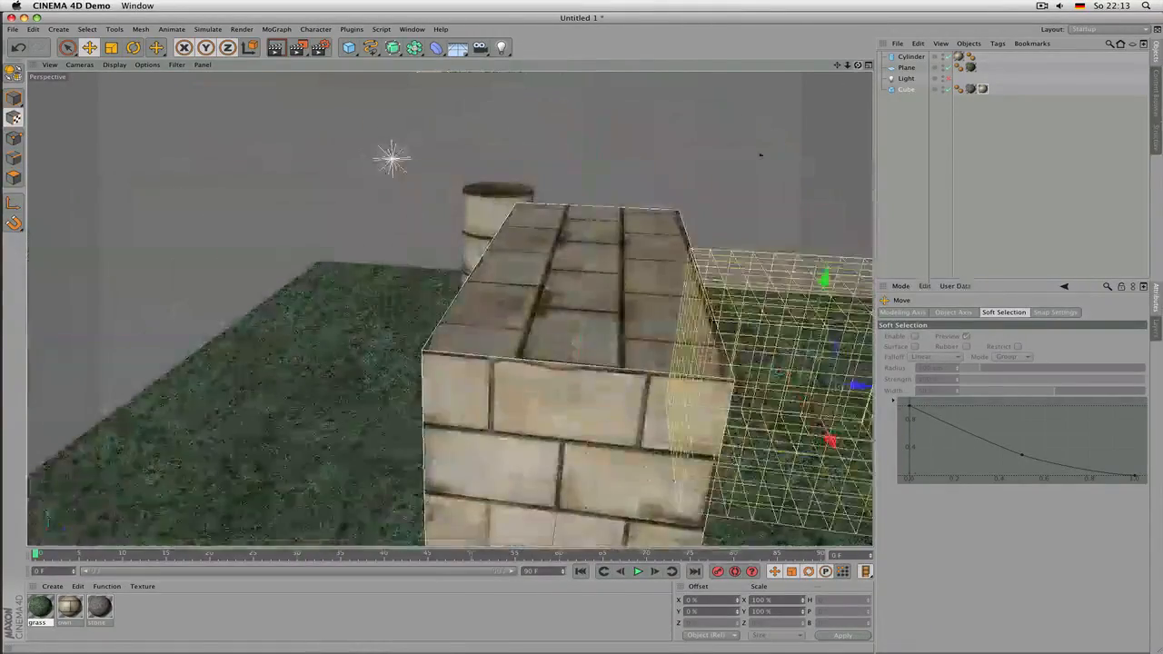
scroll(636, 217, down, 4)
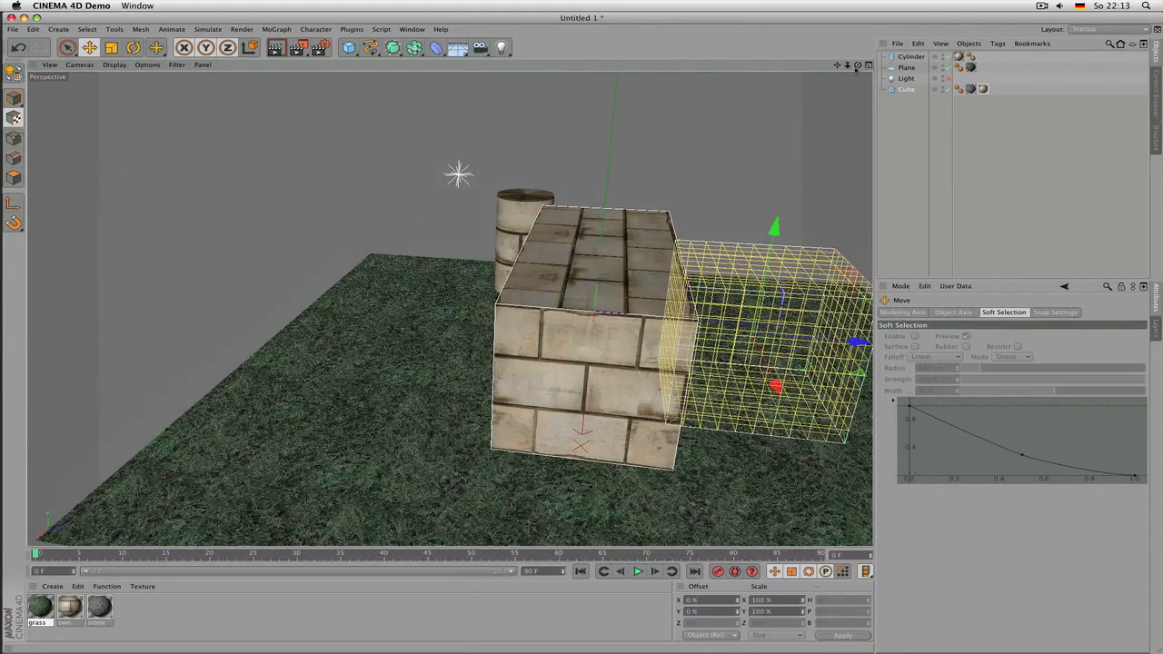
drag(857, 67, 1004, 91)
scroll(776, 122, up, 4)
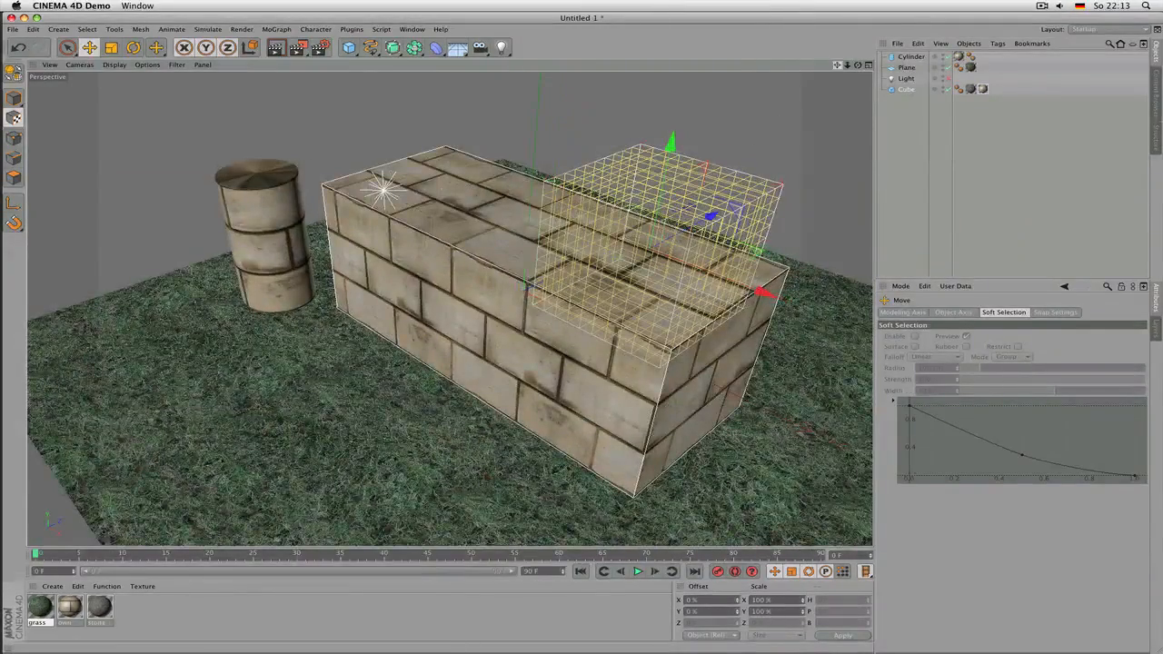
drag(837, 66, 764, 52)
scroll(670, 189, up, 4)
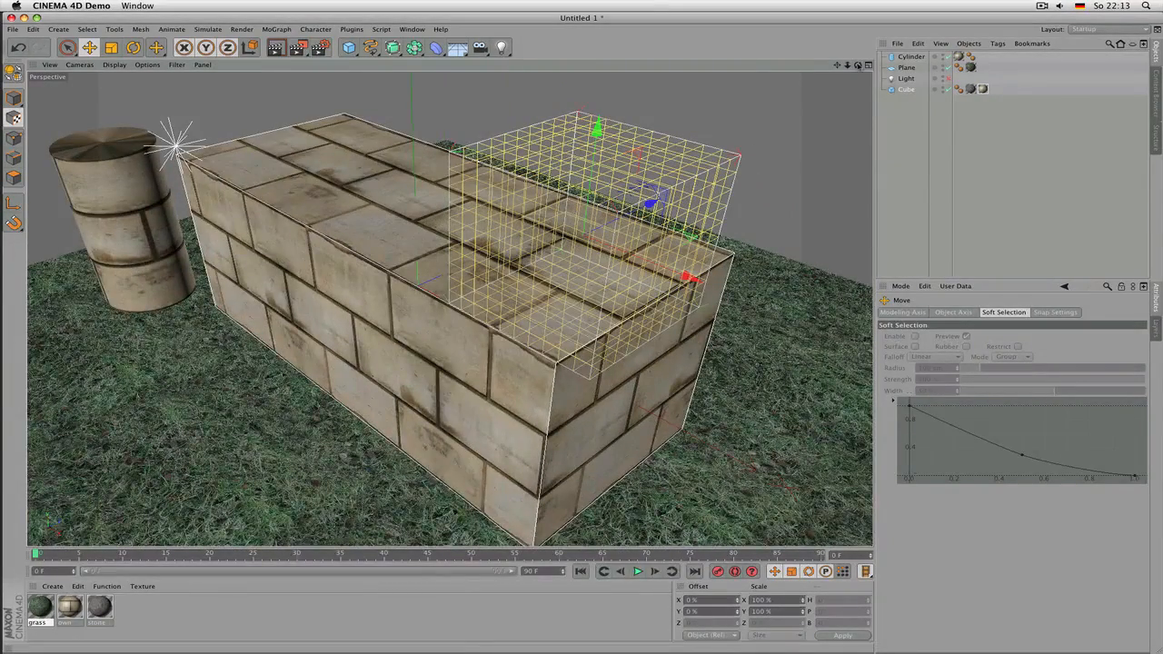
drag(858, 67, 881, 22)
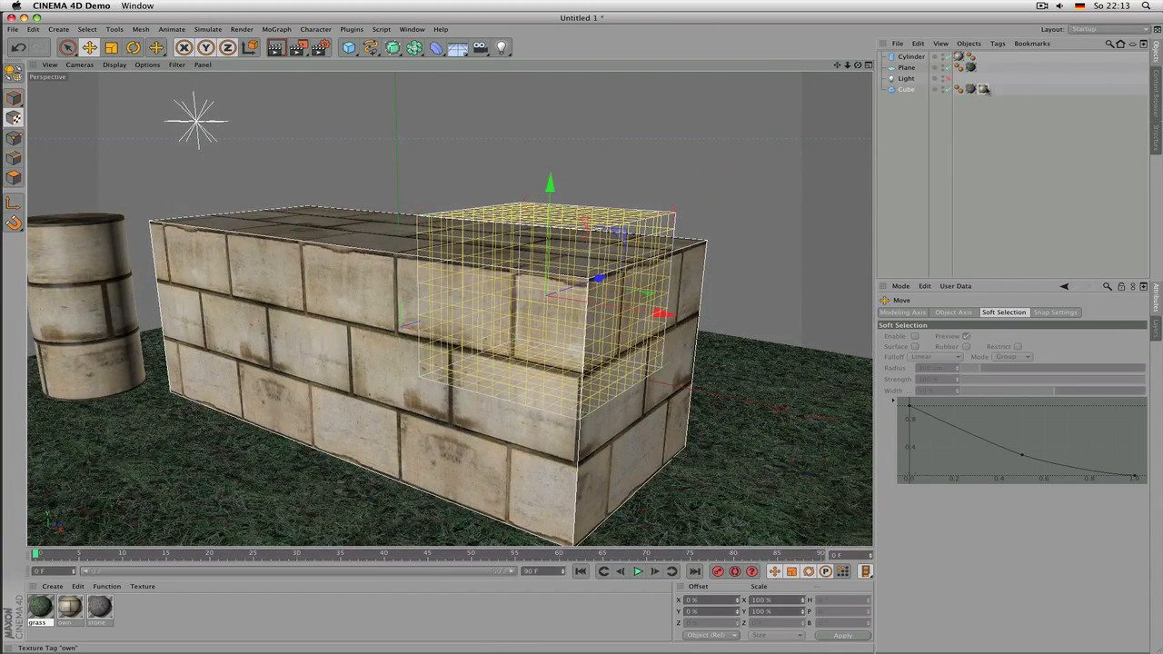
- Set Length U and Length V of the cube's "own" texture tag to 50 %
click(983, 89)
click(953, 441)
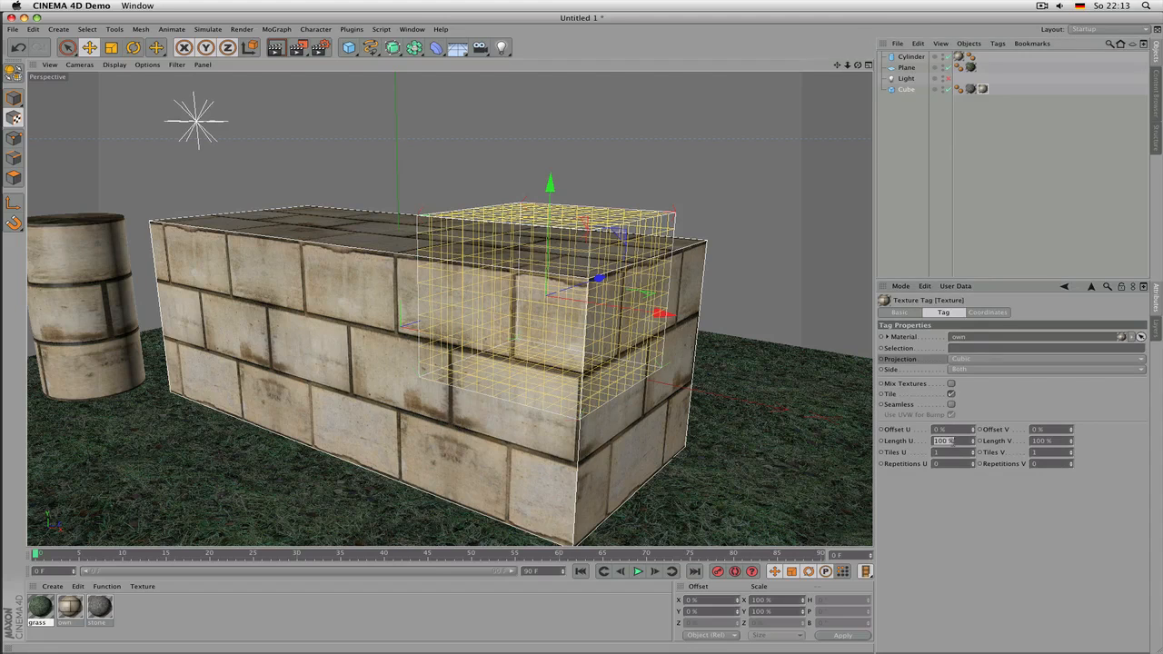
text(50)
key(Tab)
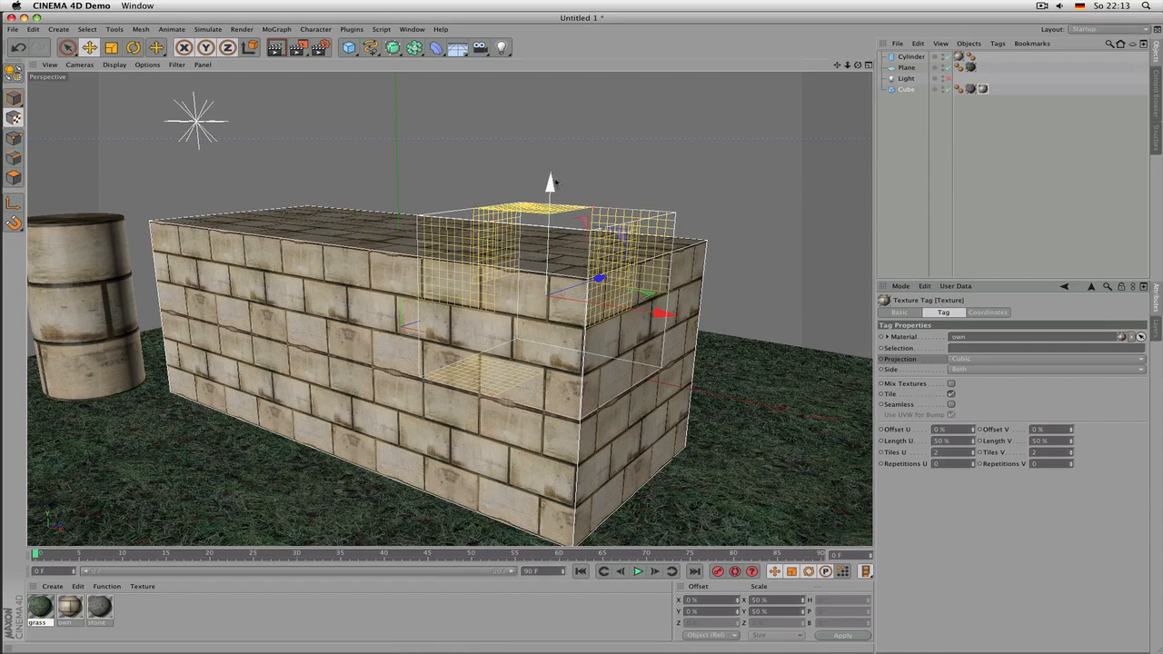
- Shift the cube's brick texture down along the Y axis and set its Length U and Length V to 100 %
drag(550, 186, 553, 211)
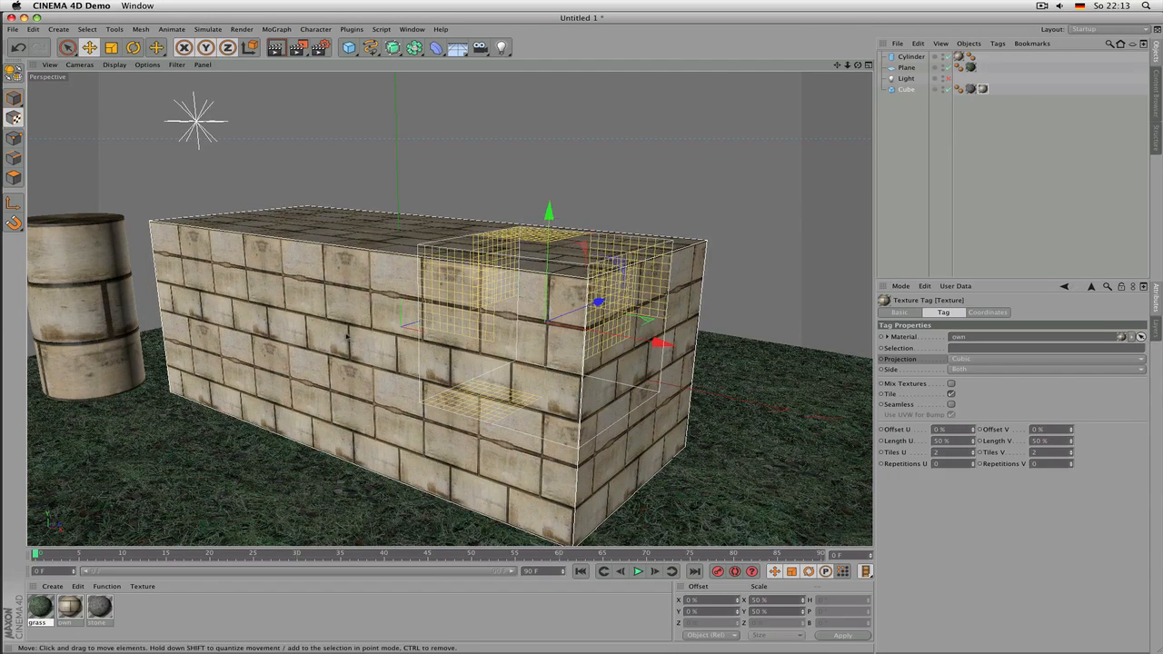
click(954, 440)
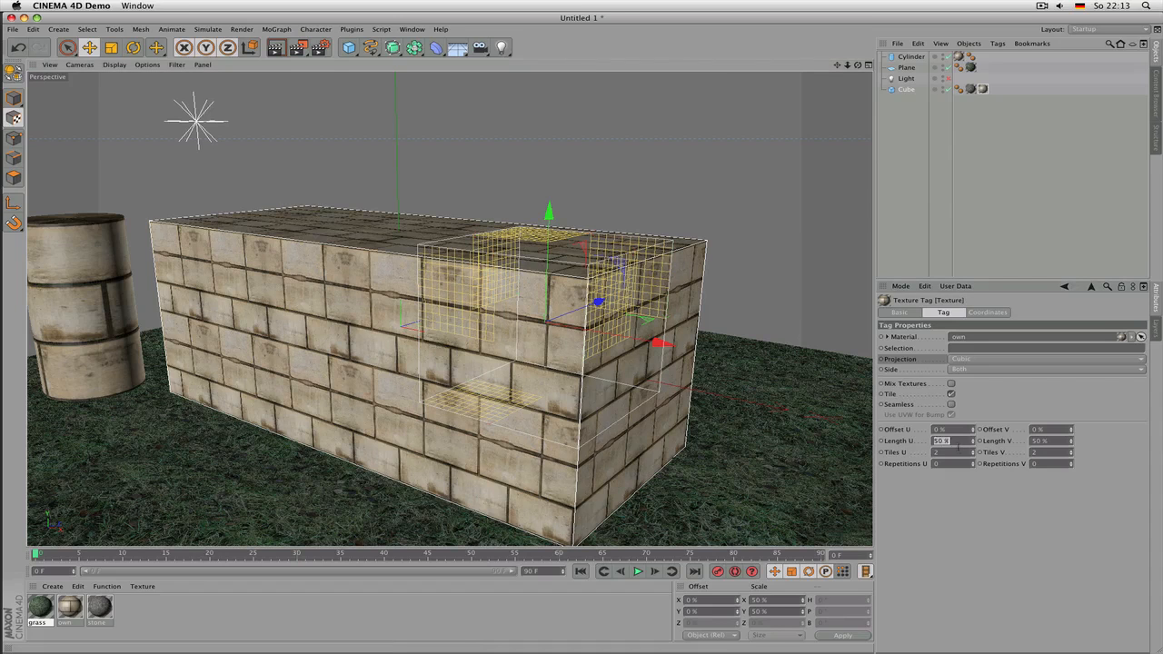
key(Tab)
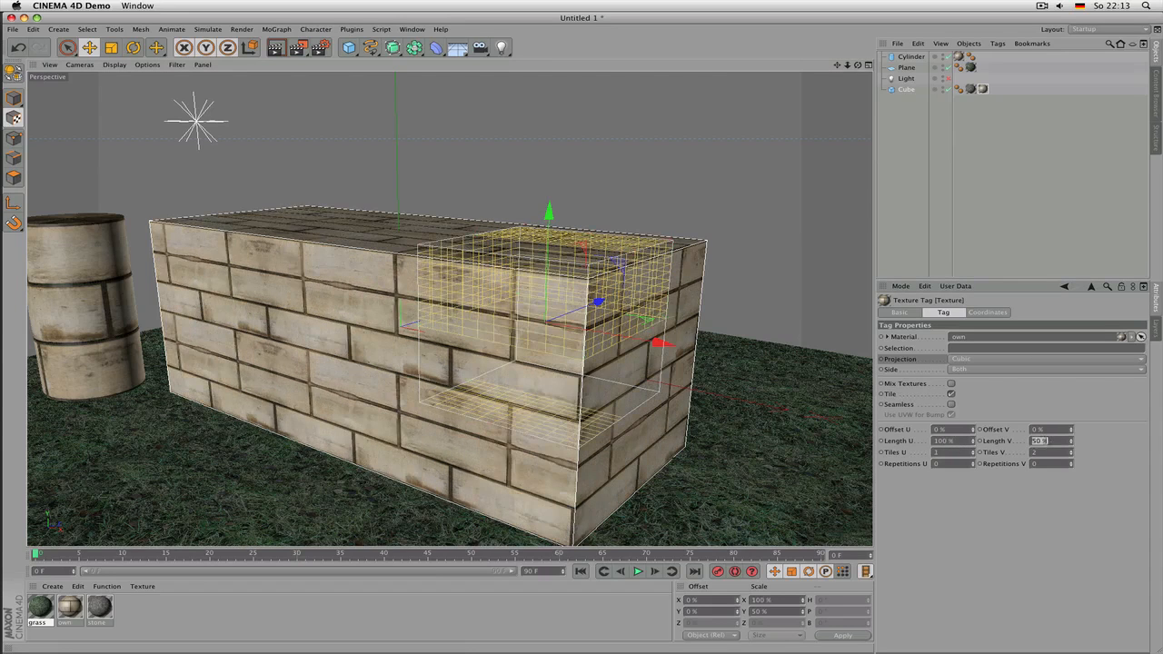
text(100)
key(Return)
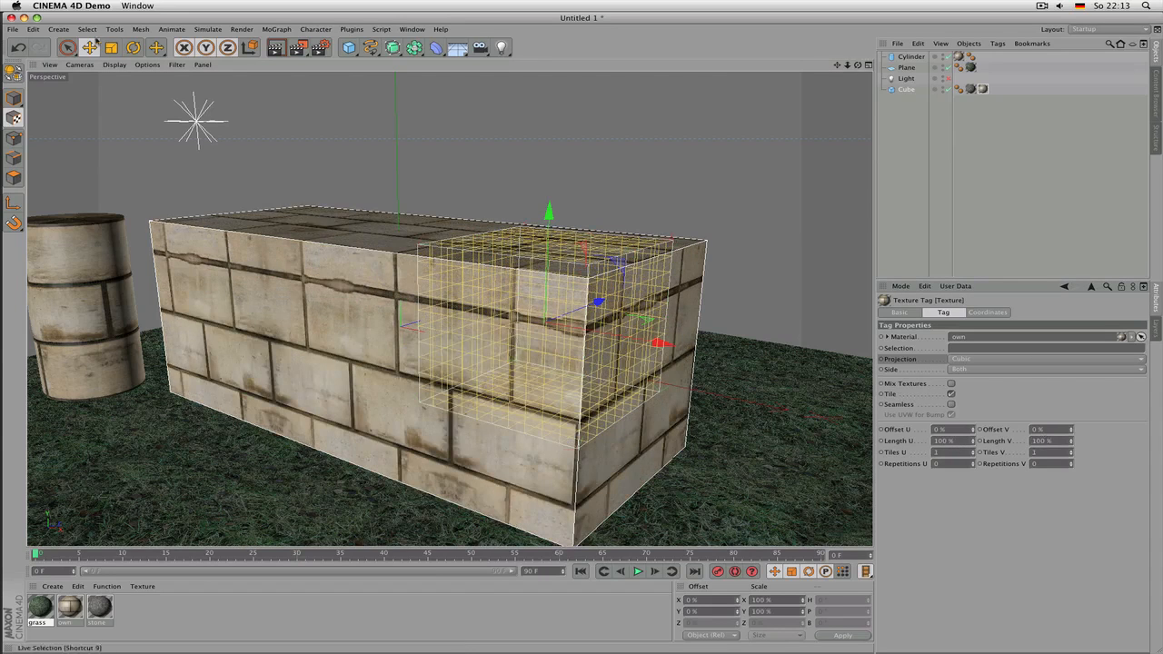
- Scale the cube's brick texture down along the Y and X axes with the Scale tool
click(111, 48)
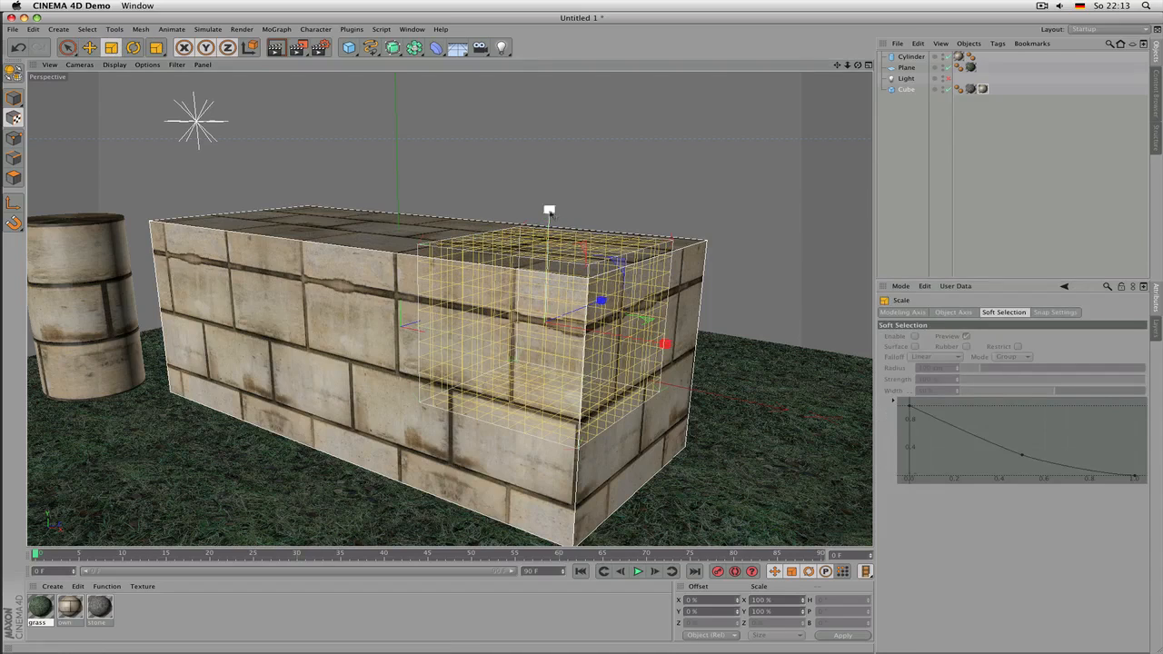
mouse_move(549, 212)
mouse_down()
mouse_move(549, 73)
mouse_move(545, 277)
mouse_move(549, 210)
mouse_up()
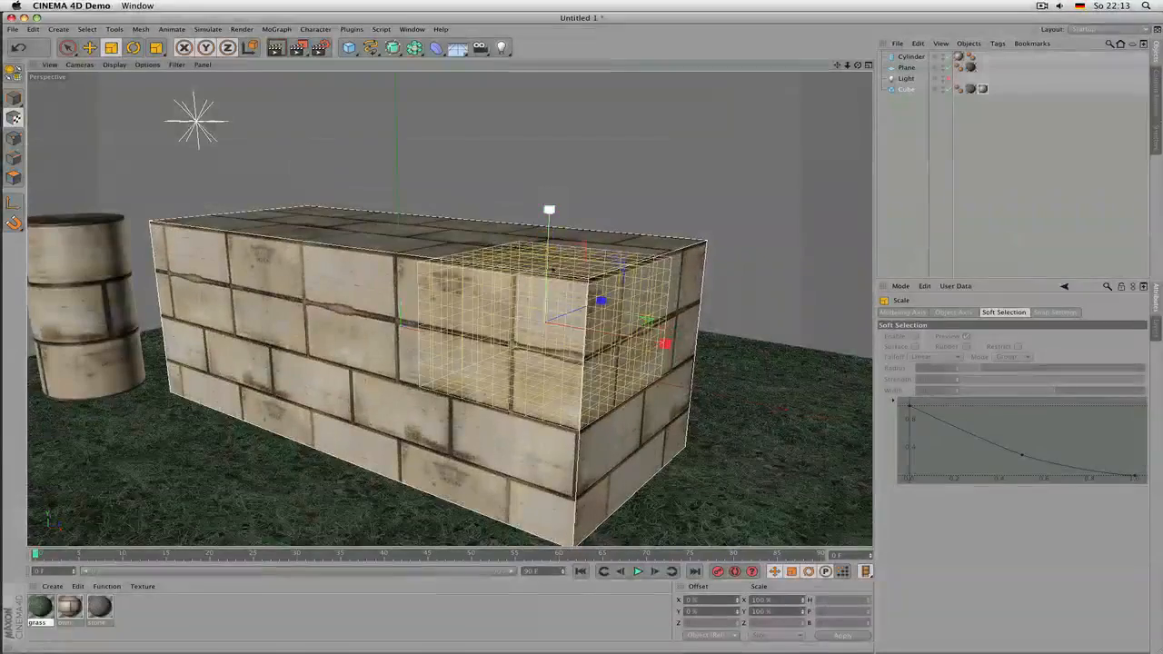
drag(664, 343, 606, 358)
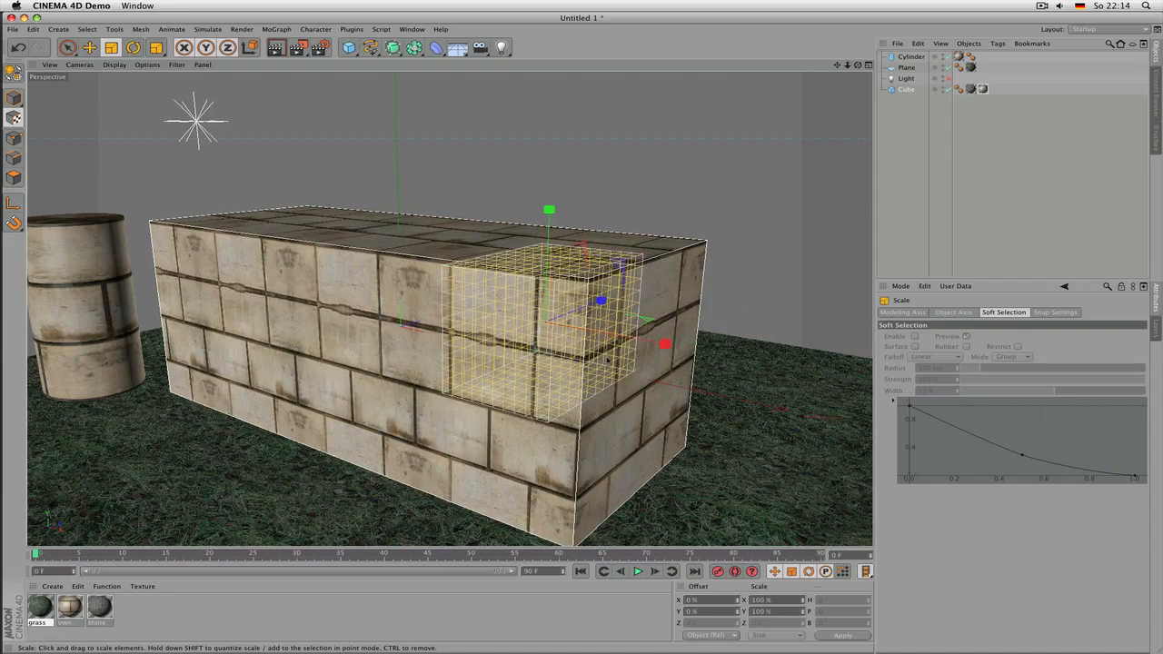
- Try rotating the cube's brick texture about its X axis with the Rotate tool, and undo the rotation
drag(857, 65, 814, 118)
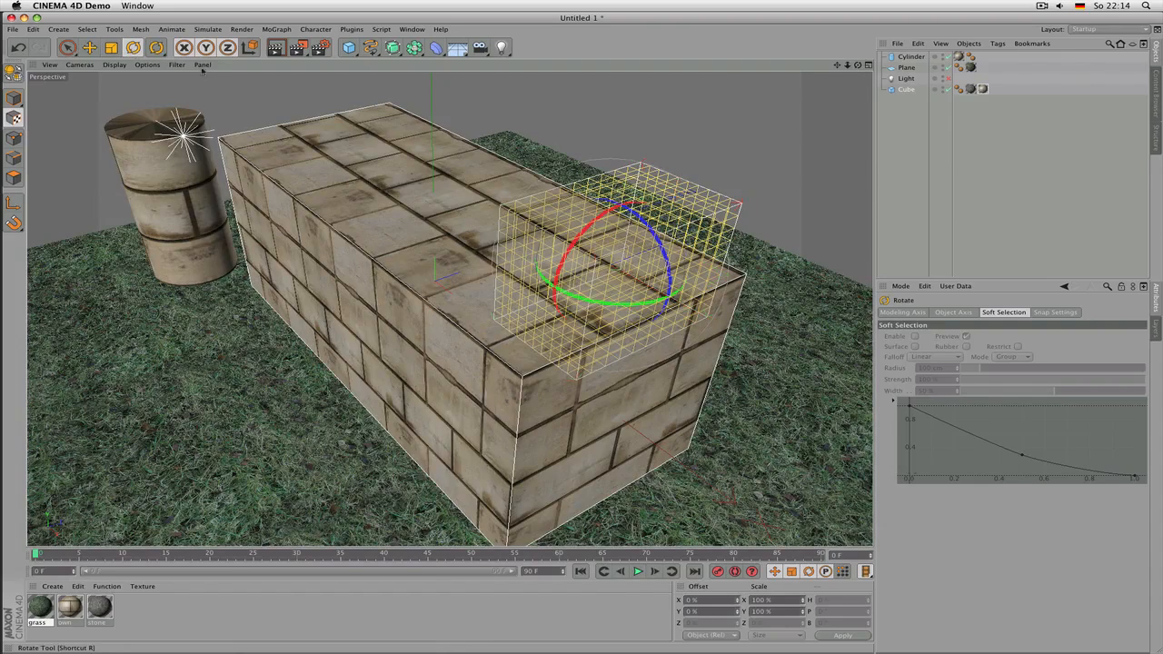
mouse_move(570, 239)
mouse_down()
mouse_move(631, 203)
mouse_move(578, 231)
mouse_up()
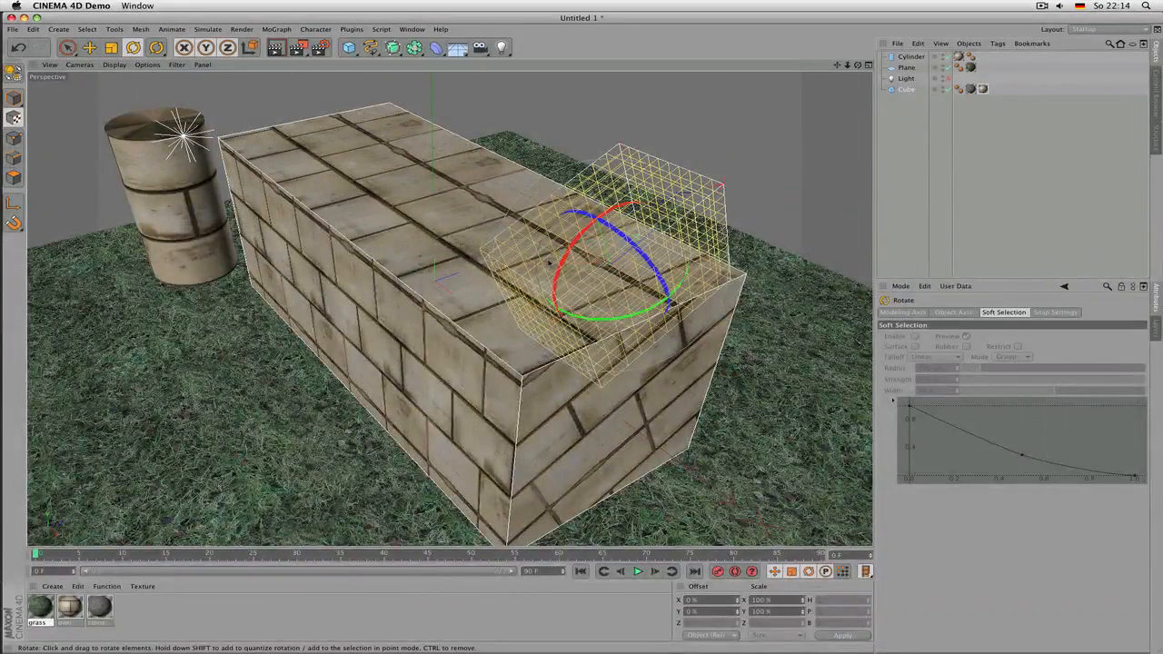
key(ctrl+z)
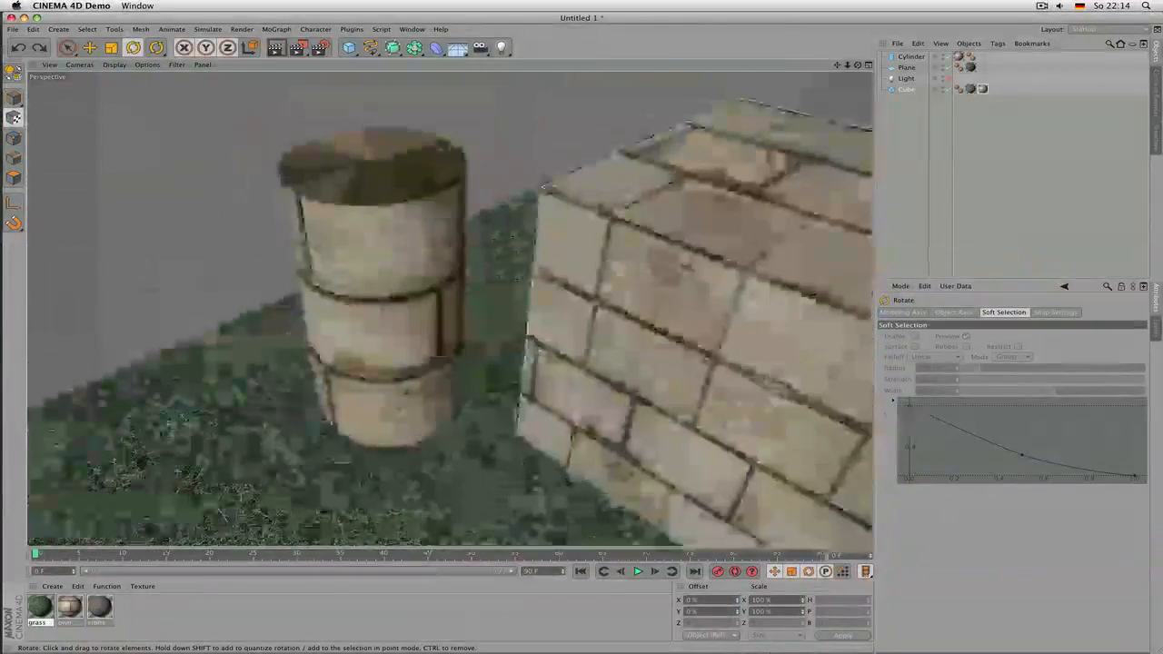
- Select the cylinder, switch to texture mode and select the cylinder's "own" texture tag
alt+middle_drag(391, 228, 409, 220)
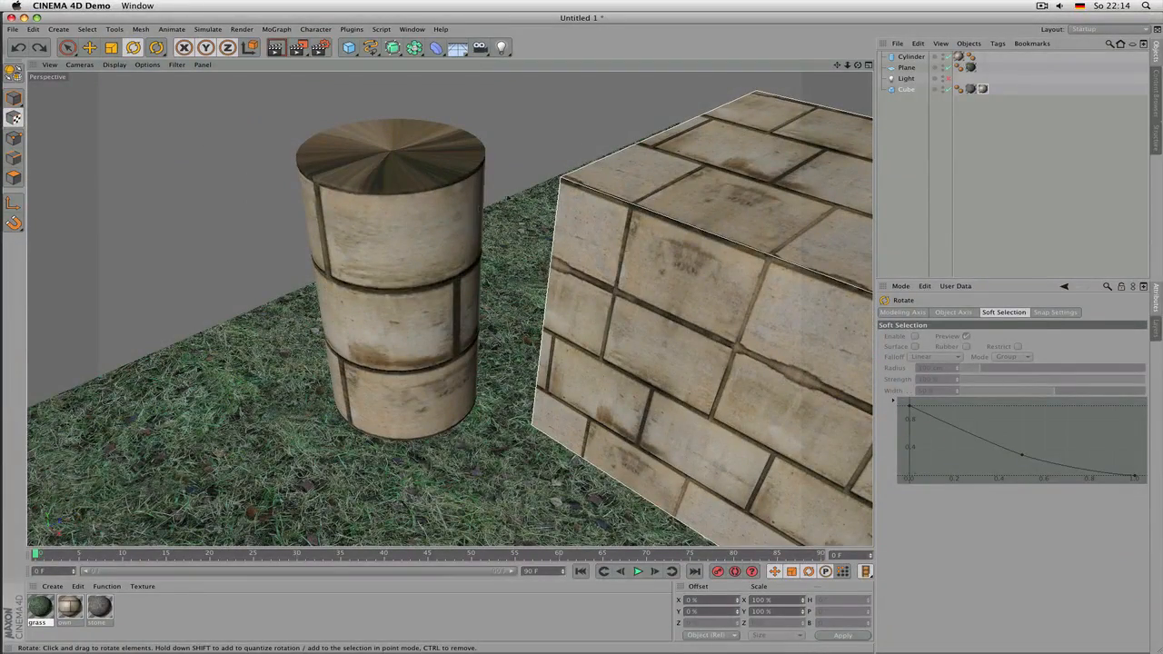
key(space)
click(441, 225)
alt+drag(442, 226, 464, 209)
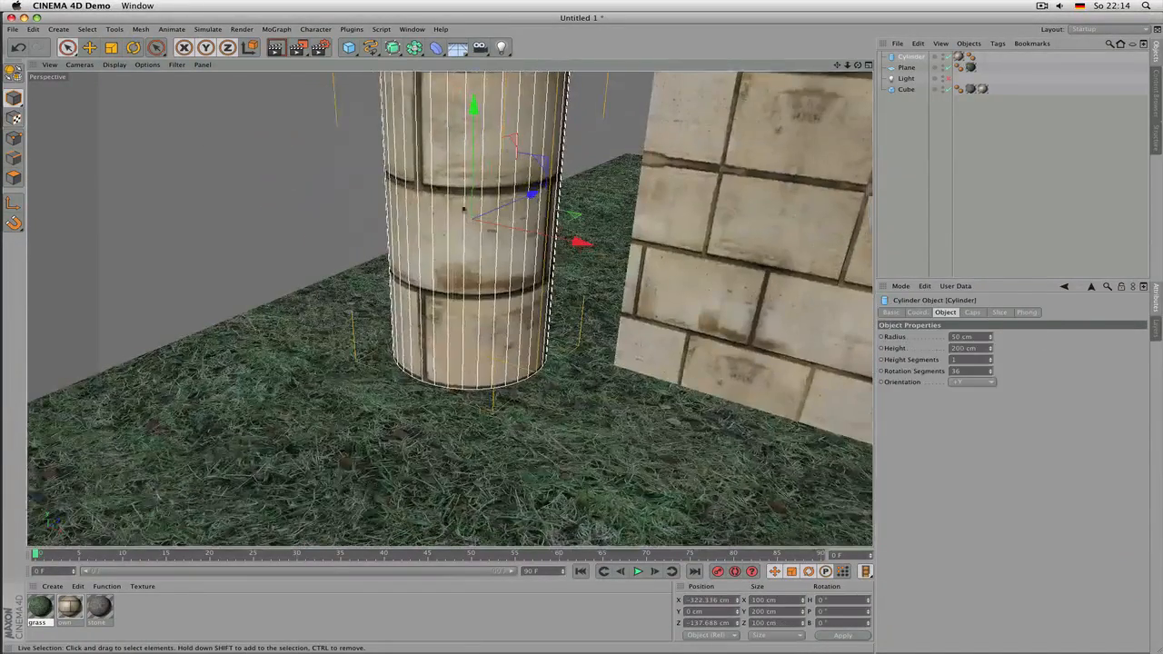
click(15, 120)
drag(837, 65, 804, 142)
click(959, 57)
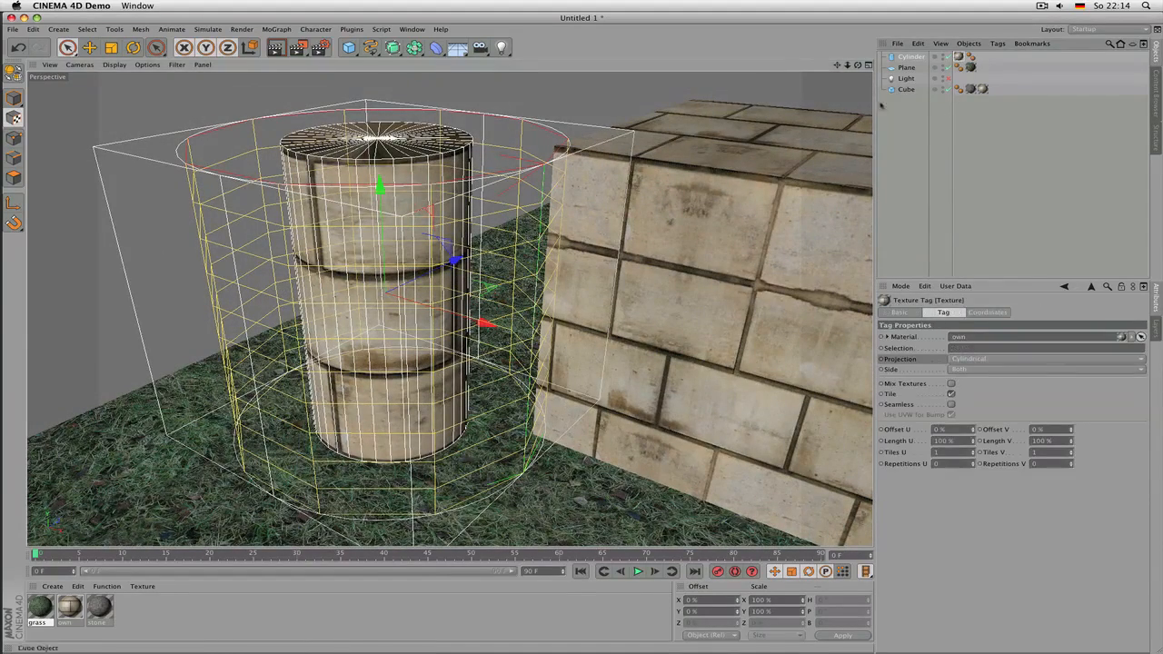
- Rotate the cylinder's brick texture slightly about its Y axis and scale it down along Y, undoing the trial scaling on the other axes
key(r)
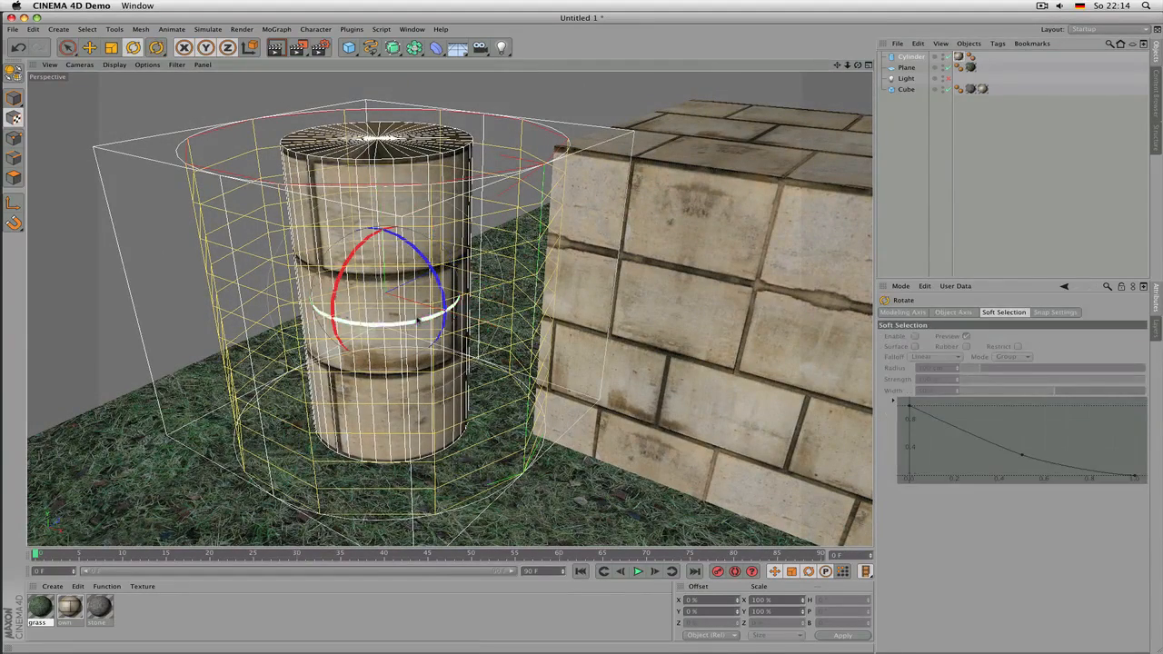
mouse_move(417, 318)
mouse_down()
mouse_move(357, 320)
mouse_move(252, 297)
mouse_move(442, 307)
mouse_move(397, 317)
mouse_move(403, 324)
mouse_up()
key(t)
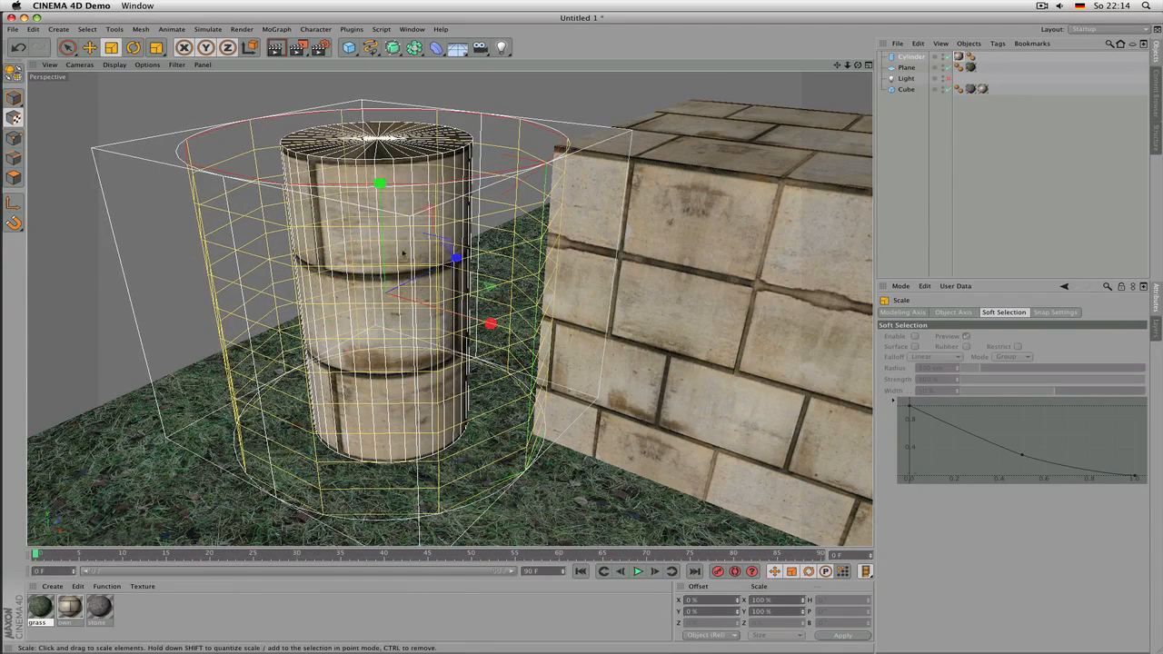
drag(381, 184, 452, 259)
key(super+z)
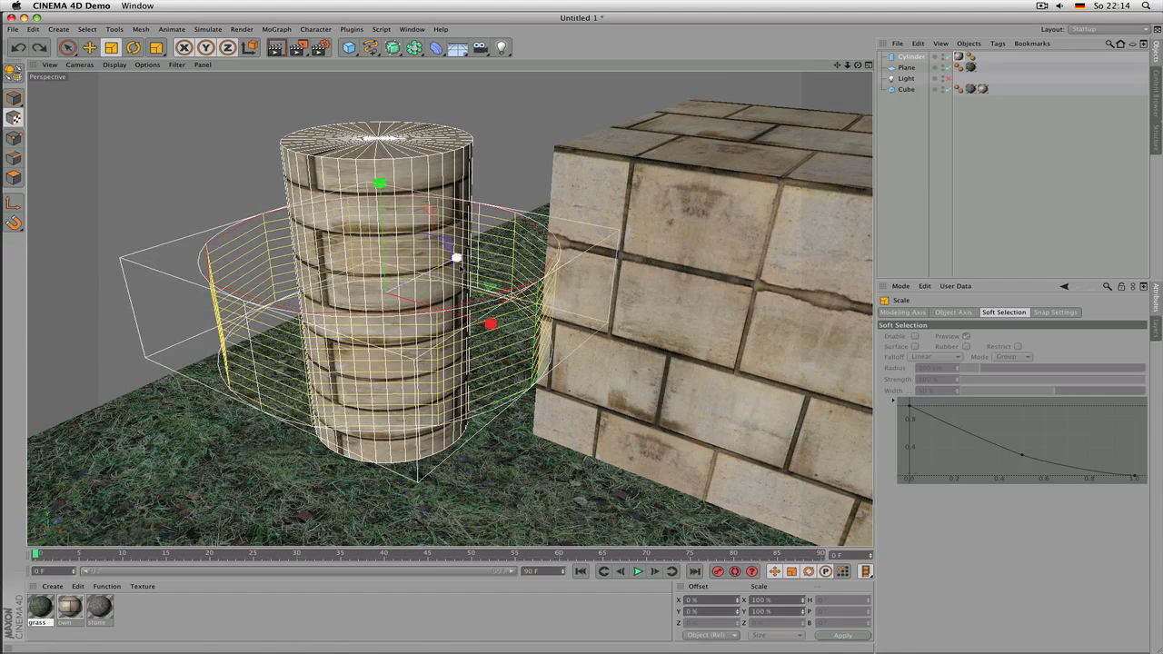
drag(492, 325, 457, 311)
key(super+z)
- Set Length U of the cylinder's "own" texture tag to 18 %
alt+drag(557, 234, 554, 261)
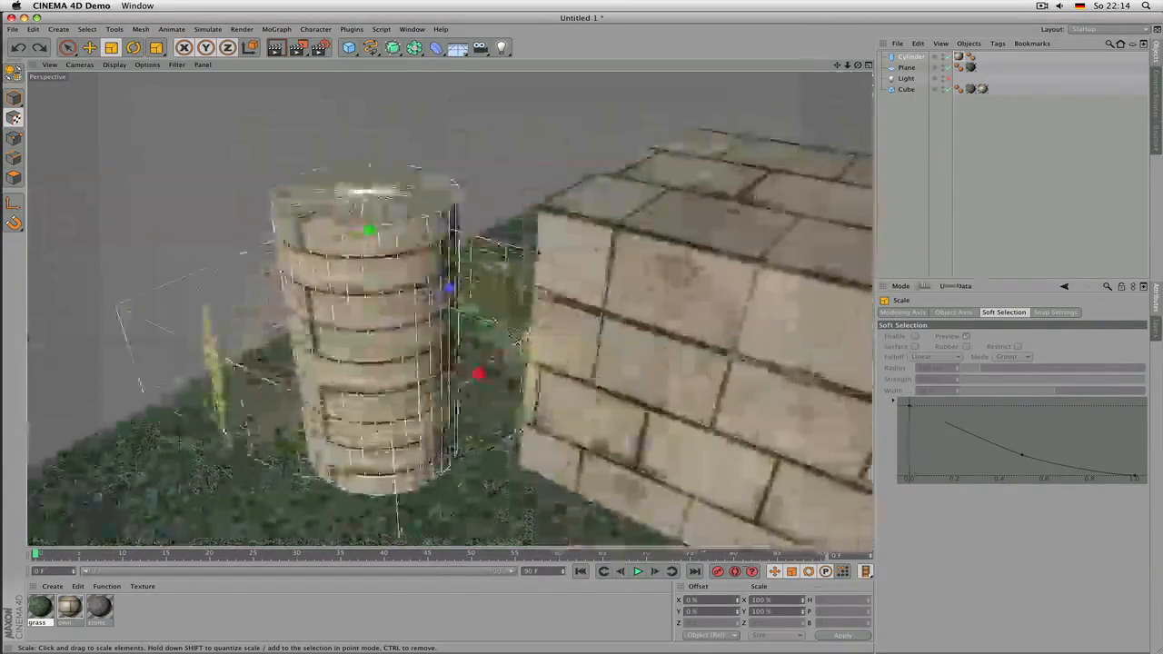
click(959, 57)
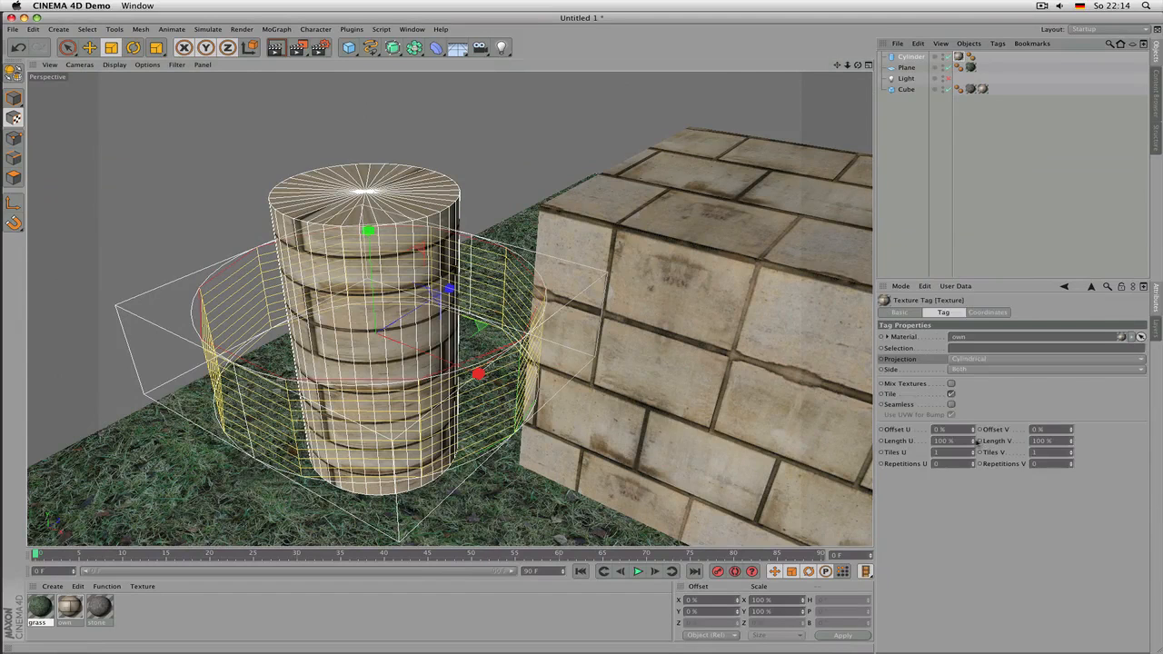
mouse_move(973, 441)
mouse_down()
mouse_move(922, 445)
mouse_move(974, 442)
mouse_up()
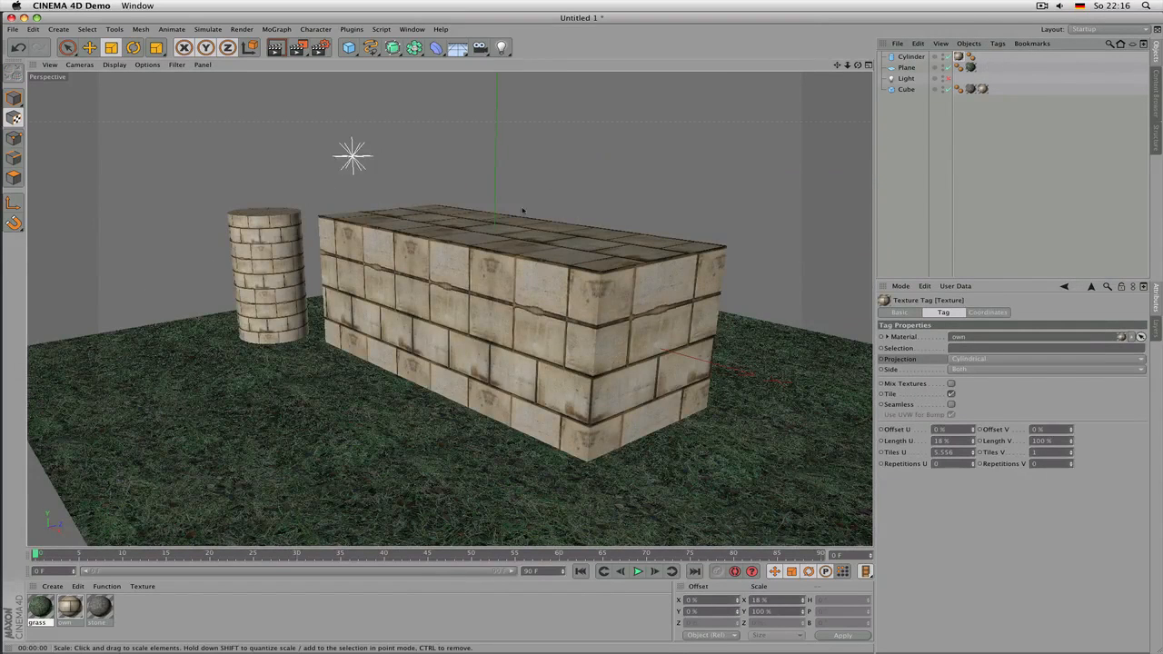
- Create a new material and set its colour to a sandy yellow with hue 49° and saturation 36 %
scroll(470, 330, down, 2)
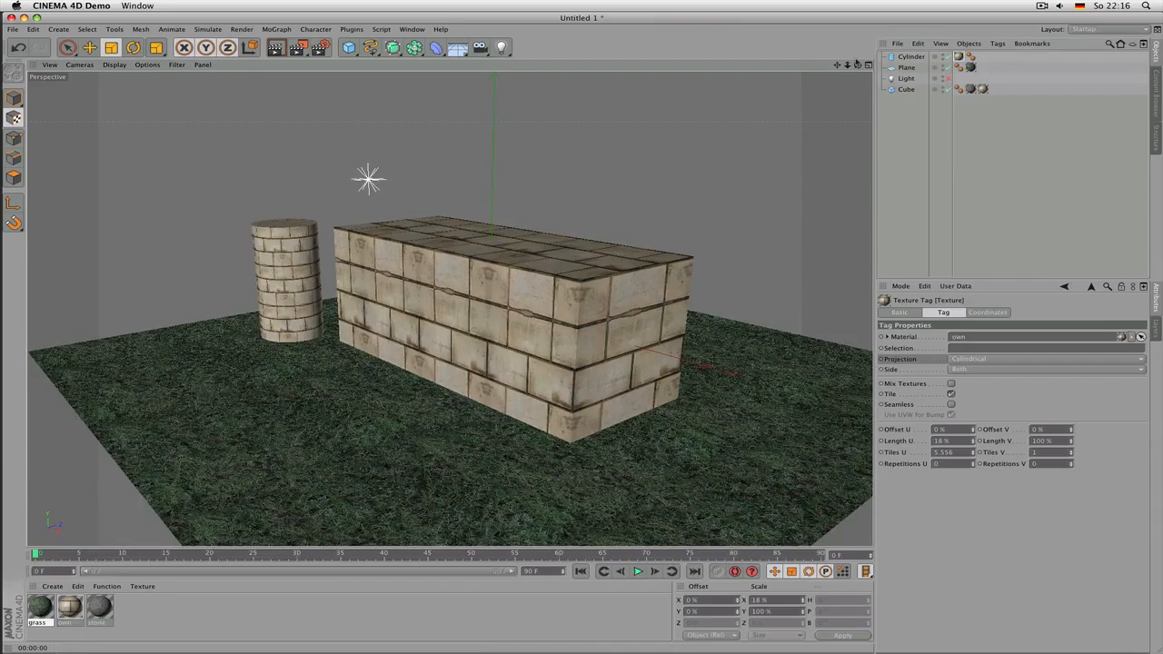
drag(858, 66, 857, 107)
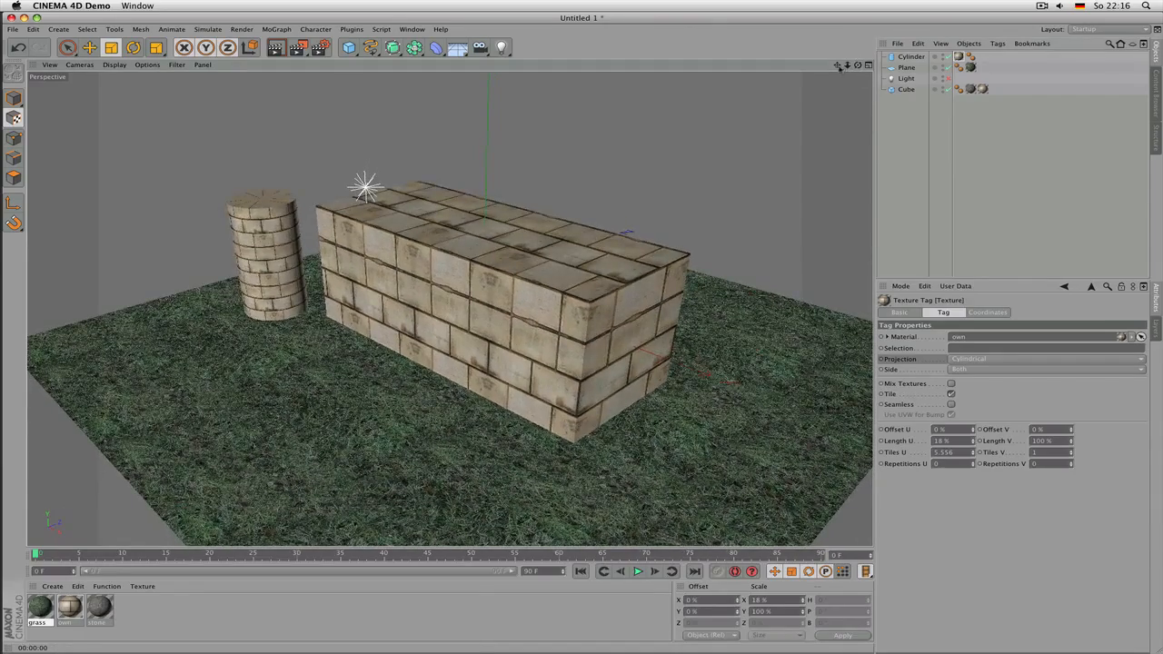
drag(837, 65, 828, 23)
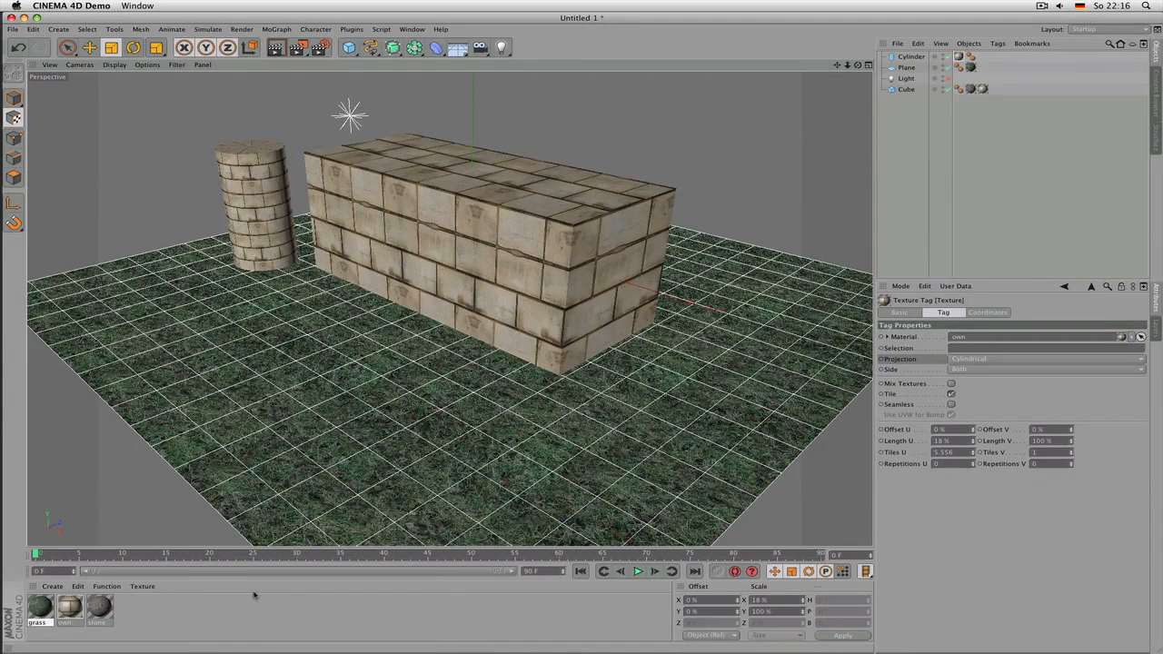
double_click(207, 616)
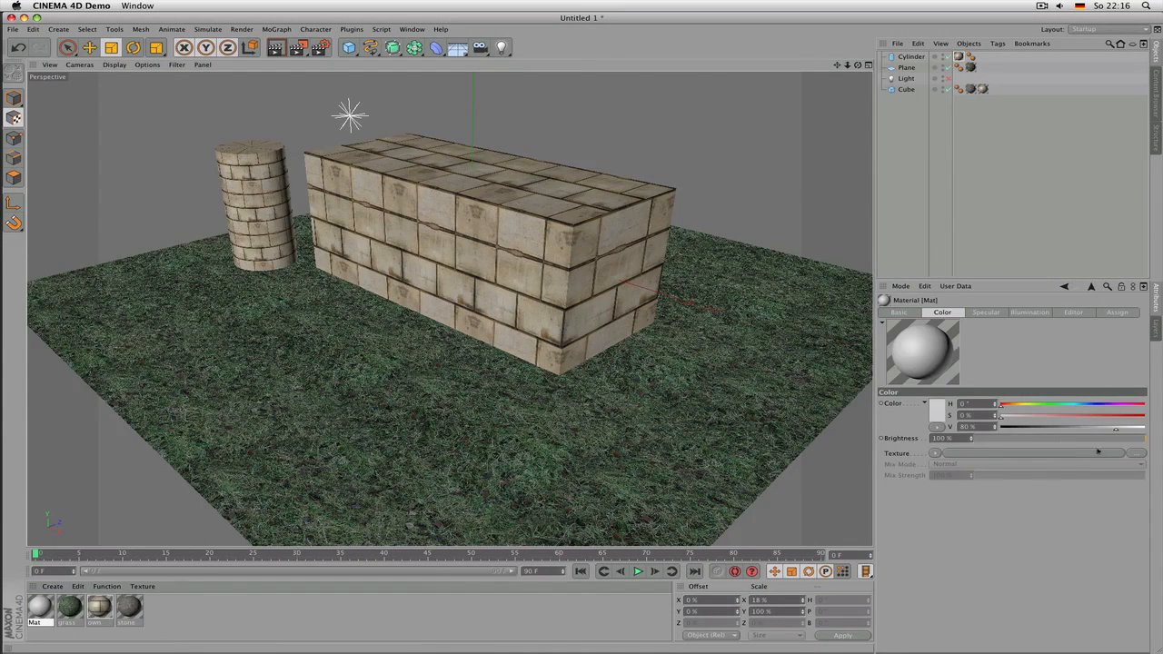
click(1027, 415)
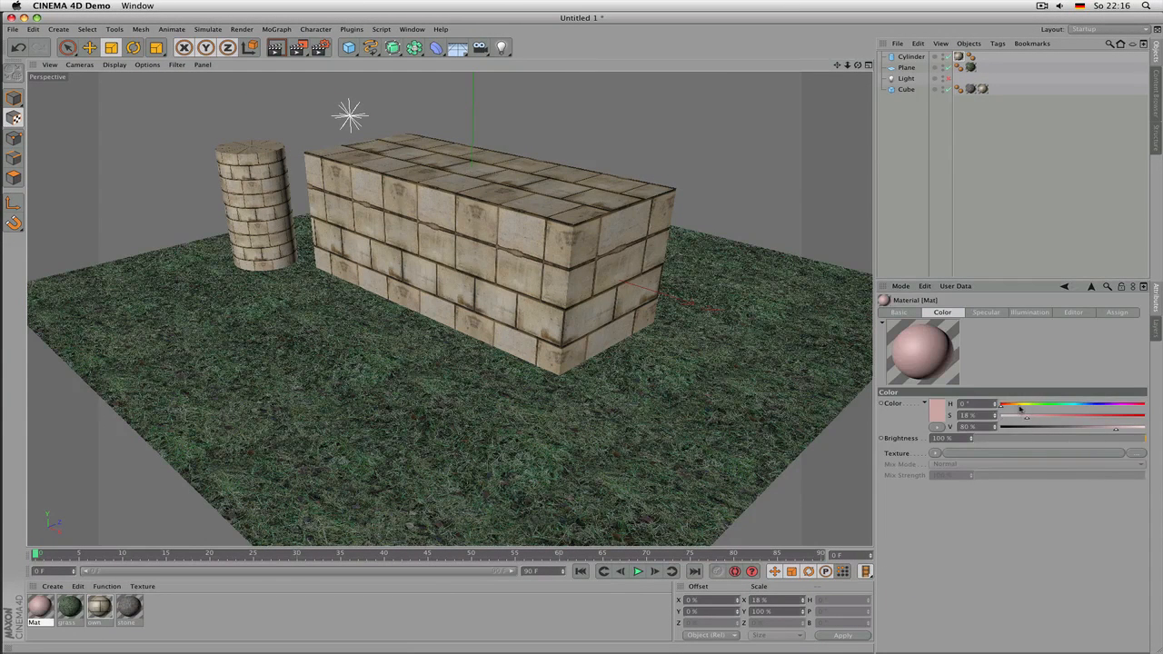
click(1023, 406)
click(1080, 417)
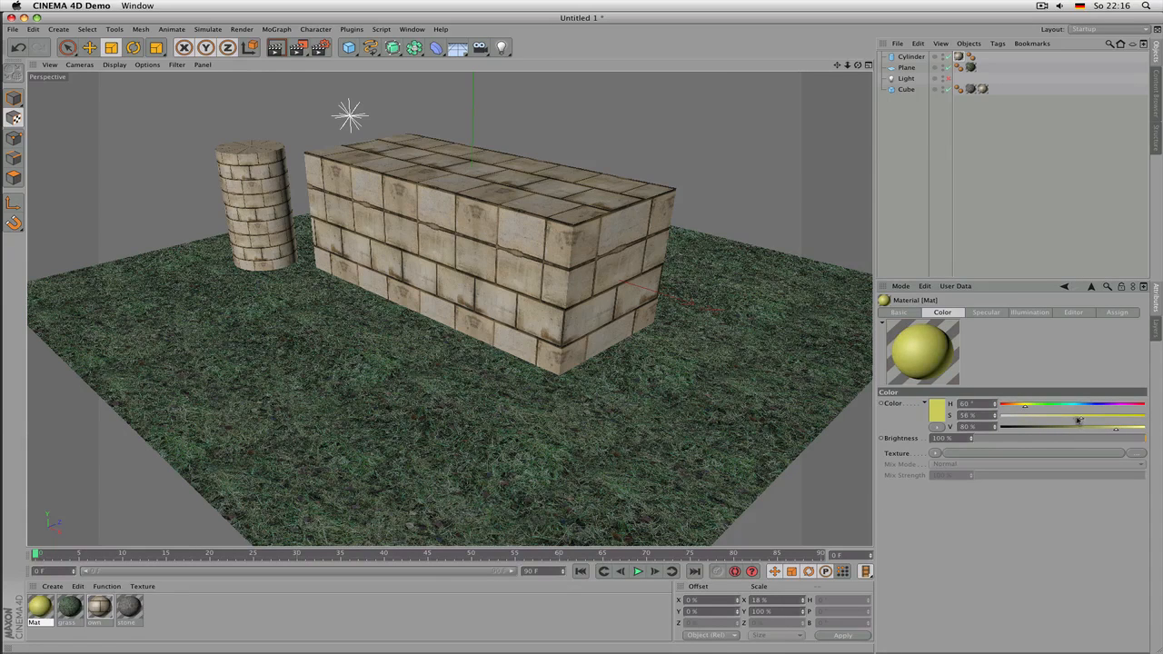
click(1076, 417)
click(1020, 406)
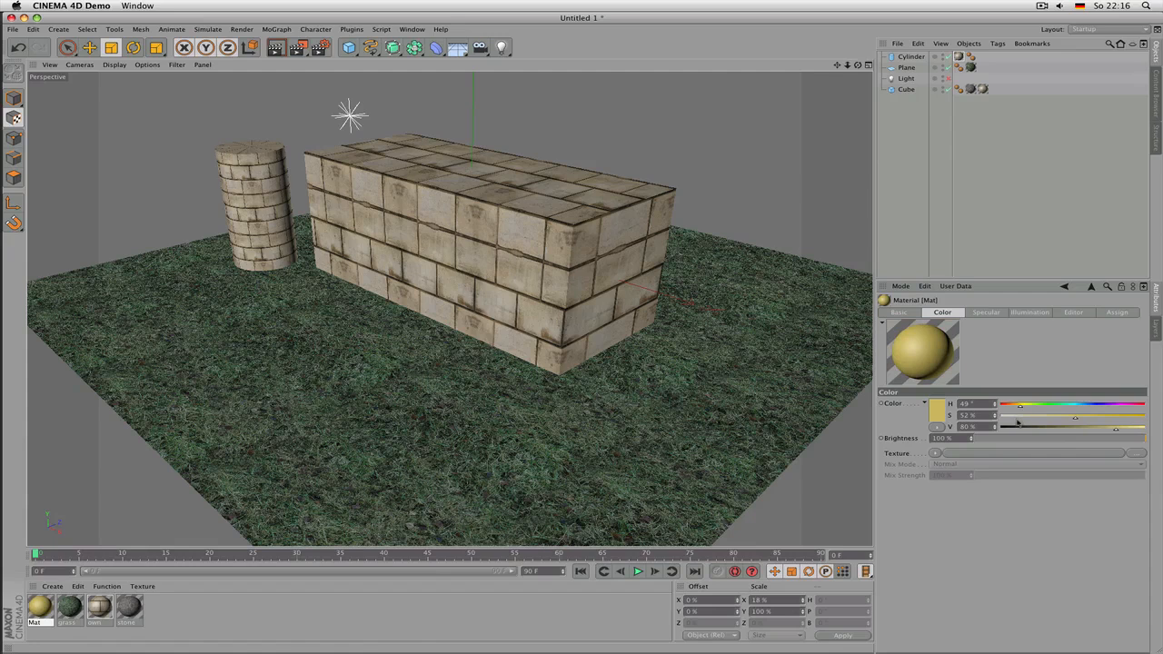
click(1053, 417)
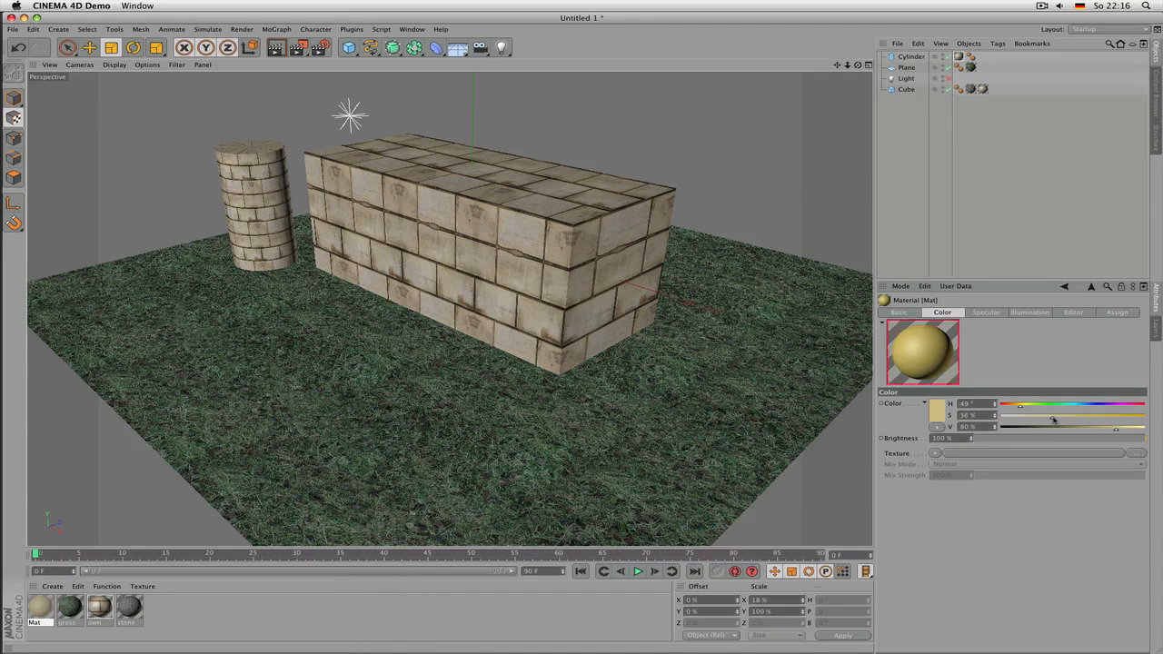
- Lower the new material's colour saturation to 28 % and turn off its Specular channel
click(1038, 417)
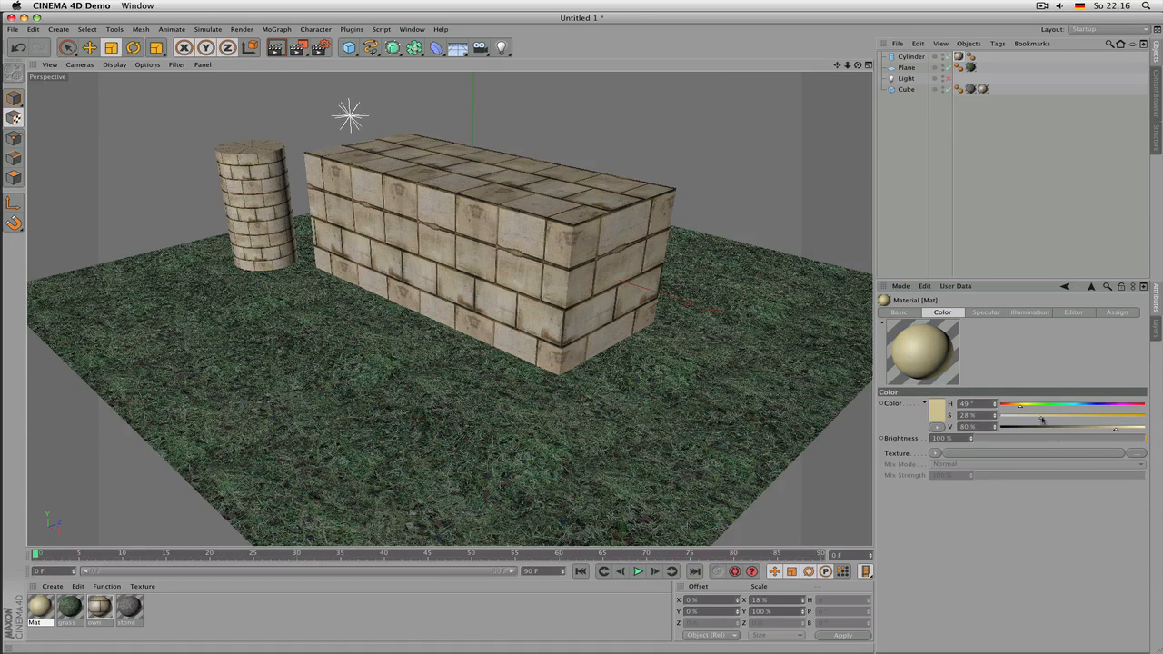
click(900, 311)
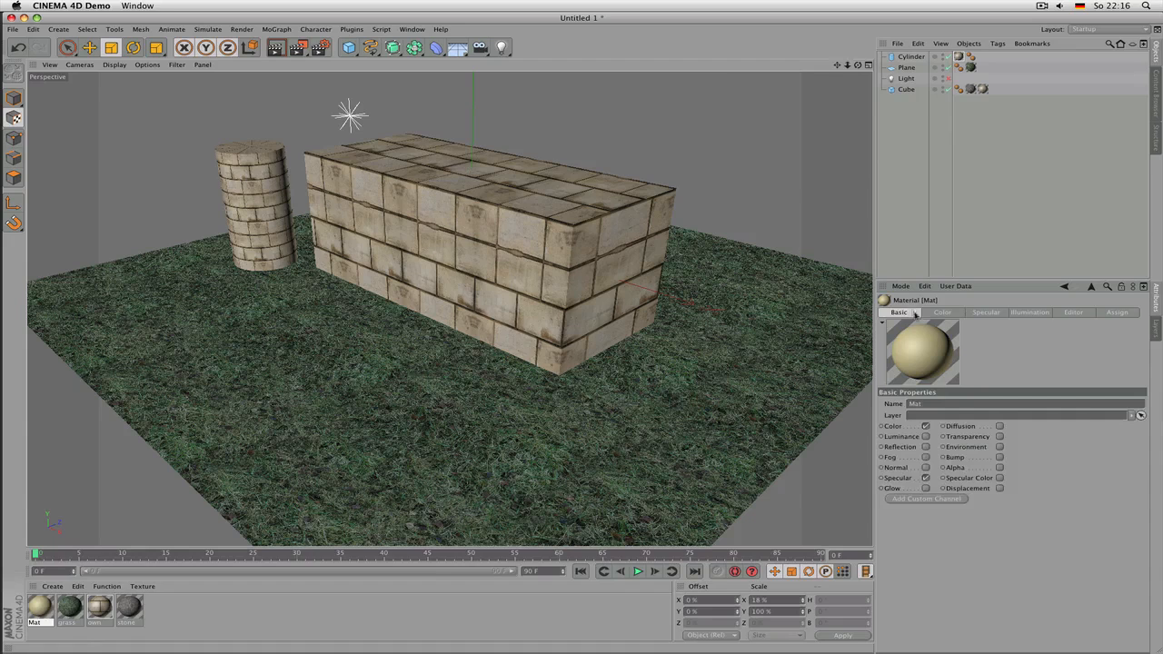
click(926, 478)
click(942, 311)
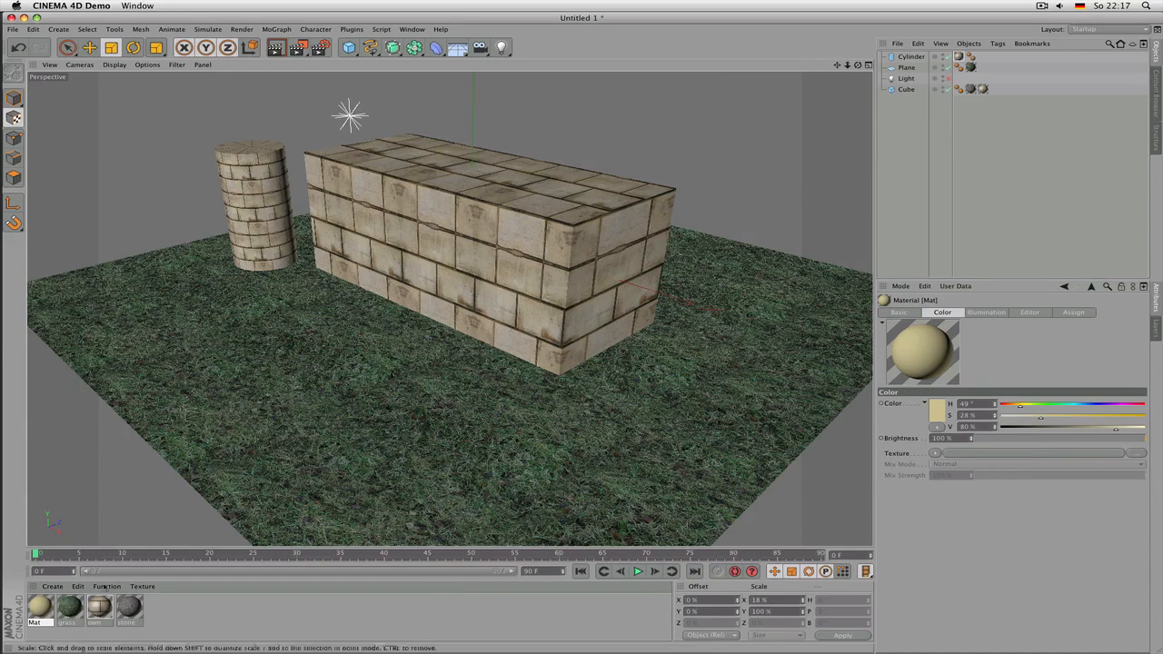
- Rename the new material as sand
double_click(37, 625)
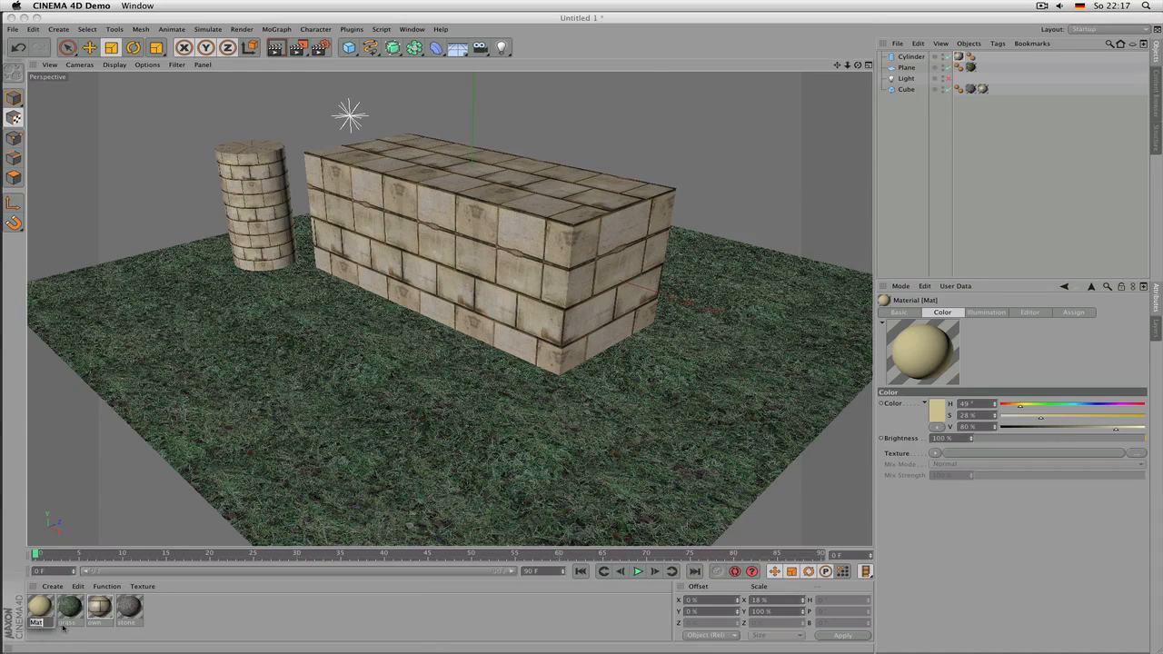
text(sand)
key(Return)
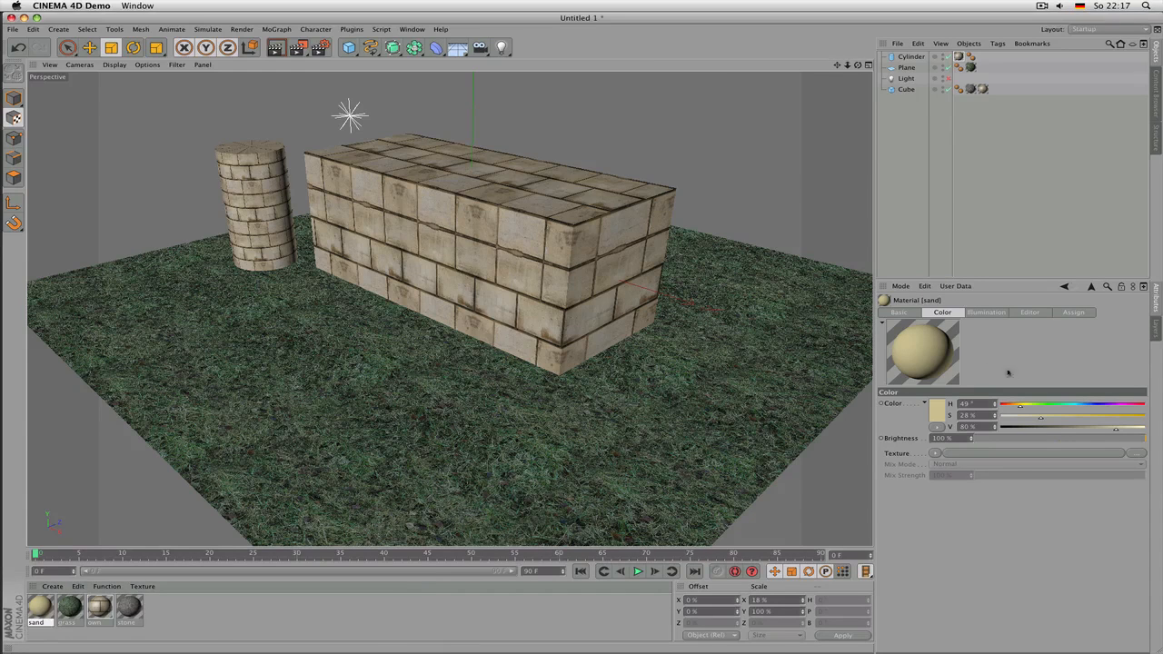
- Enable the Alpha channel of the sand material and load a Noise shader as its alpha texture
click(916, 313)
click(1000, 467)
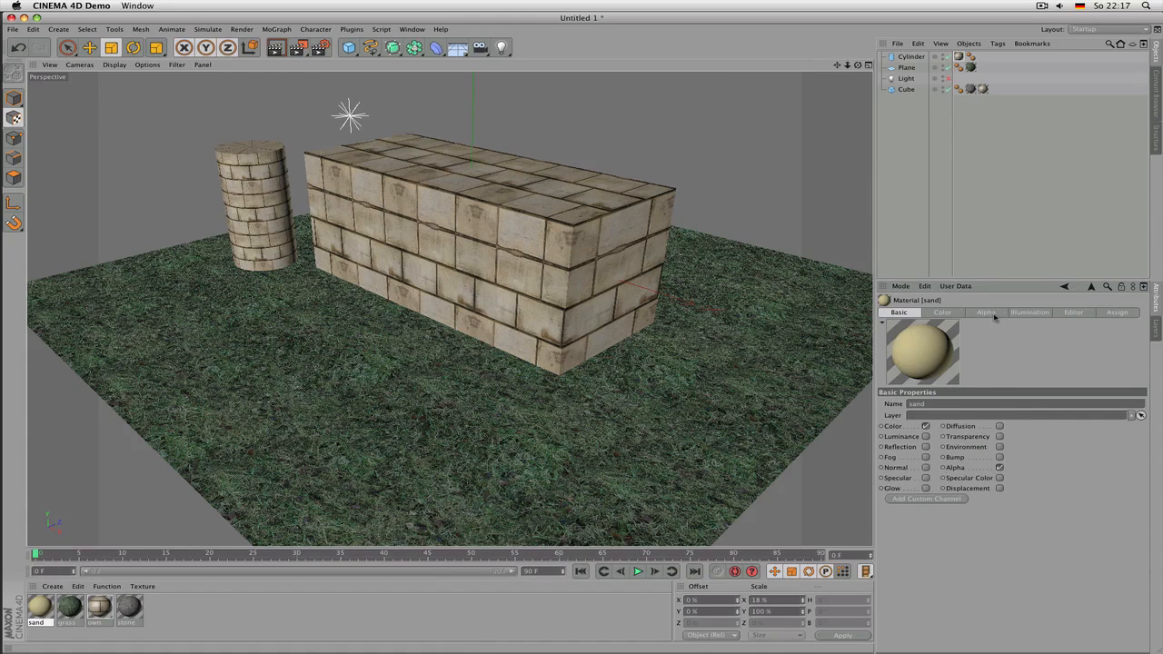
click(993, 313)
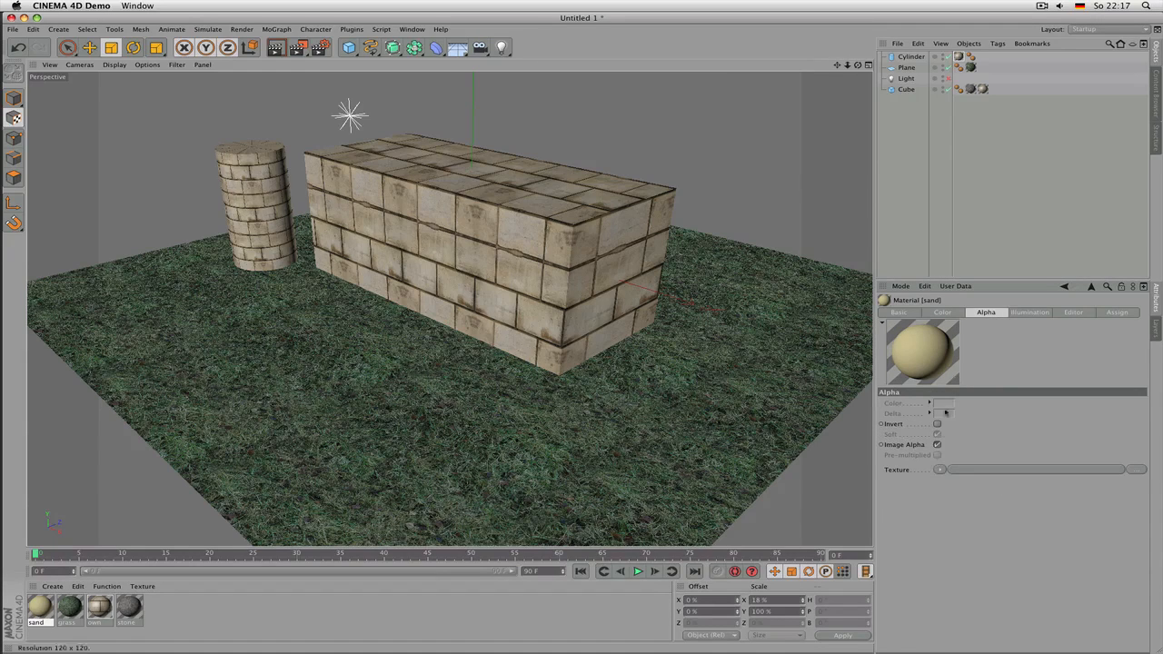
click(941, 471)
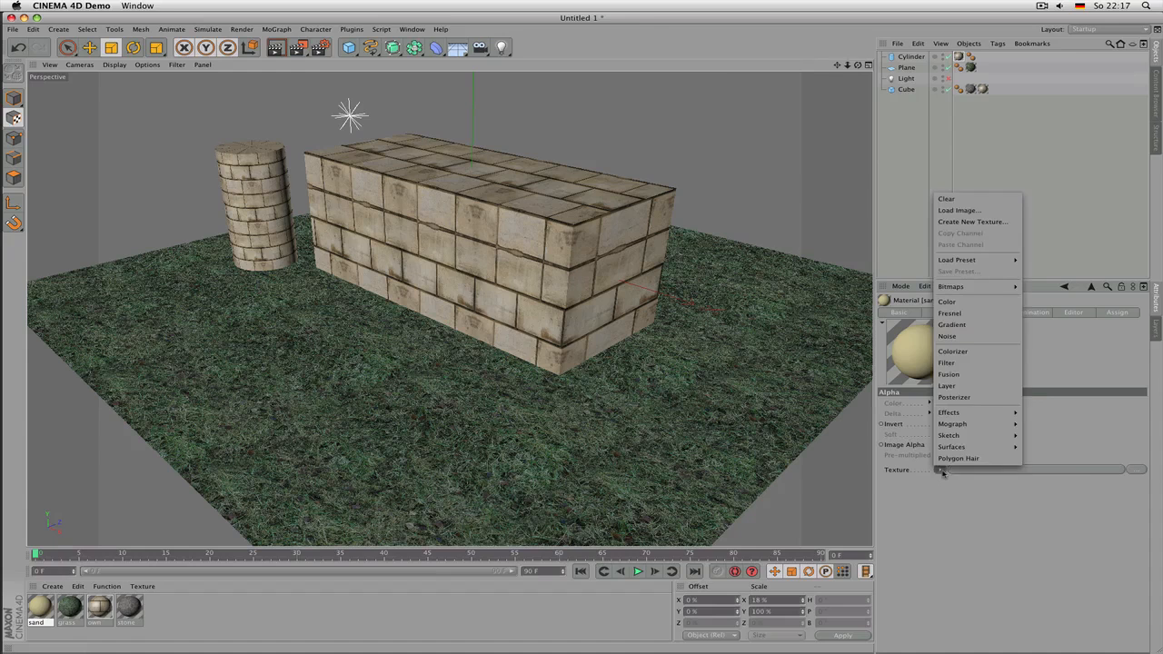
click(964, 338)
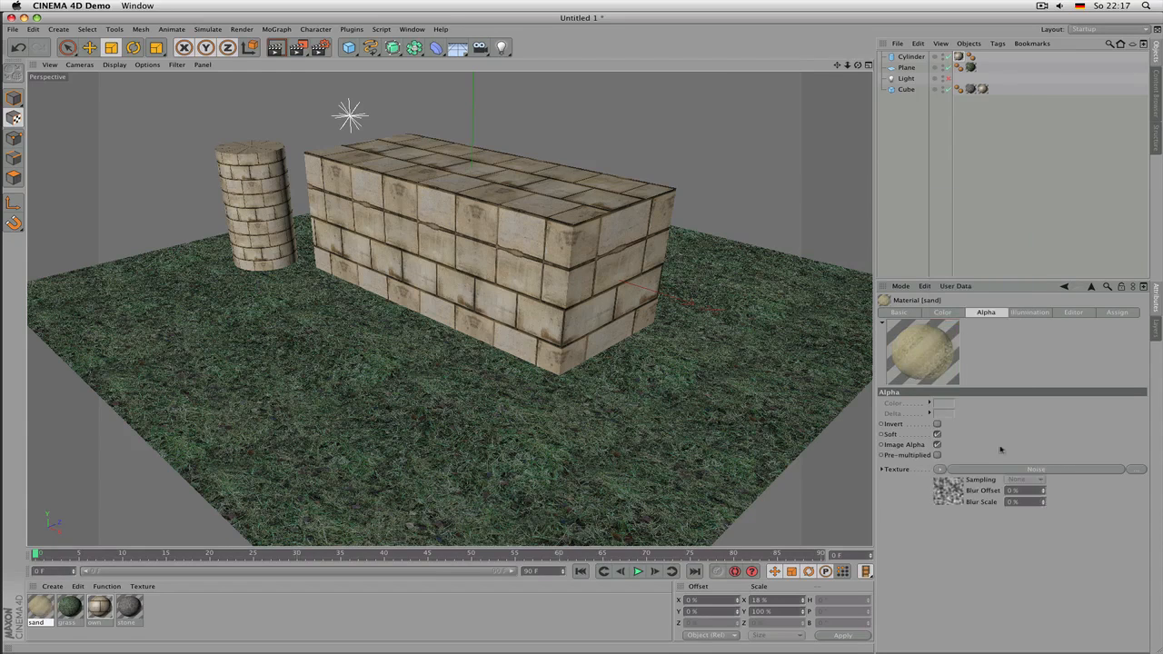
- Set the Global Scale of the sand material's alpha Noise shader to 600 %
click(1003, 469)
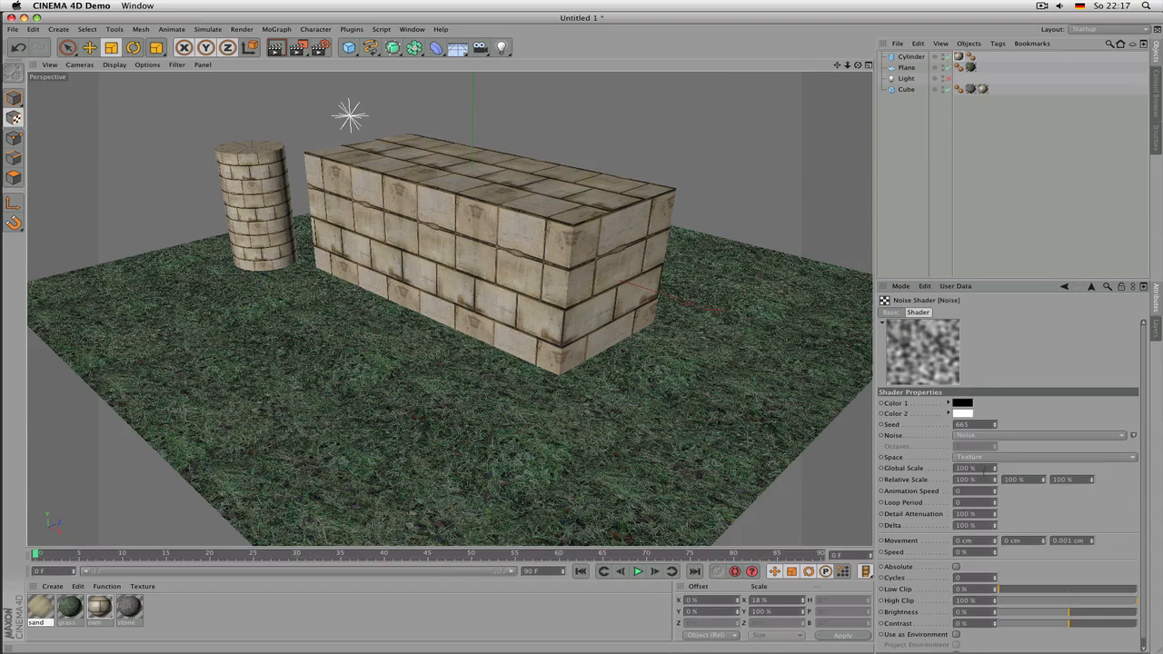
double_click(983, 469)
text(600)
key(Return)
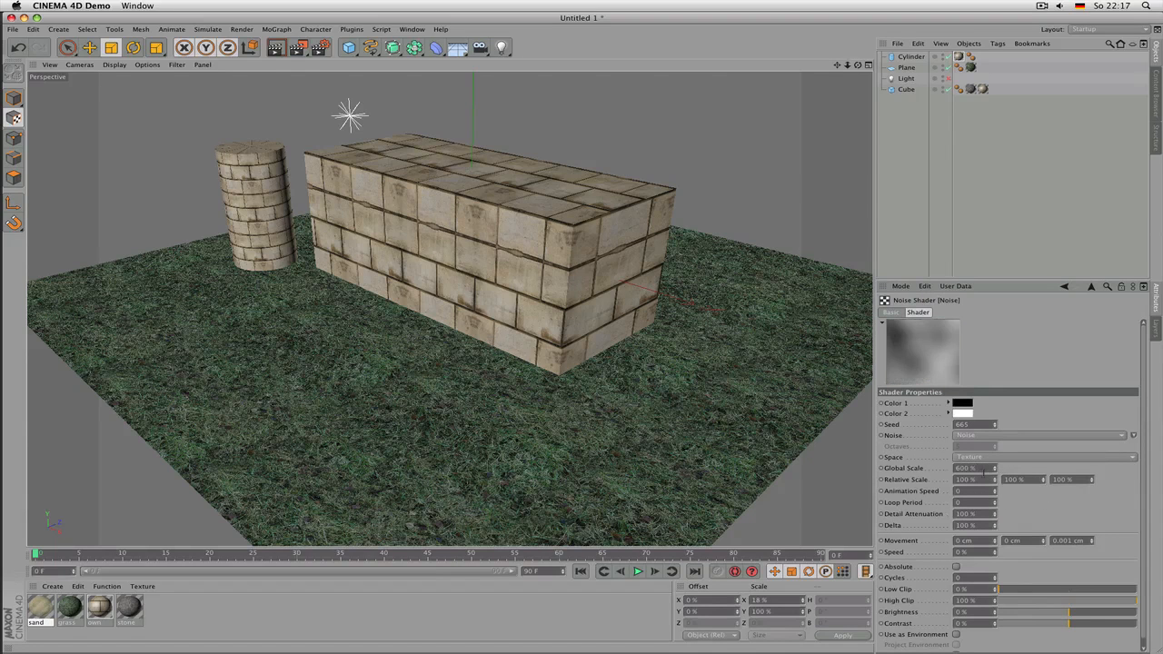
- Set the noise's Low Clip to 42 % and High Clip to 69 %, and return to the sand material's Alpha settings
click(1042, 588)
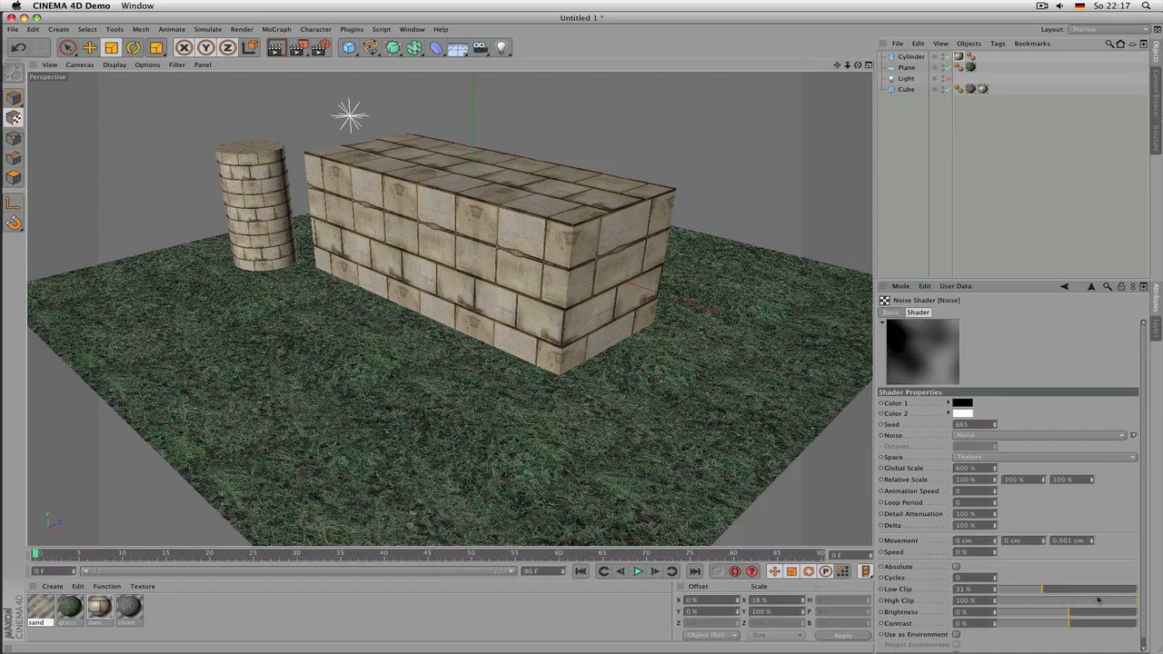
click(1096, 601)
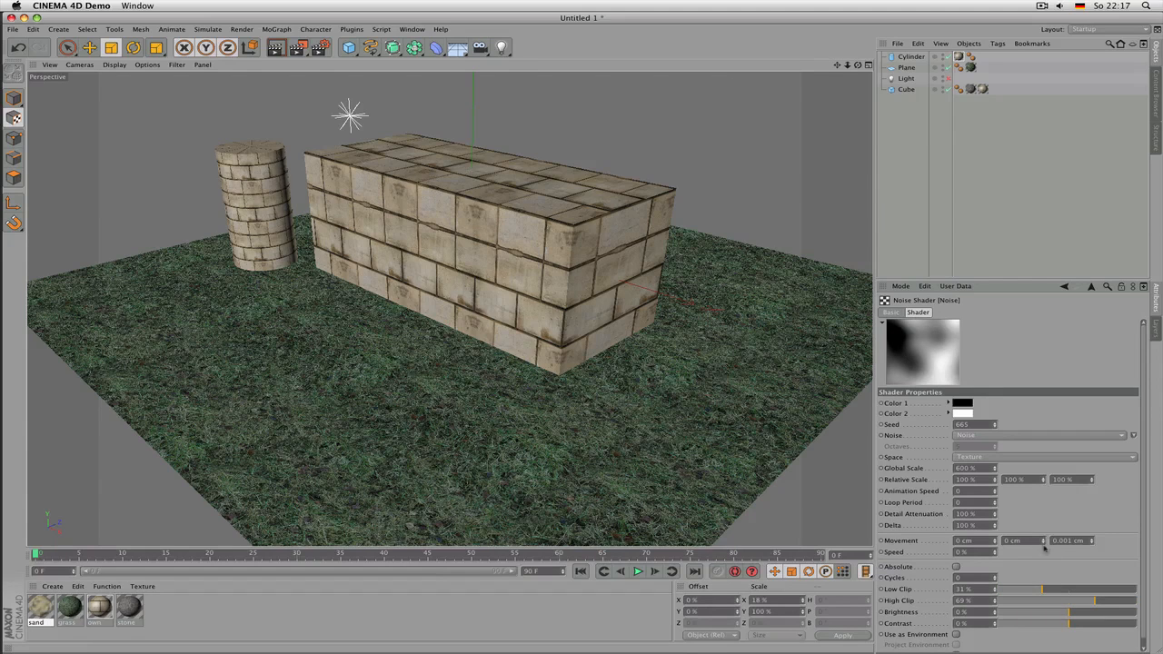
click(1060, 589)
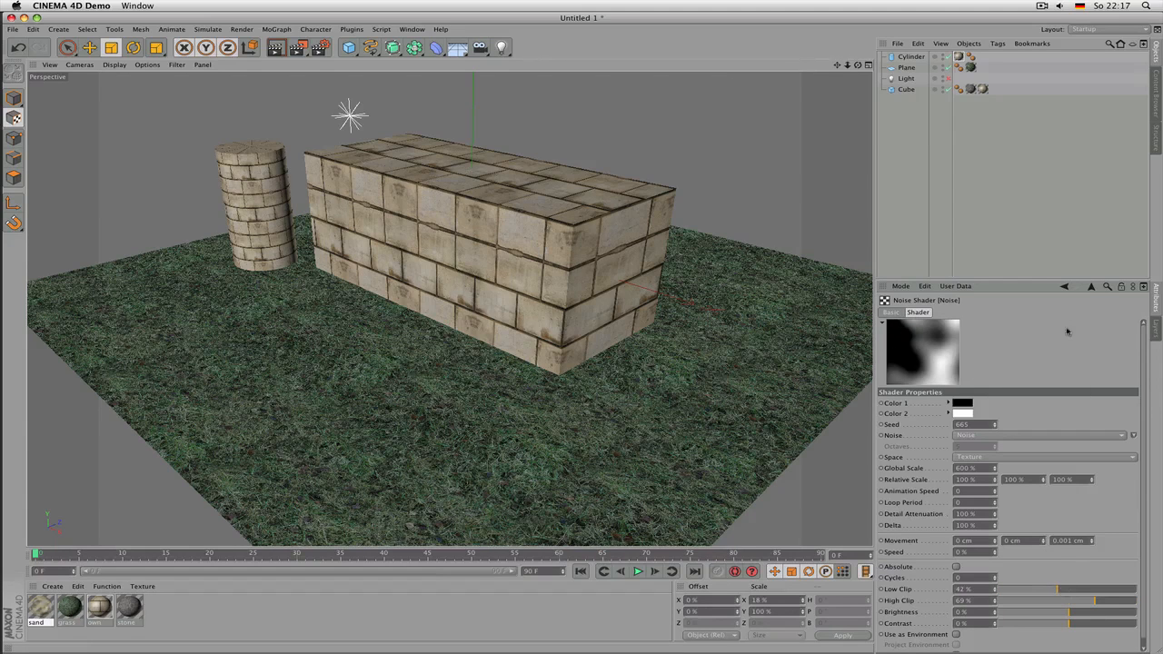
click(1093, 287)
click(1093, 288)
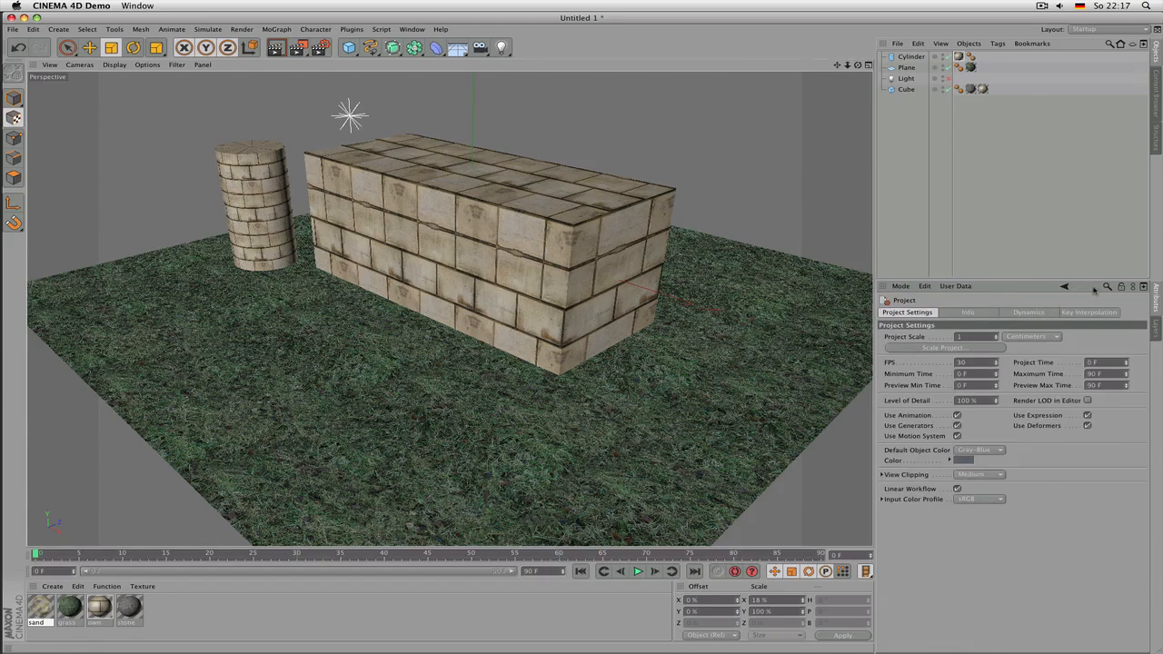
click(1064, 287)
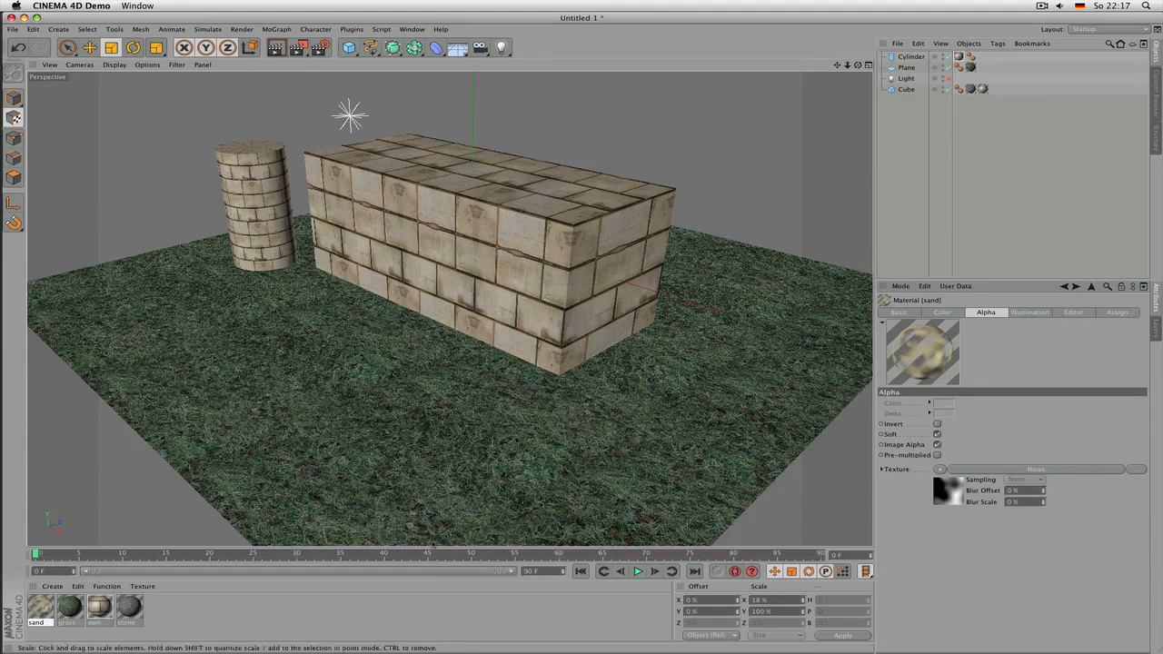
- Apply the sand material to the Plane on top of the grass, reselect the material and render the view
drag(46, 614, 909, 69)
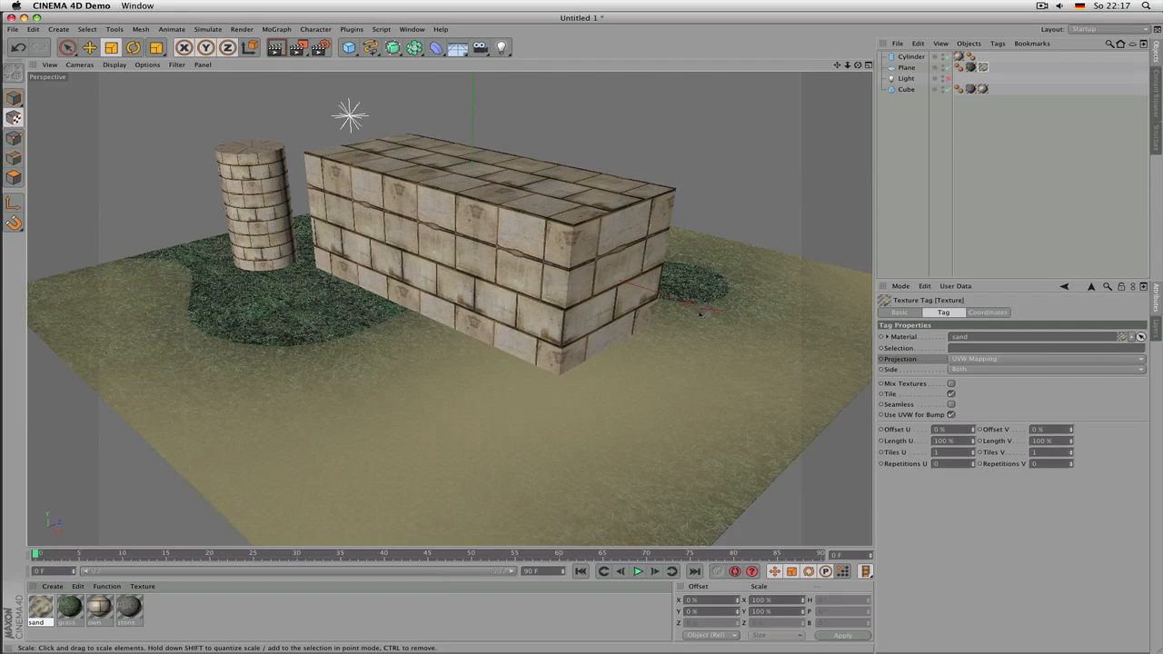
click(984, 68)
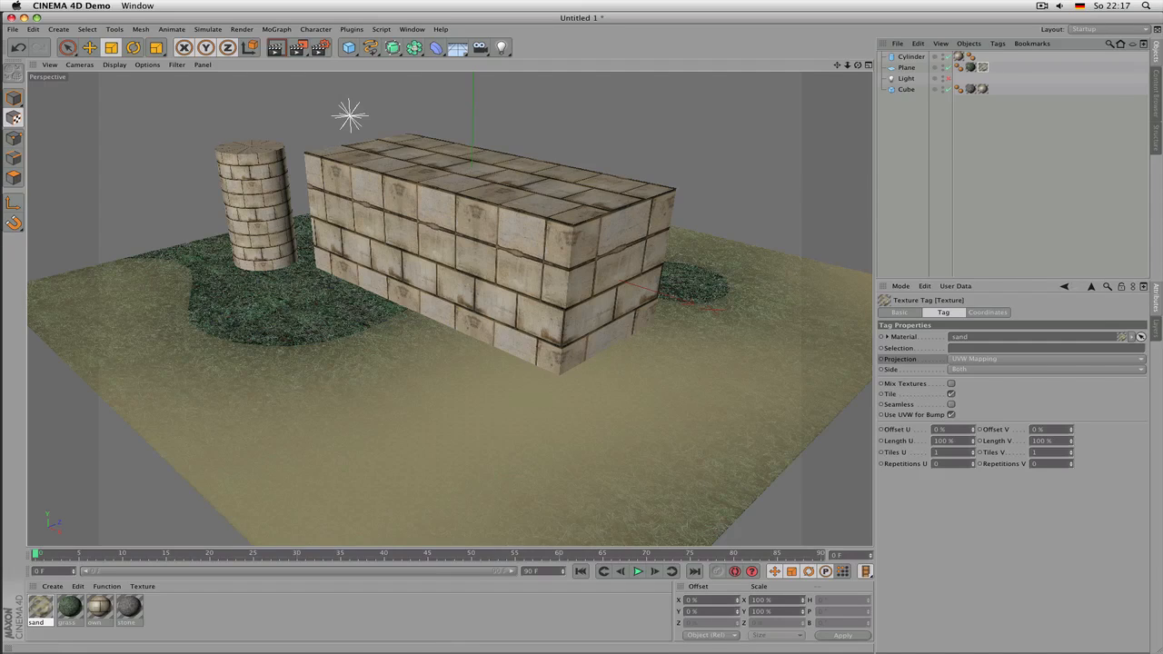
click(41, 607)
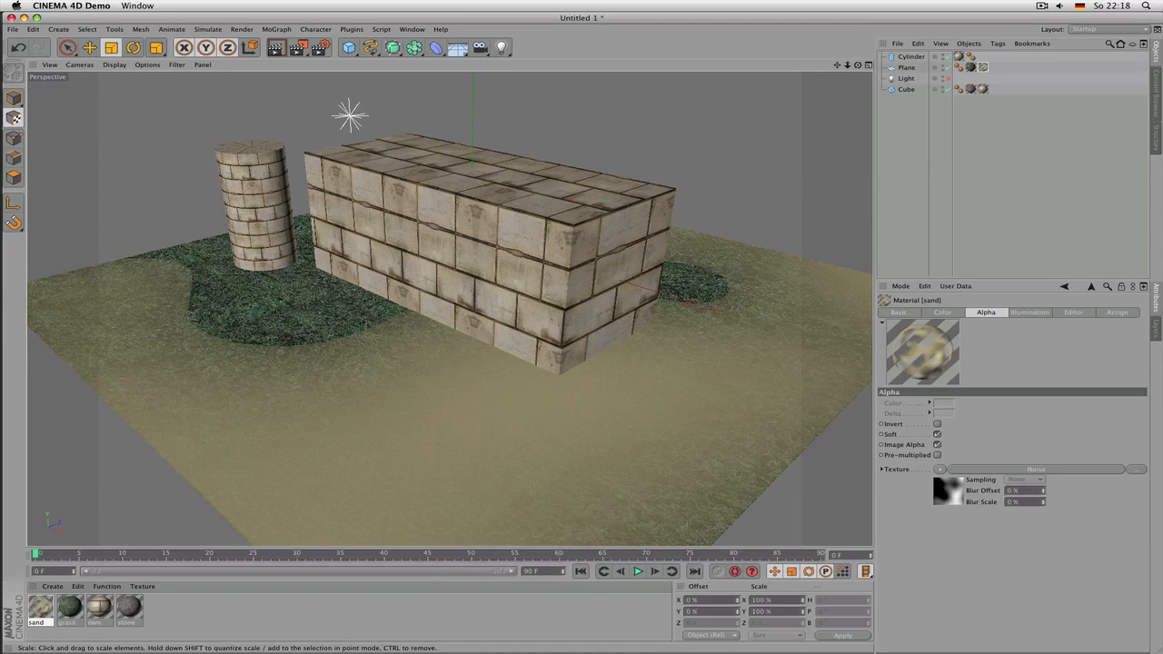
key(super+r)
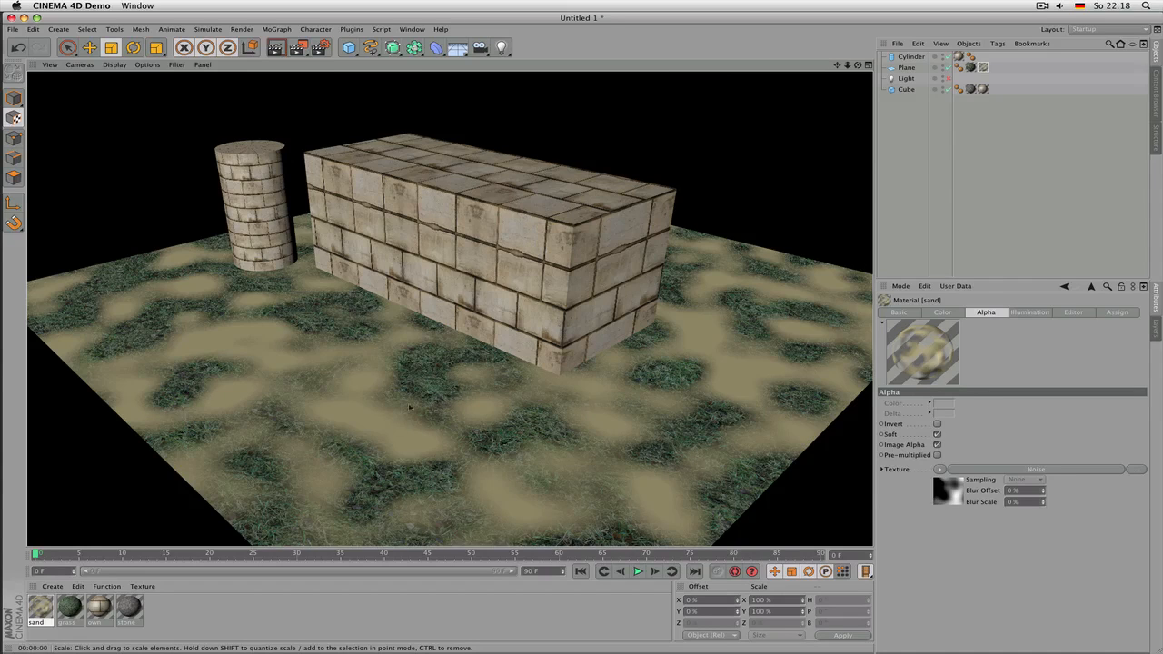
- Change the alpha noise type to FBM with Low Clip 45 % and High Clip 58 %, and render the view
click(1008, 470)
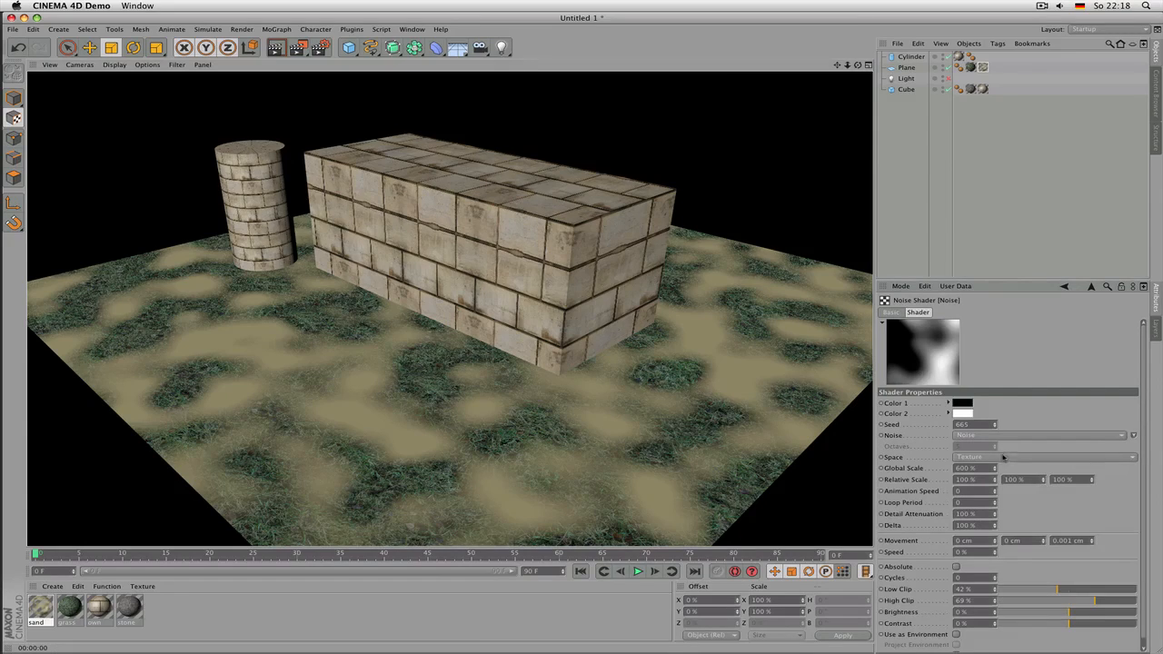
click(1133, 437)
click(1095, 478)
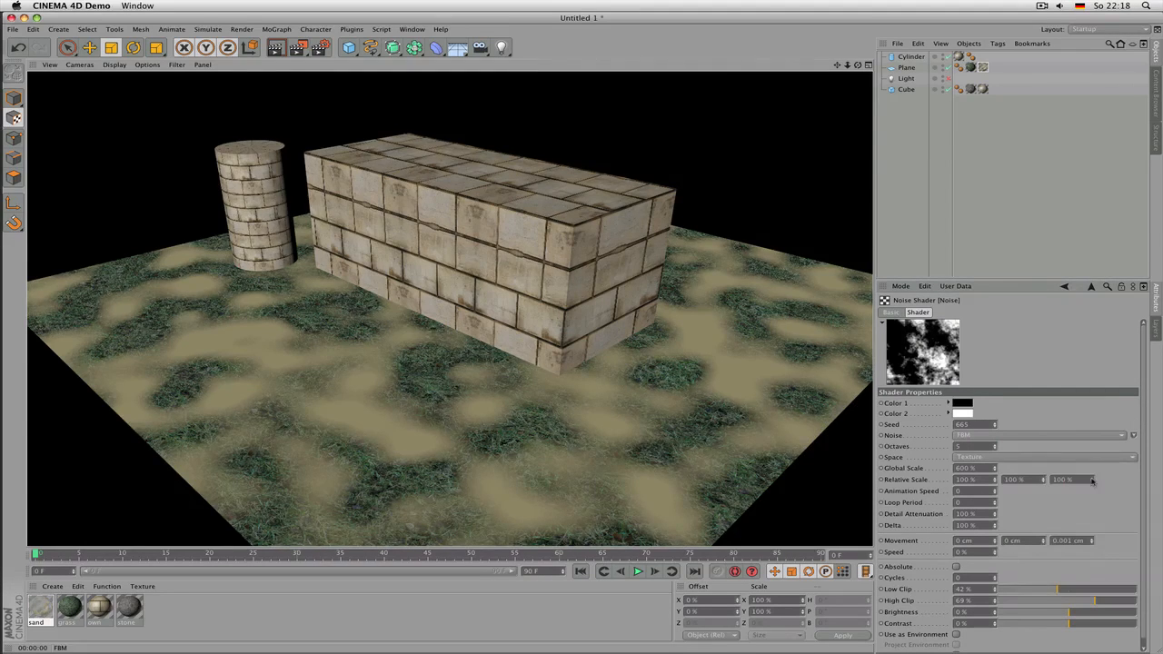
click(1080, 601)
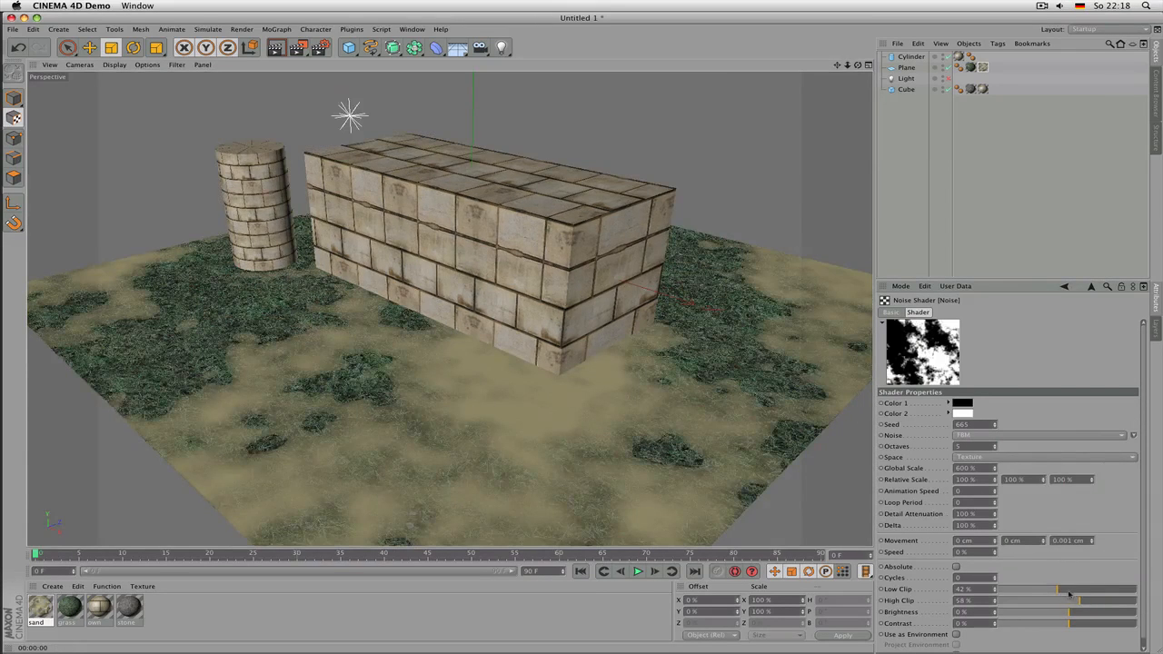
click(1062, 591)
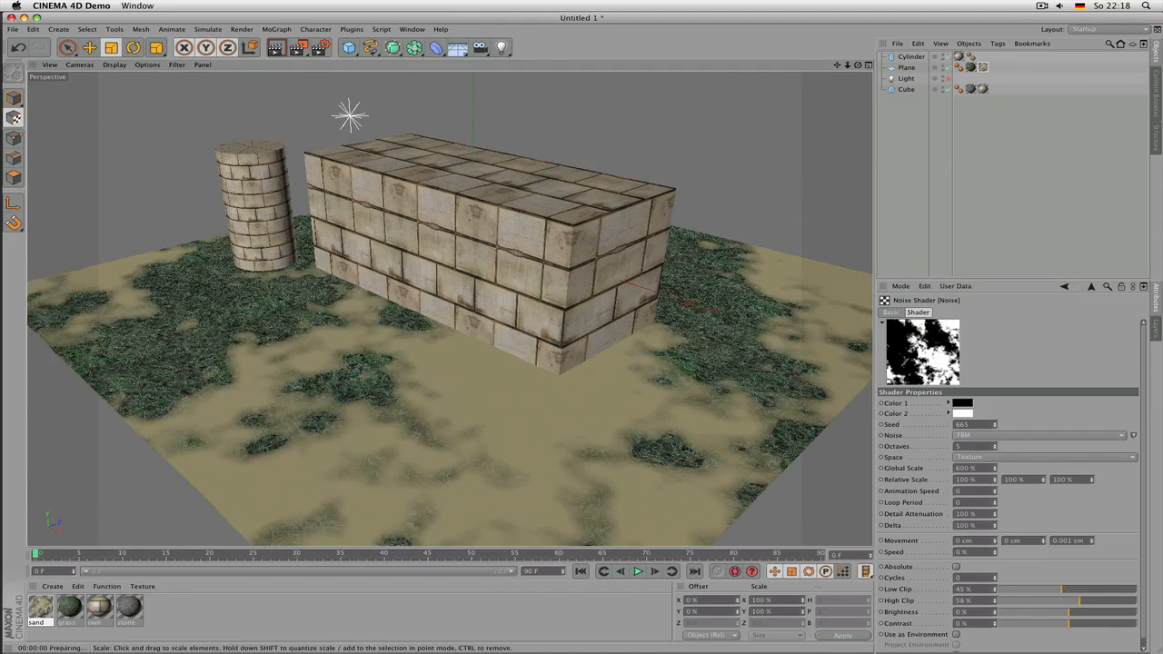
key(ctrl+r)
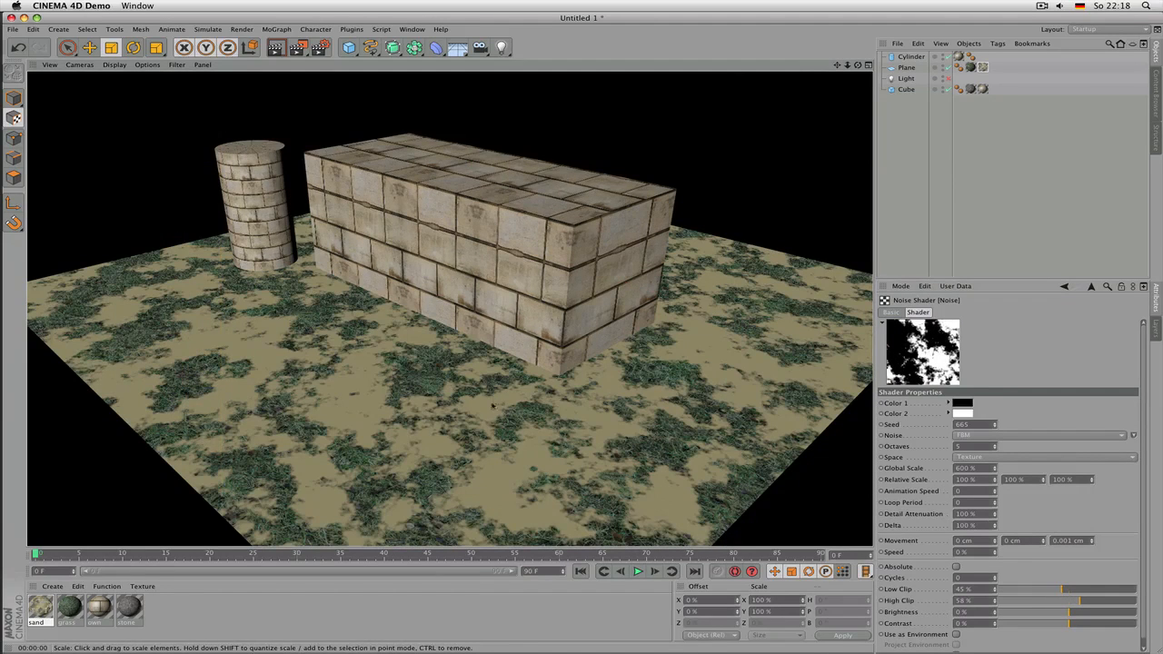
- Set the FBM noise's Global Scale to 1450 % and render the view
double_click(964, 469)
text(1450)
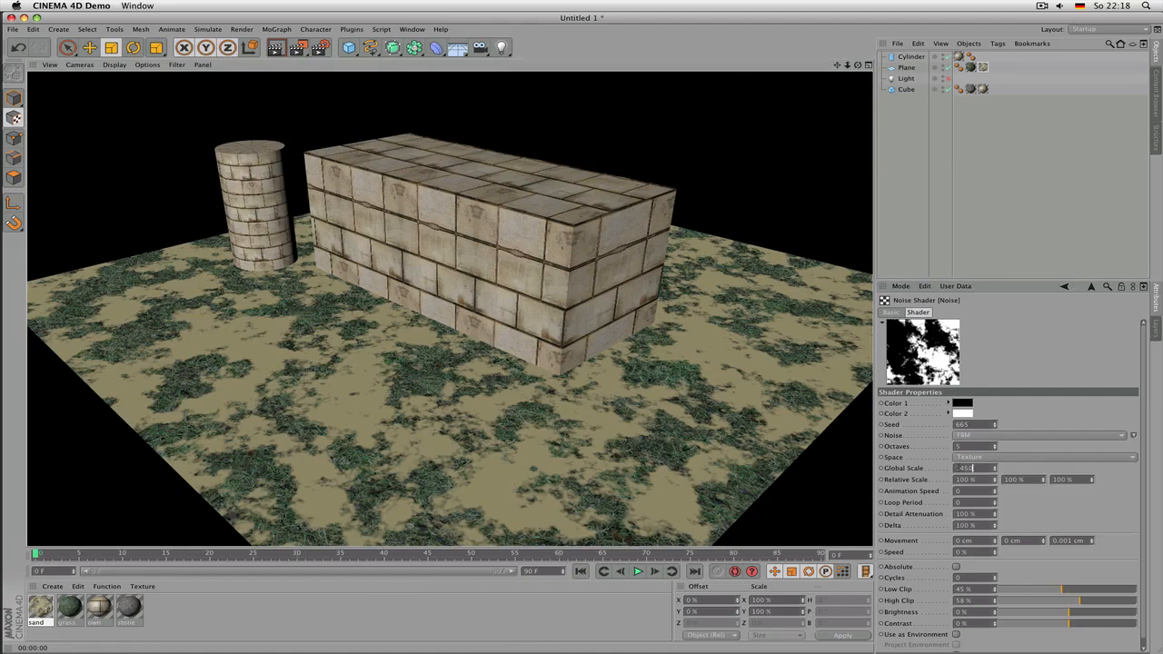
key(Return)
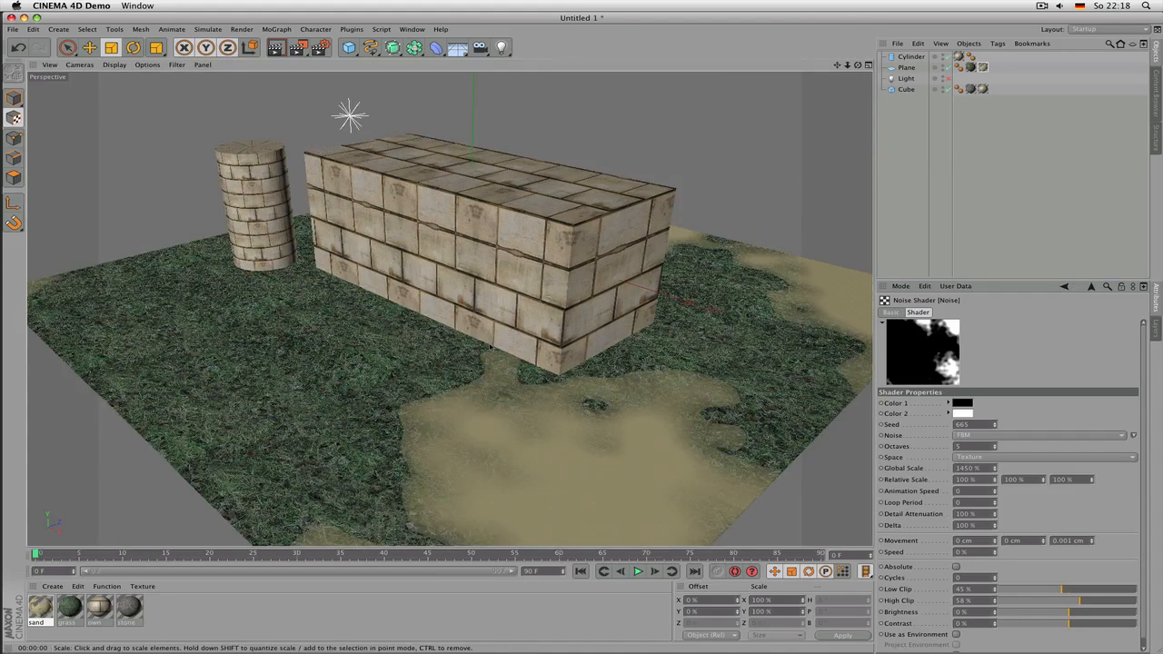
key(super+r)
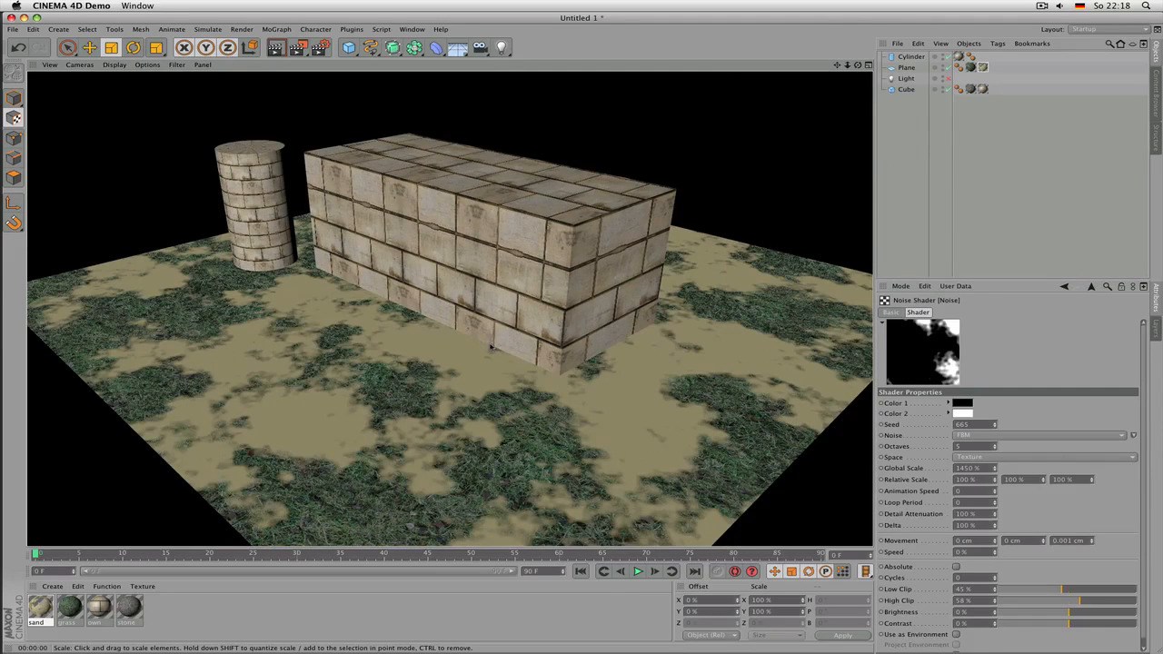
- Try a grey Color 2 with a brightness value of 73 % in the noise shader and render the view
click(961, 415)
click(1019, 405)
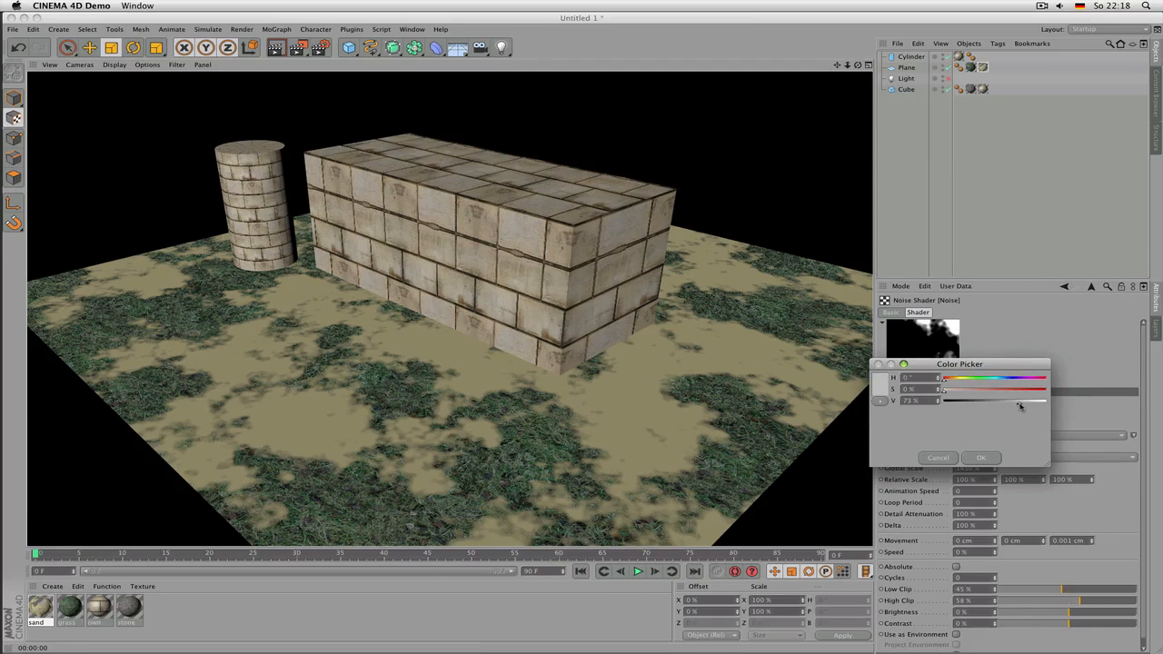
click(978, 459)
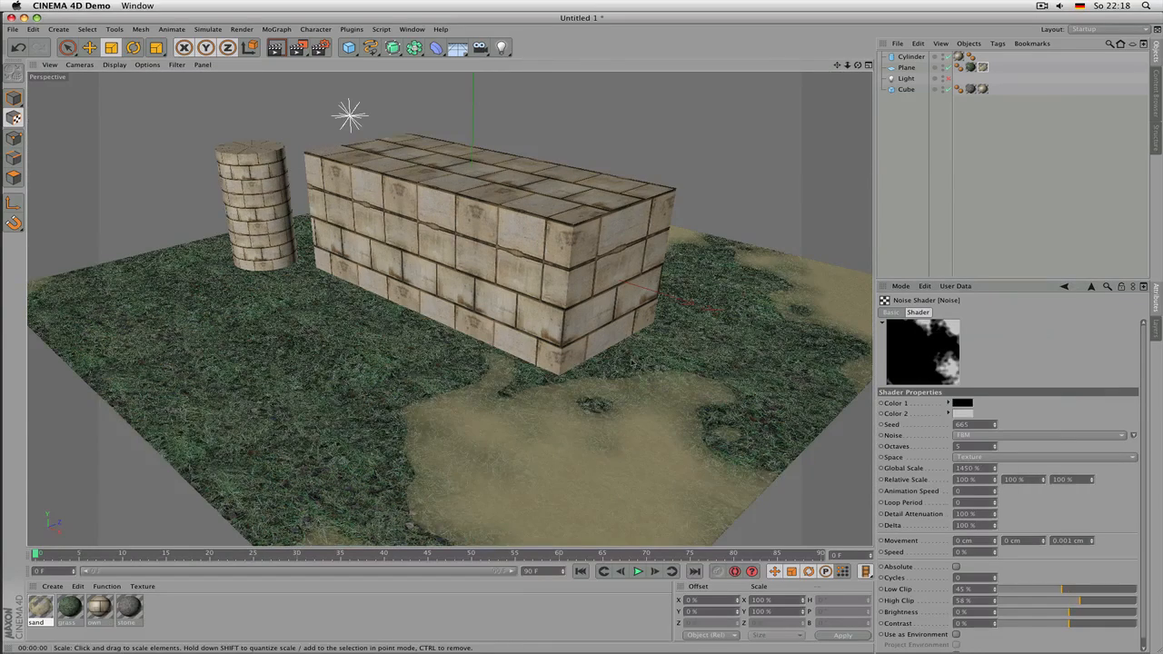
key(super+r)
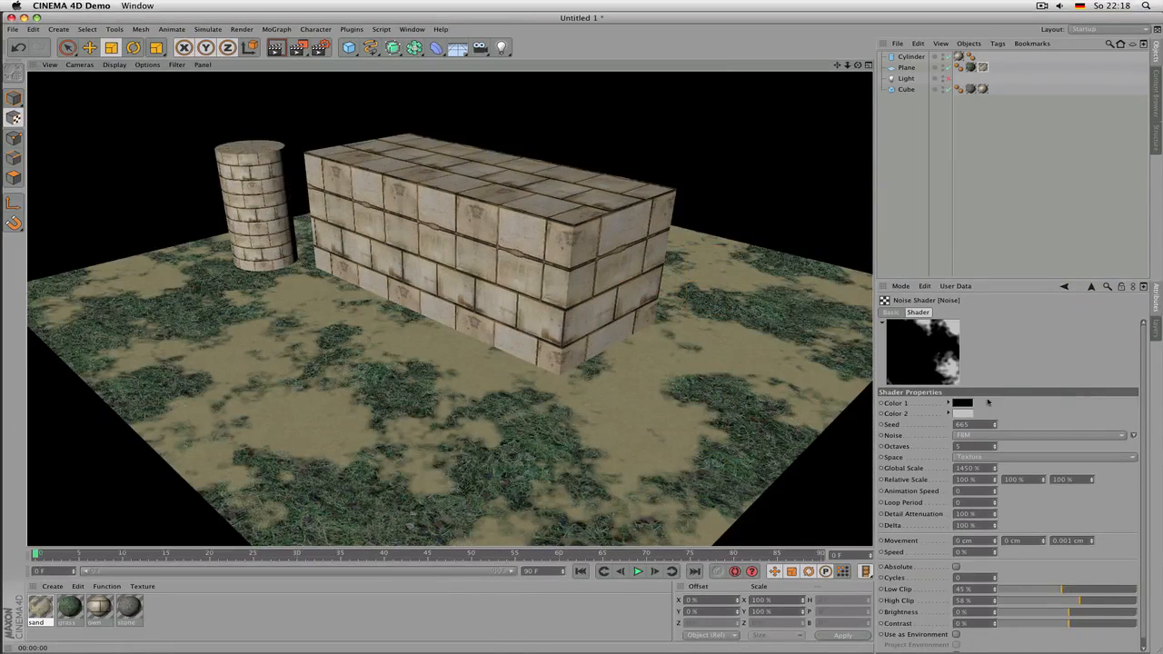
- Restore the noise shader's Color 2 to pure white at 100 % brightness and render the view again
click(962, 415)
drag(1032, 406, 1063, 407)
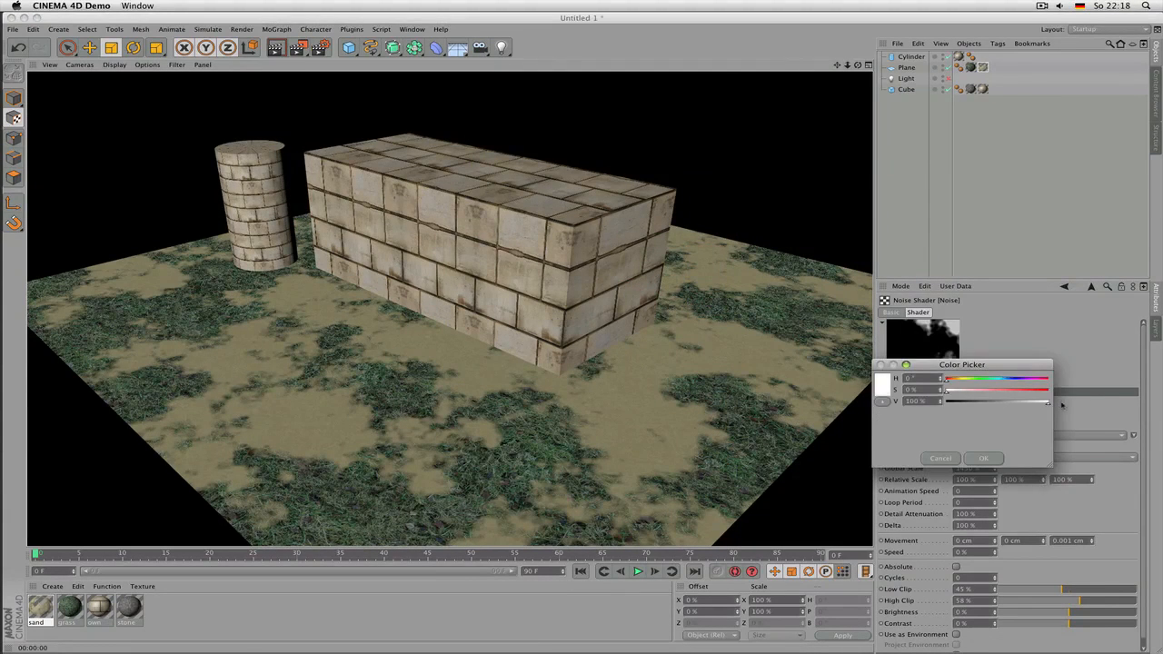
click(984, 458)
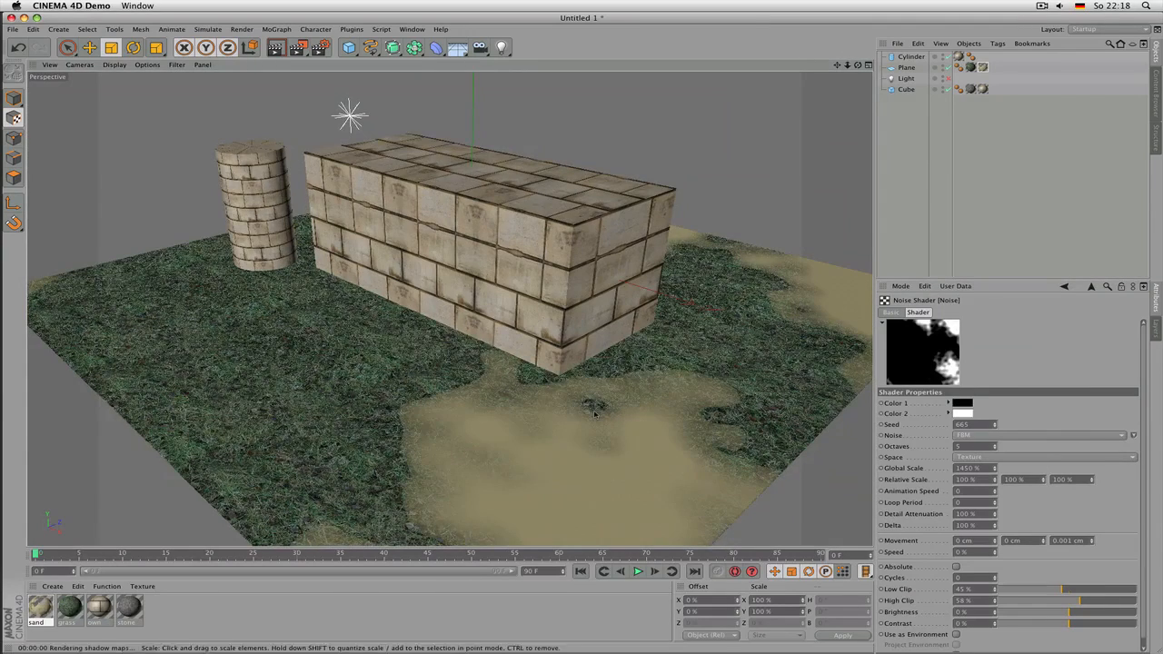
key(alt+r)
key(ctrl+r)
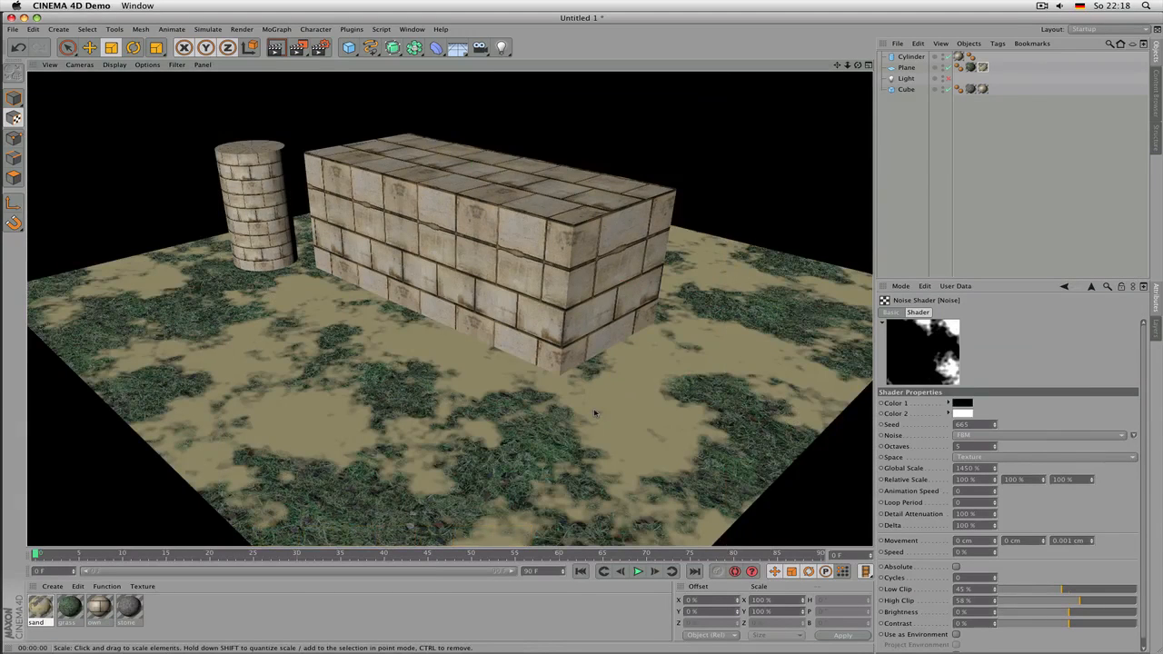
click(1091, 287)
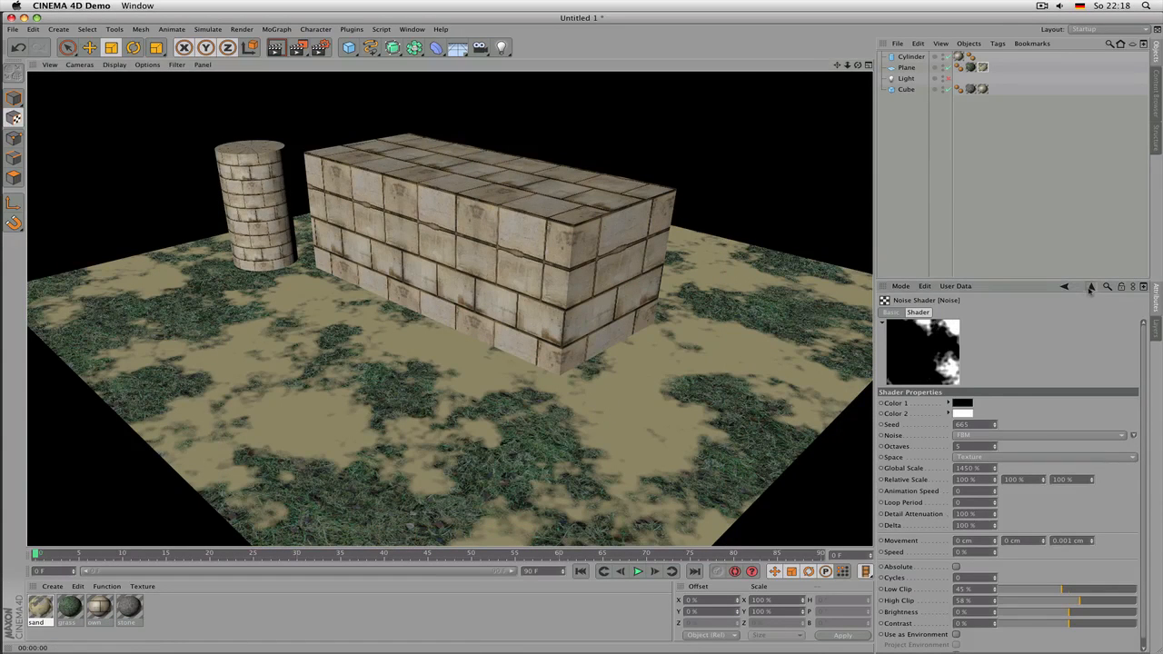
- Add a Noise shader as the texture of the sand material's color channel and open its settings
click(943, 313)
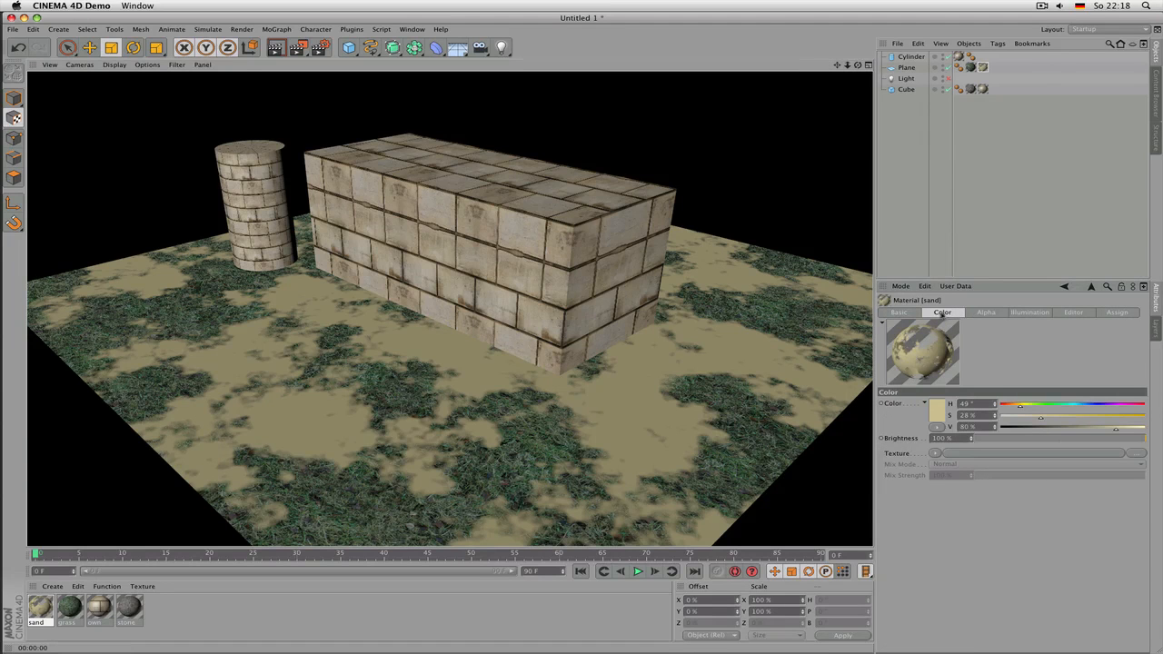
click(937, 453)
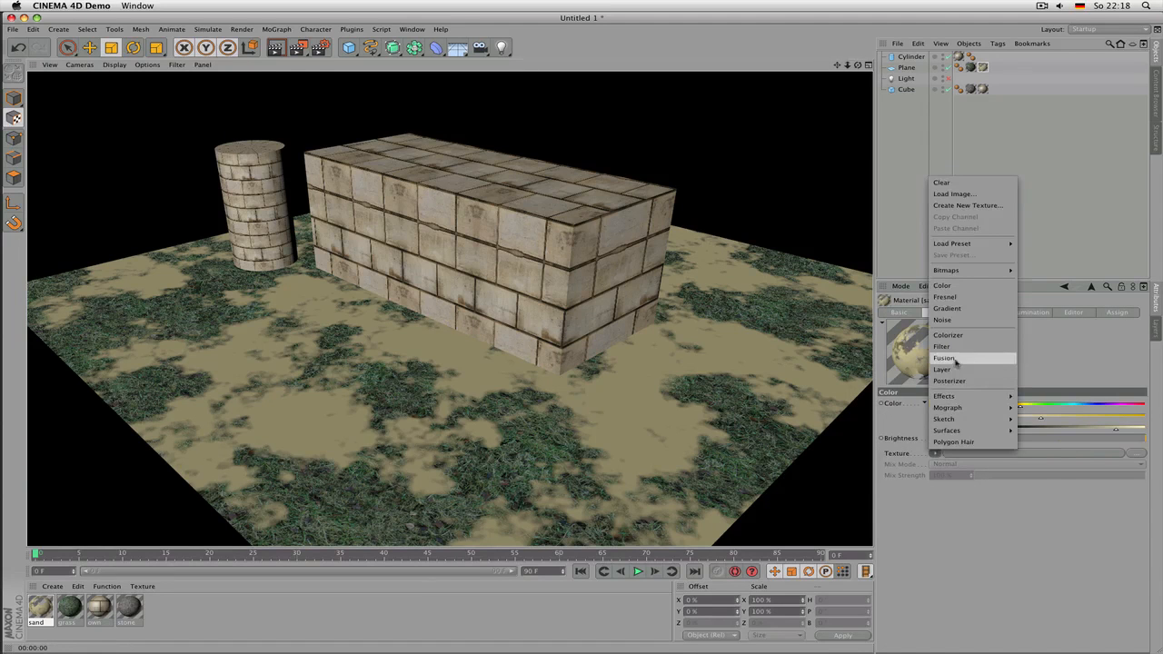
click(943, 320)
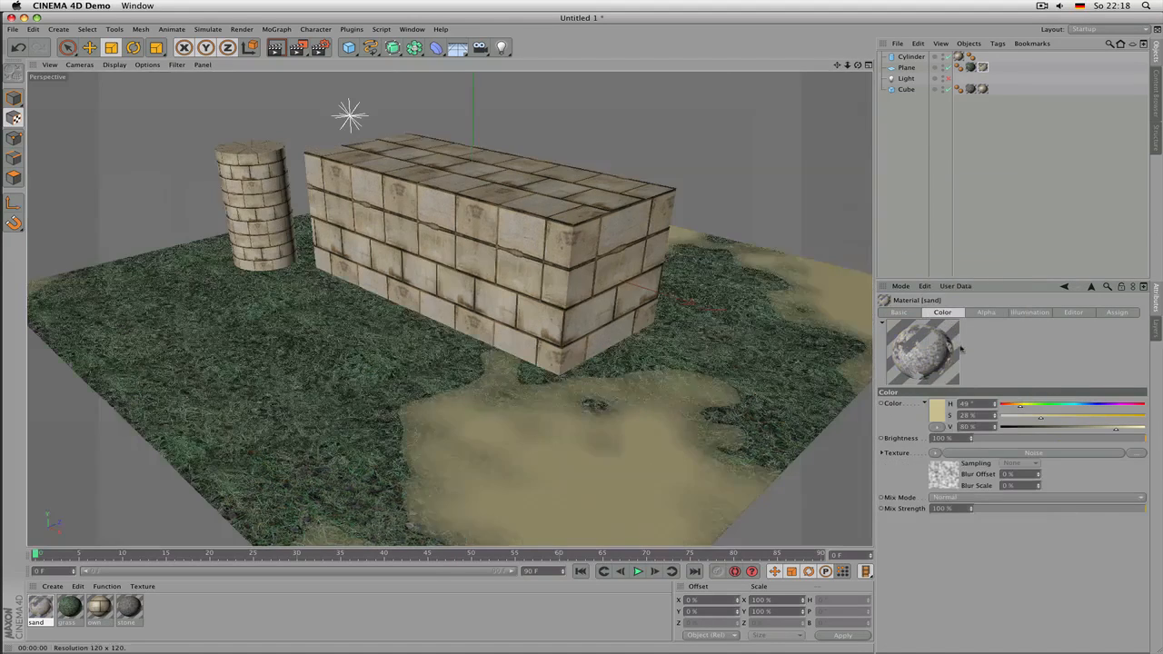
click(1003, 453)
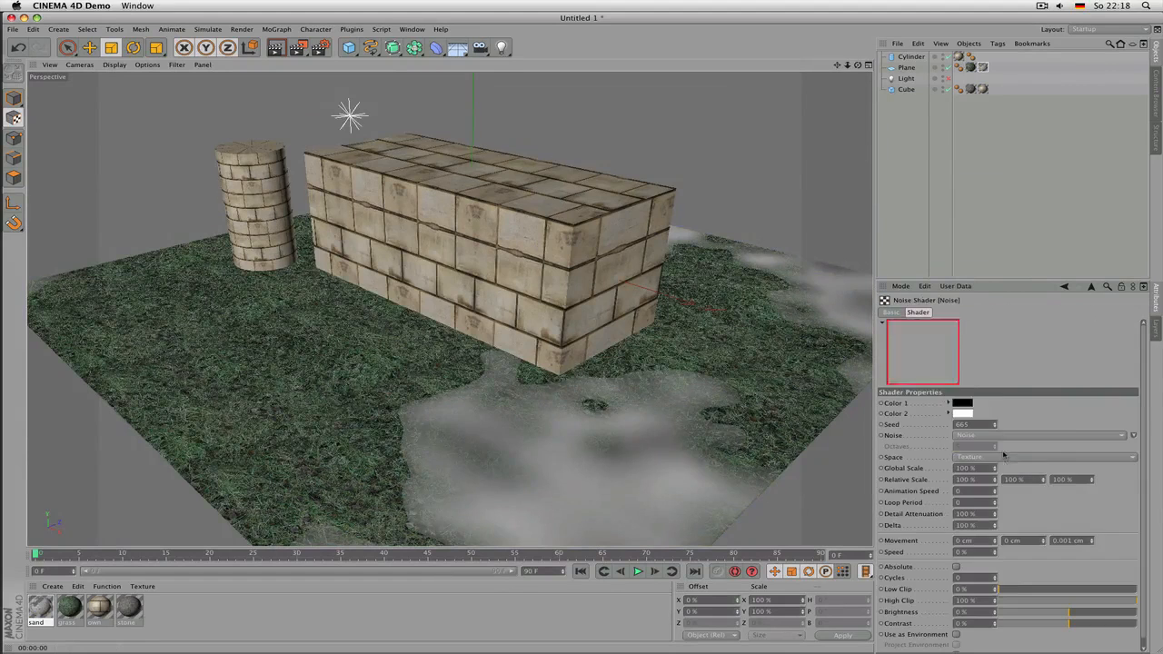
- Set the sand noise's Color 1 to a muted dark brown and Color 2 to a pale cream yellow
click(969, 403)
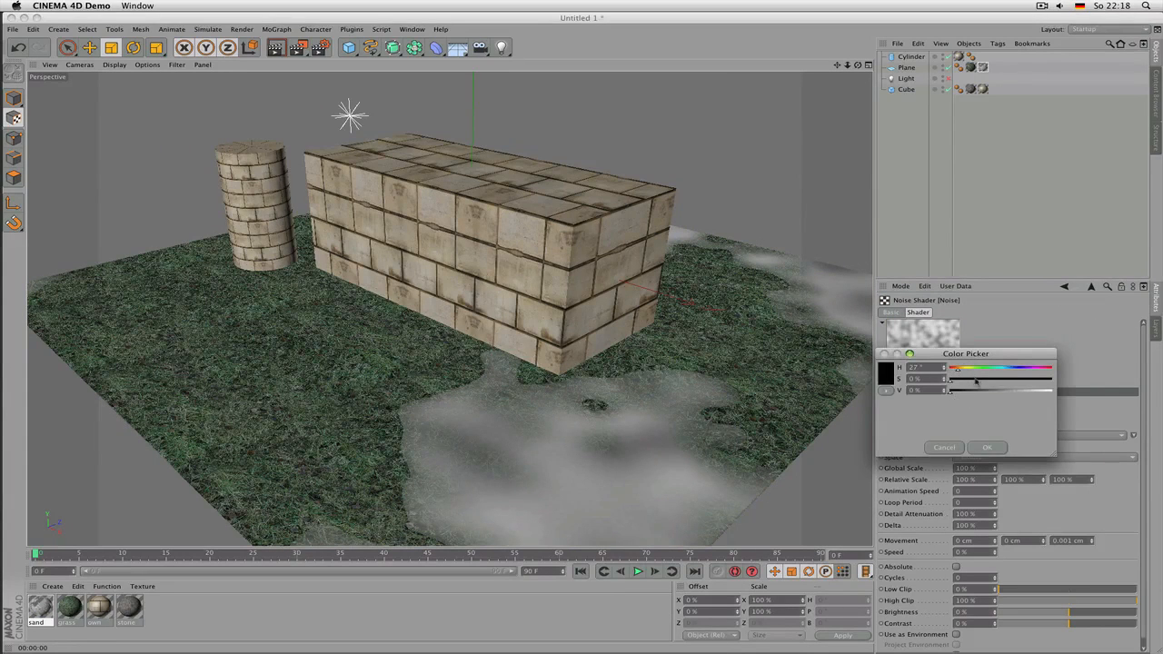
click(976, 380)
click(988, 391)
click(987, 445)
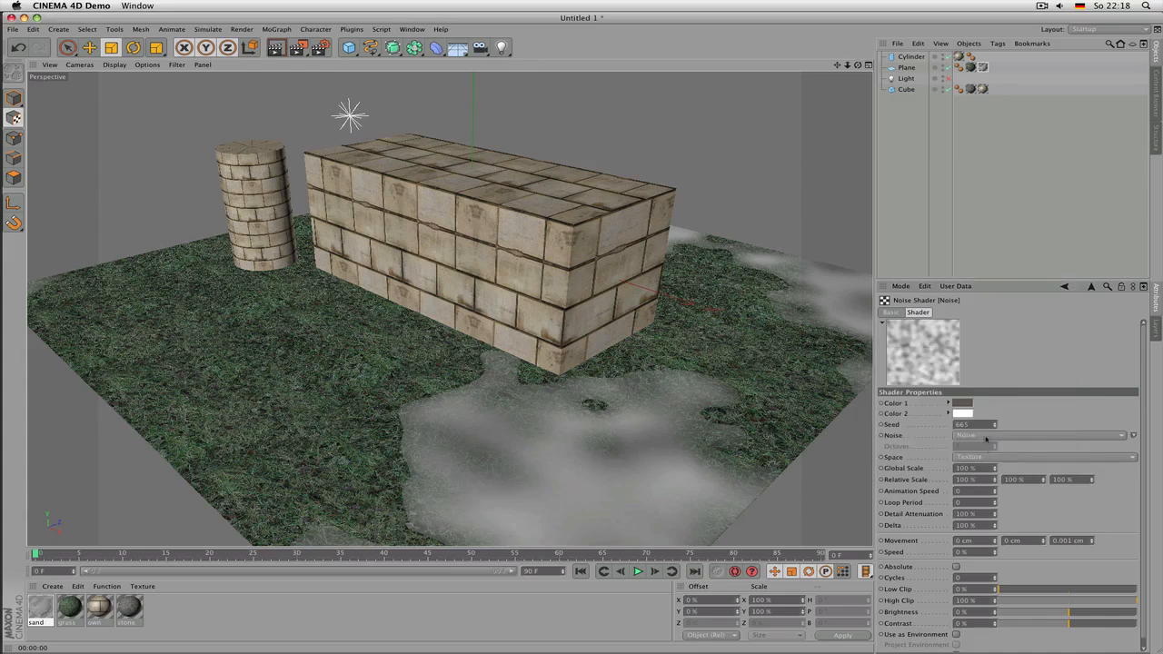
click(966, 414)
click(966, 380)
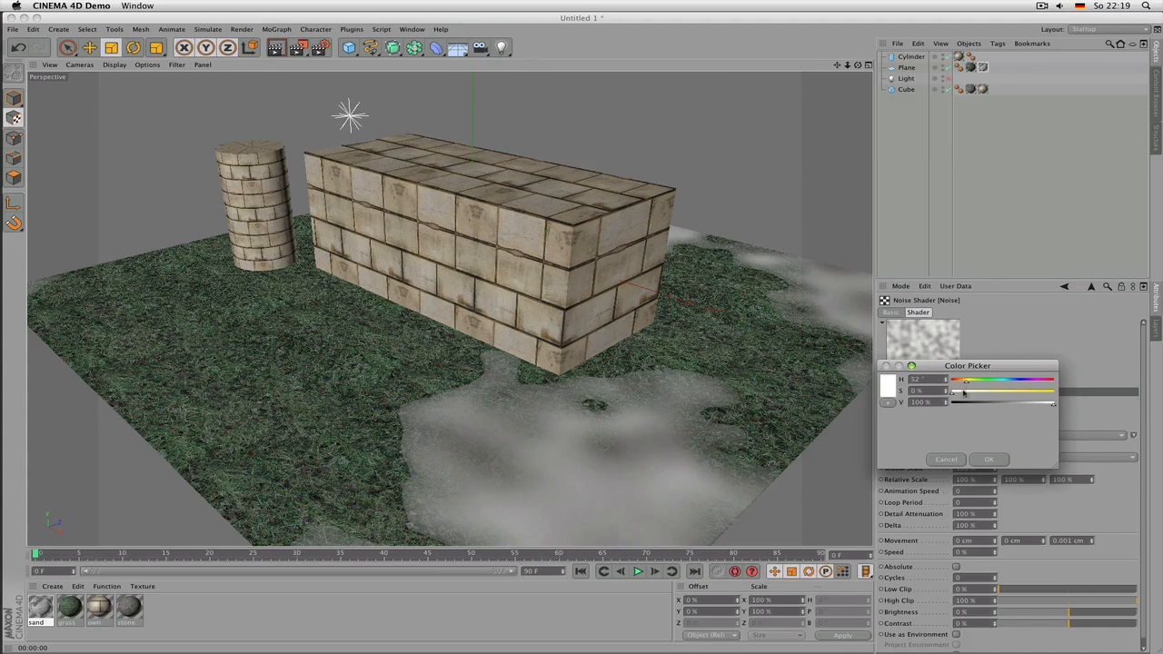
click(965, 391)
click(989, 460)
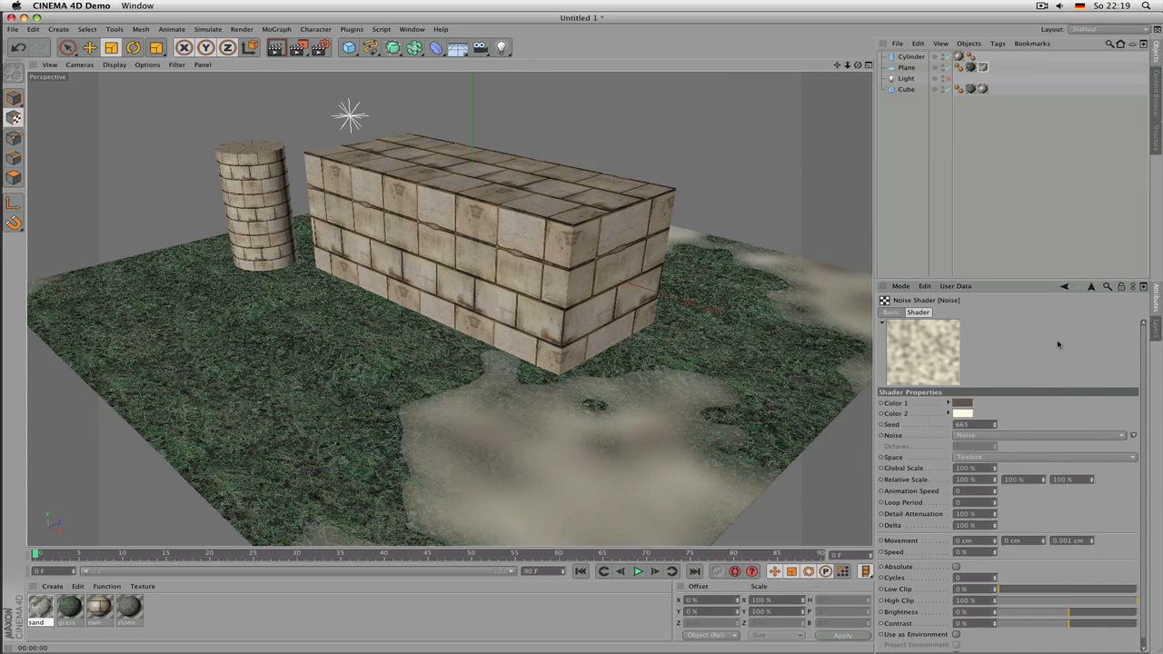
- Set the sand color noise's Global Scale to 5 % and render the view
double_click(969, 468)
text(5)
key(Return)
click(1091, 287)
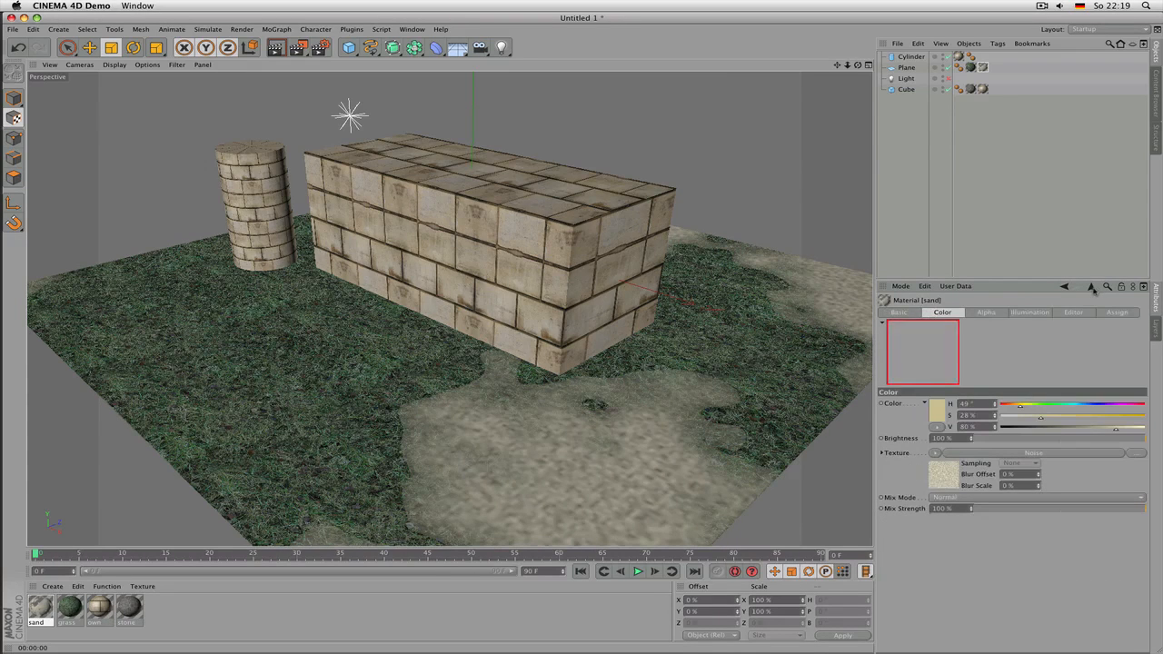
key(super+r)
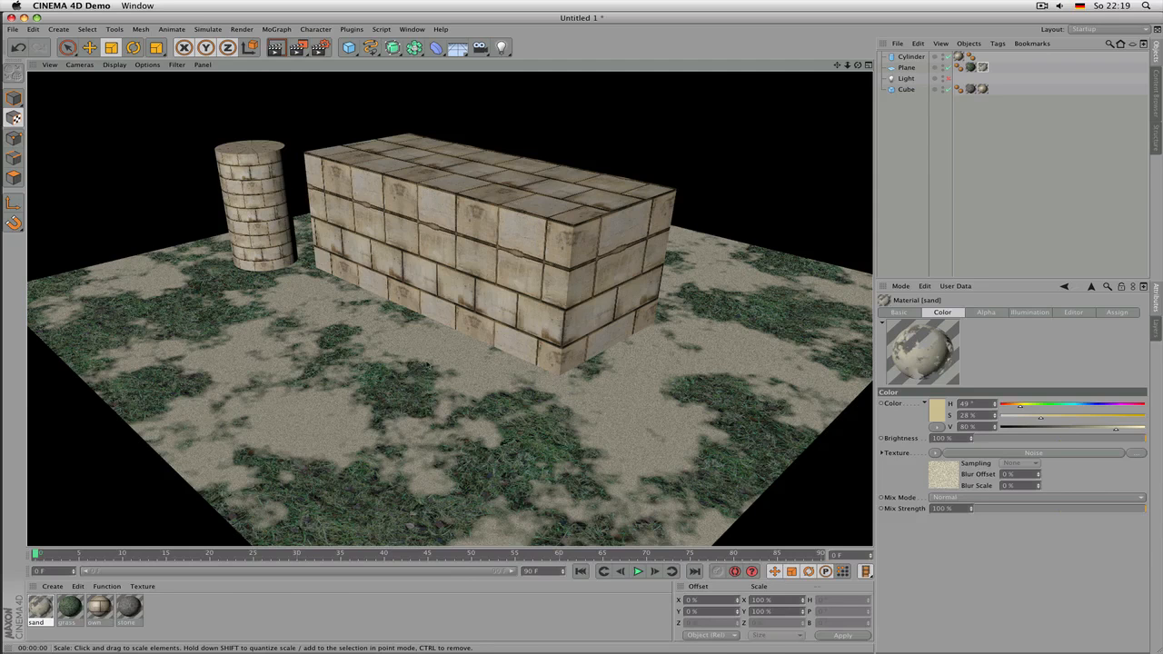
- Select the brick-textured cube in model mode and convert it into an editable polygon object
click(983, 68)
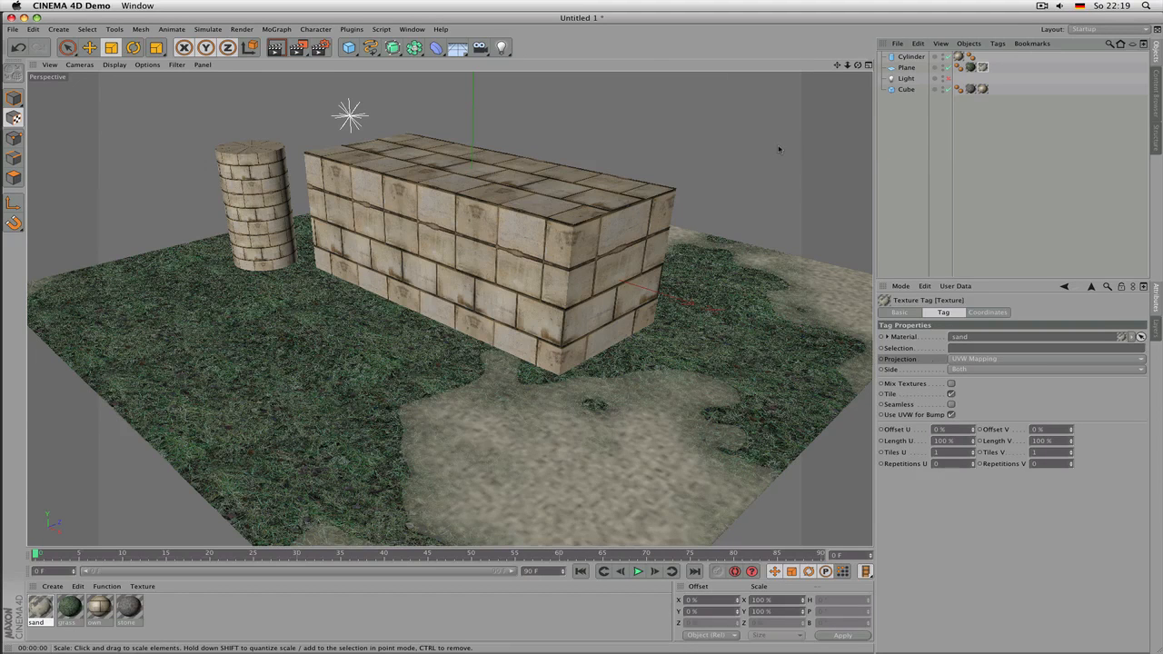
scroll(758, 160, up, 3)
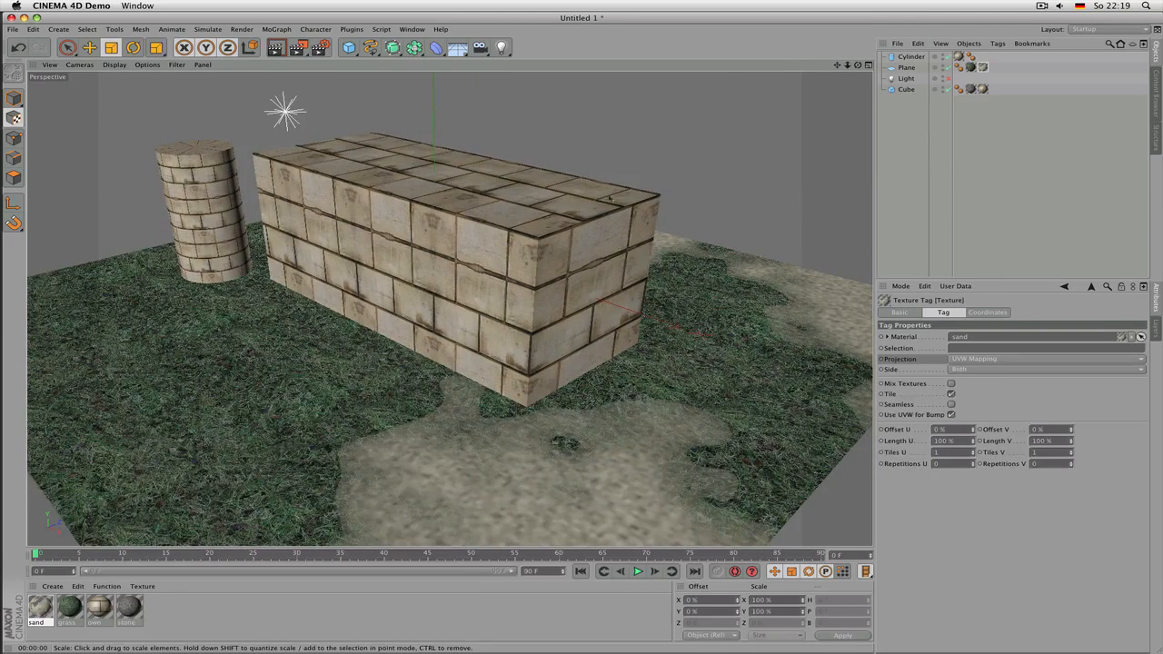
click(487, 235)
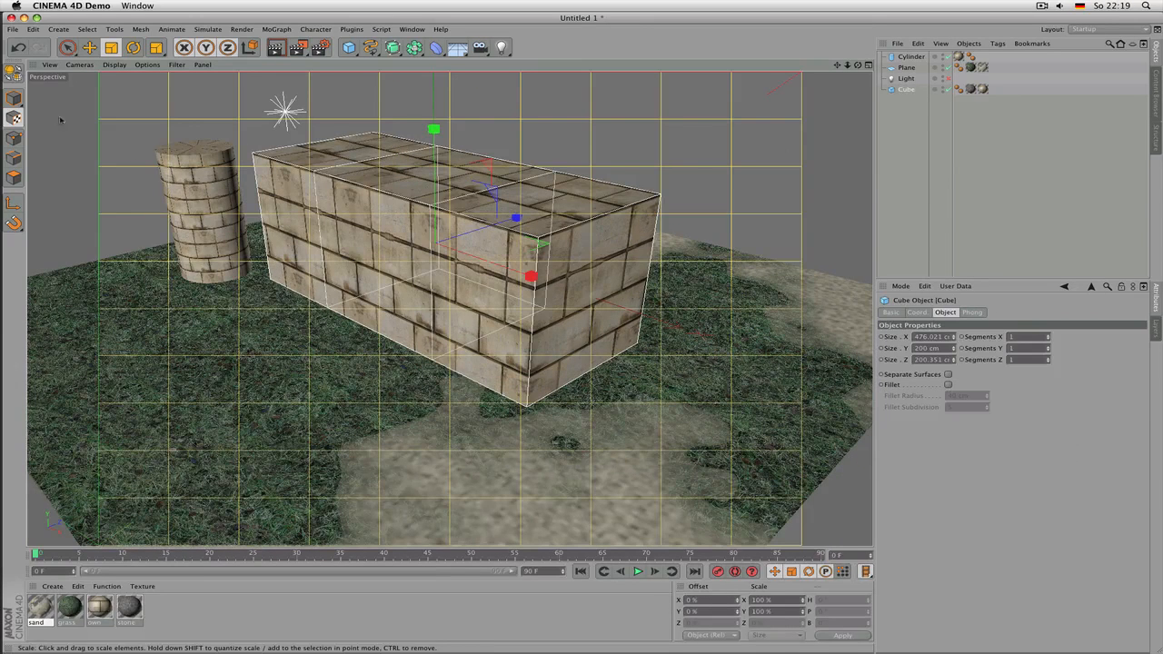
click(14, 98)
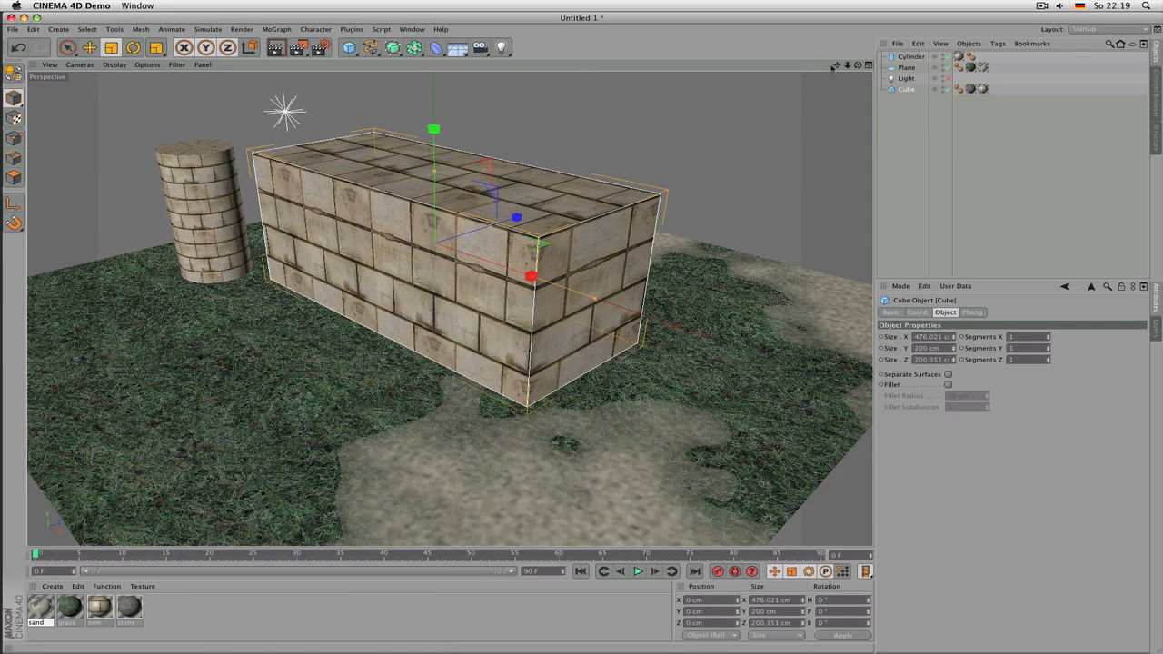
drag(837, 67, 844, 107)
scroll(578, 229, up, 1)
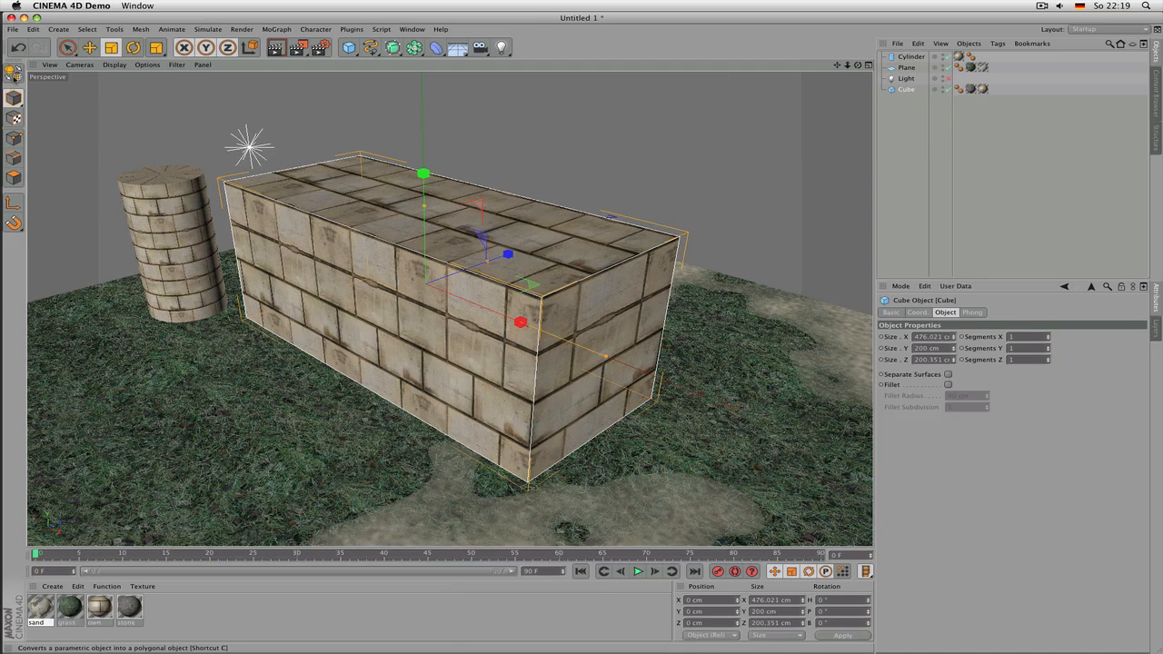
click(13, 72)
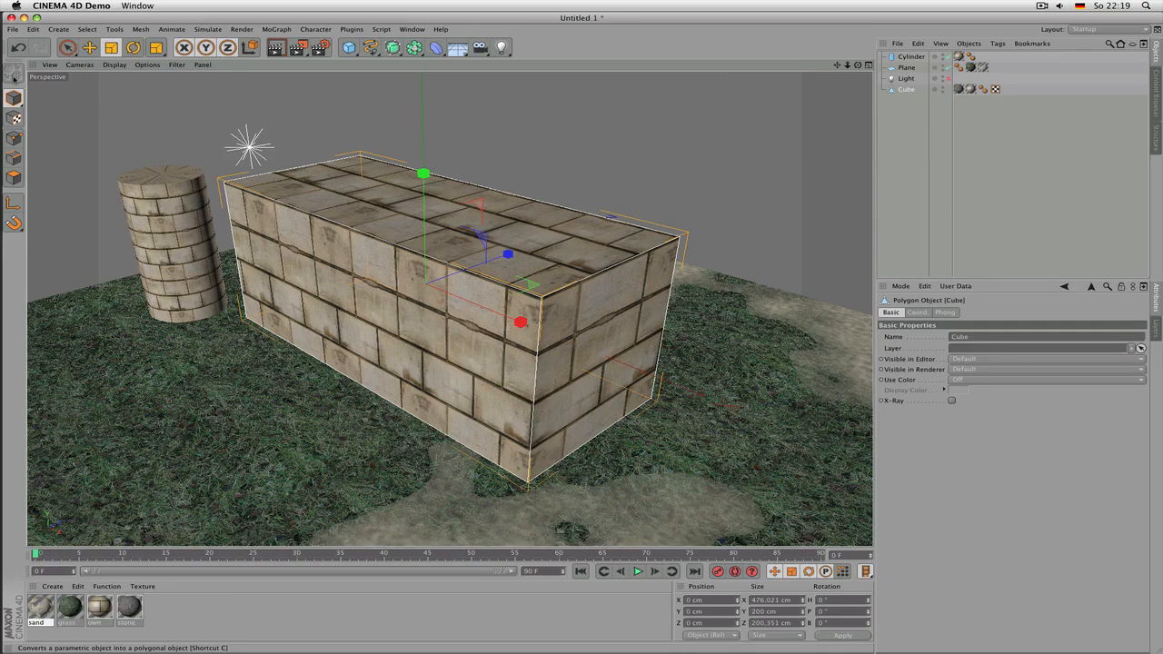
- Delete both the stone and own texture tags from the cube
click(67, 50)
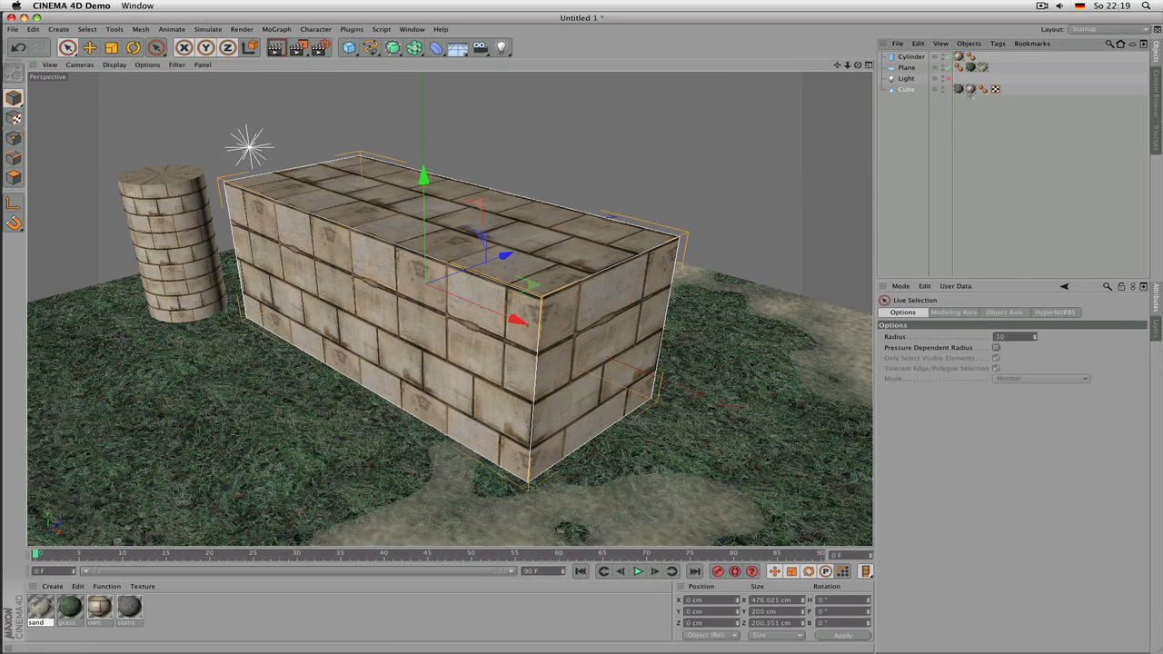
click(959, 89)
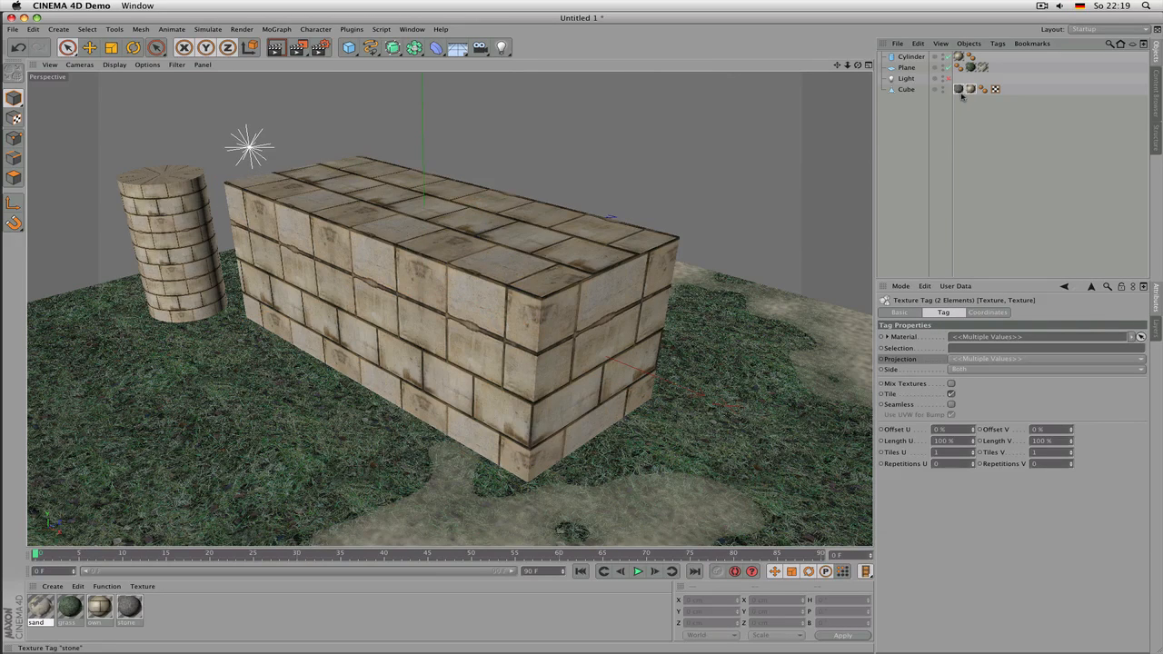
click(970, 90)
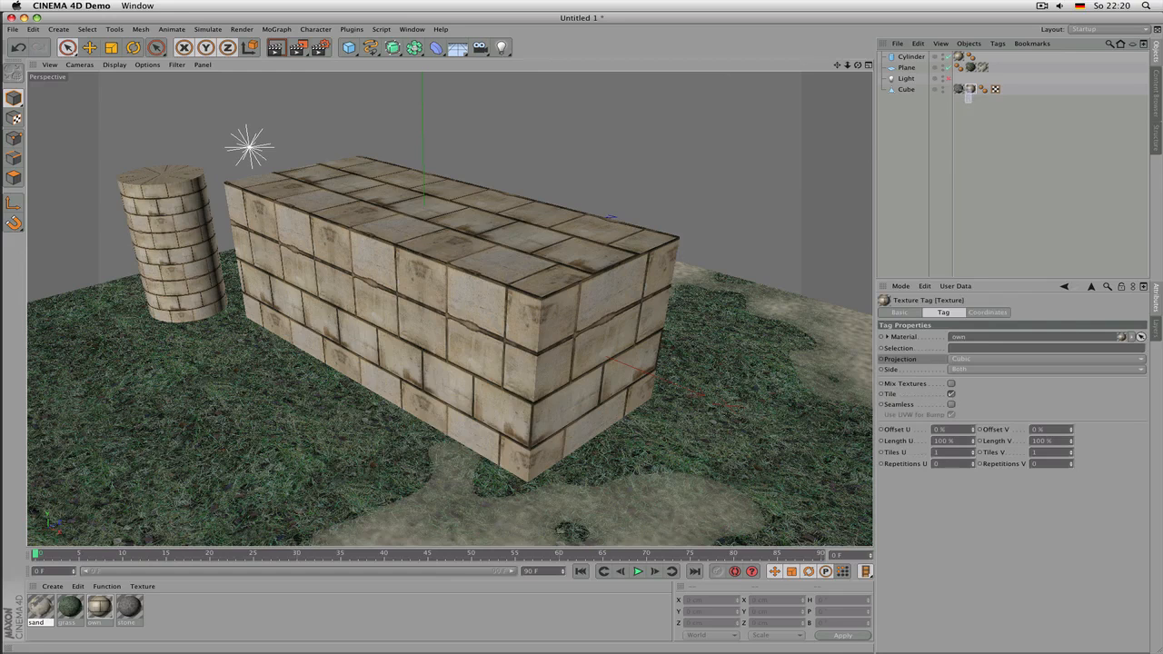
shift+click(958, 89)
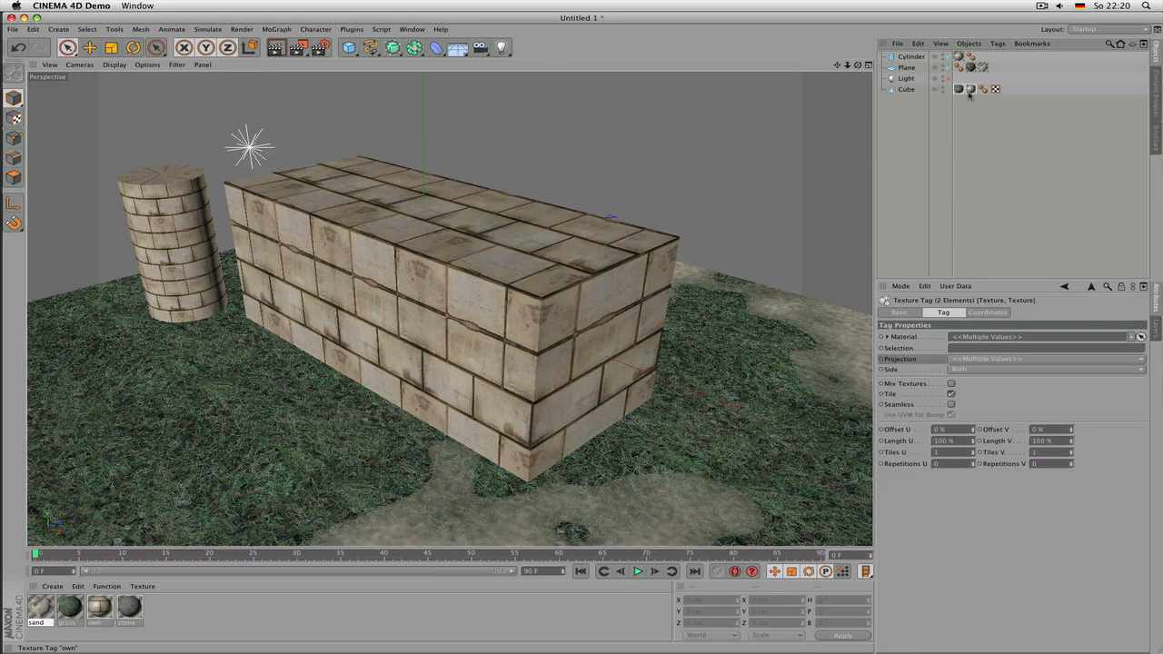
key(Delete)
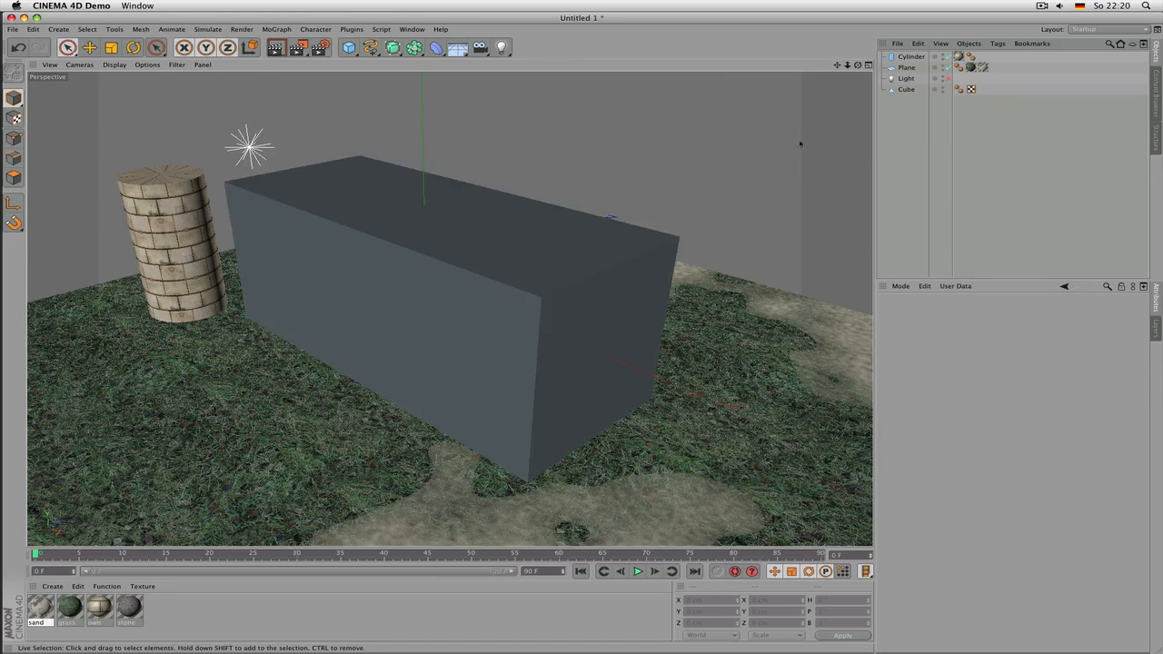
- Select the cube's top polygon with Live Selection and assign the stone material to that face only
click(599, 270)
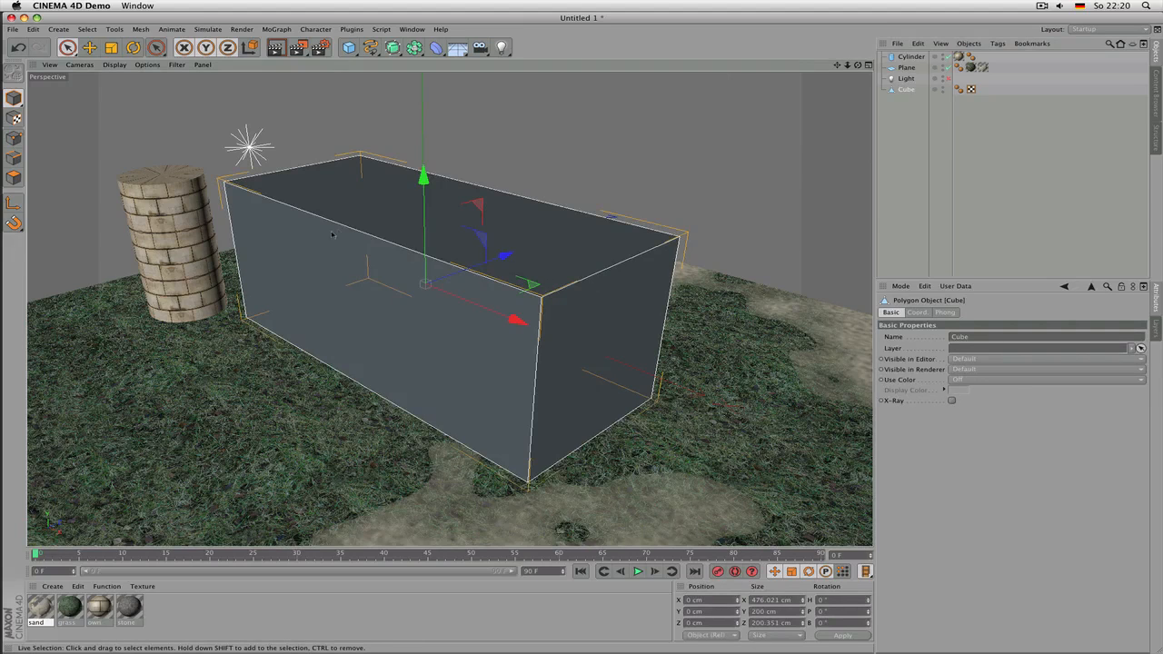
click(13, 177)
click(371, 210)
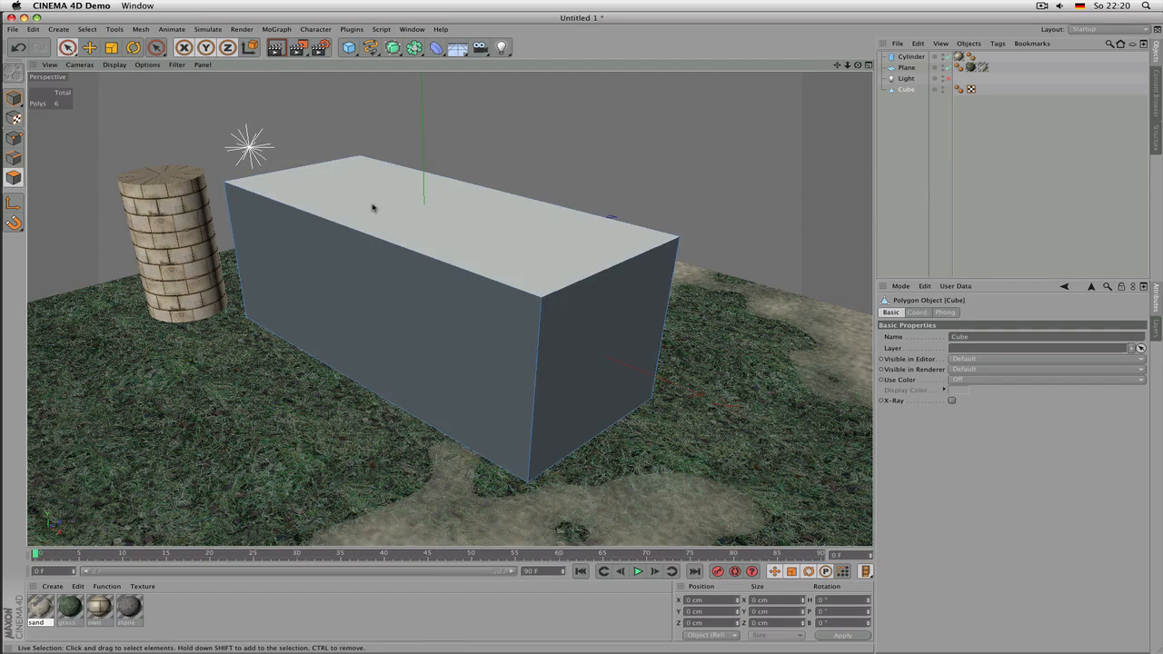
click(499, 222)
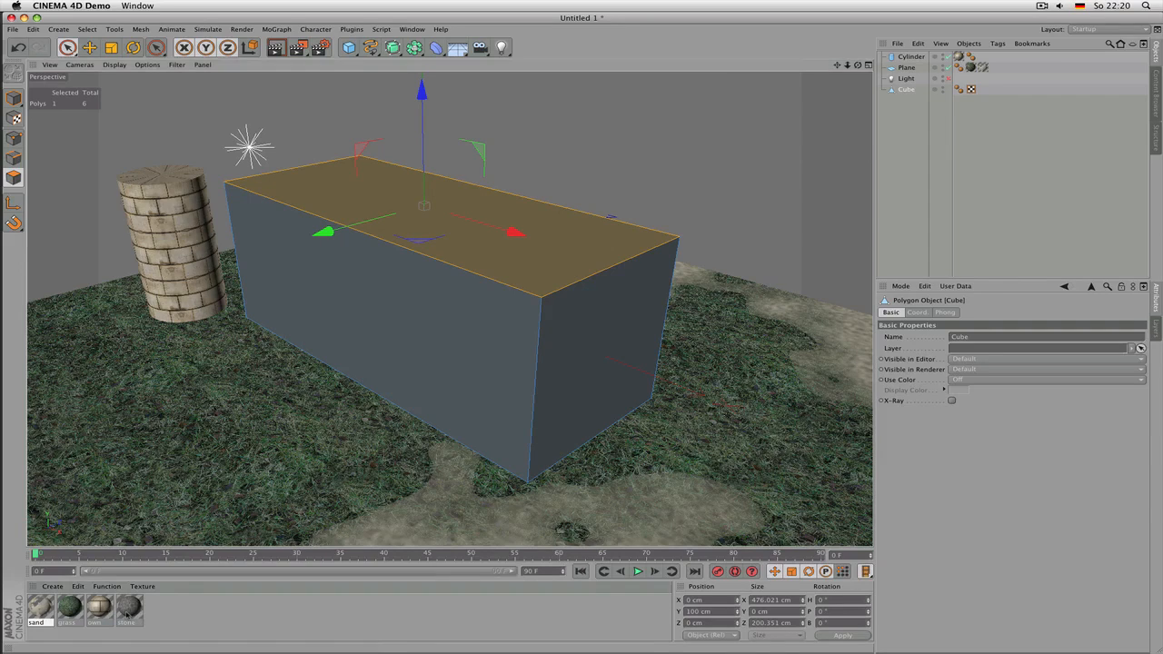
drag(127, 615, 520, 263)
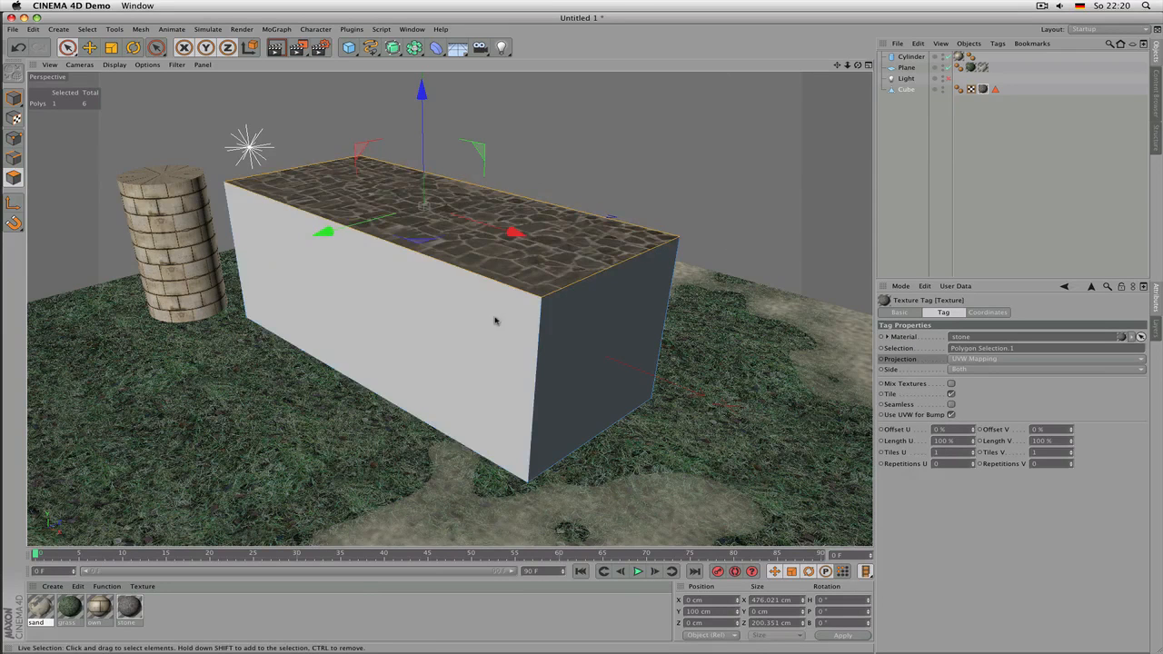
drag(445, 364, 606, 356)
alt+drag(693, 212, 634, 224)
mouse_move(448, 308)
alt+mouse_down()
mouse_move(438, 313)
mouse_move(446, 306)
mouse_move(493, 407)
mouse_move(605, 404)
mouse_move(594, 366)
mouse_move(618, 360)
mouse_move(607, 330)
mouse_move(450, 309)
mouse_move(366, 317)
mouse_move(494, 345)
mouse_move(449, 309)
mouse_move(363, 193)
alt+mouse_up()
scroll(400, 207, down, 5)
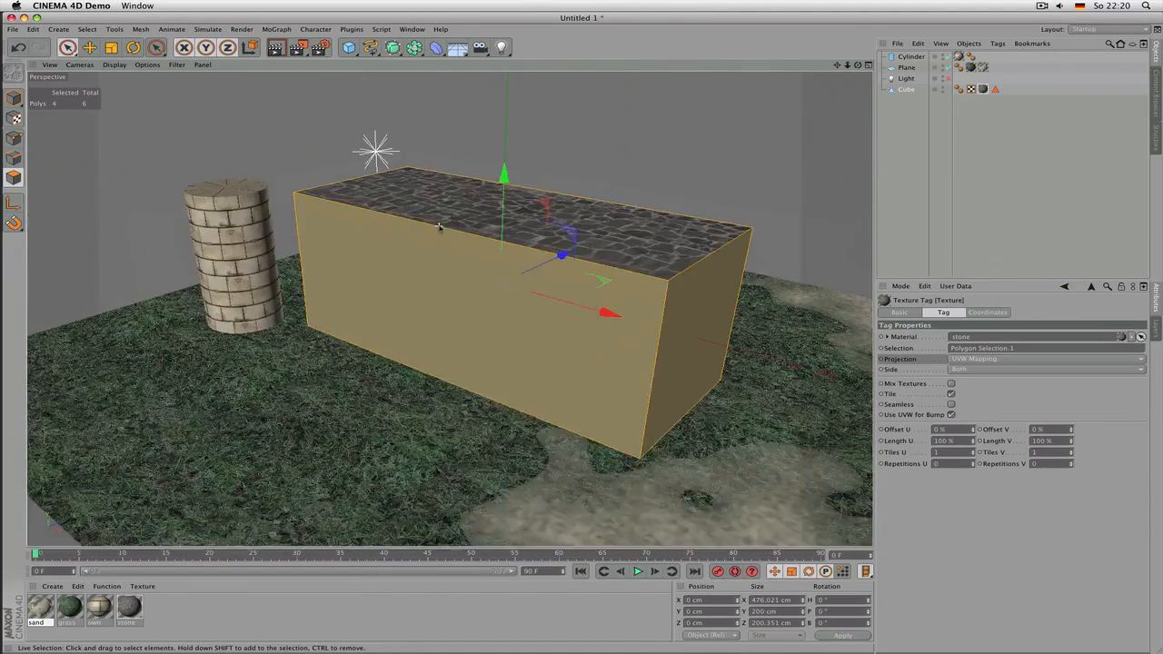
- Select all four side polygons of the cube and assign the own brick material to them
click(532, 304)
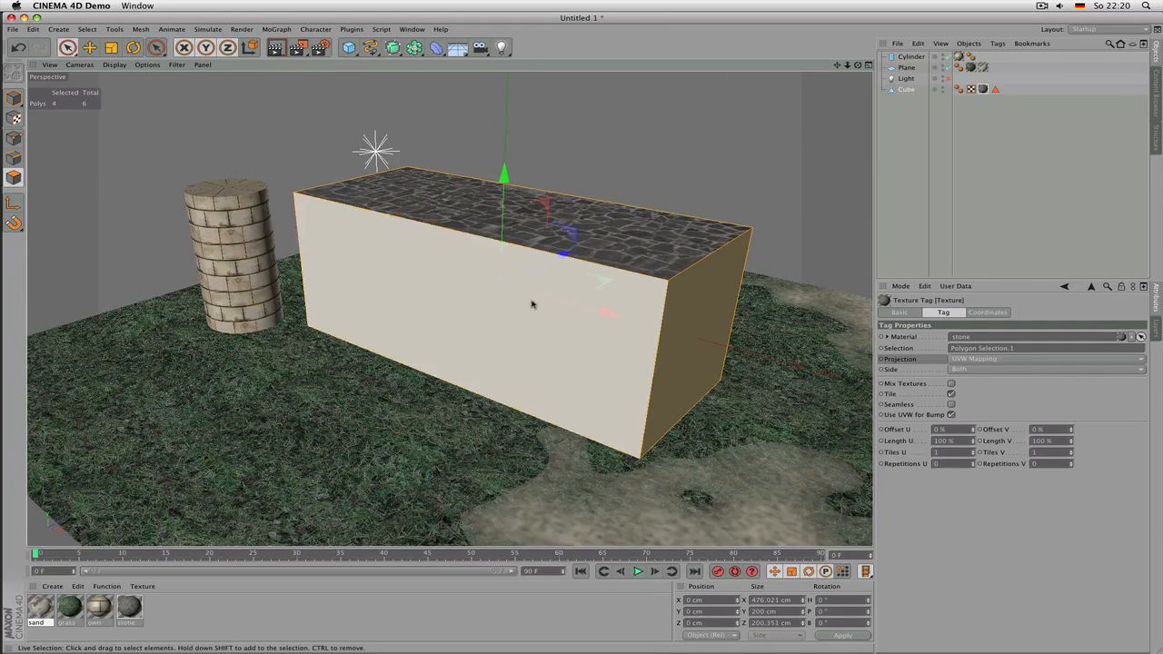
shift+click(700, 336)
alt+drag(724, 358, 449, 309)
shift+click(457, 270)
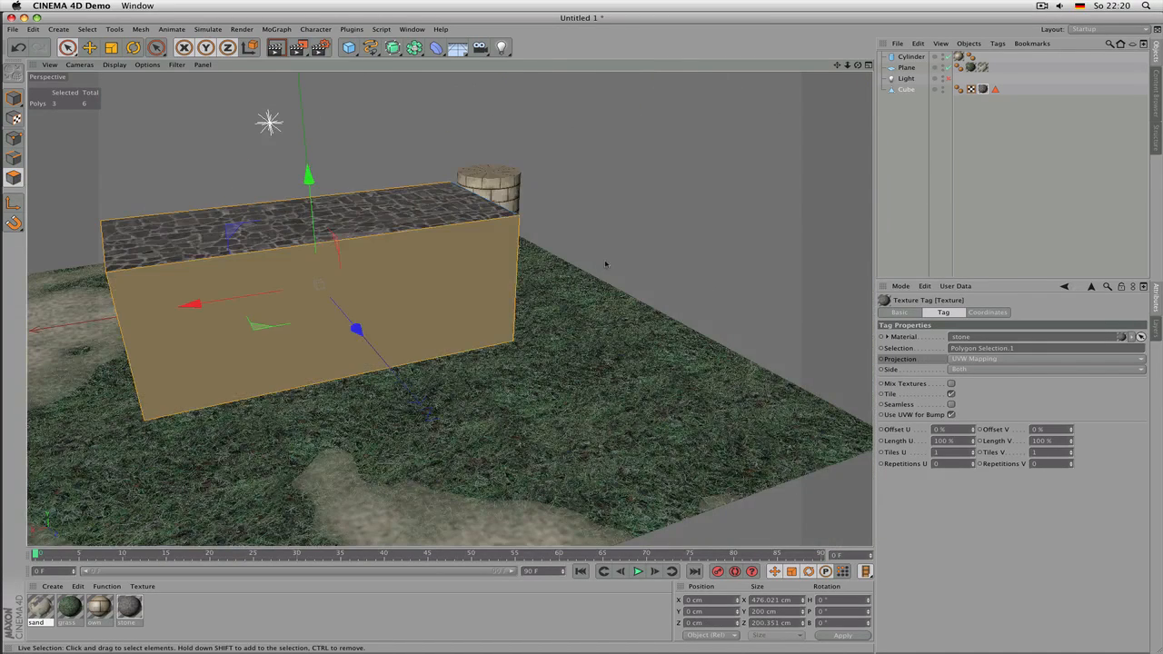
alt+drag(607, 263, 391, 236)
shift+click(413, 219)
alt+drag(536, 305, 296, 180)
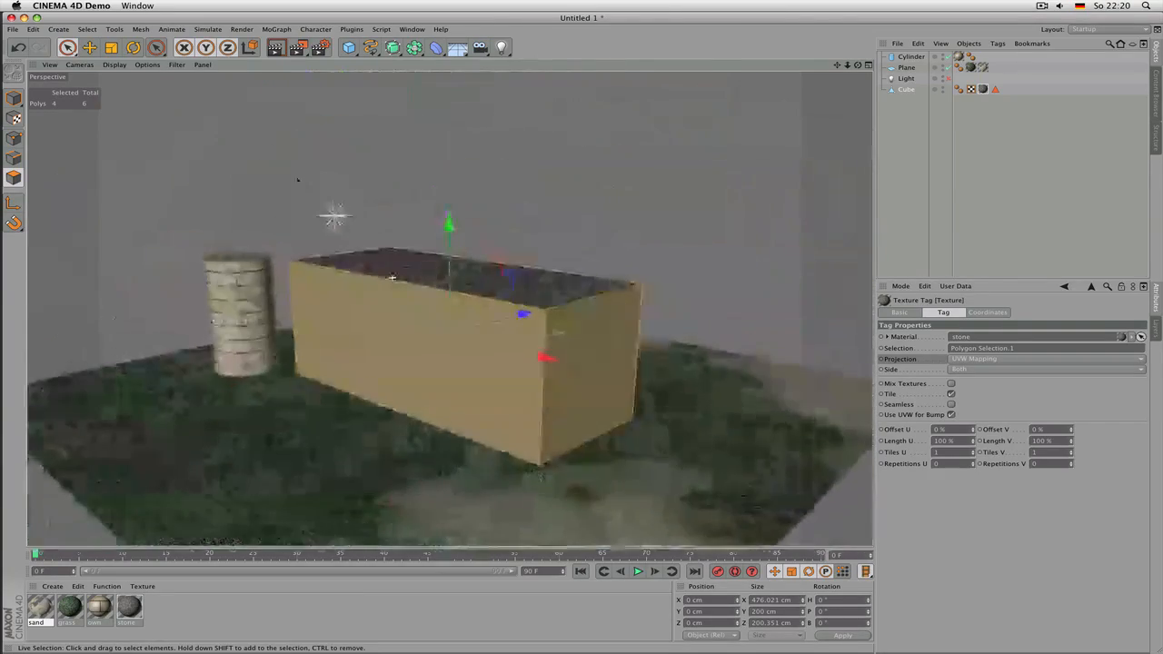
drag(106, 609, 429, 388)
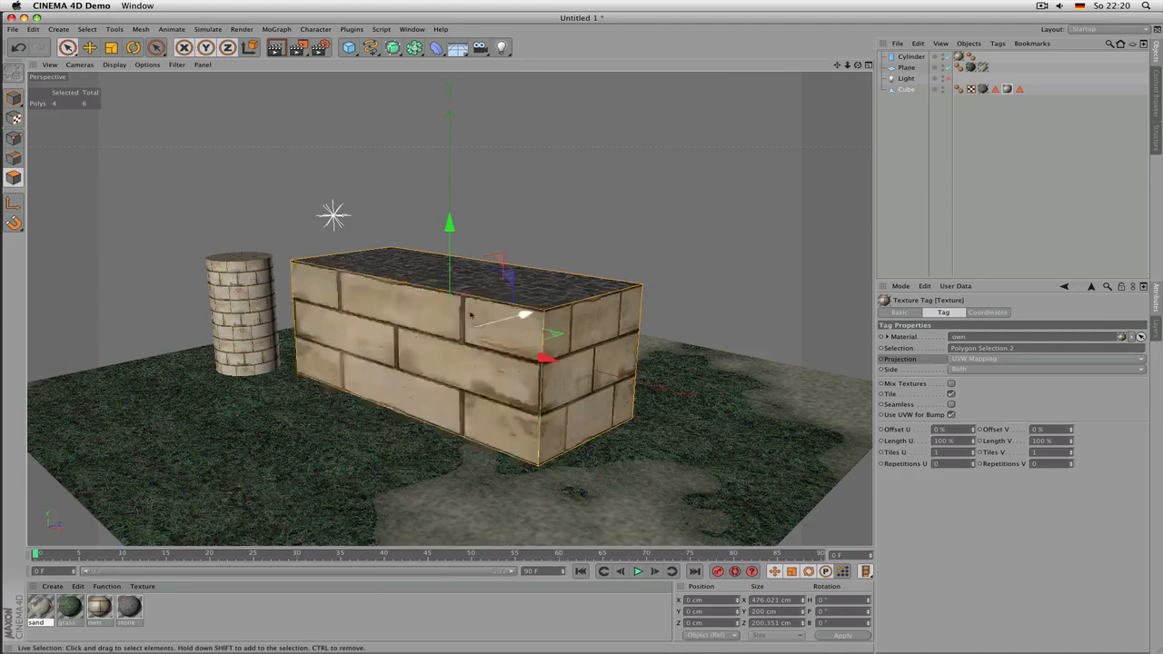
- Deselect the cube, render the view, and inspect its texture tags and the polygon selection tag for the stone top
click(994, 167)
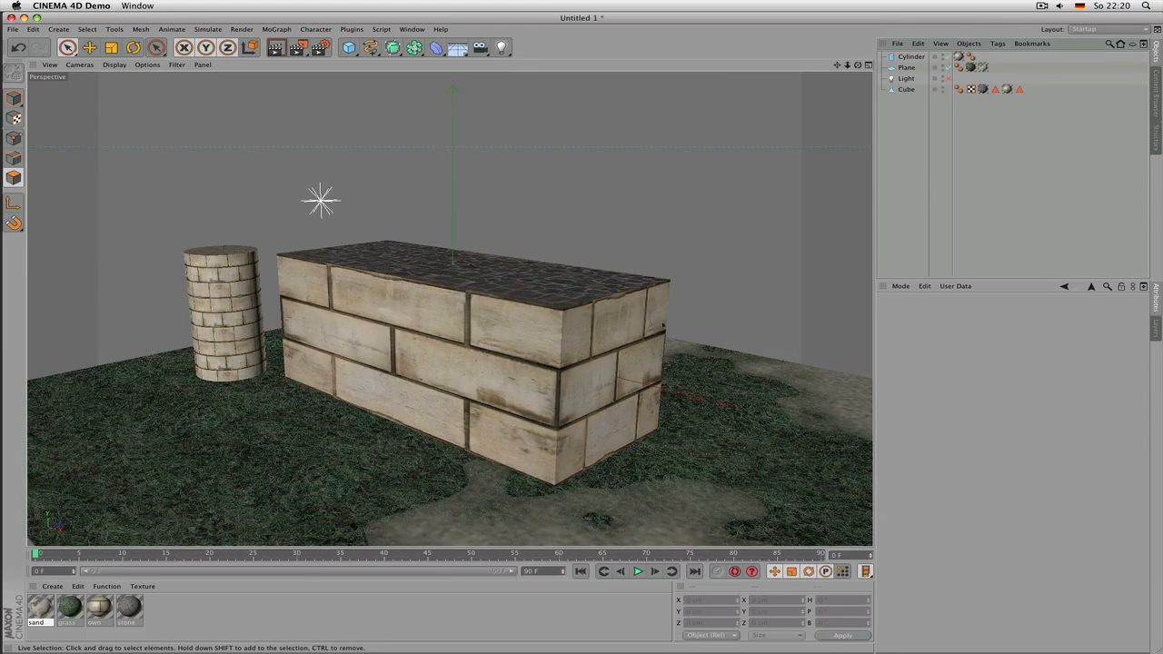
alt+drag(626, 323, 592, 366)
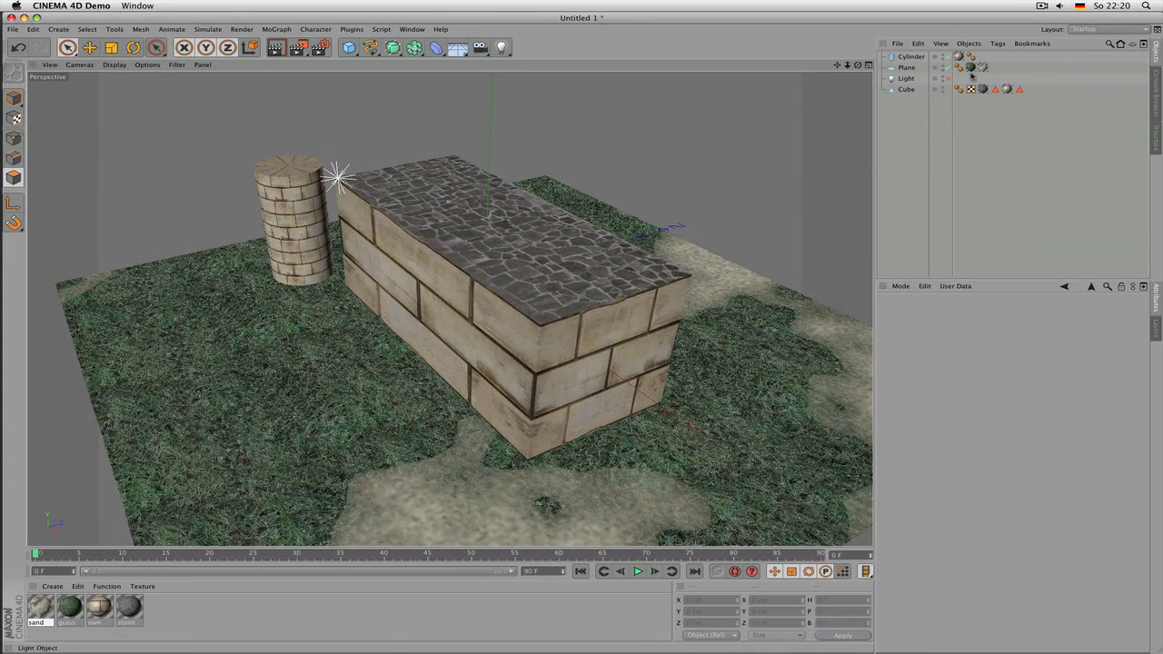
click(1007, 89)
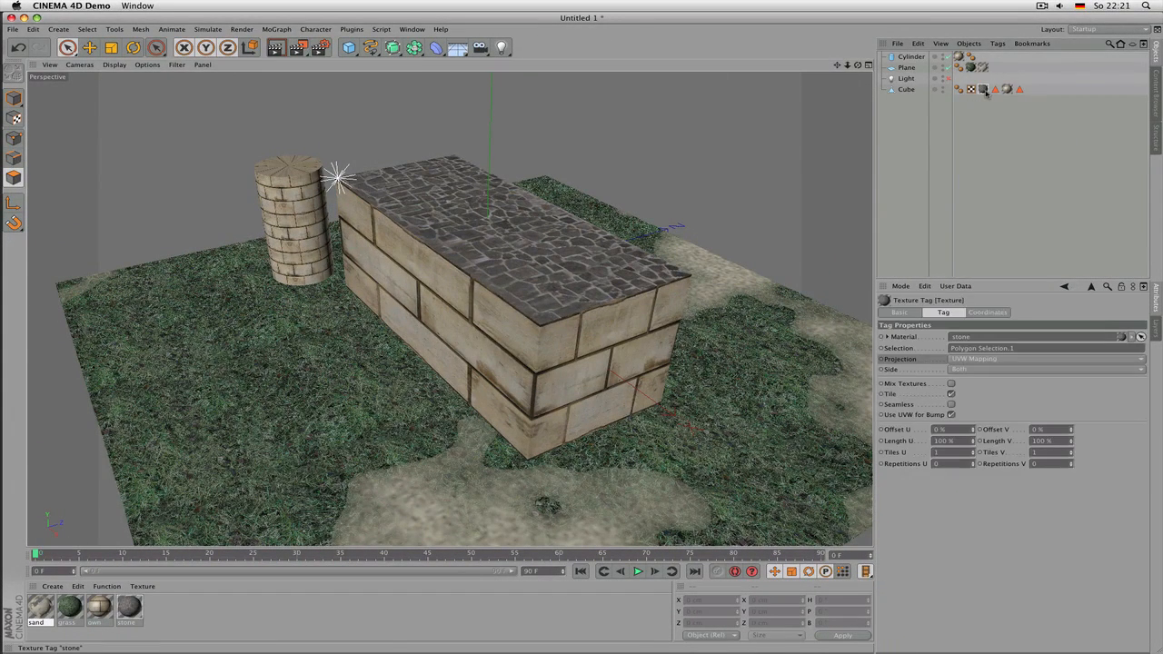
key(ctrl+r)
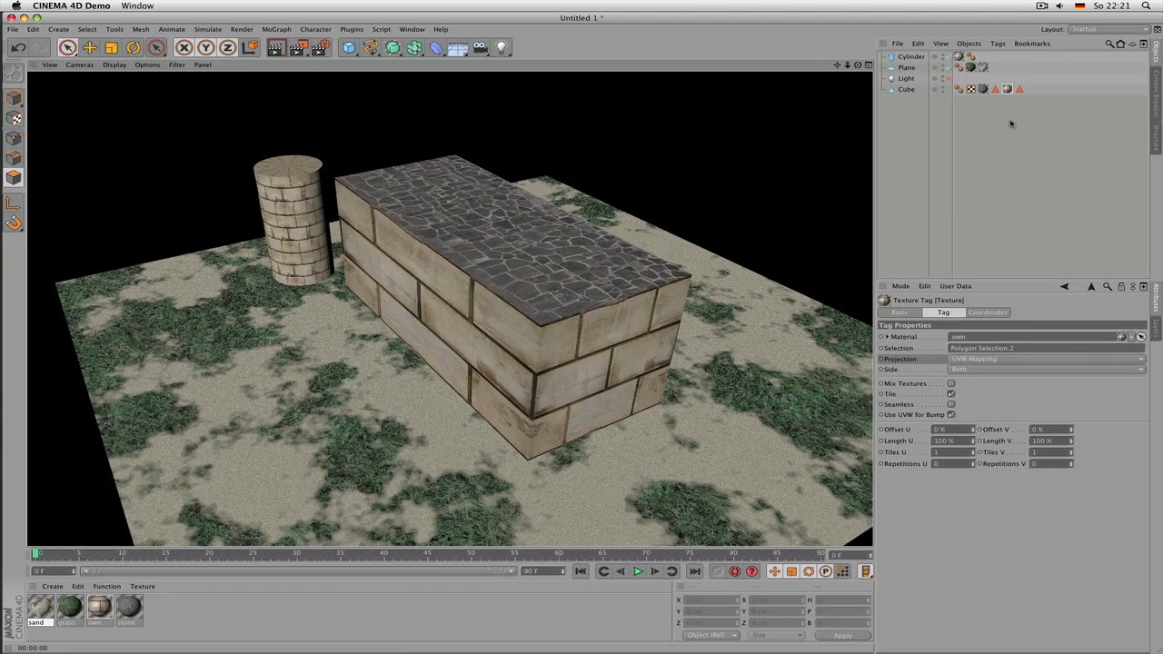
click(995, 89)
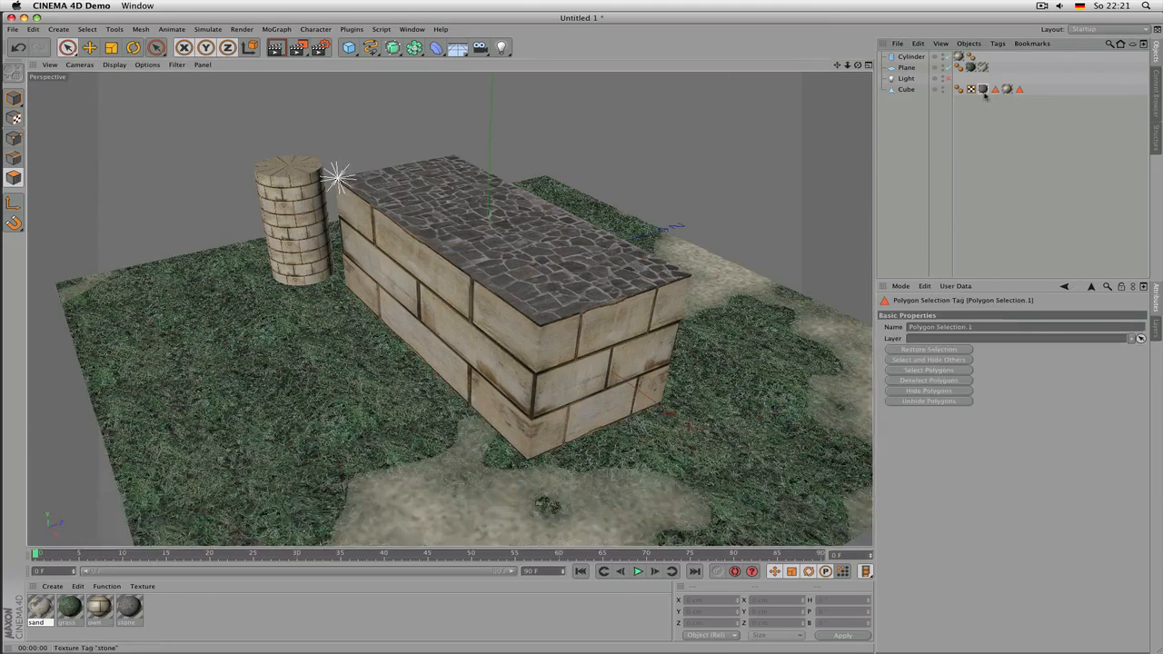
- Compare the Selection names in the cube's stone and own texture tags with the names of its two polygon selection tags
click(982, 89)
click(994, 90)
click(983, 89)
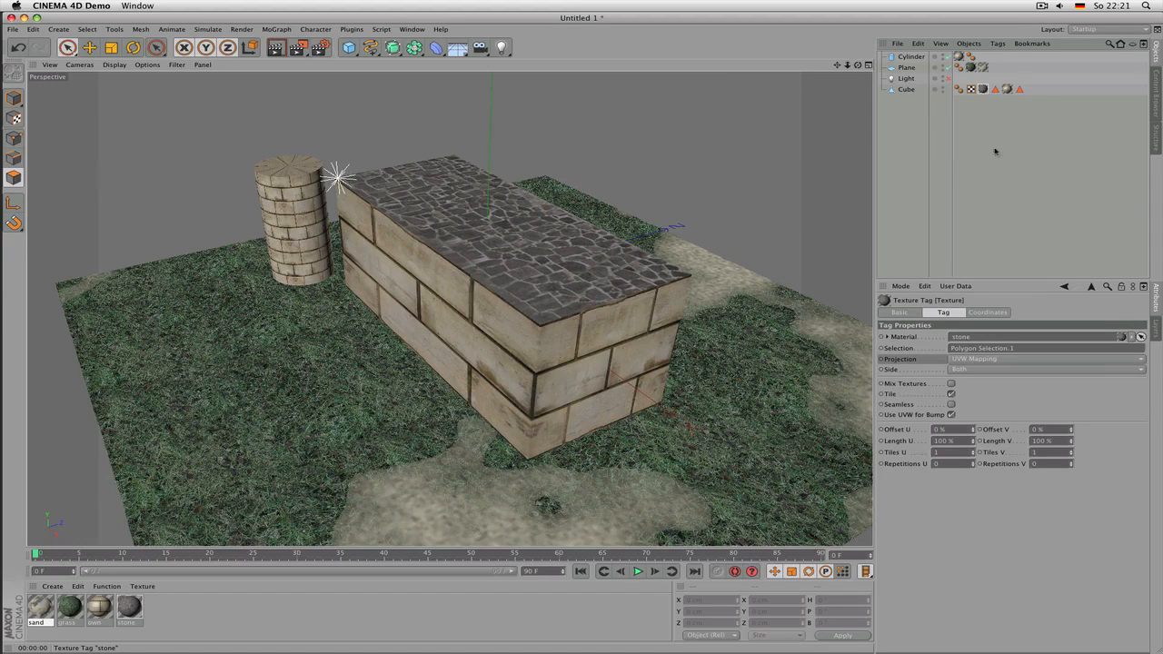
click(912, 350)
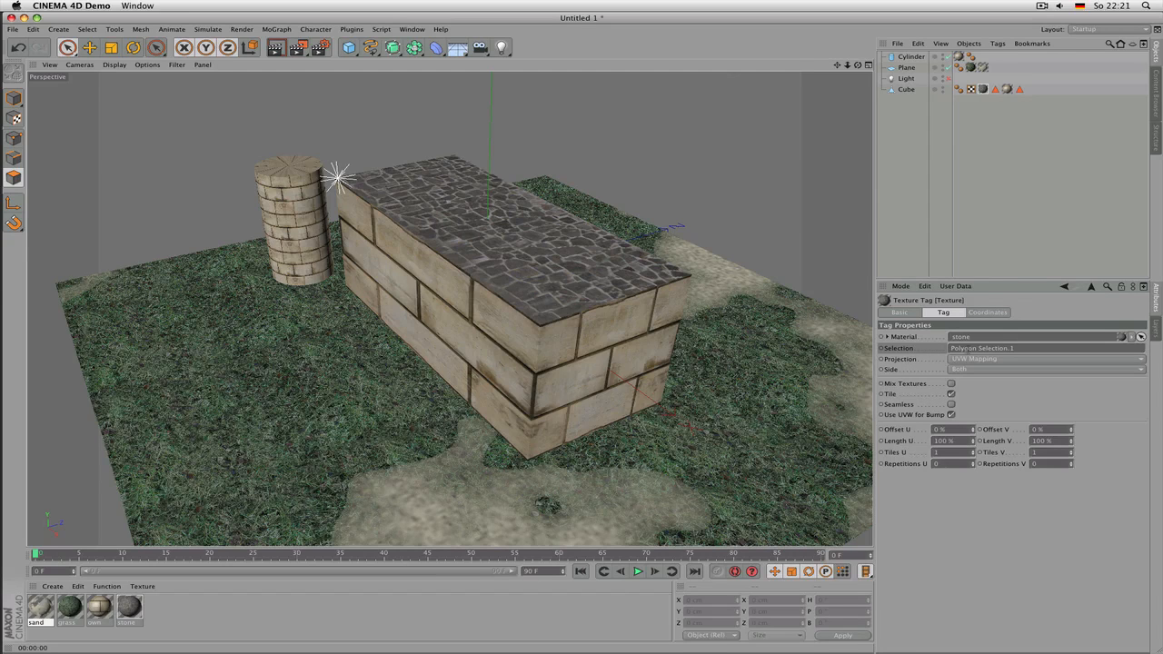
click(966, 348)
click(995, 89)
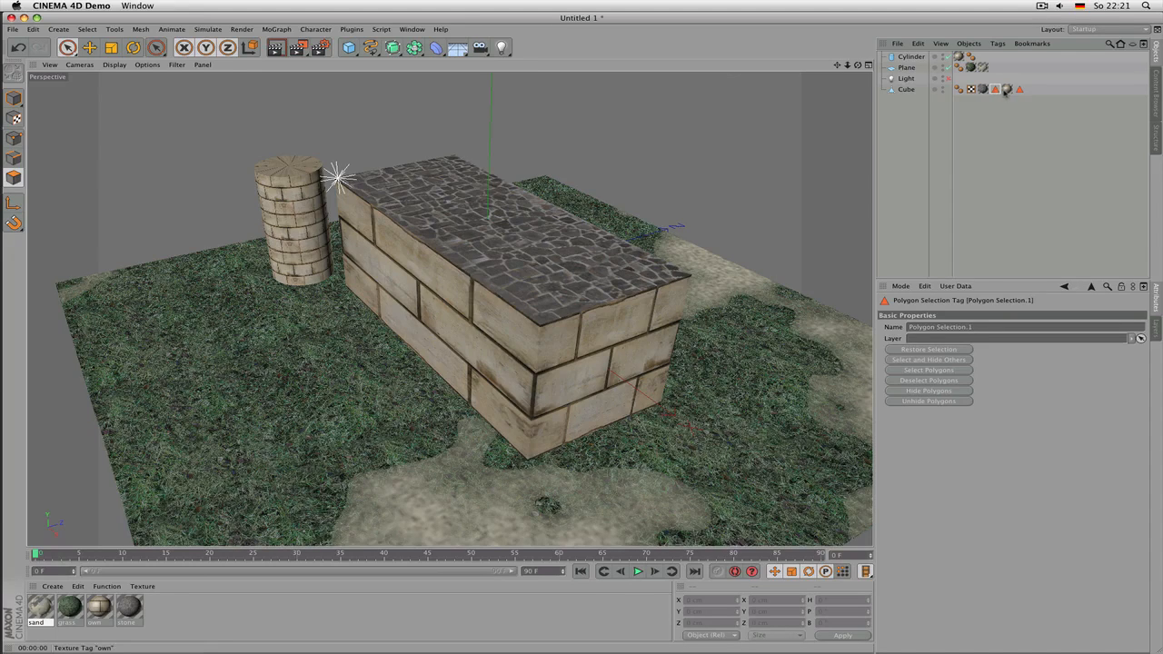
click(1006, 89)
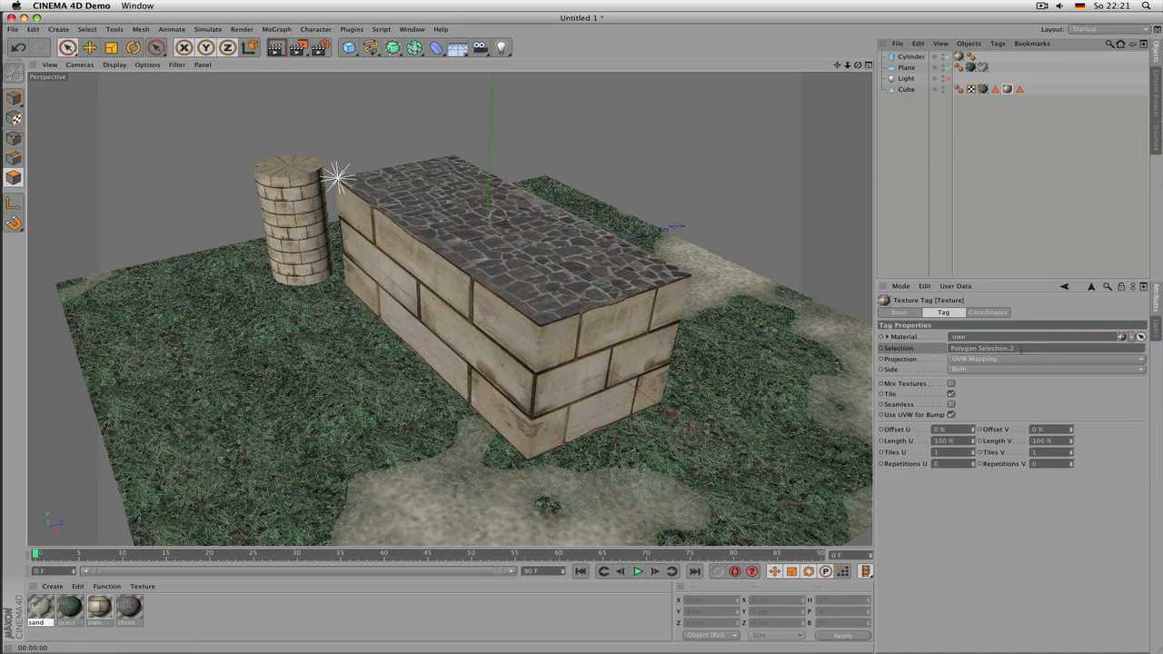
click(1019, 89)
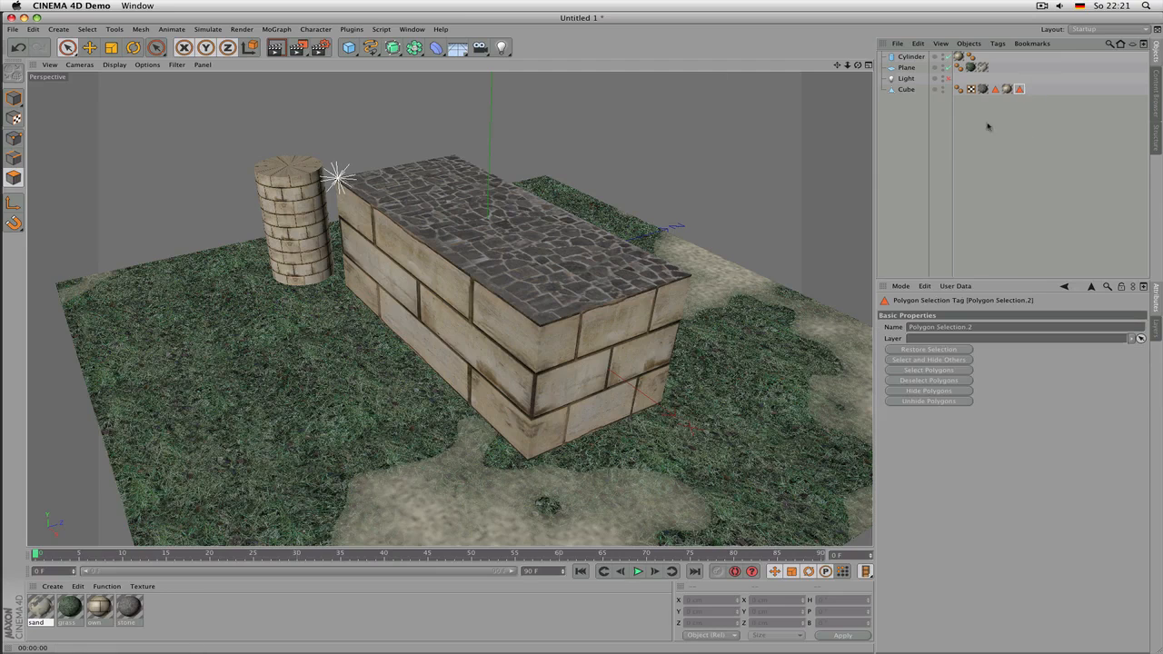
- Recall the cube's side-face and top-face selections from their polygon selection tags, then select only the short end face
double_click(1019, 89)
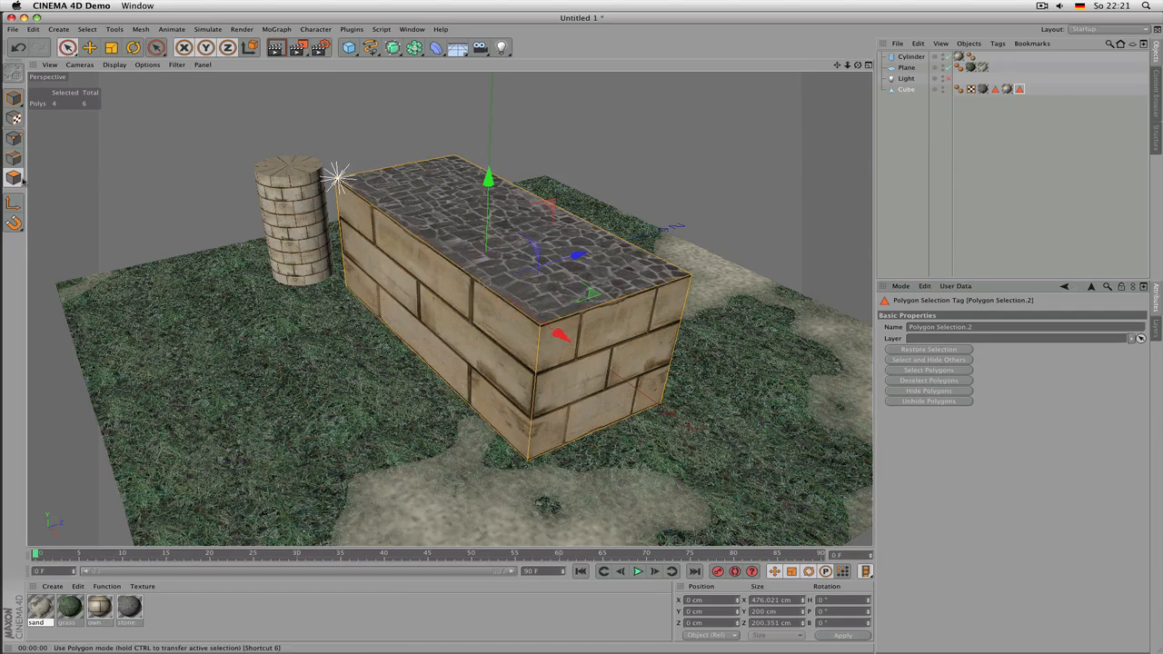
drag(859, 65, 609, 69)
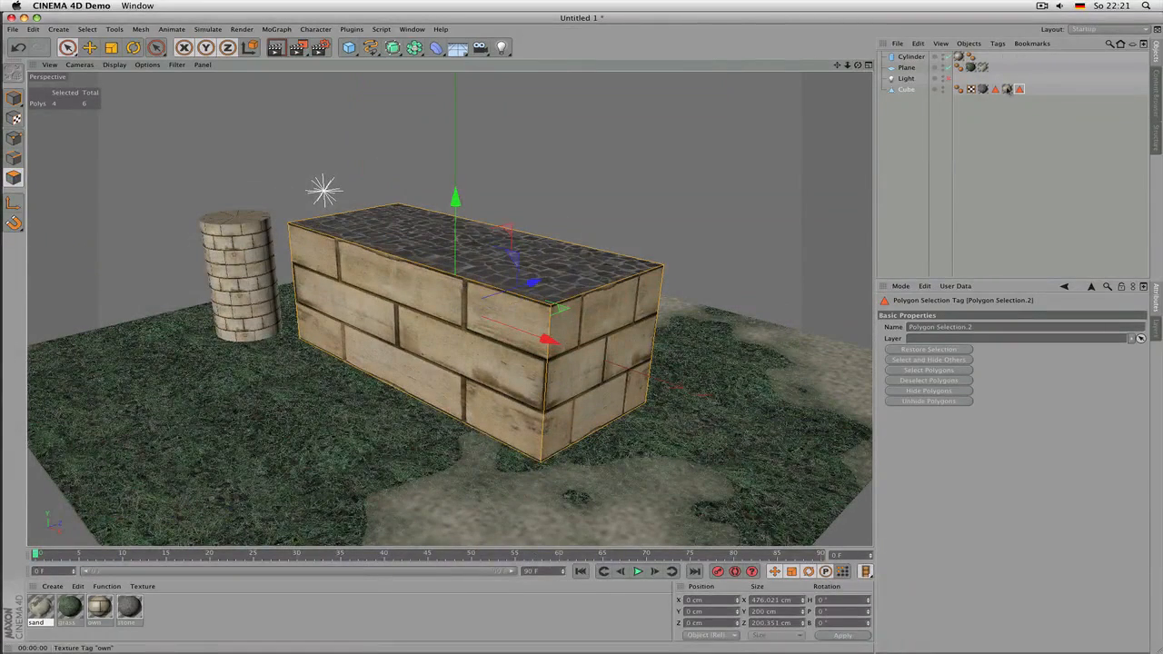
click(995, 89)
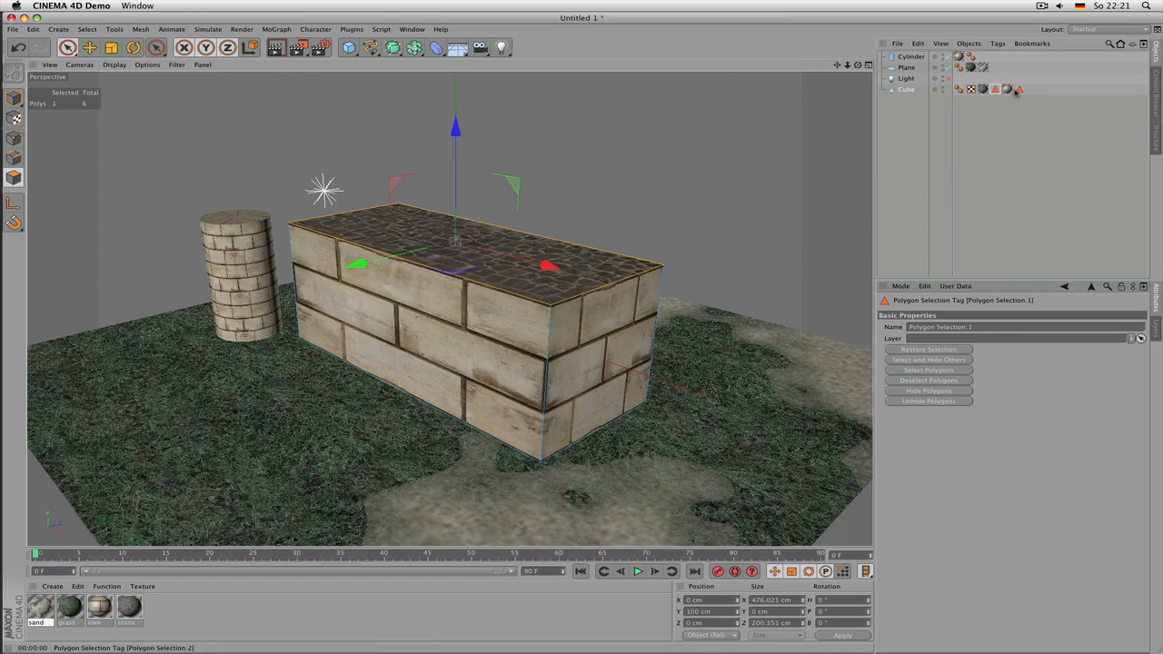
click(596, 353)
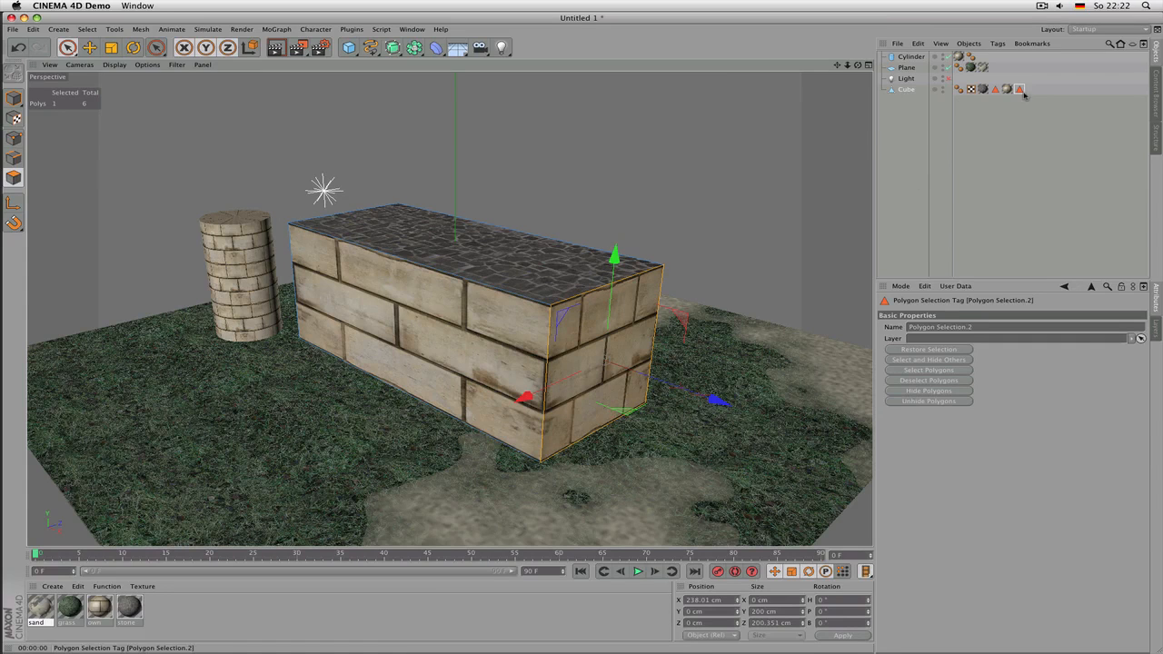
- Restore the cube's side-face selection, remove the short end face from it, and update Polygon Selection.2 with Set Selection
double_click(1021, 92)
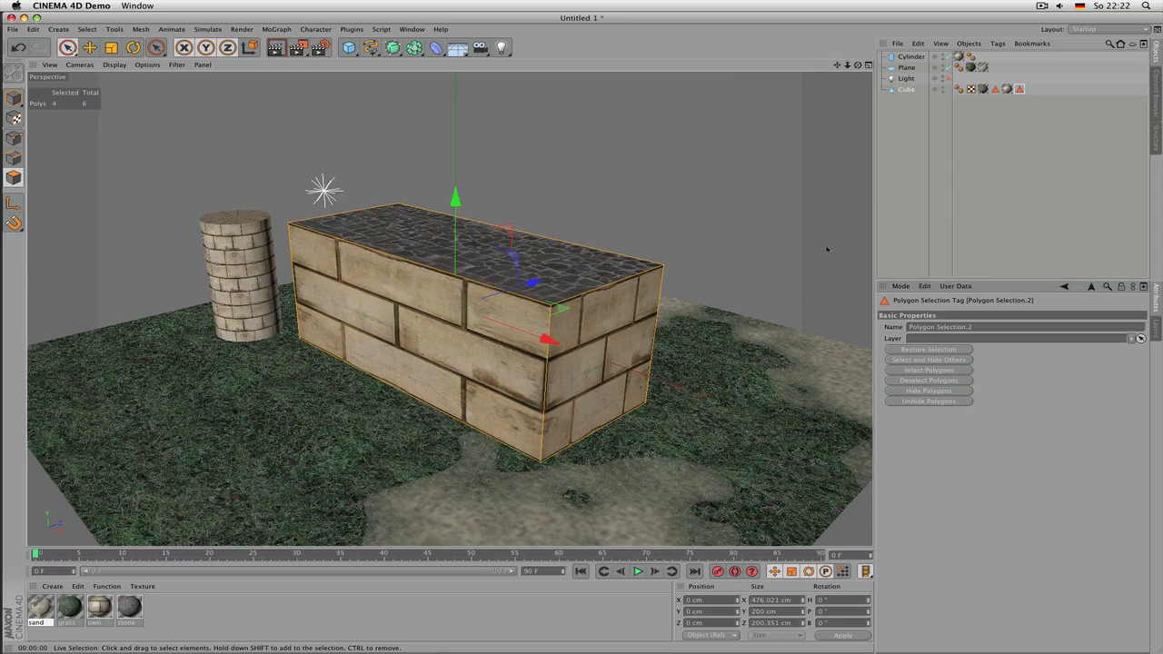
ctrl+click(622, 356)
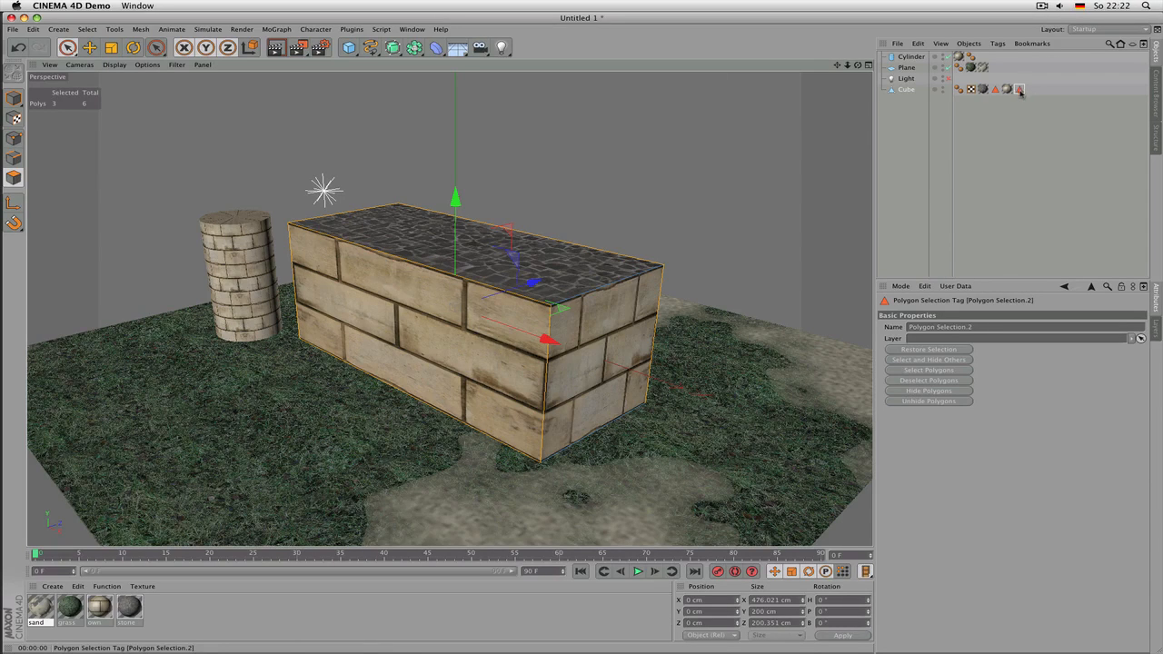
click(89, 29)
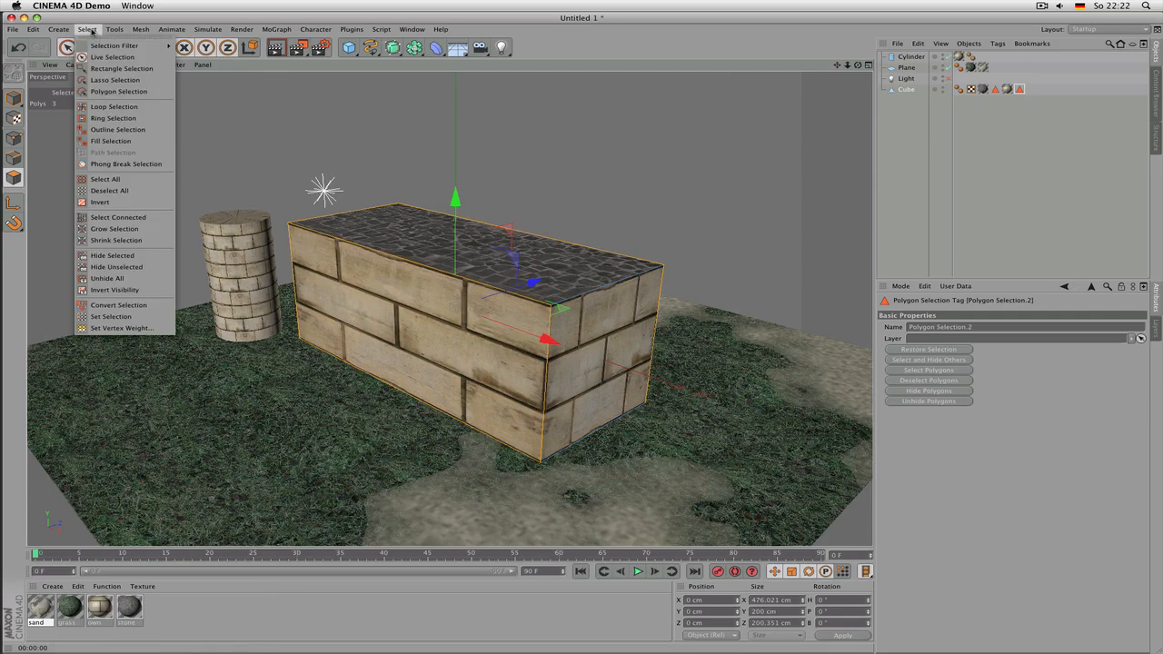
click(109, 316)
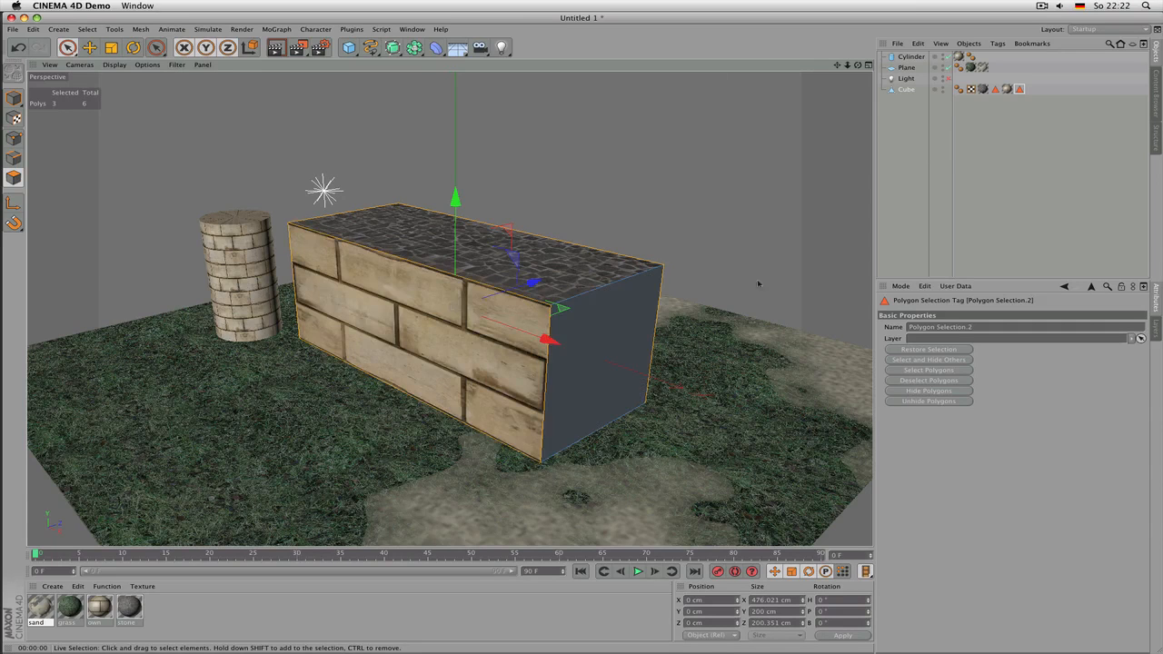
- Inspect which polygon selection tag each of the cube's own and stone texture tags refers to in its Selection setting
click(1007, 89)
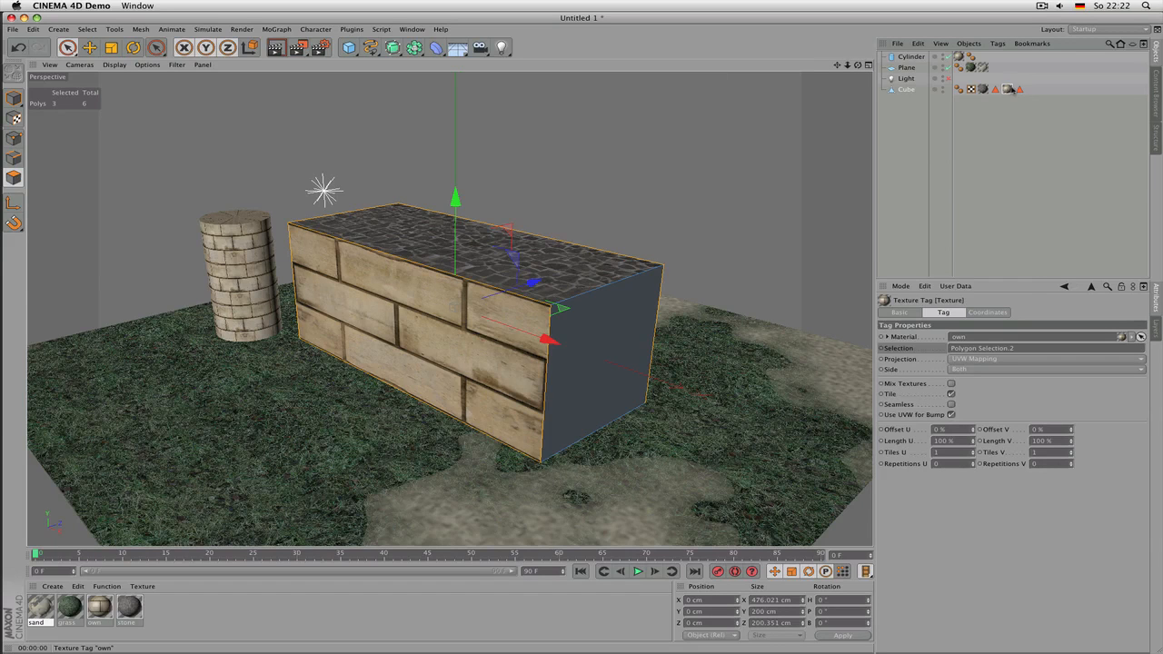
click(1019, 89)
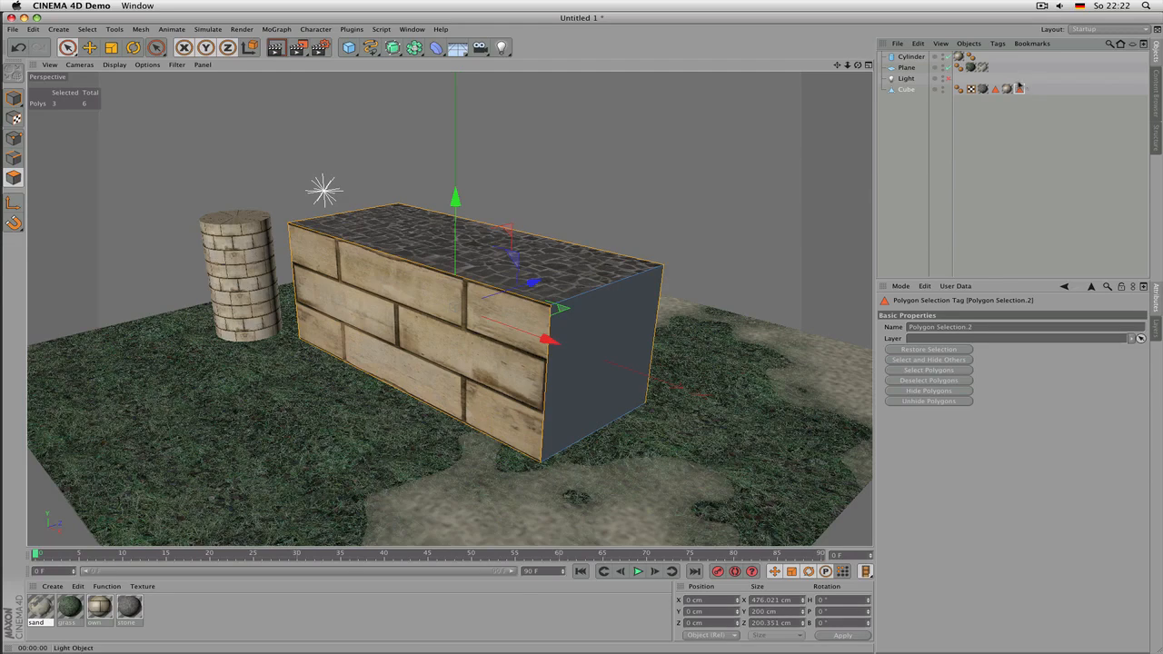
click(983, 89)
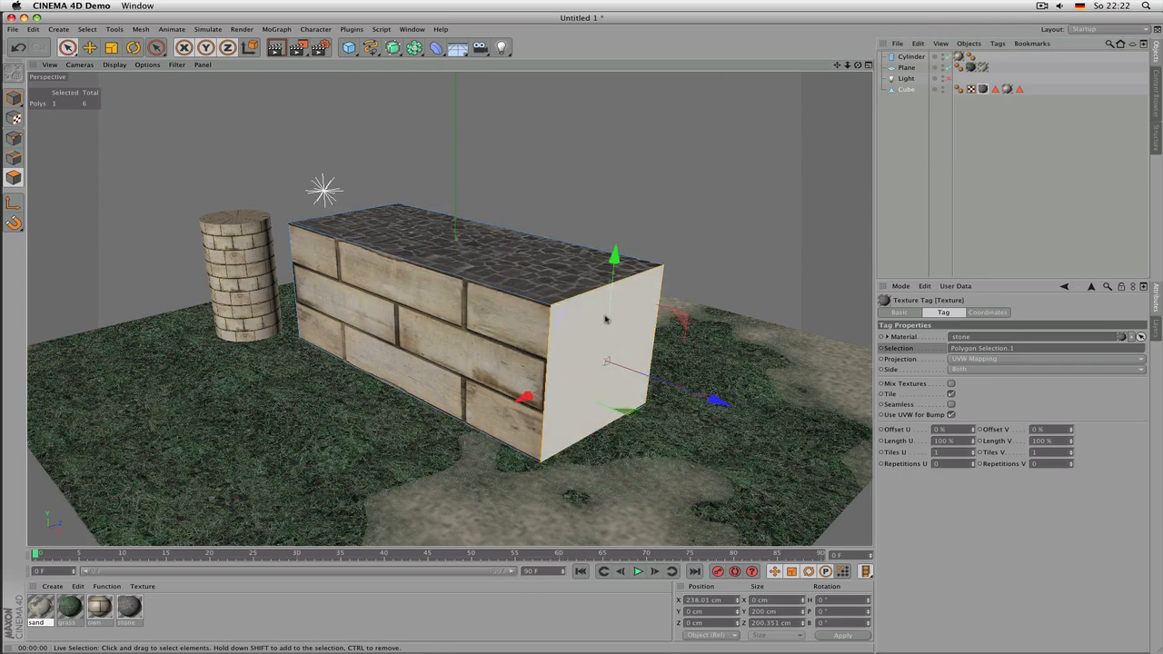
click(995, 89)
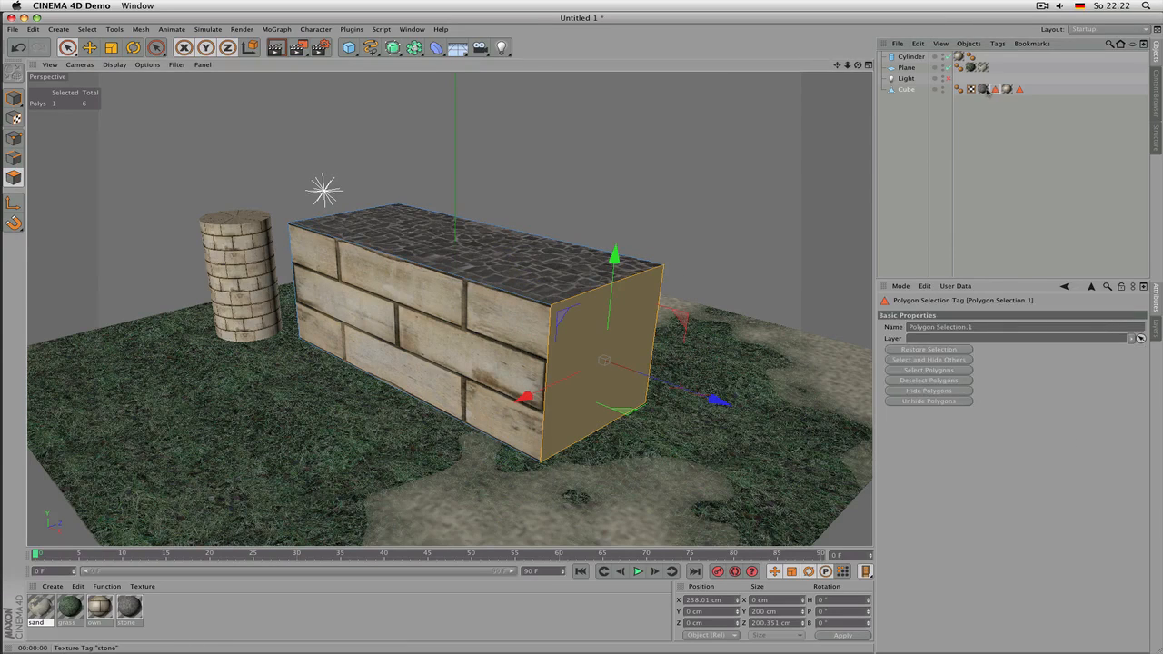
click(983, 89)
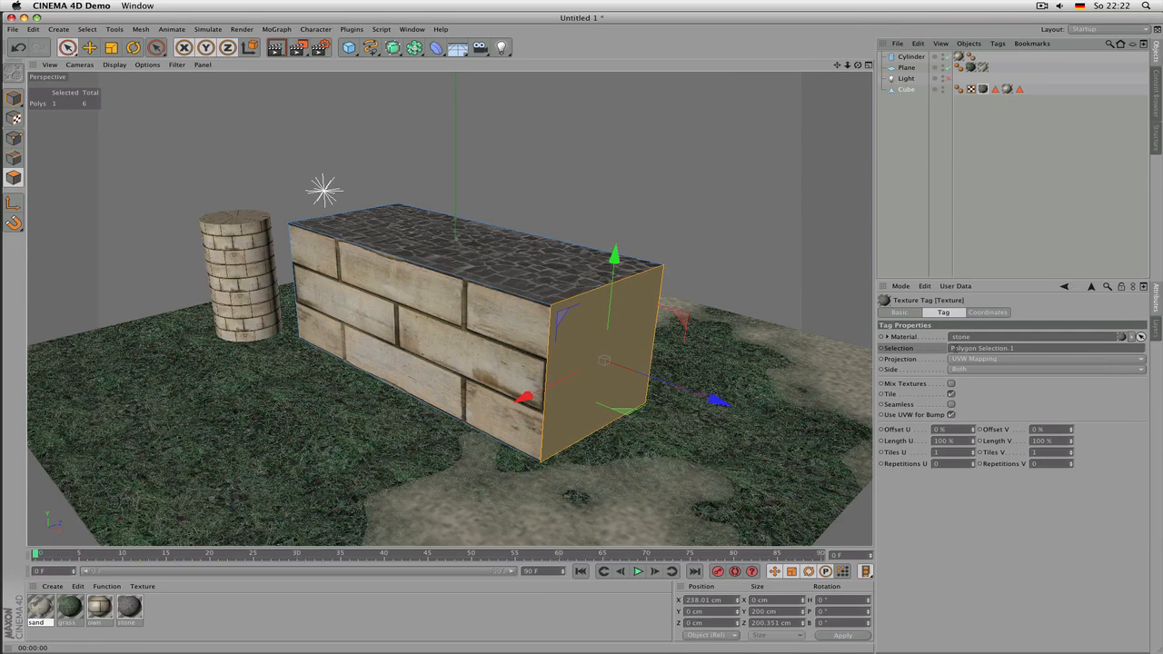
drag(953, 348, 1023, 348)
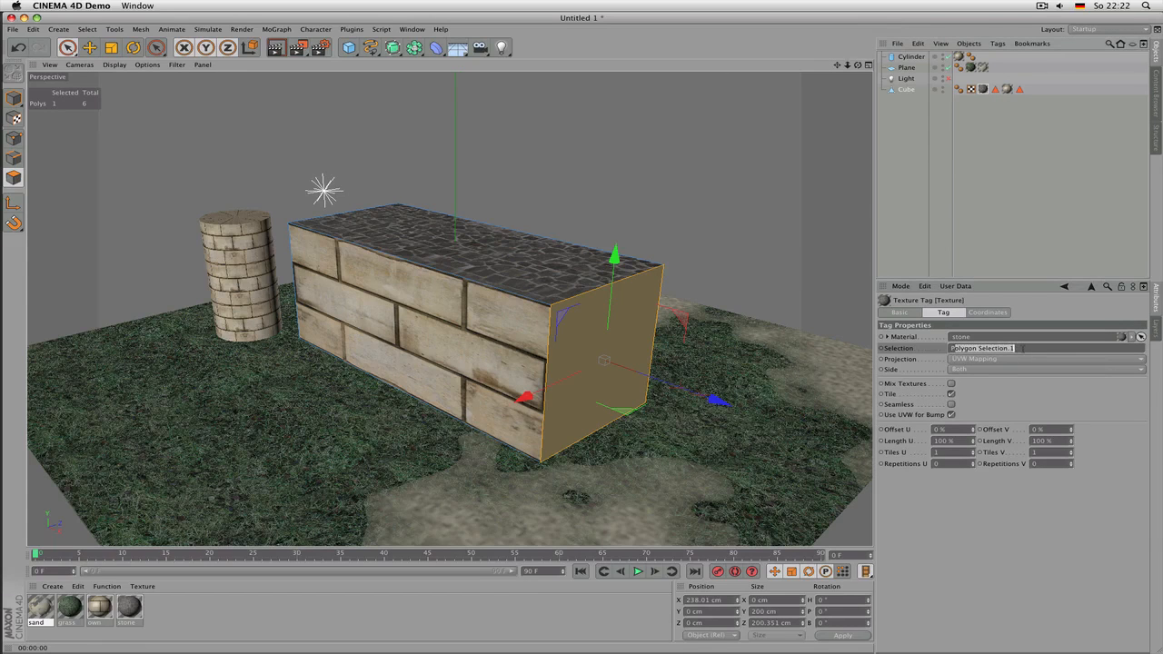
click(996, 91)
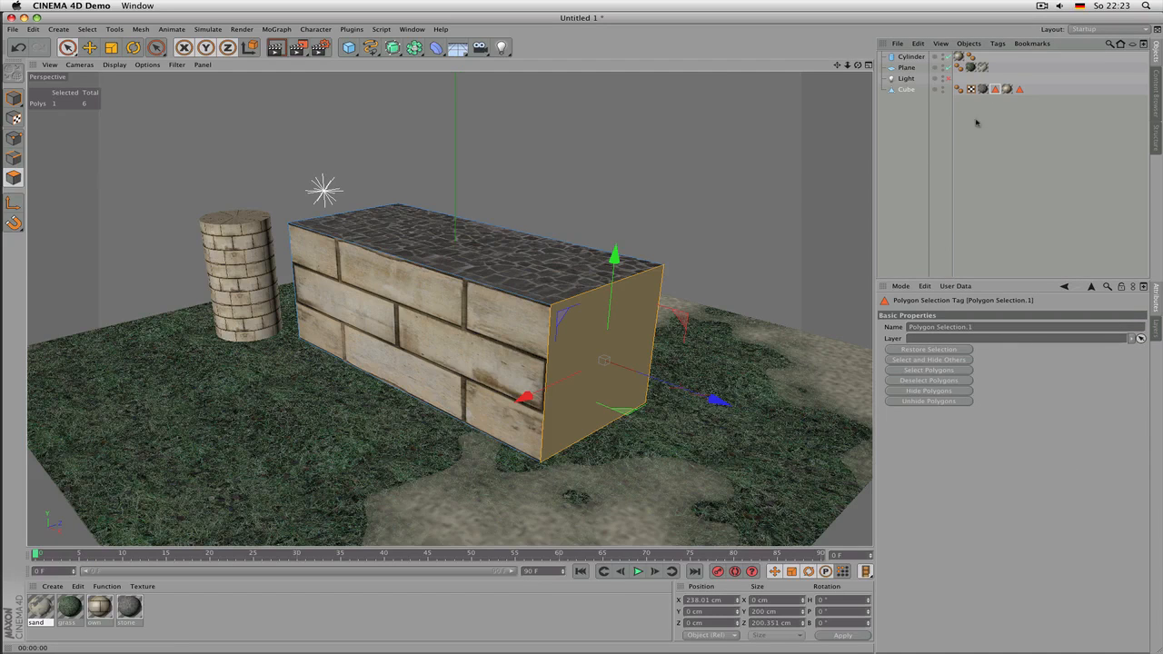
- Restore the cube's top-face selection, add the short end face to it, and update Polygon Selection.1 with Set Selection
double_click(997, 91)
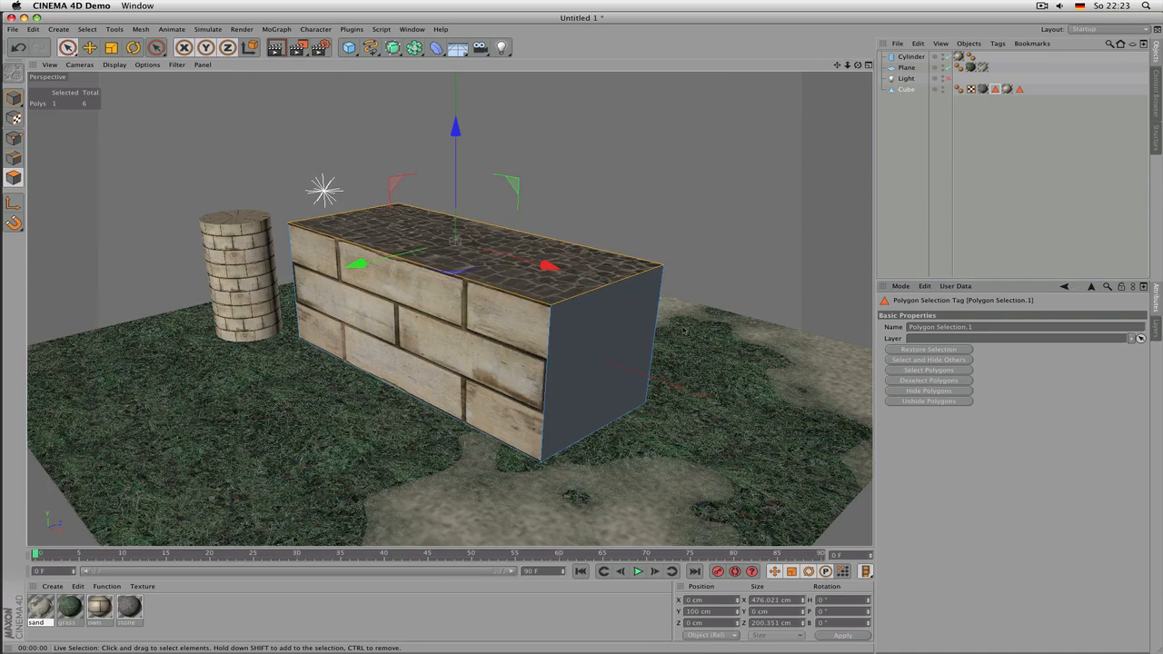
shift+click(625, 345)
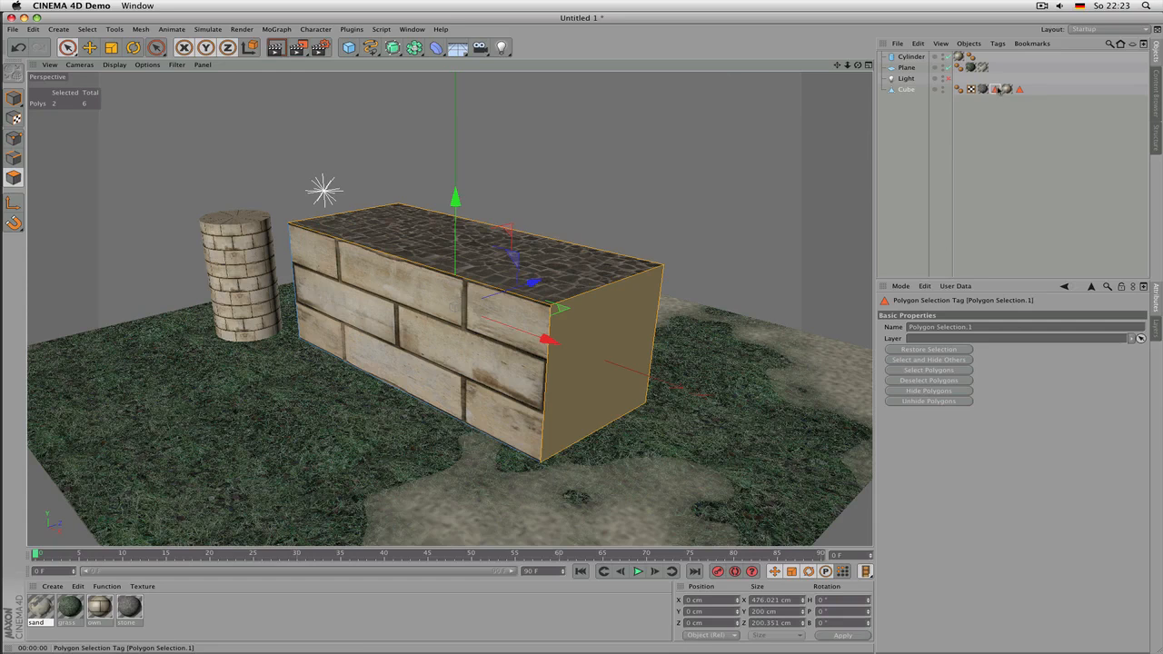
click(86, 29)
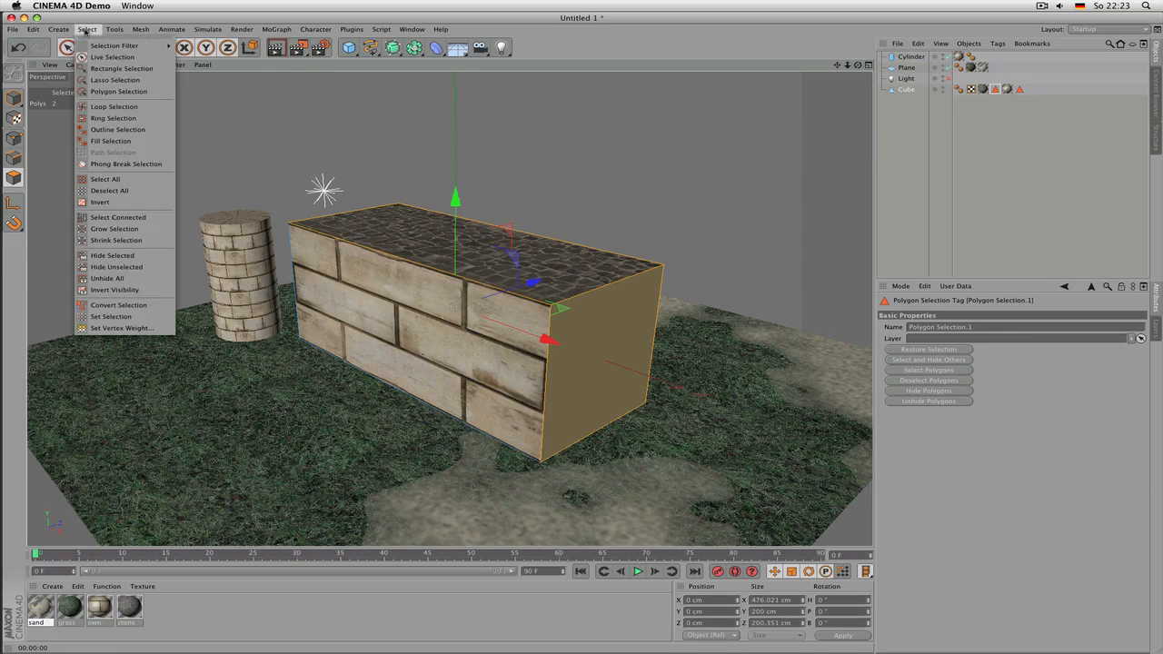
click(130, 317)
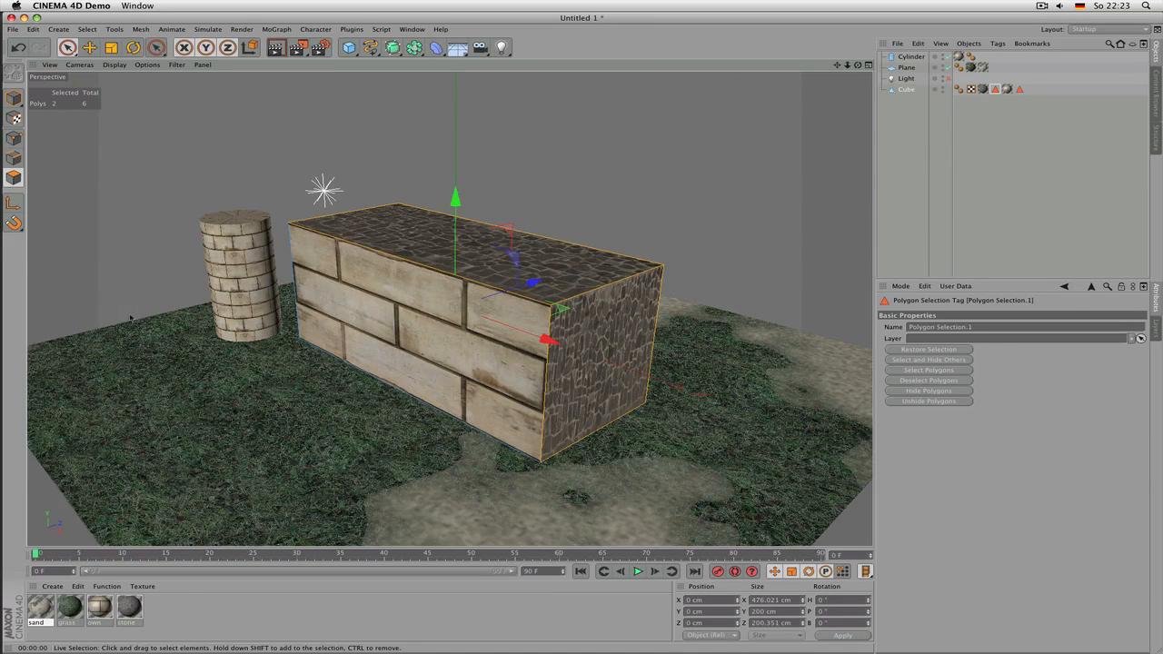
- Deselect the cube and examine the materials on its top, end and long side faces from different angles
click(987, 186)
scroll(629, 284, down, 3)
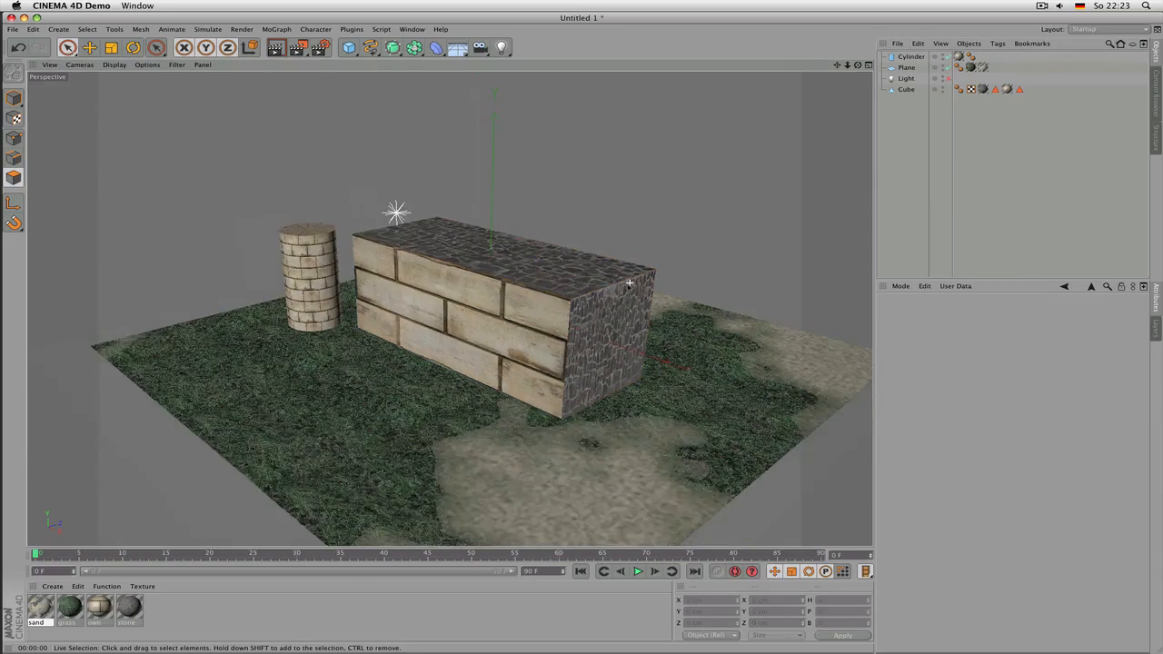
scroll(594, 306, up, 5)
alt+drag(598, 332, 550, 334)
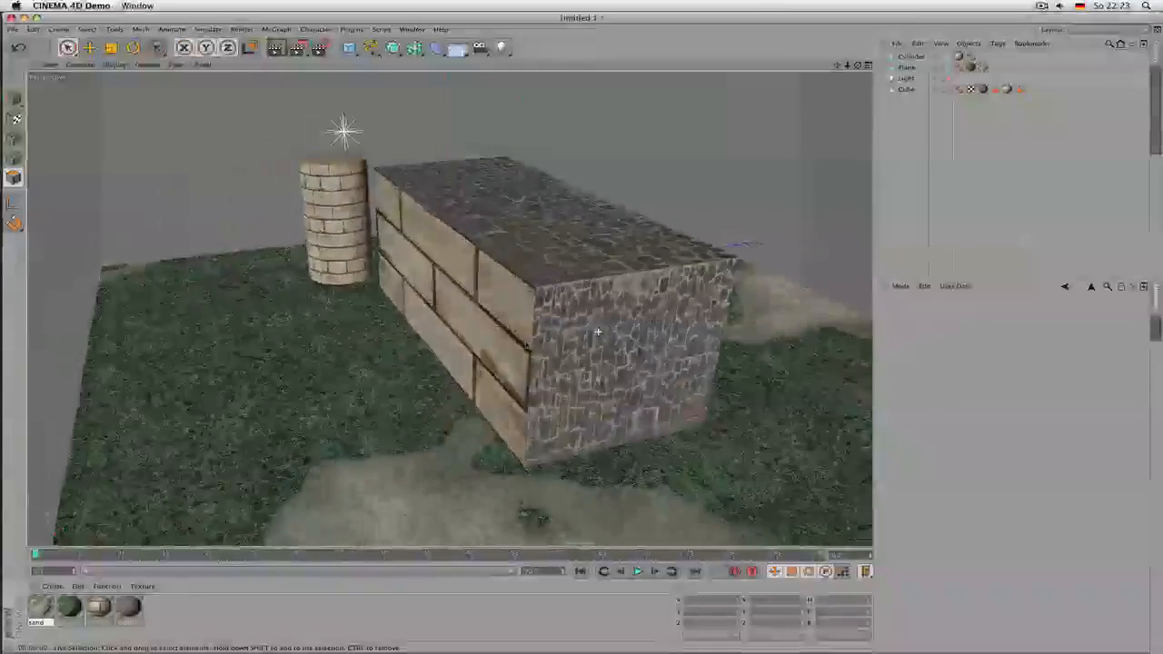
alt+middle_drag(446, 309, 498, 322)
alt+drag(580, 328, 625, 329)
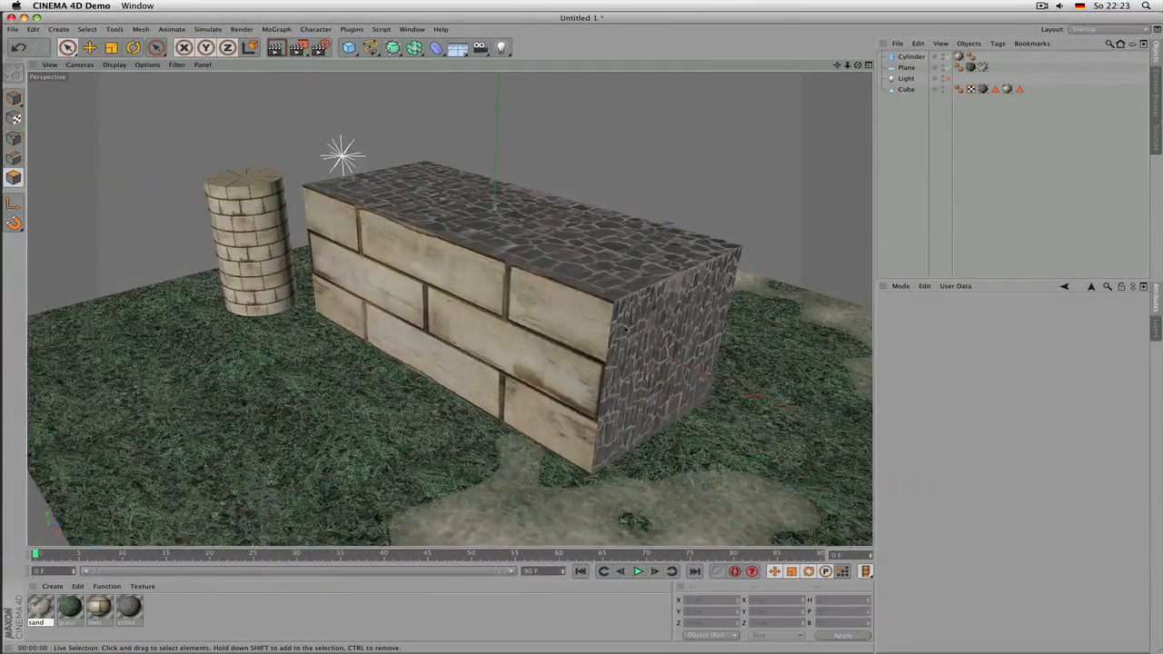
alt+middle_drag(625, 329, 618, 330)
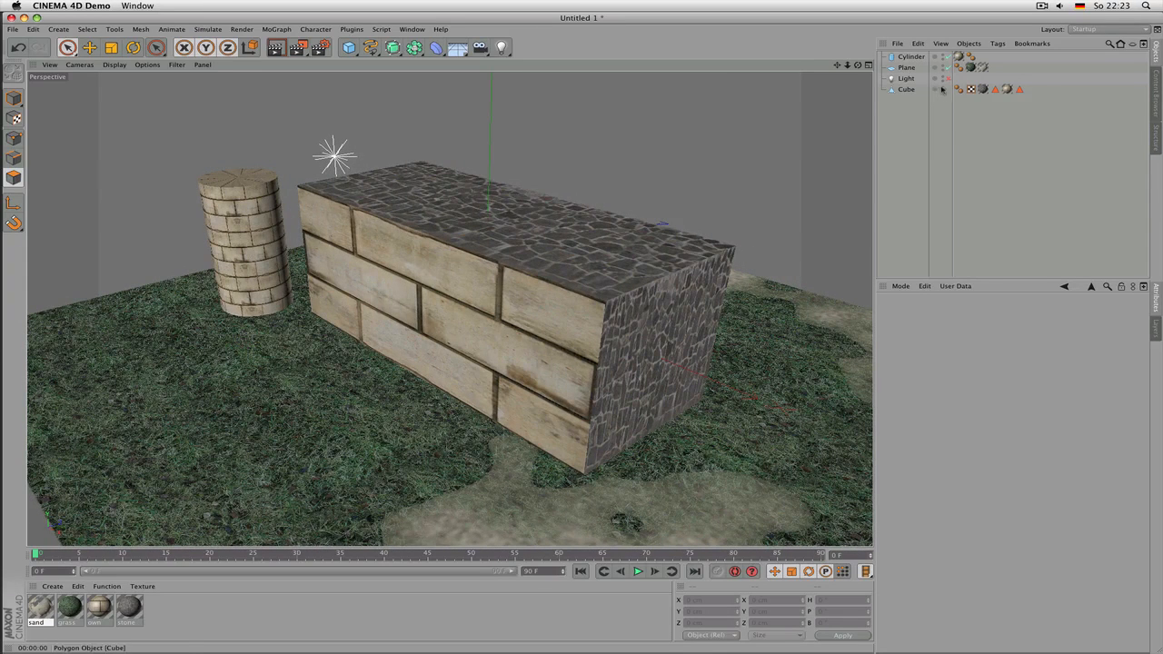
- Delete the cube's Polygon Selection.2 tag and clear the Selection setting of the own texture tag
click(1020, 89)
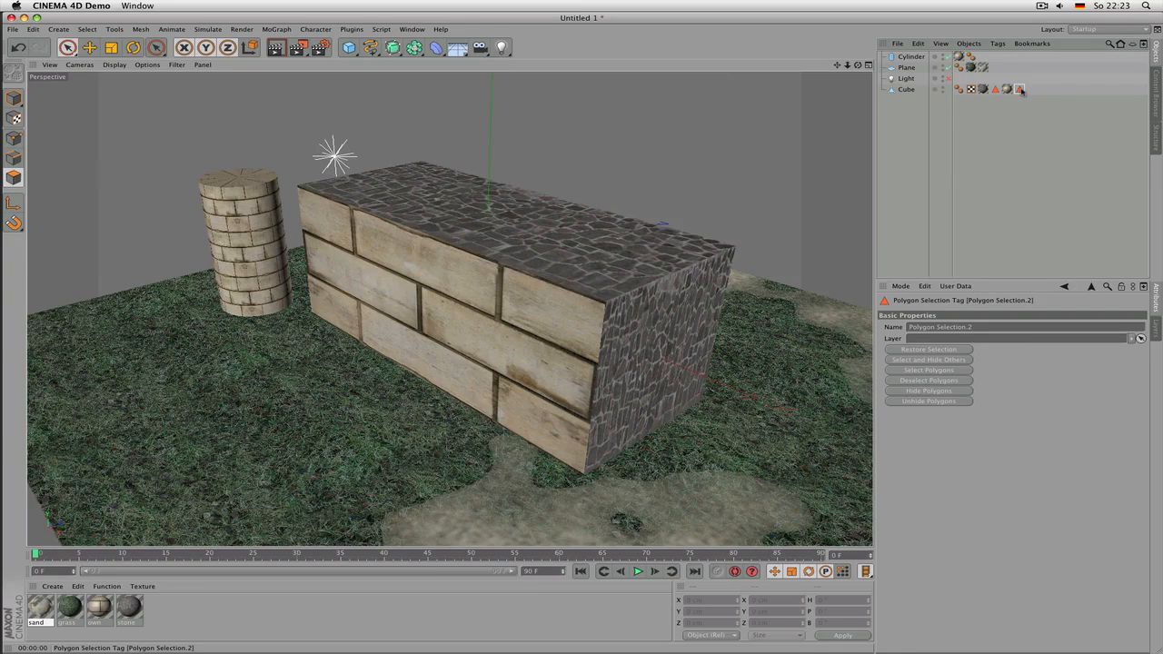
key(Delete)
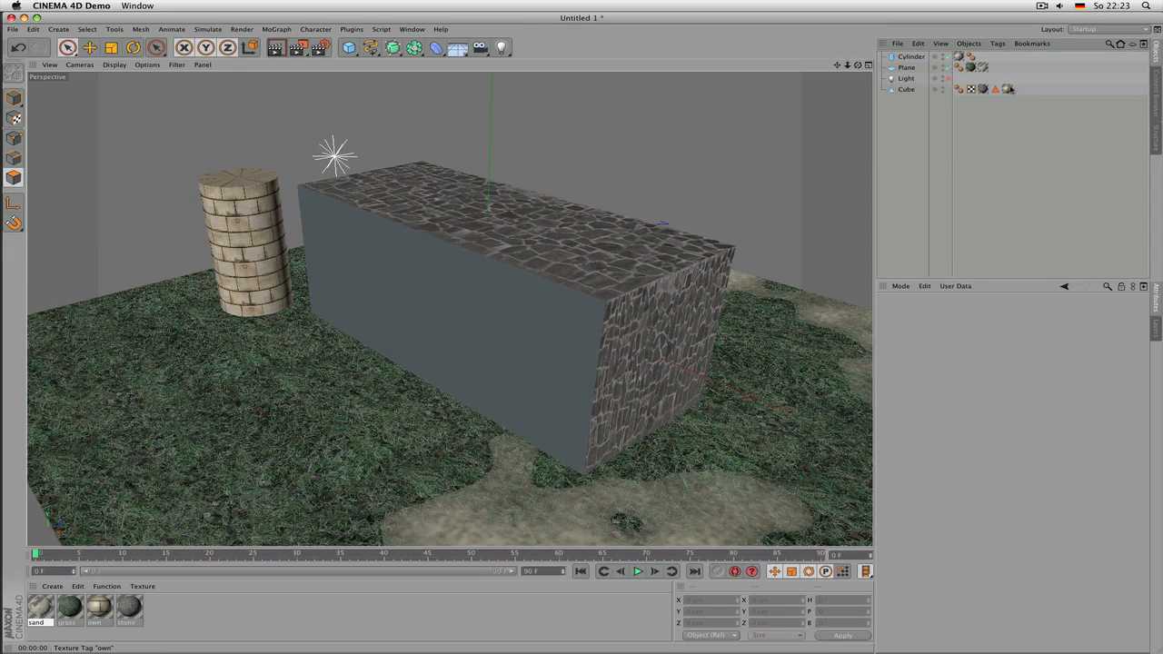
click(1008, 89)
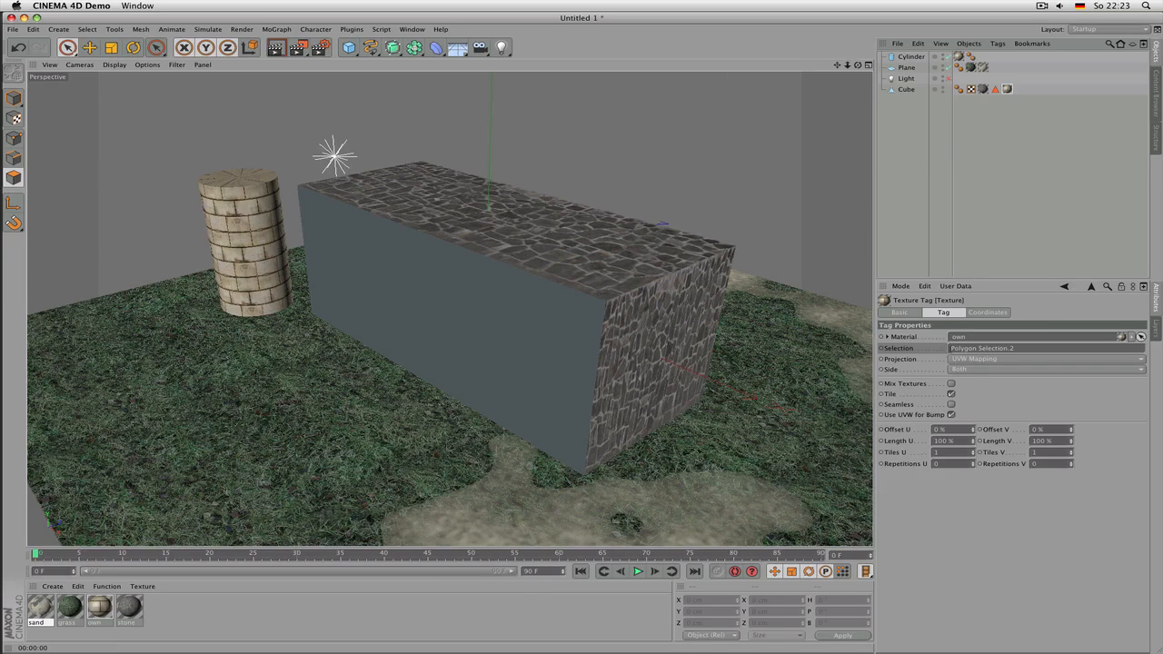
click(930, 352)
click(945, 348)
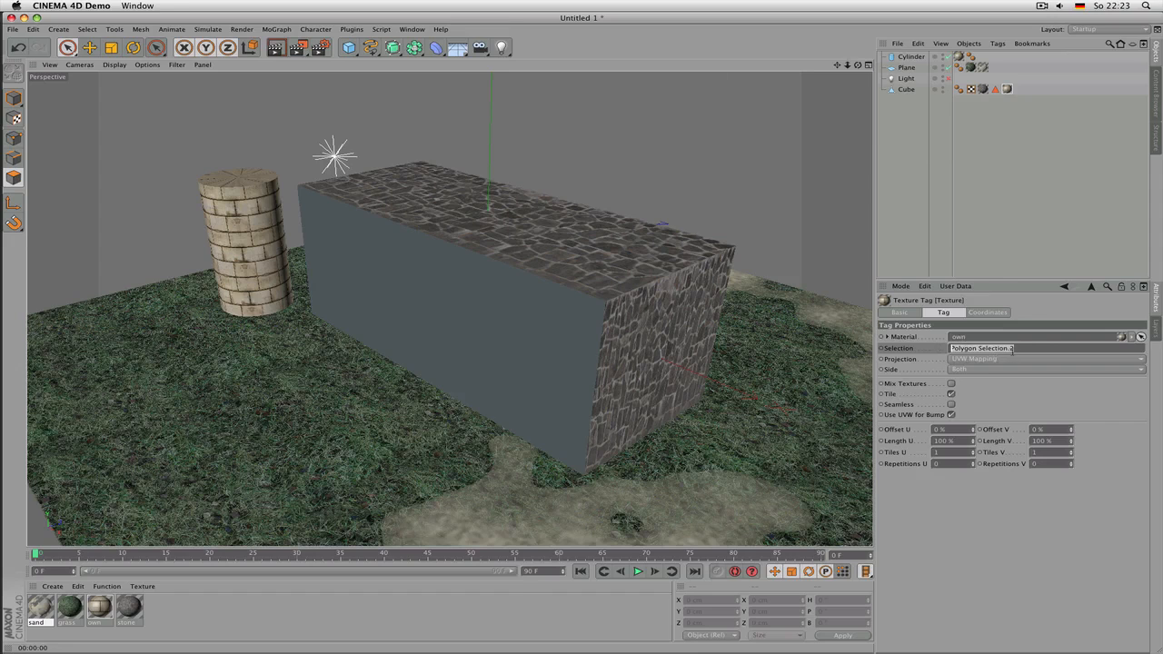
key(BackSpace)
key(Return)
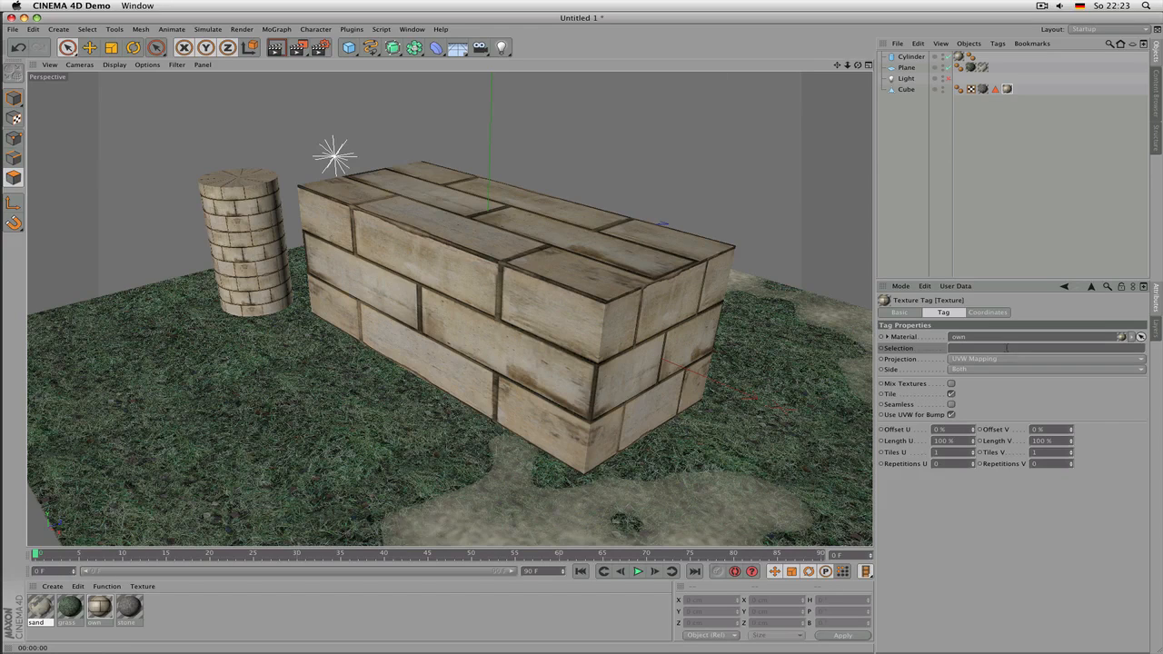
- Inspect the Selection settings of the cube's own and stone texture tags and the properties of its Polygon Selection.1 tag
click(1009, 91)
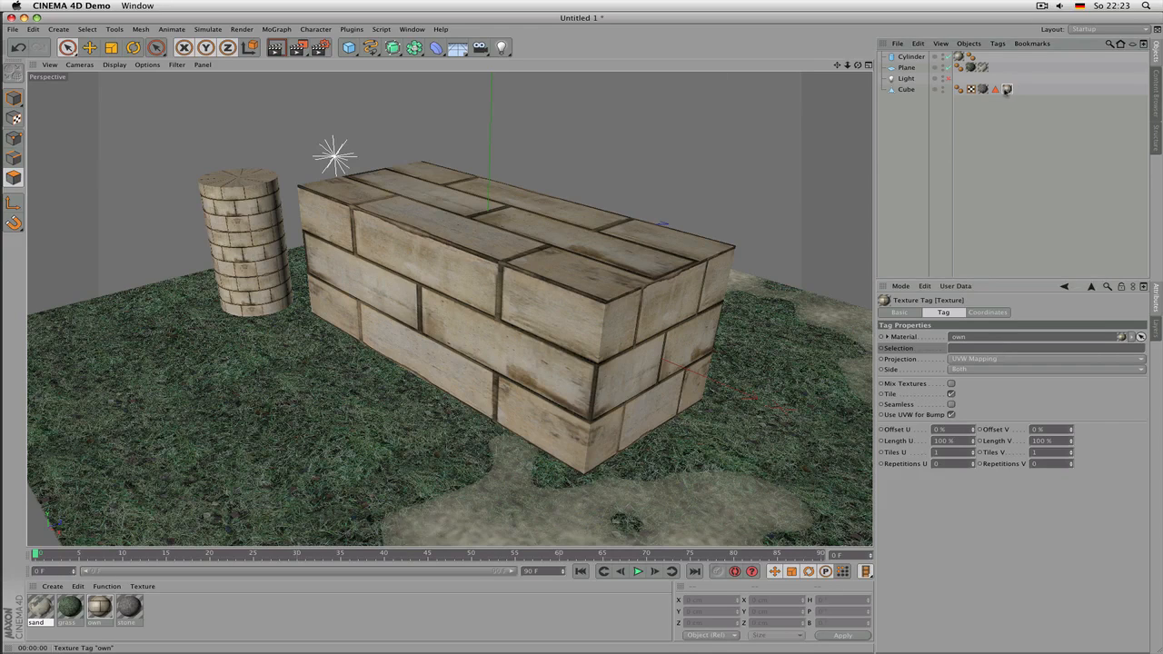
click(984, 90)
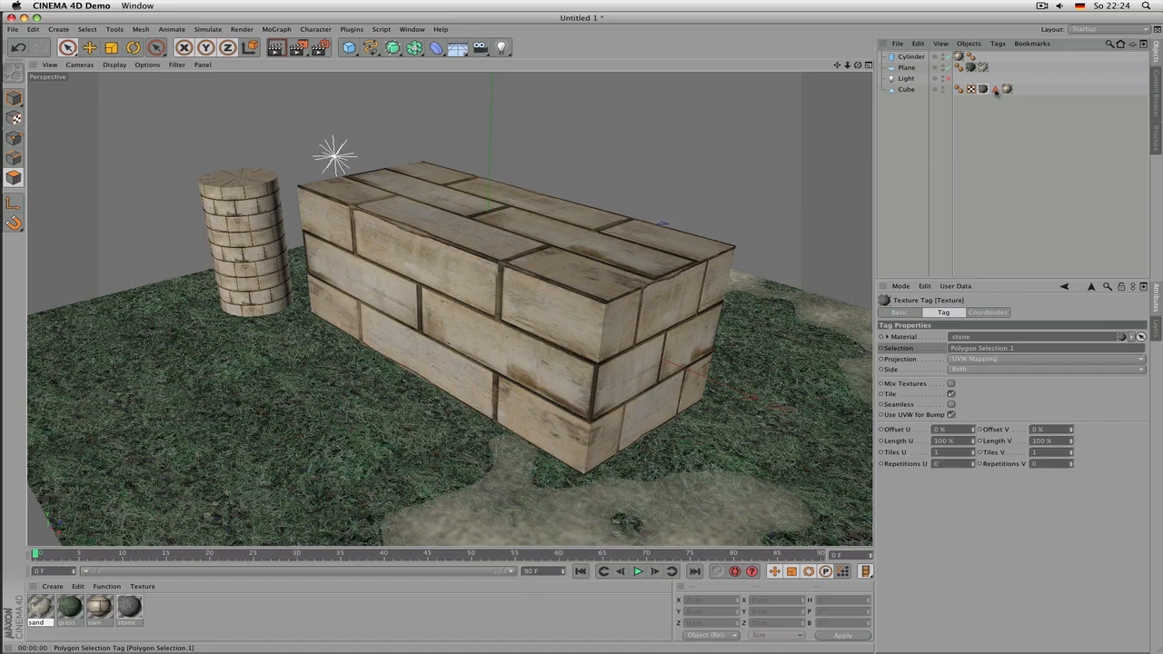
click(995, 90)
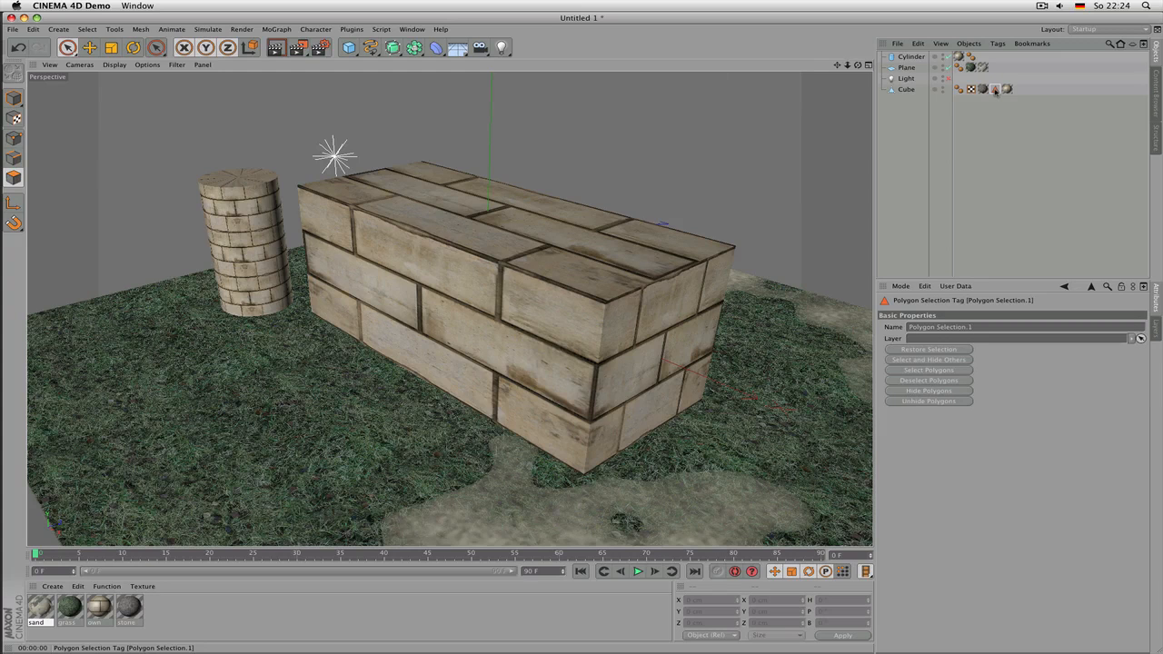
double_click(995, 91)
click(1005, 114)
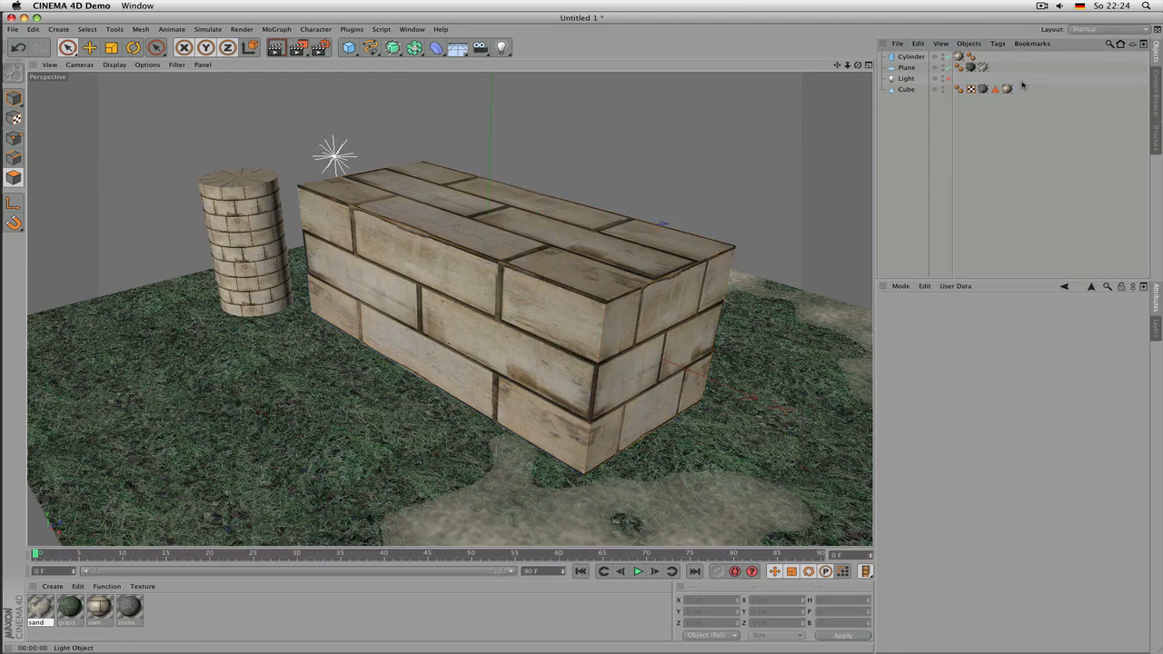
- Reorder the cube's tags so the own texture tag comes directly before the stone texture tag
click(1008, 89)
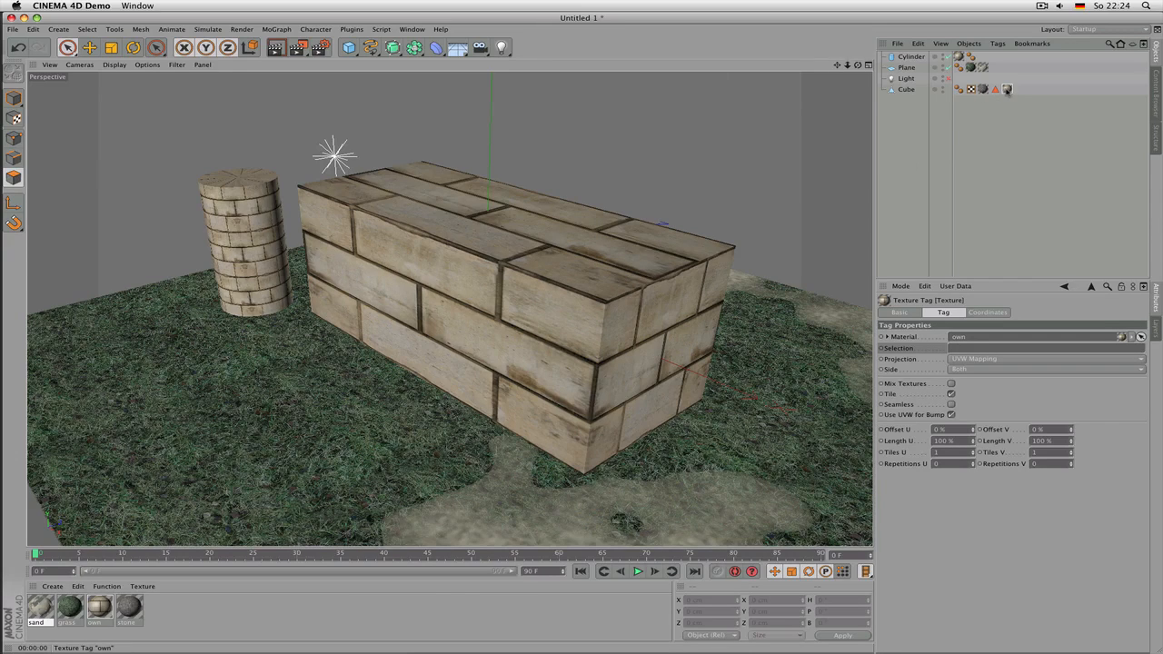
drag(1007, 93, 983, 95)
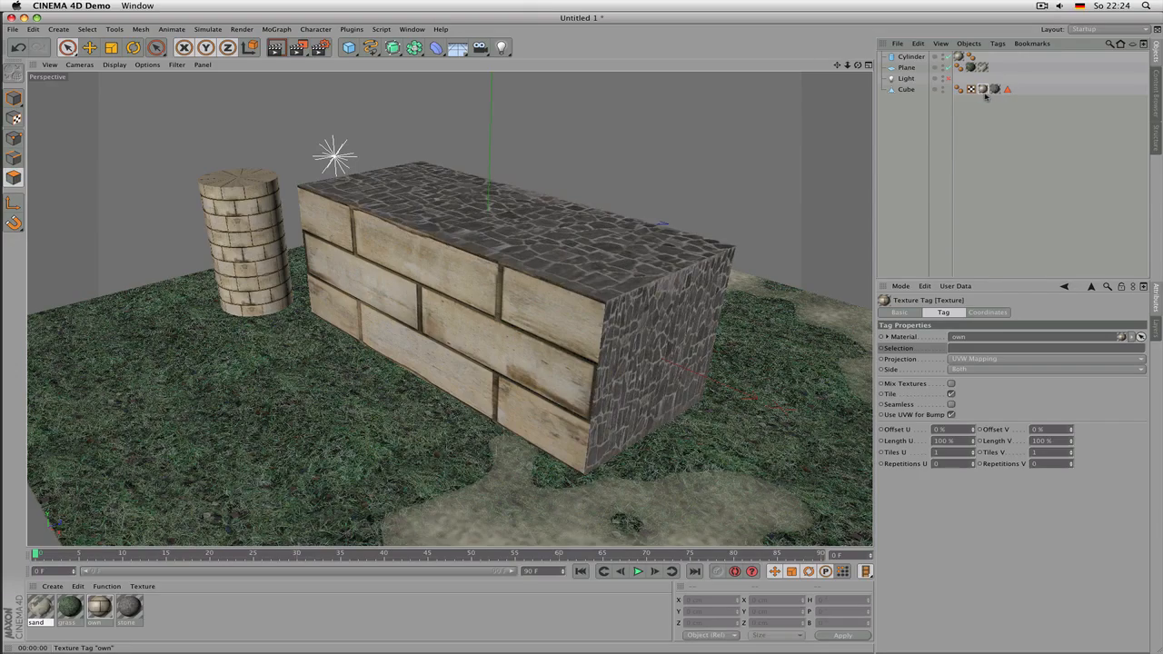
mouse_move(858, 65)
mouse_down()
mouse_move(935, 65)
mouse_move(709, 69)
mouse_move(858, 66)
mouse_up()
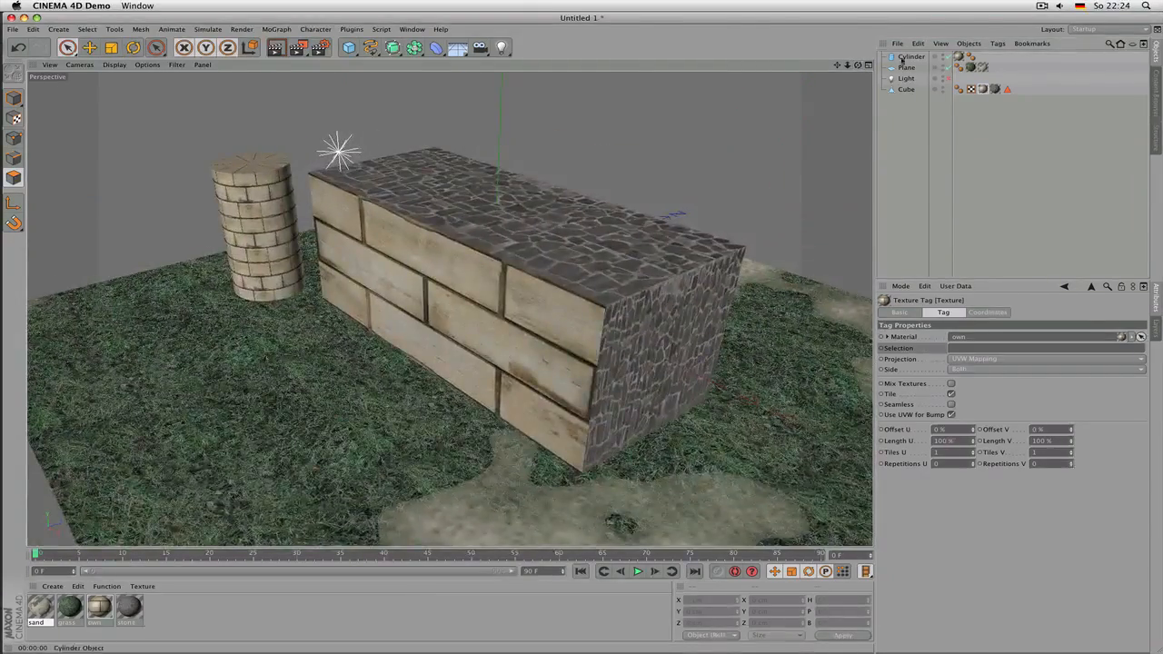
- Delete the cube's own texture tag and its Polygon Selection.1 tag
click(1007, 89)
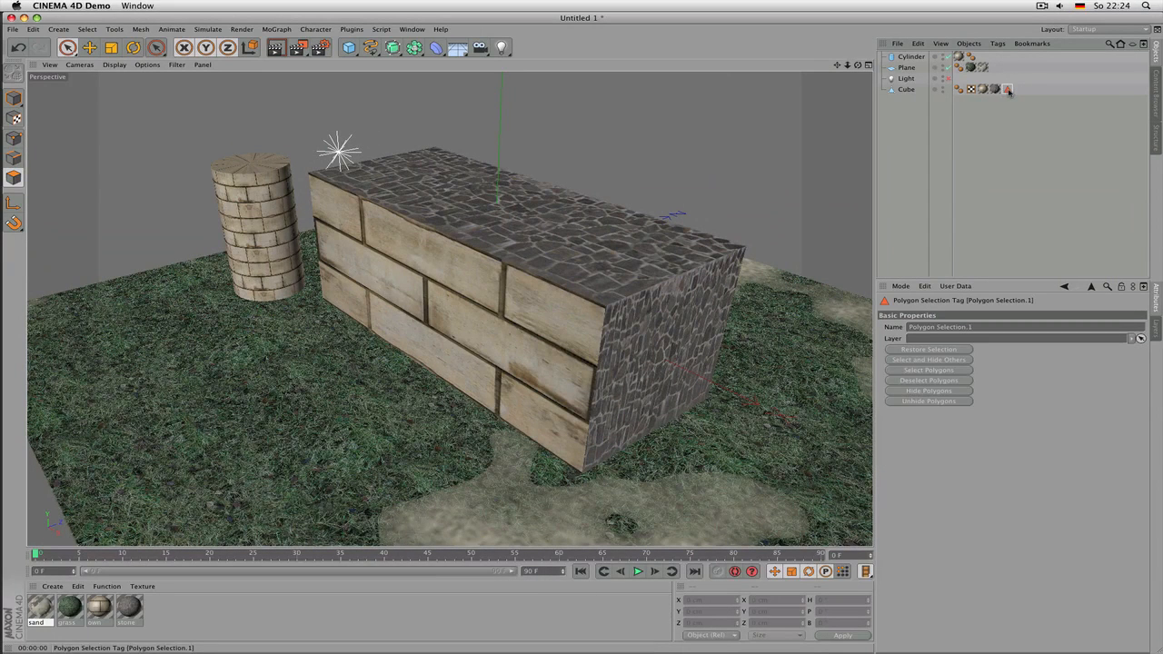
click(995, 89)
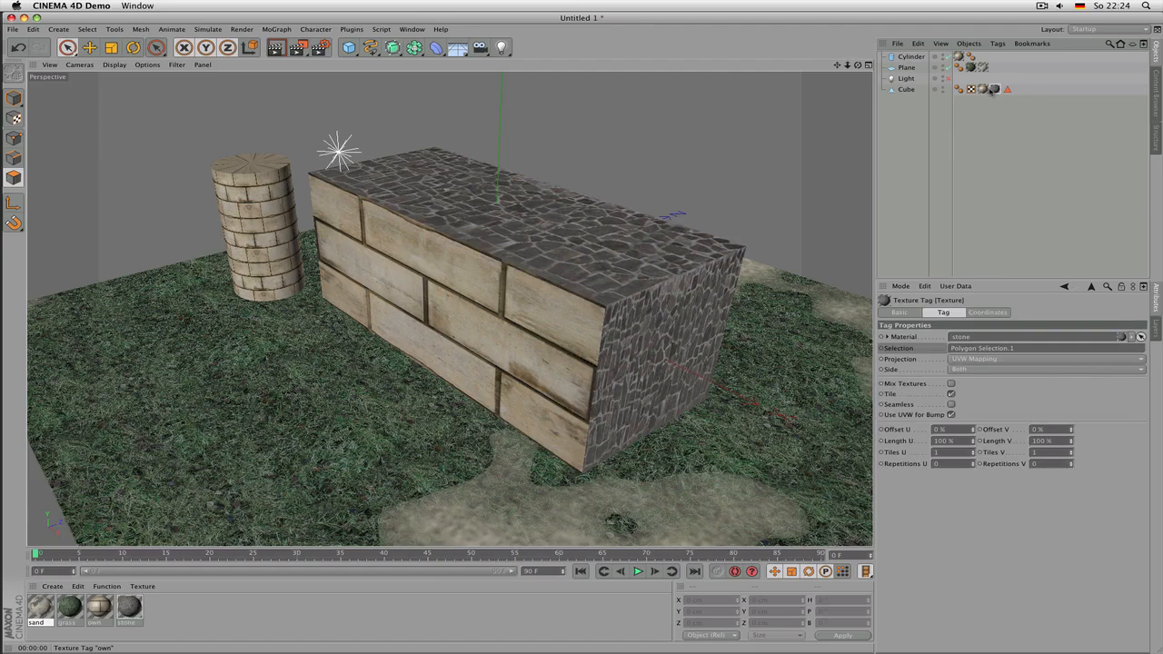
click(984, 89)
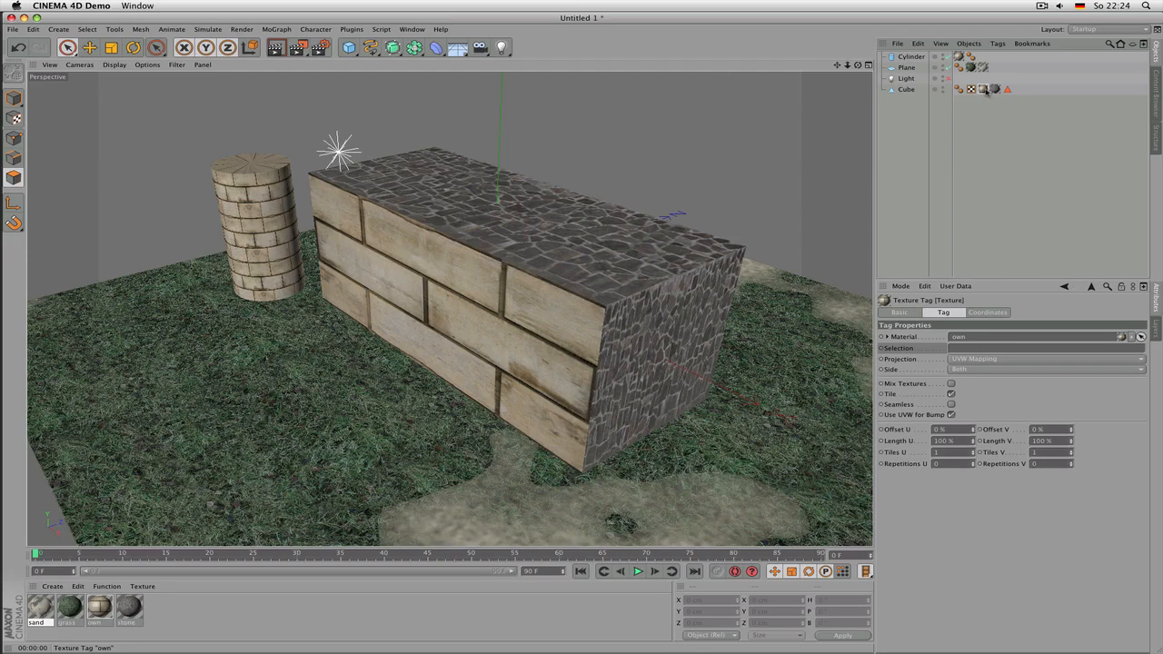
key(Delete)
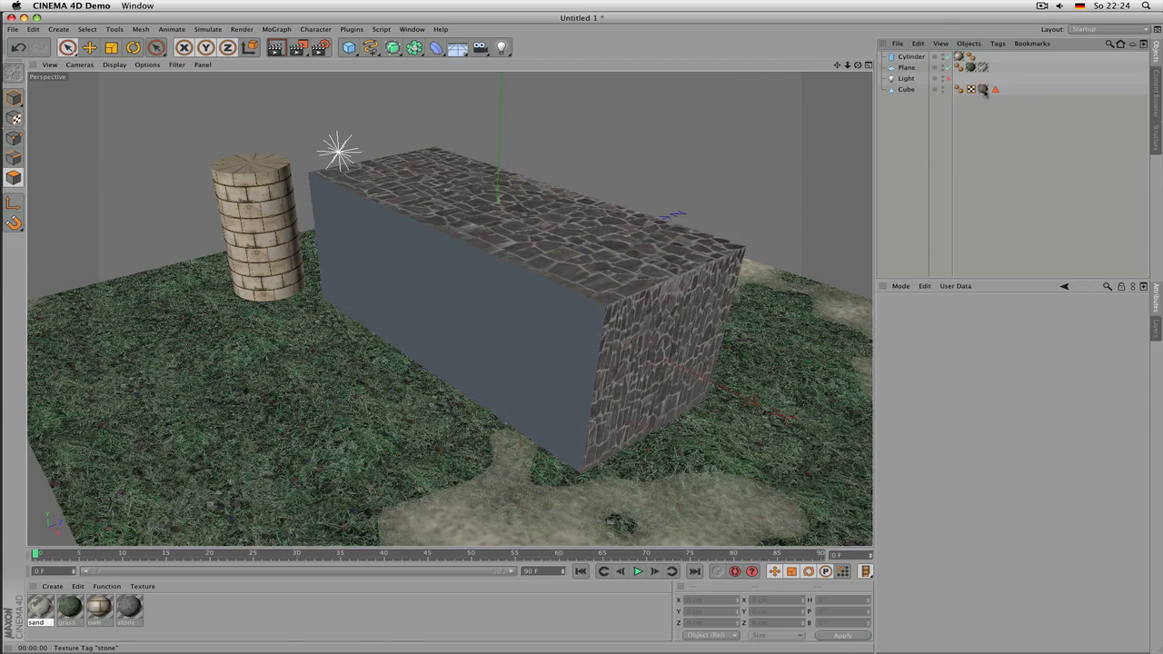
scroll(482, 313, up, 3)
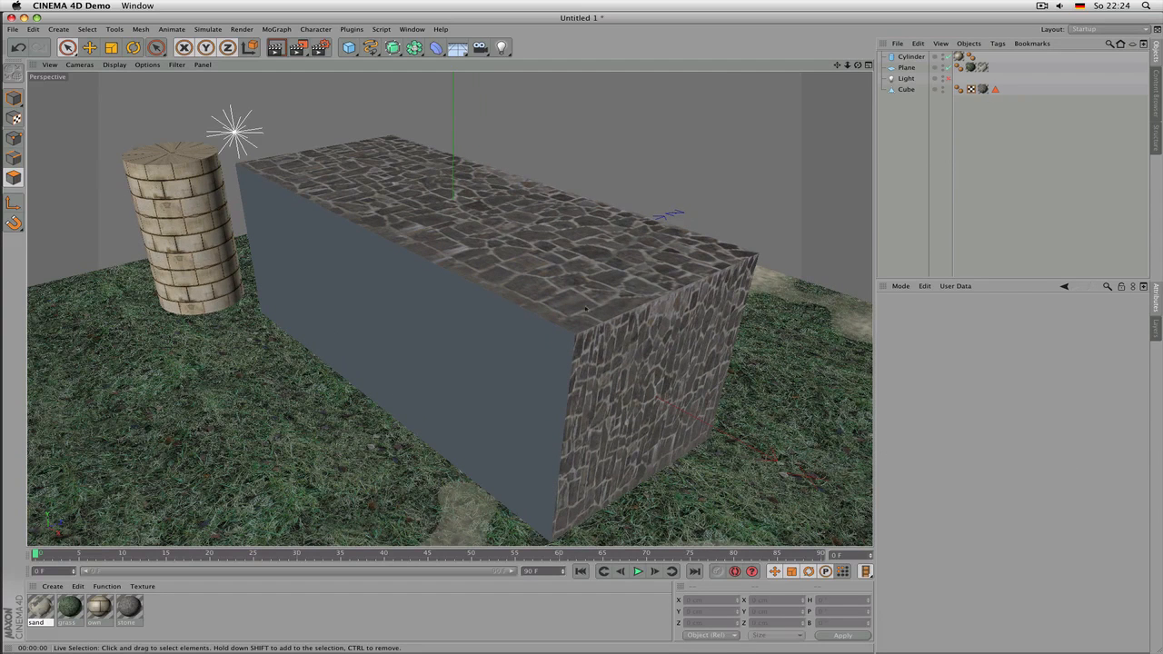
click(994, 89)
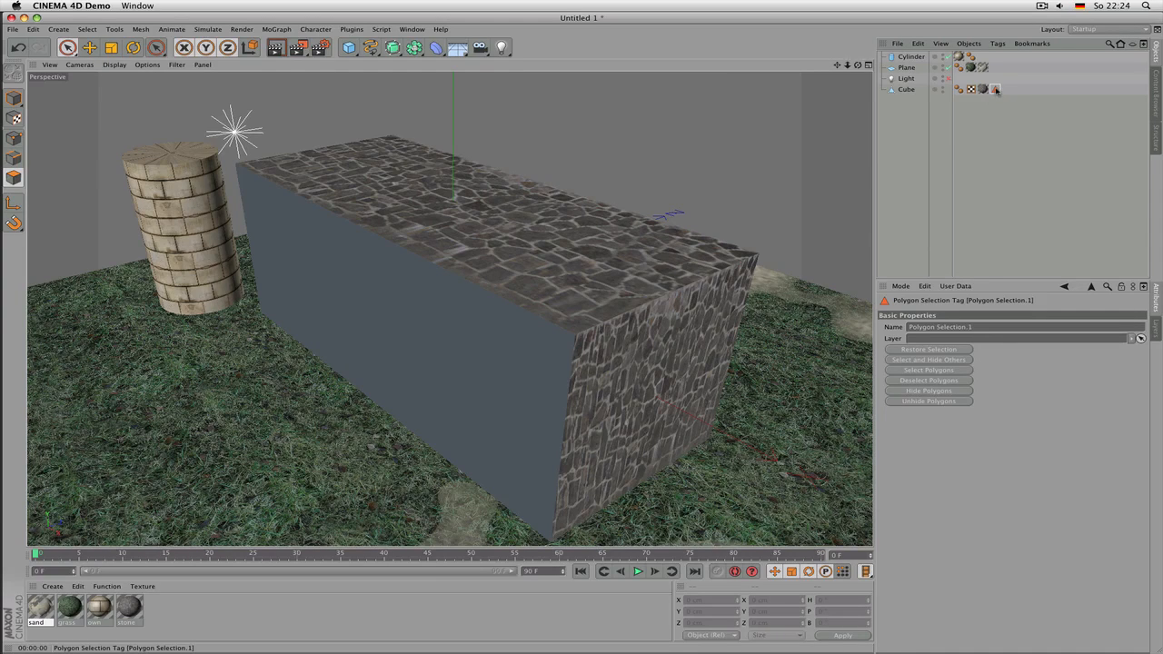
key(Delete)
- Clear the Selection setting of the cube's stone texture tag so the stone material applies to the whole cube
click(983, 88)
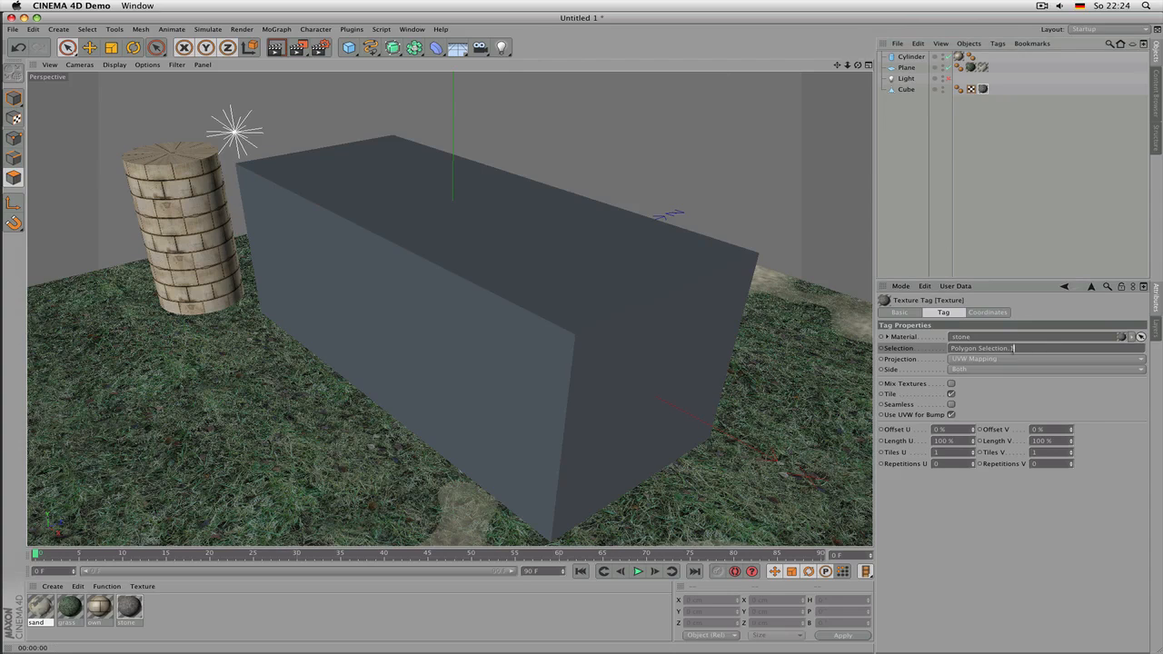
click(1011, 348)
key(BackSpace)
key(Return)
scroll(551, 263, down, 2)
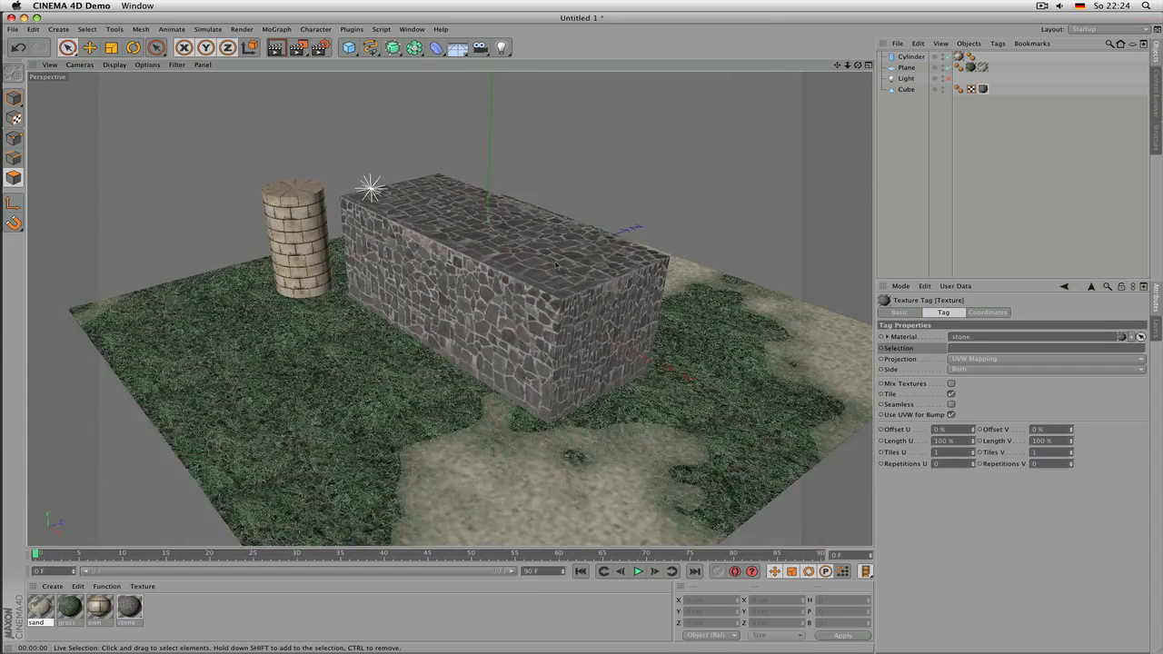
scroll(556, 266, down, 2)
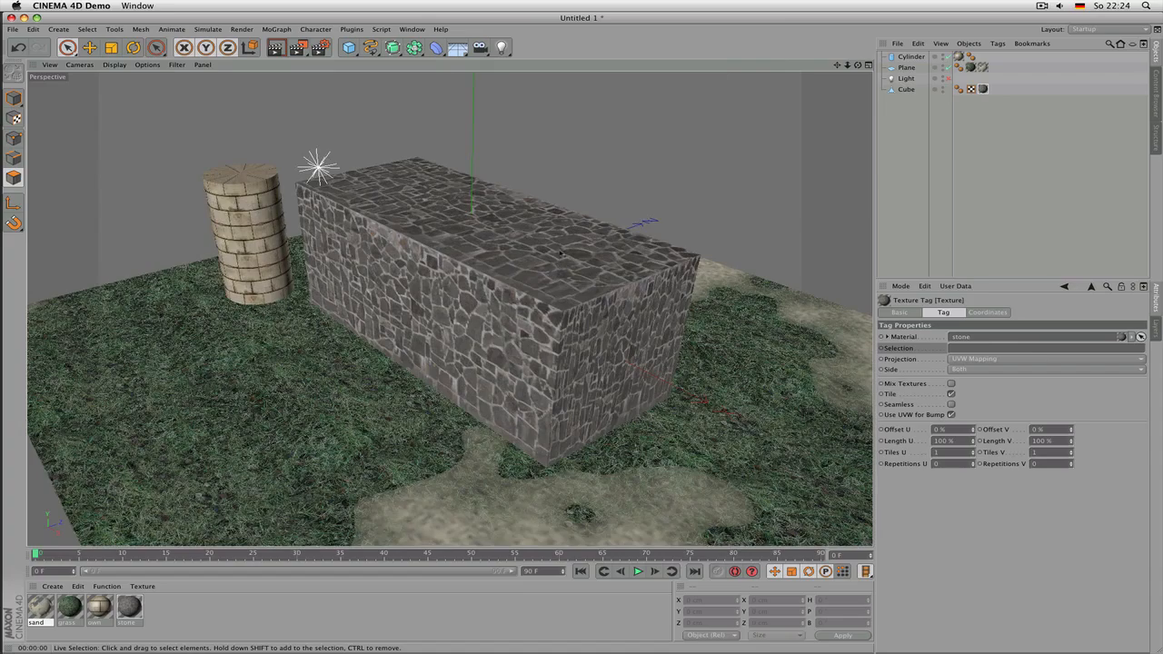
mouse_move(570, 252)
alt+mouse_down()
mouse_move(467, 263)
mouse_move(558, 248)
alt+mouse_up()
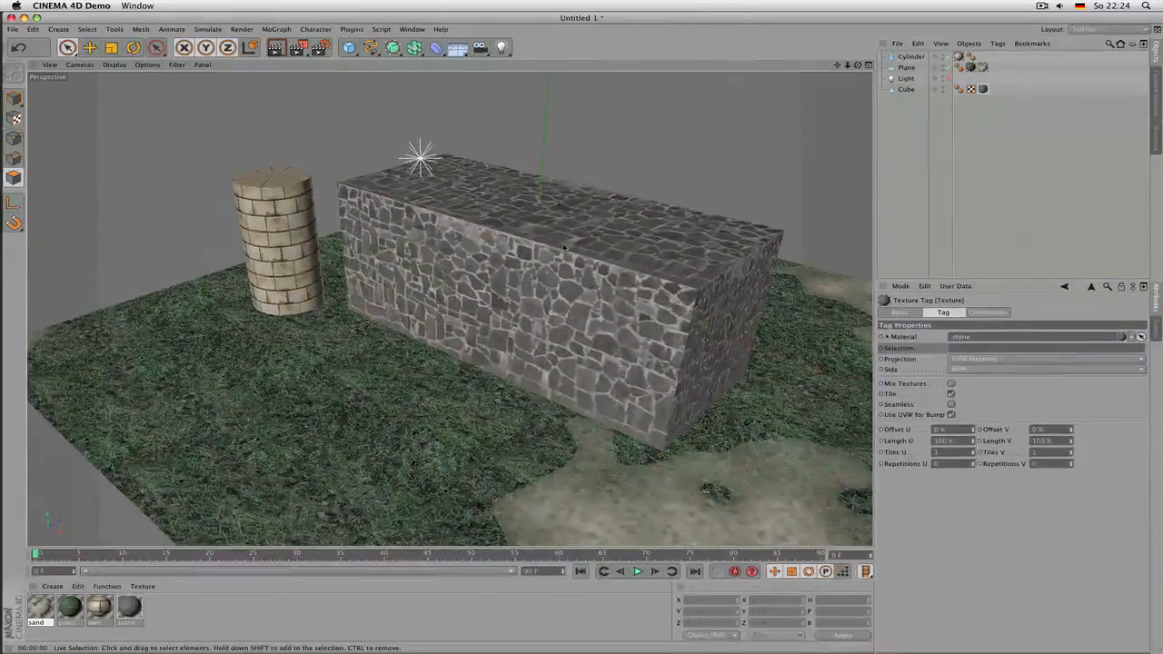